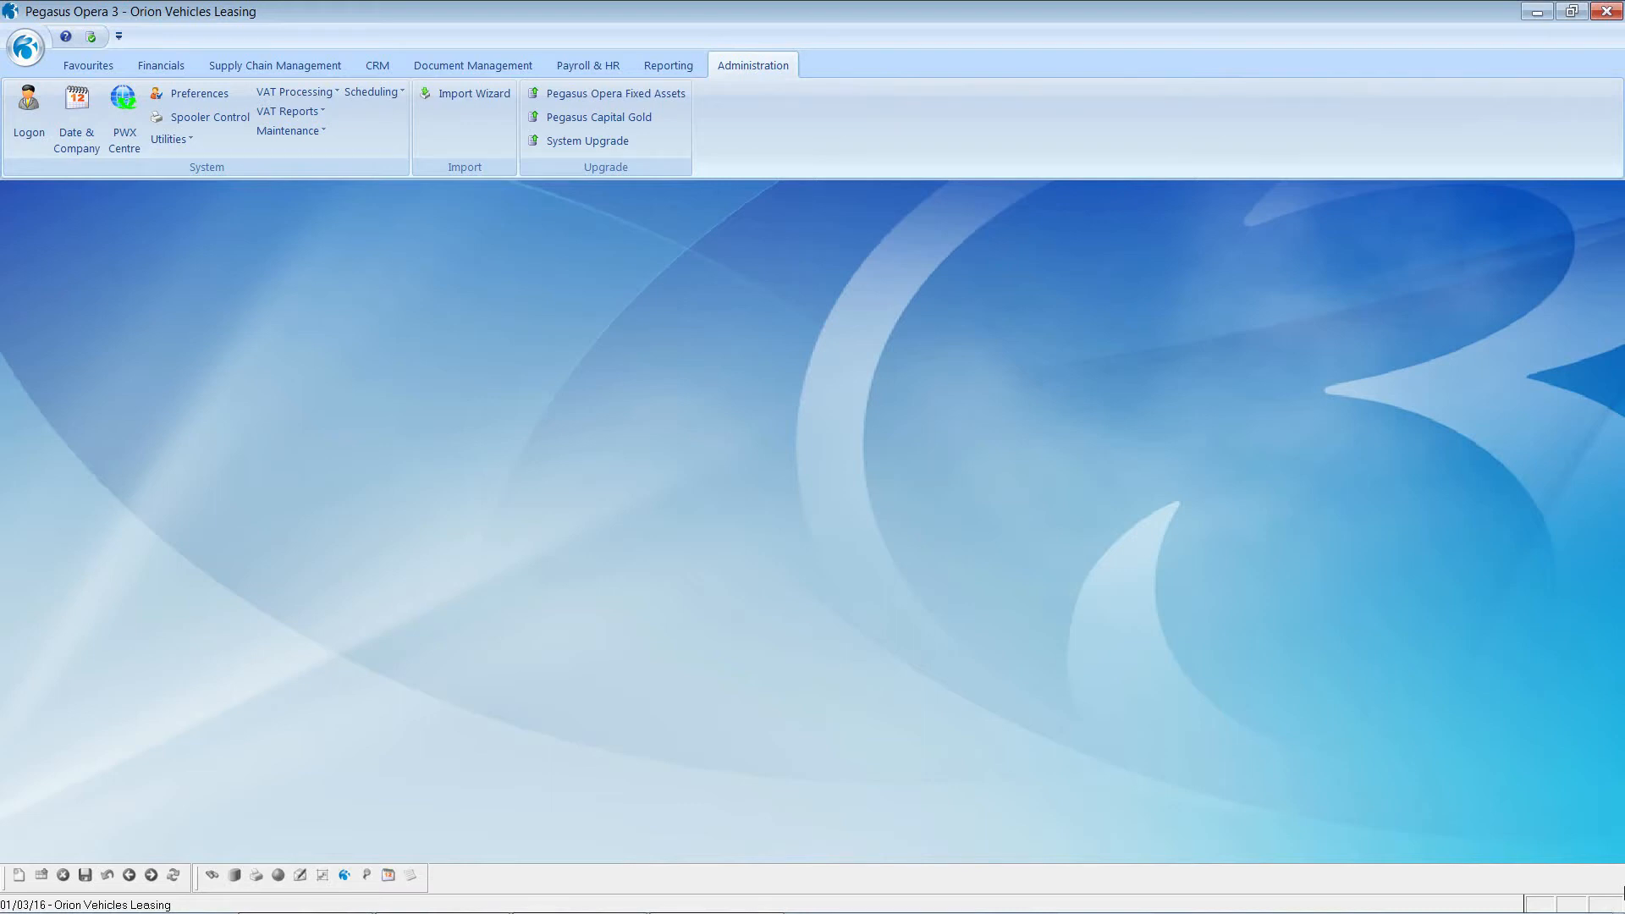
Step: Choose Set Options under Payroll & HR Utilities to reach the pay group selection
left_click(590, 71)
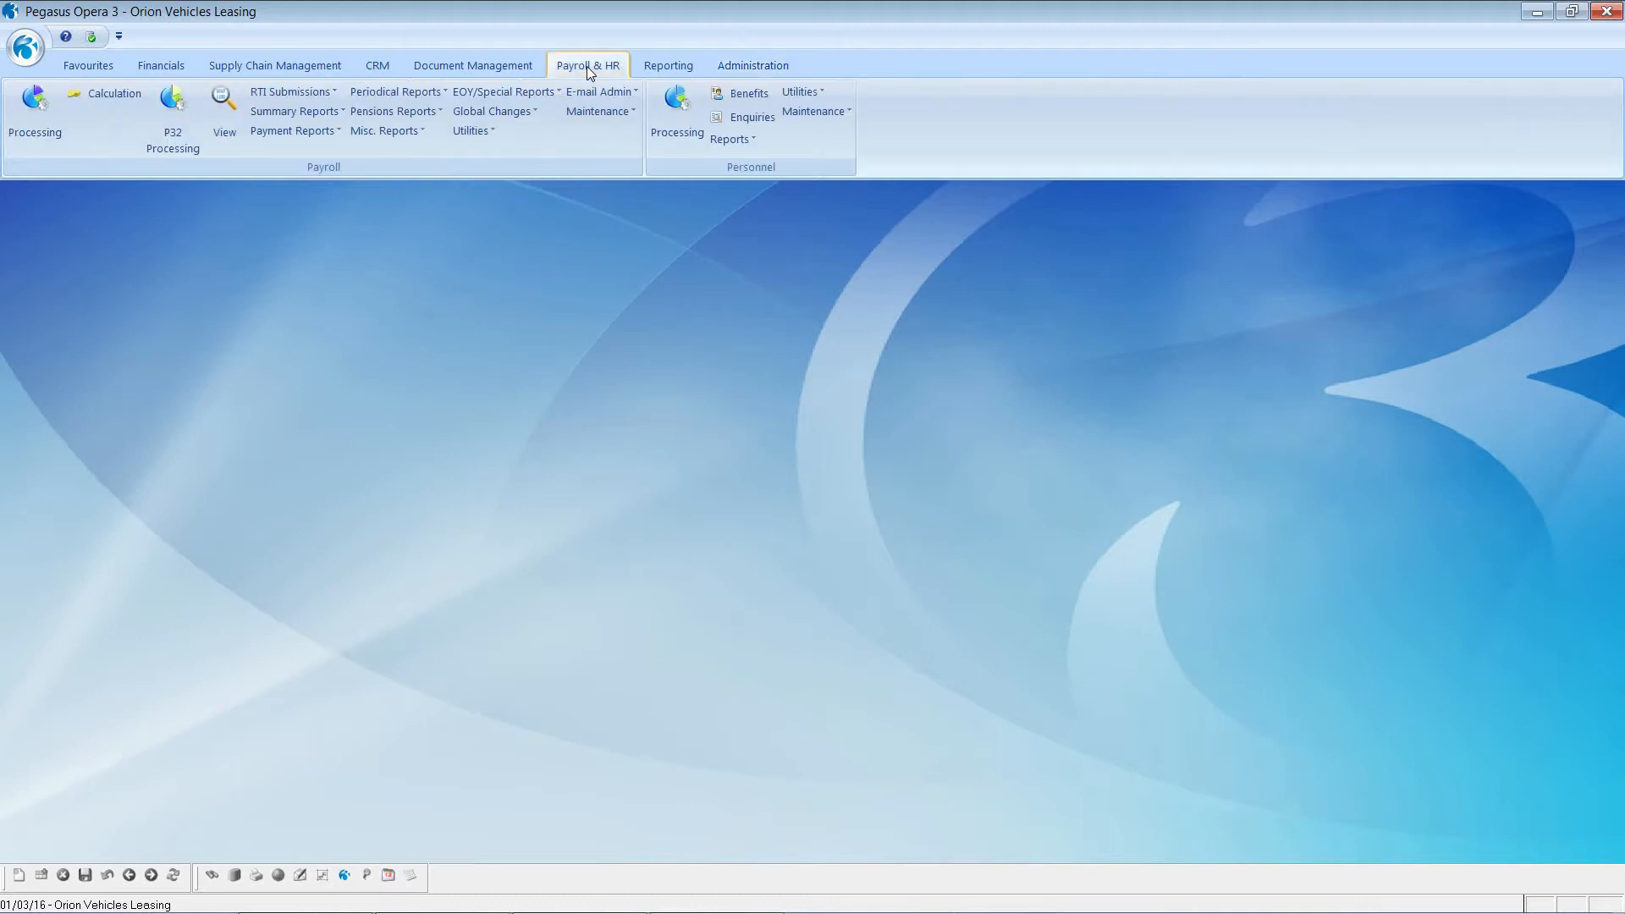
left_click(475, 138)
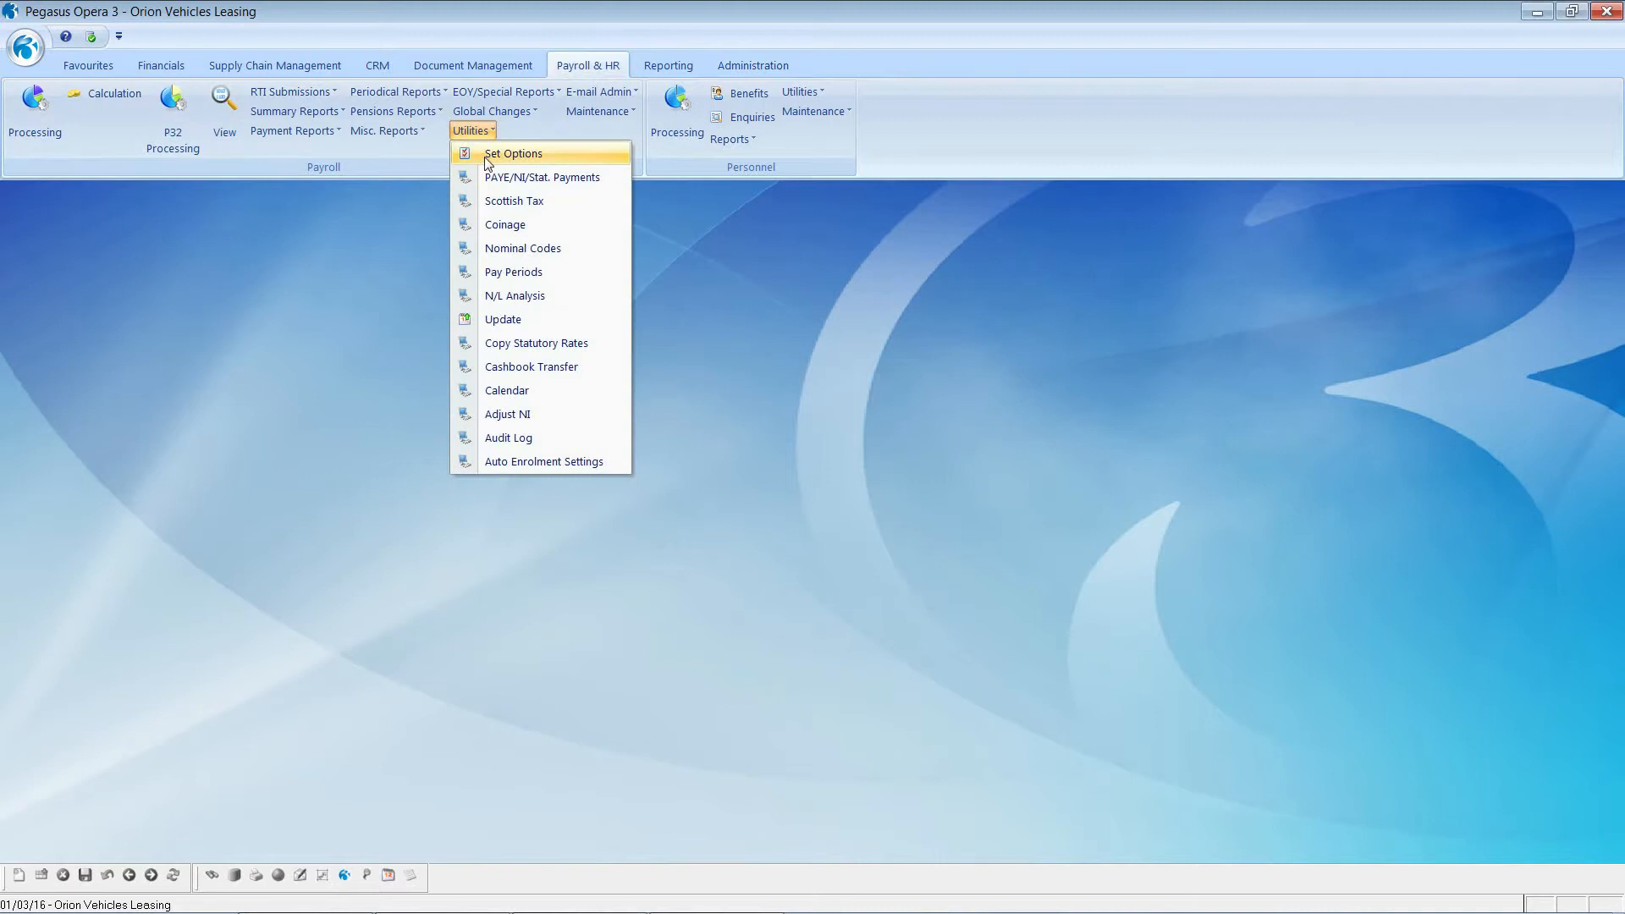
left_click(489, 155)
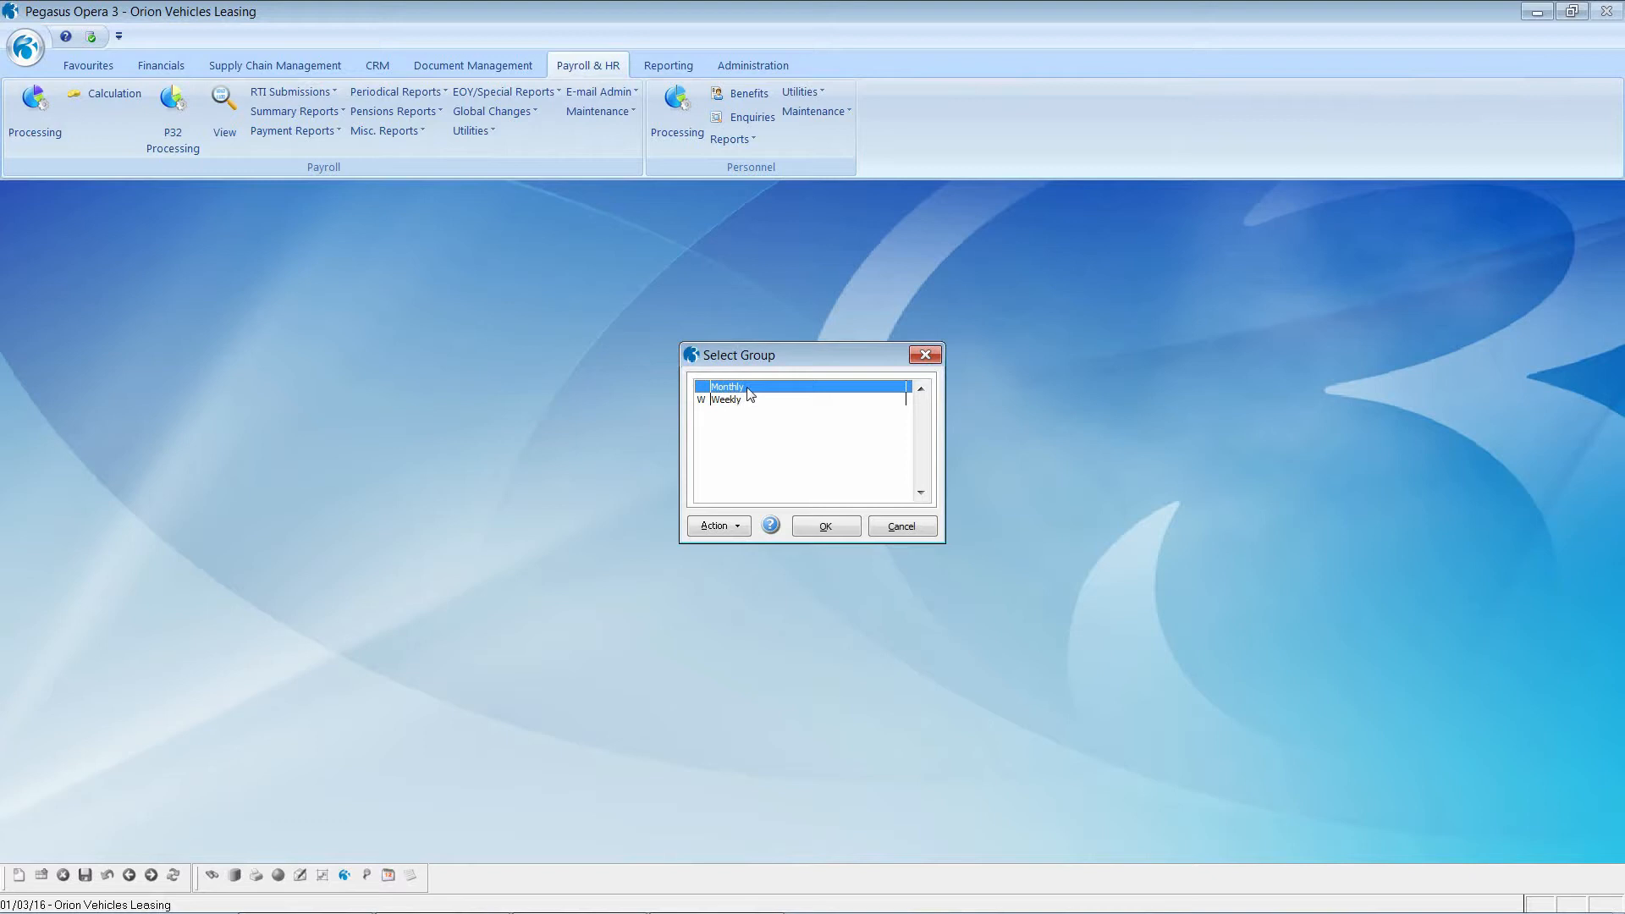
Step: Choose the Monthly group and check its tax year and BACS system list
left_click(811, 529)
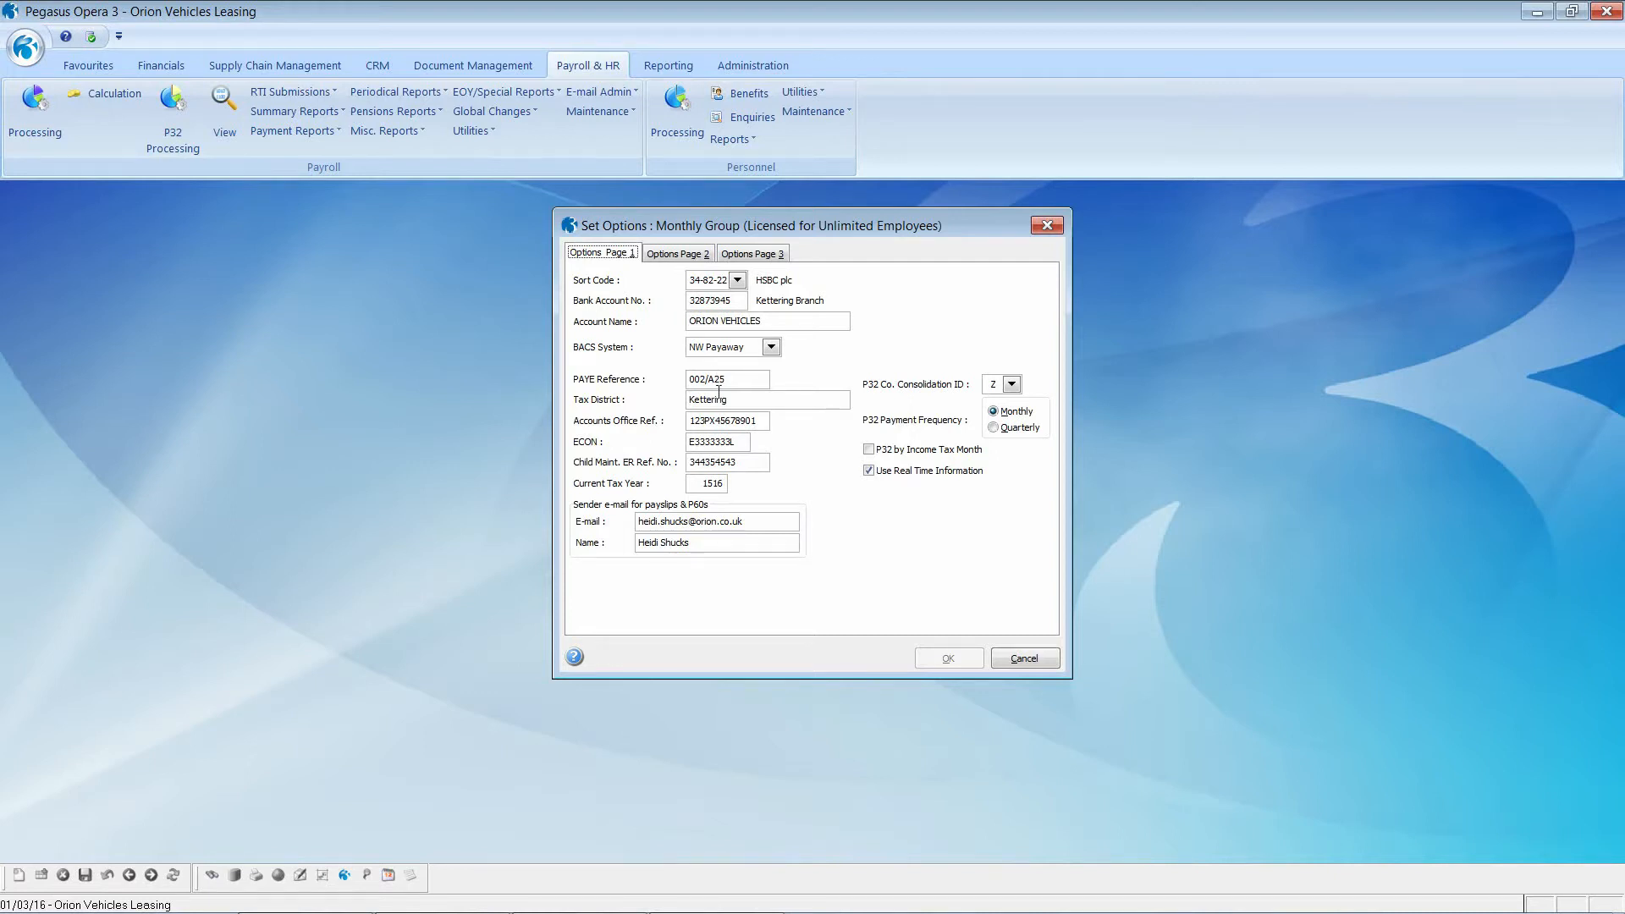
left_click(701, 479)
left_click(771, 349)
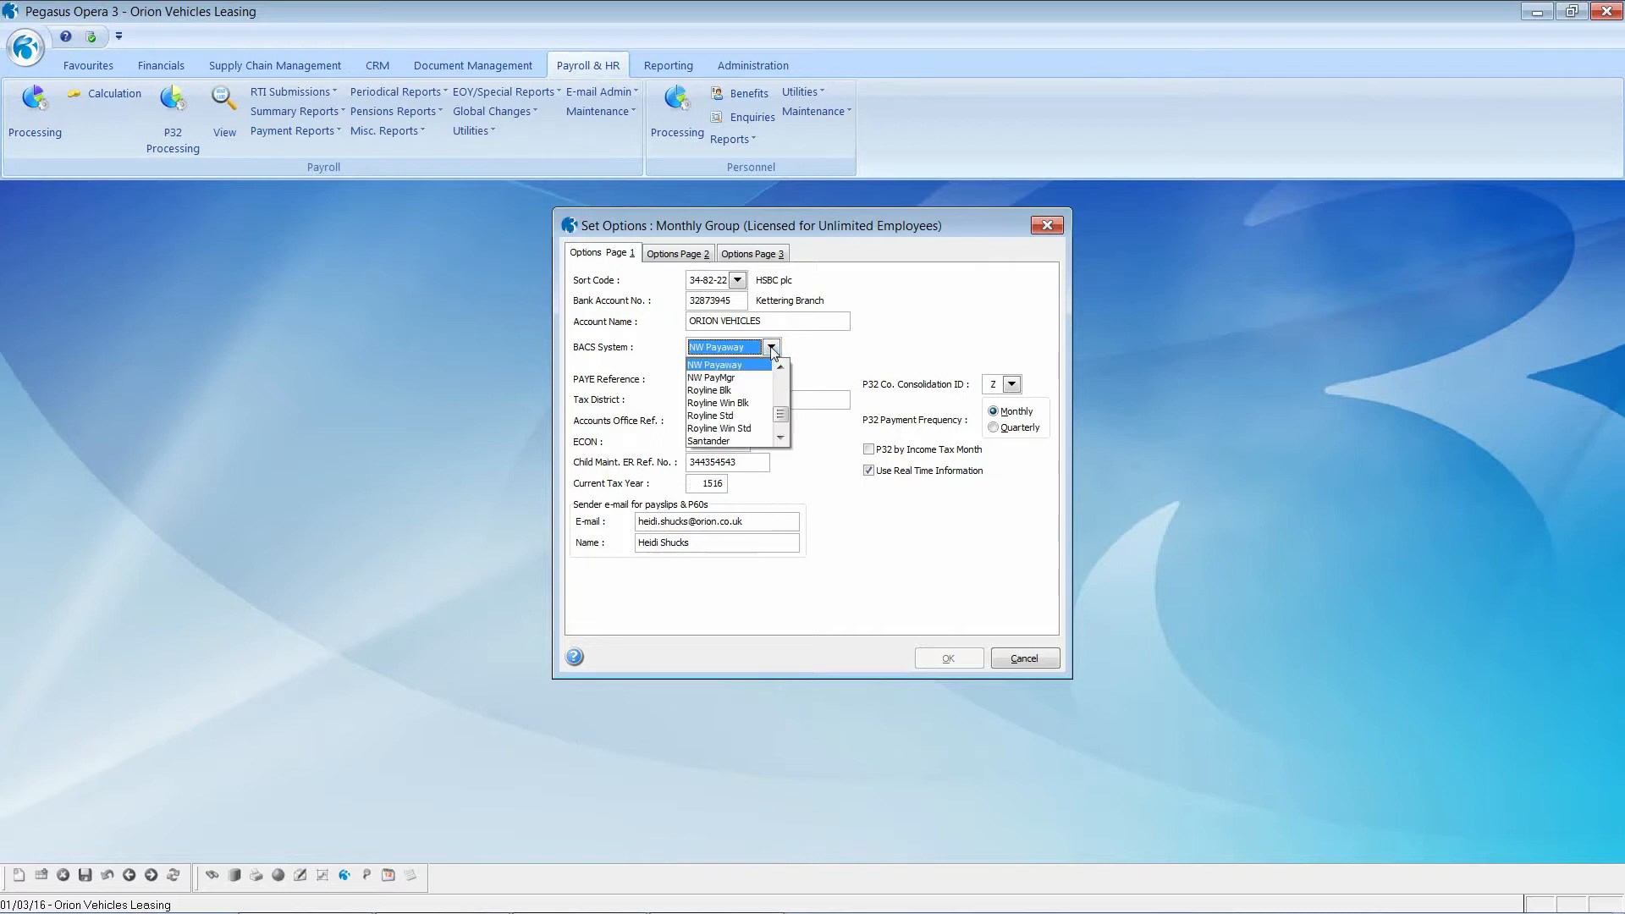
mouse_move(782, 420)
left_mouse_down()
mouse_move(794, 373)
mouse_move(781, 405)
left_mouse_up()
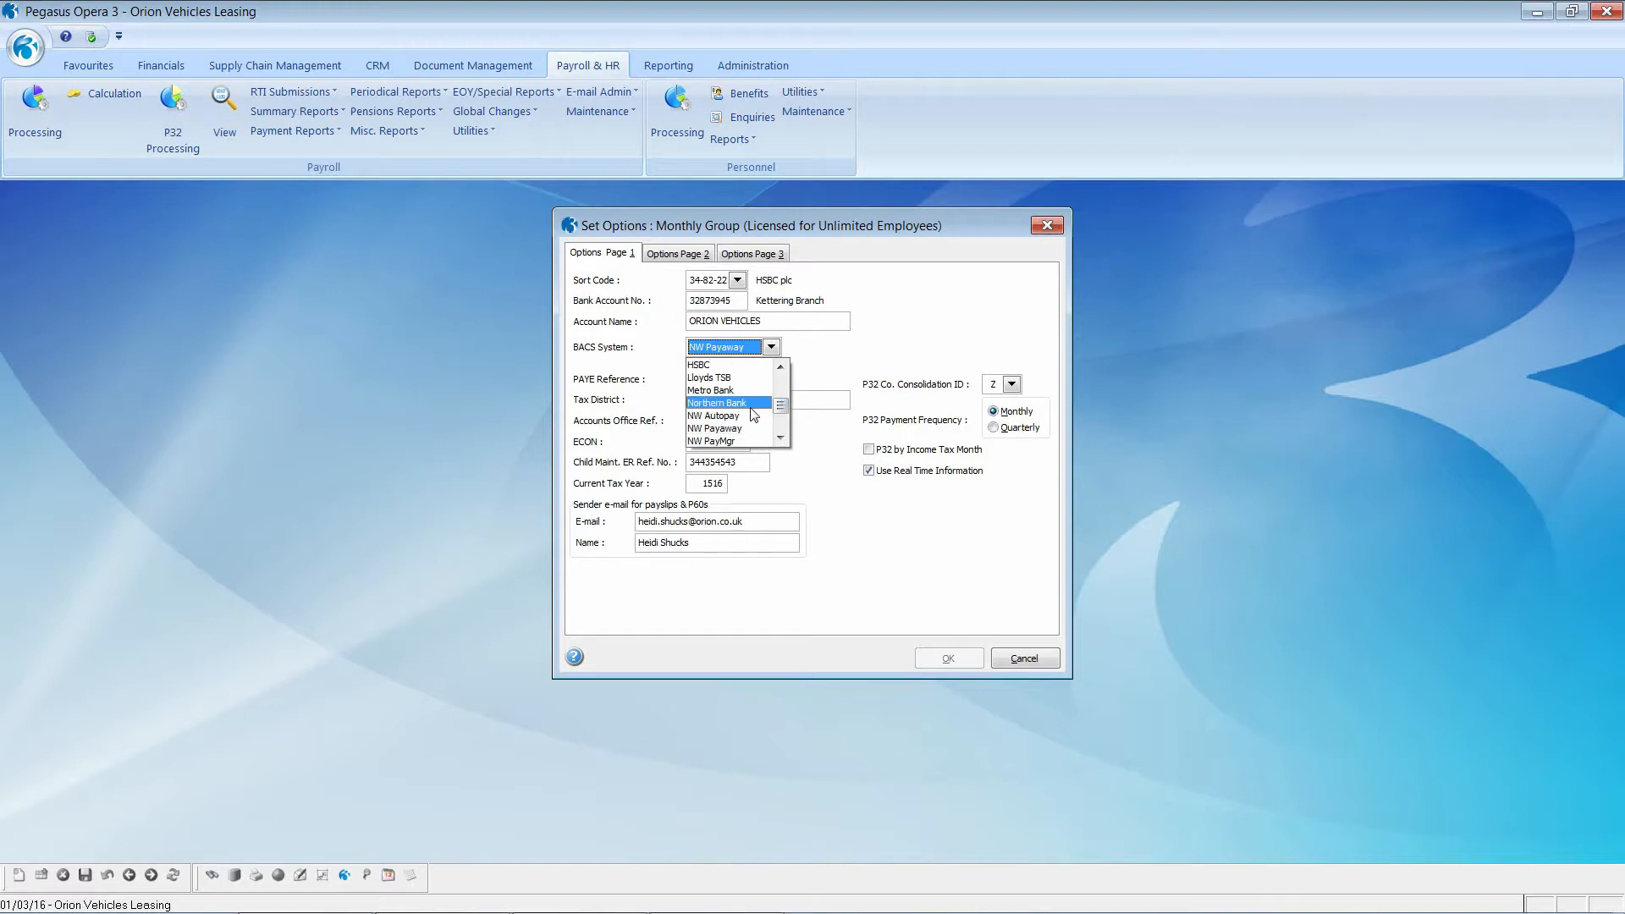
Step: Keep NW Payaway as the BACS system, cancel the options and open P32 Processing for 1516
left_click(733, 428)
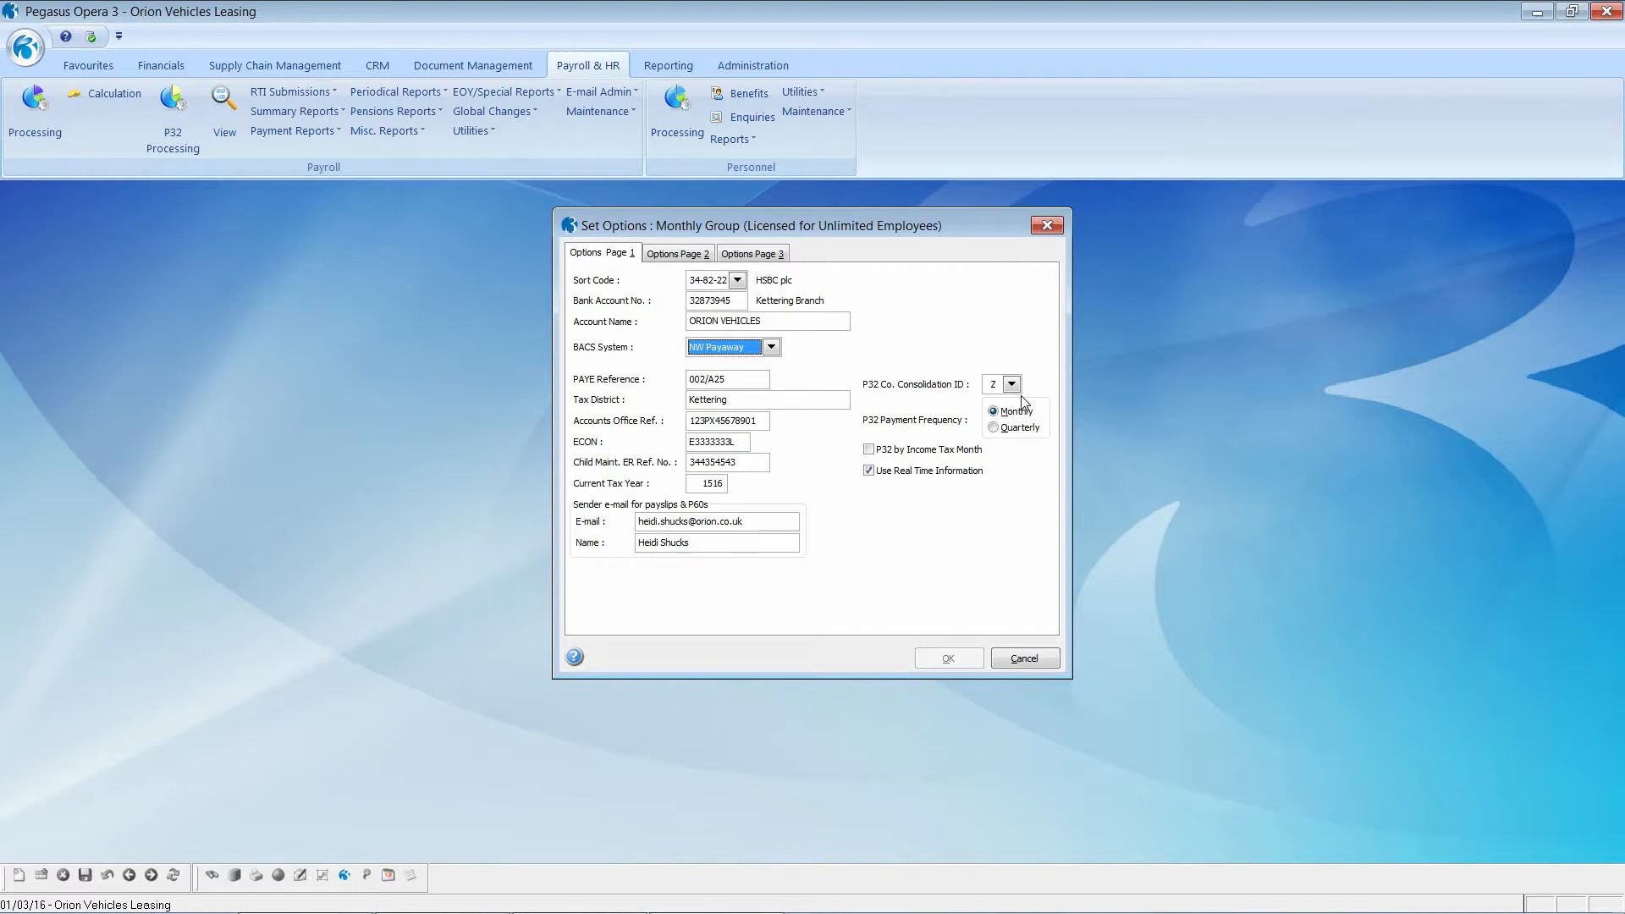
left_click(1020, 659)
left_click(173, 119)
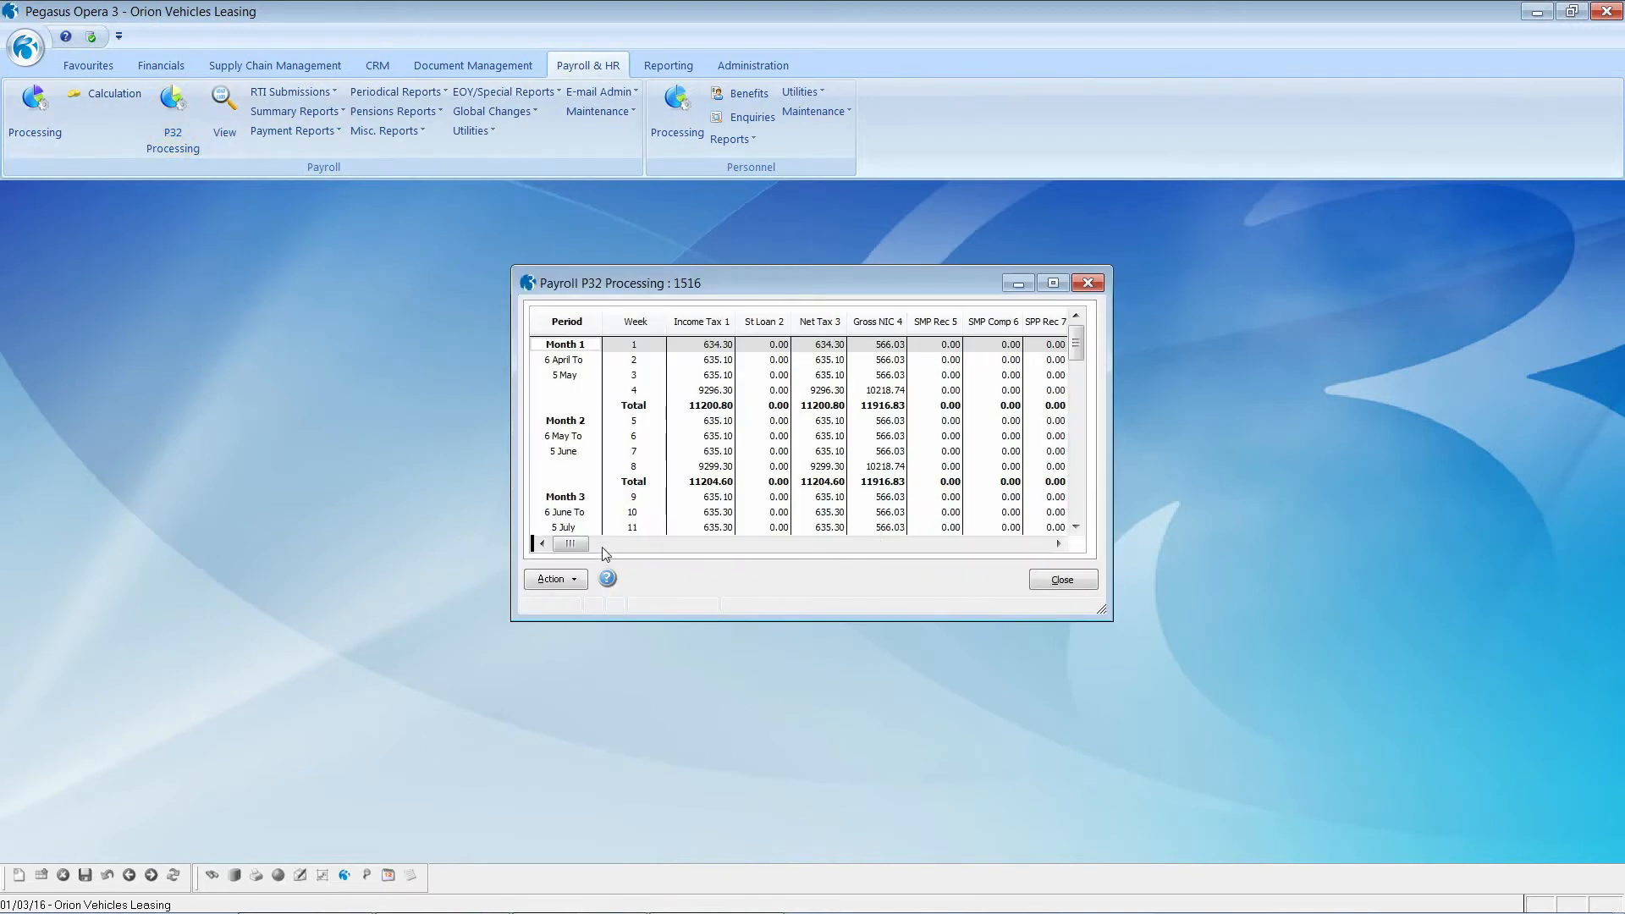
Step: Scroll the P32 grid down to the Month 12 week 48 and week 52 rows
left_click(572, 582)
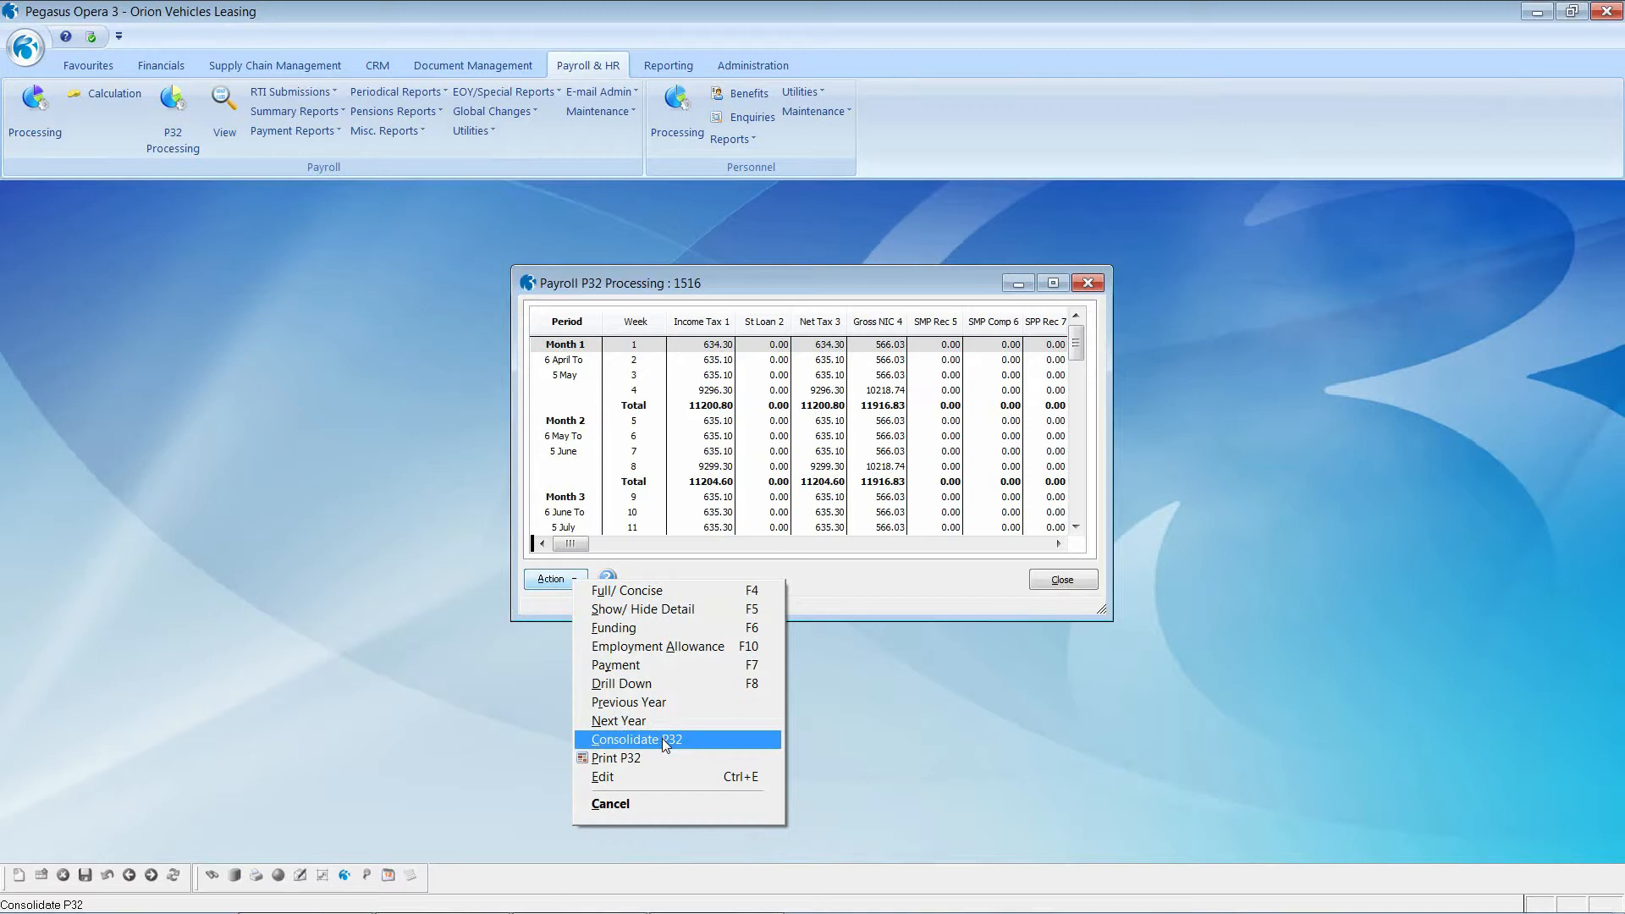
left_click(839, 684)
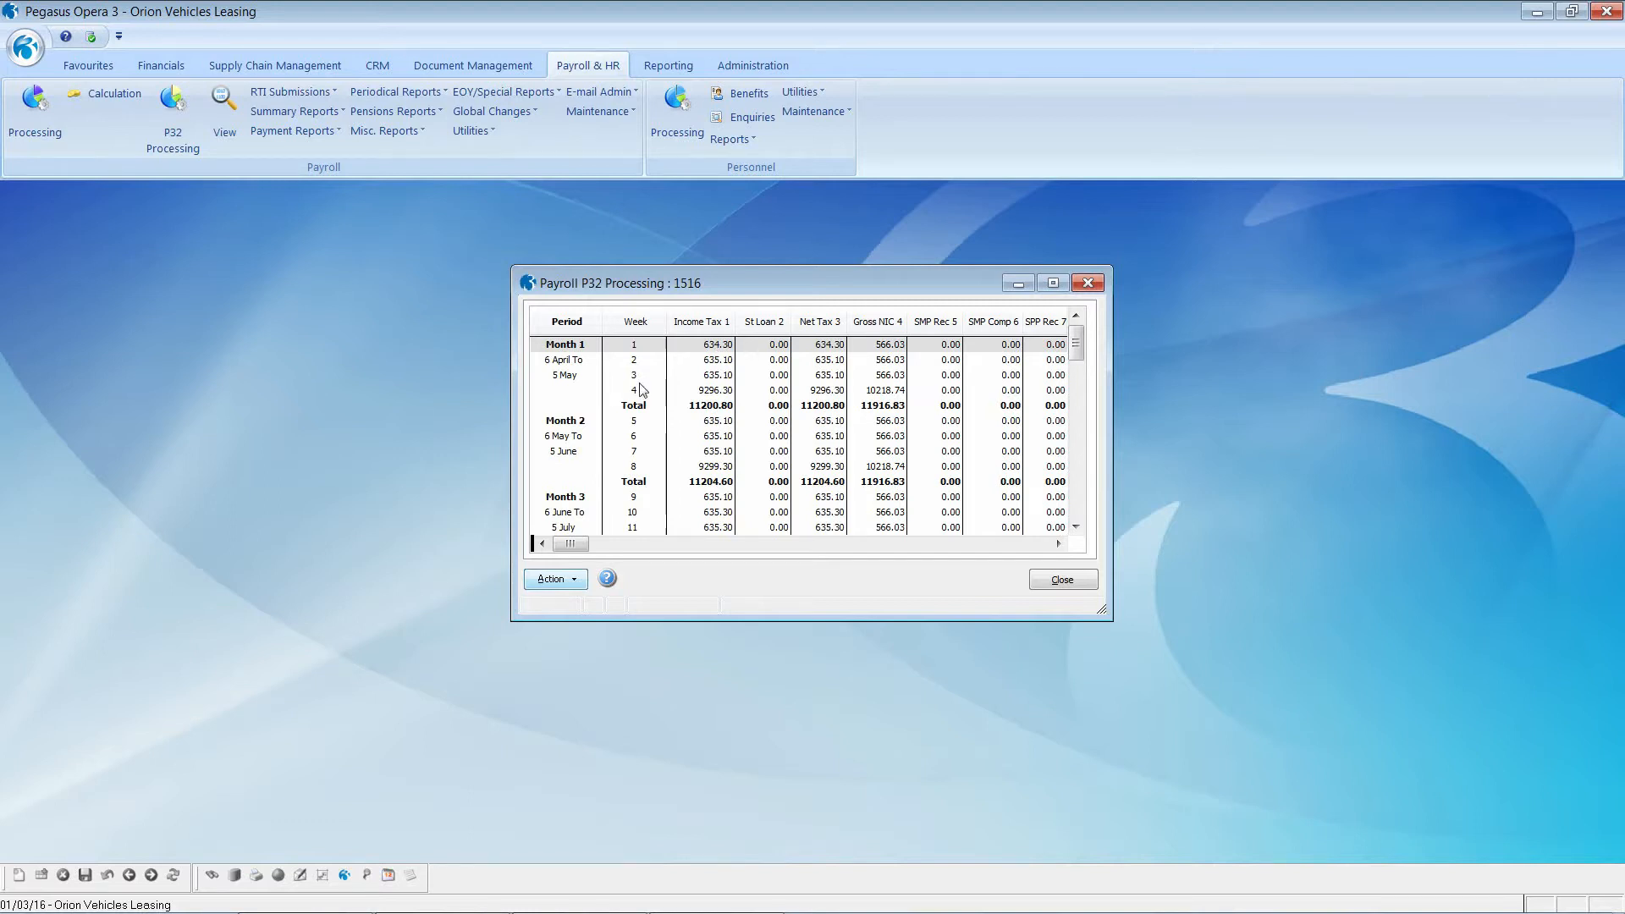
left_click_drag(1080, 378, 1080, 512)
scroll(620, 397, "up", 1)
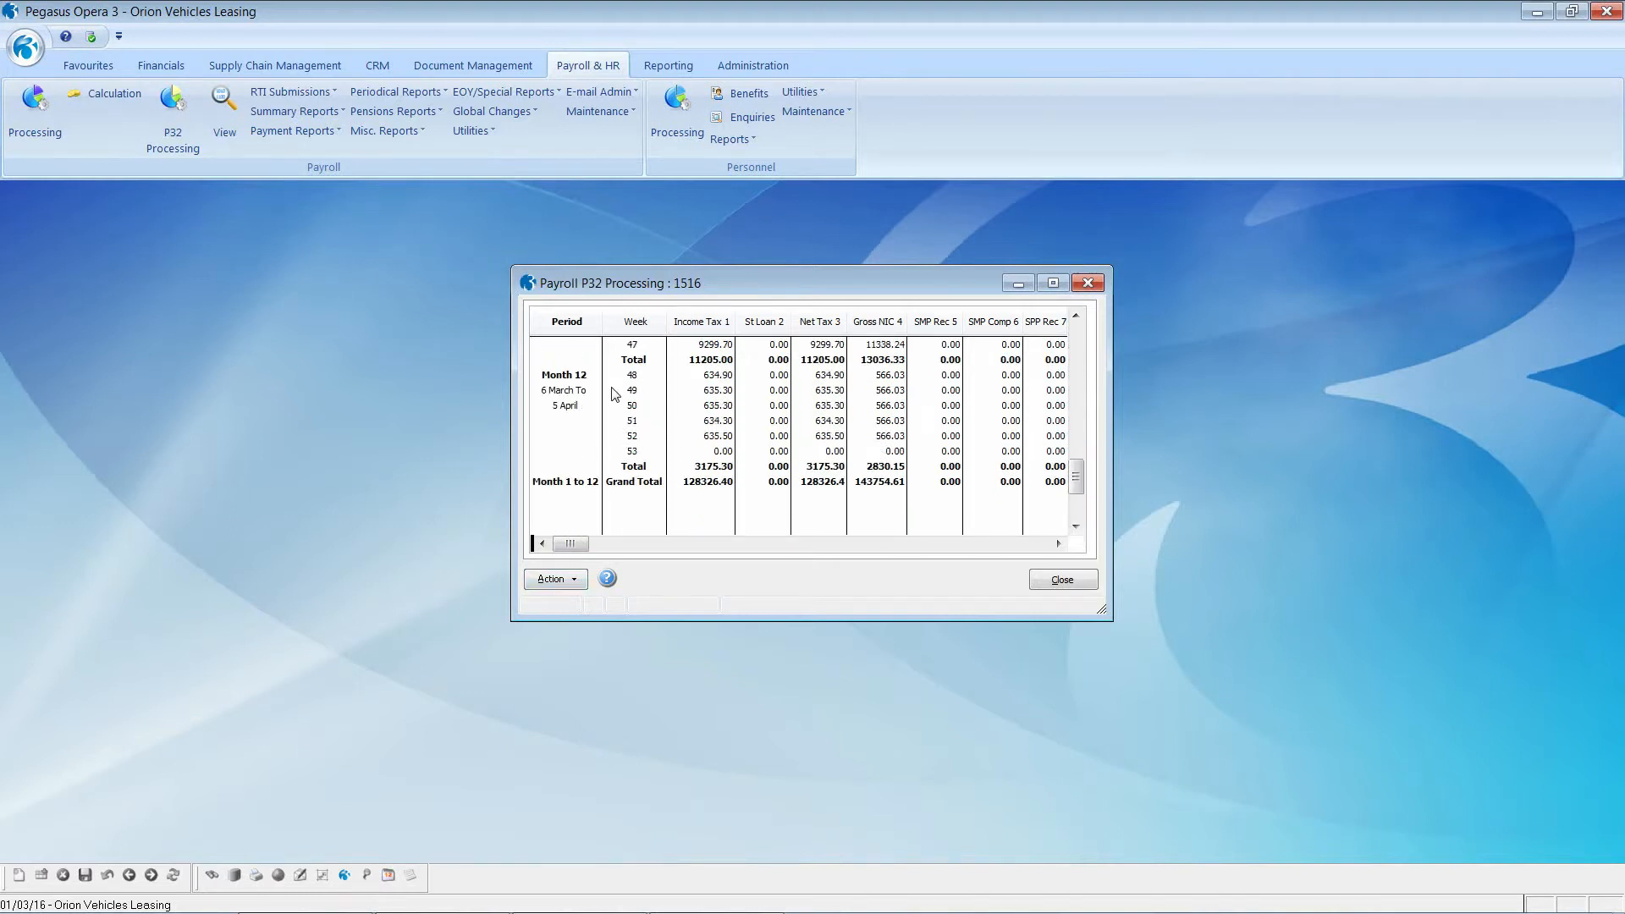
left_click(565, 375)
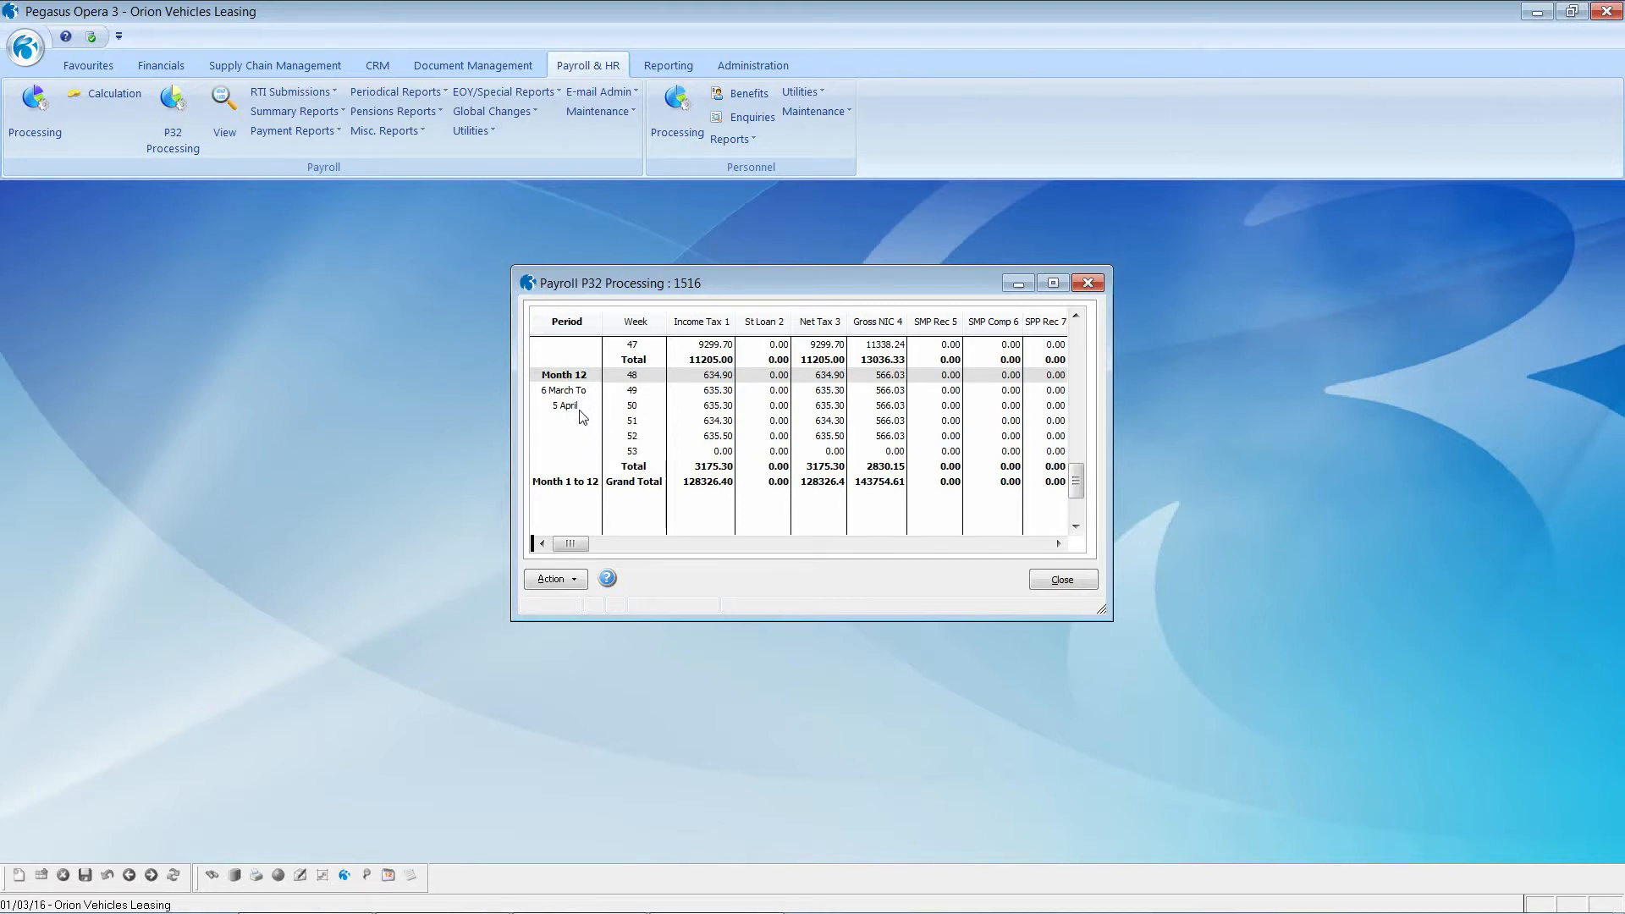
left_click(633, 437)
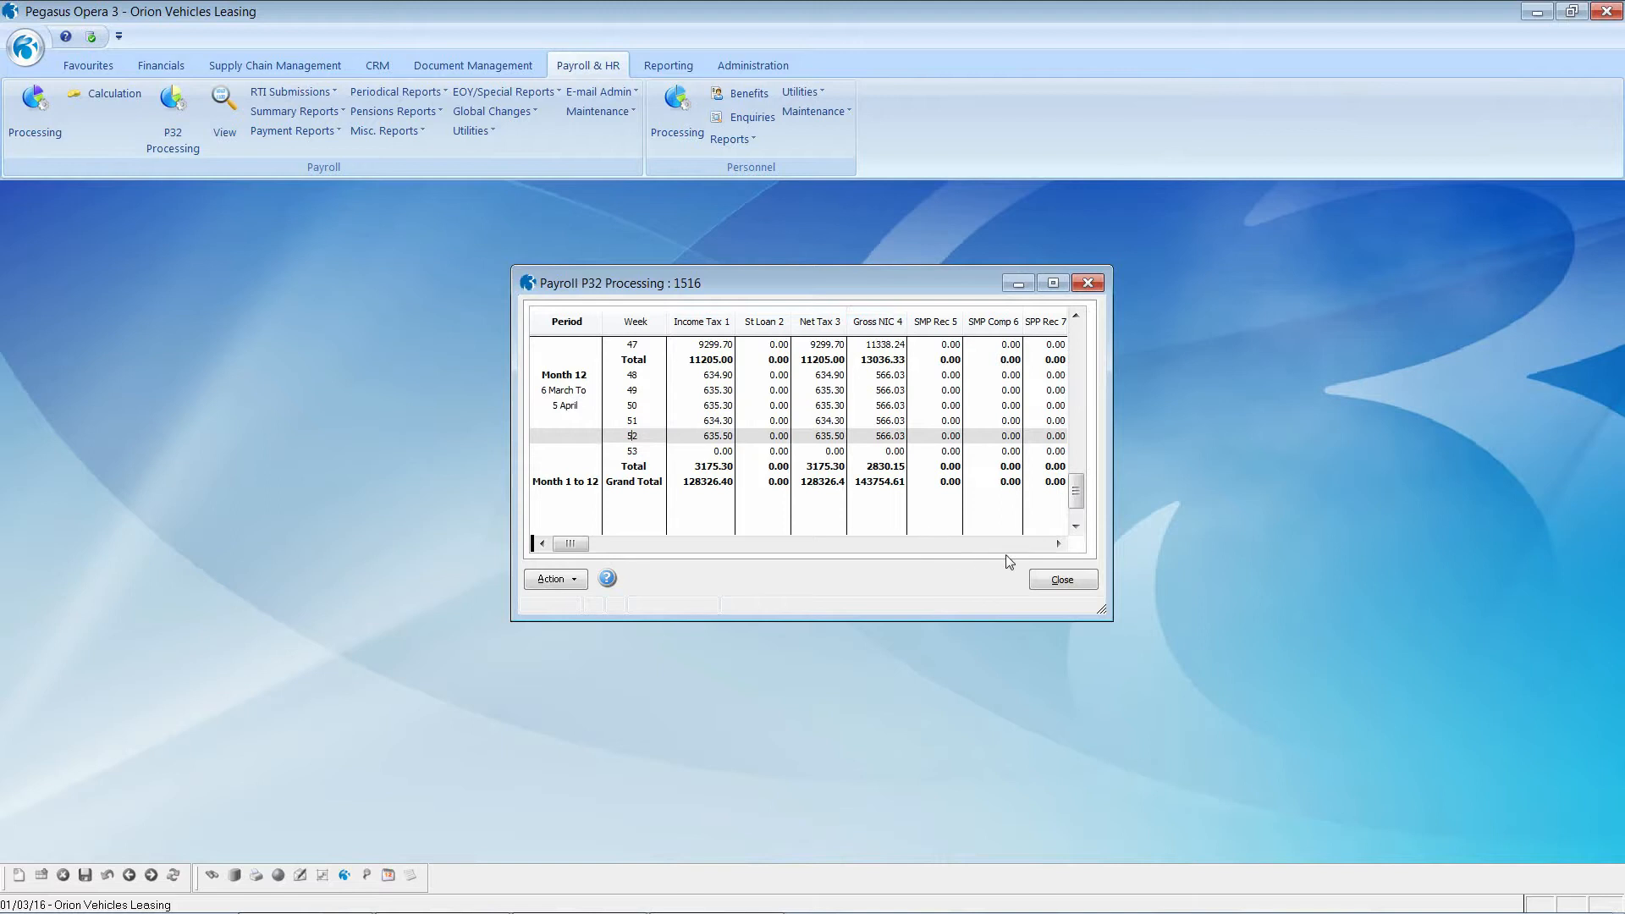
Step: Scroll right to the Paid and Outstanding columns, showing 0.00 paid and 6005.45 outstanding
left_click(1058, 544)
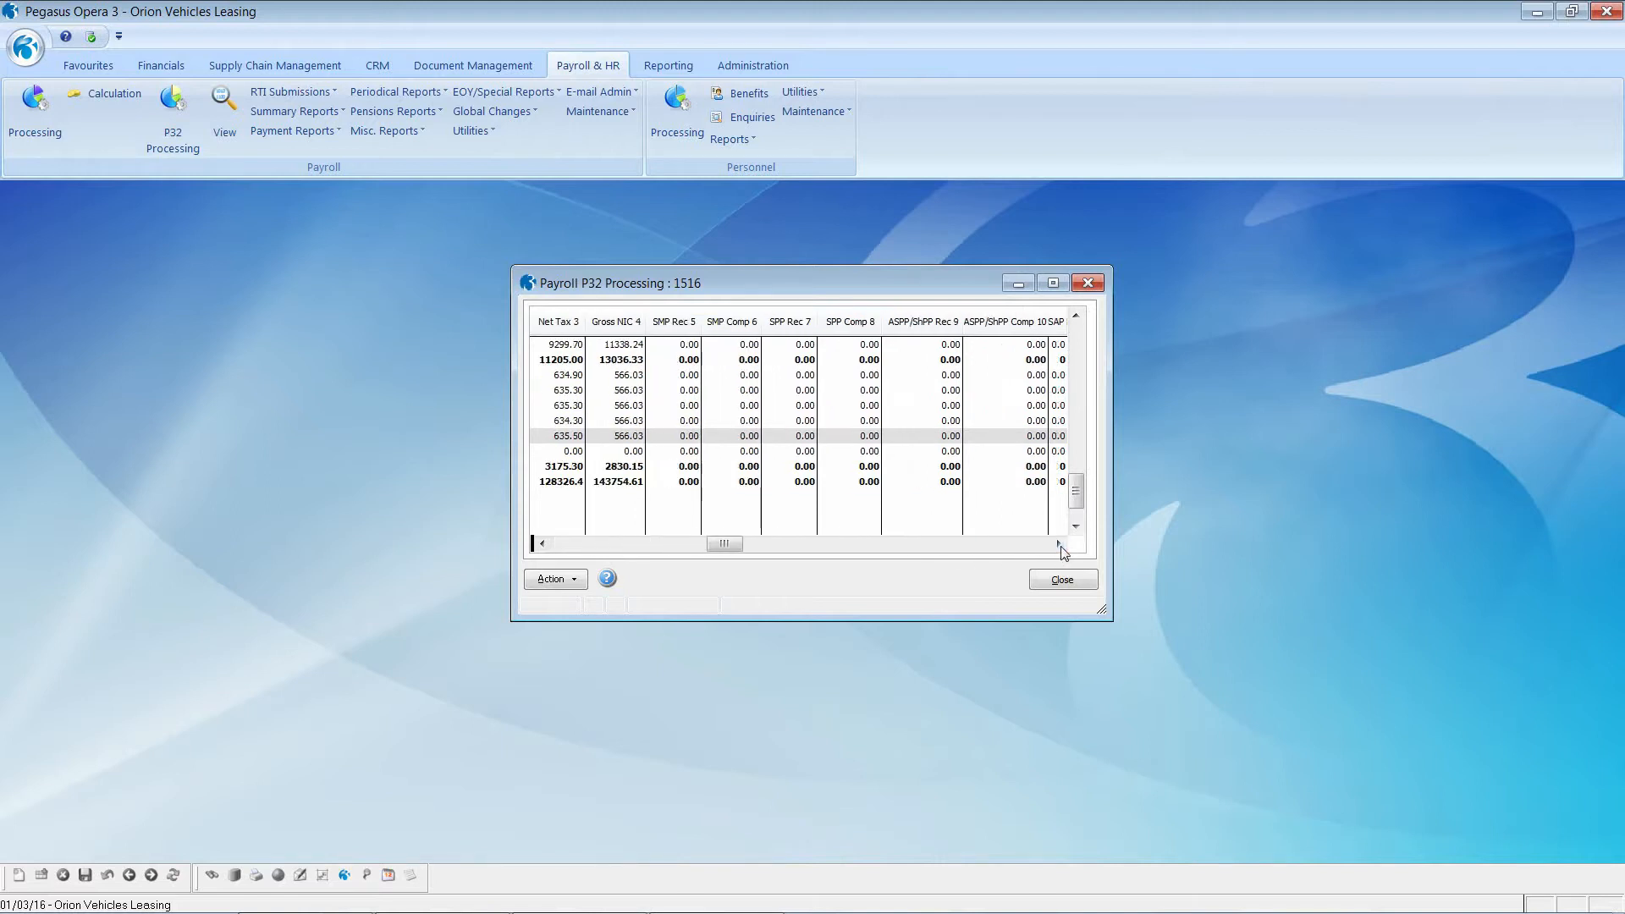
left_click(1060, 547)
left_click(1061, 547)
left_click(1060, 546)
left_click(1061, 547)
left_click(1060, 547)
left_click(1060, 546)
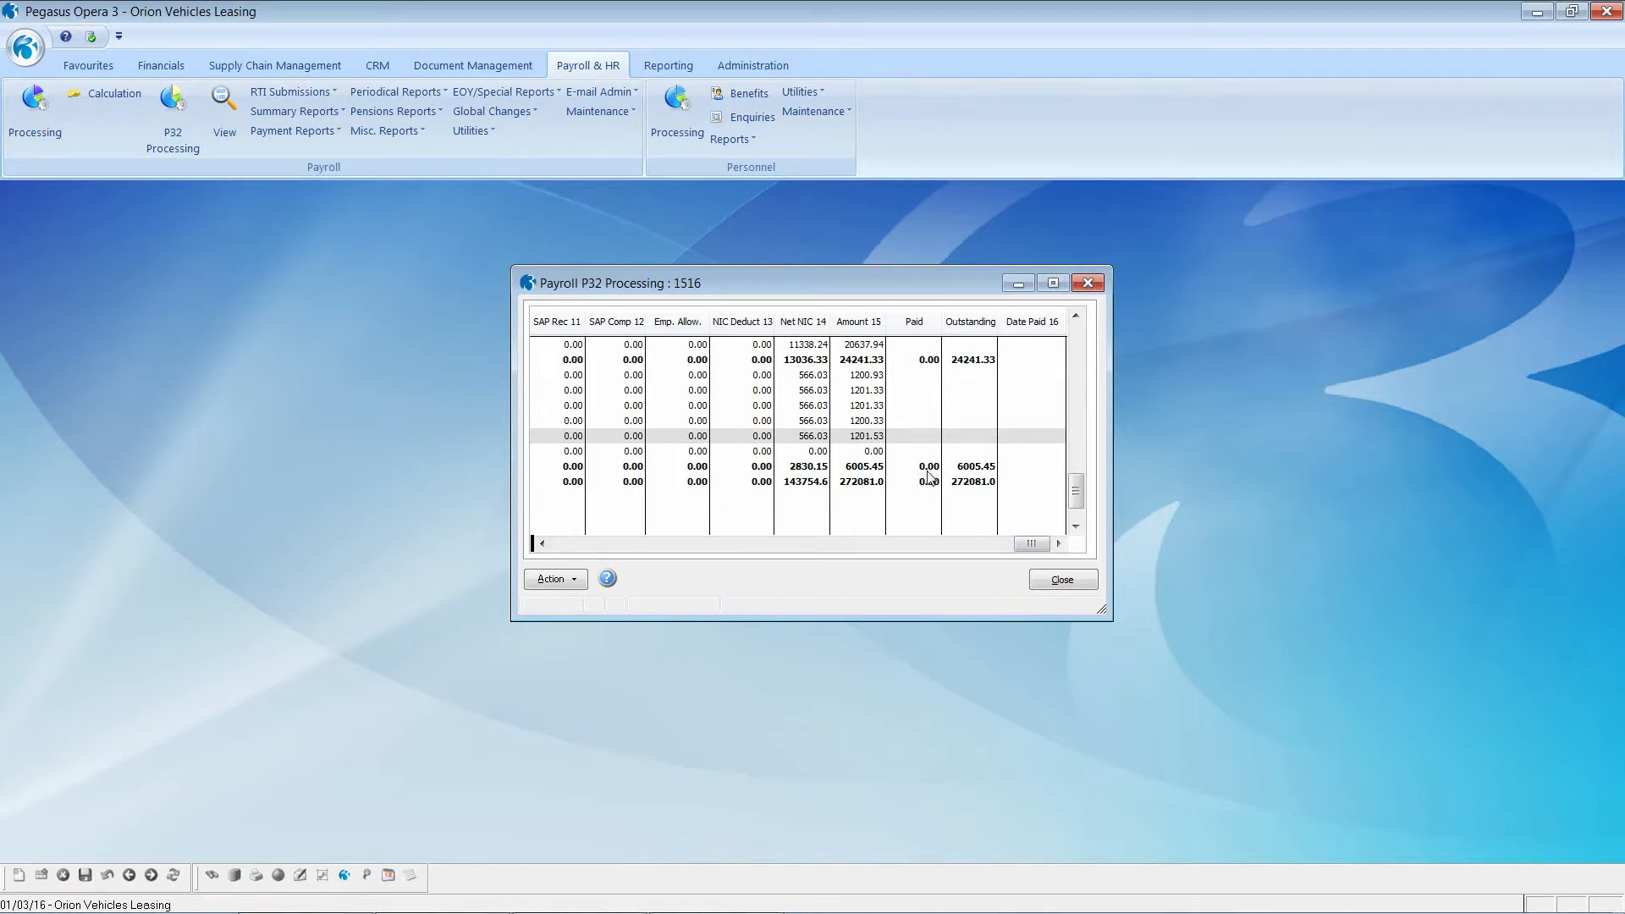
left_click(572, 582)
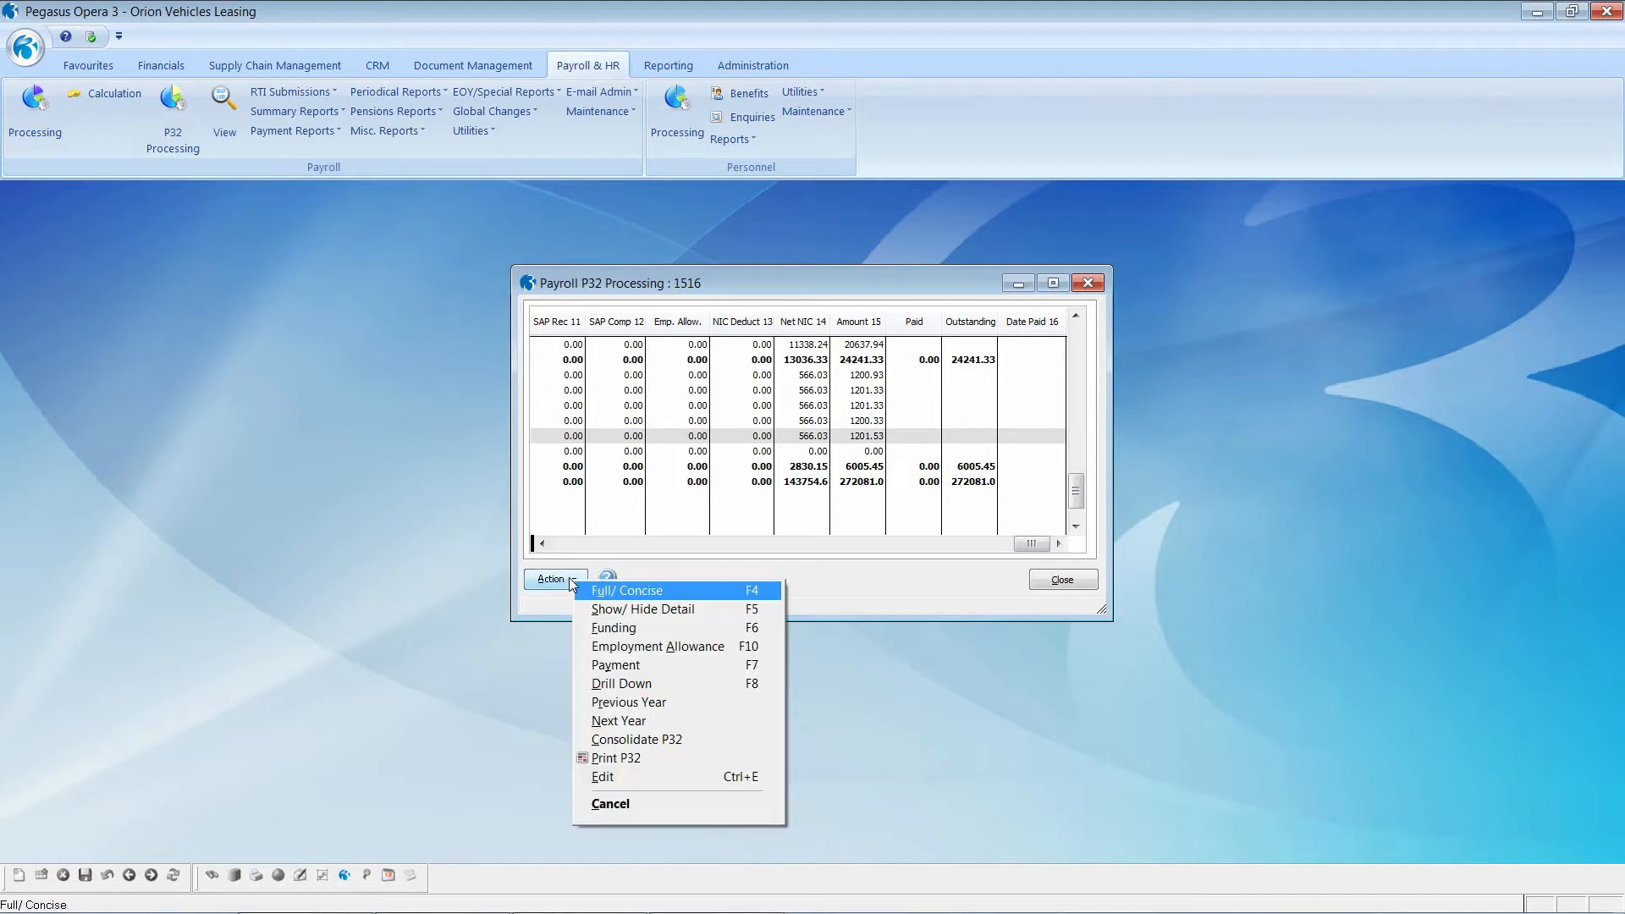
Step: Record a Month 1 P32 payment dated 19/05/2015 with its HMRC payment reference, and save it
left_click(633, 665)
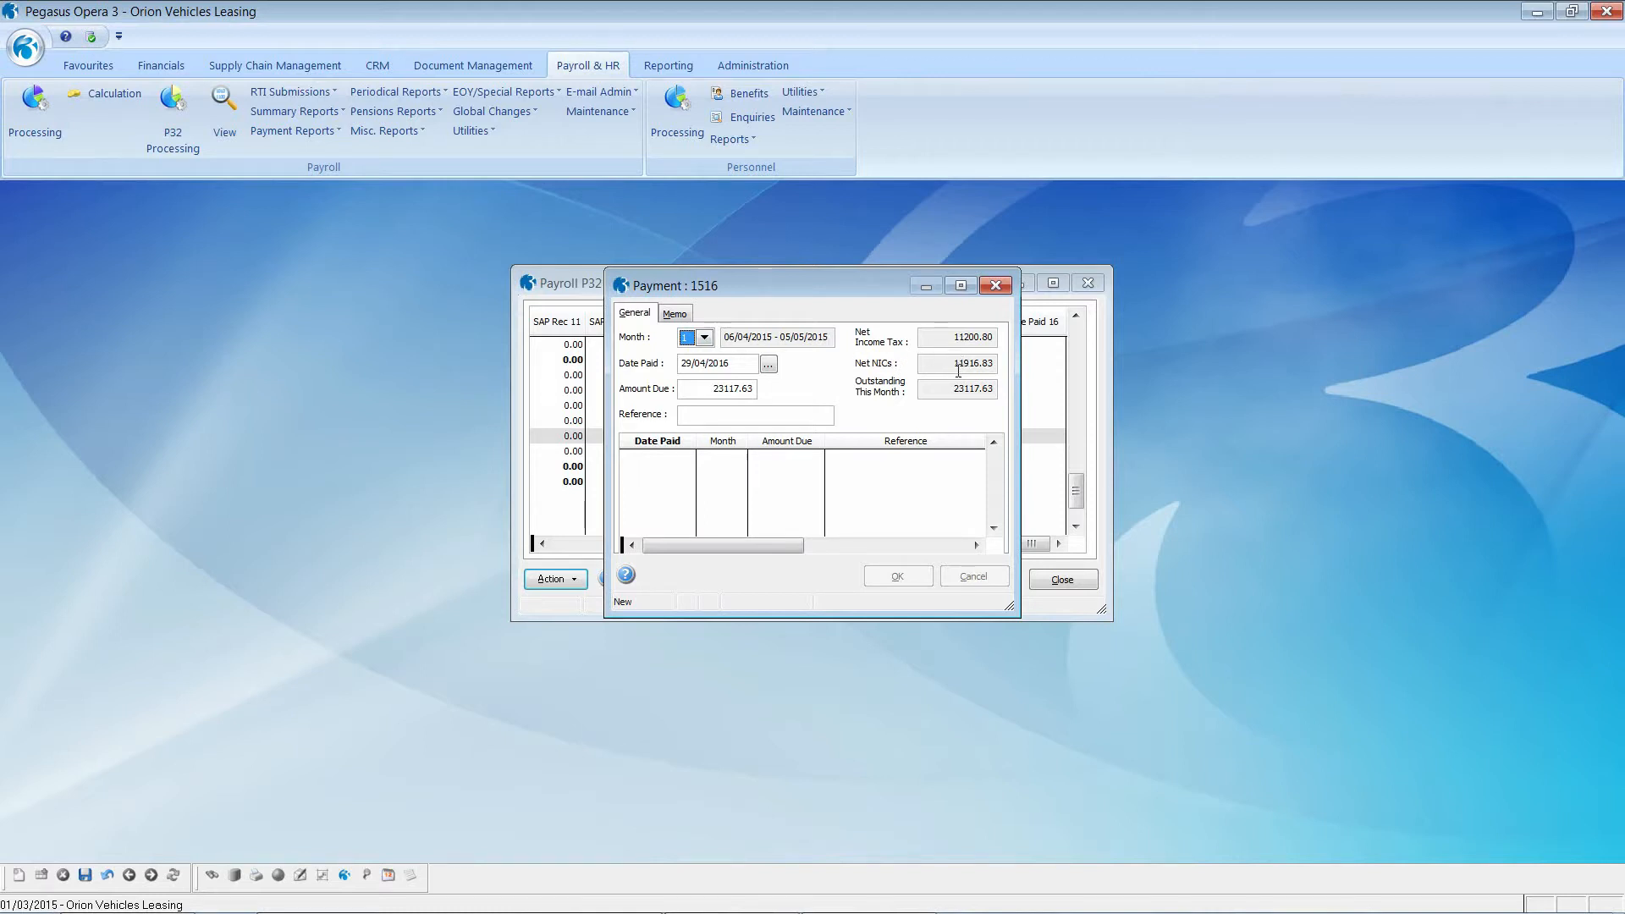
key("Tab")
type("19/05/2015")
key("Tab")
key("Return")
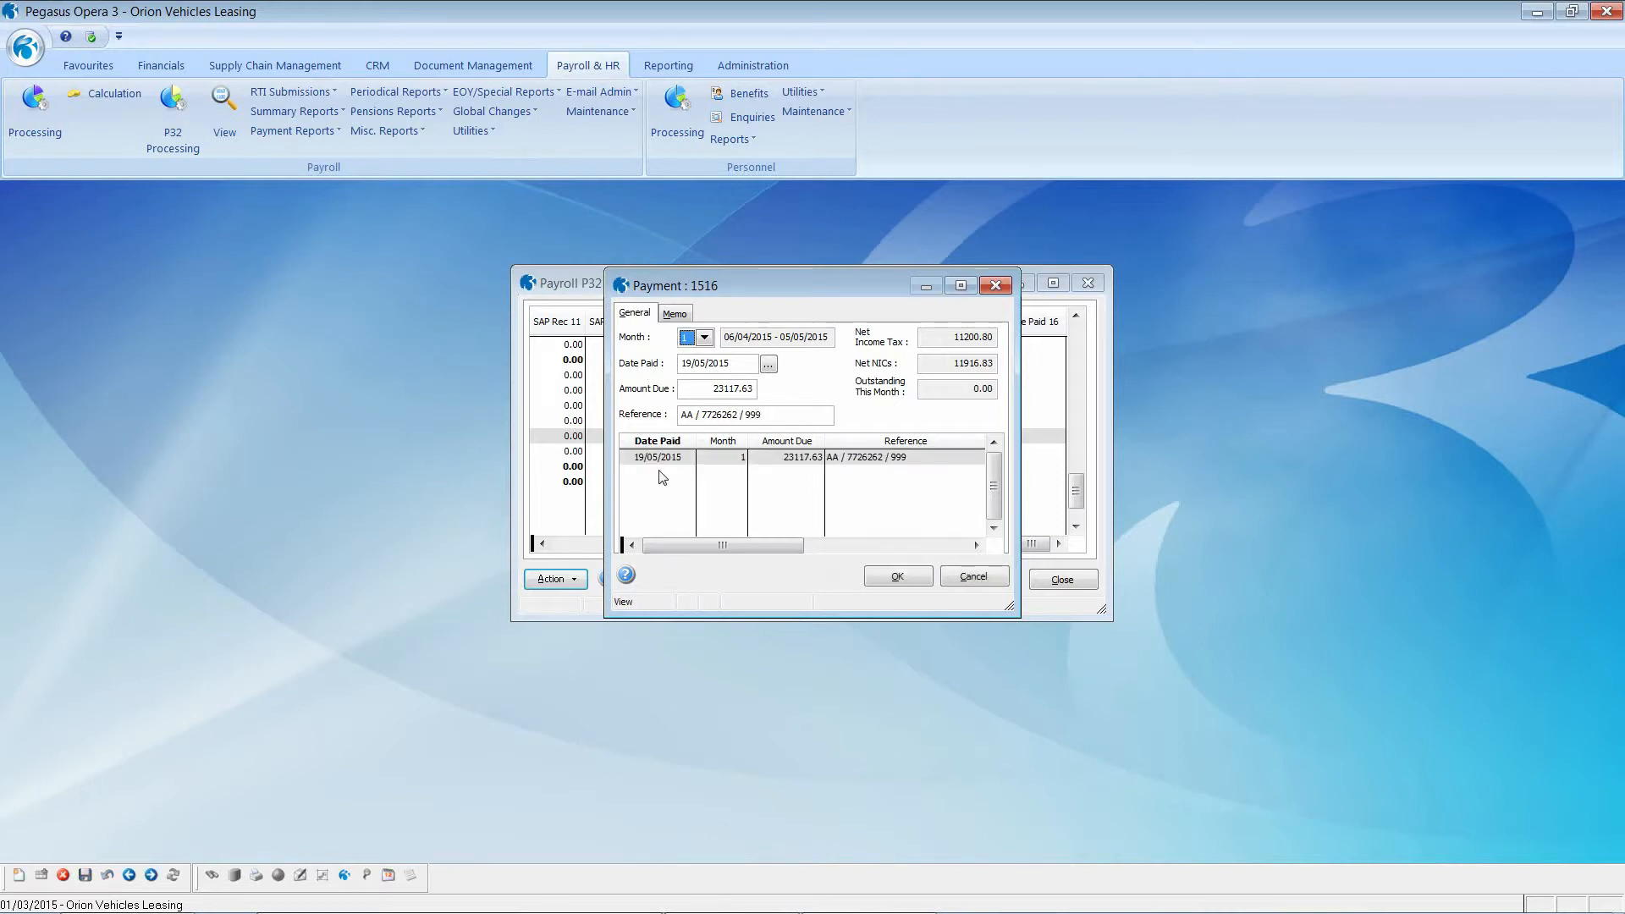
left_click(898, 577)
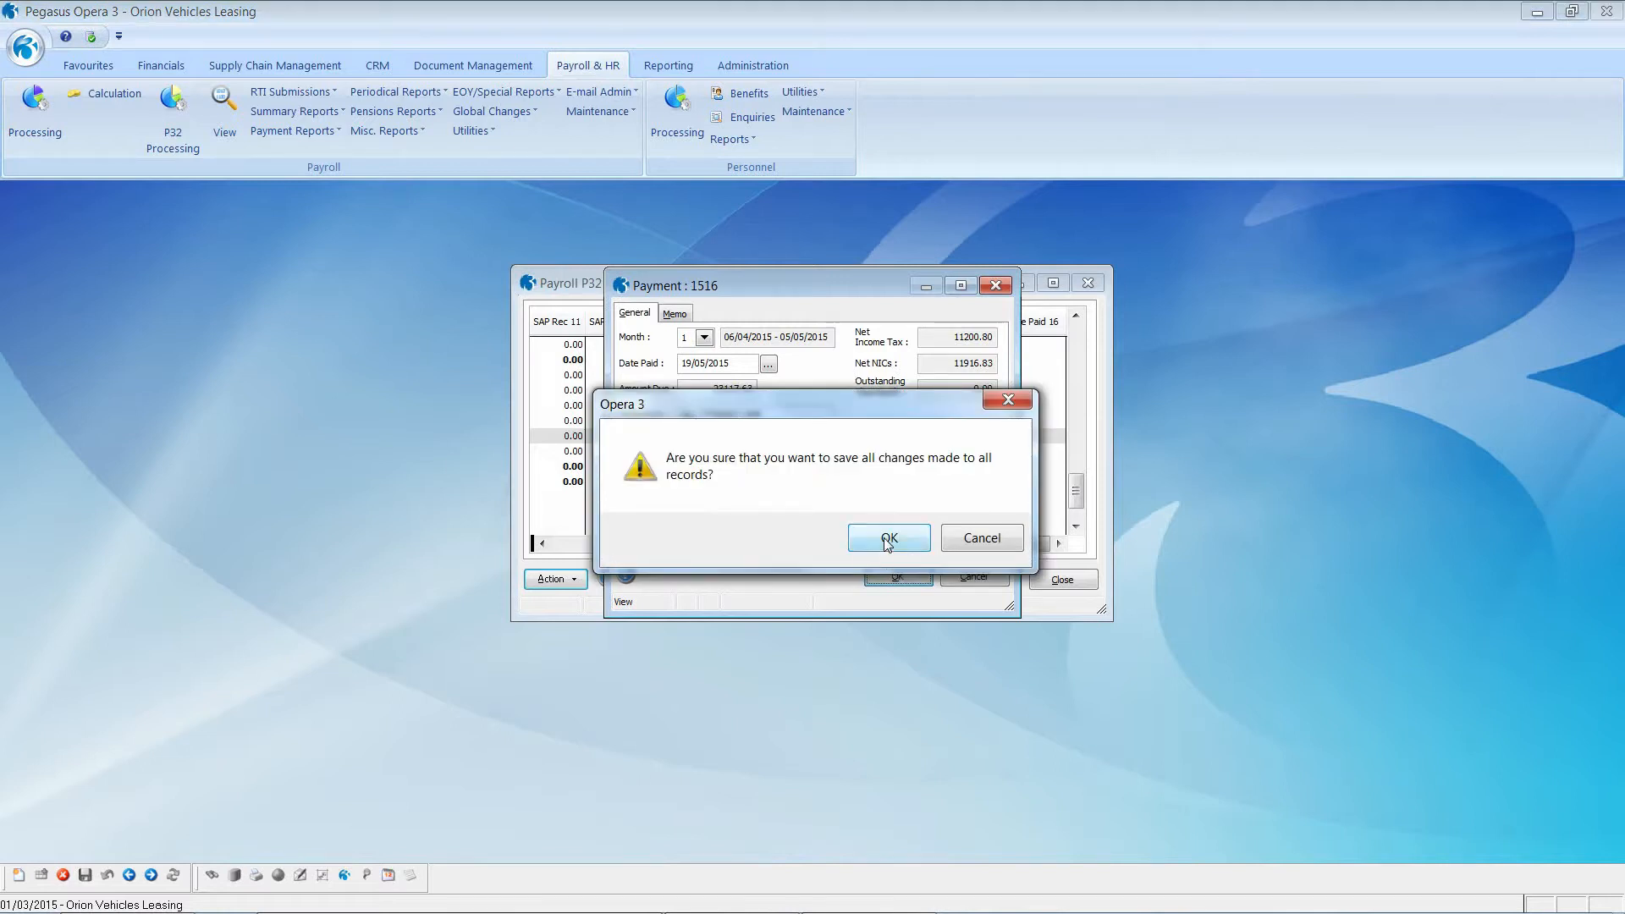
left_click(887, 540)
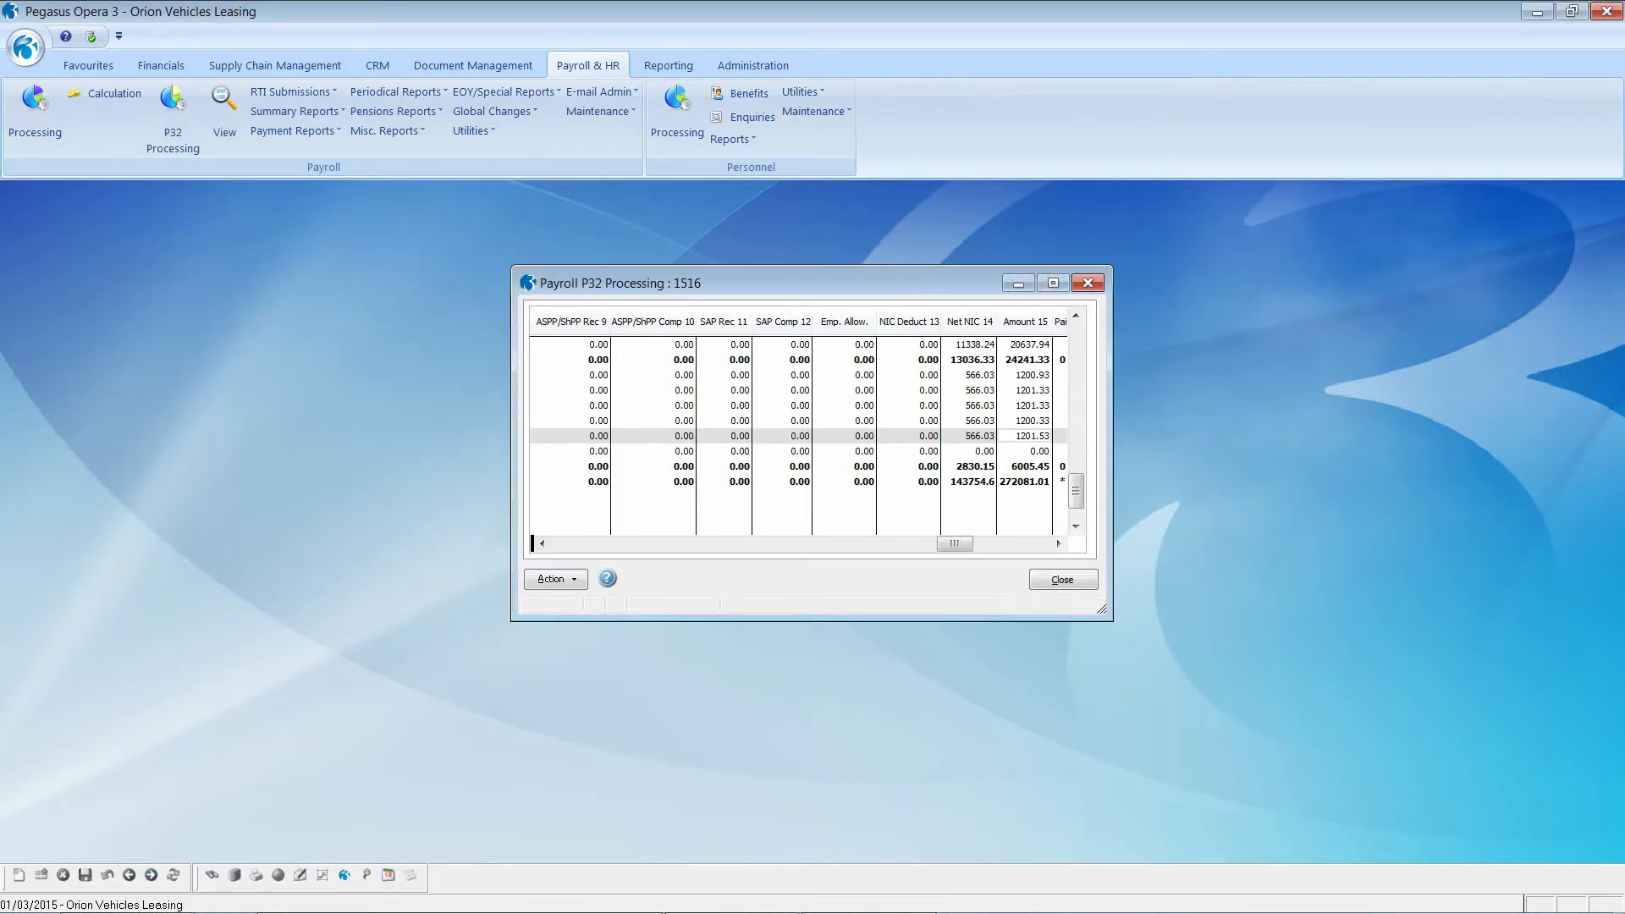
Step: Scroll the P32 grid to confirm Month 1 paid 23117.63 and the 248963.3 outstanding Grand Total
left_click_drag(1075, 491, 1078, 415)
left_click_drag(961, 544, 1052, 546)
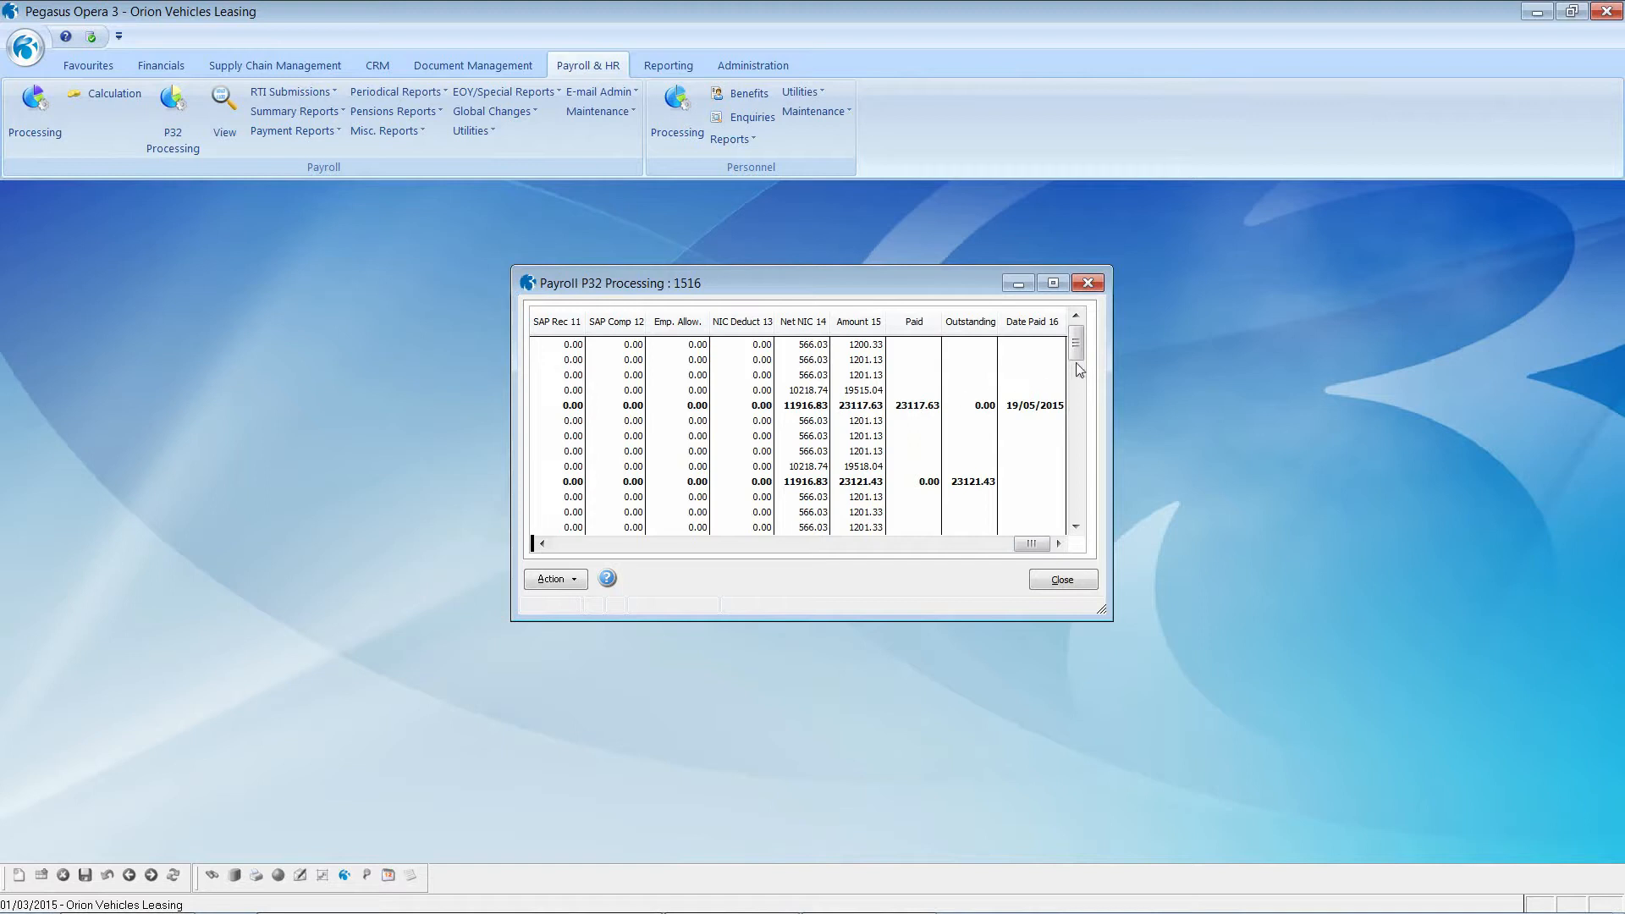
left_click_drag(1077, 360, 1074, 486)
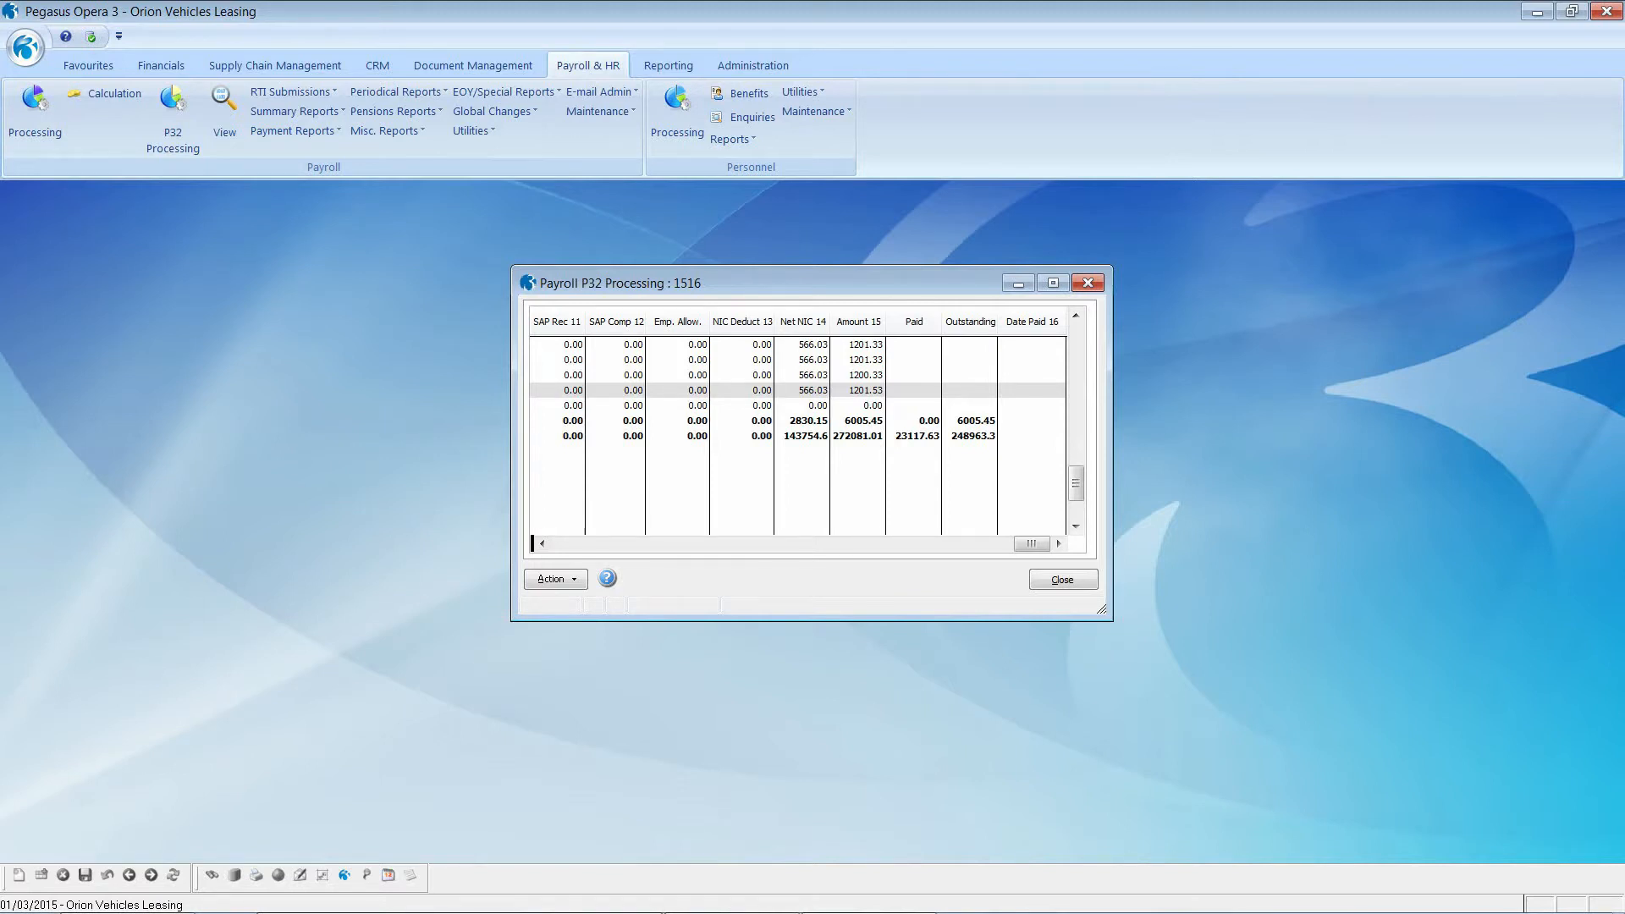
left_click(551, 579)
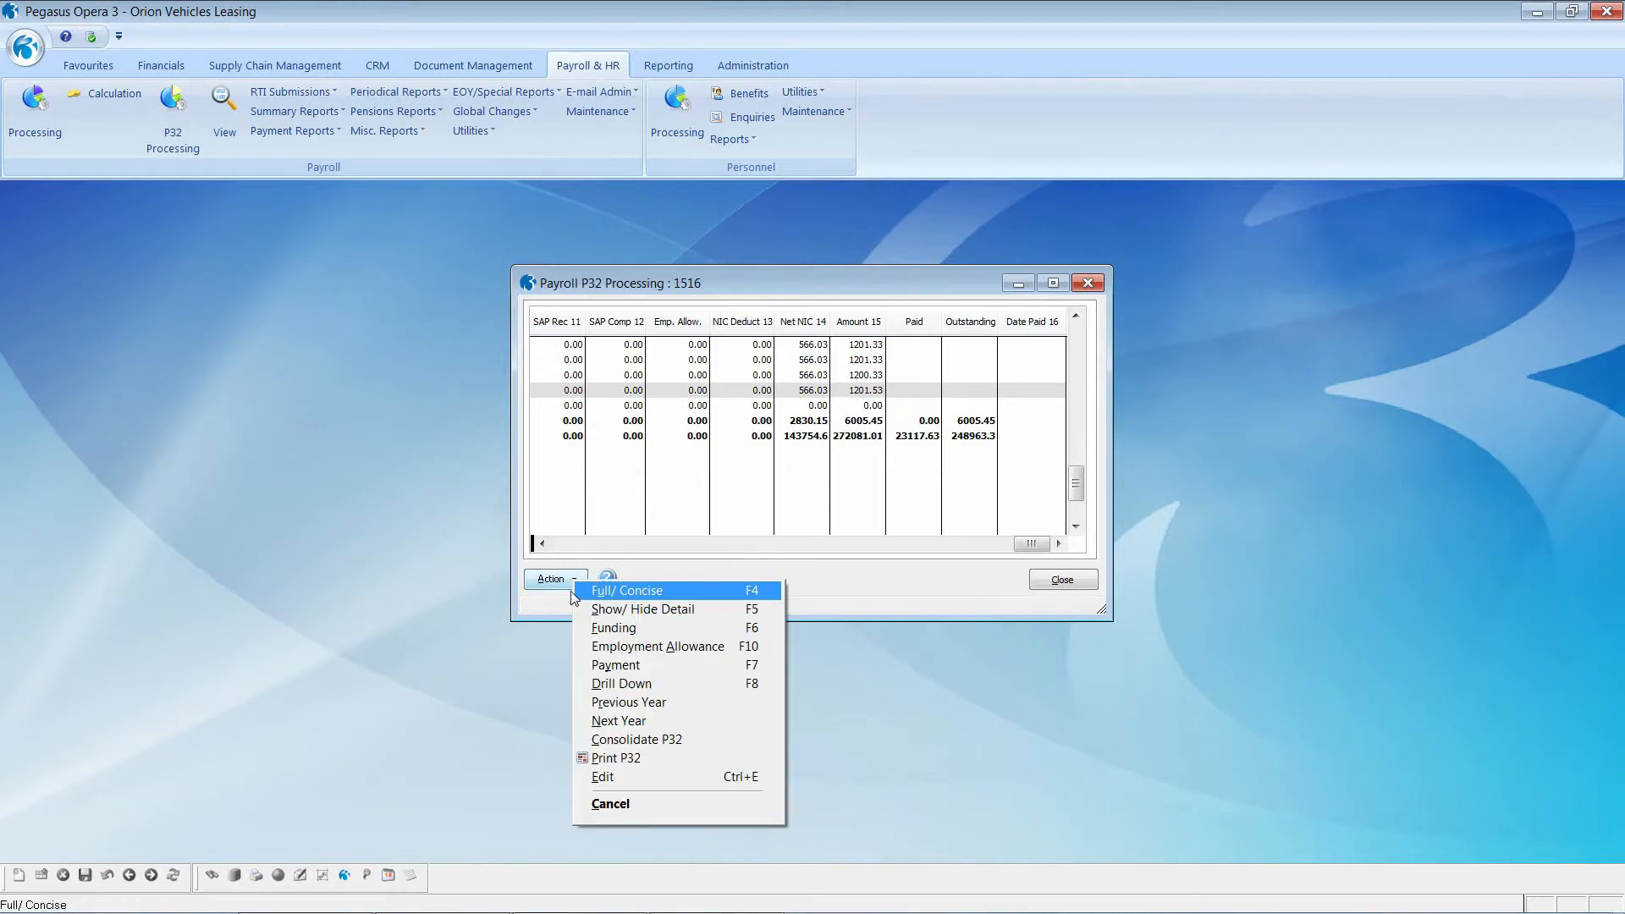
left_click(623, 648)
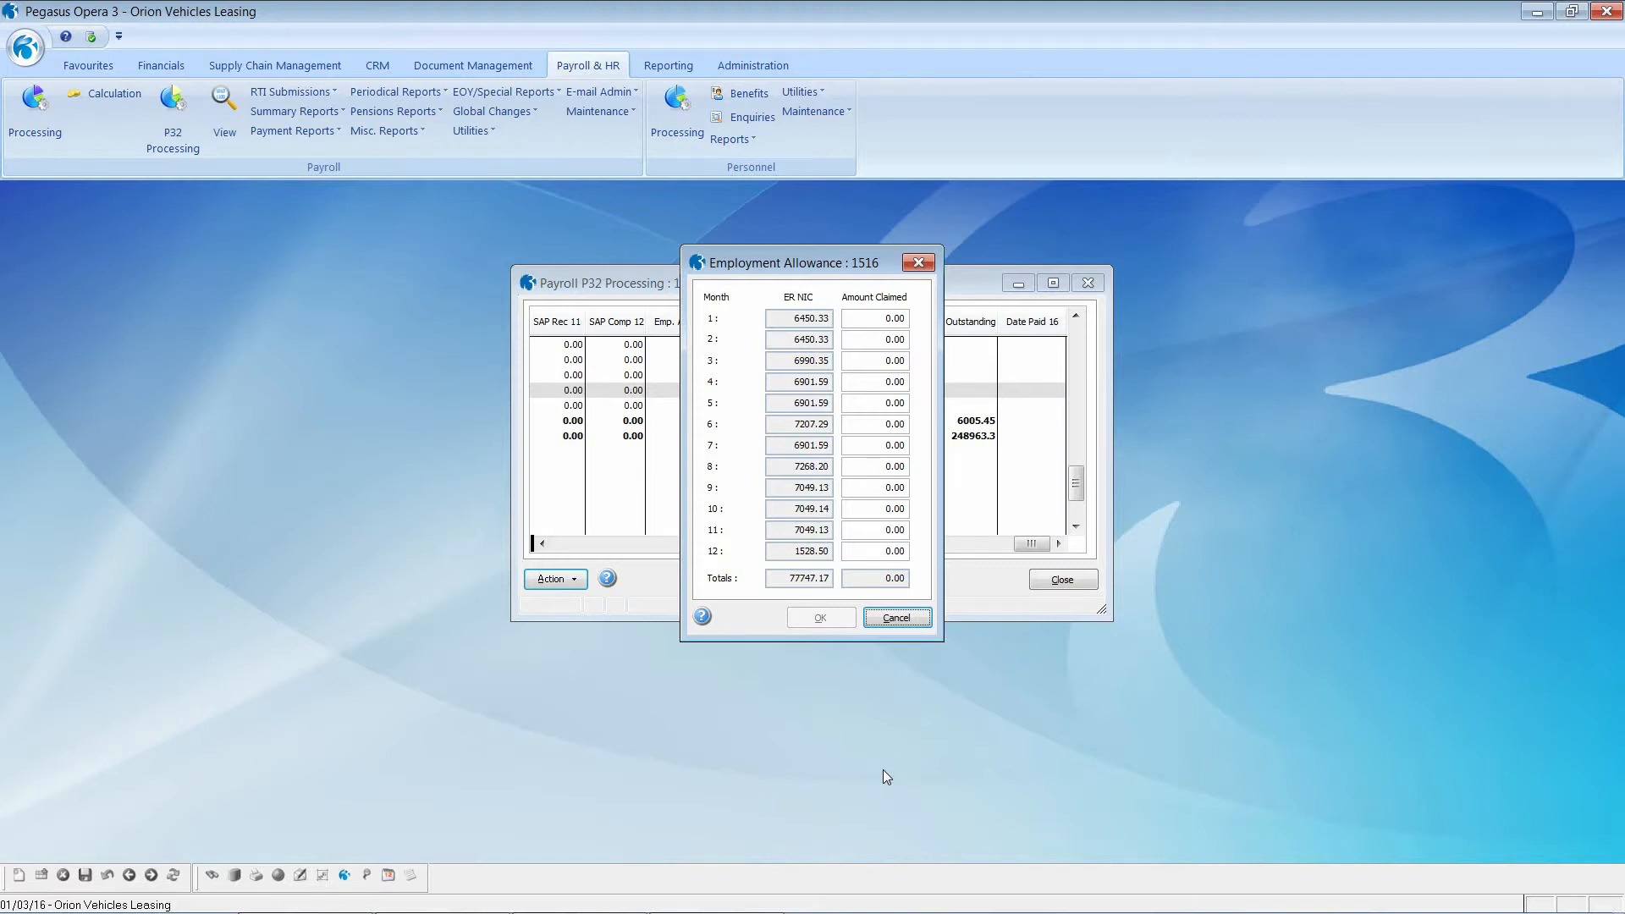
left_click(894, 618)
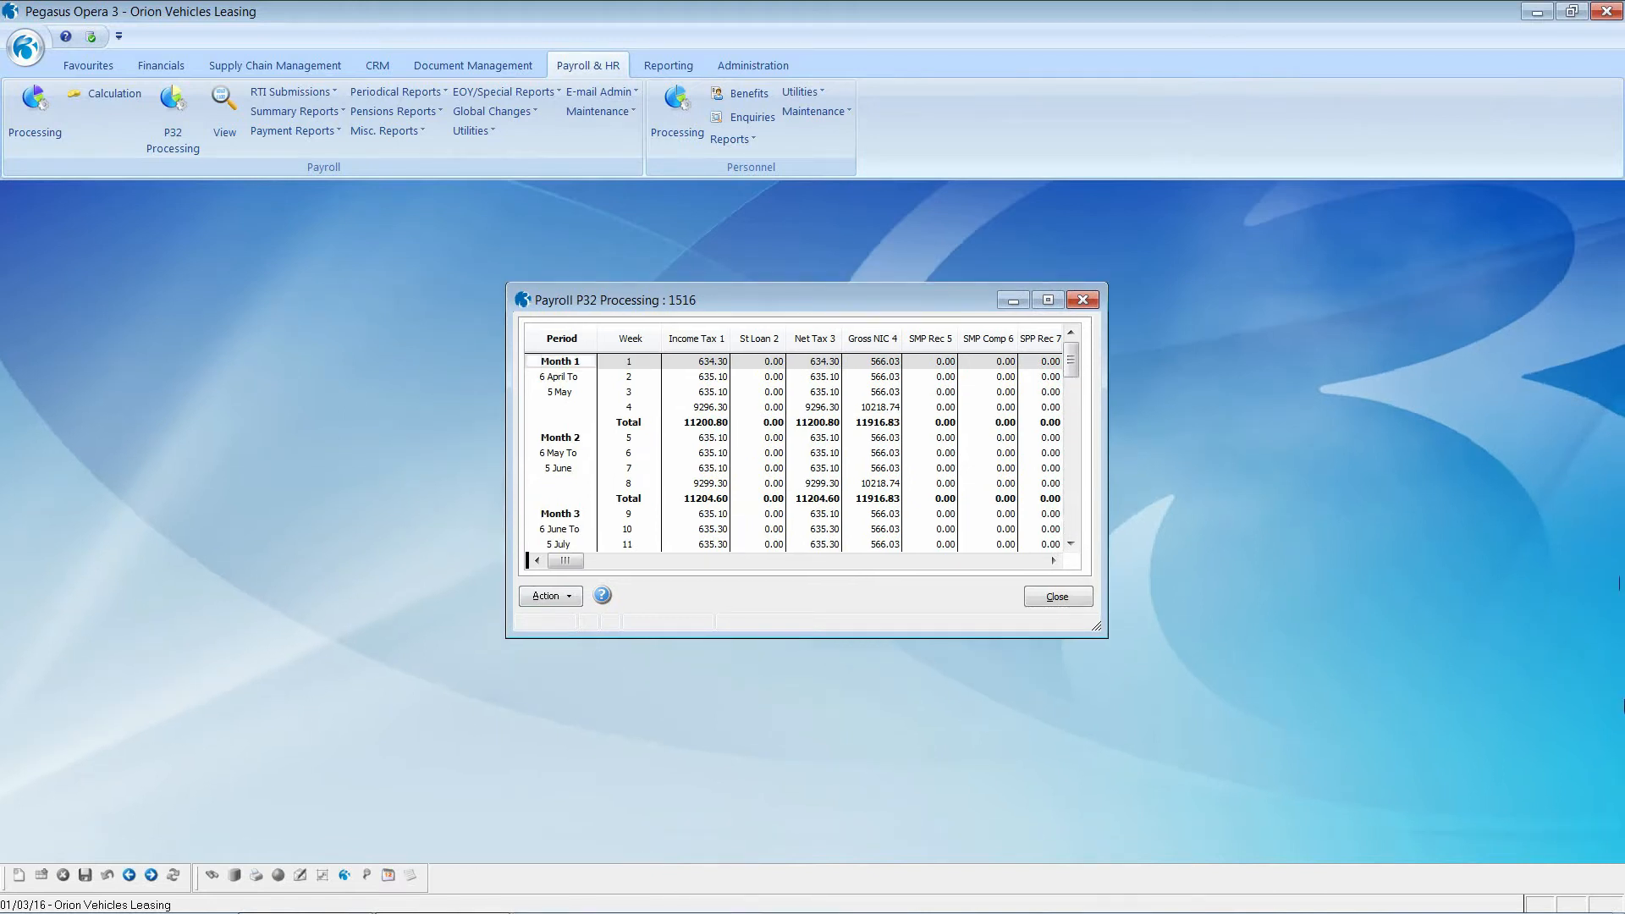
left_click(577, 598)
Step: Toggle the P32 table between concise and full columns, and between monthly totals and weekly detail
left_click(622, 609)
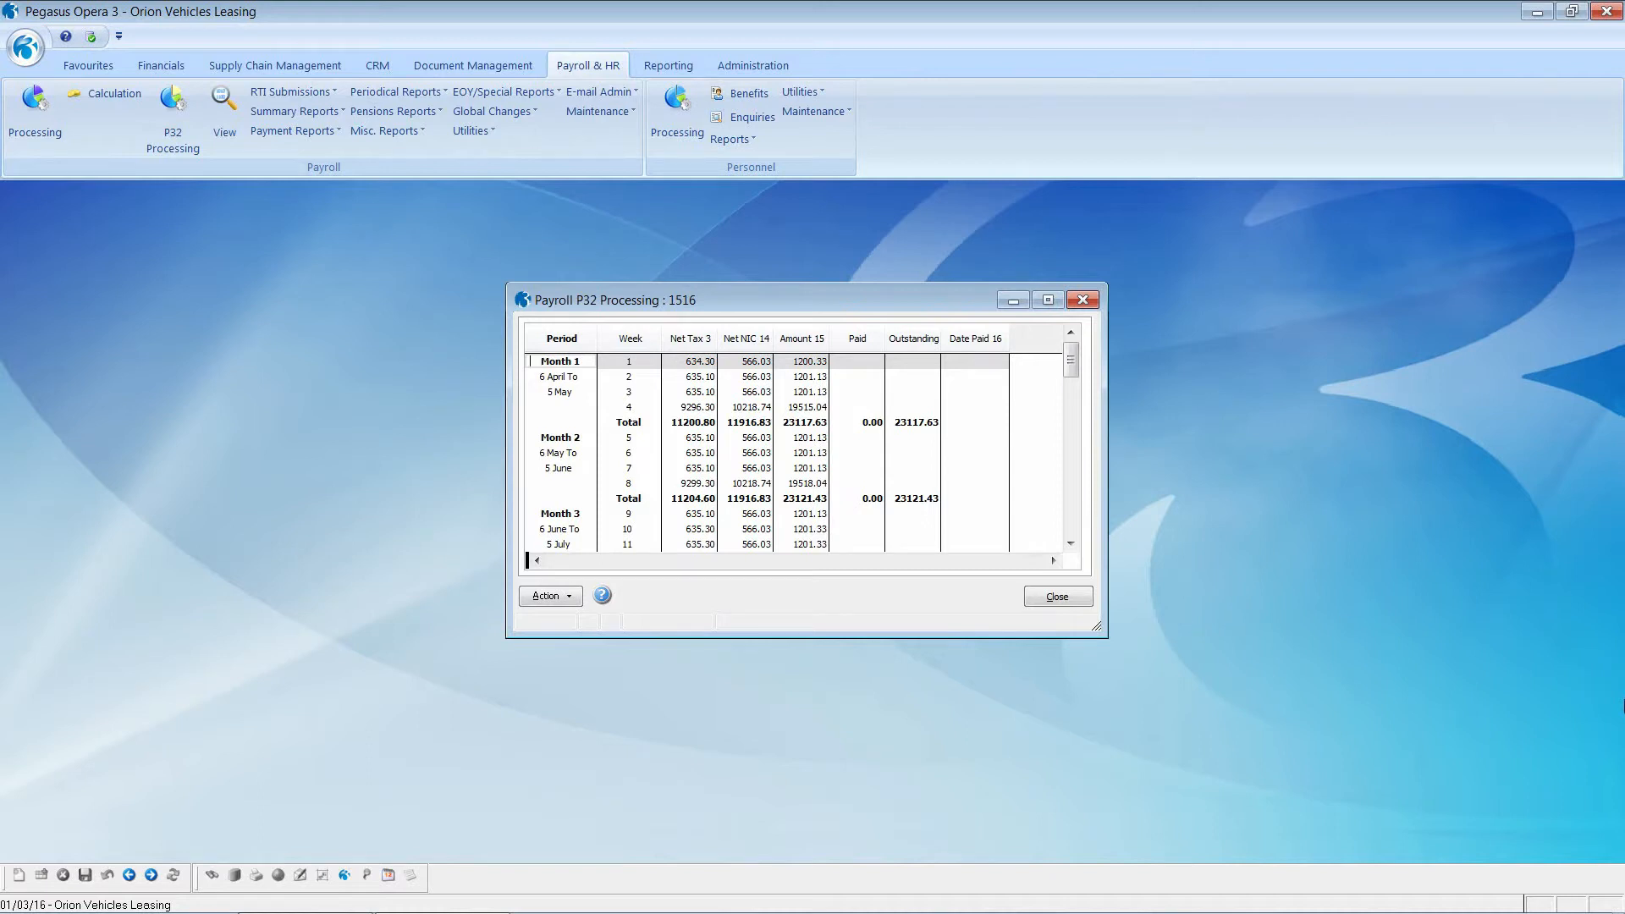
left_click(580, 599)
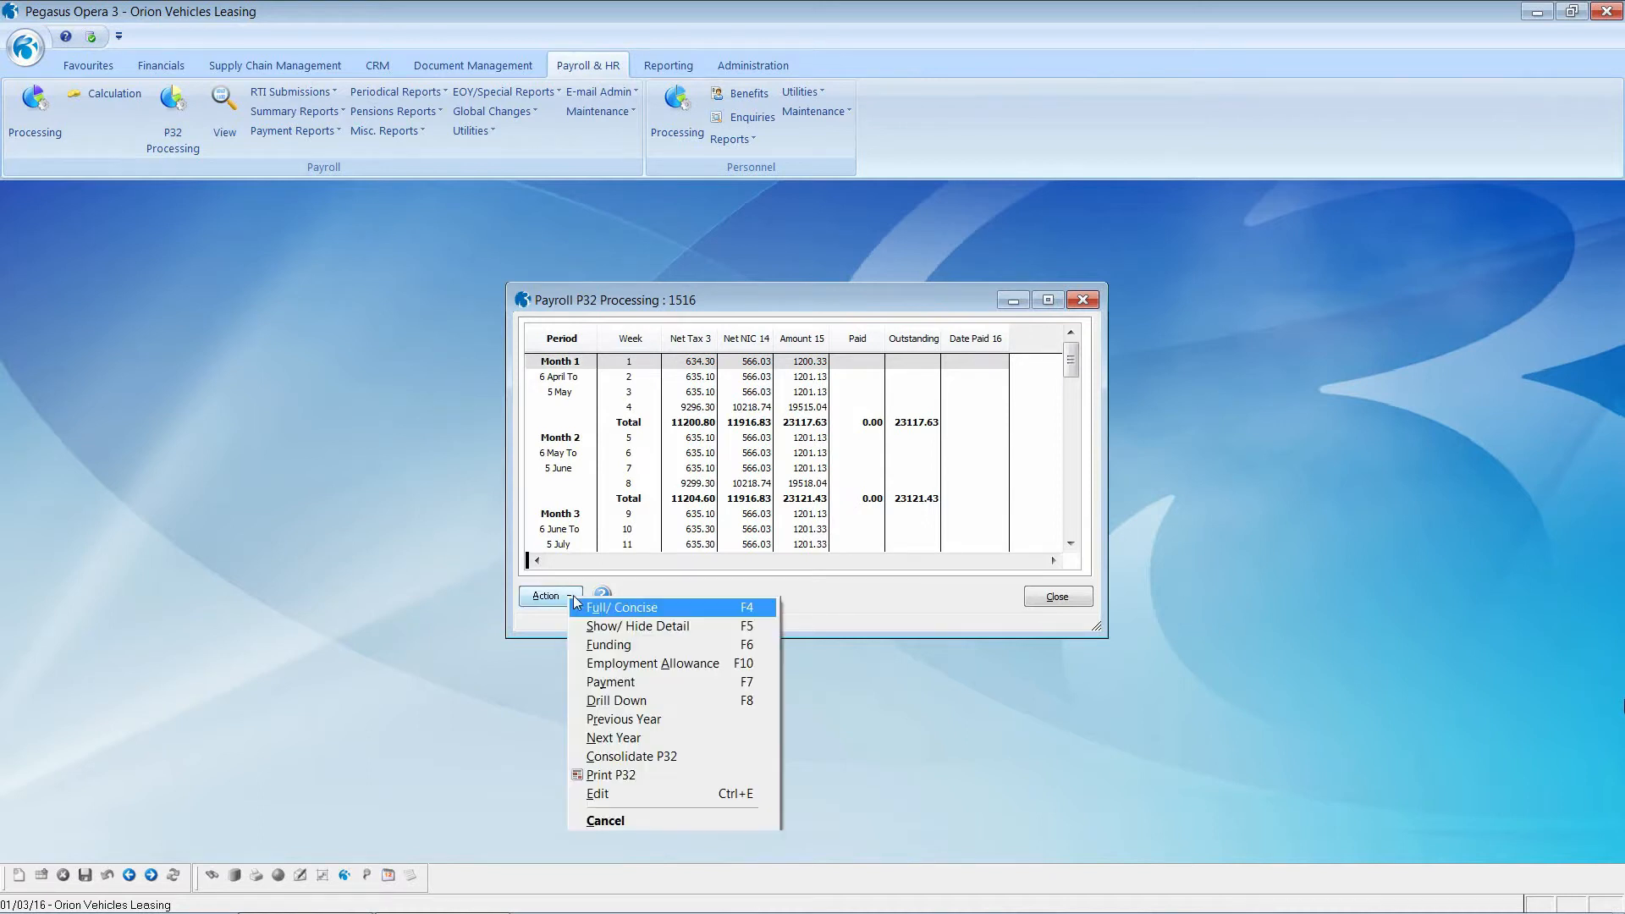
left_click(614, 610)
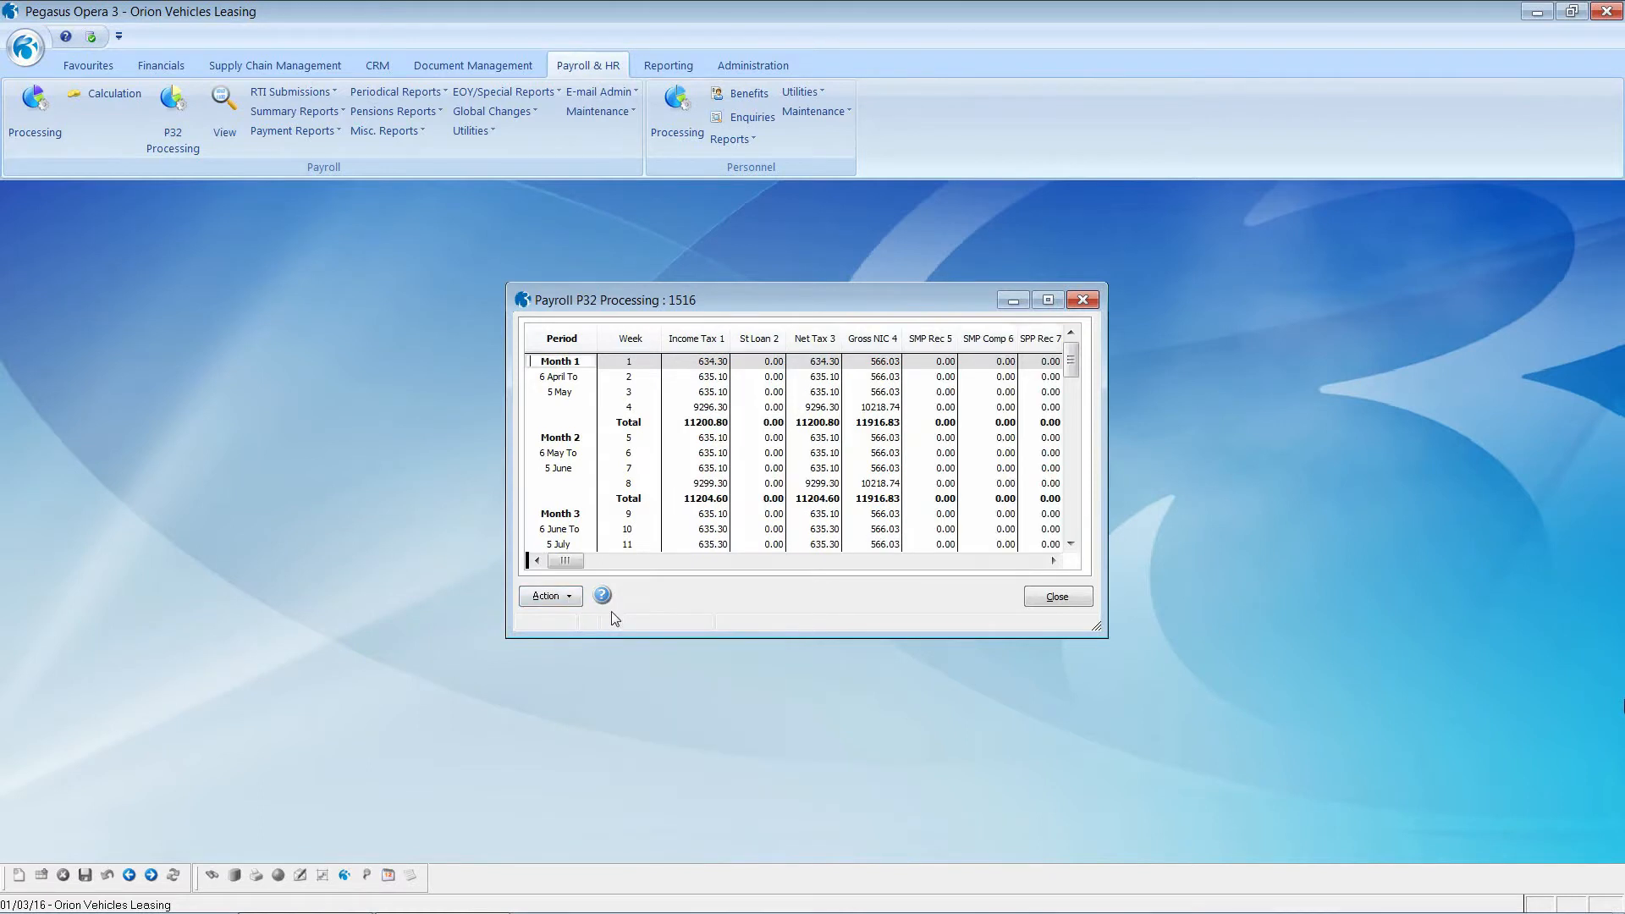
left_click(571, 599)
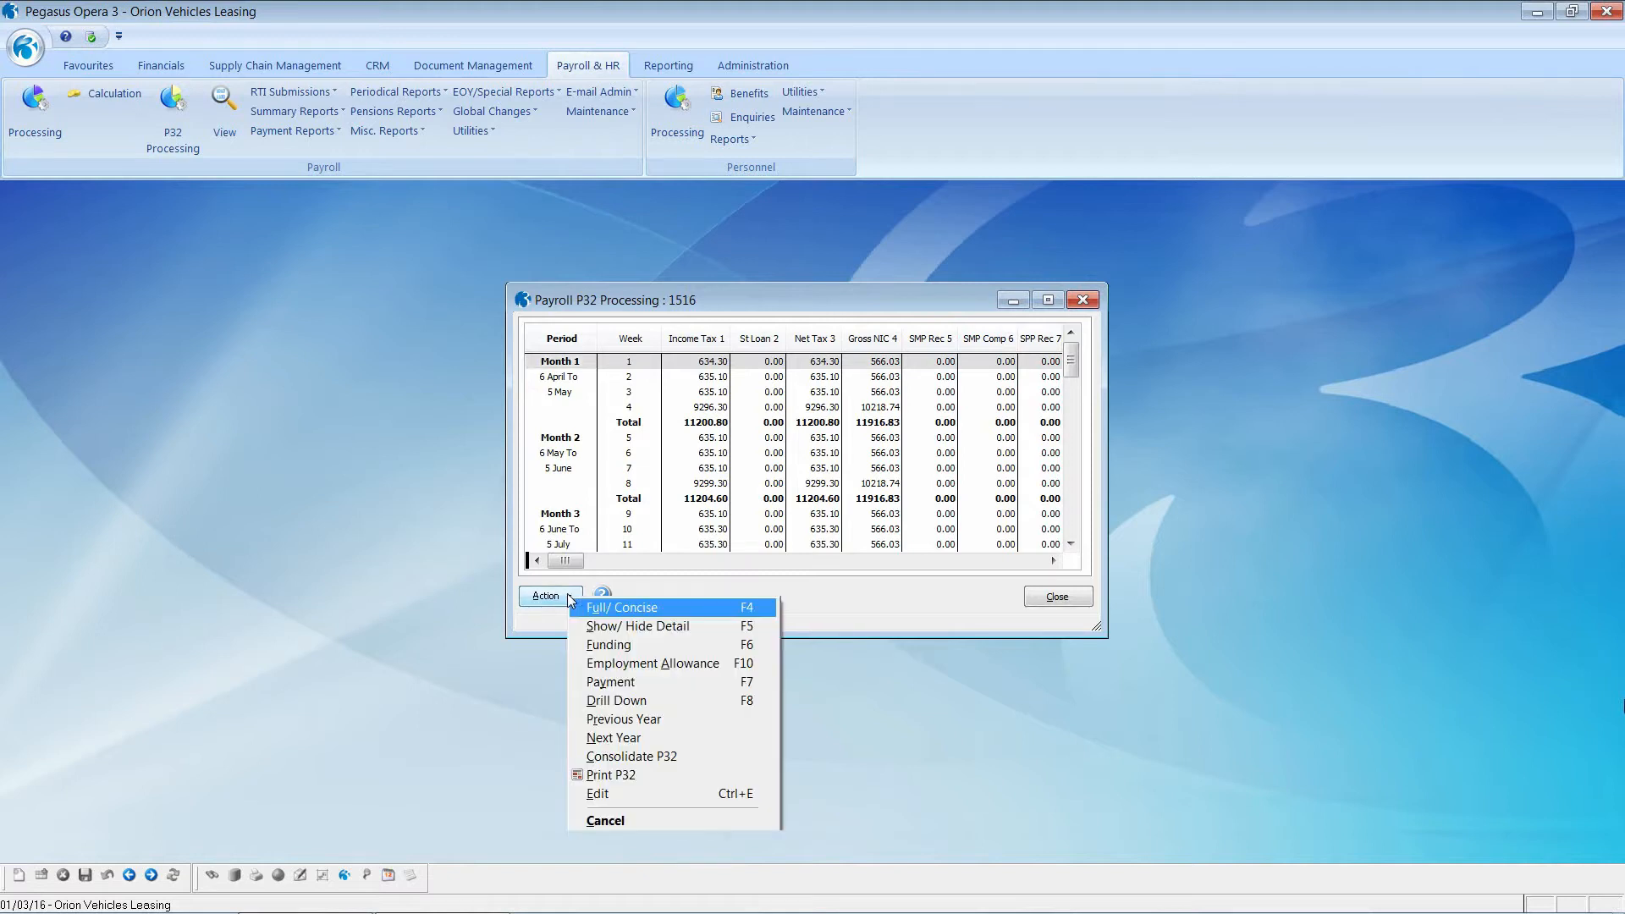
left_click(601, 630)
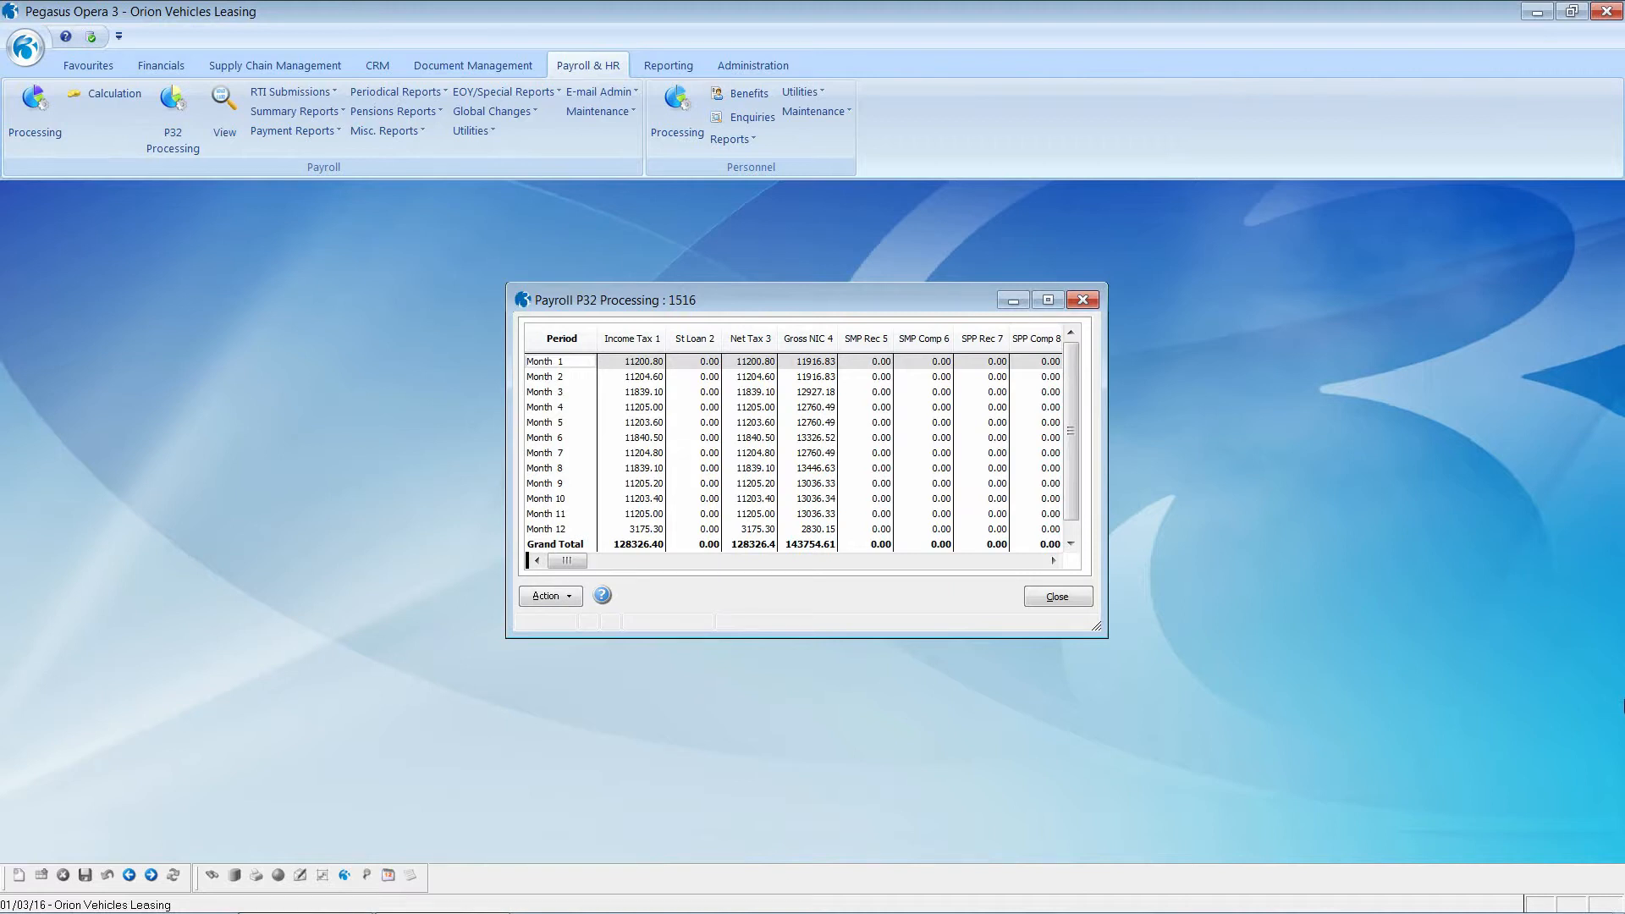
left_click(568, 600)
left_click(606, 630)
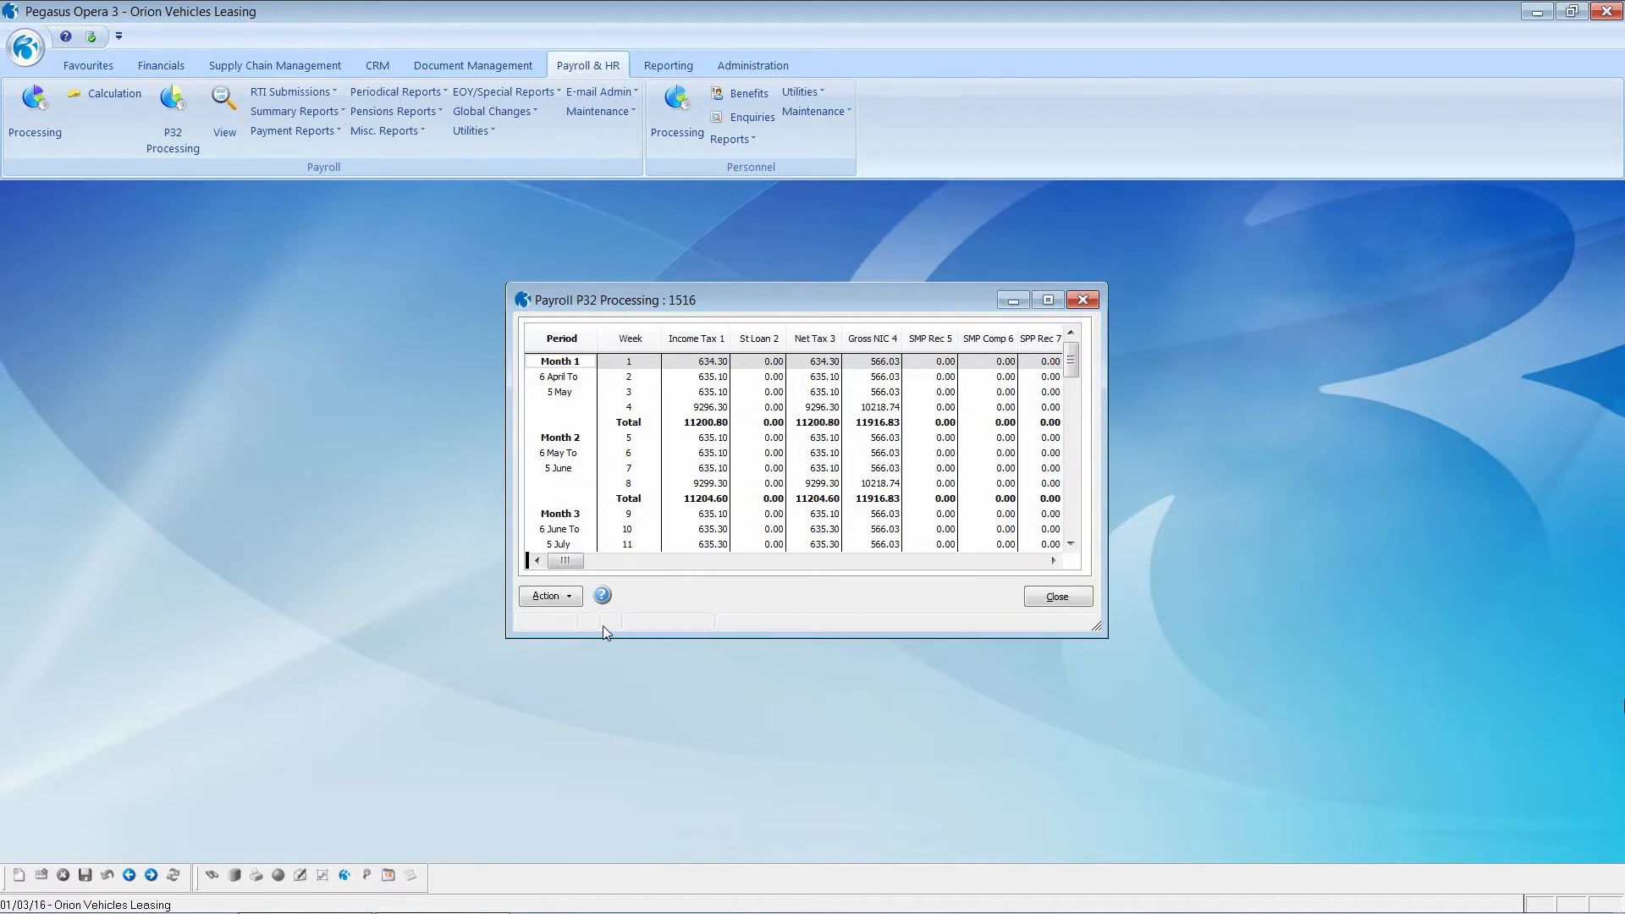
Step: Show the previous year 1415 P32 figures, then close the P32 window
left_click(570, 606)
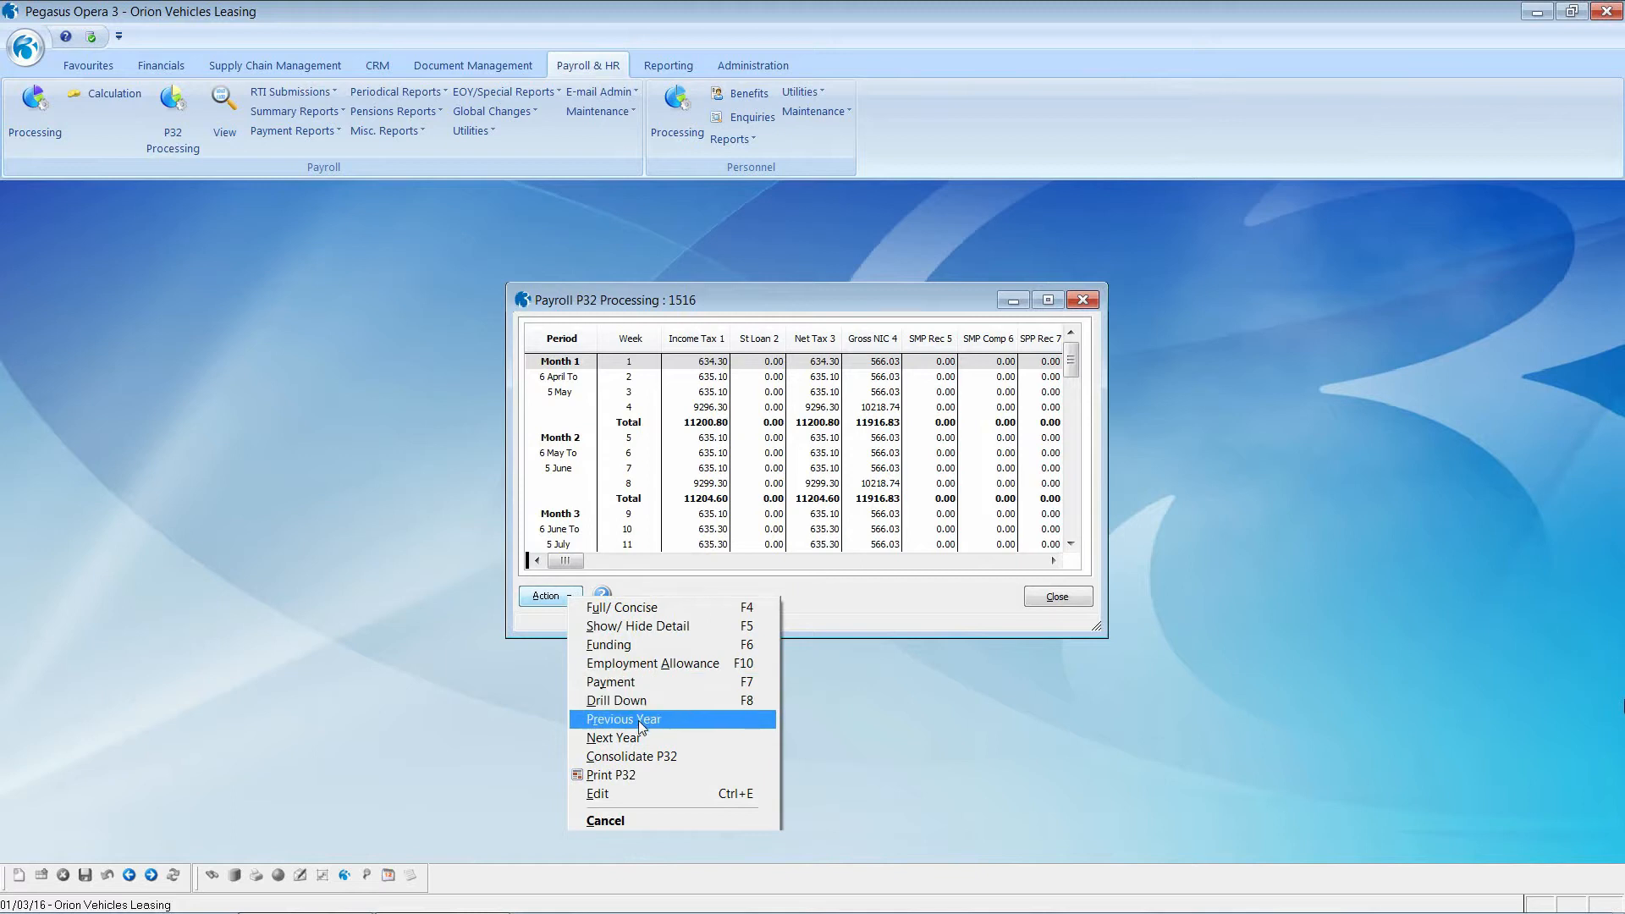
left_click(641, 721)
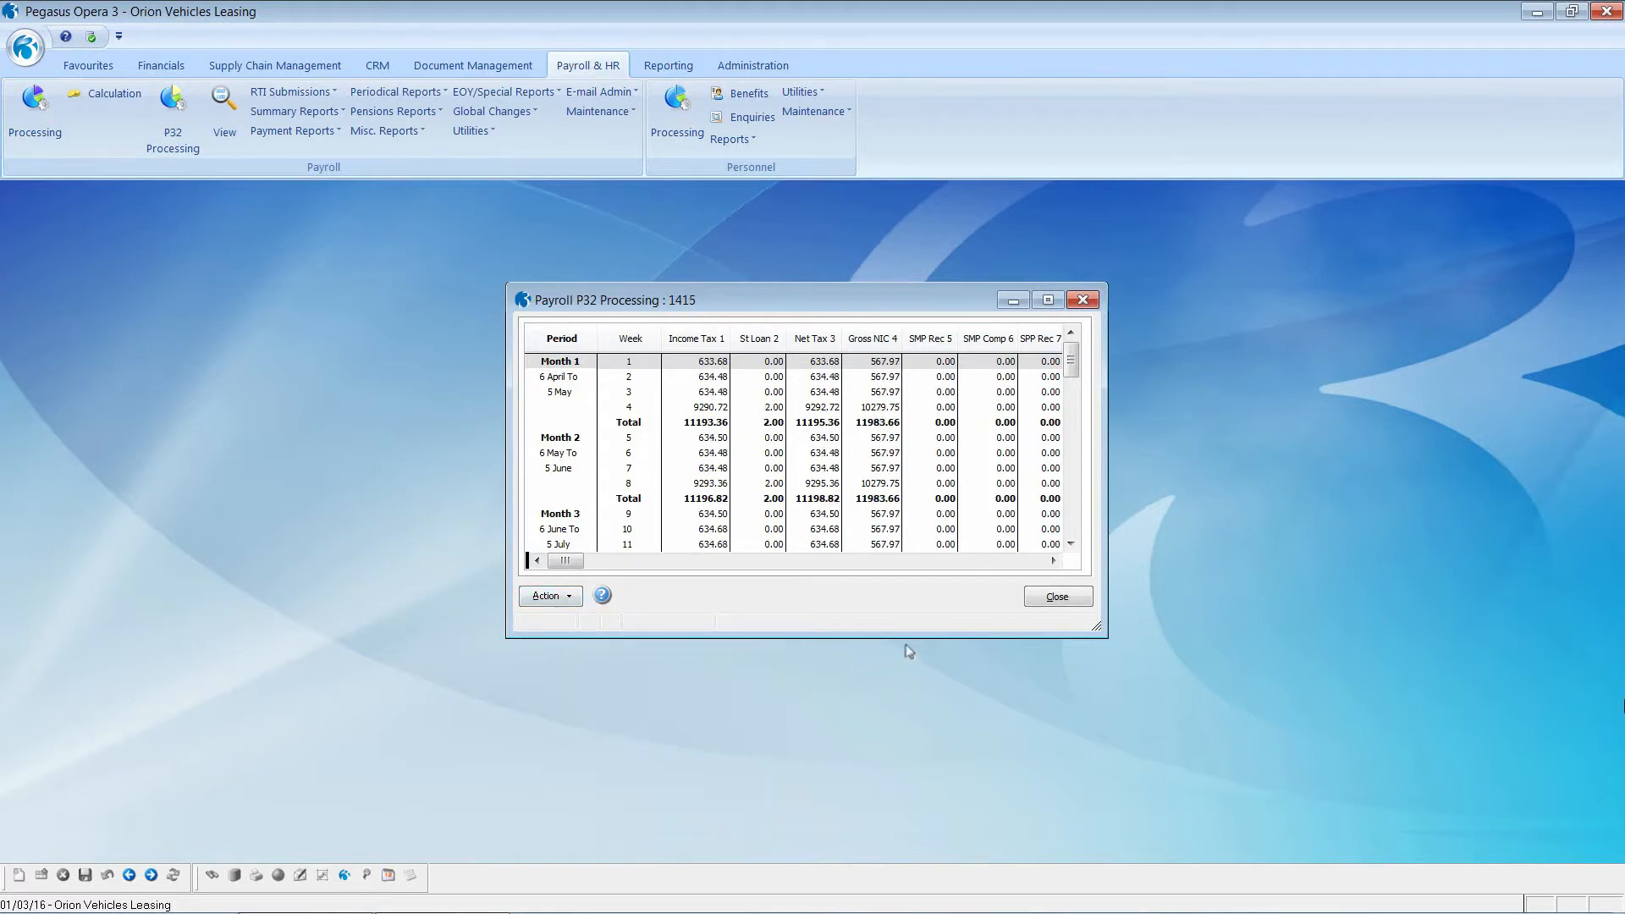
left_click(1057, 597)
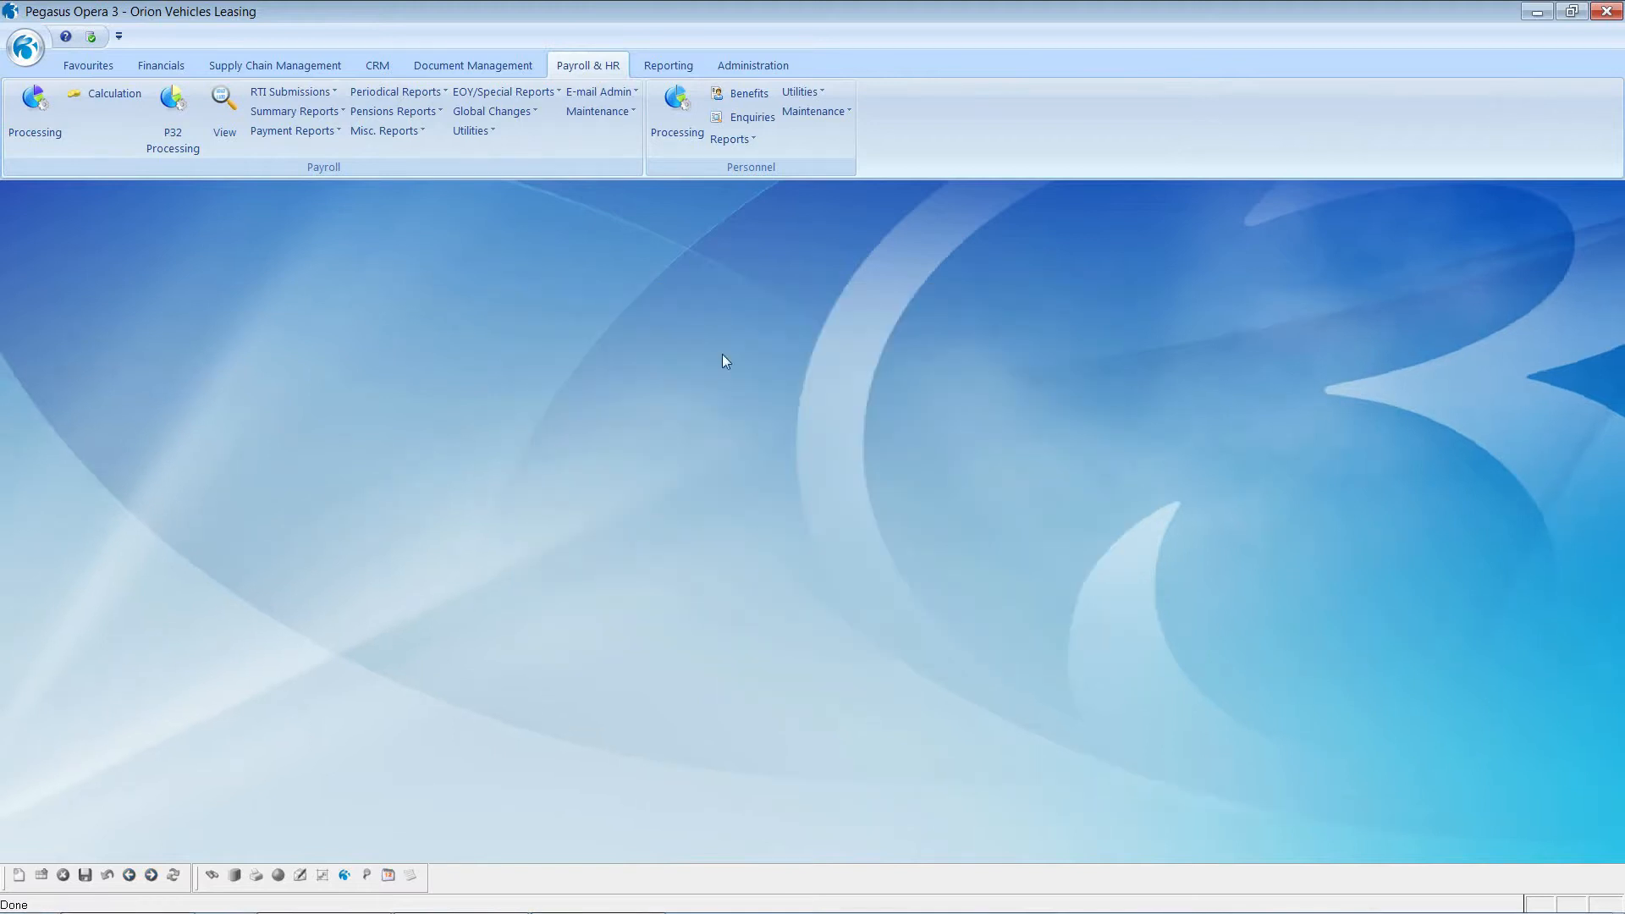
left_click(471, 131)
left_click(495, 153)
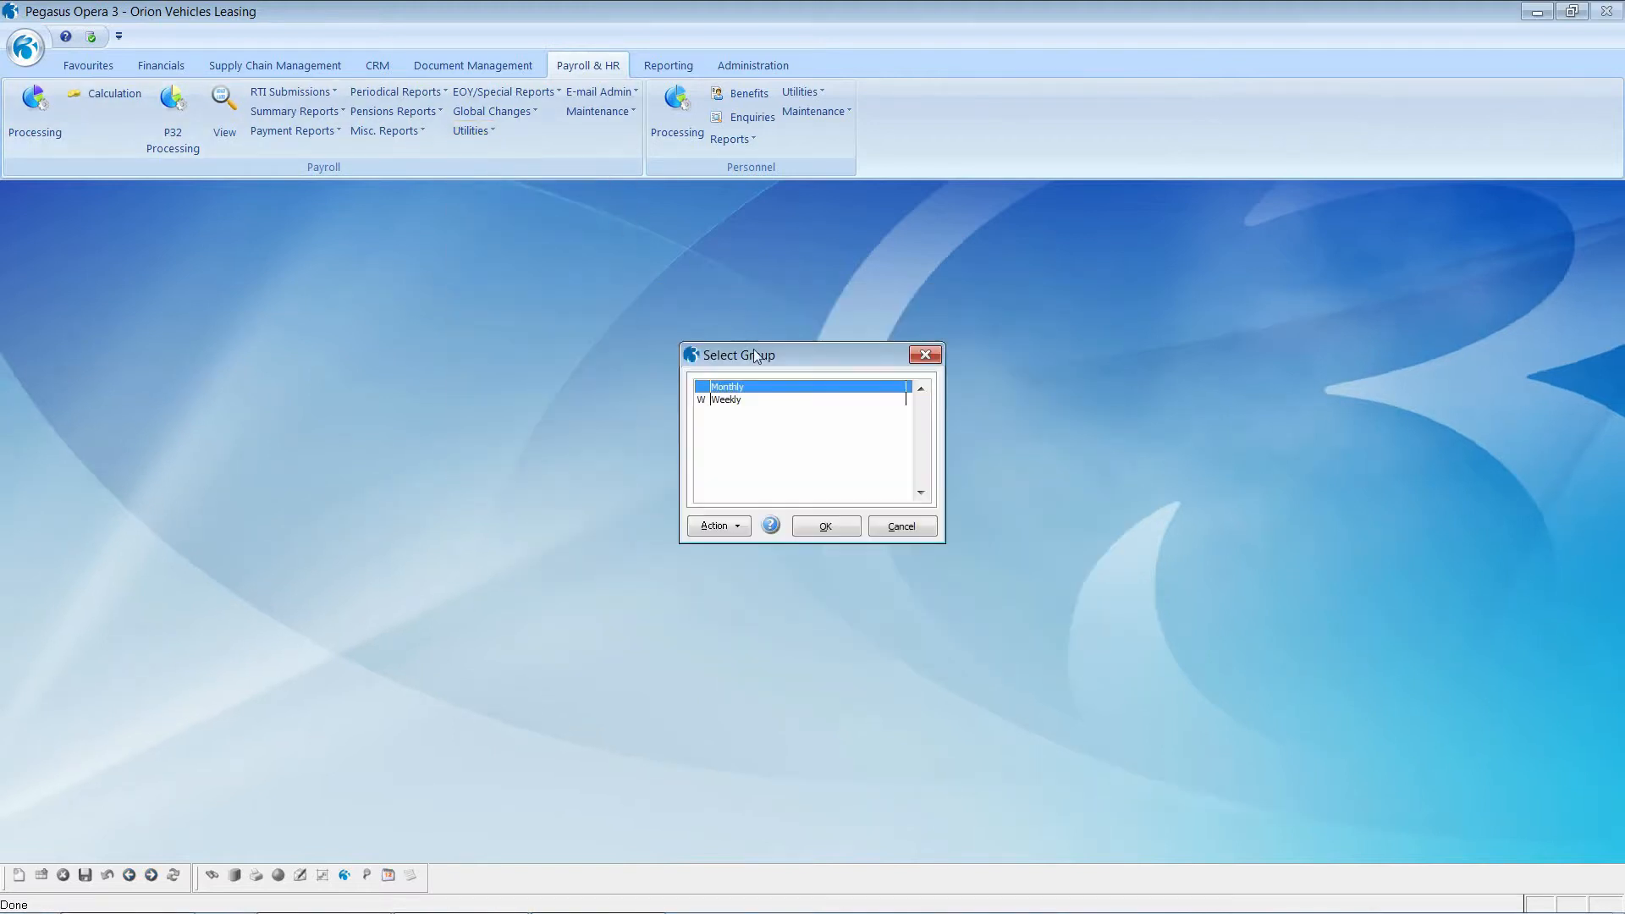
left_click(836, 523)
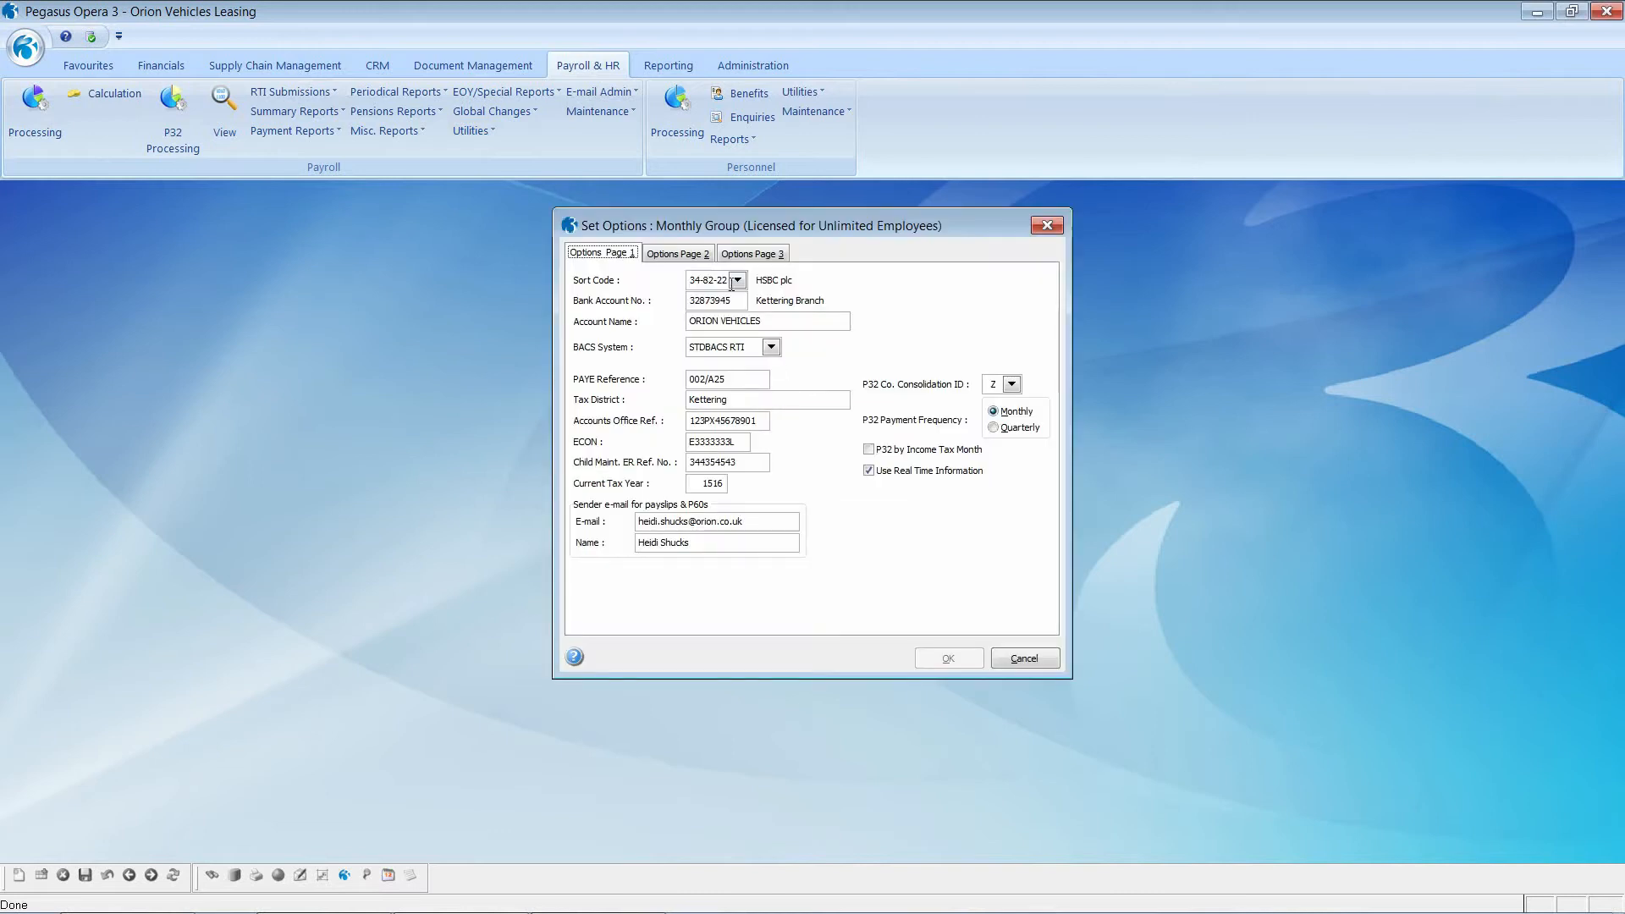
left_click(674, 255)
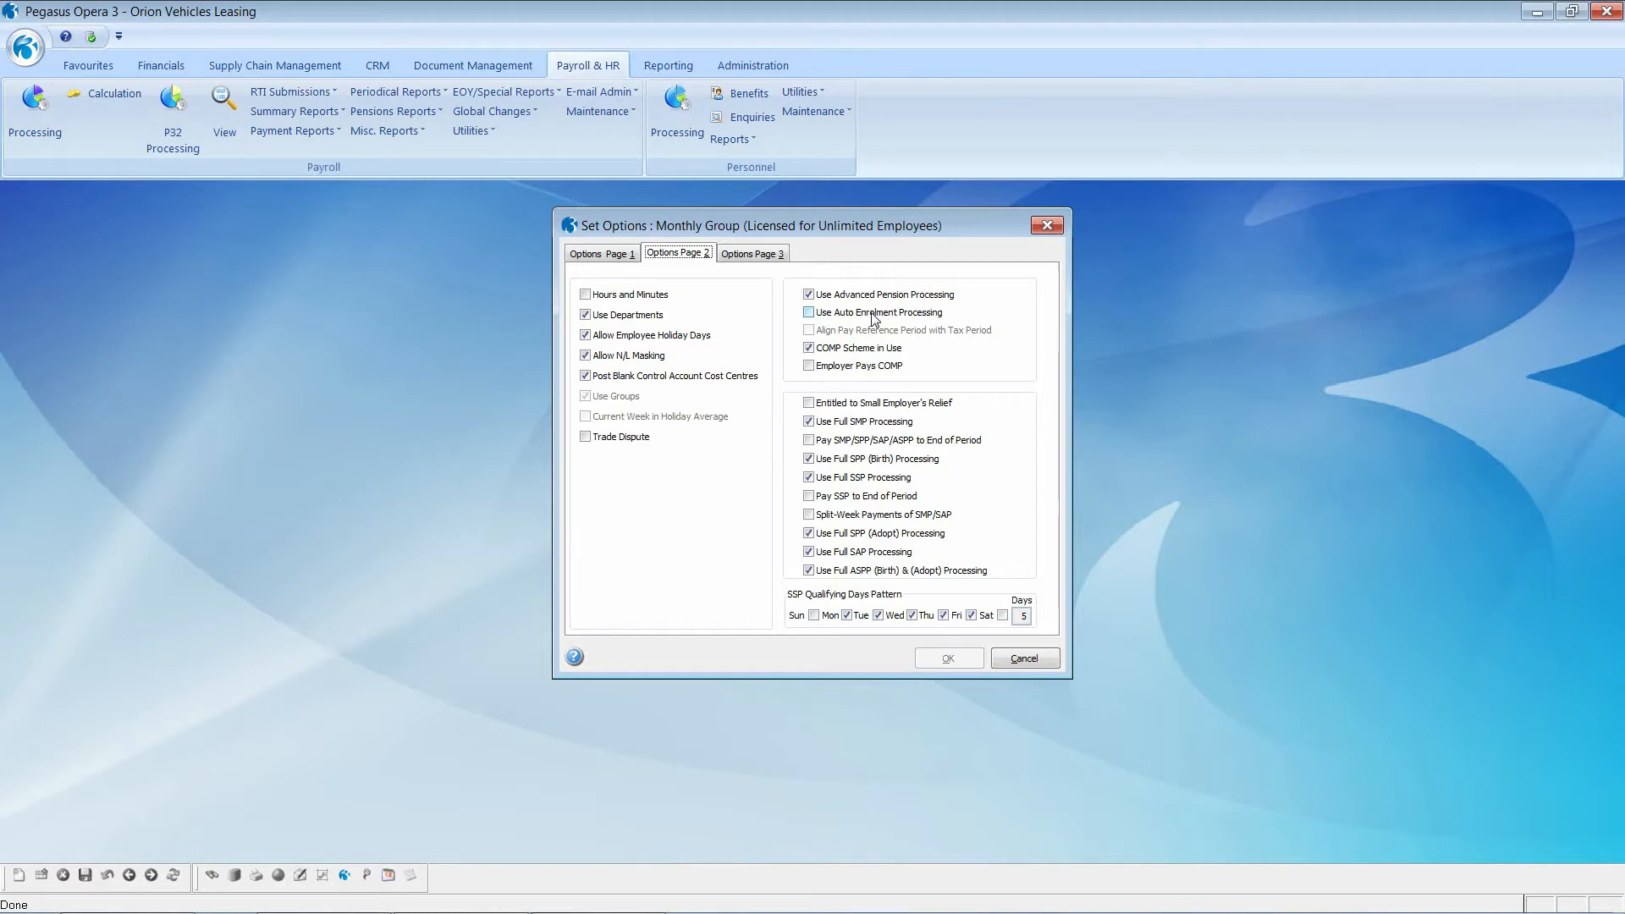
left_click(1026, 660)
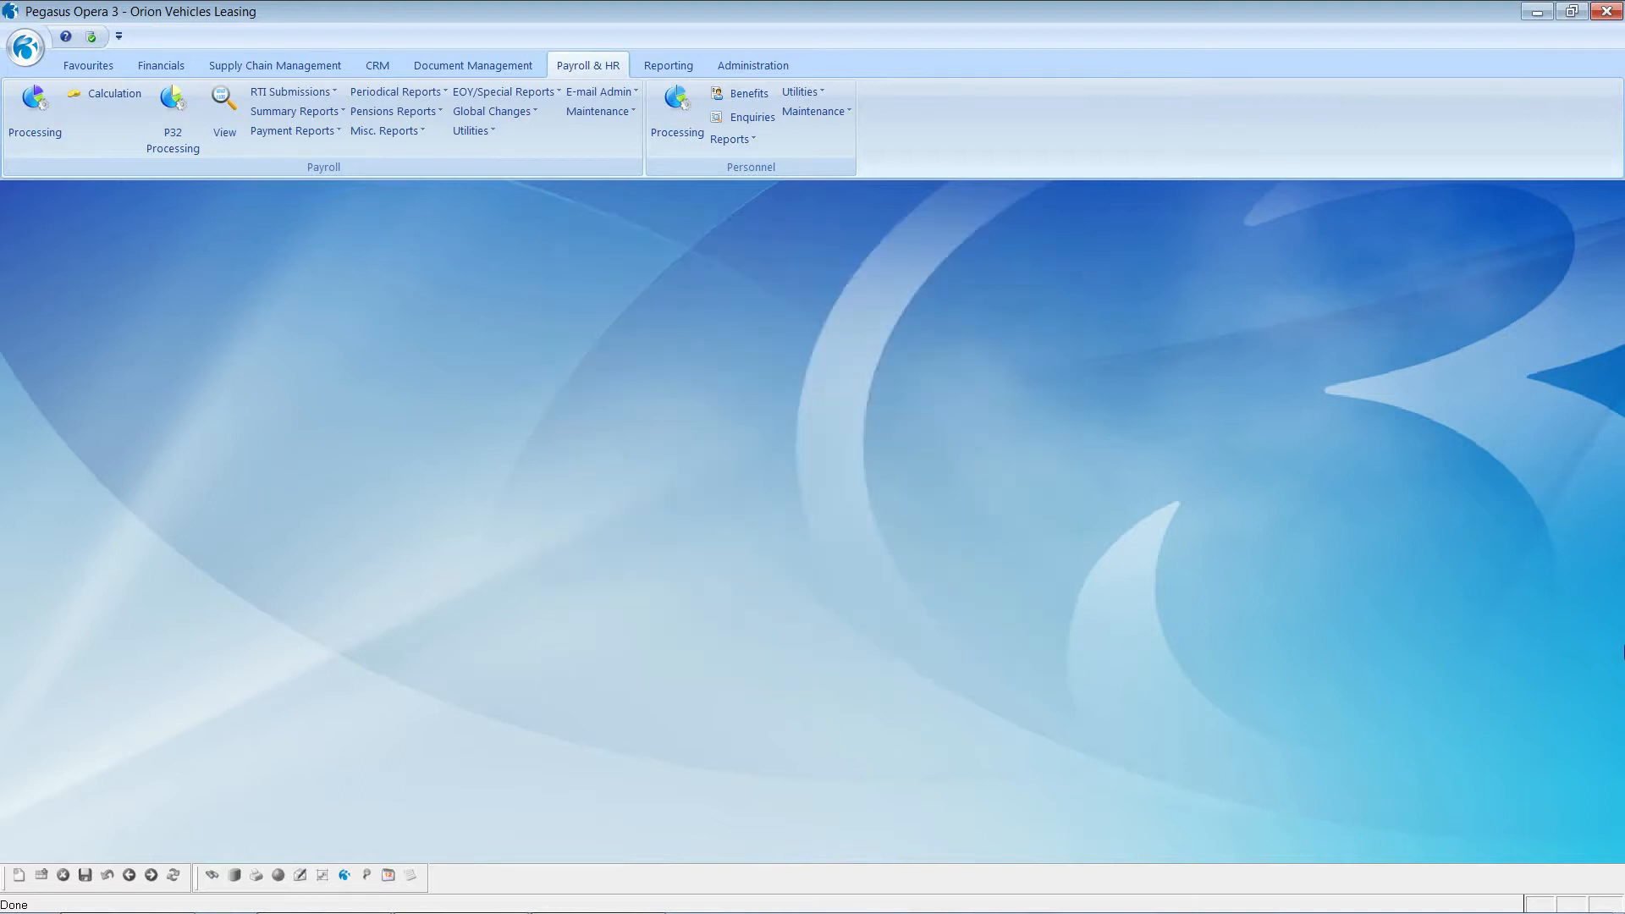
Step: Open the NEST scheme from the Pension Scheme maintenance list
left_click(596, 109)
left_click(639, 397)
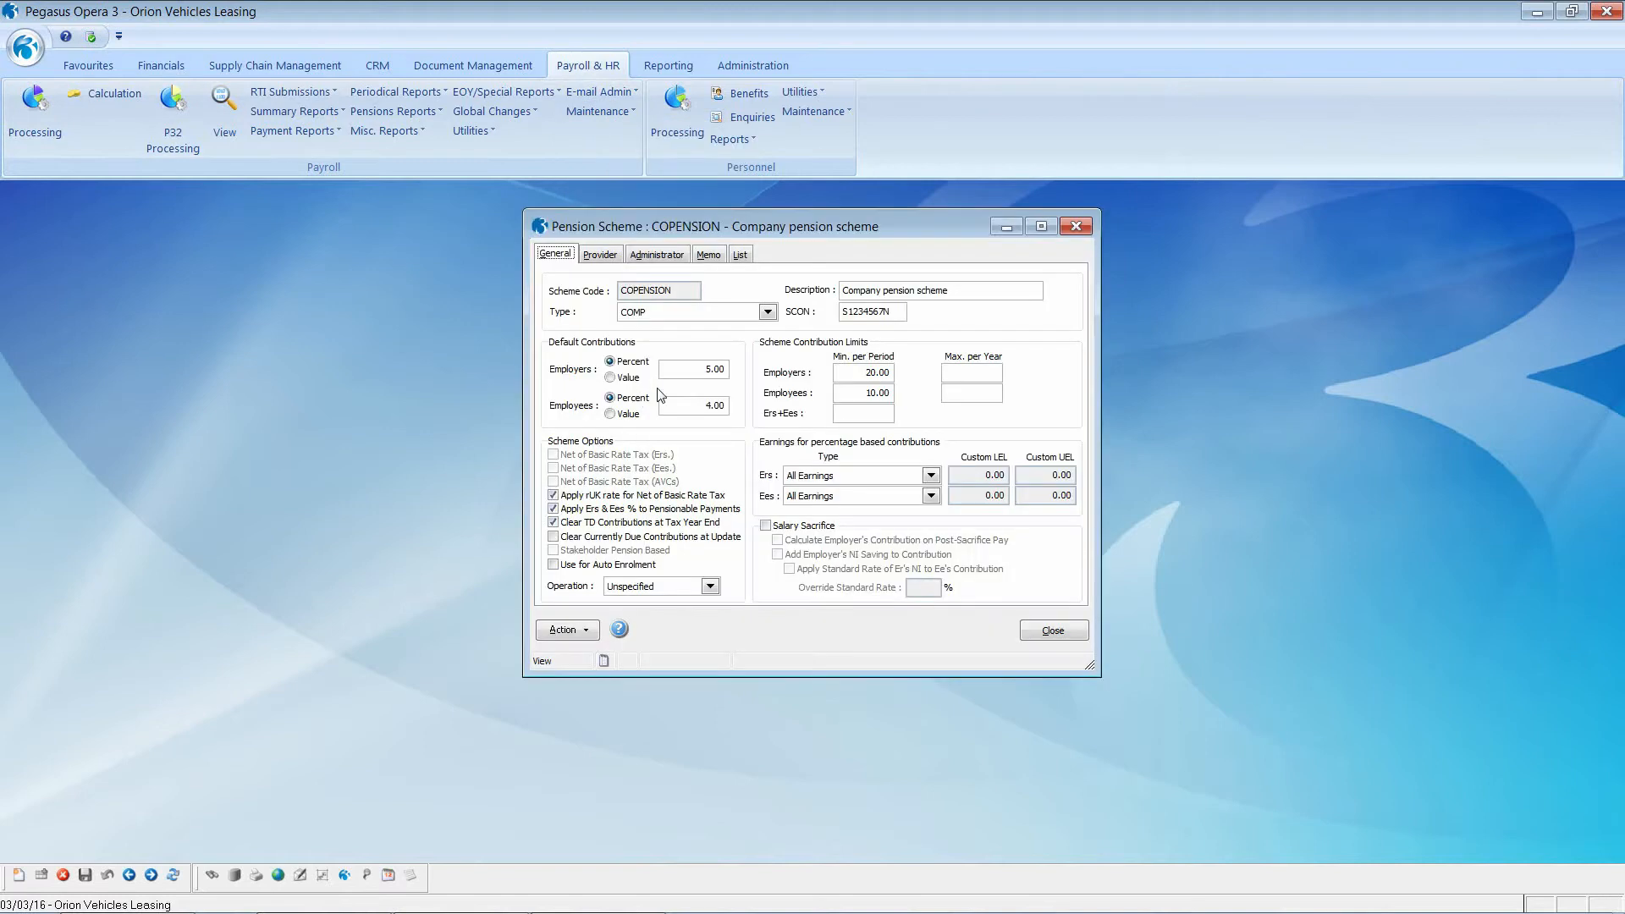
left_click(741, 258)
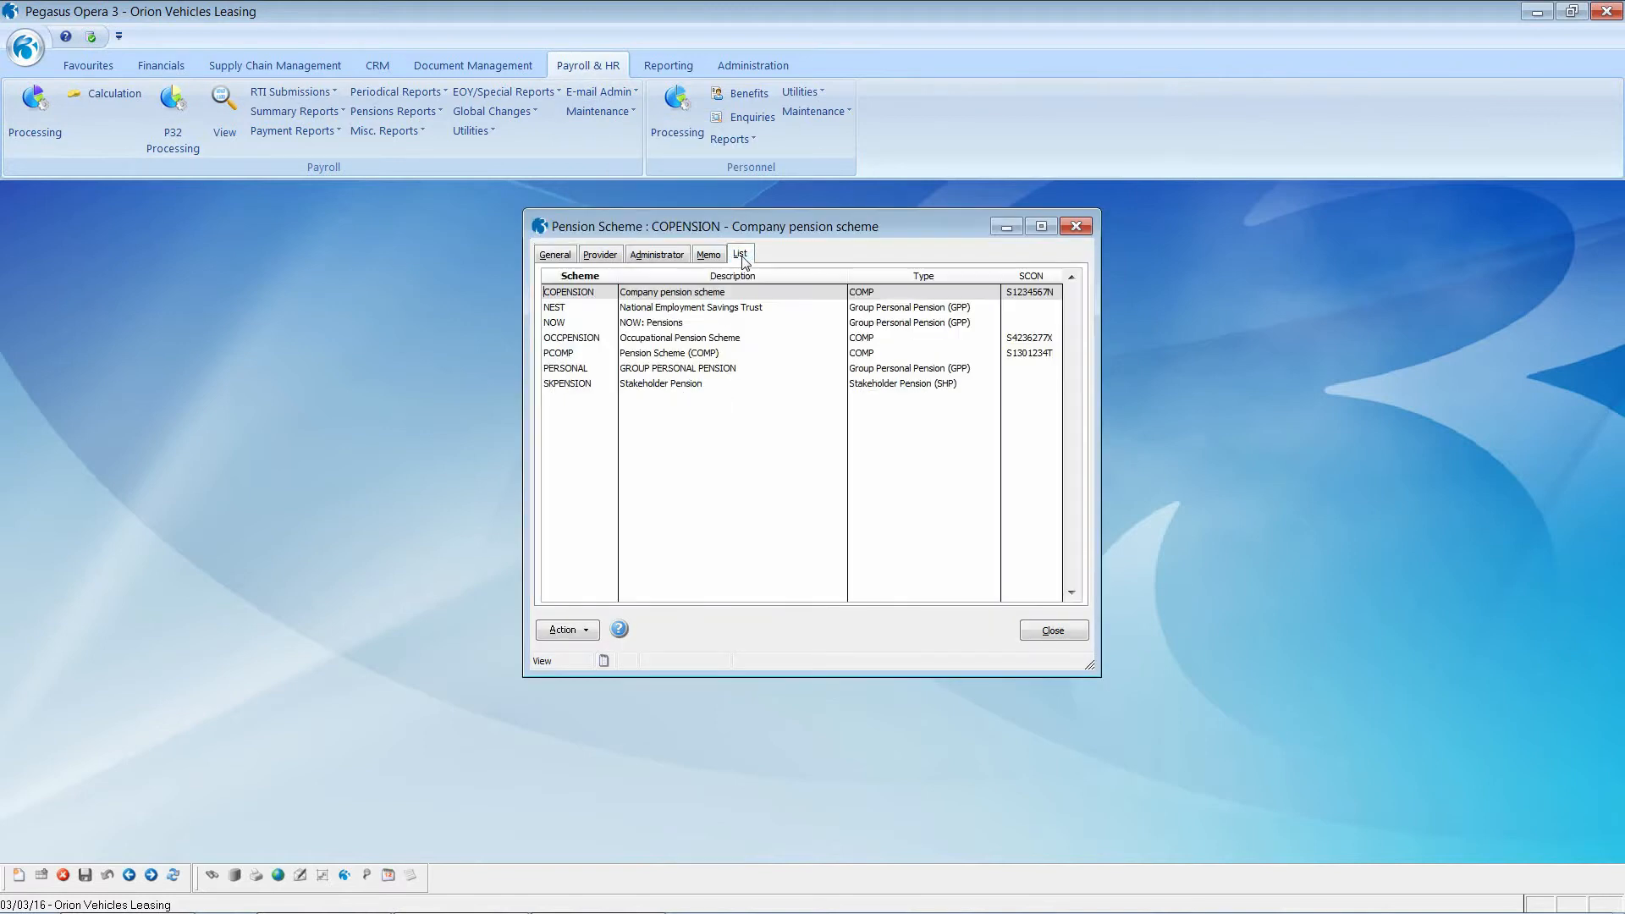
double_click(701, 310)
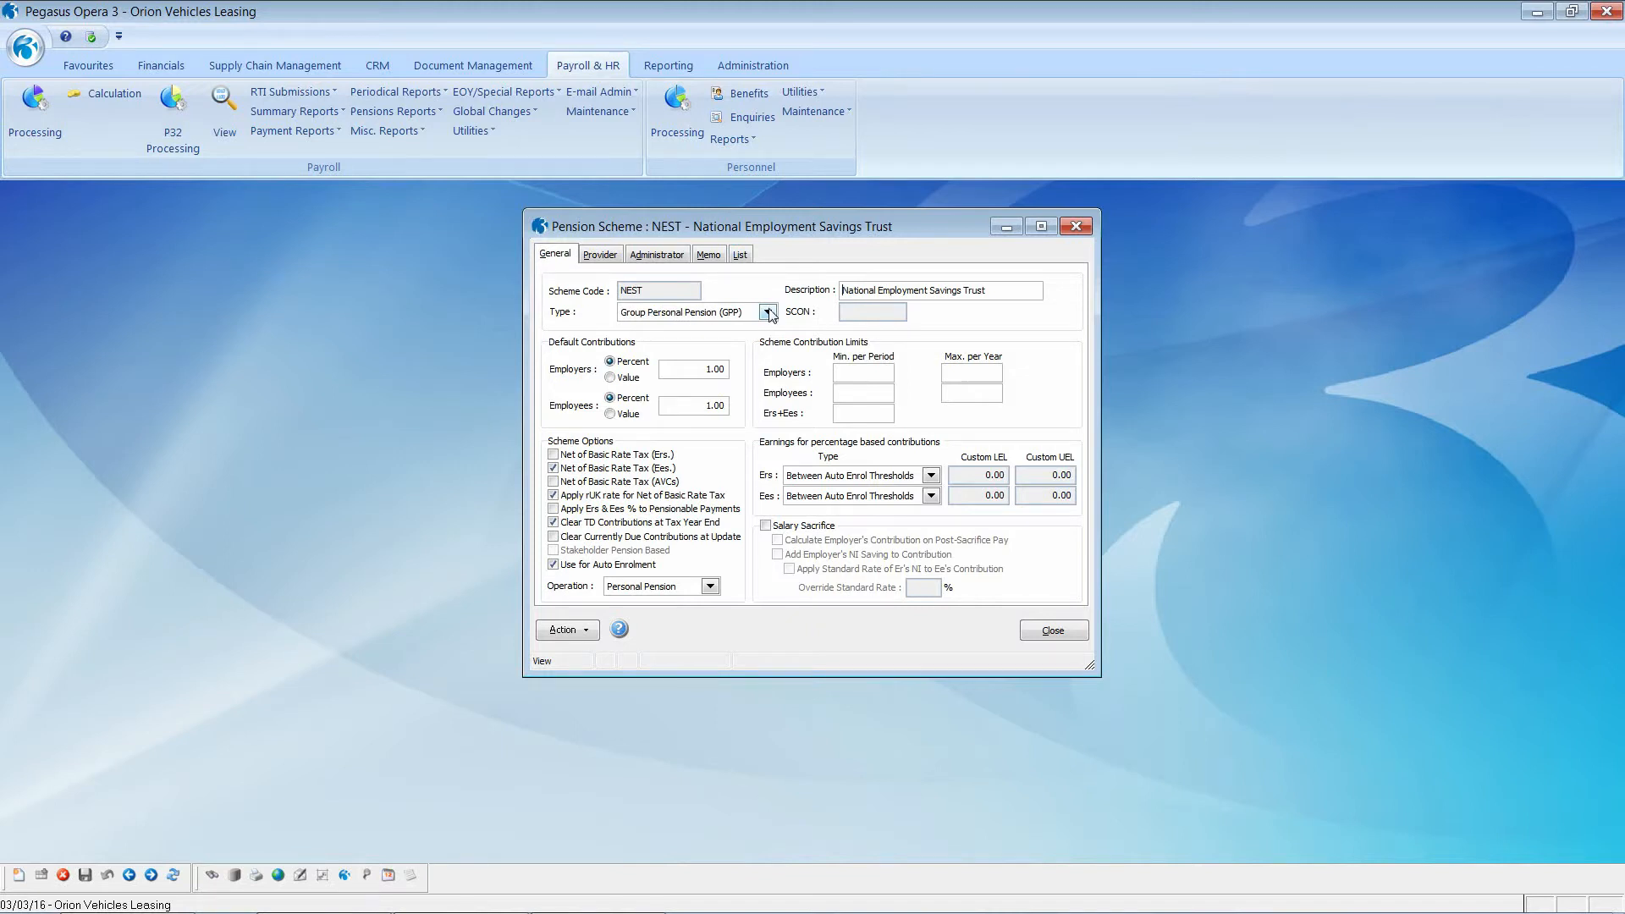
Step: Keep NEST as Group Personal Pension with employer contributions Between Auto Enrol Thresholds
left_click(768, 313)
mouse_move(771, 370)
left_mouse_down()
mouse_move(774, 347)
mouse_move(774, 372)
left_mouse_up()
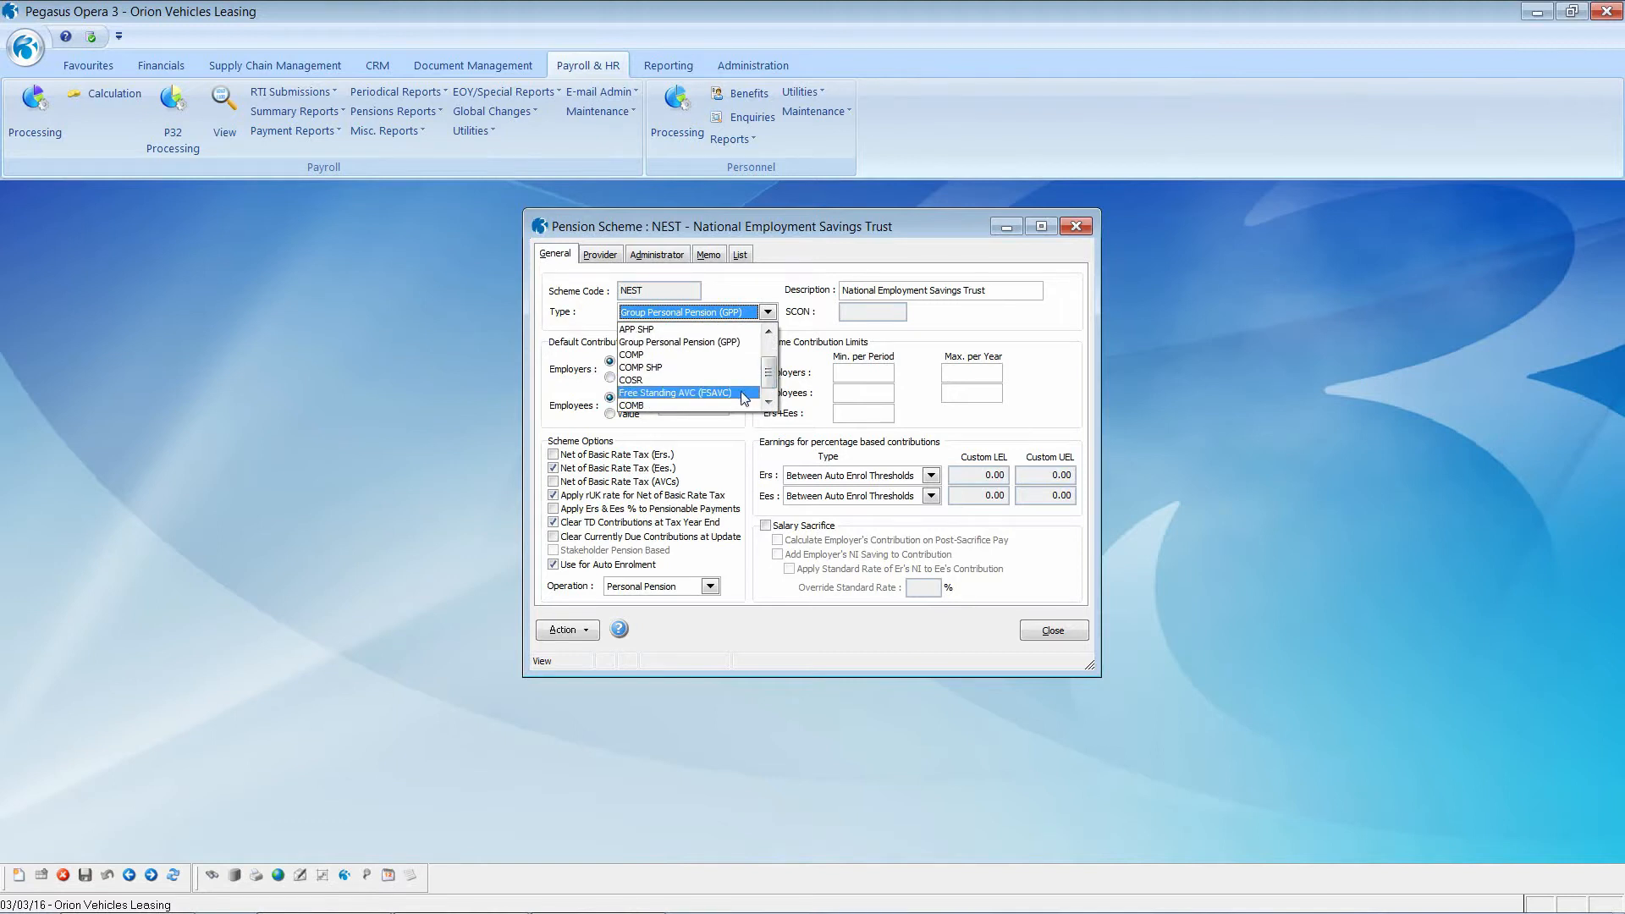
left_click(723, 343)
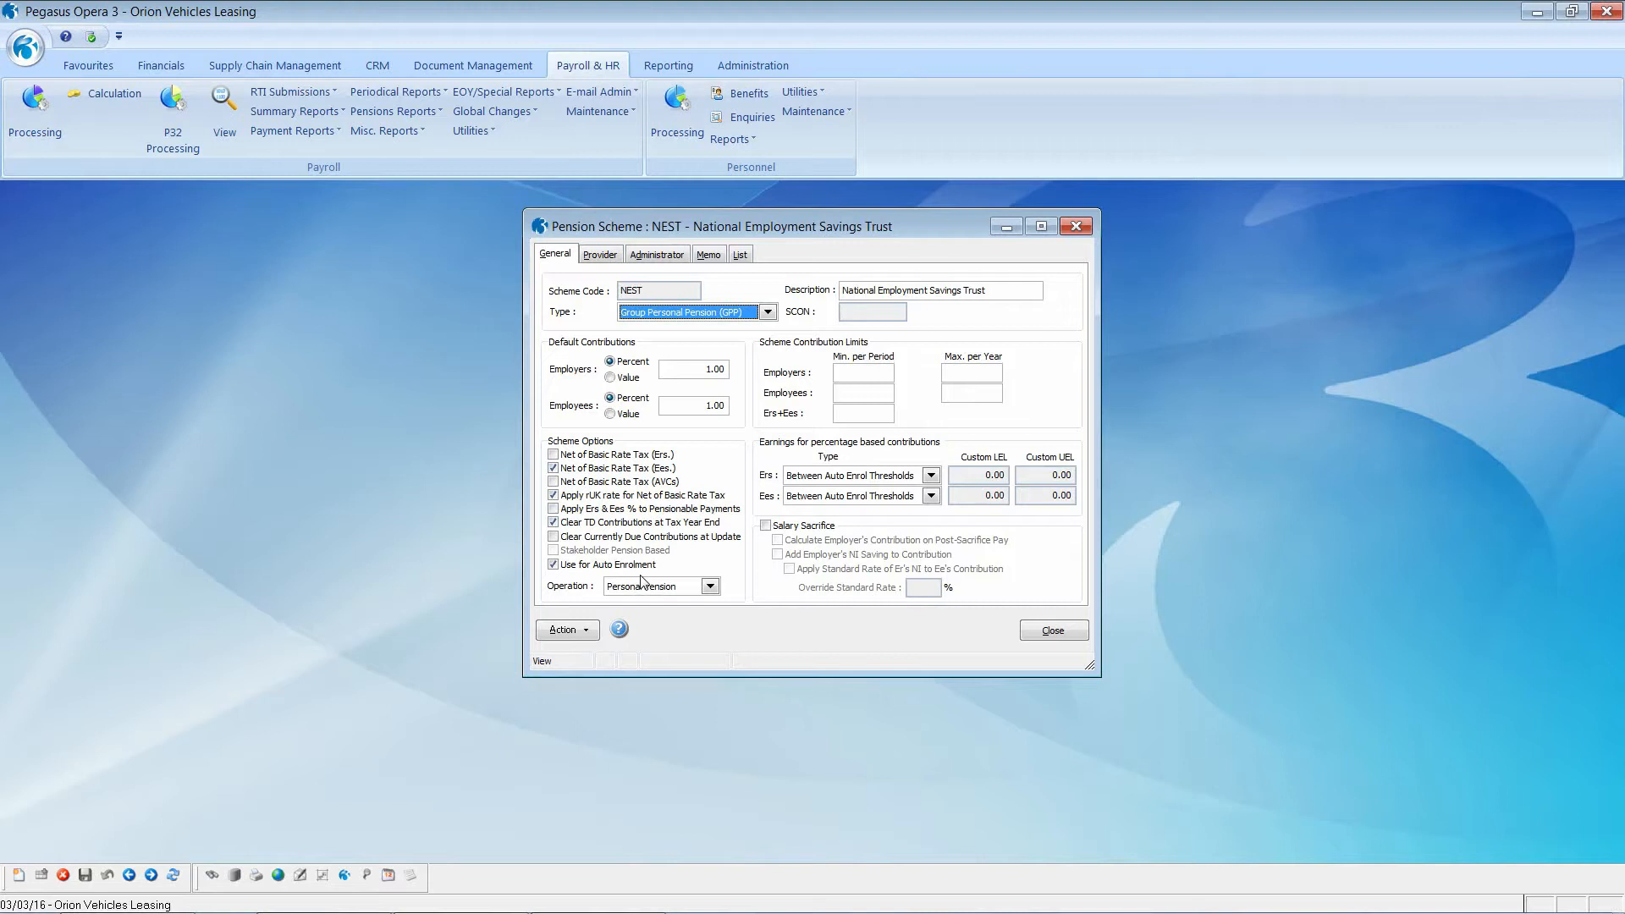
left_click(701, 369)
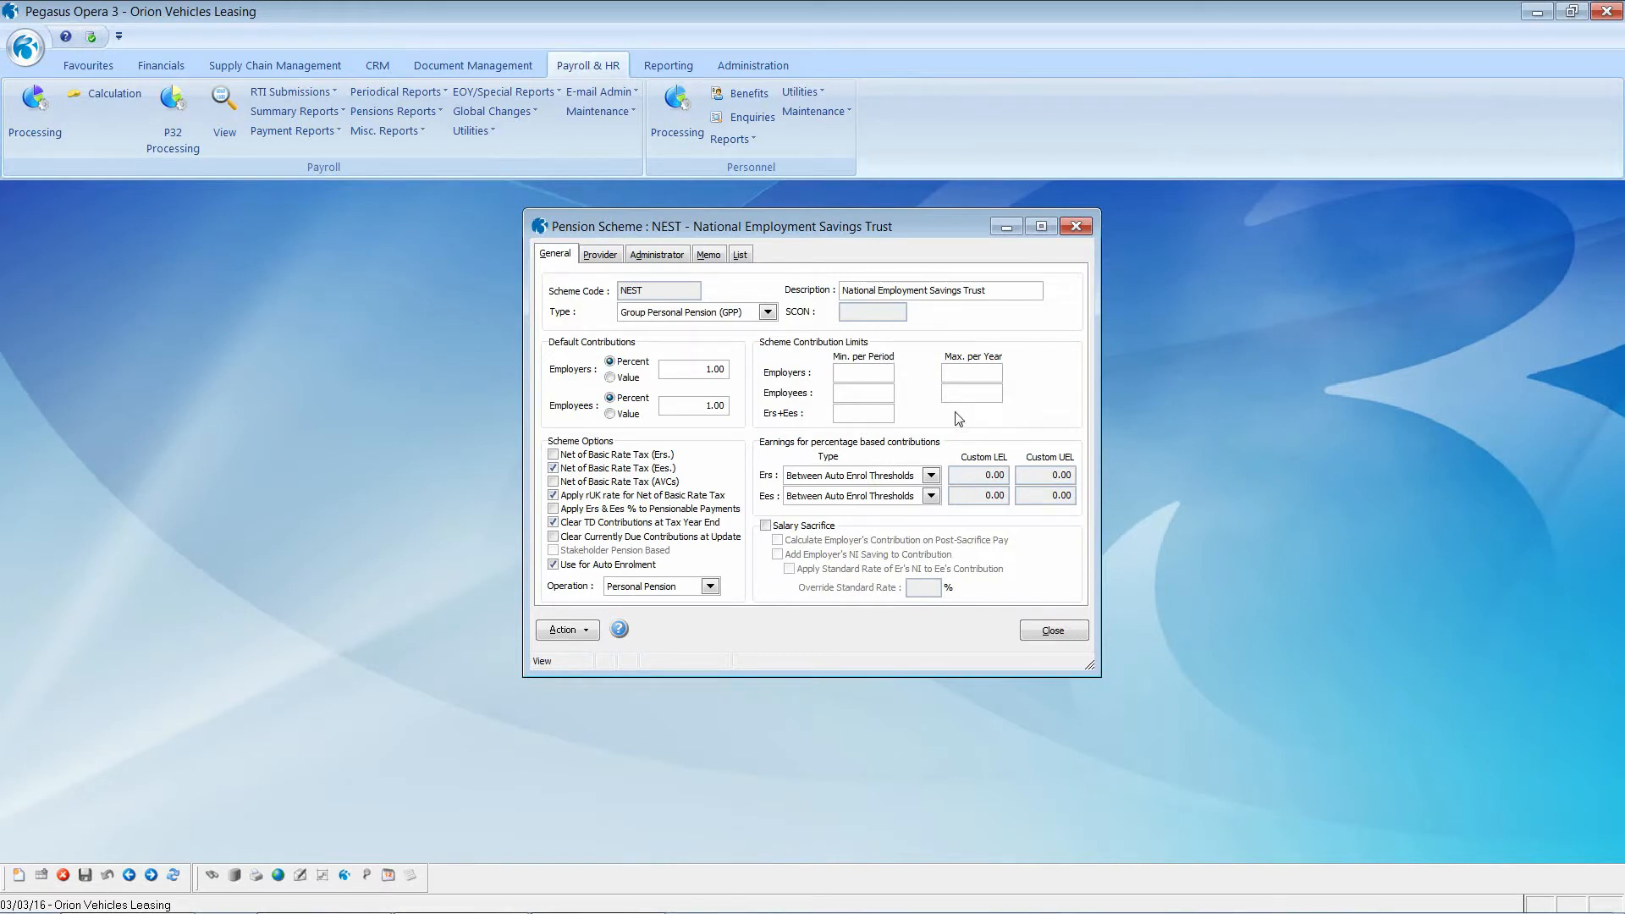
left_click(933, 478)
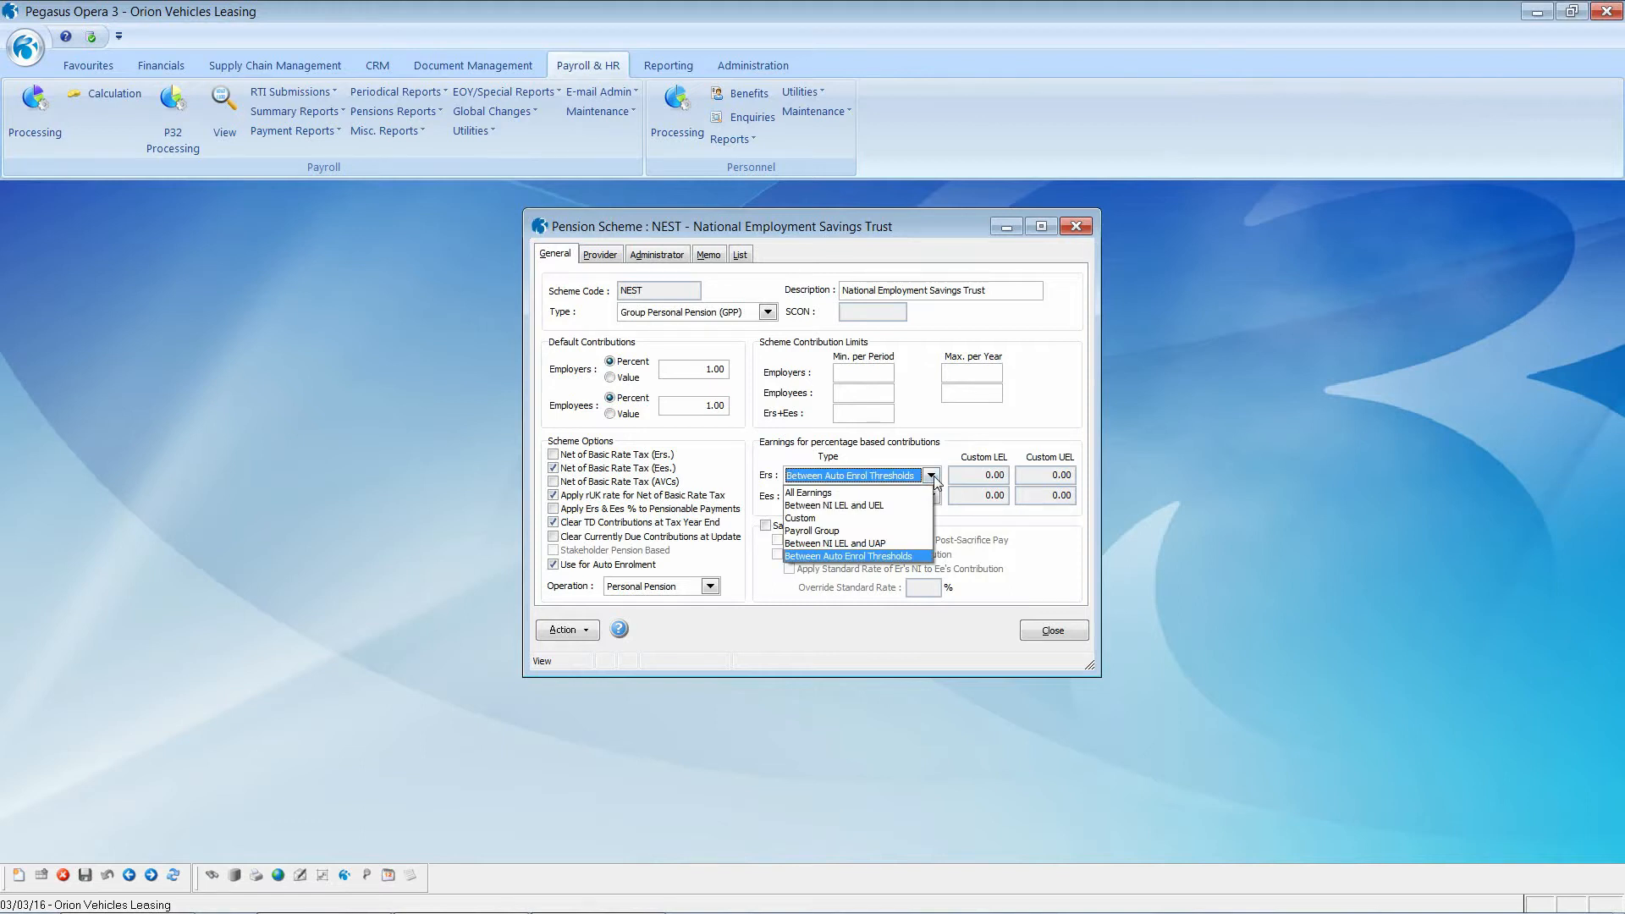
left_click(896, 557)
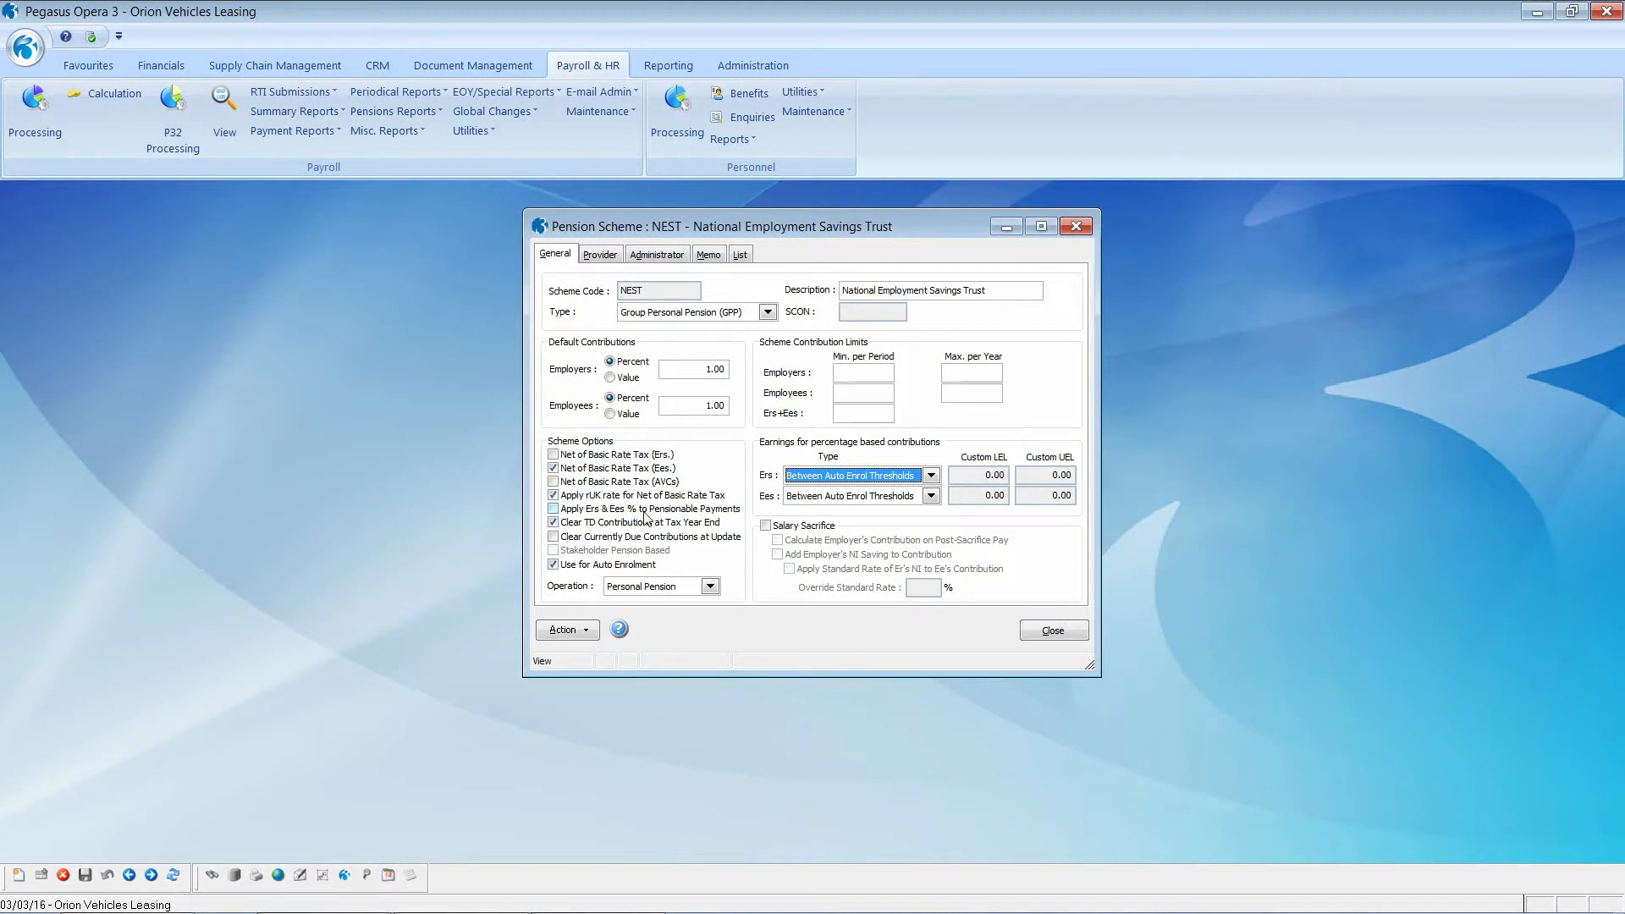
Step: Look up the scheme's linked payments, picking P001 Basic, then discard the entry
left_click(565, 630)
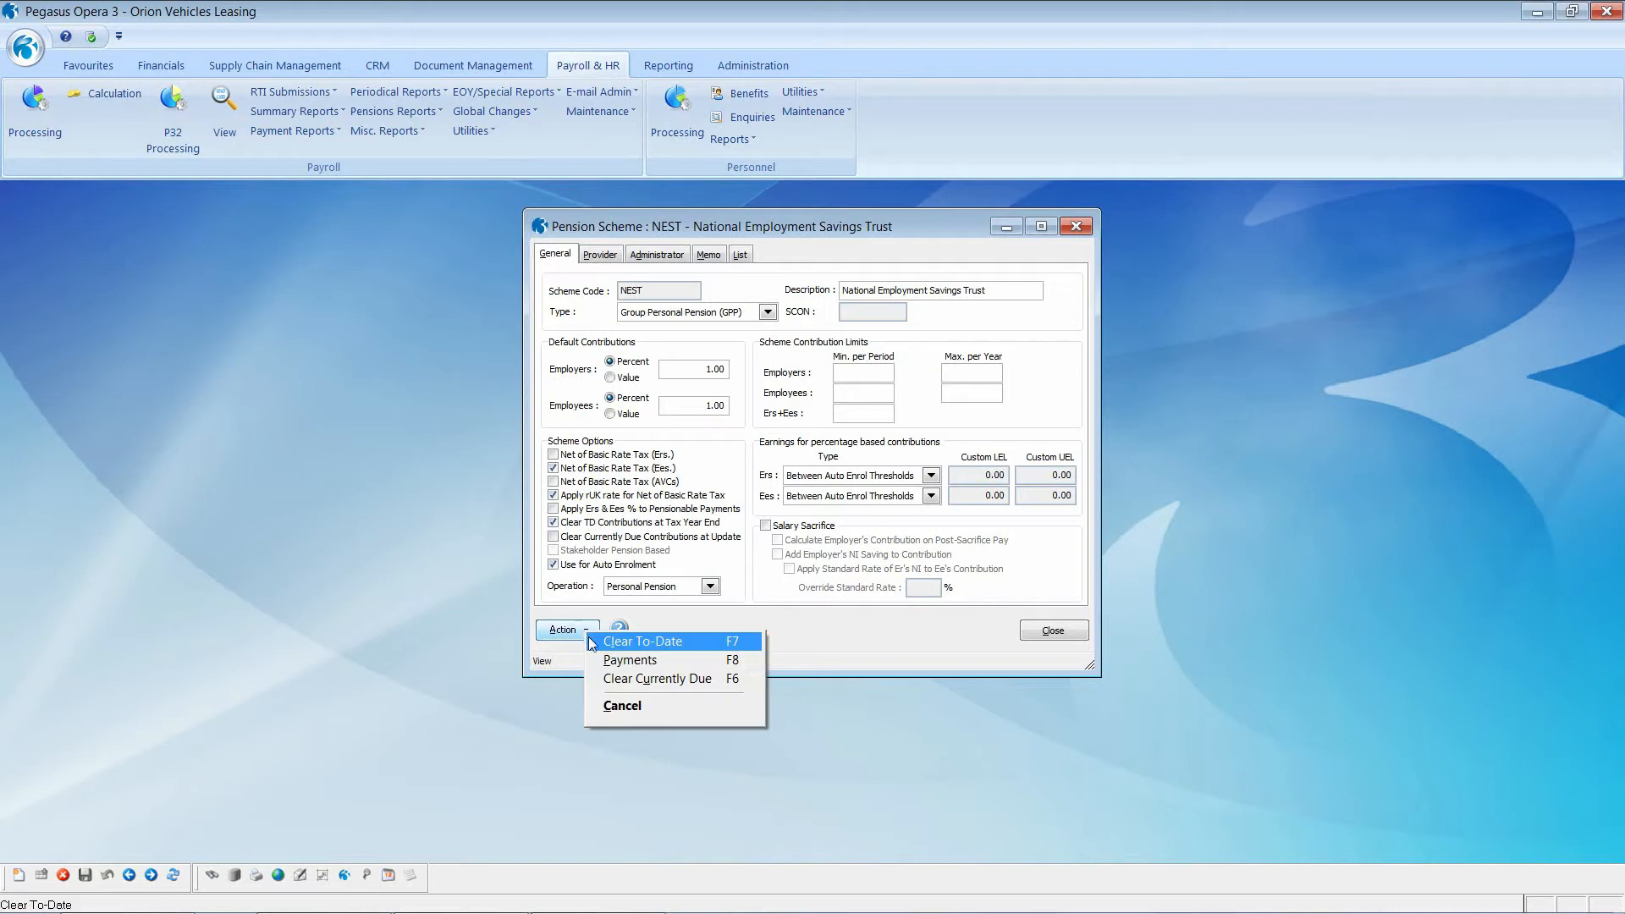
left_click(631, 660)
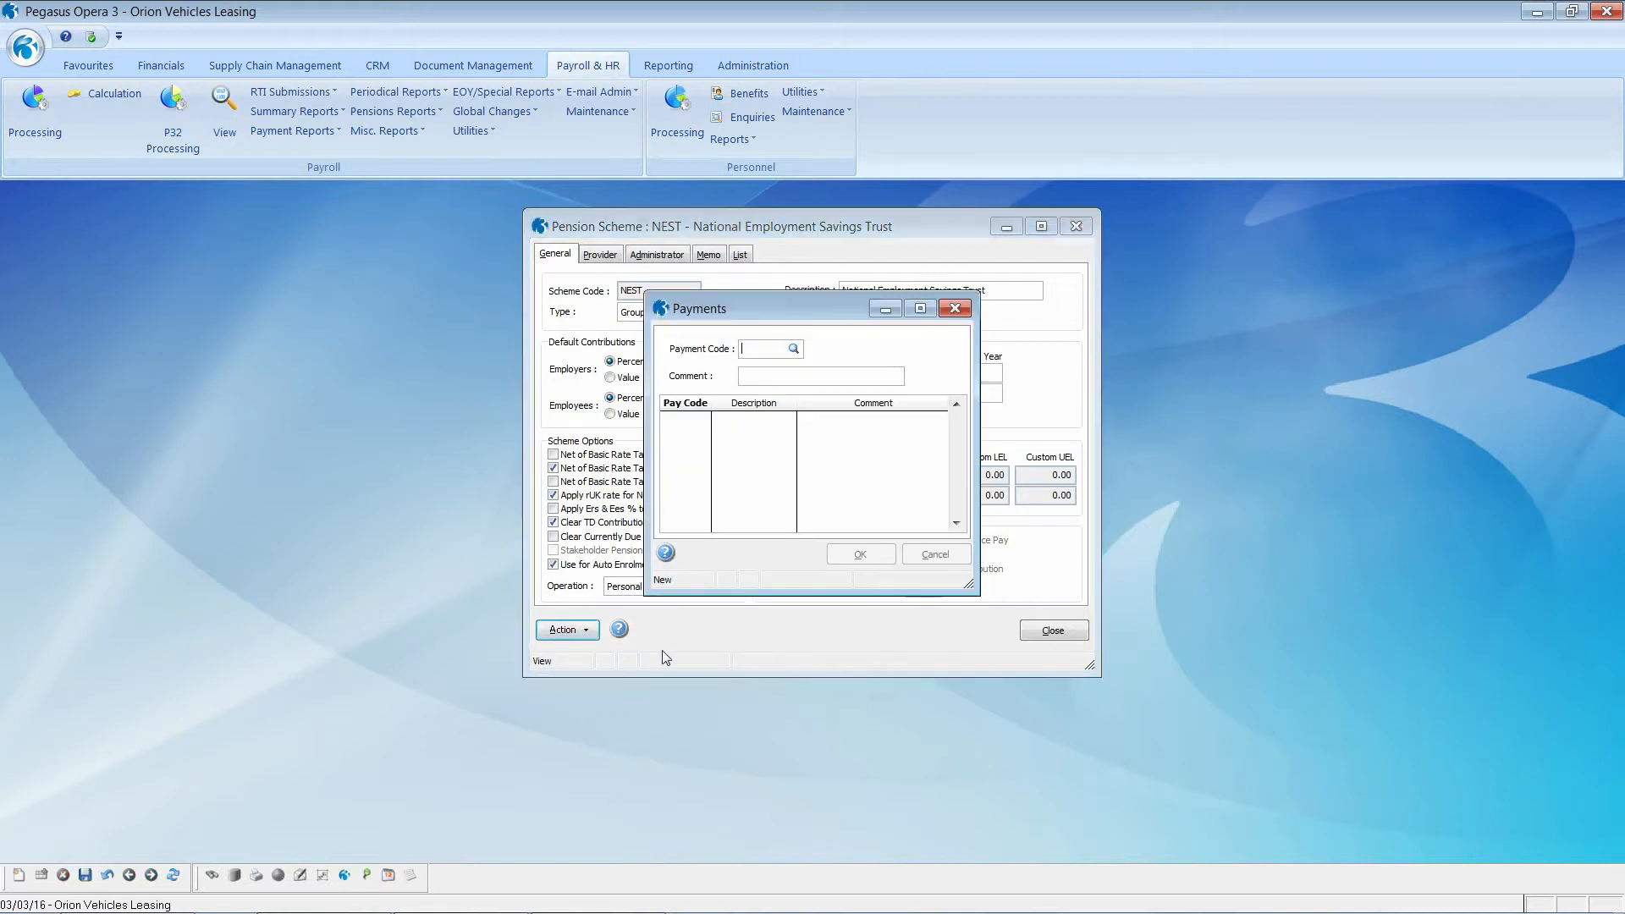
key("Tab")
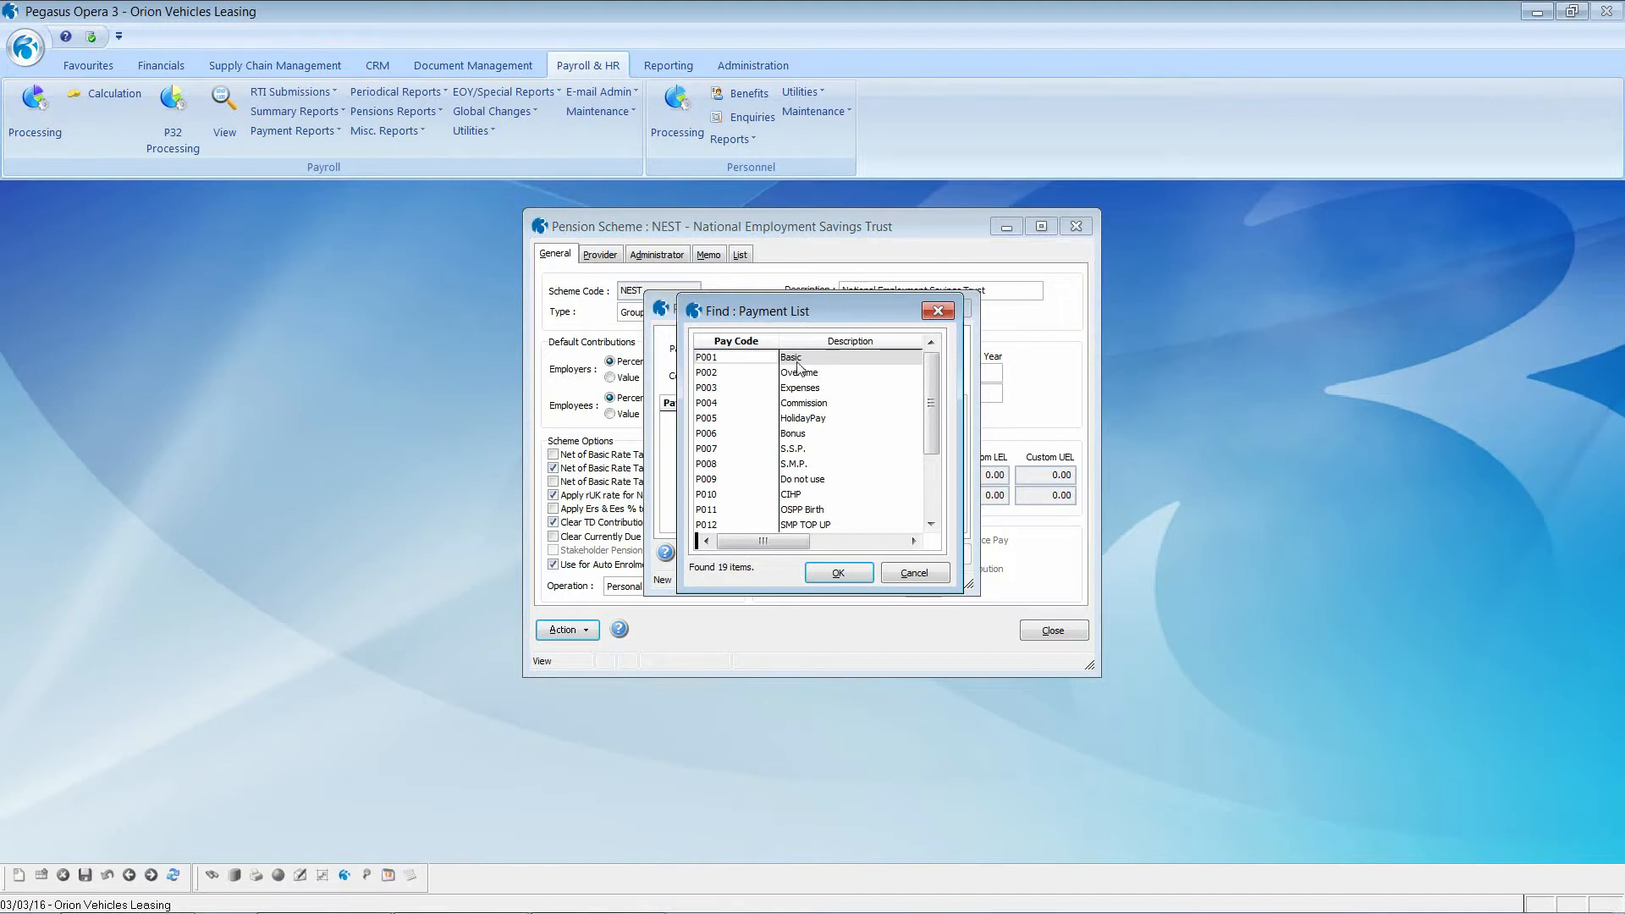
left_click(825, 579)
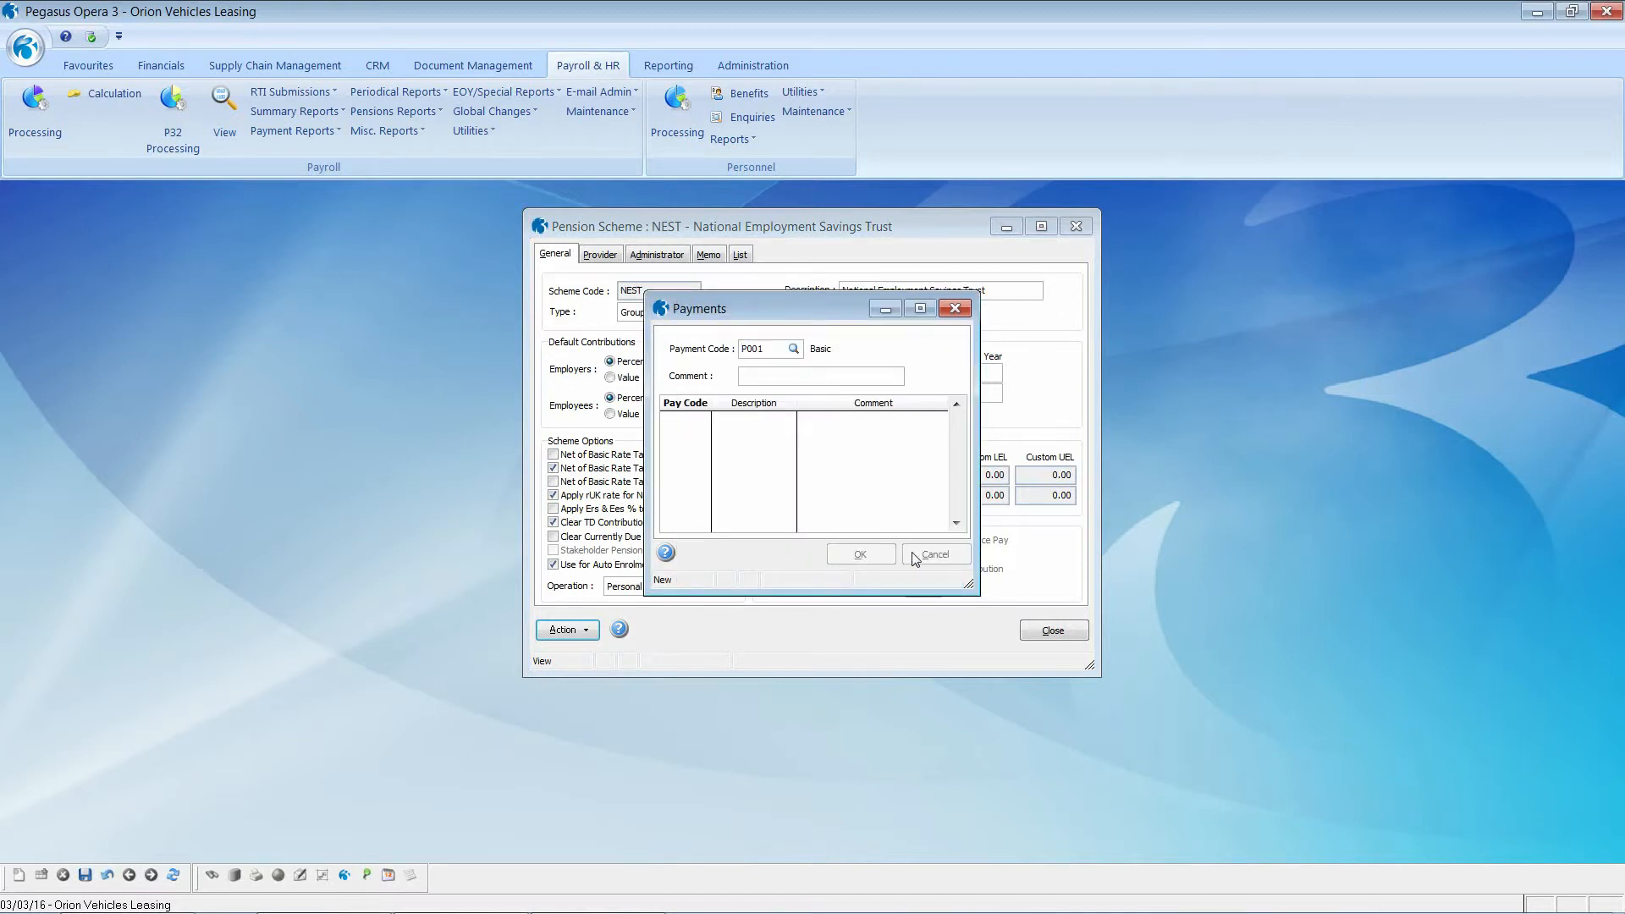
left_click(916, 558)
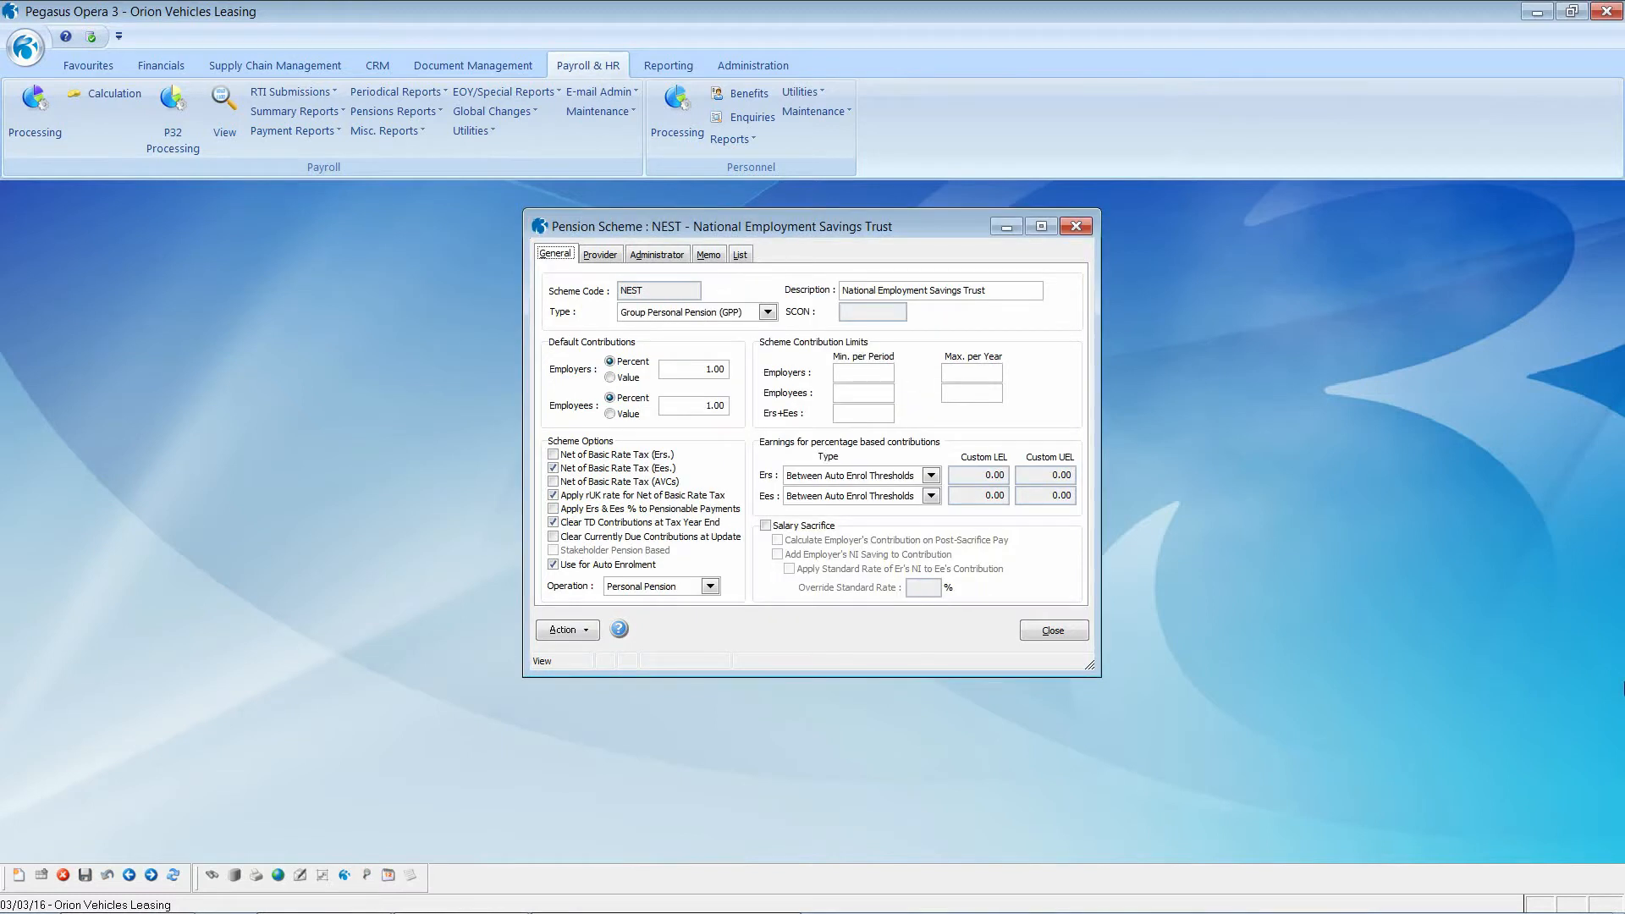
Step: On the Provider tab keep NEST as the export file type and close the scheme record
left_click(604, 256)
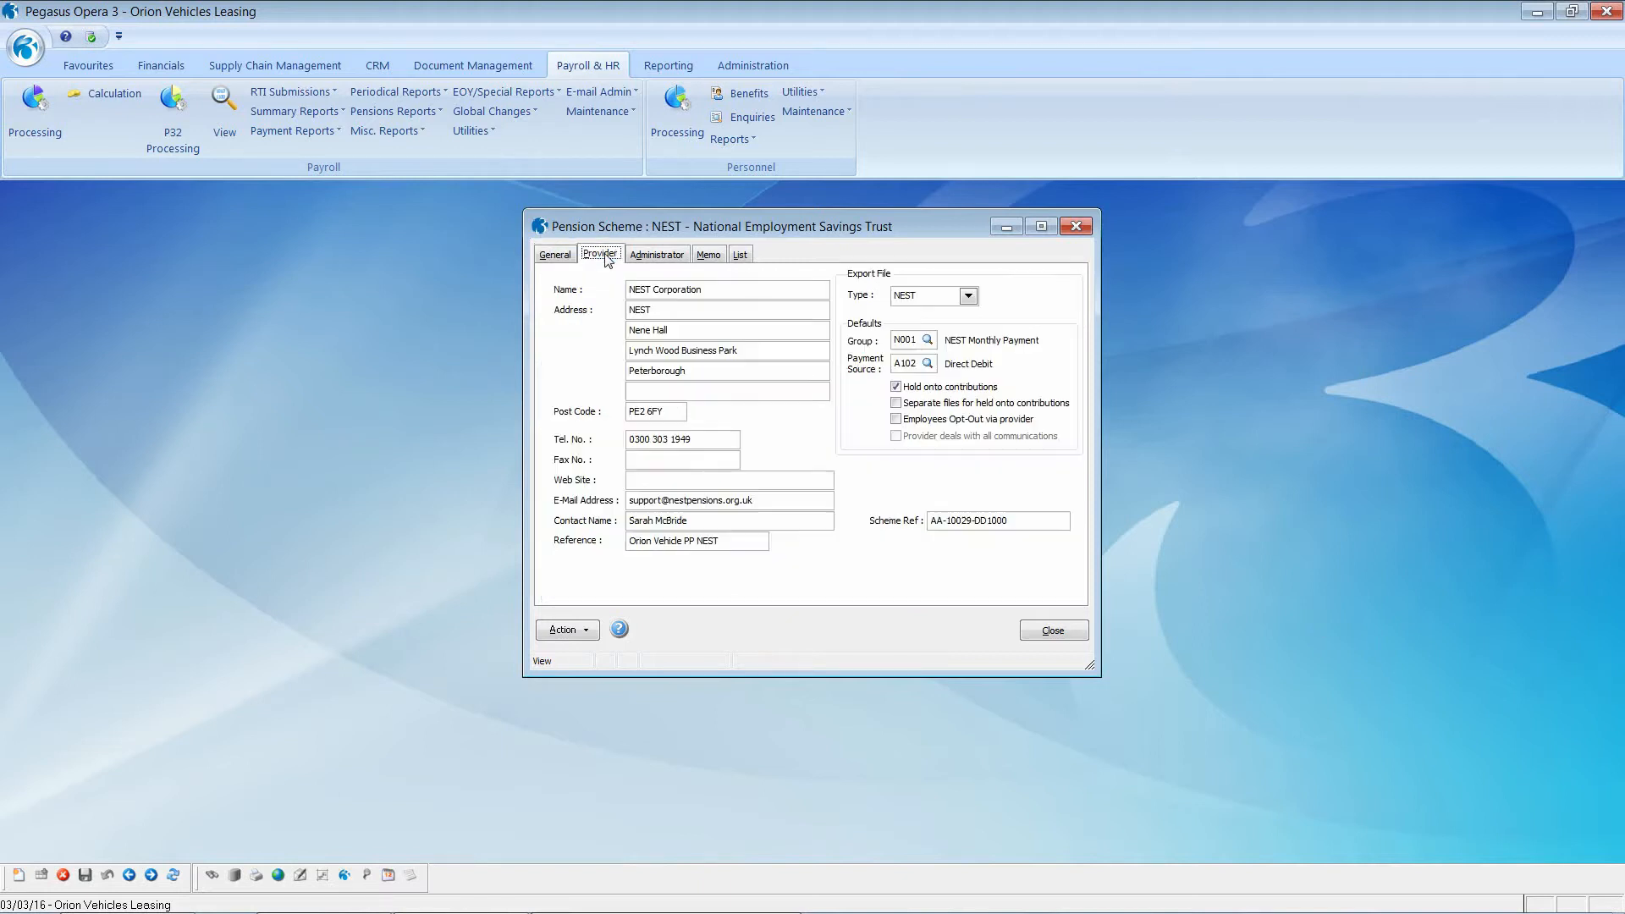
left_click(968, 297)
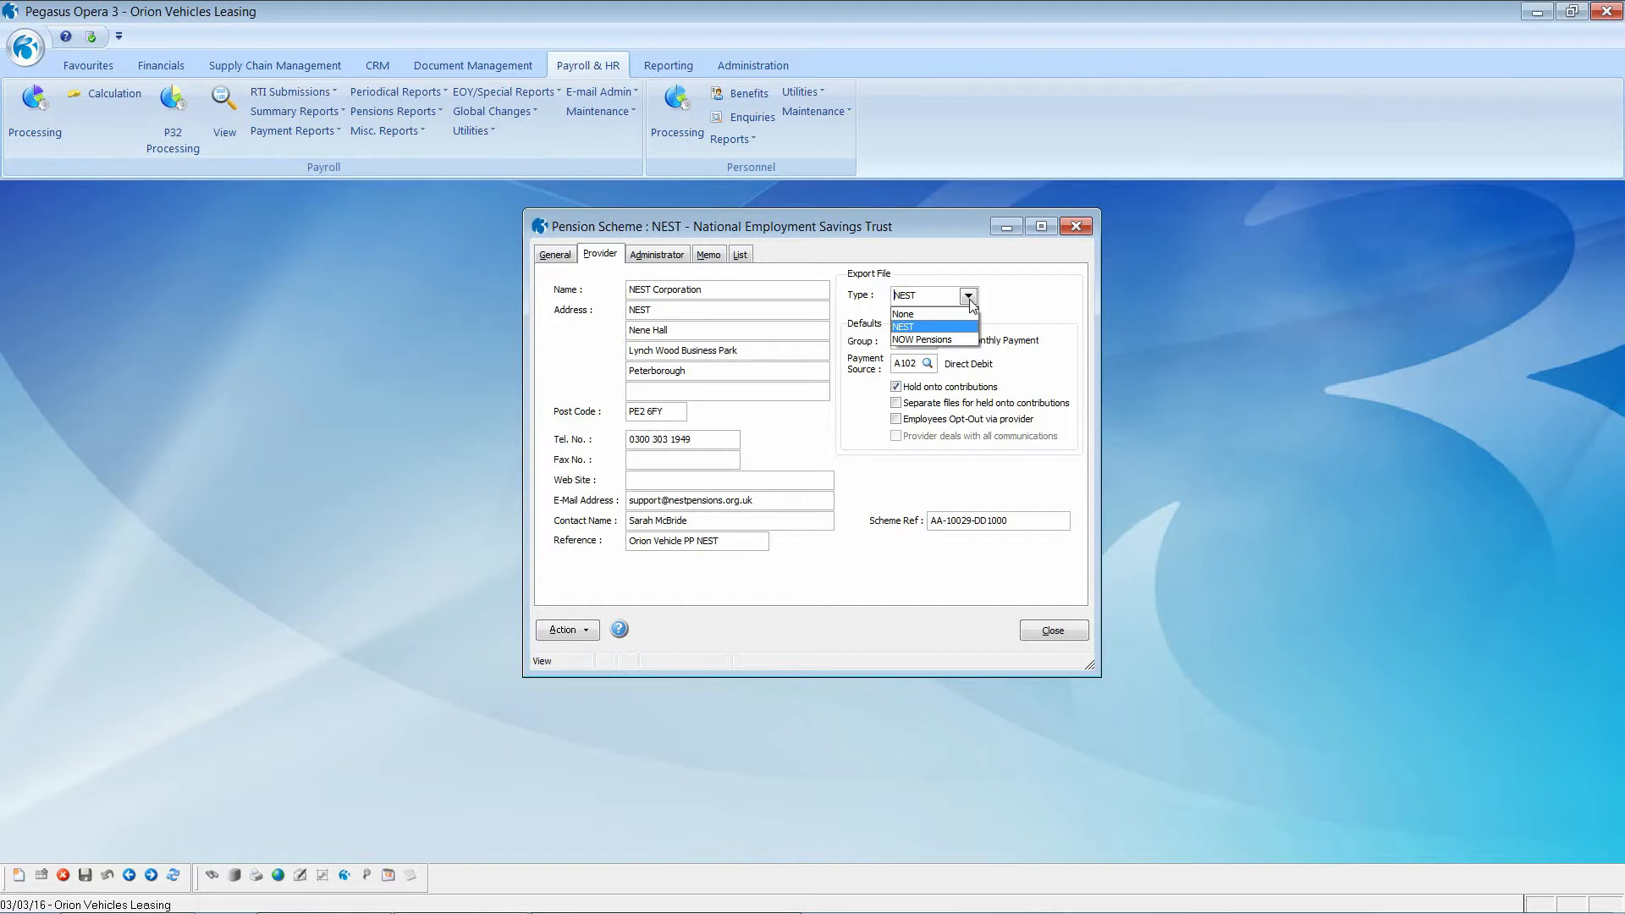
left_click(969, 298)
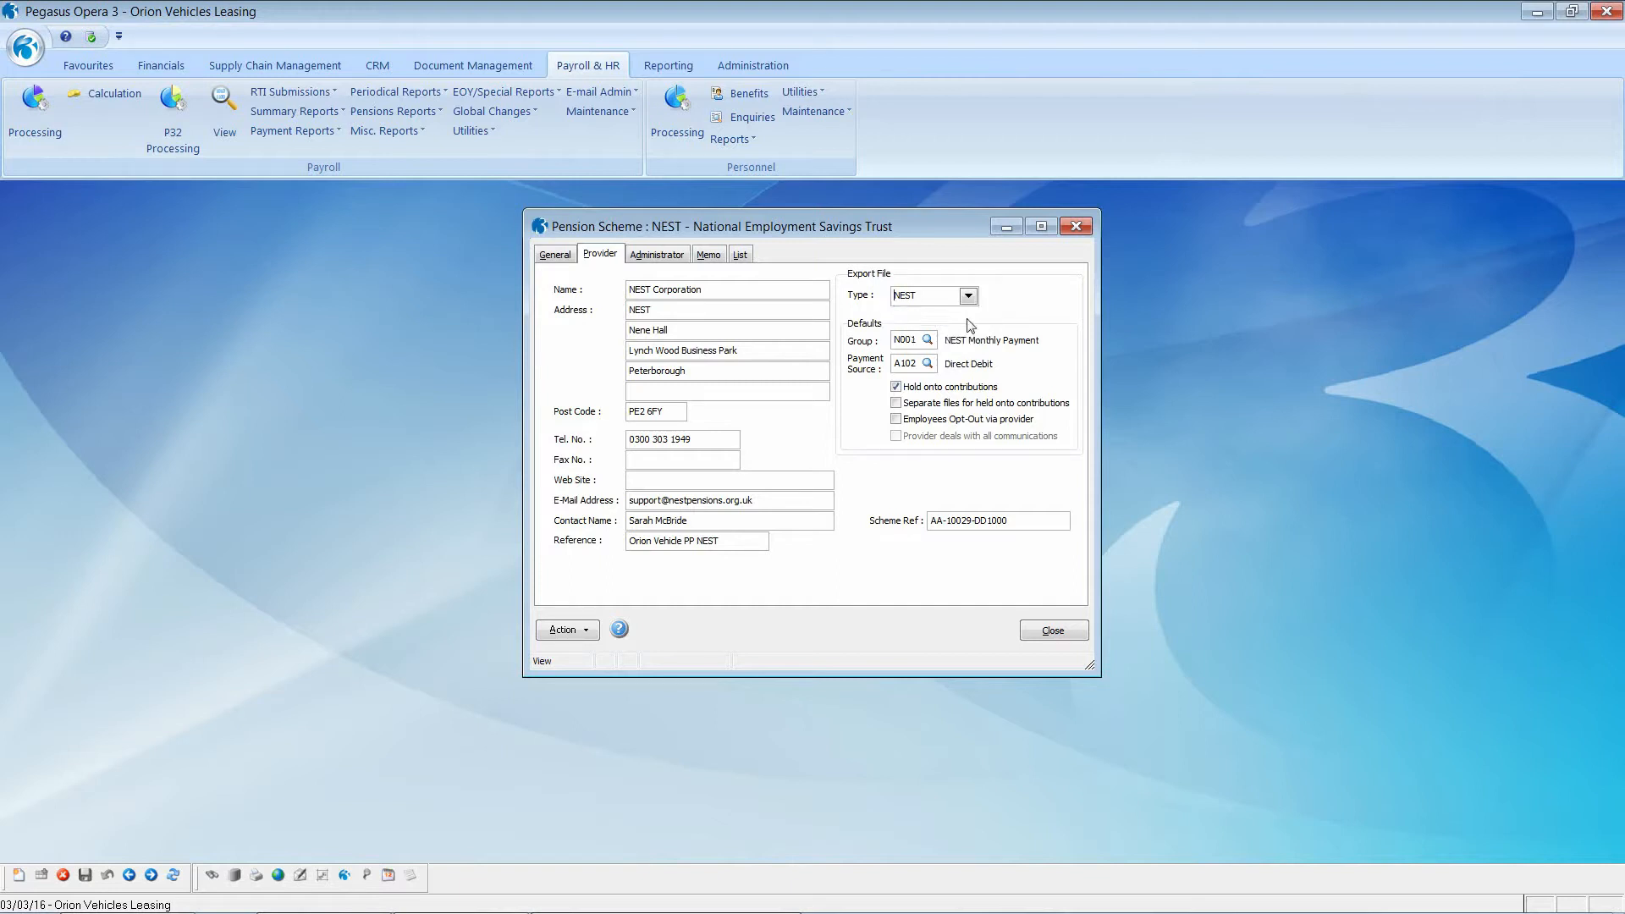
left_click(1046, 633)
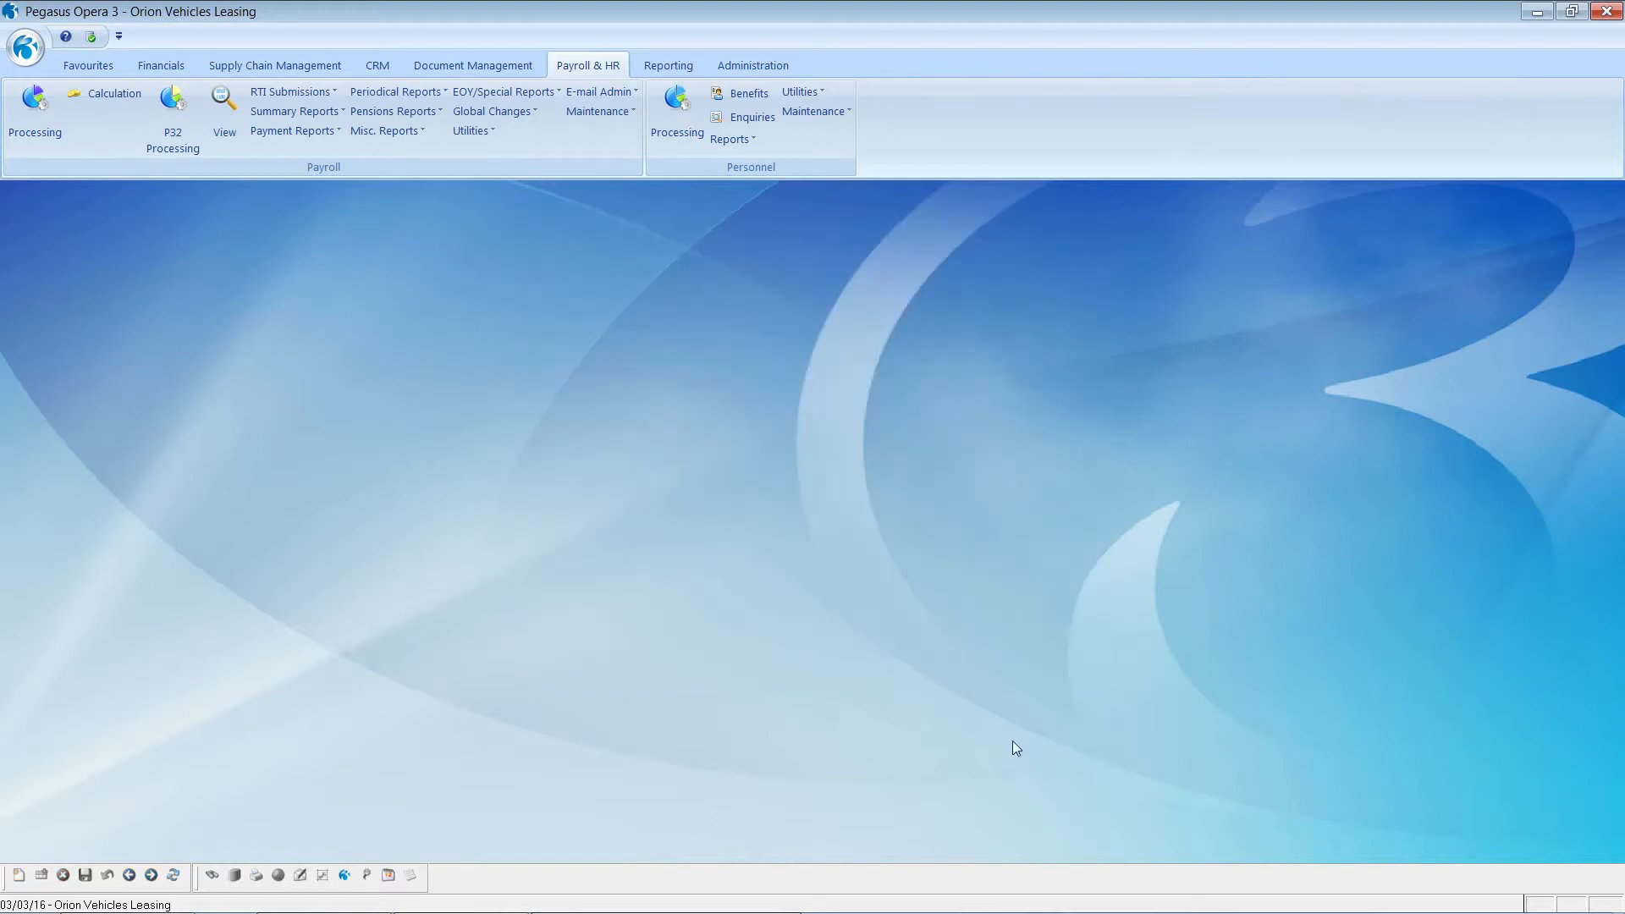
left_click(470, 131)
left_click(495, 157)
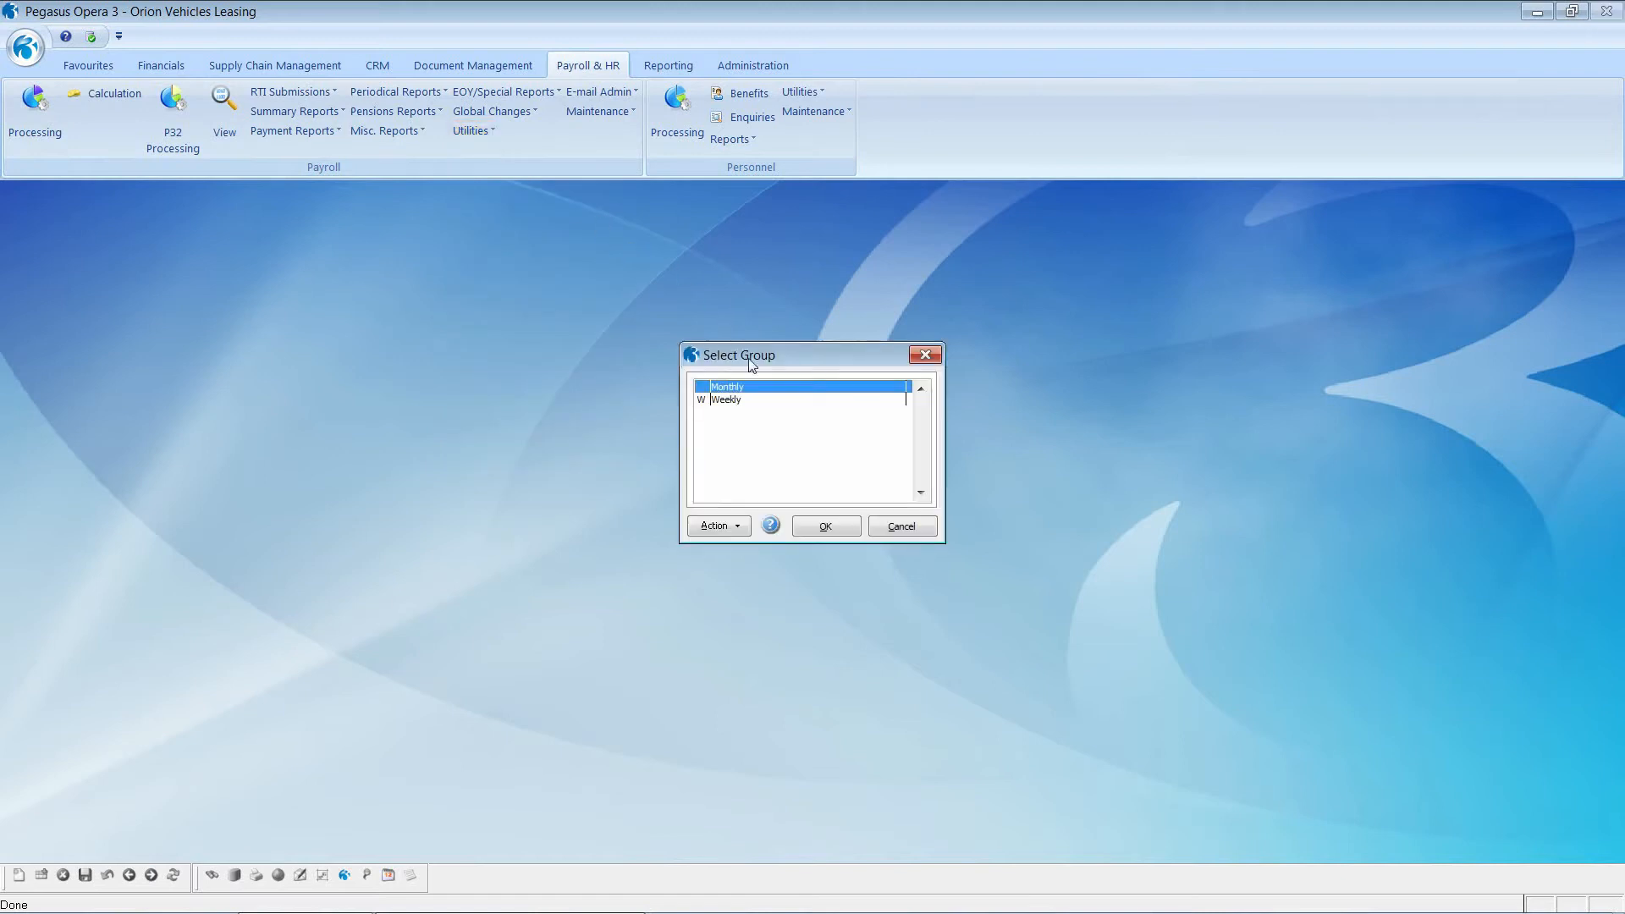
left_click(826, 526)
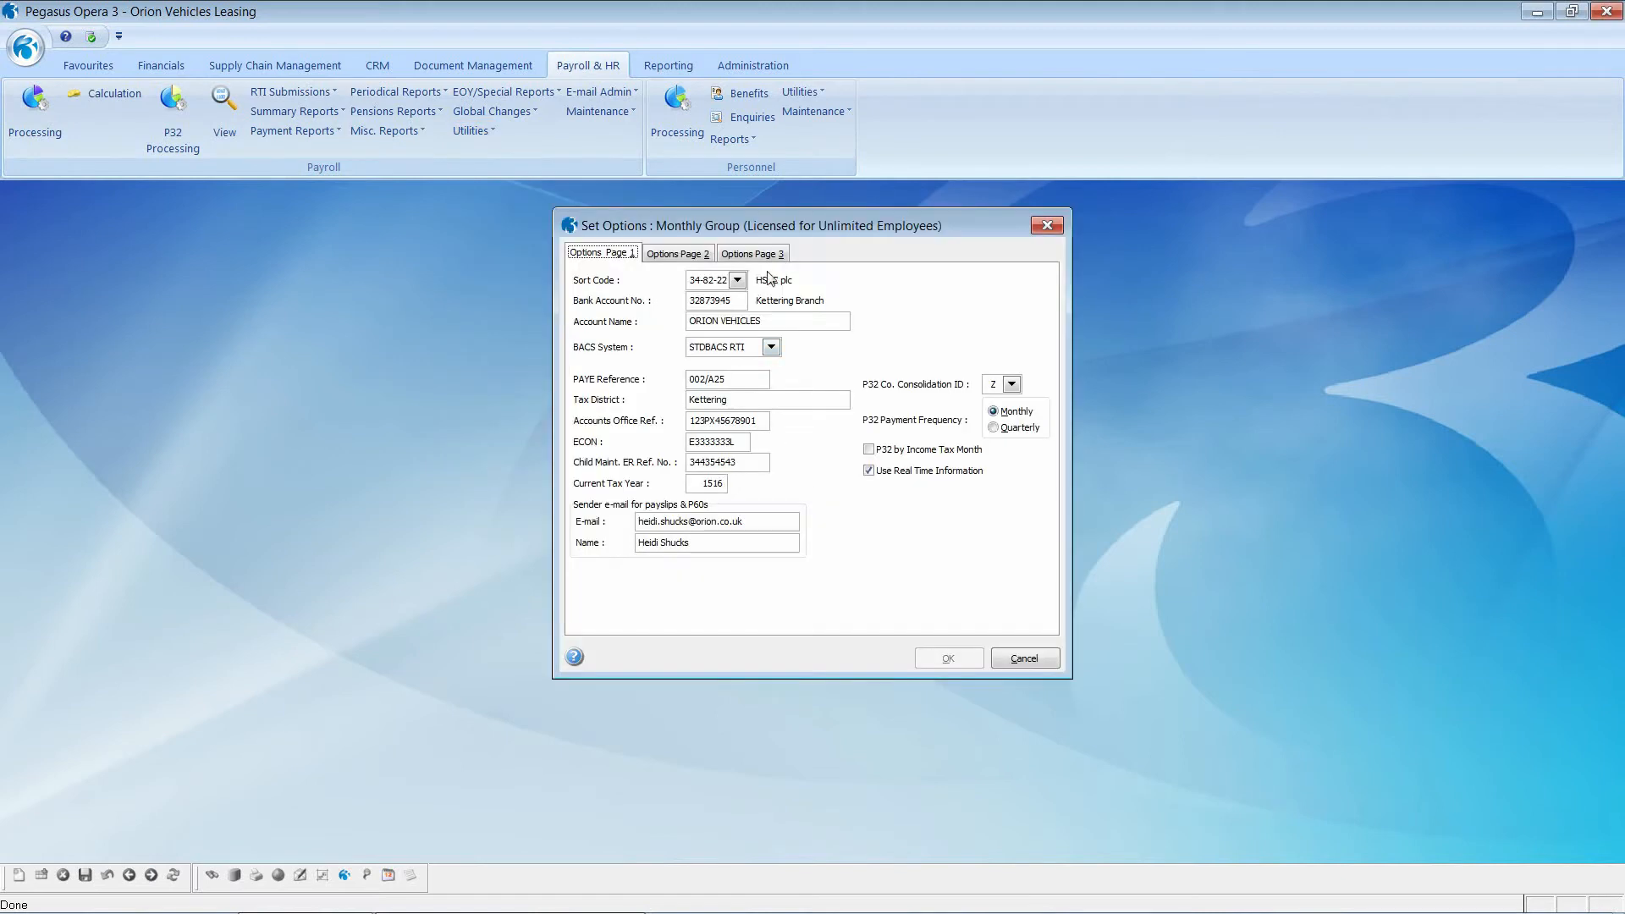
left_click(758, 255)
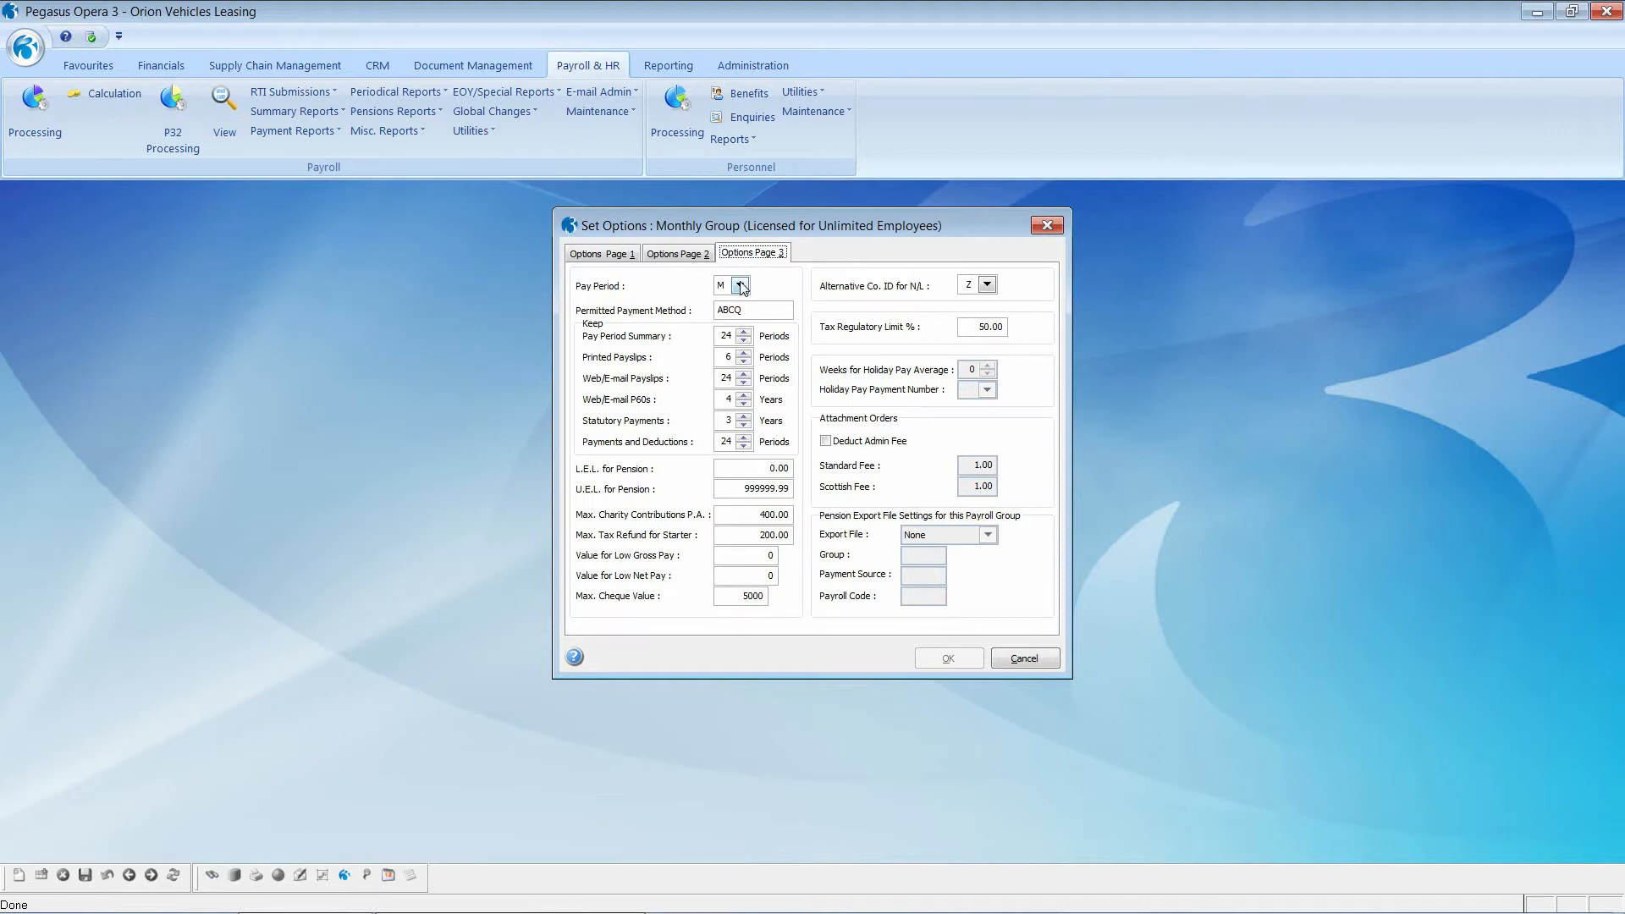
left_click(741, 285)
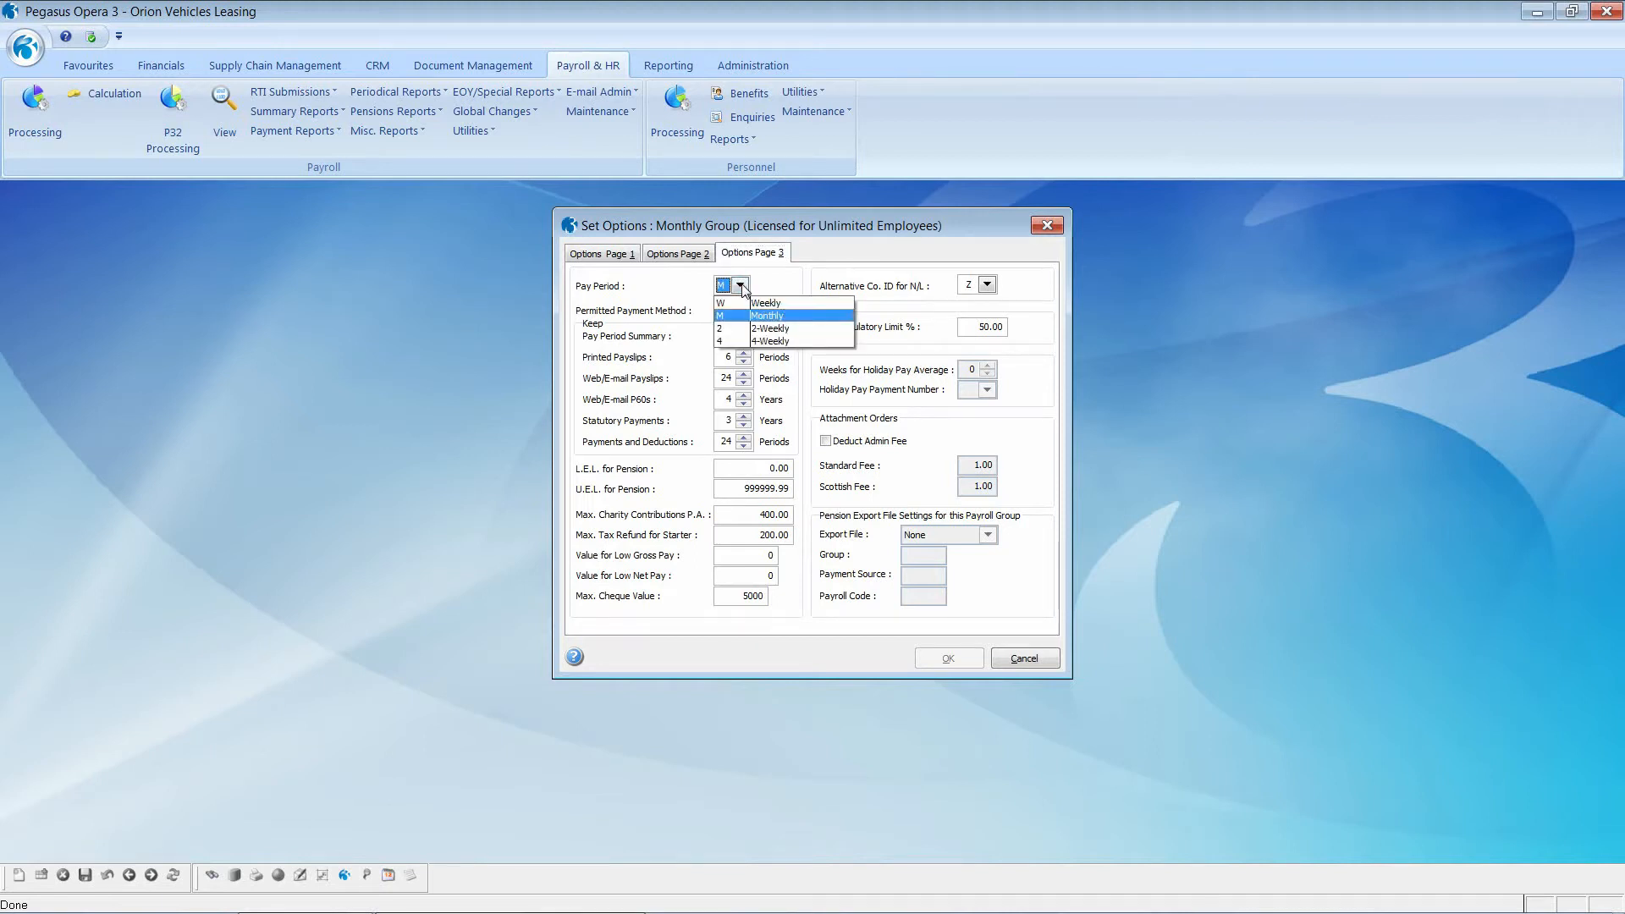
left_click(741, 285)
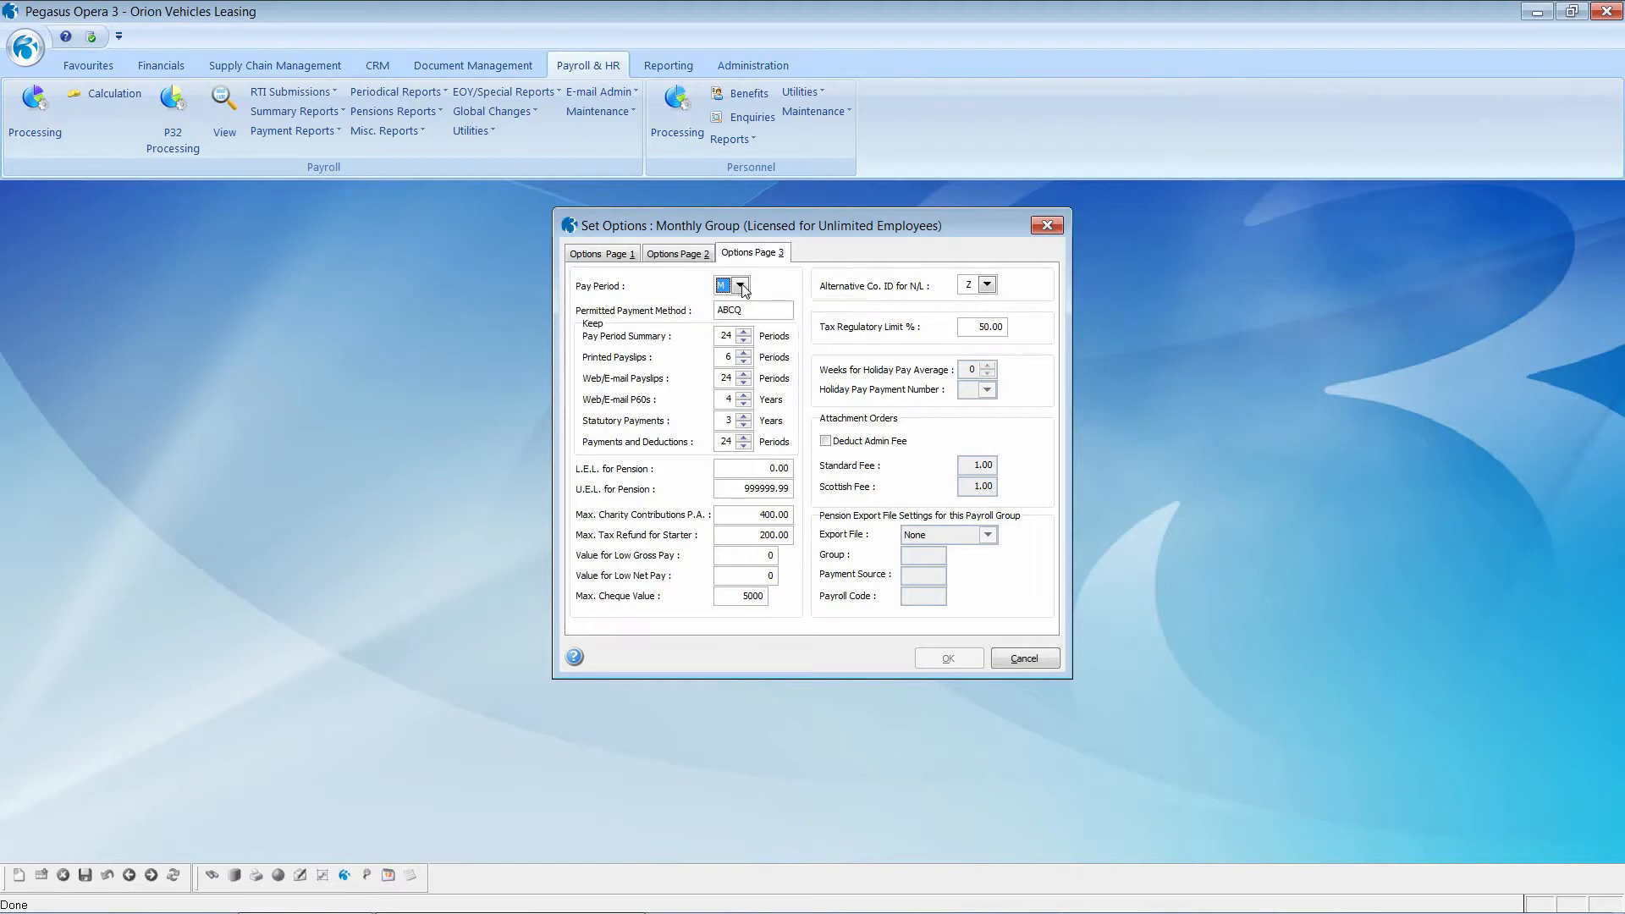
left_click(751, 311)
left_click(1025, 660)
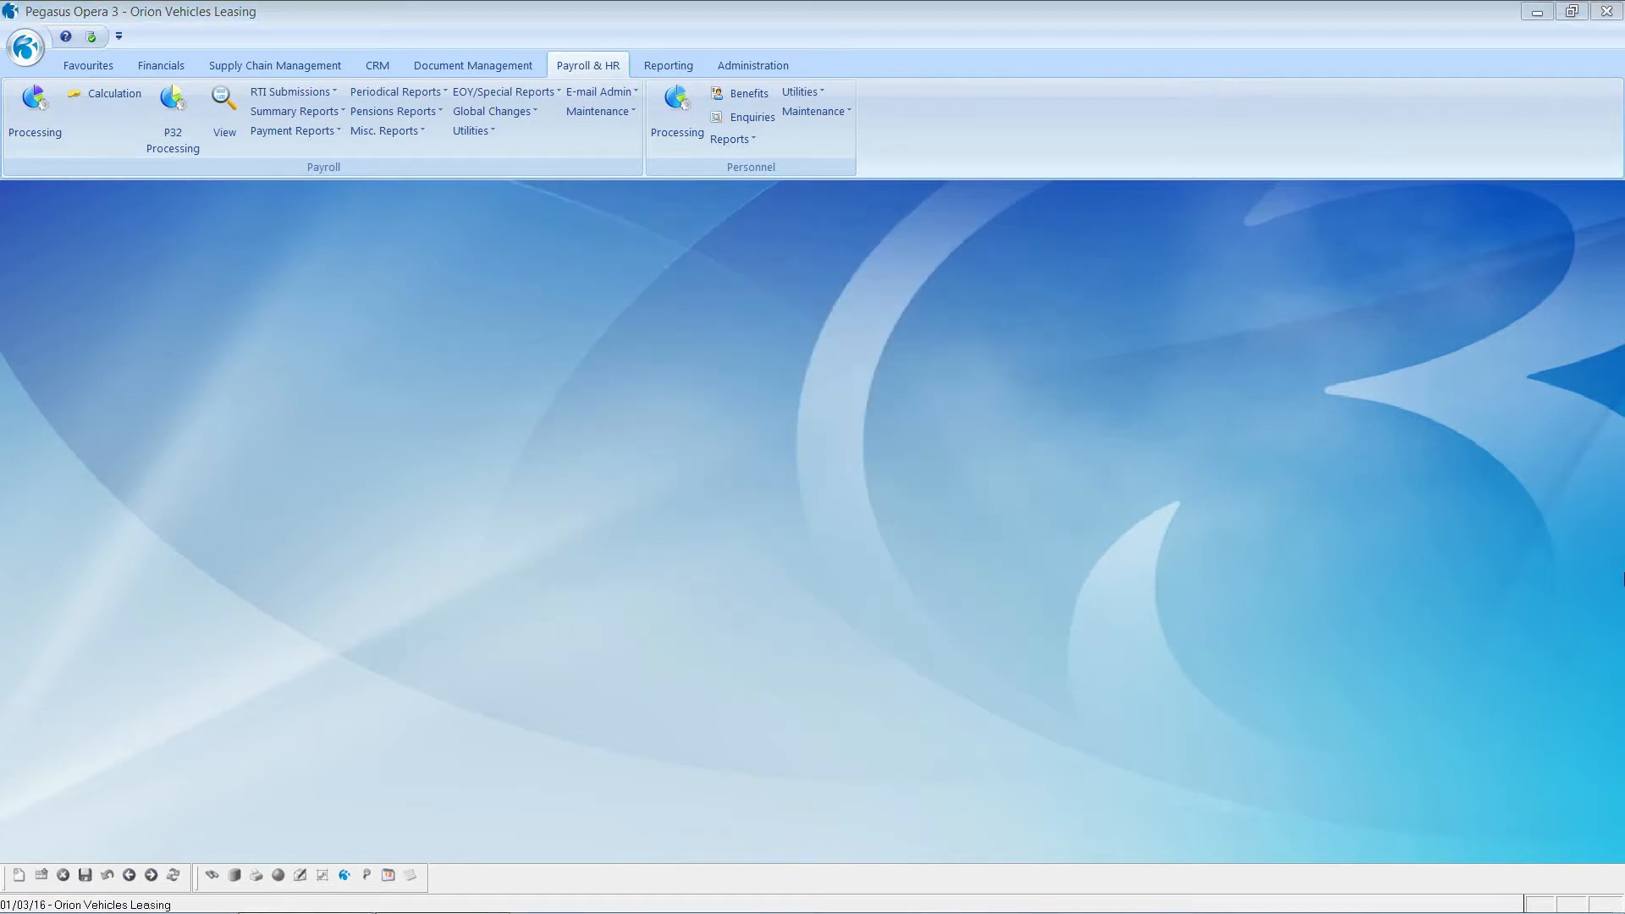
Step: Open the PAYE, NI and statutory payment rates and view the employer and employee NI bands
left_click(471, 131)
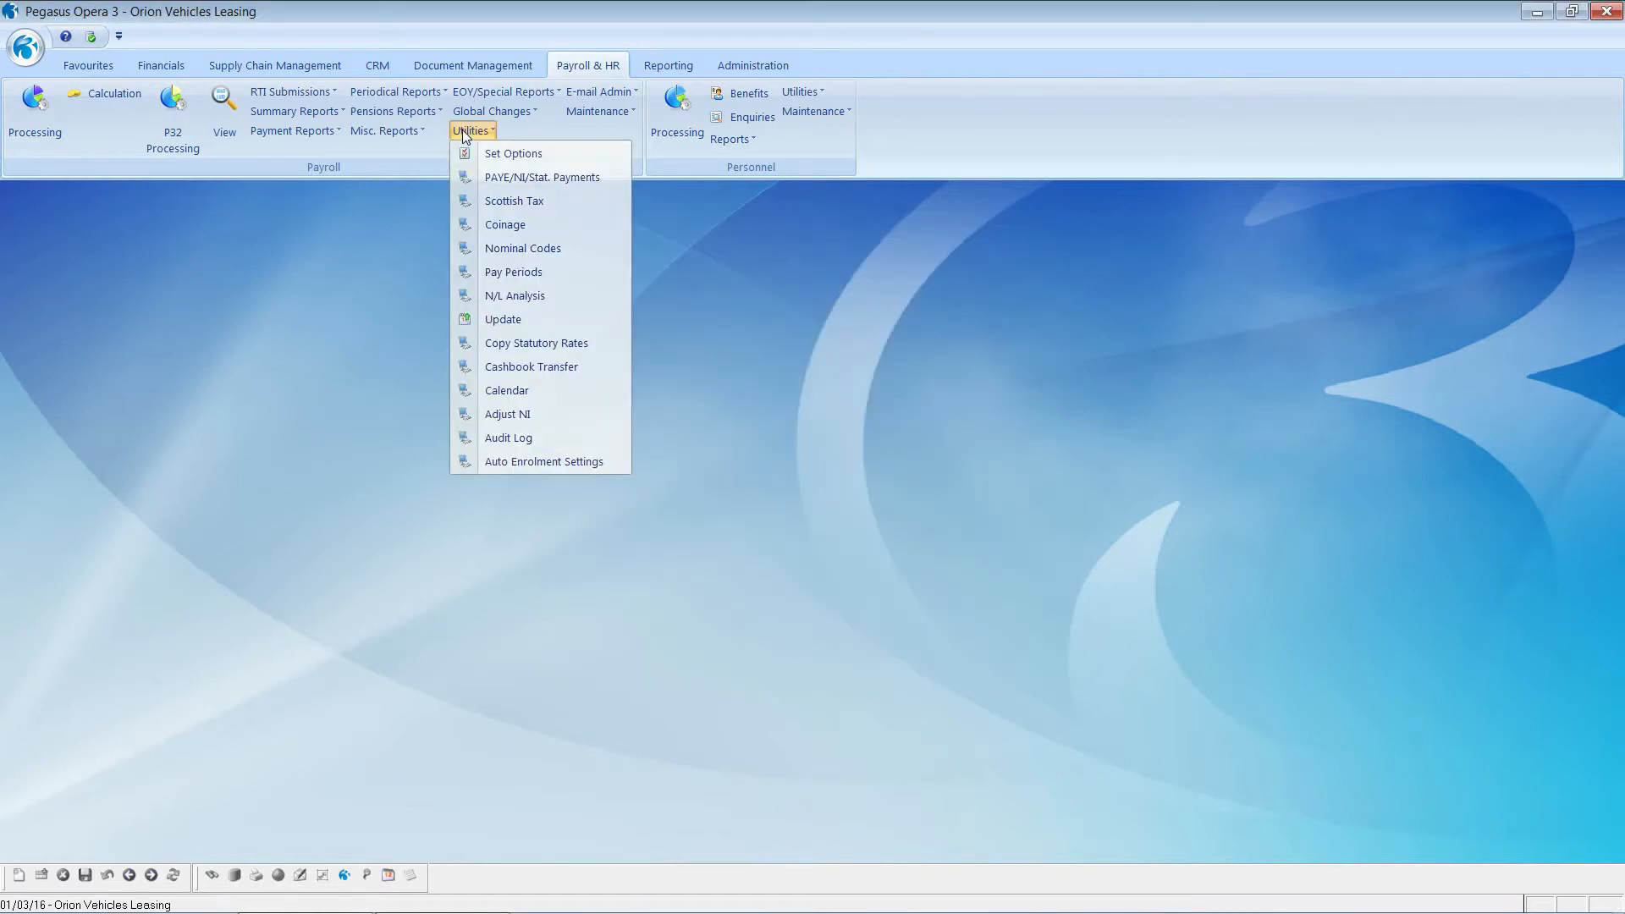
left_click(505, 176)
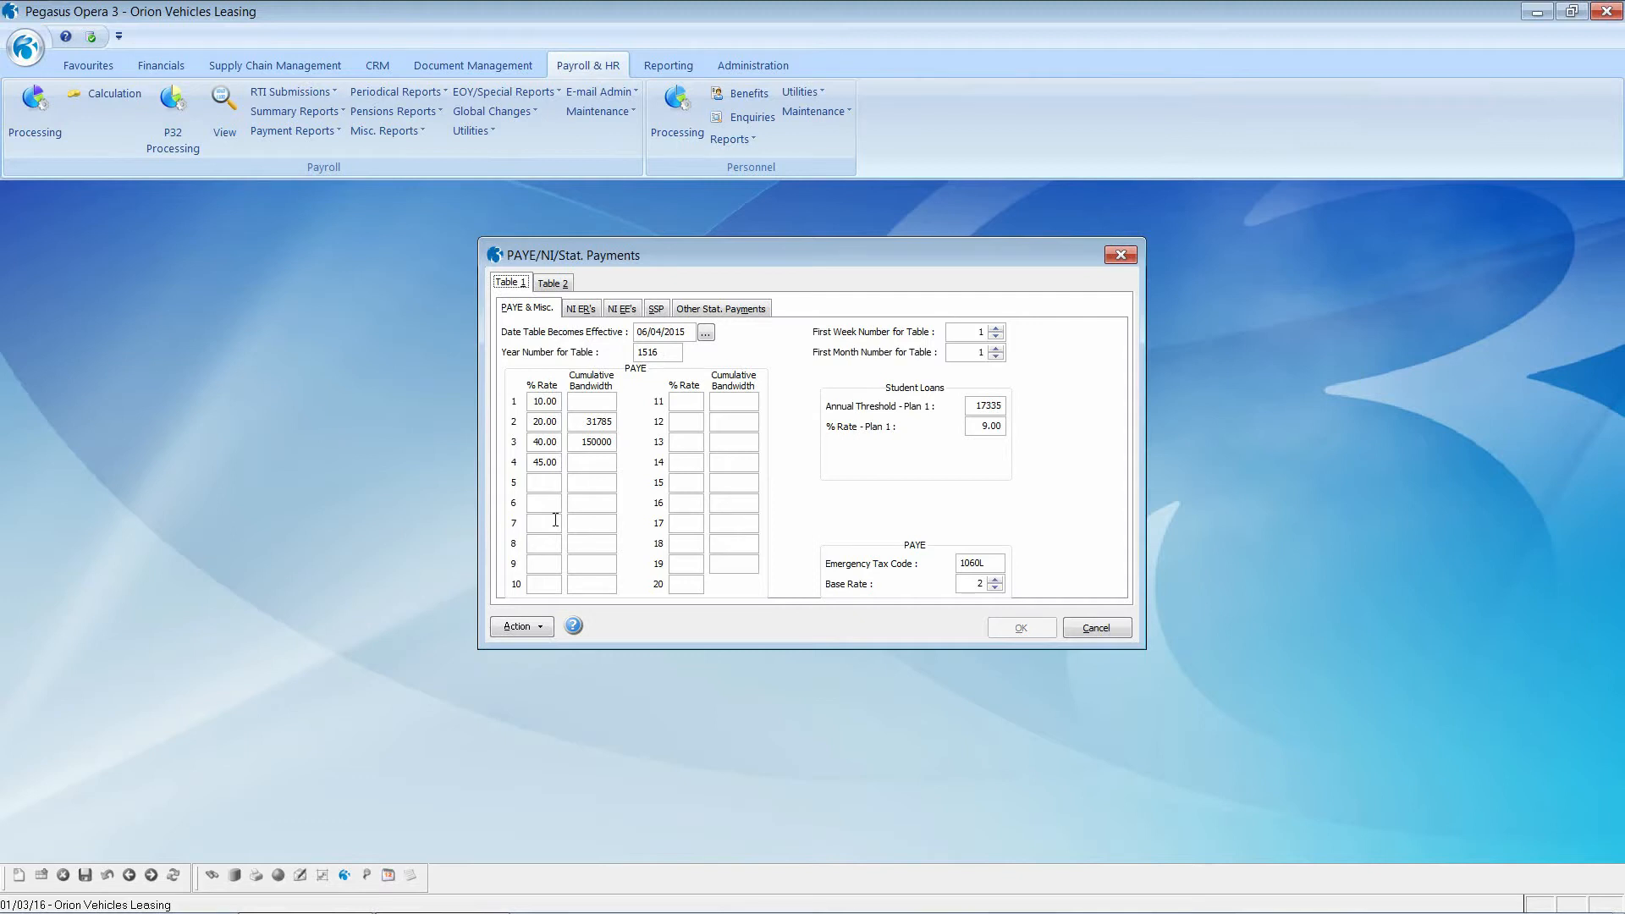
left_click(580, 312)
left_click(620, 310)
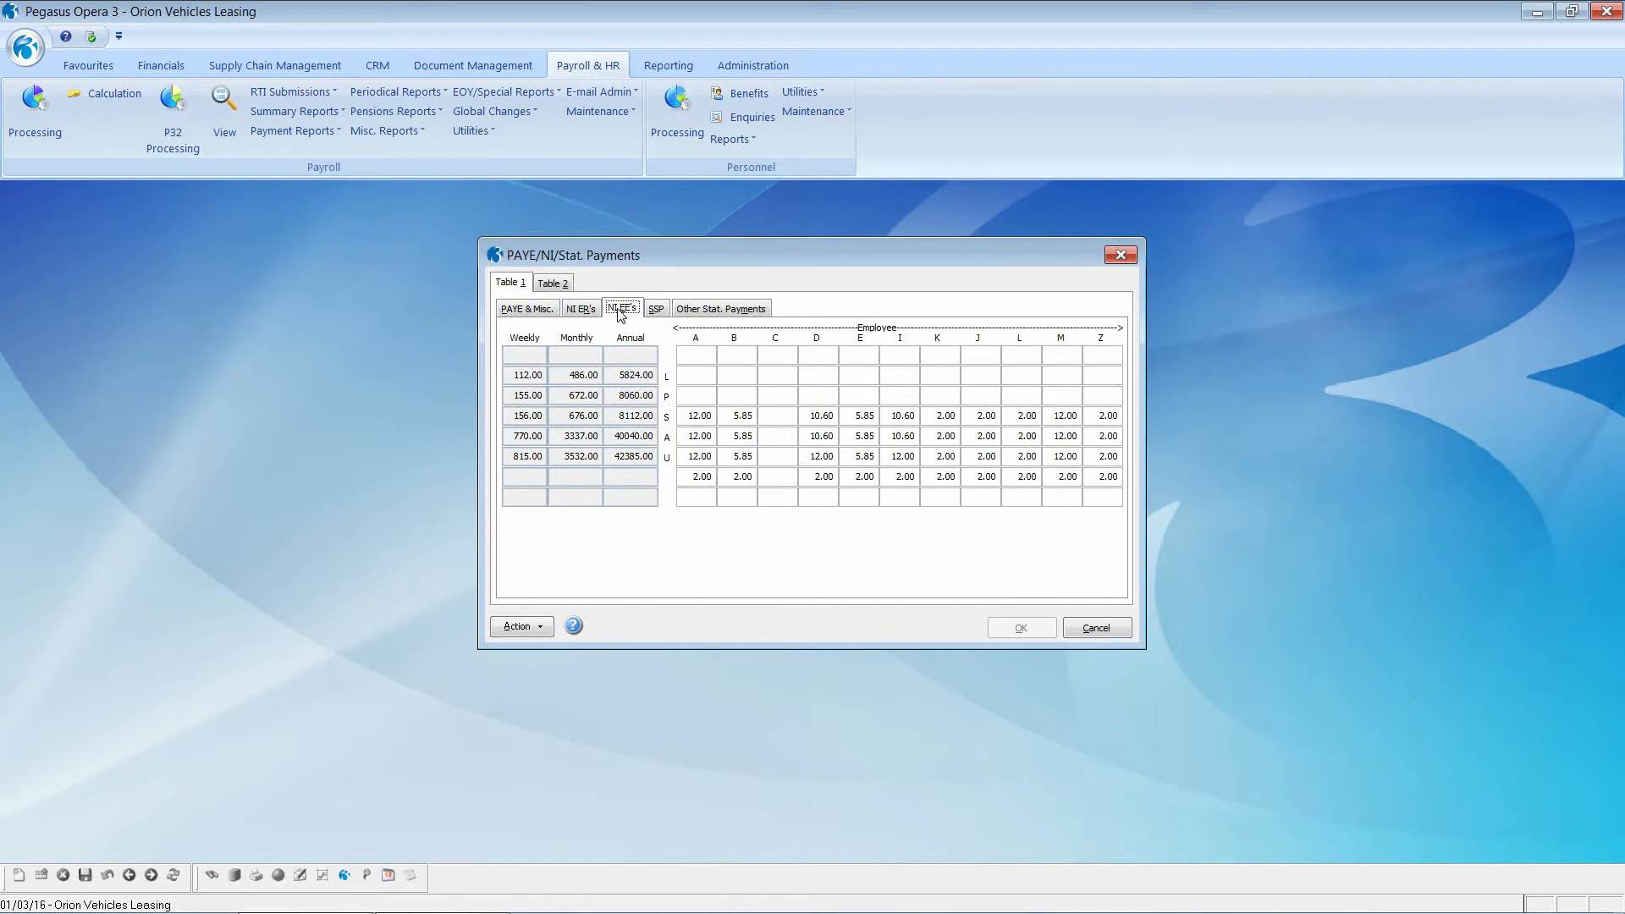
Step: Review Table 2's NI, SSP (88.45) and other statutory pay tabs, then cancel unchanged
left_click(557, 285)
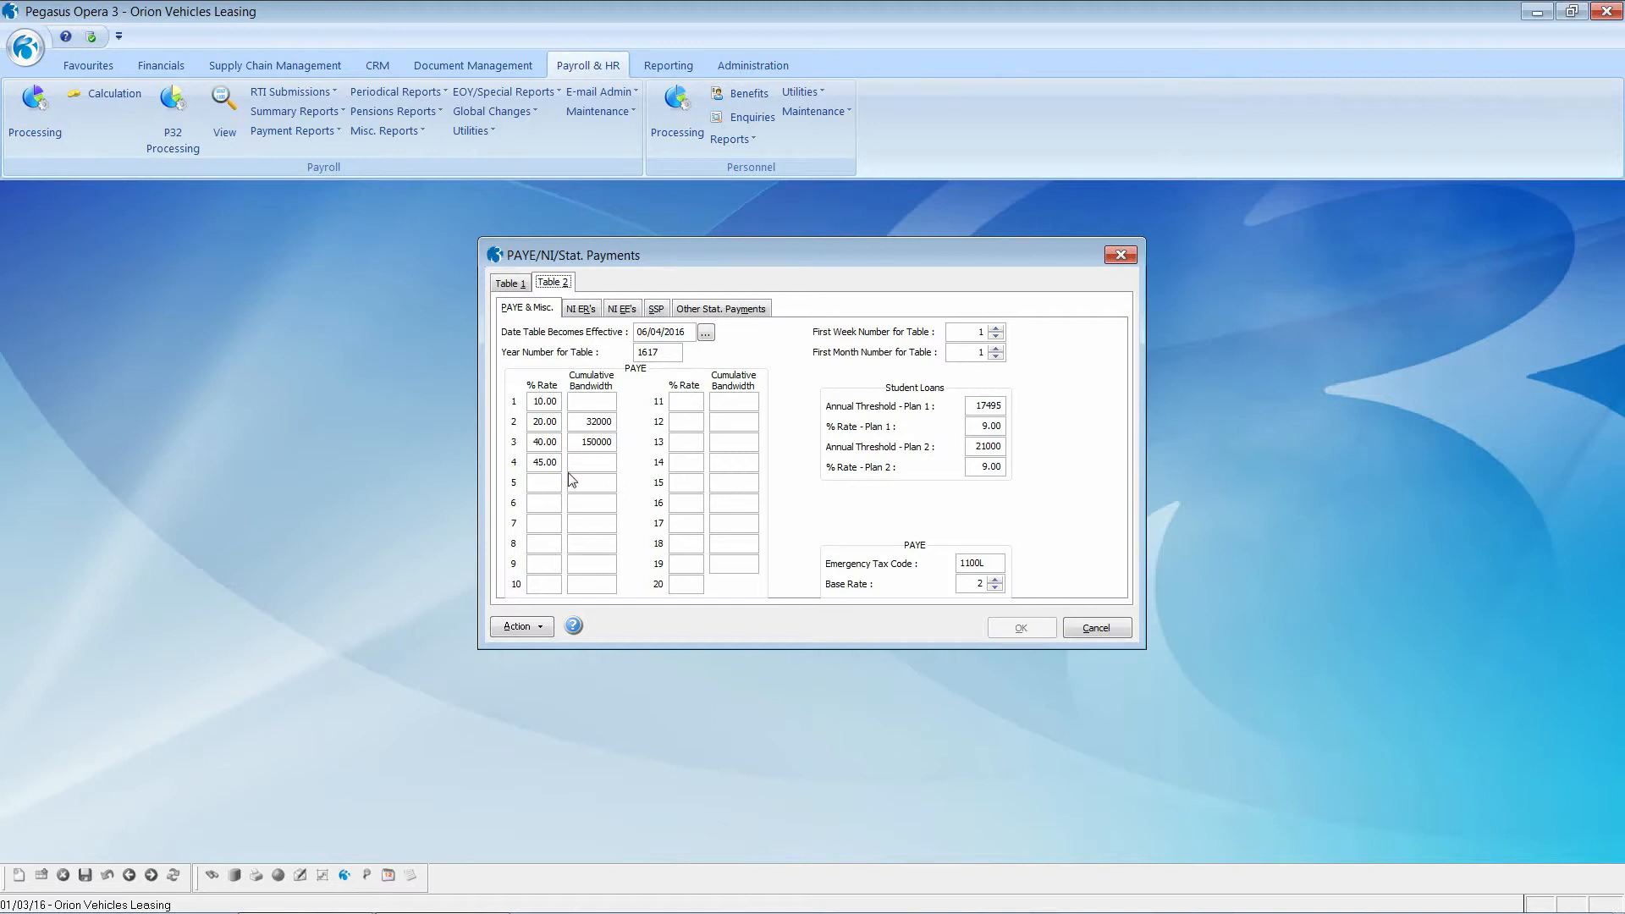
left_click(580, 312)
left_click(621, 313)
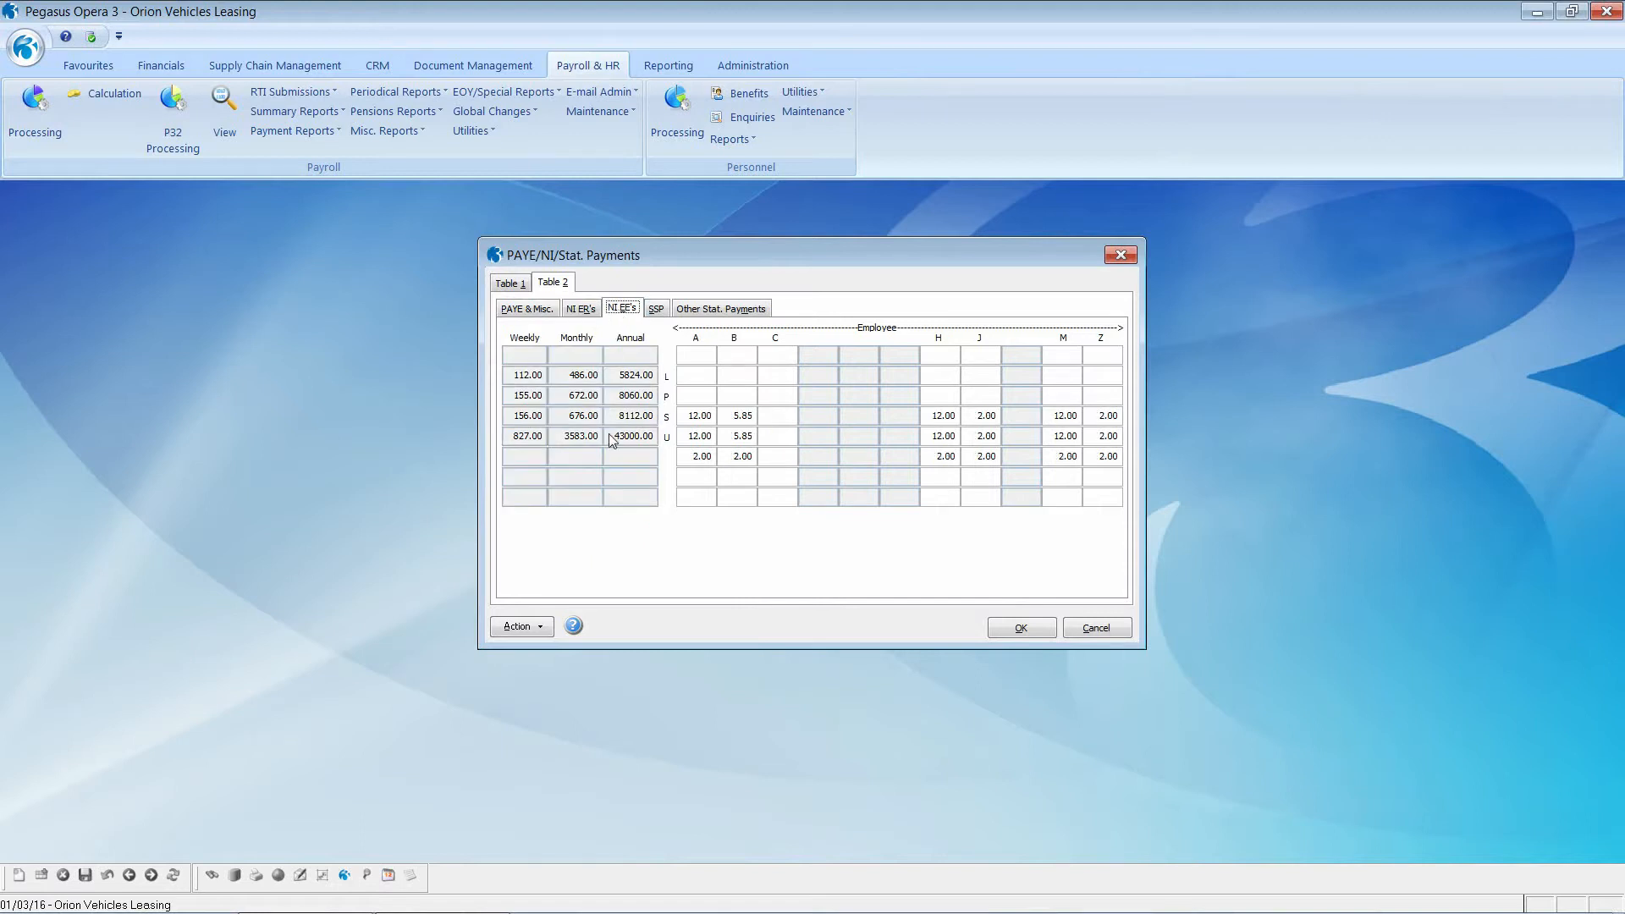
left_click(655, 310)
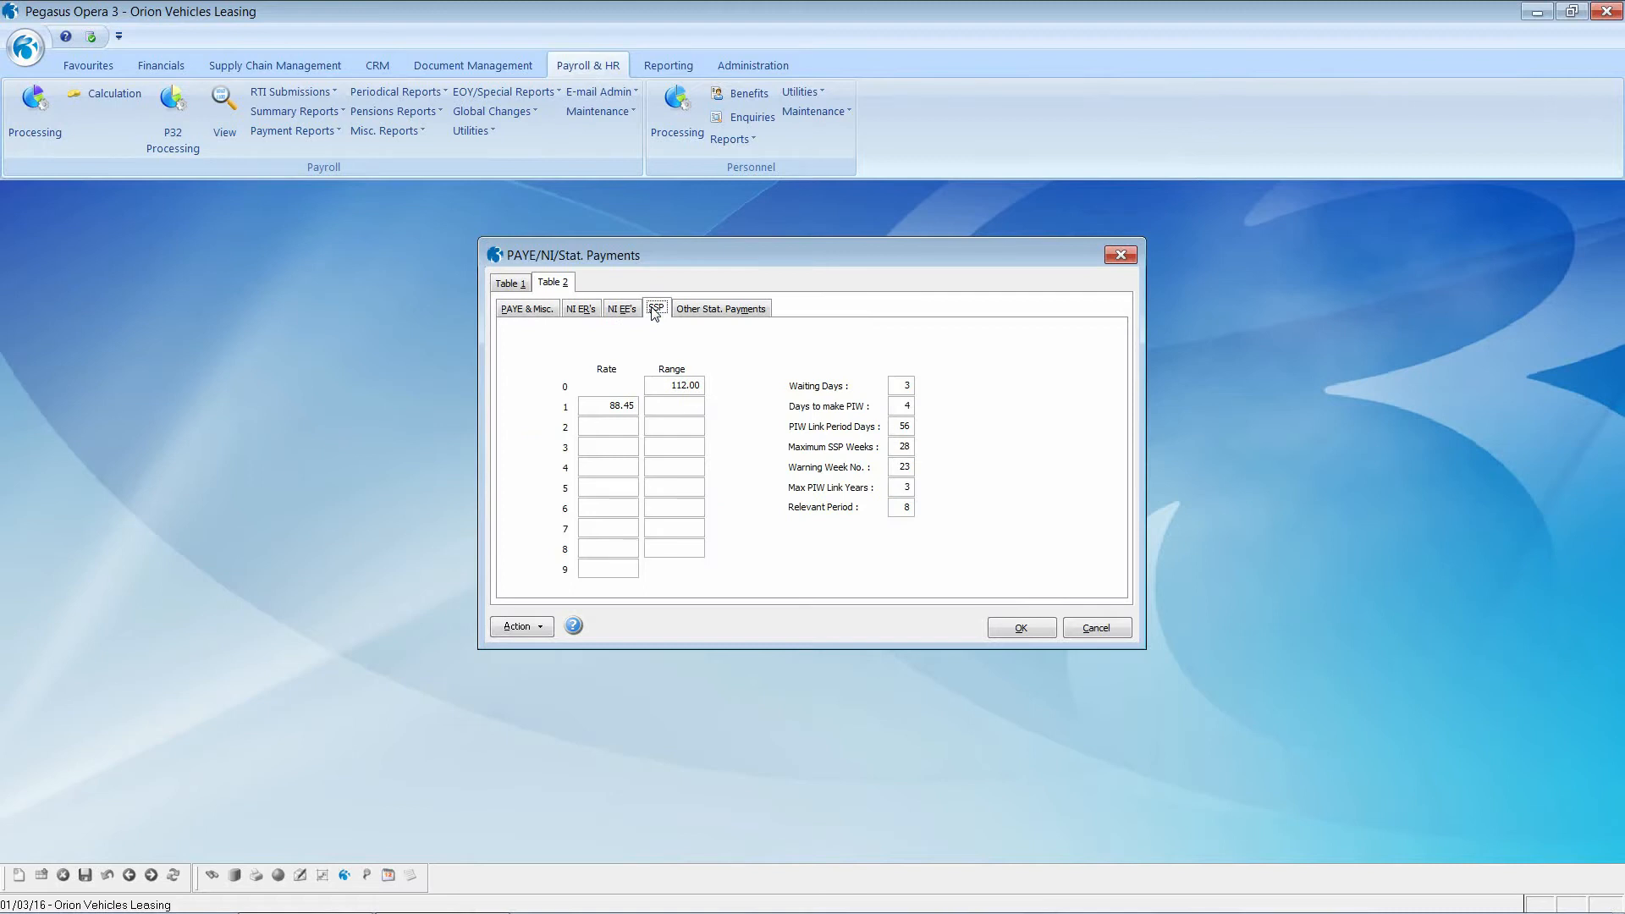
left_click(695, 310)
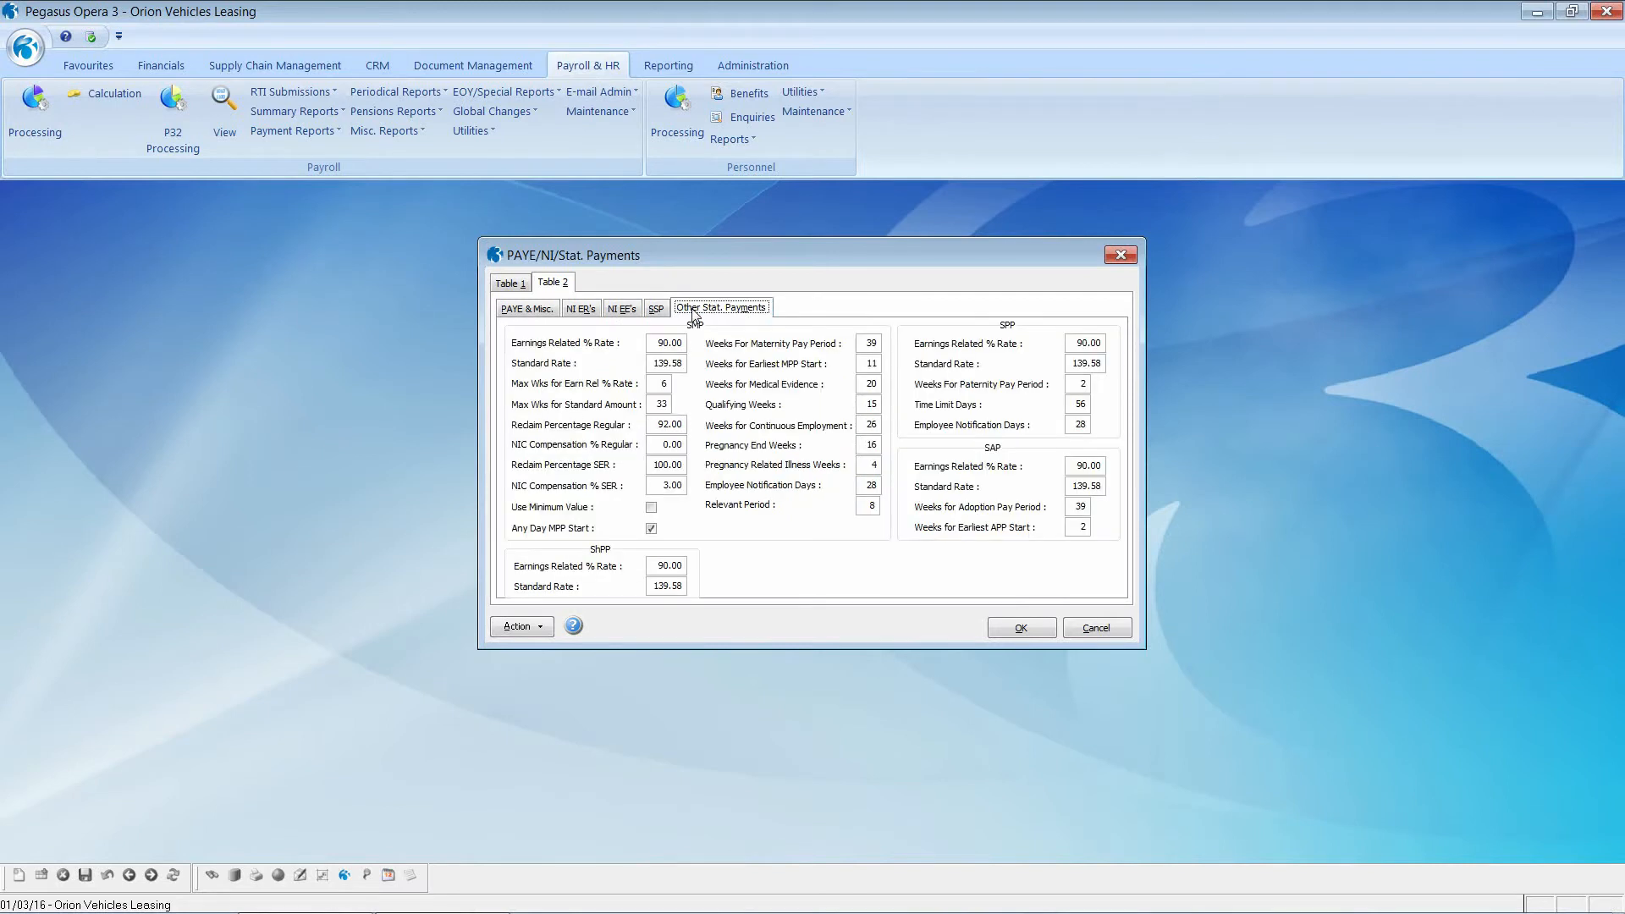
left_click(1096, 628)
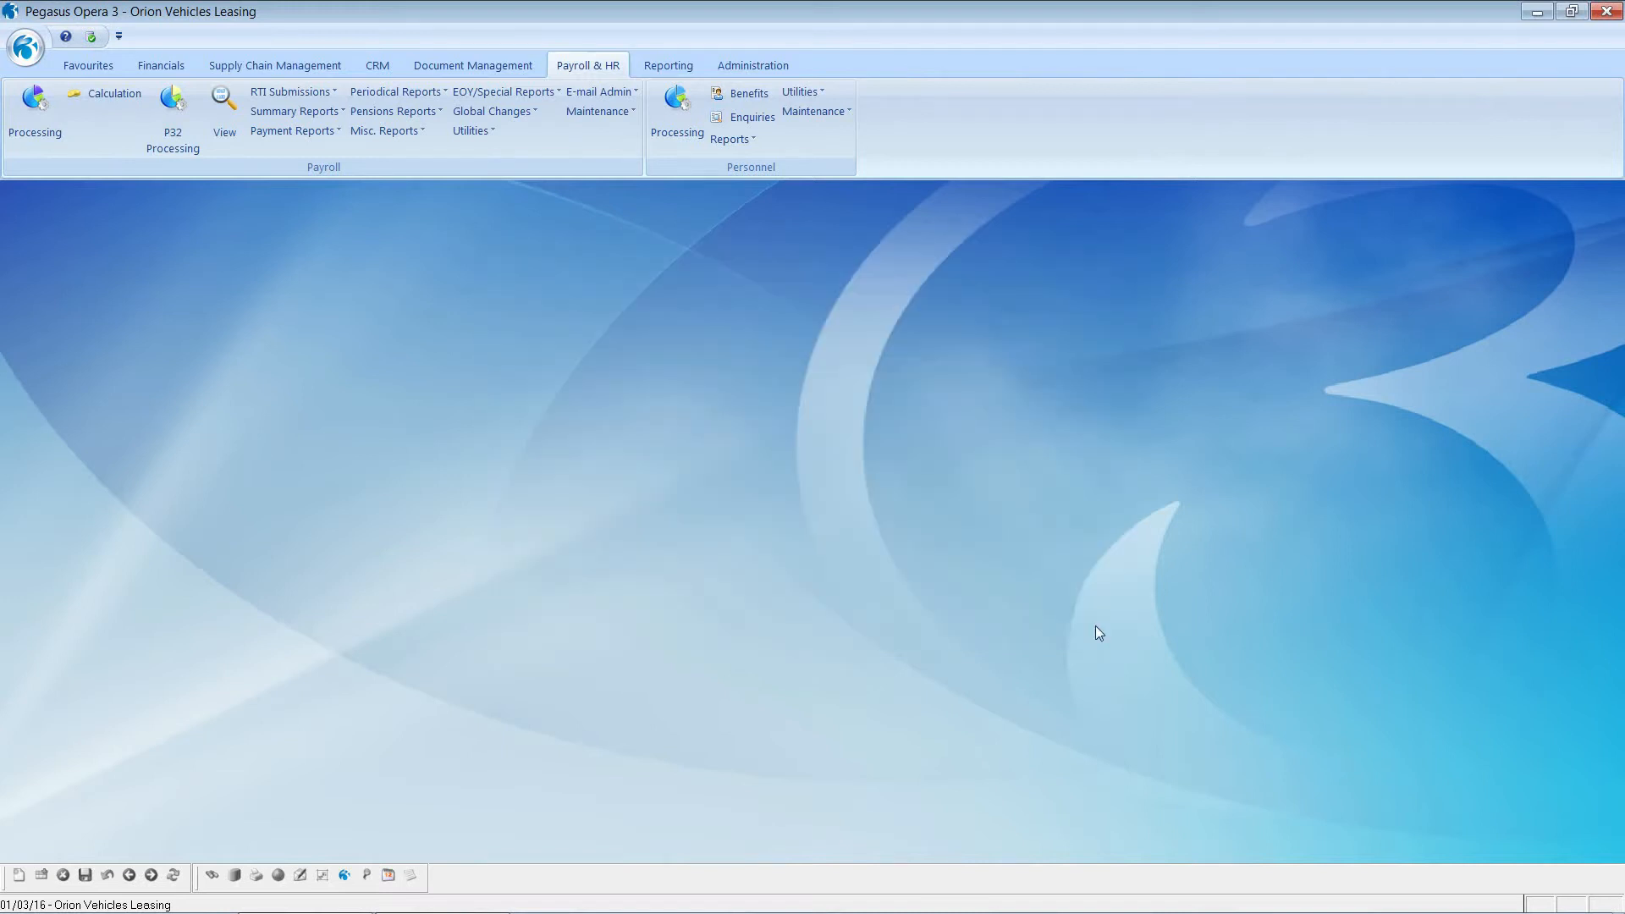
left_click(479, 132)
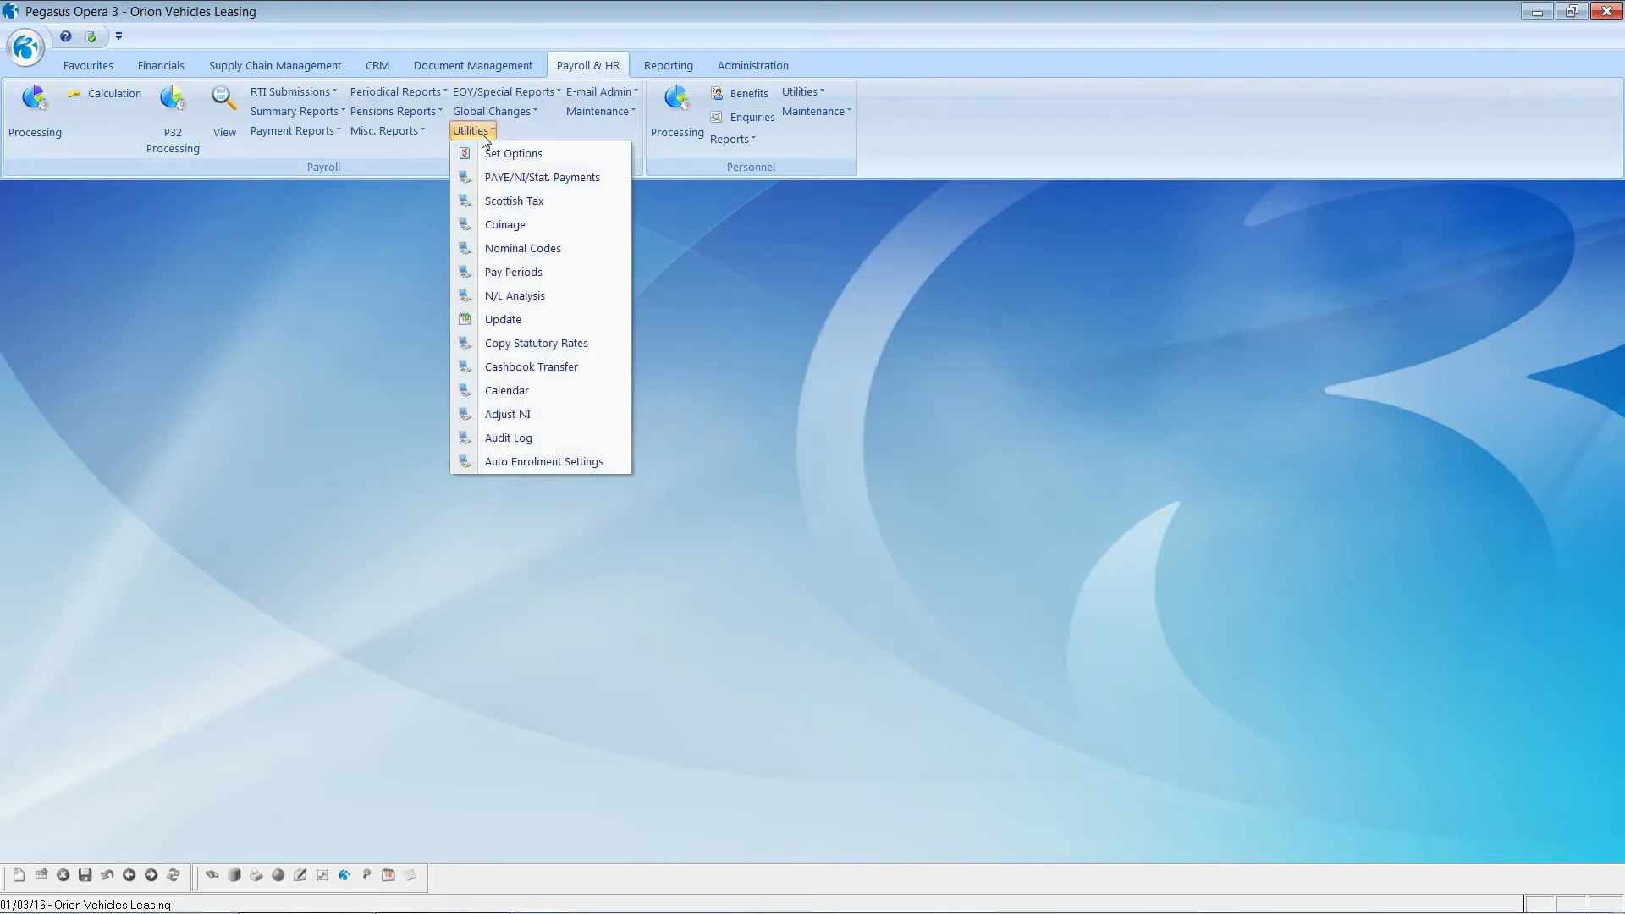
left_click(508, 203)
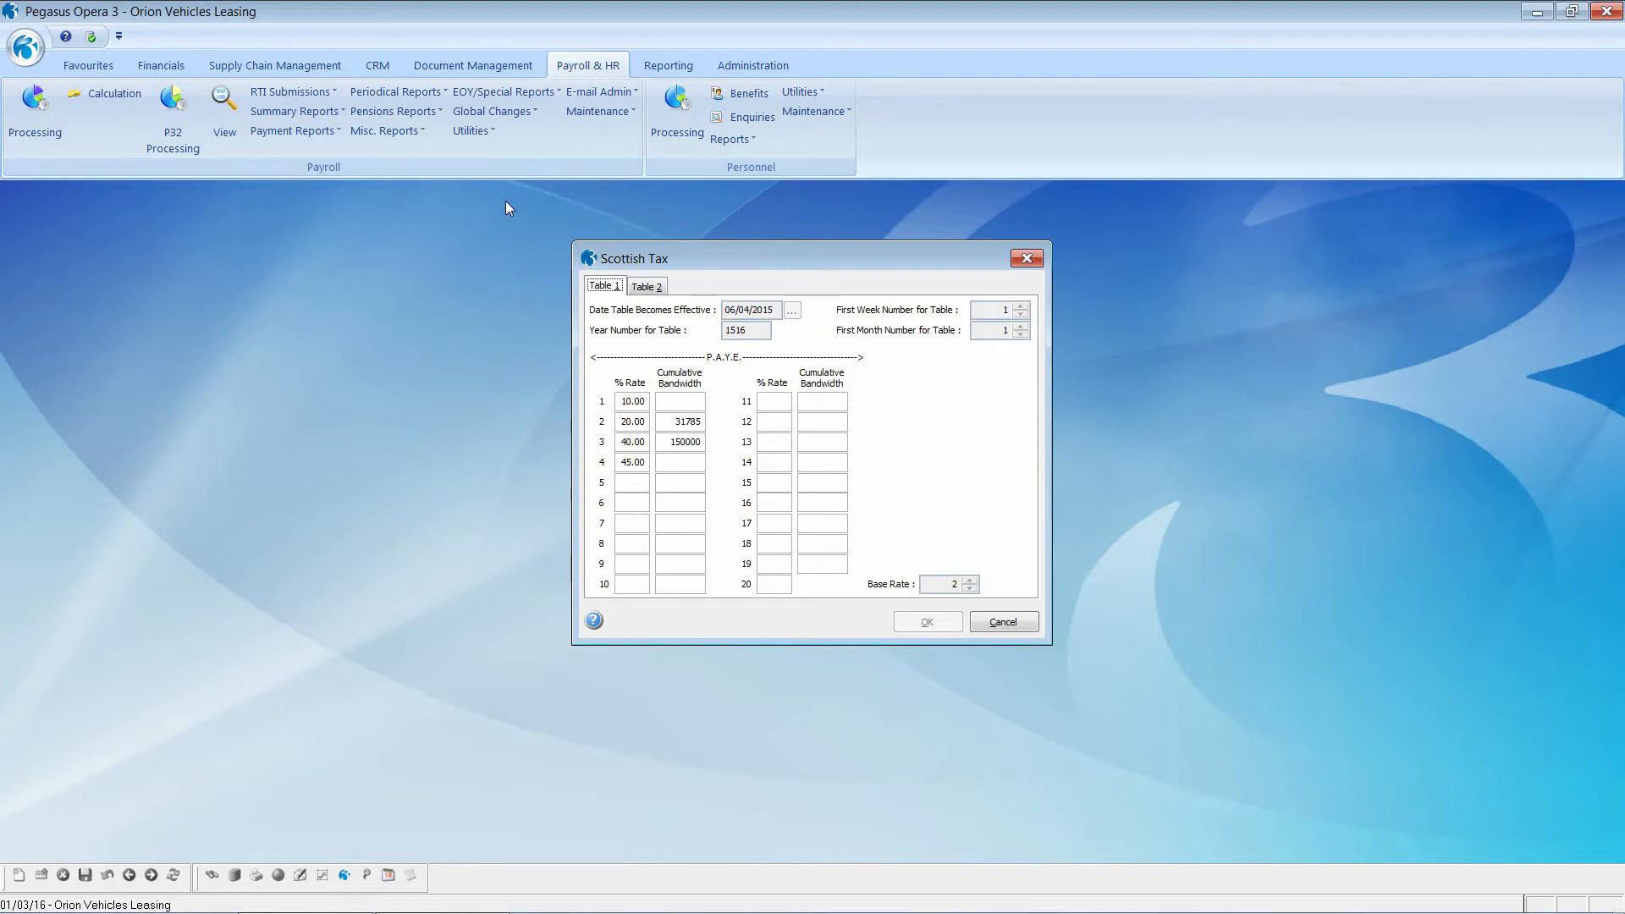
left_click(1003, 622)
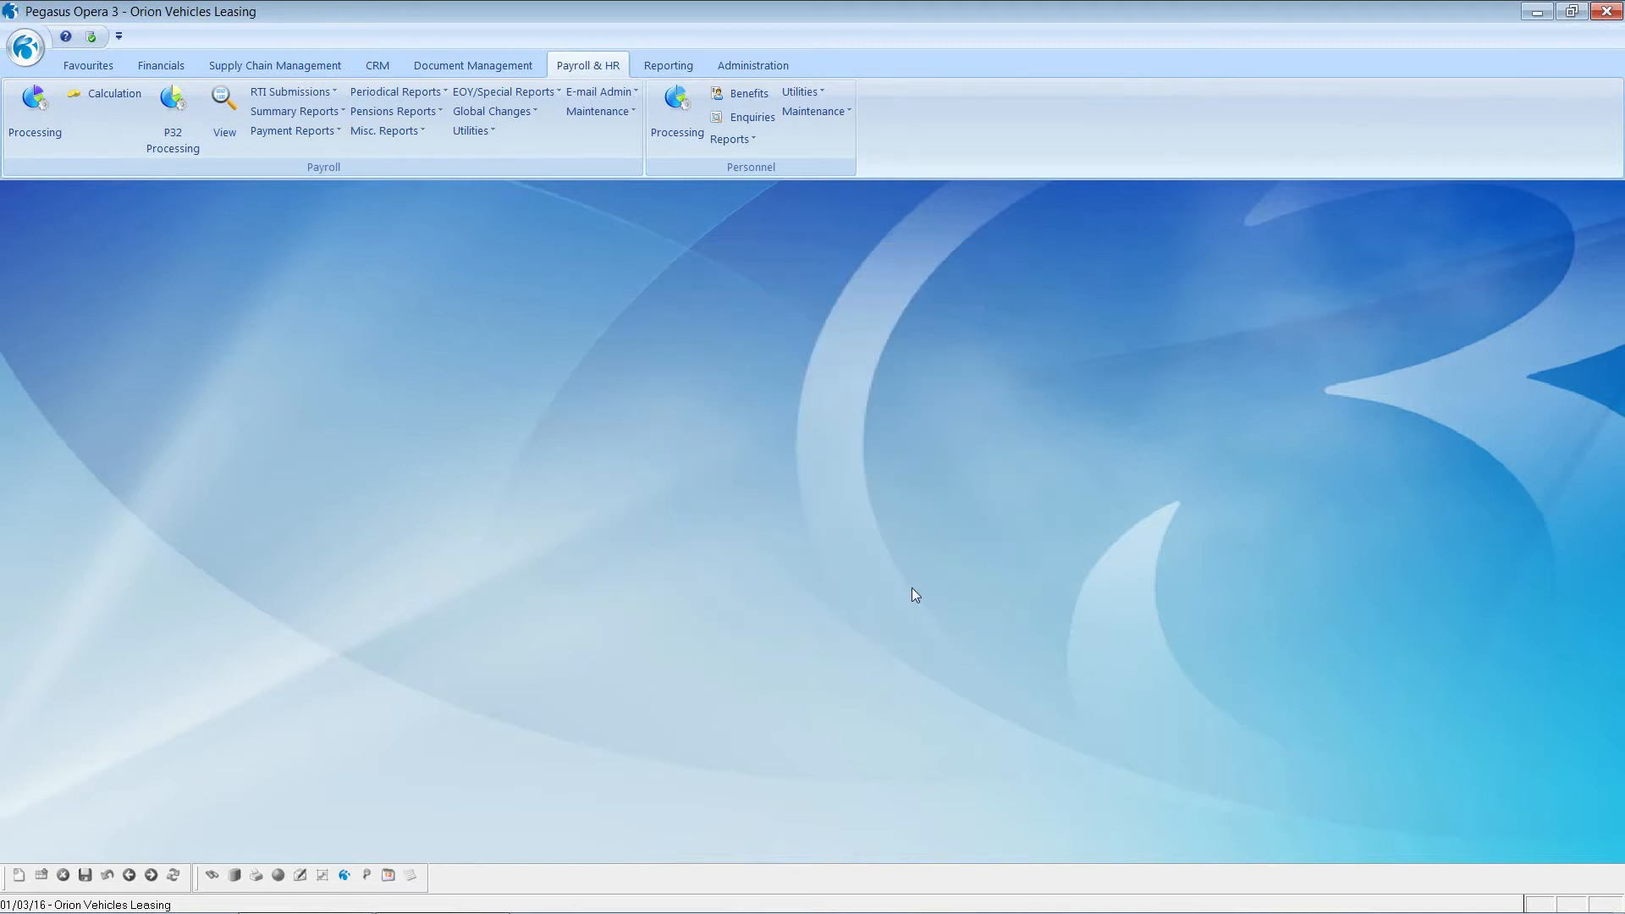
left_click(471, 132)
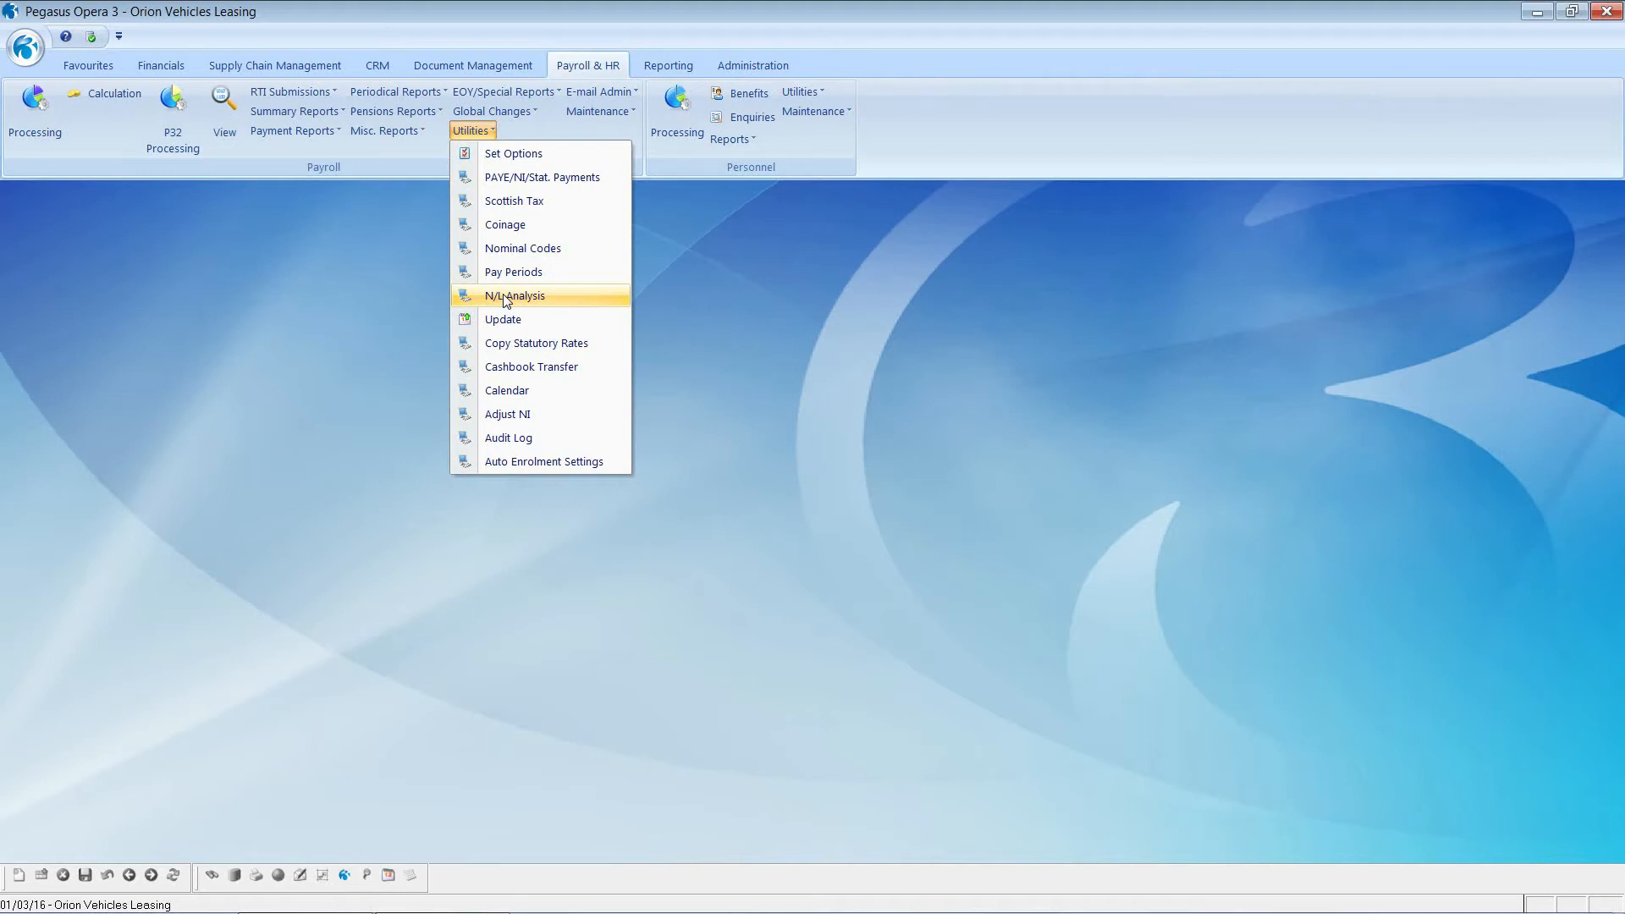
left_click(506, 296)
left_click(609, 115)
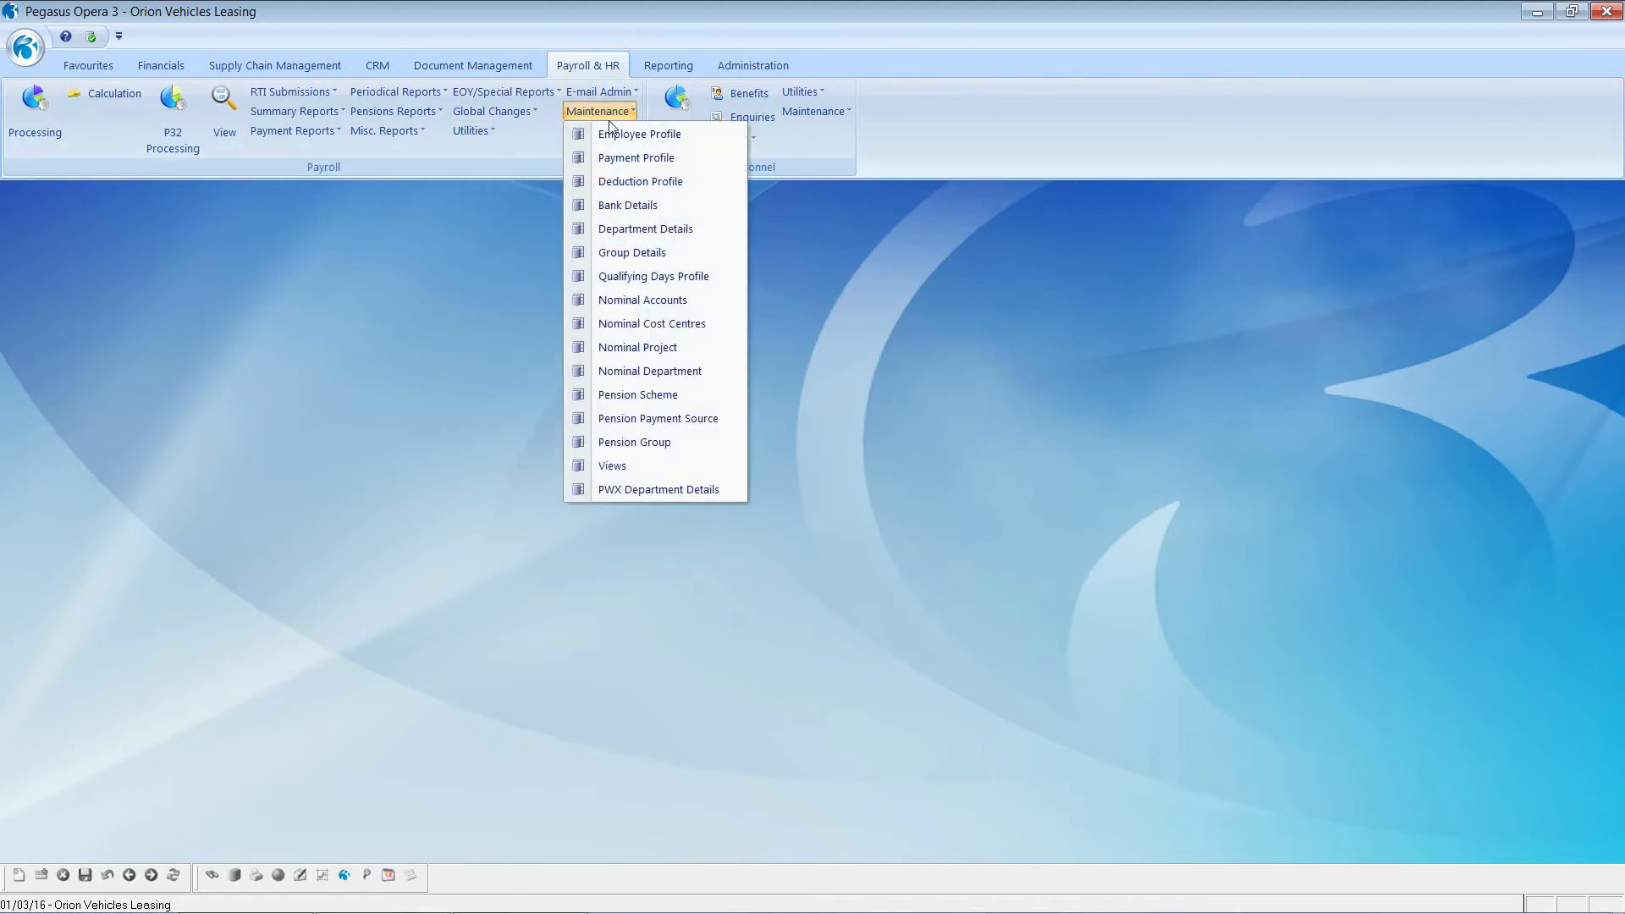
left_click(615, 157)
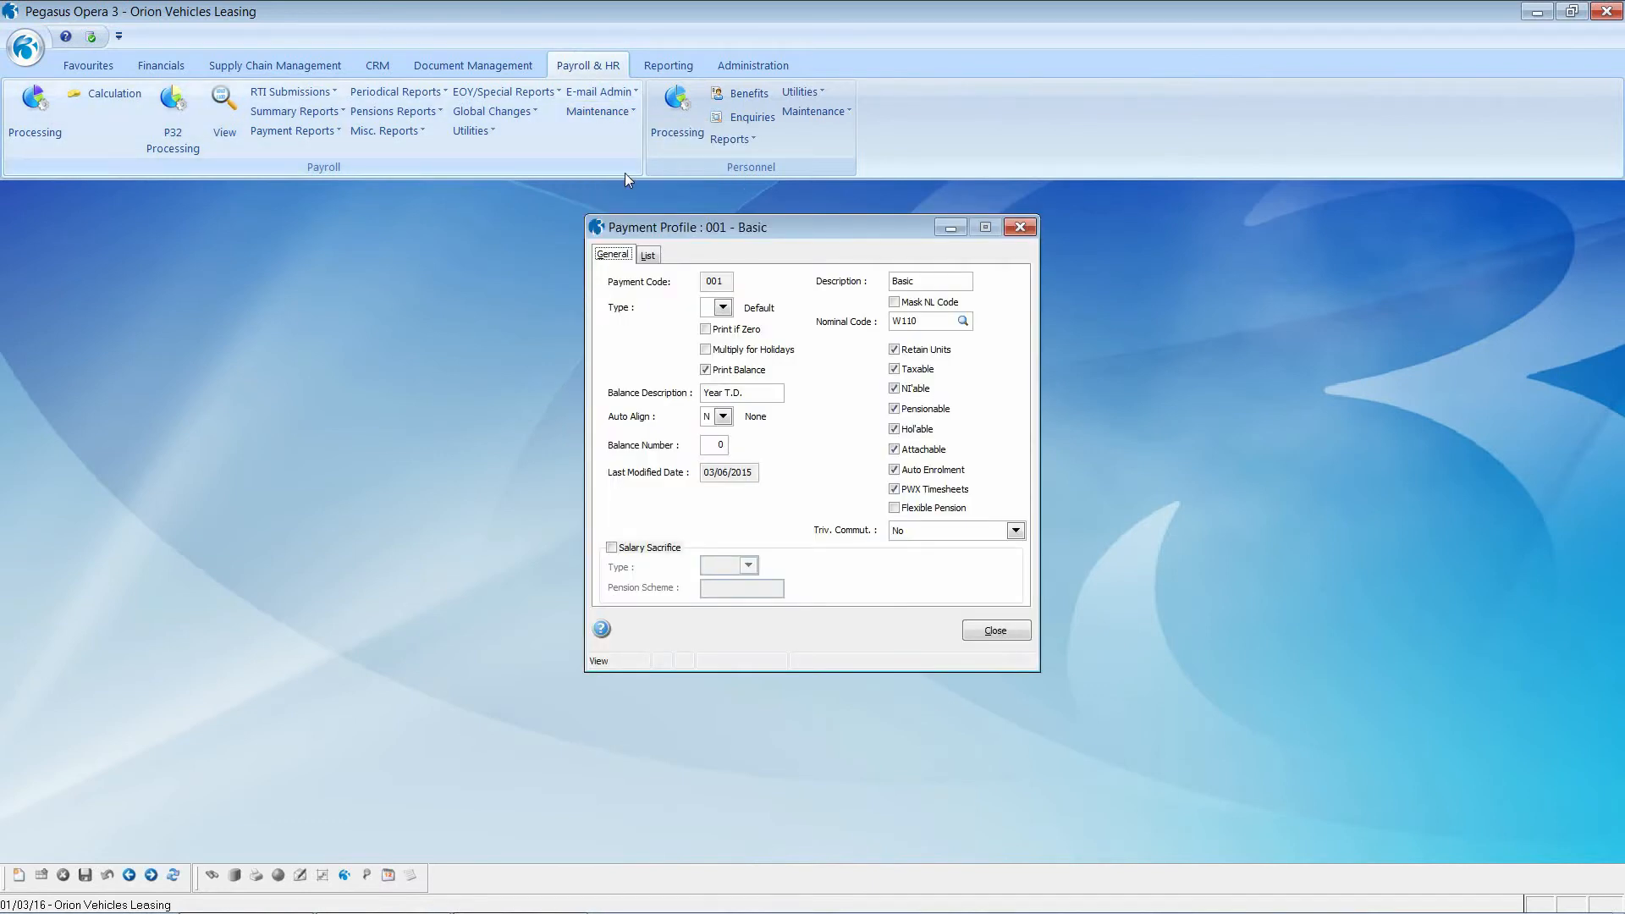
left_click(651, 262)
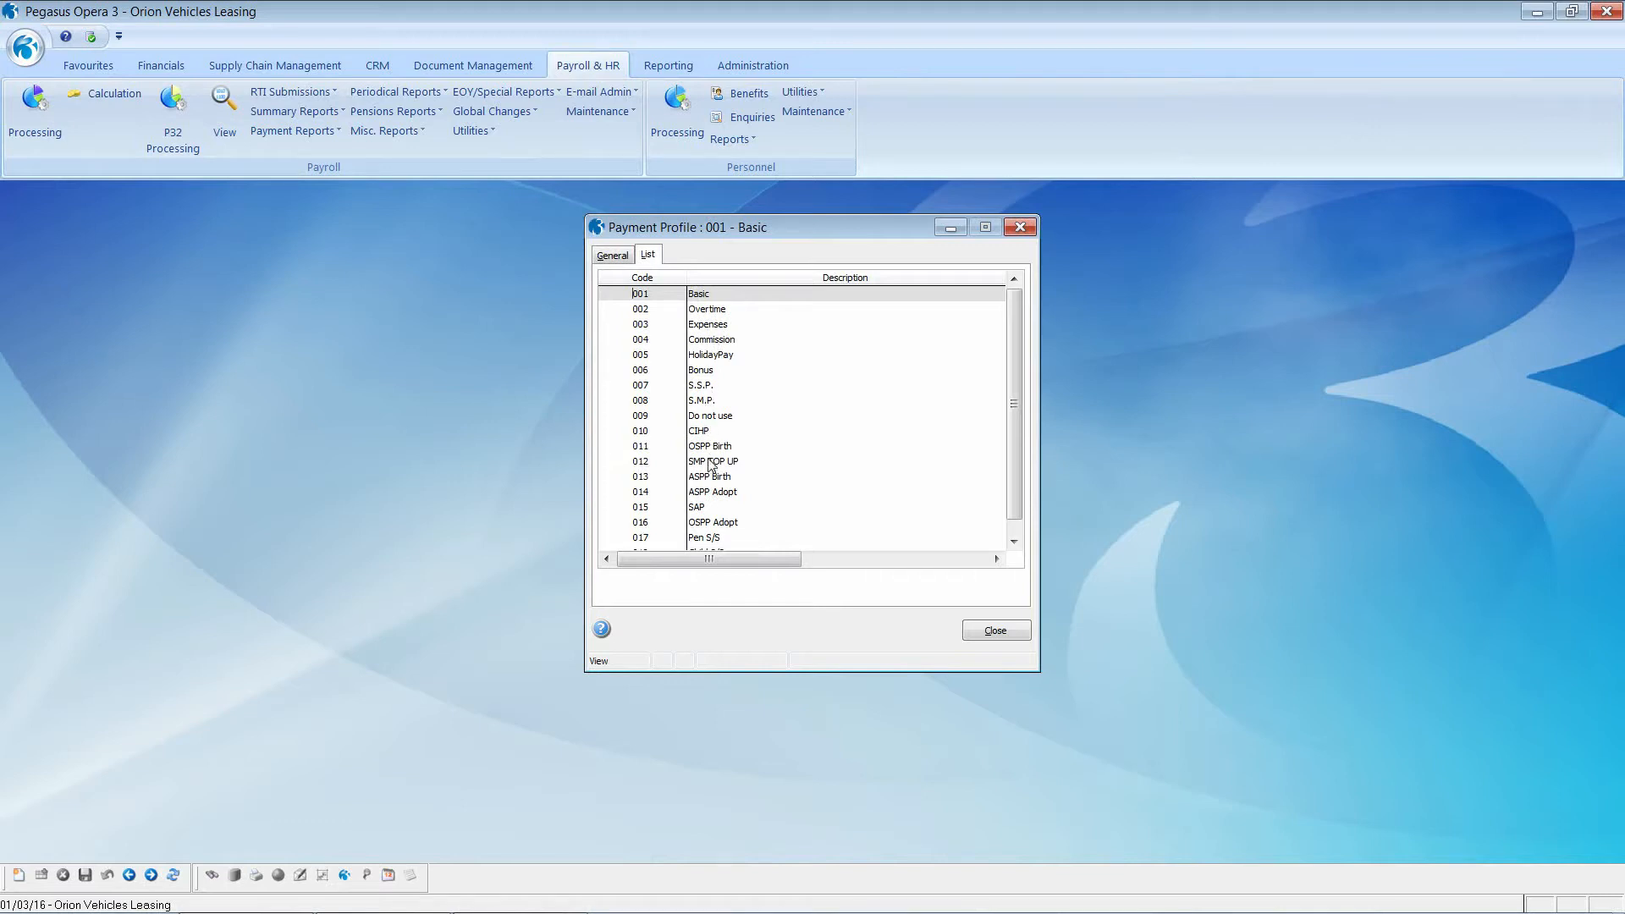
double_click(704, 297)
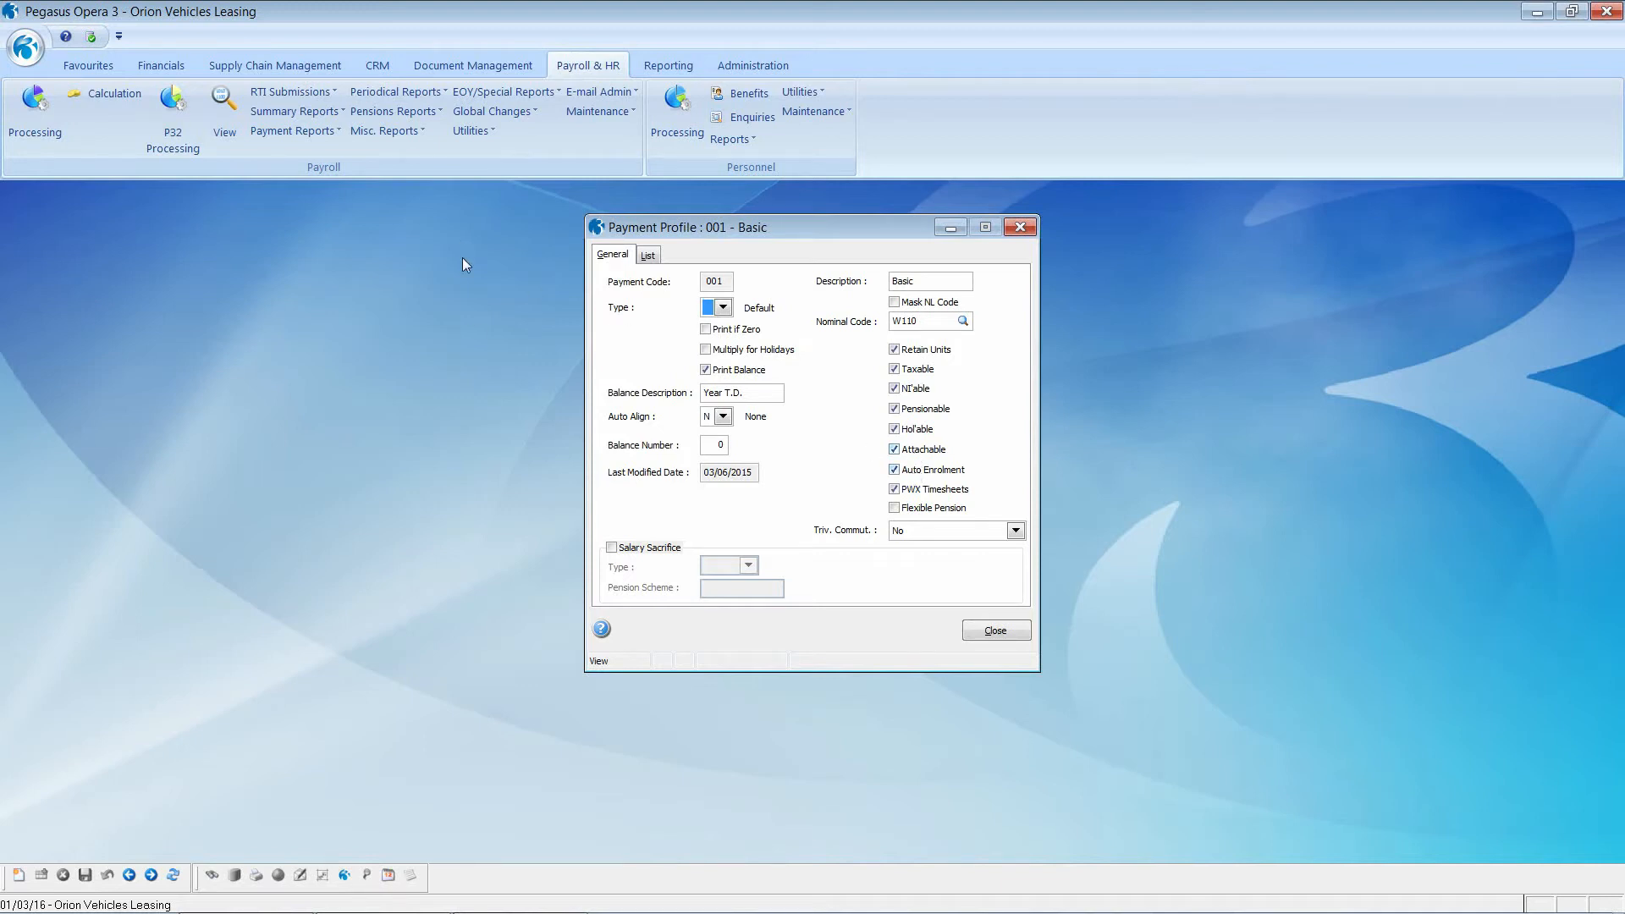
left_click(152, 875)
left_click(986, 633)
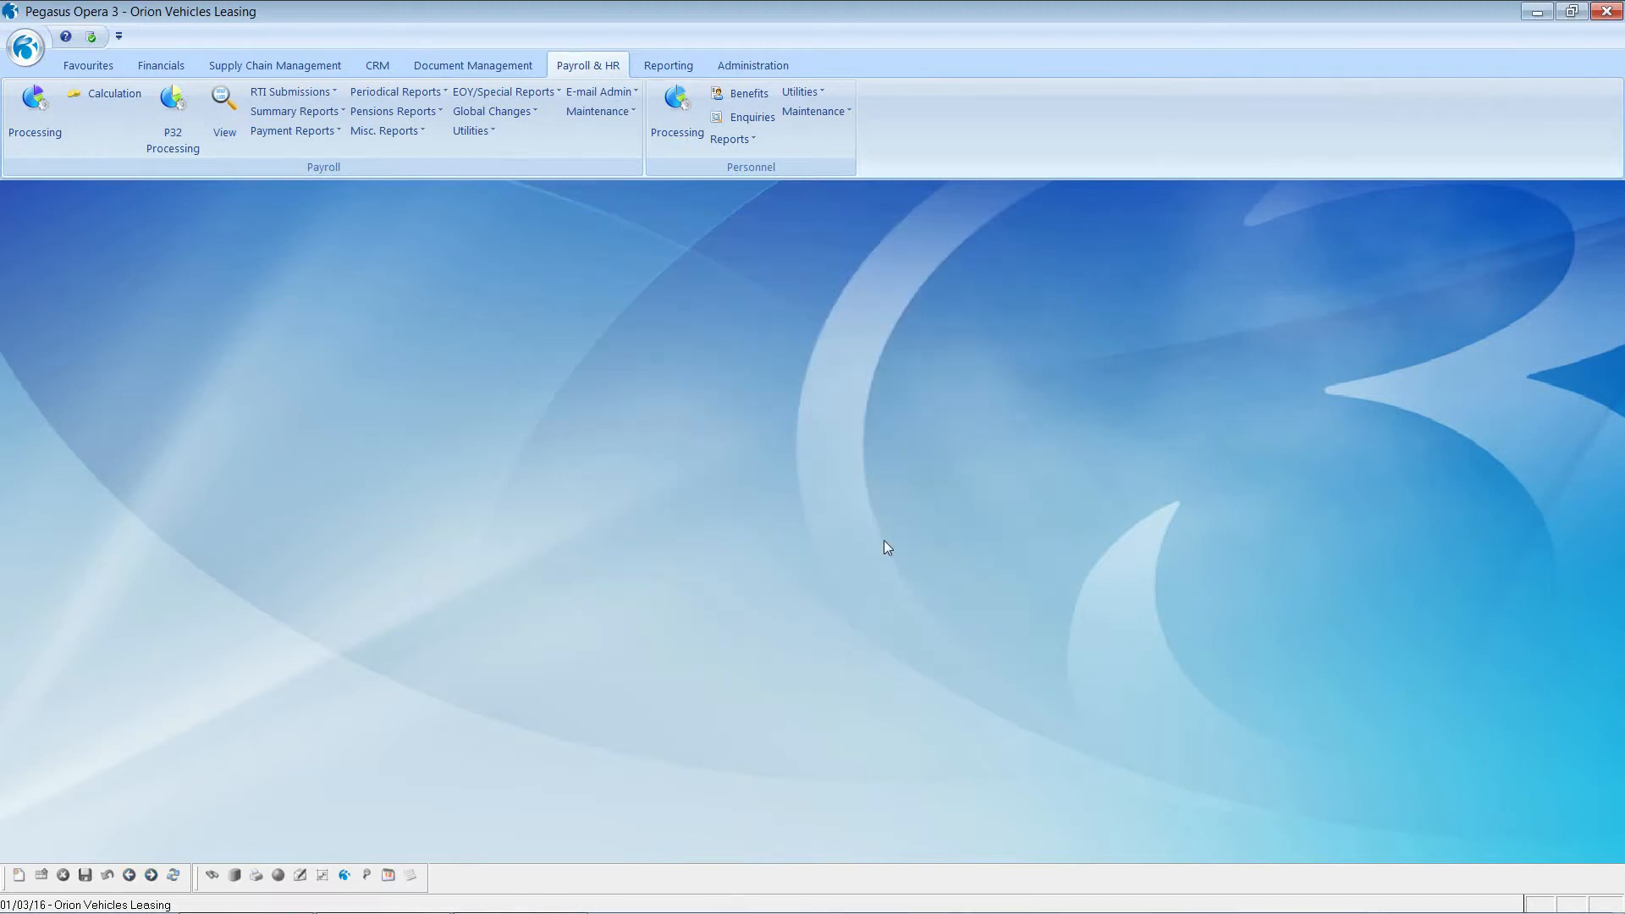
left_click(612, 116)
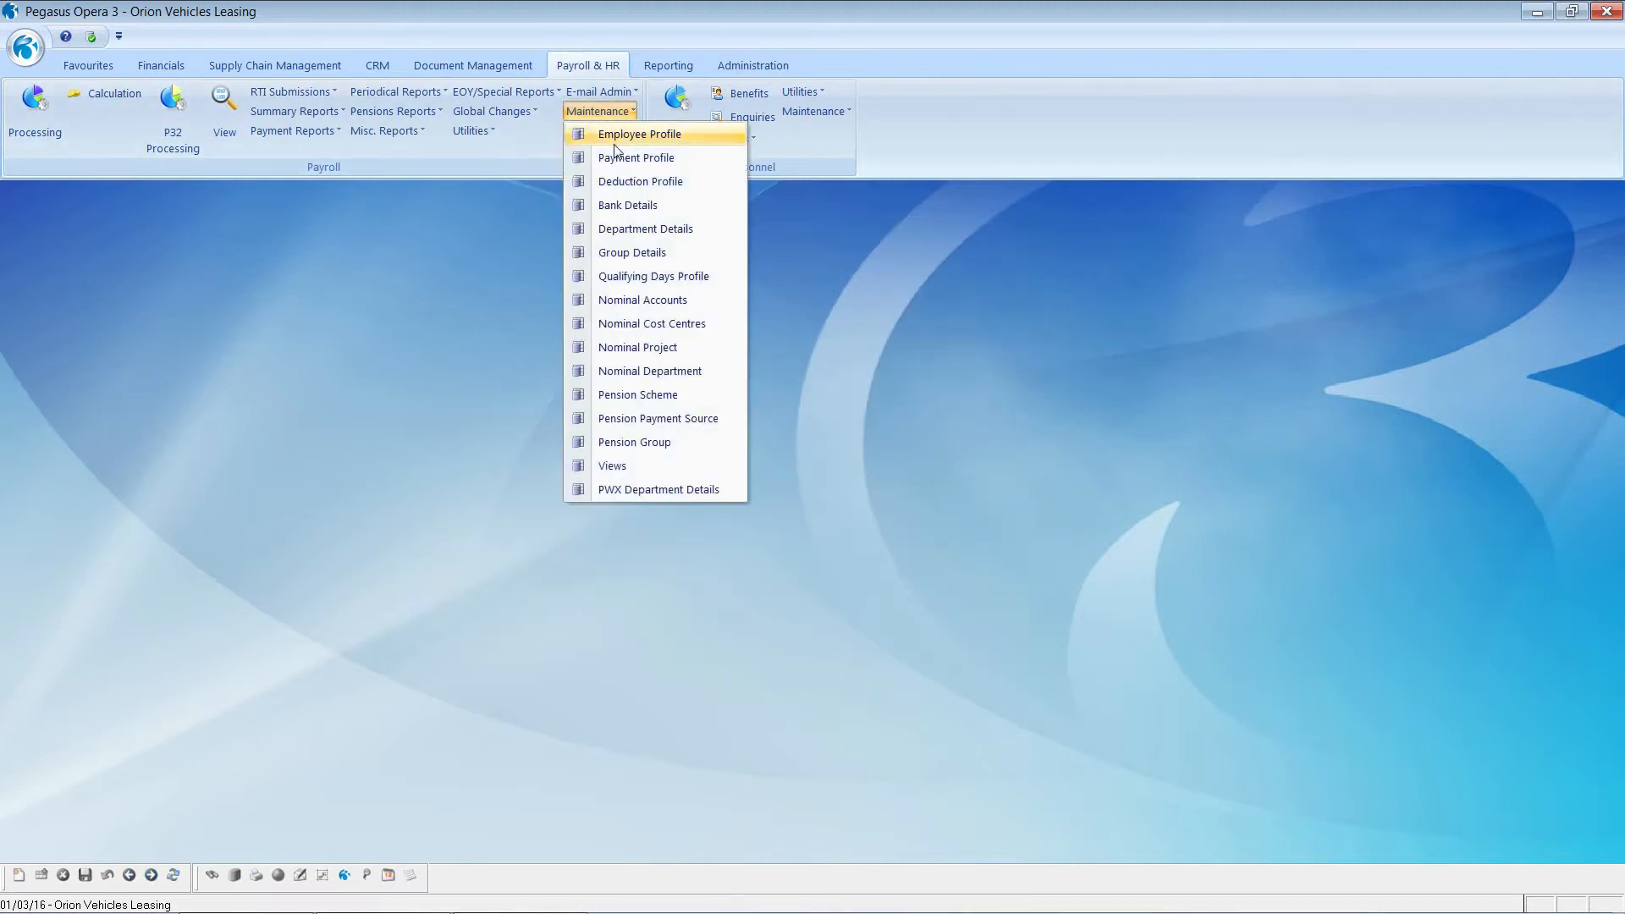
left_click(637, 185)
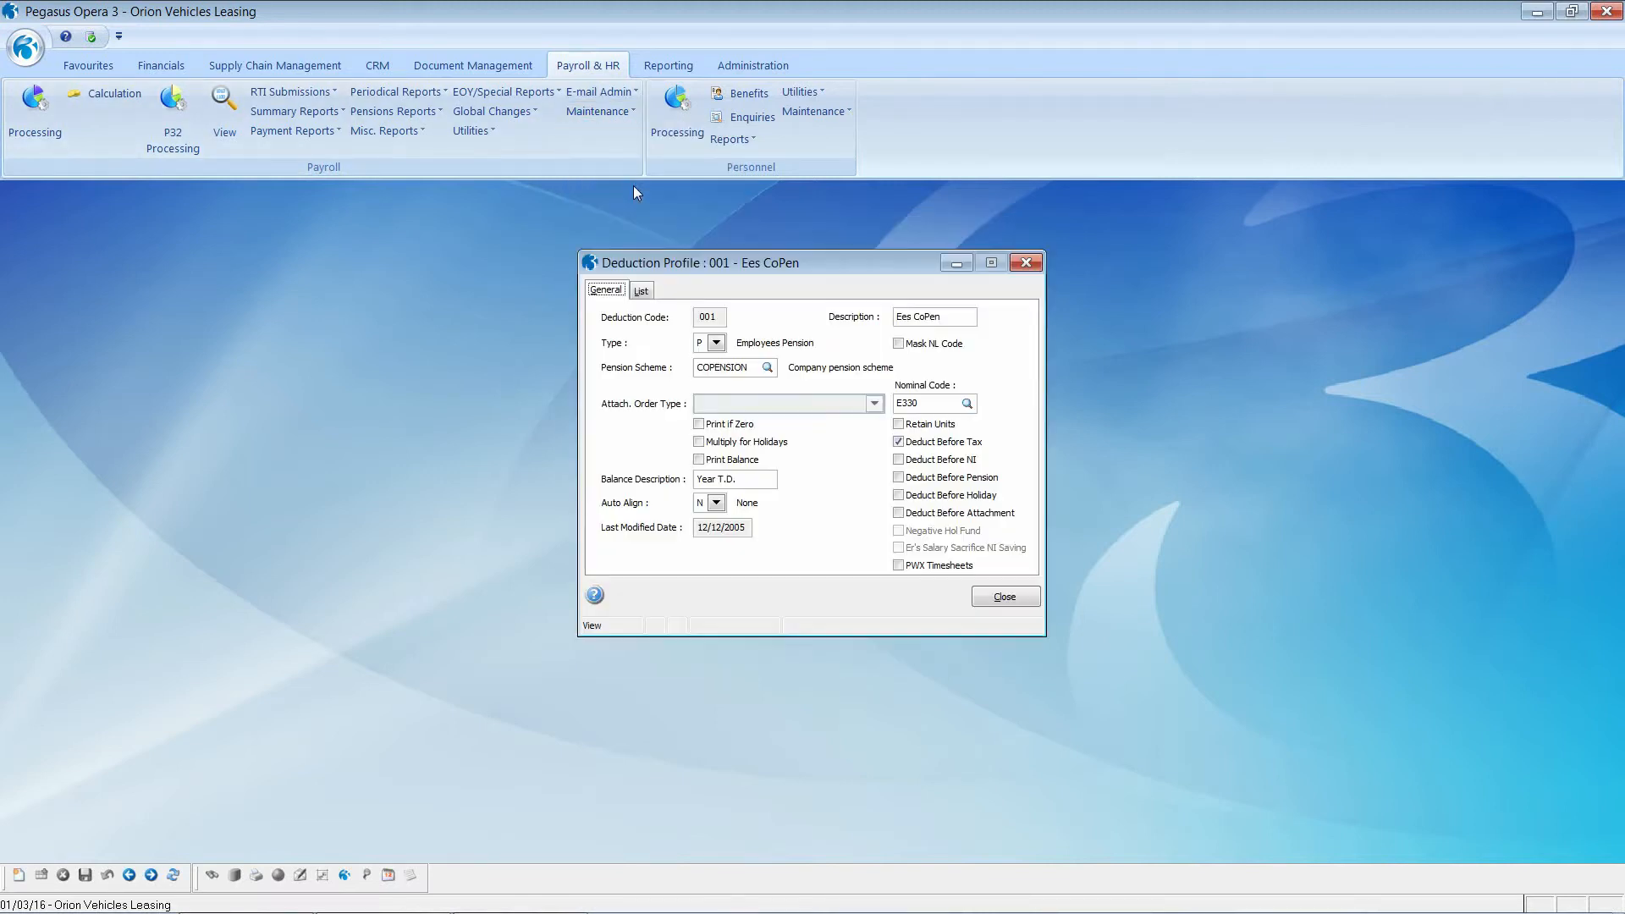
left_click(646, 298)
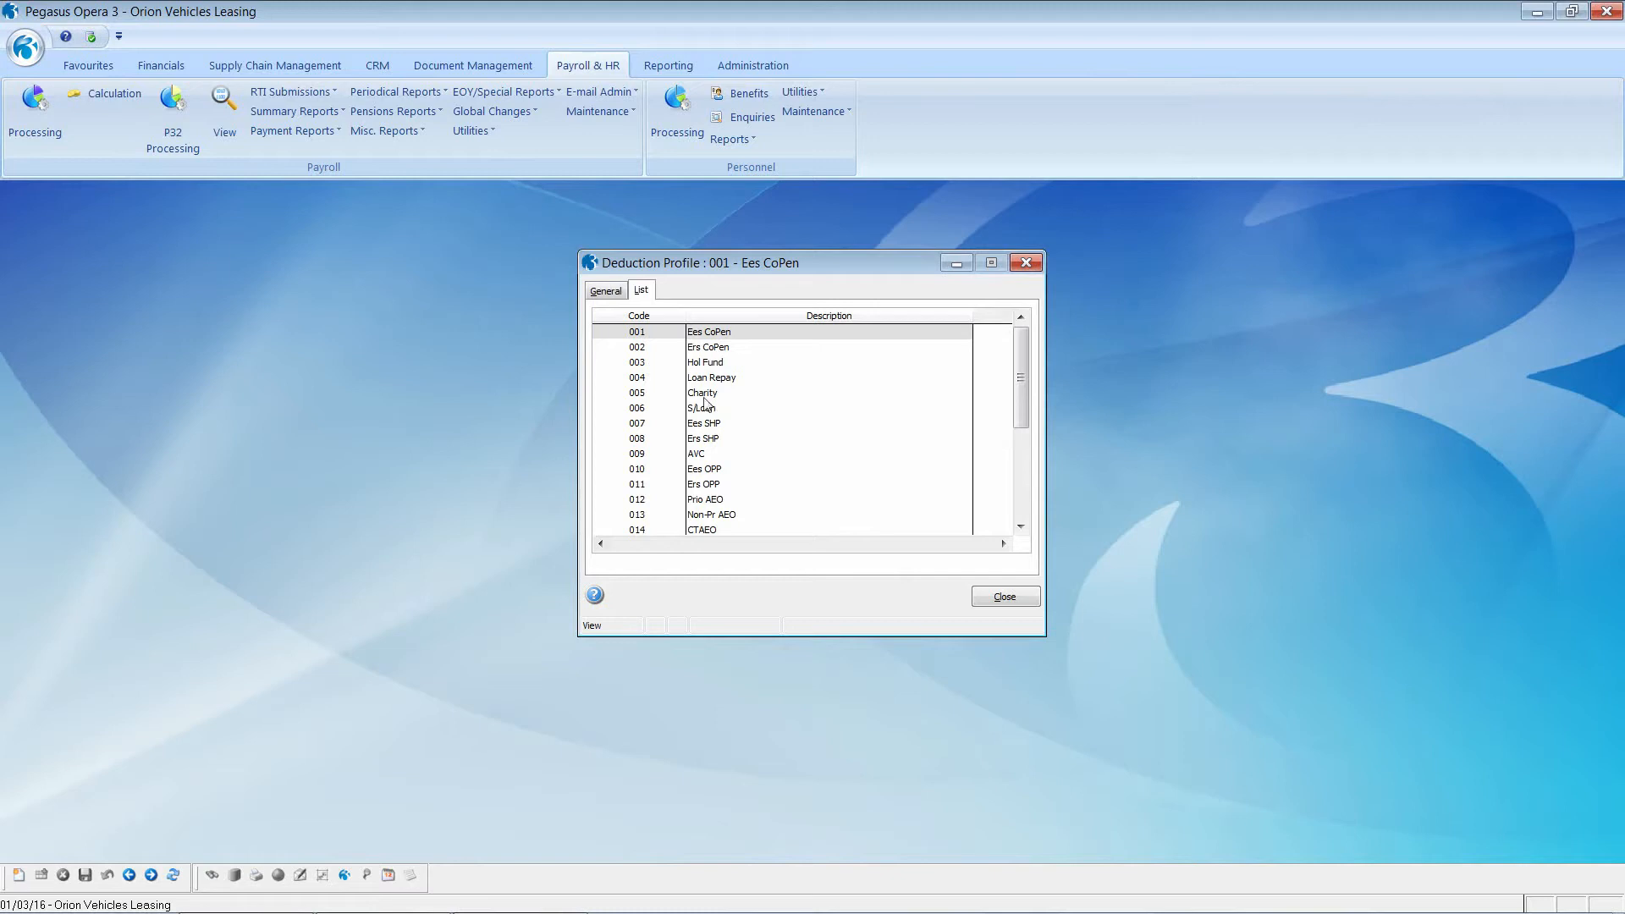
double_click(642, 335)
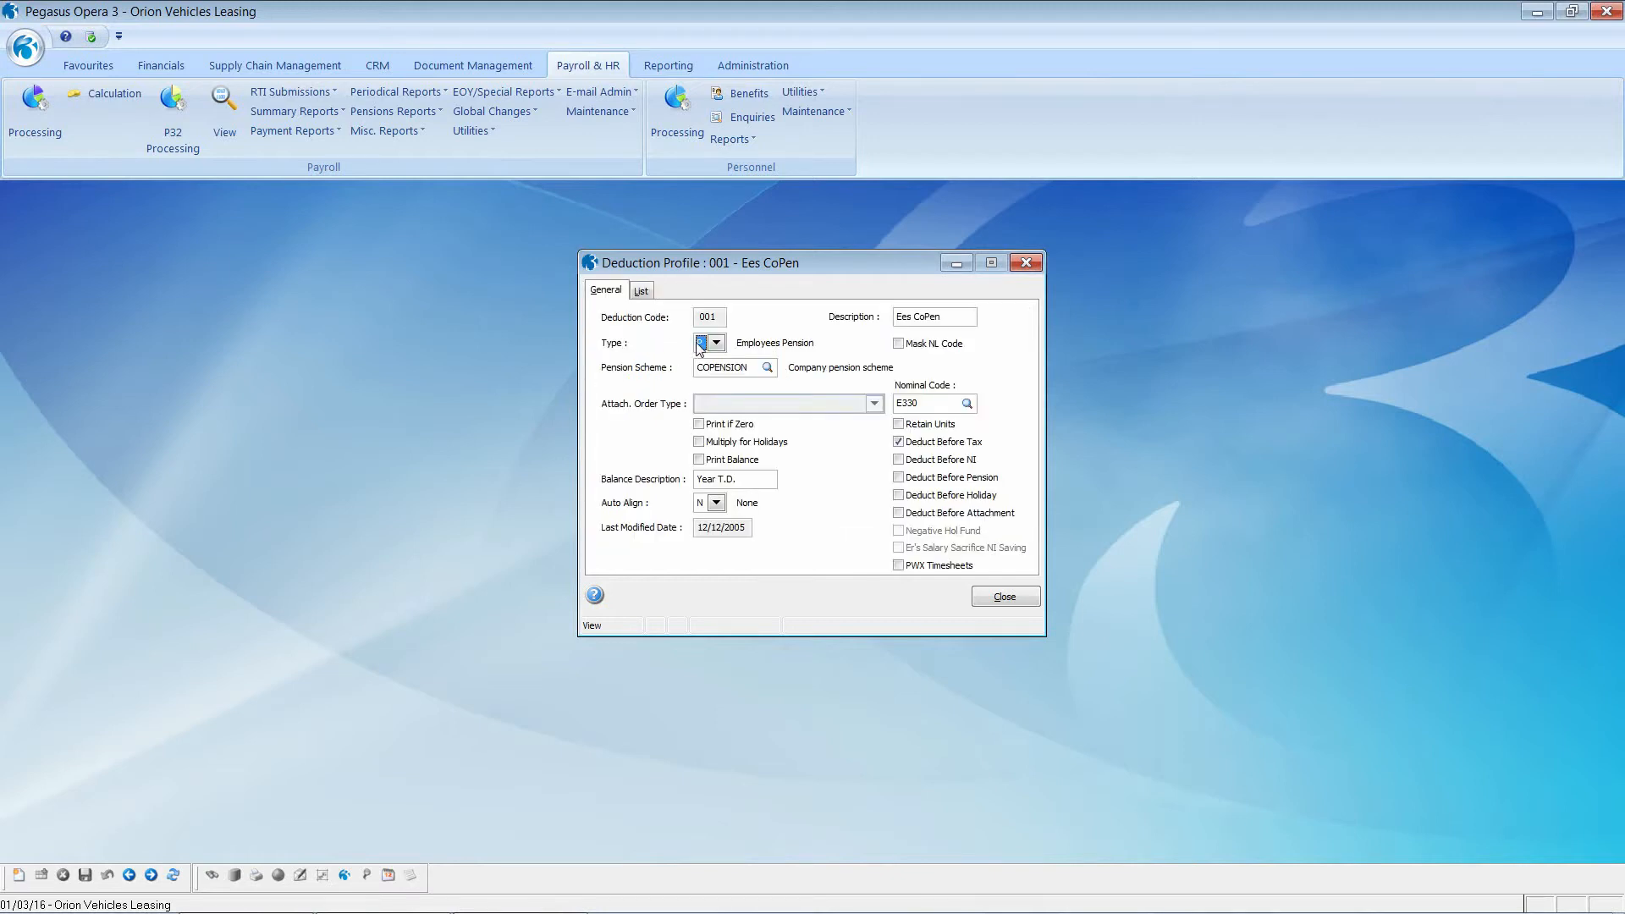
left_click(717, 344)
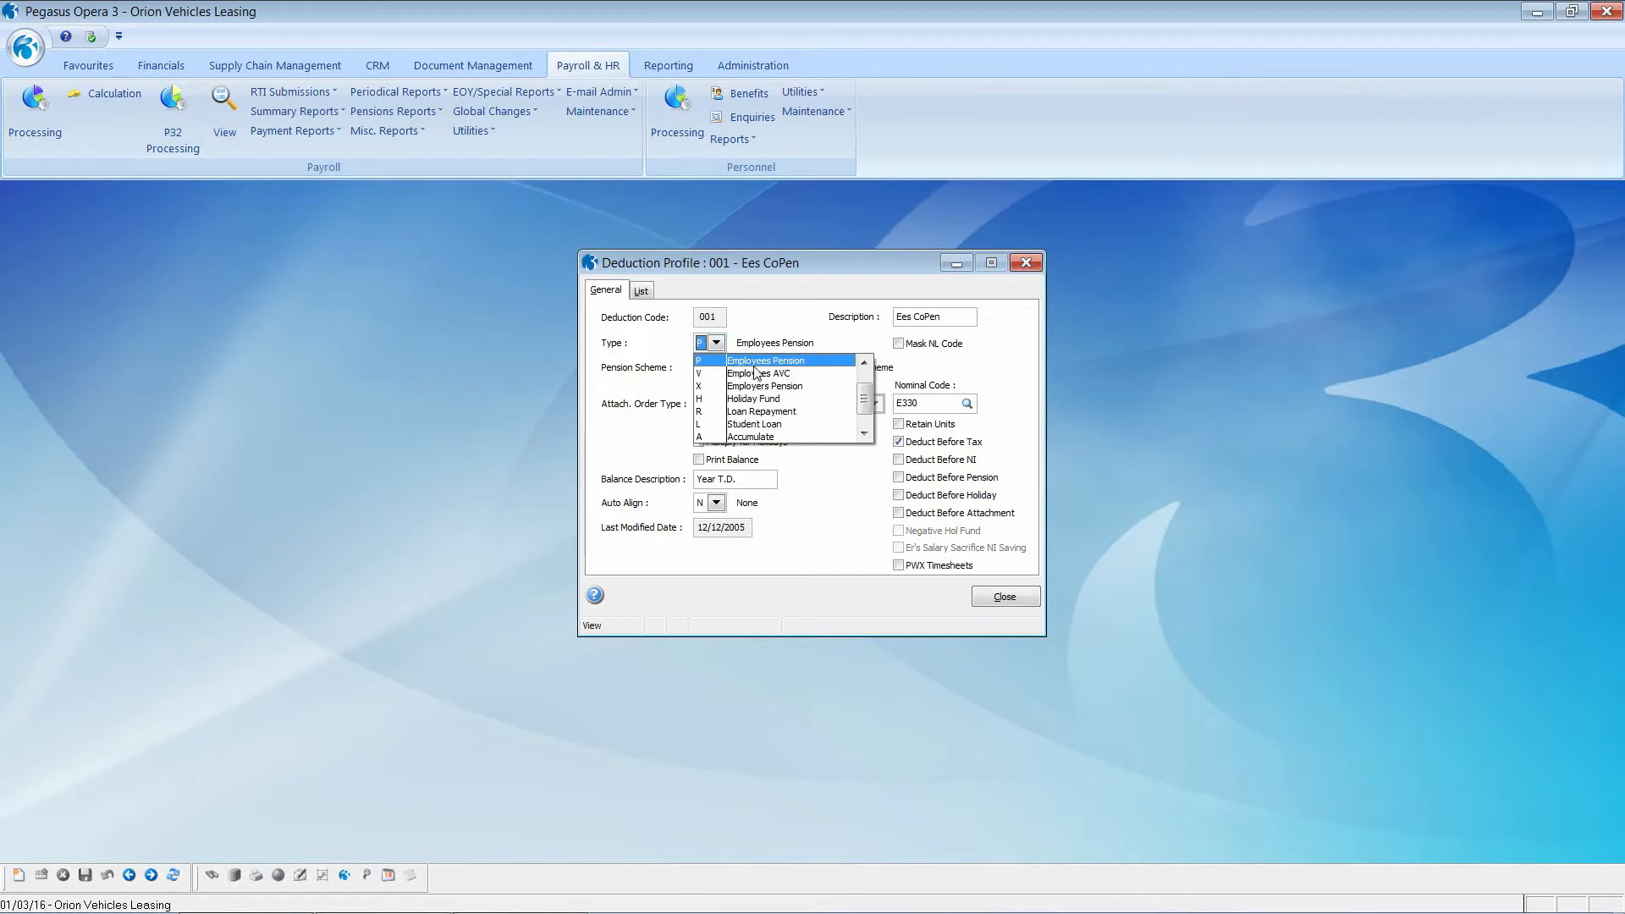
left_click(717, 346)
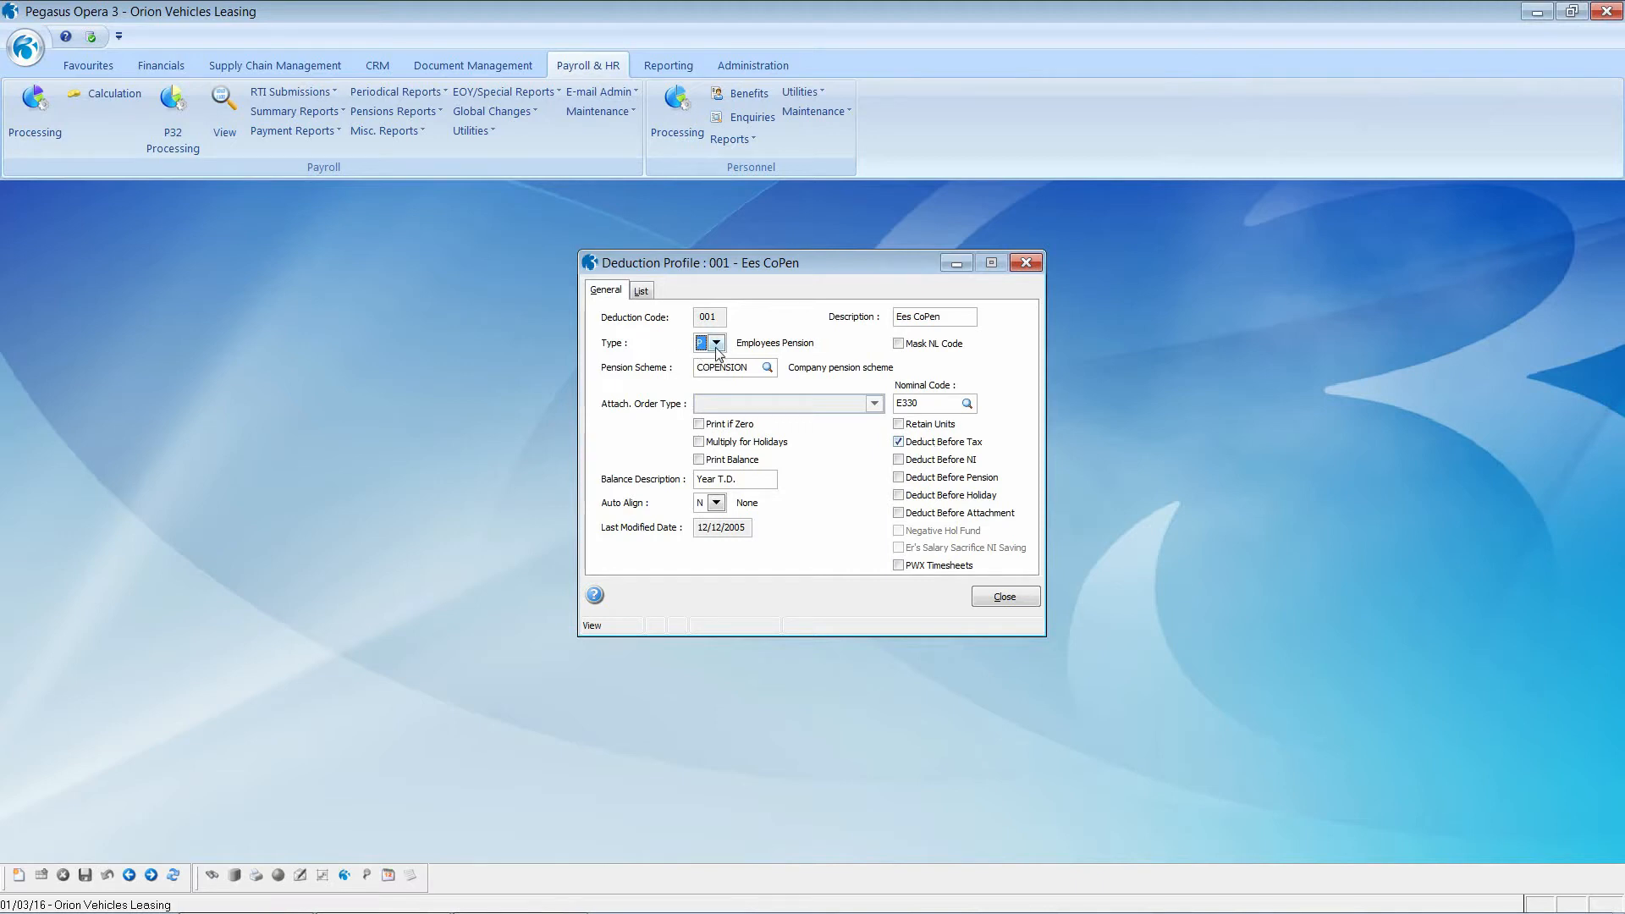
left_click(646, 293)
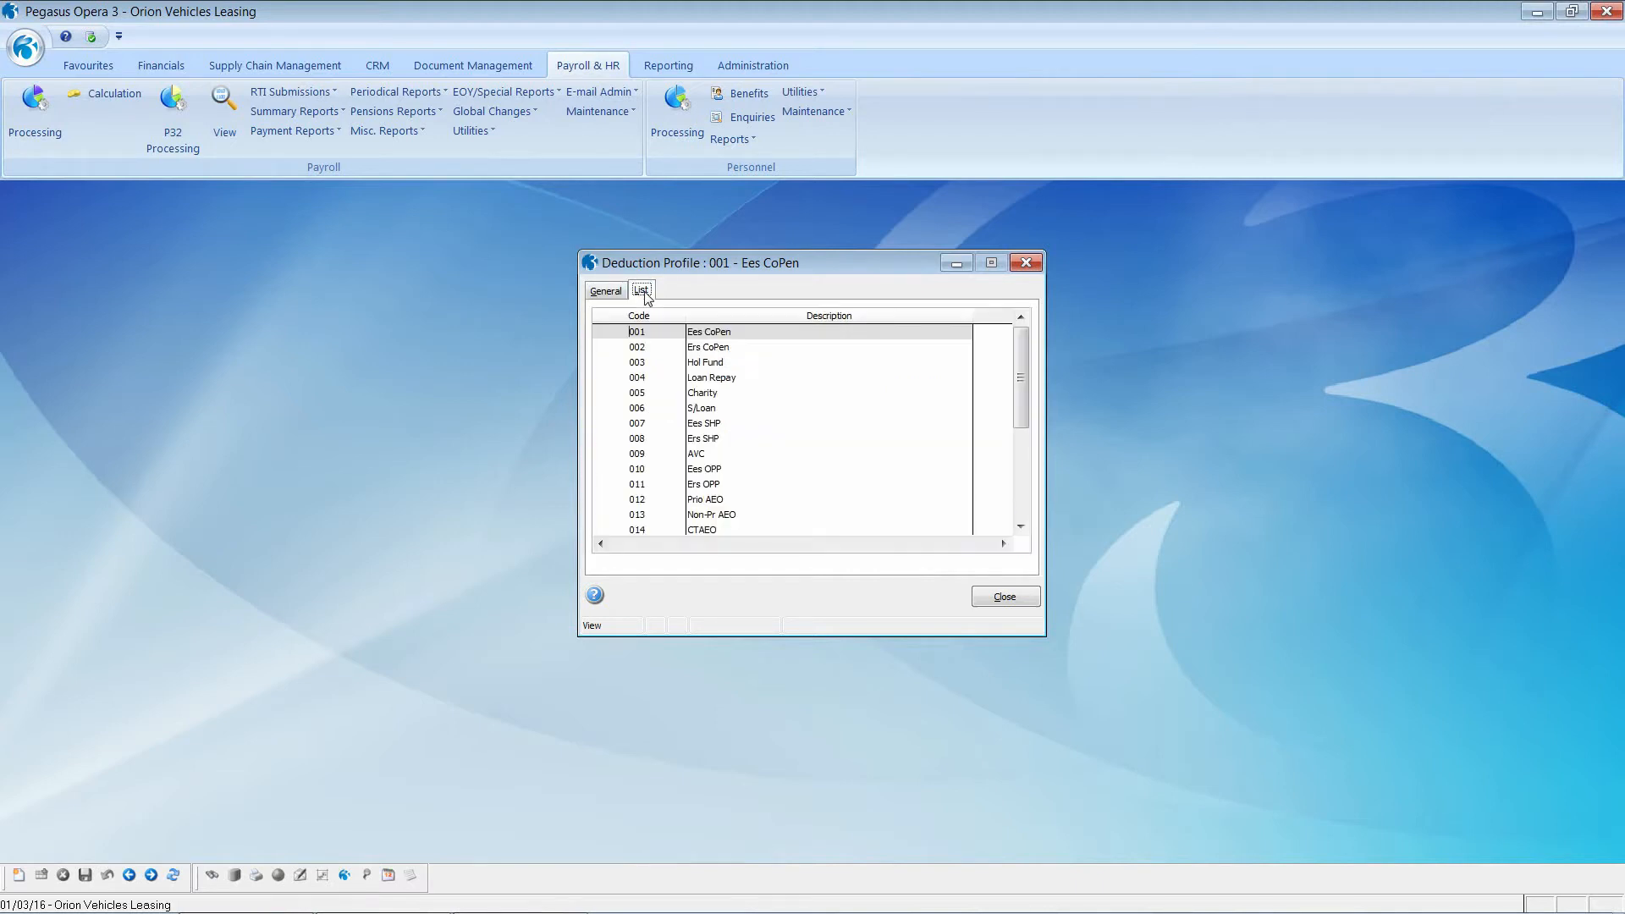
double_click(702, 531)
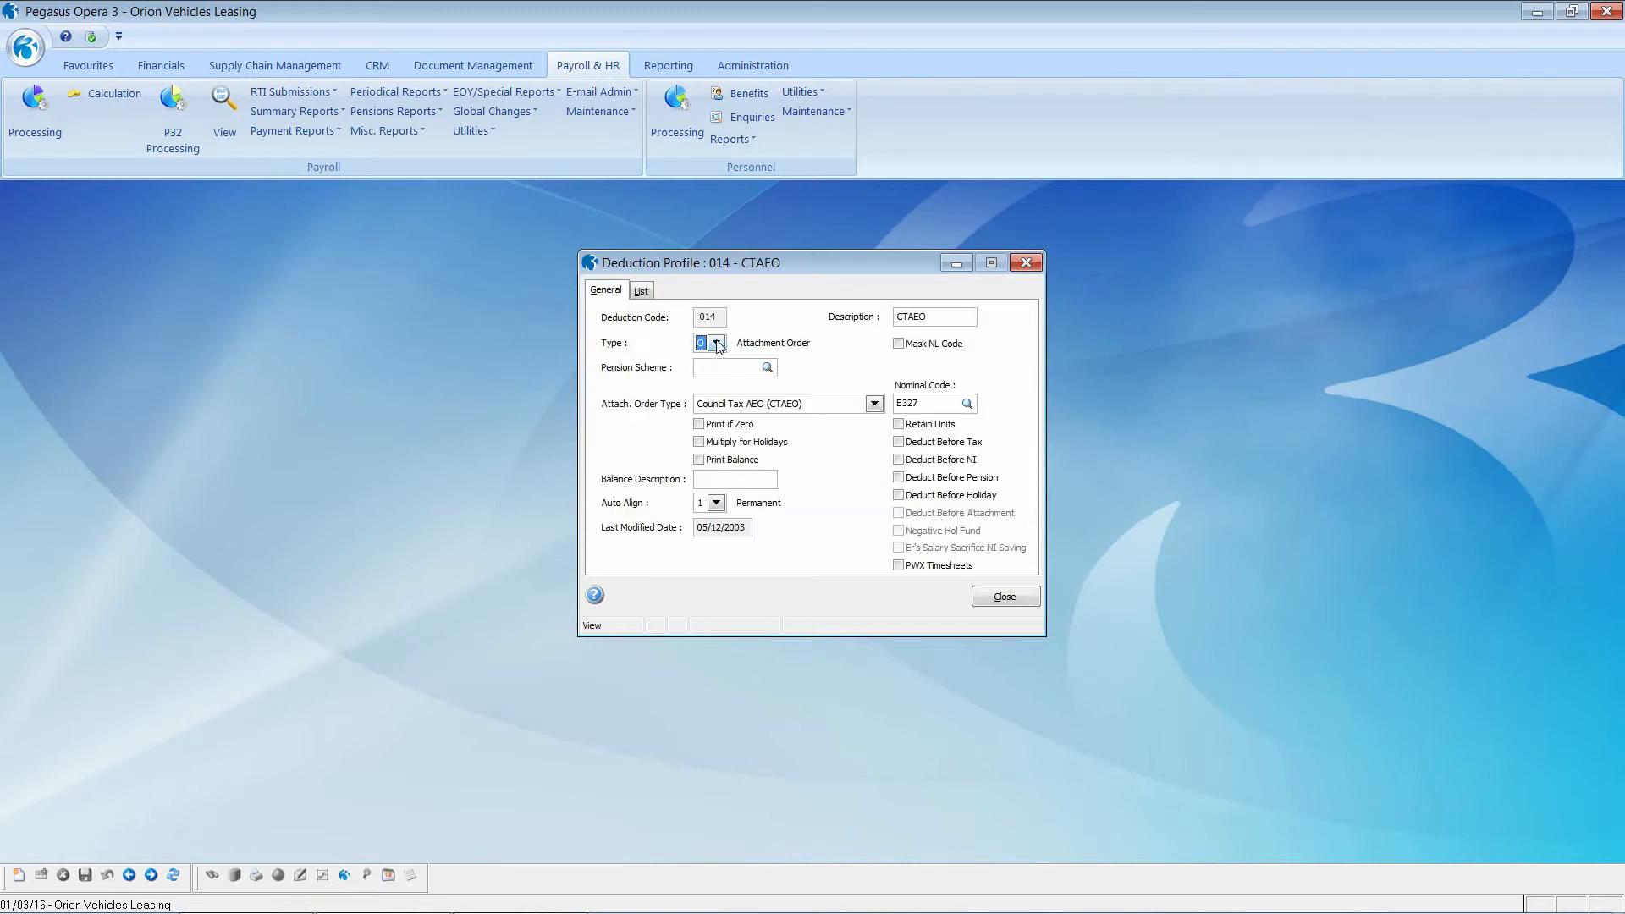
left_click(875, 404)
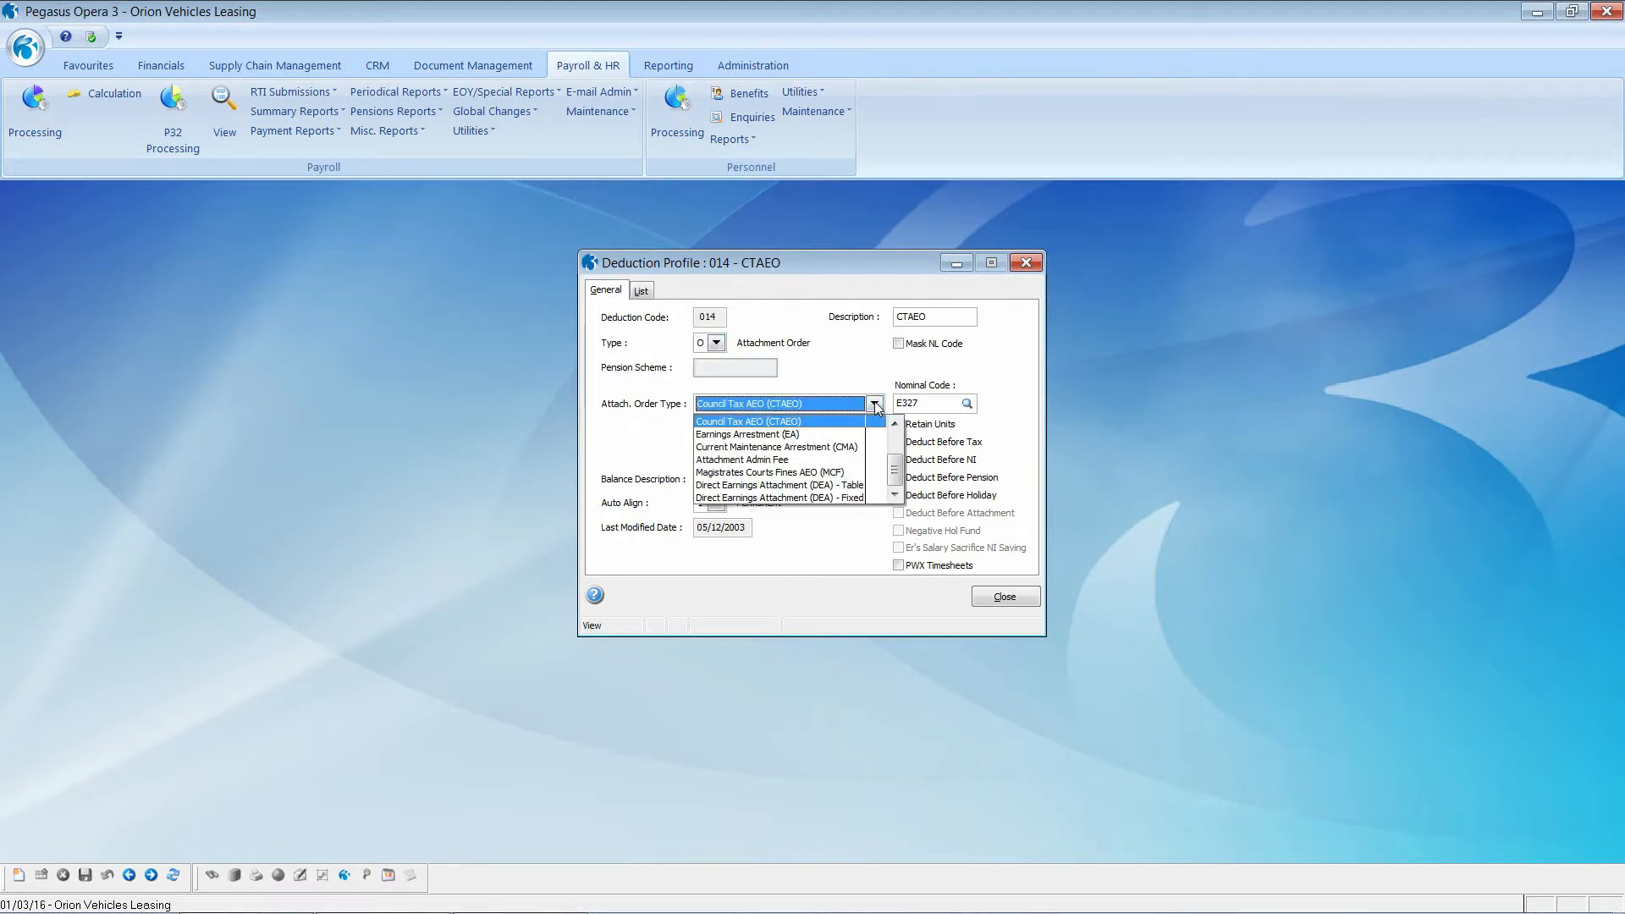
scroll(883, 461, "up", 1)
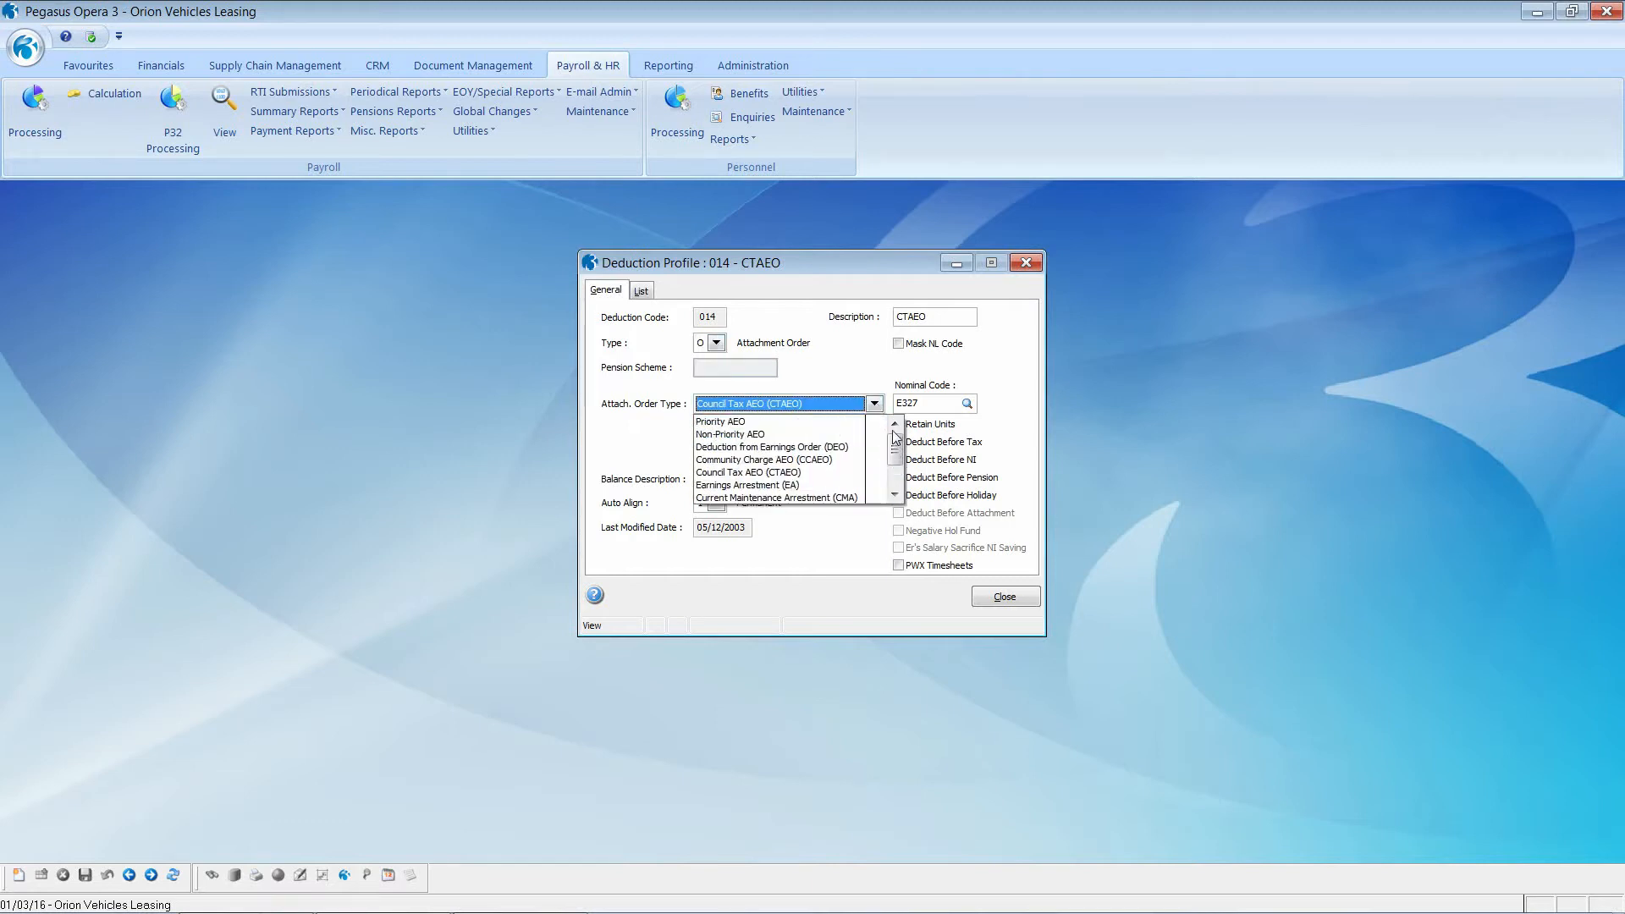
scroll(898, 459, "down", 3)
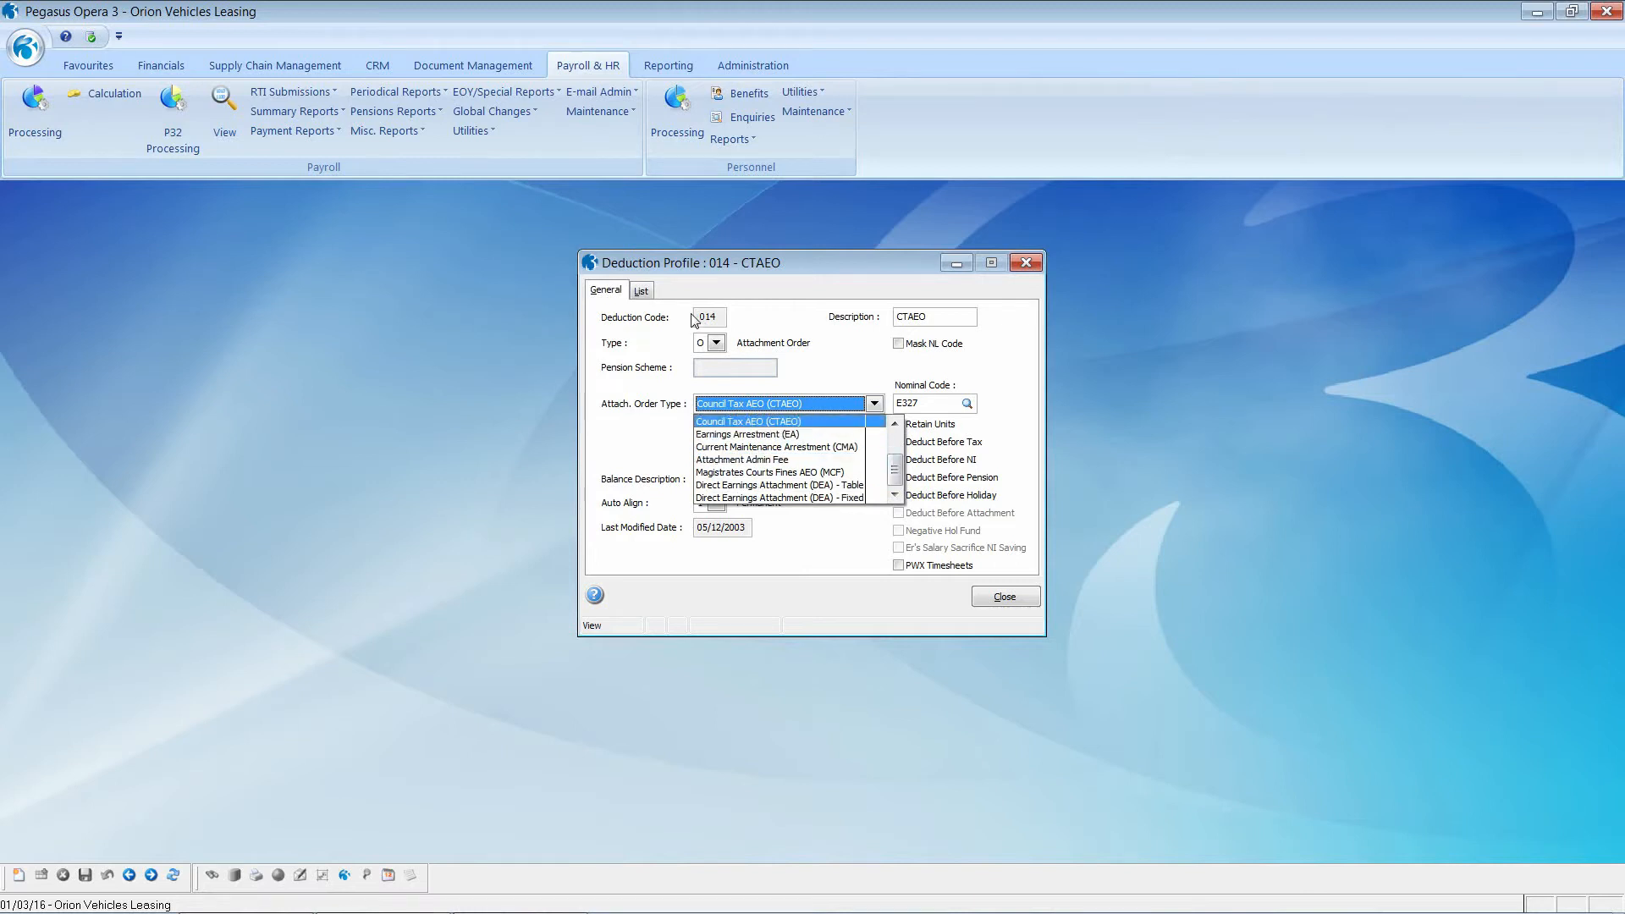
left_click(1003, 598)
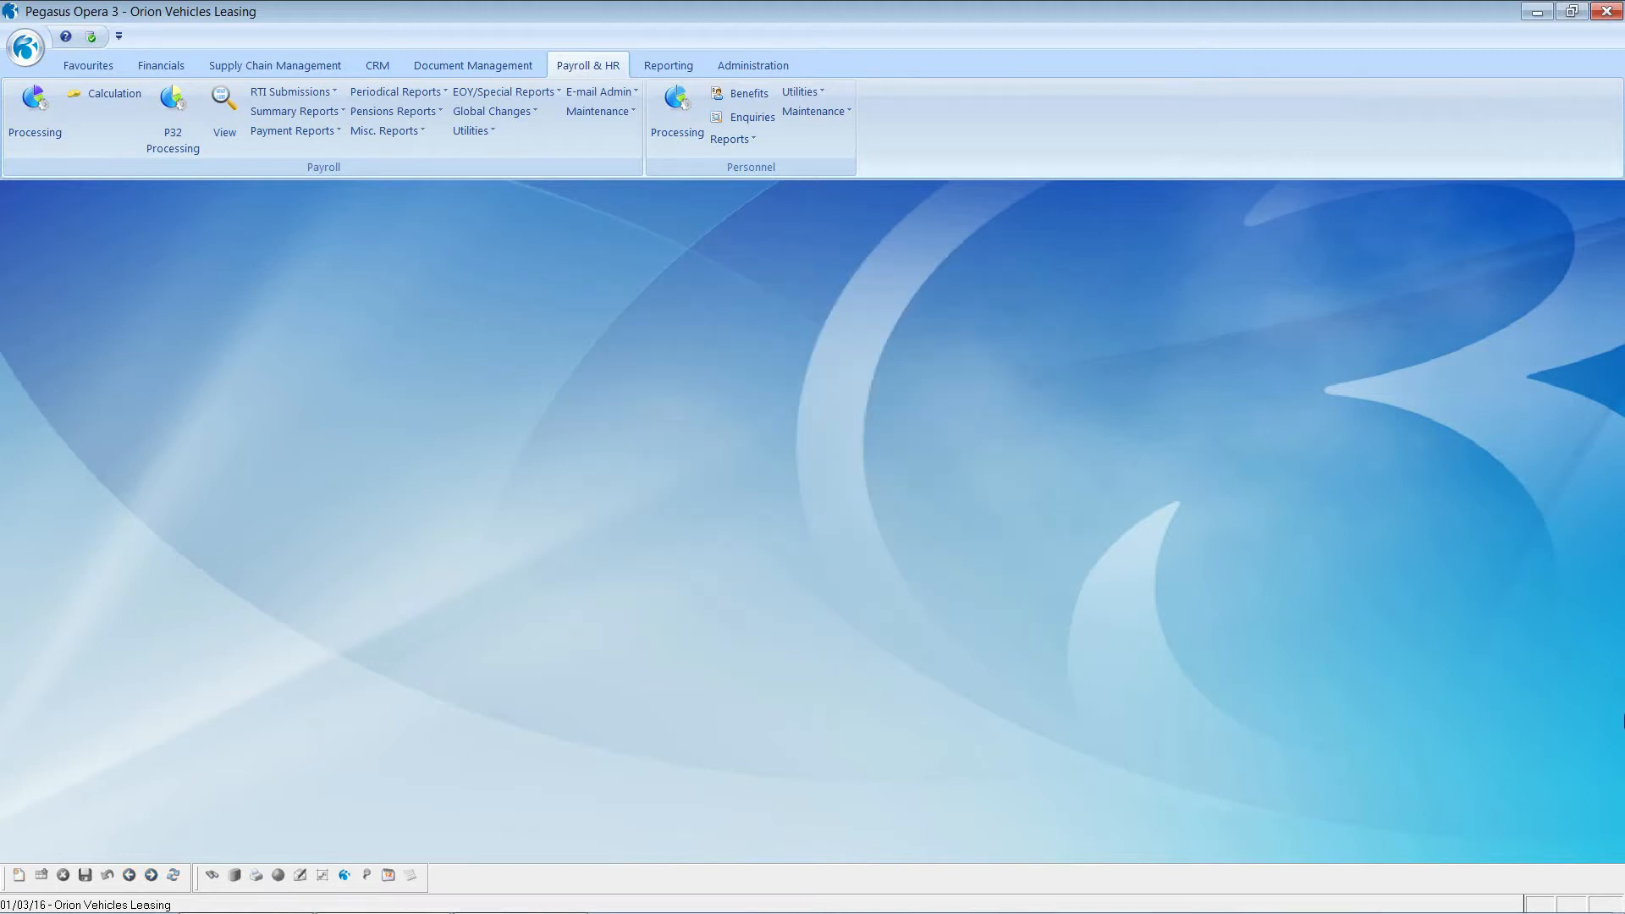
Step: Open the employee profiles, move to the Staff profile and view its assigned payments
left_click(613, 111)
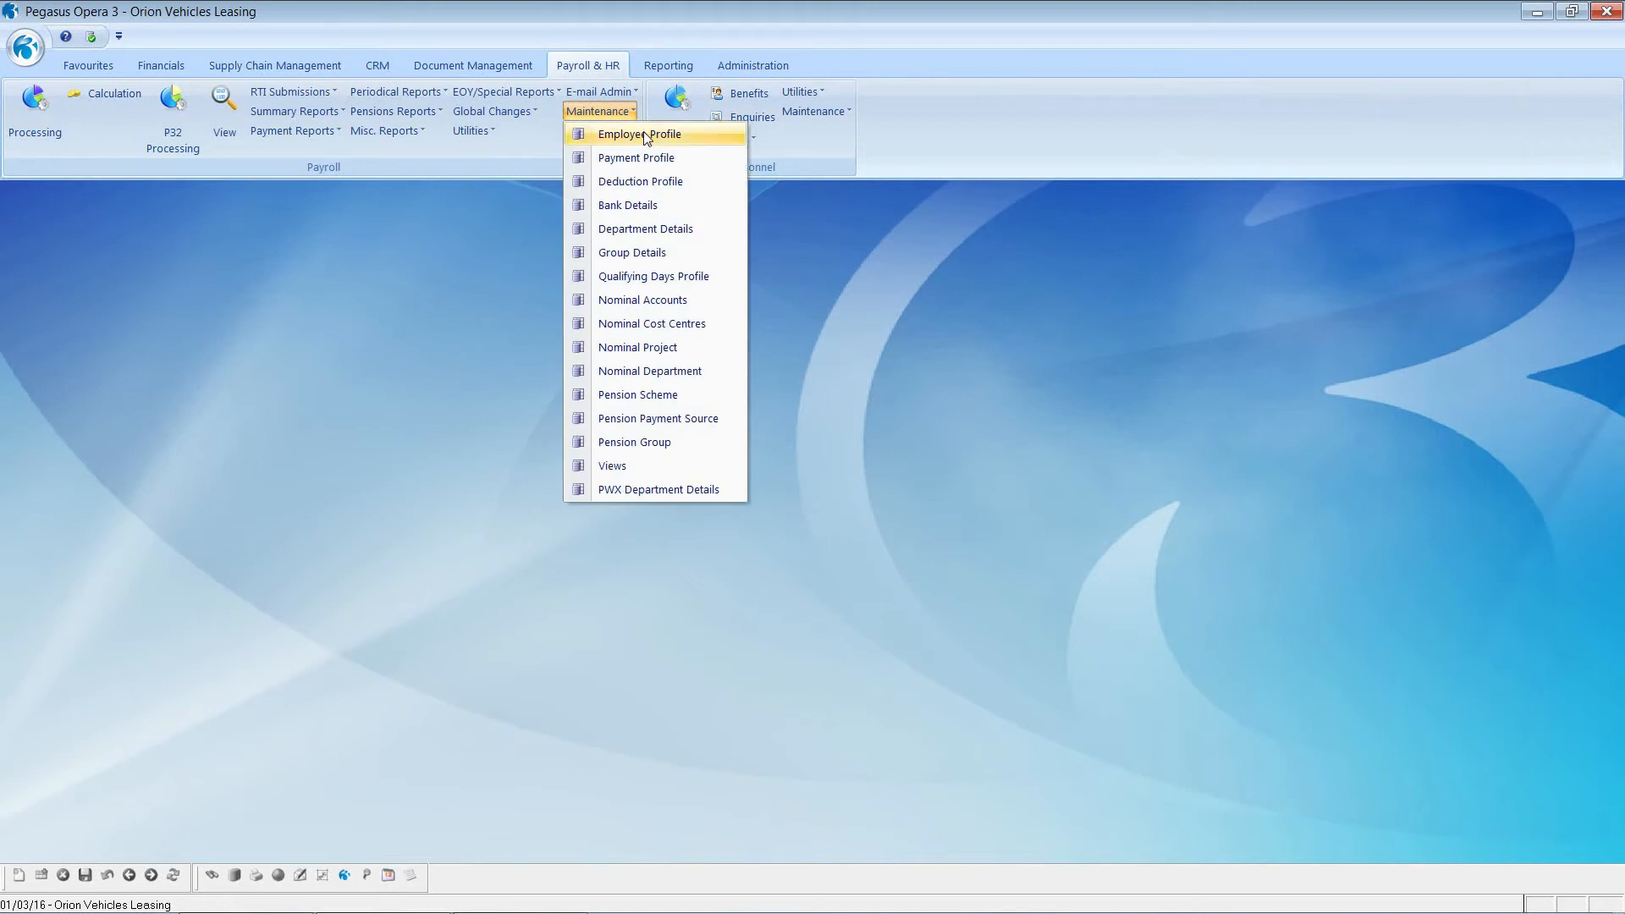
left_click(645, 136)
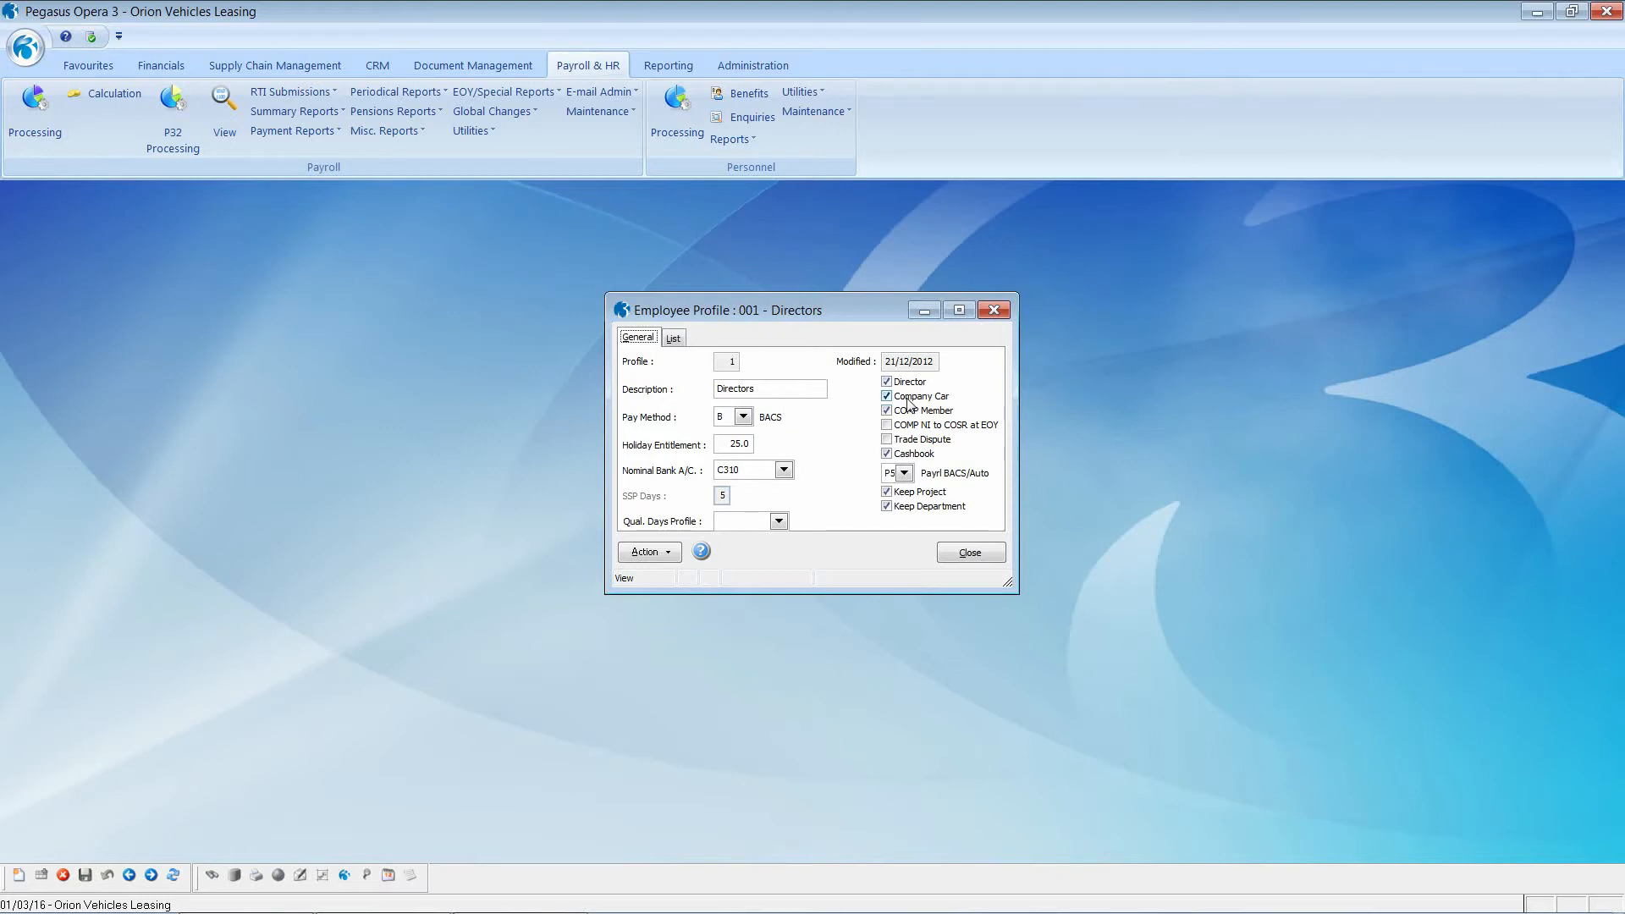
left_click(151, 877)
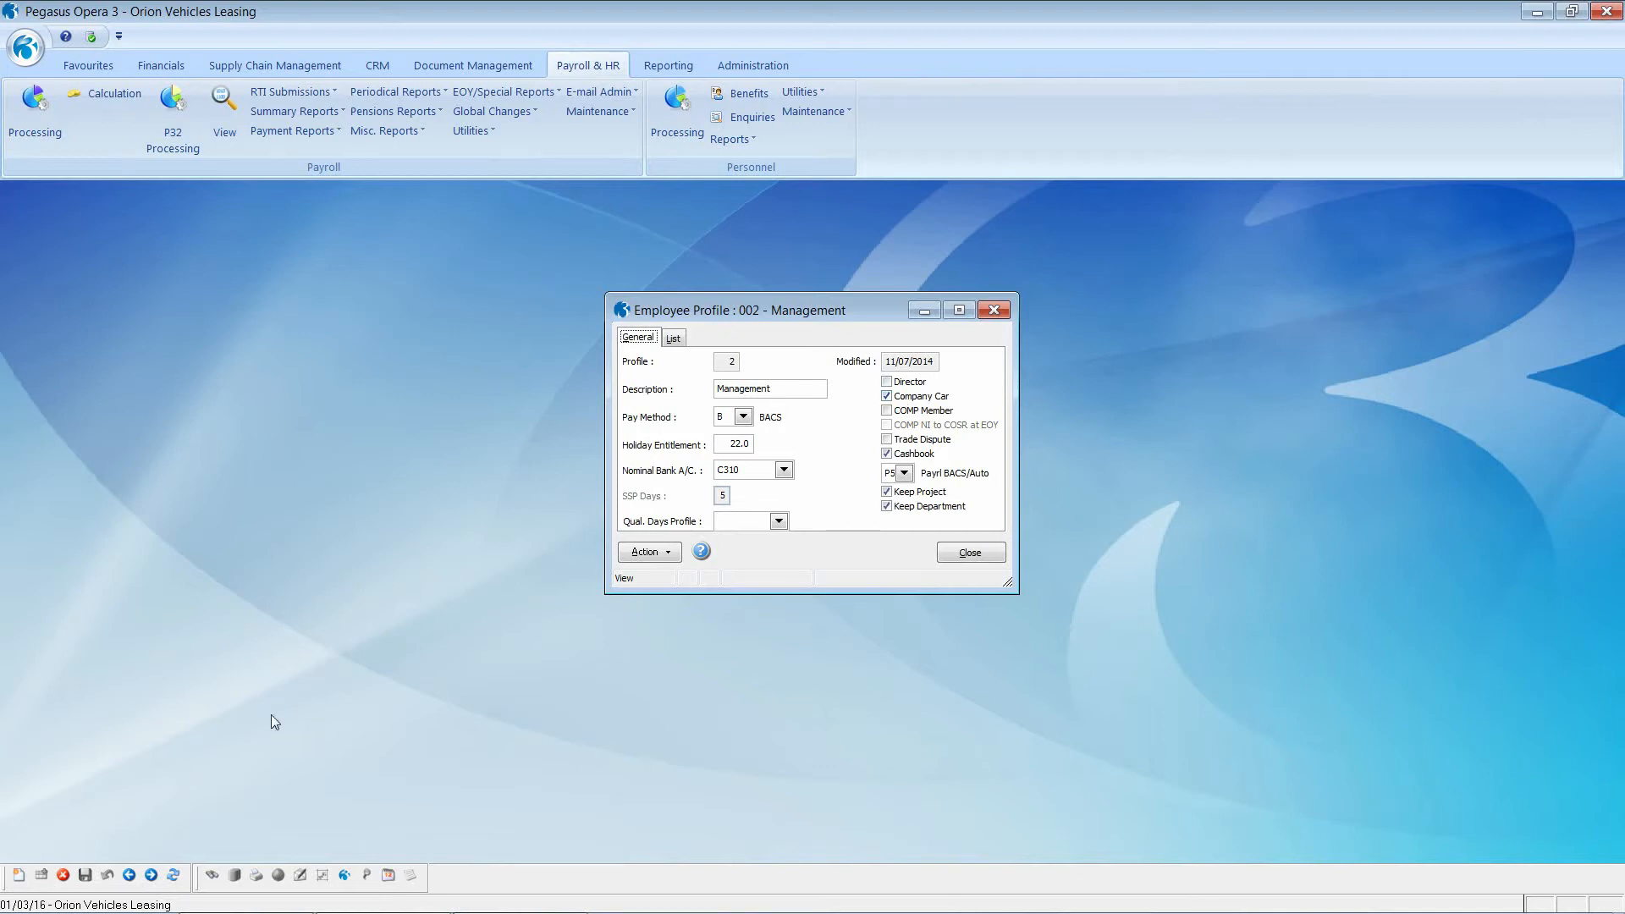
left_click(152, 875)
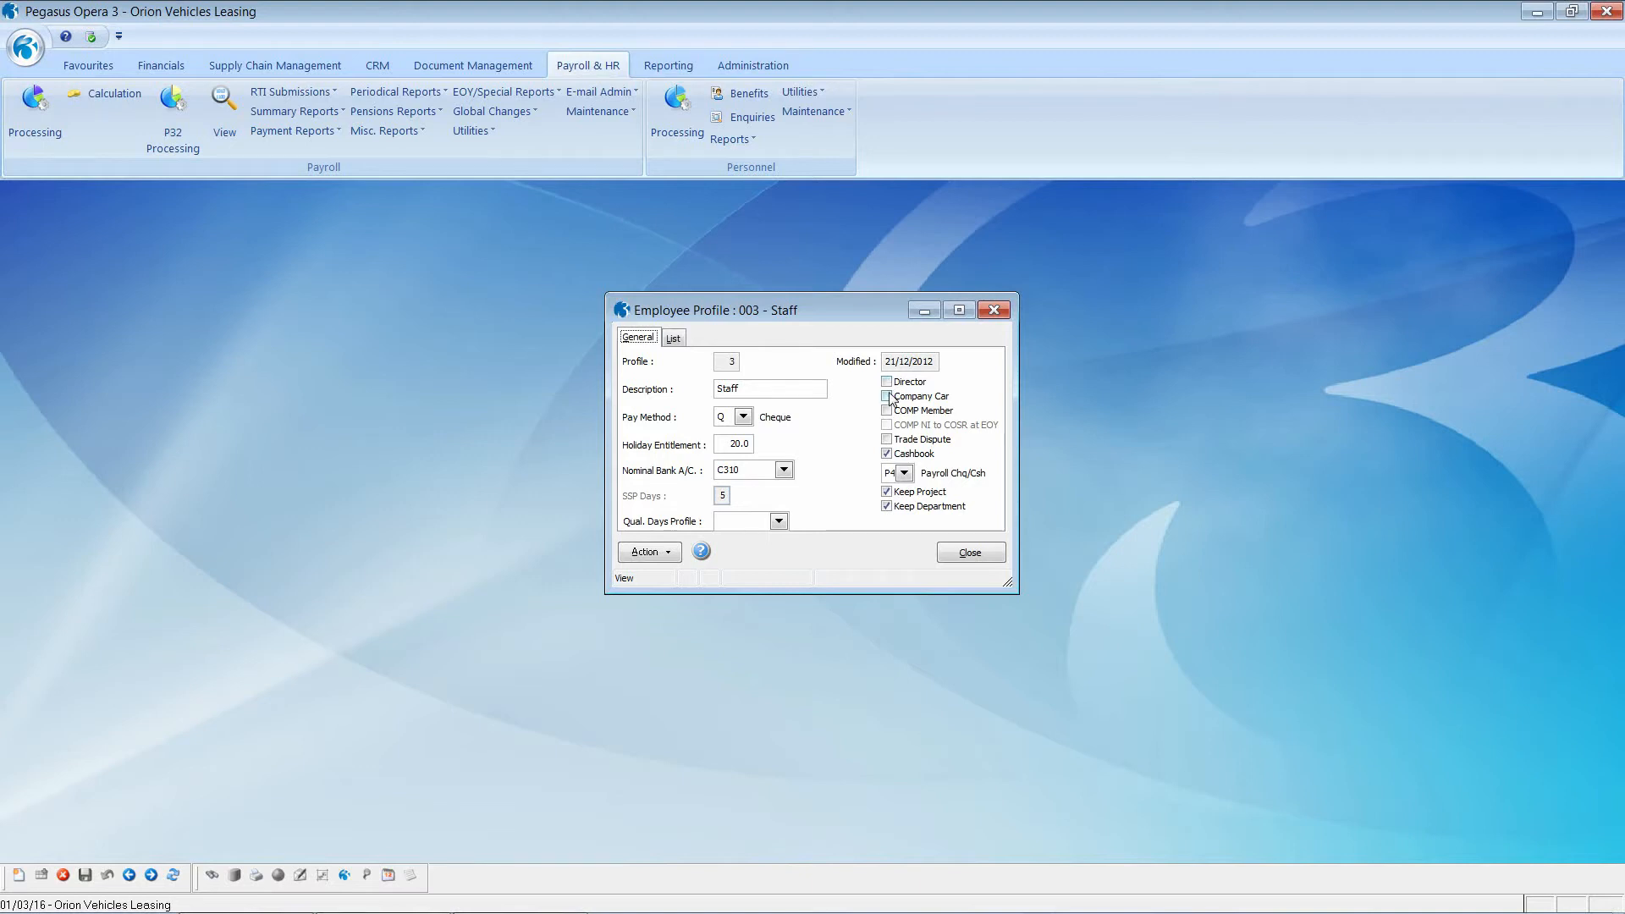
left_click(648, 552)
left_click(716, 566)
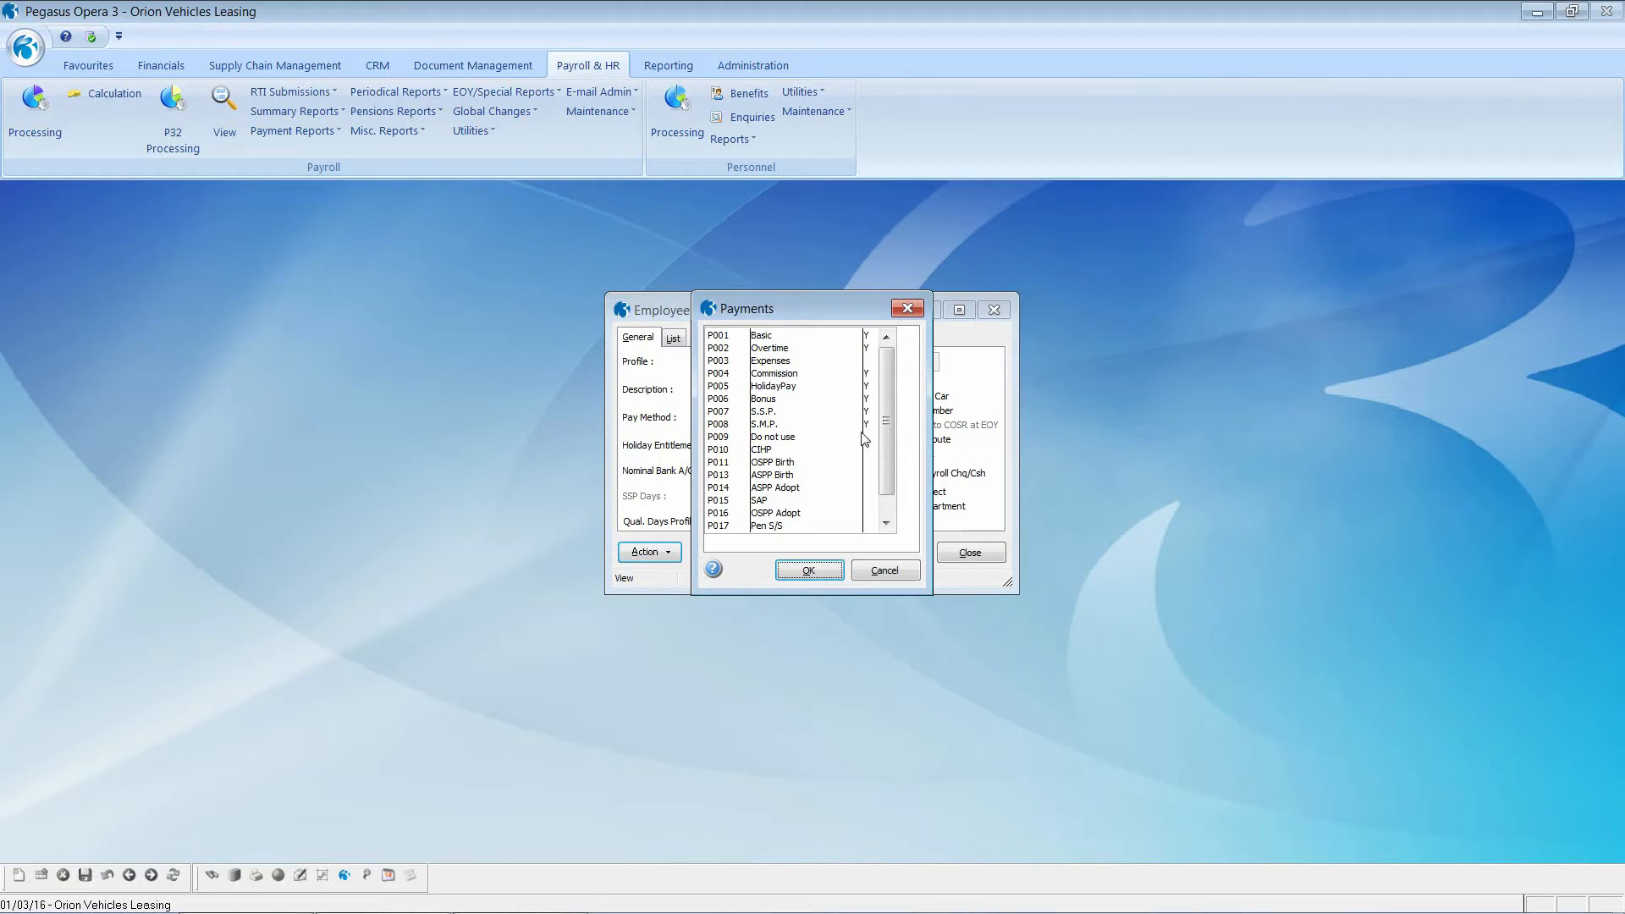
left_click(886, 572)
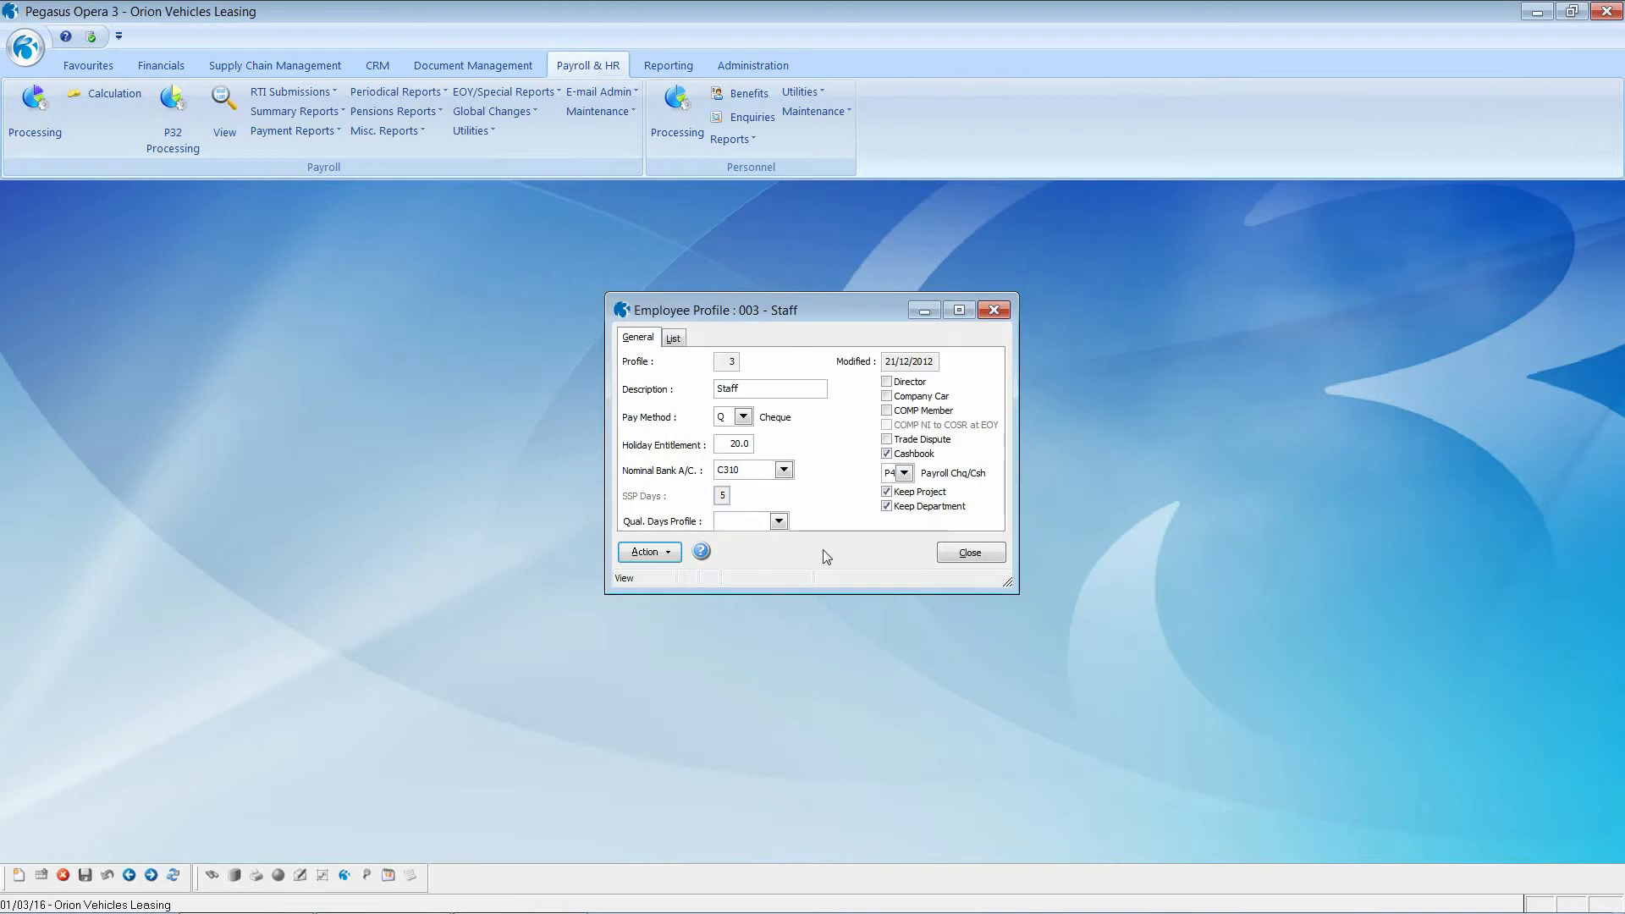
Step: View the Staff profile's deductions, then close the list and the profile
left_click(662, 554)
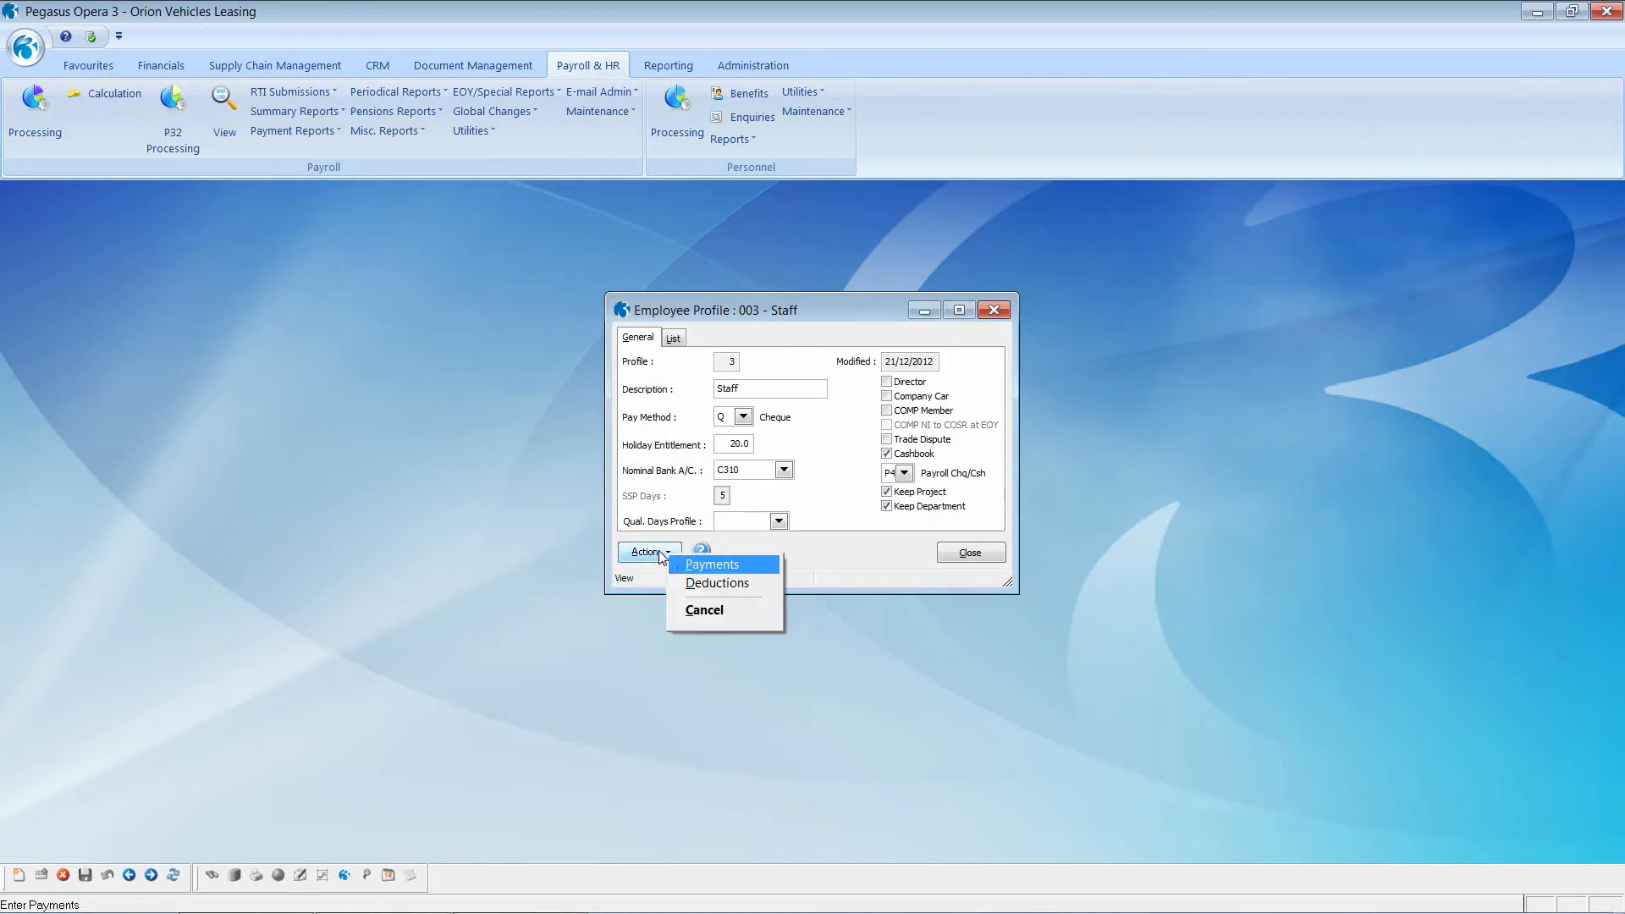
left_click(709, 582)
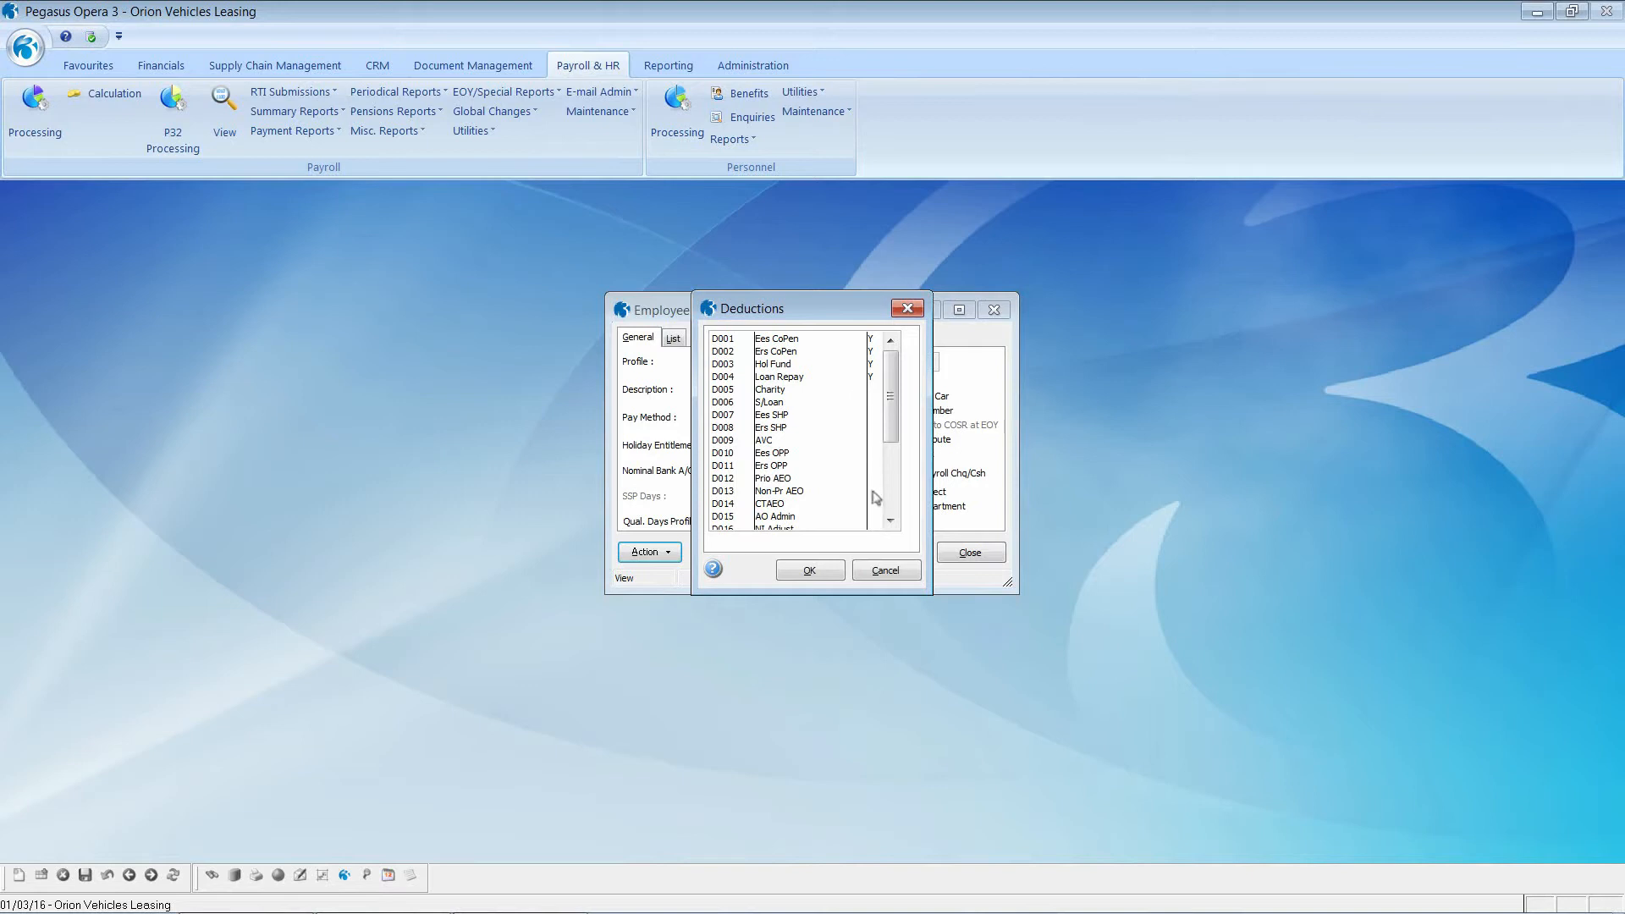
left_click(886, 572)
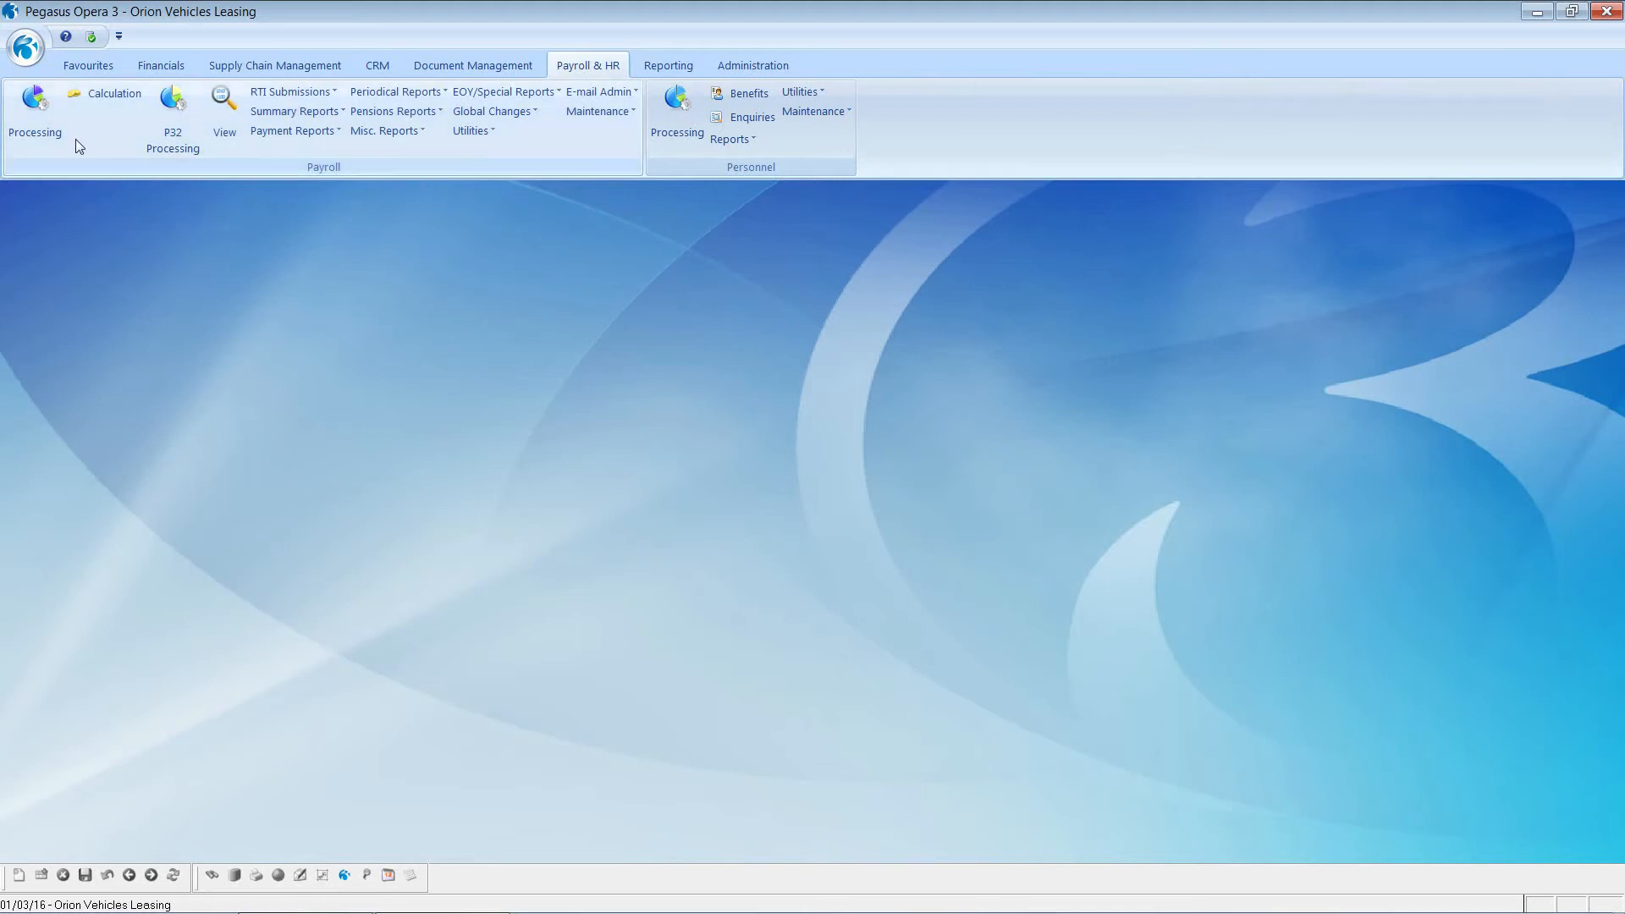
Step: Start a new Monthly employee record with reference 0001 and enter the employee's surname, forename and title
left_click(28, 105)
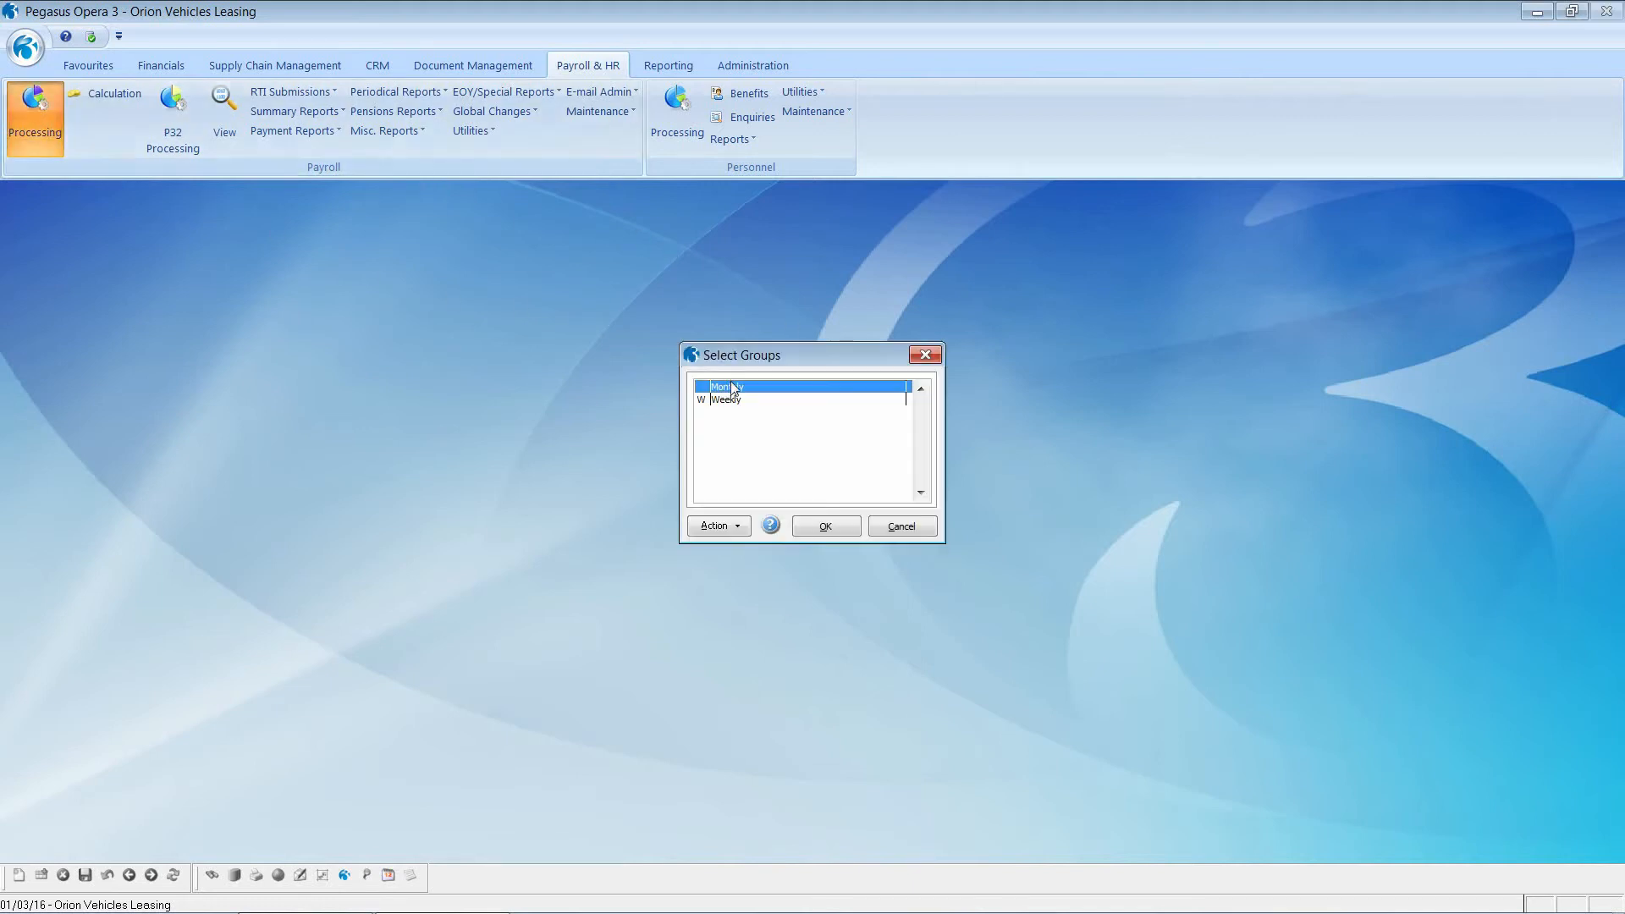
left_click(818, 526)
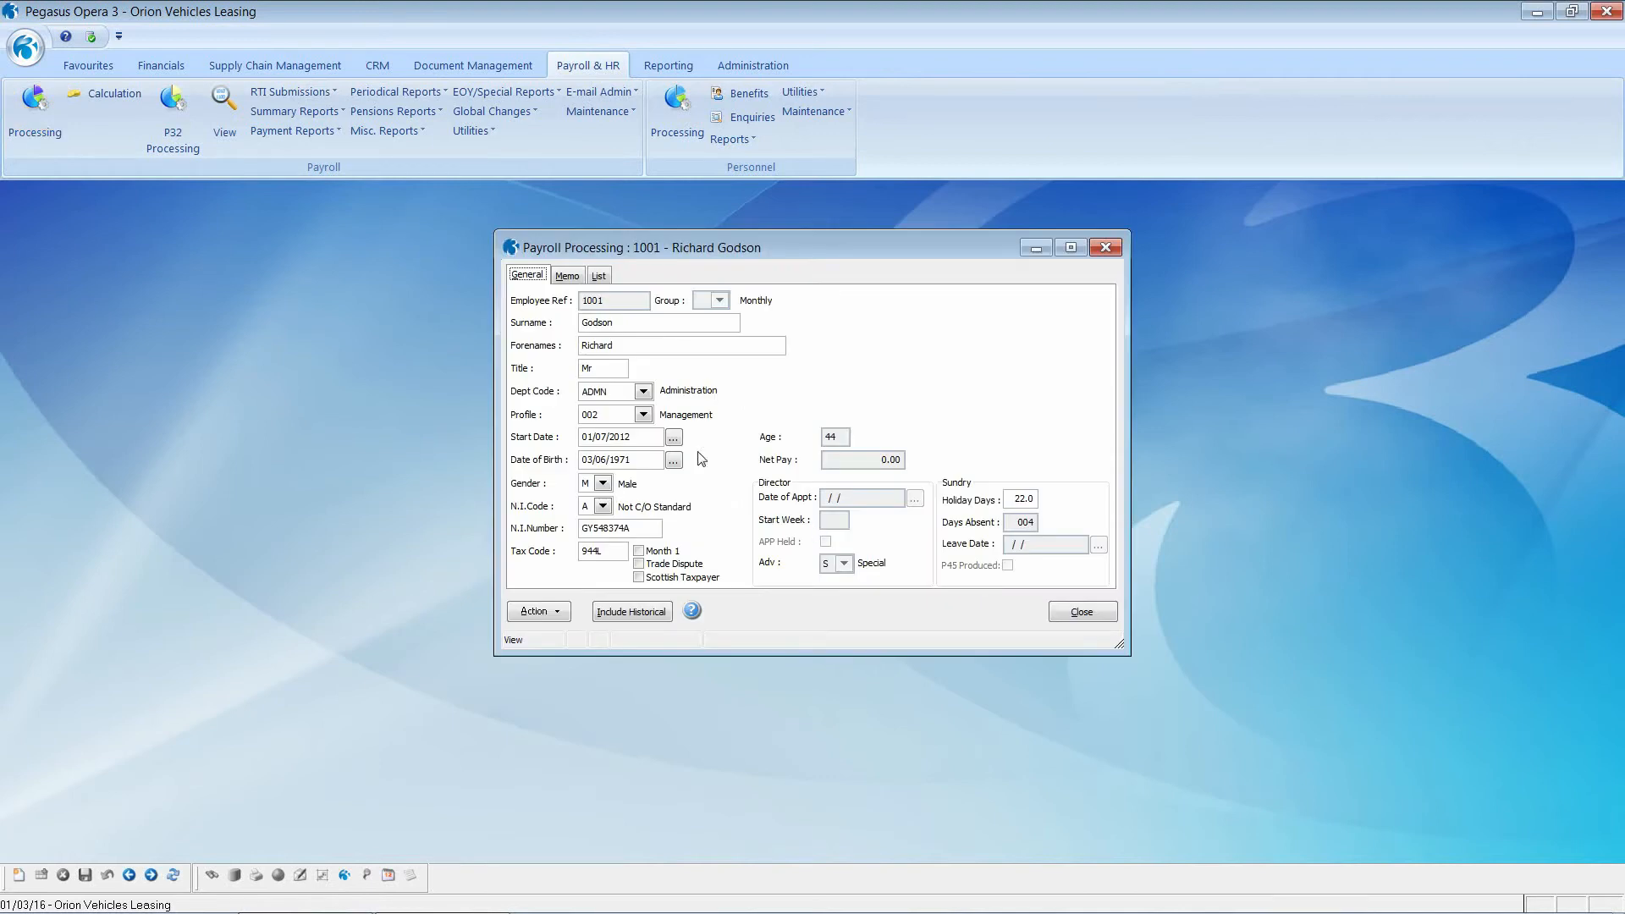
left_click(19, 875)
type("0001")
key("Tab")
key("Tab")
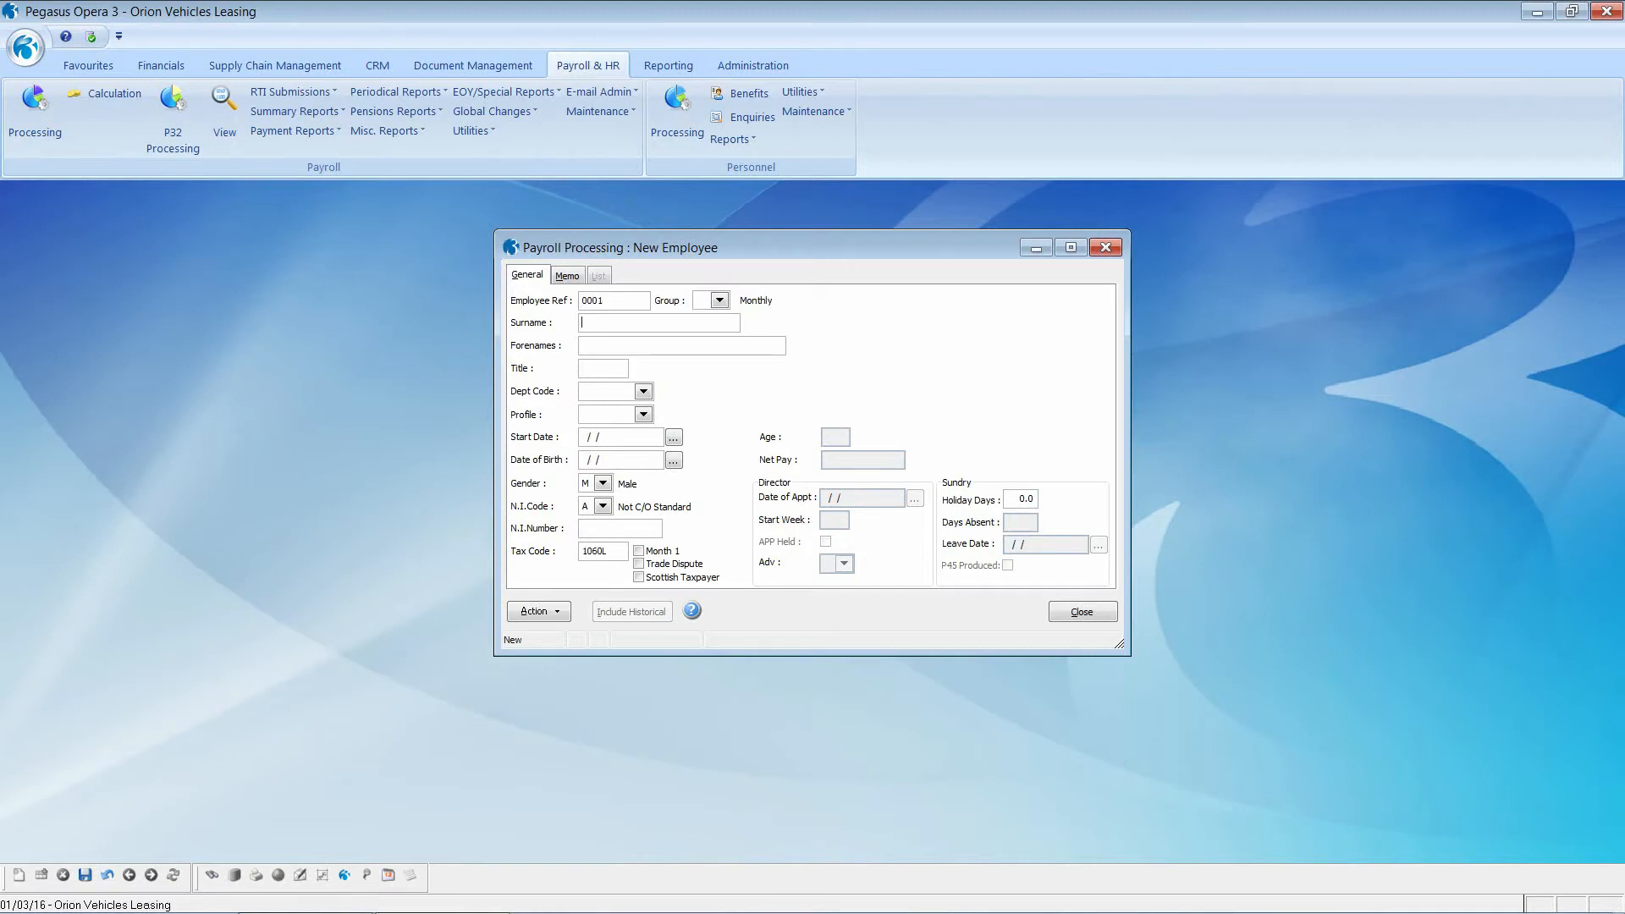
type("Ms")
key("Tab")
Step: Assign the Sales department and Management profile, start date 01/02/2016 and birth date 01/01/1980
left_click(644, 391)
left_click(635, 435)
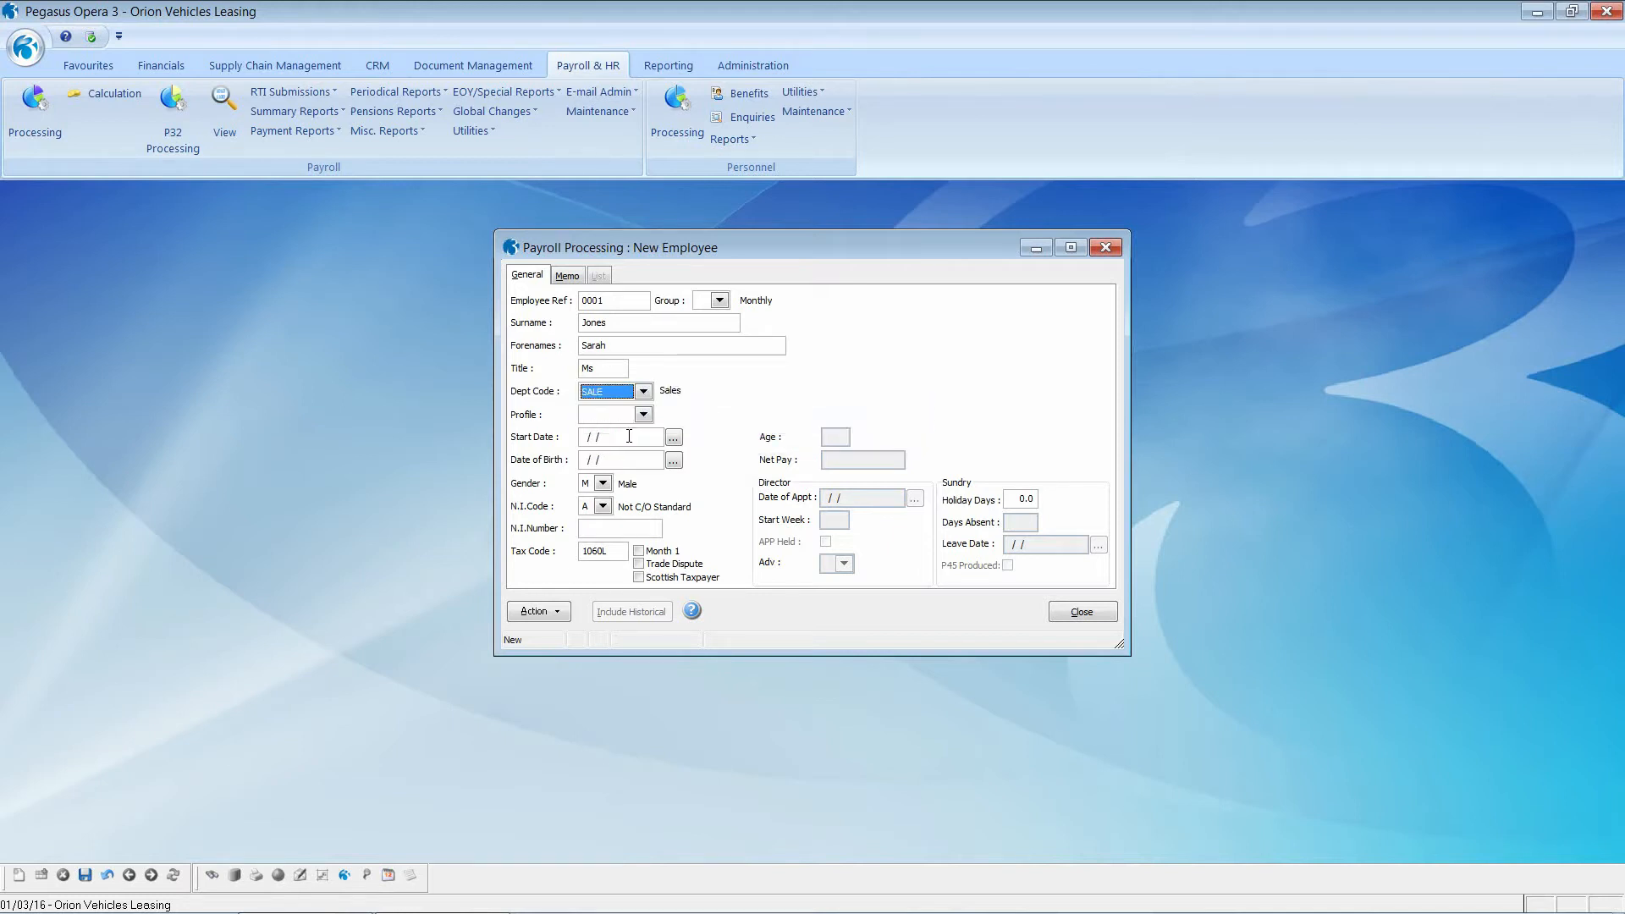
left_click(644, 415)
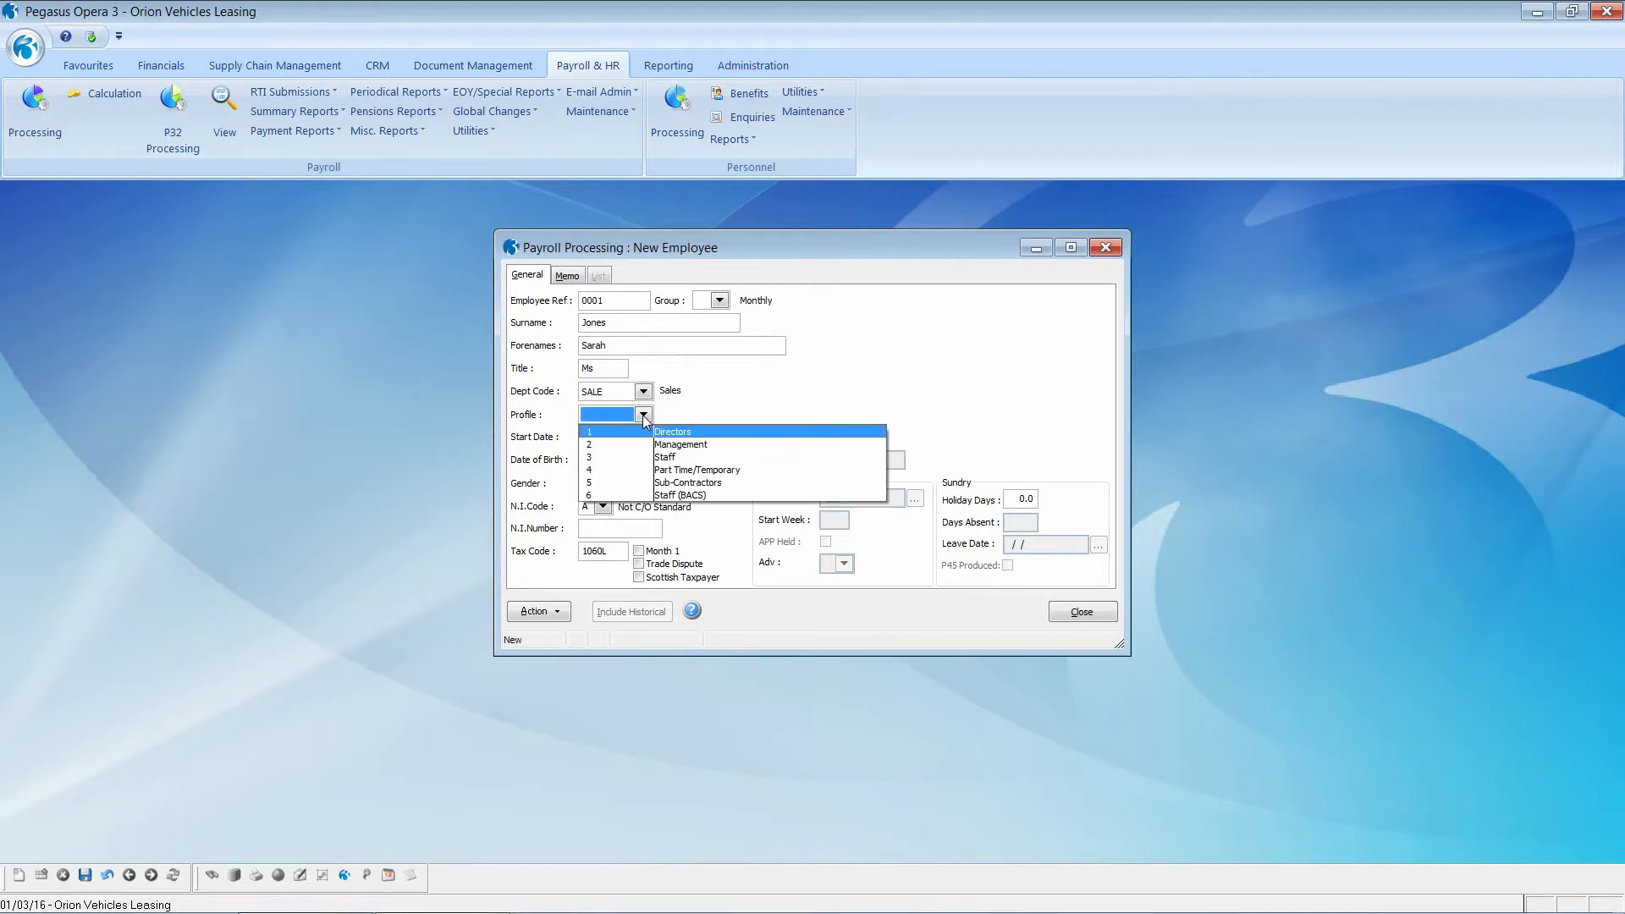
left_click(637, 443)
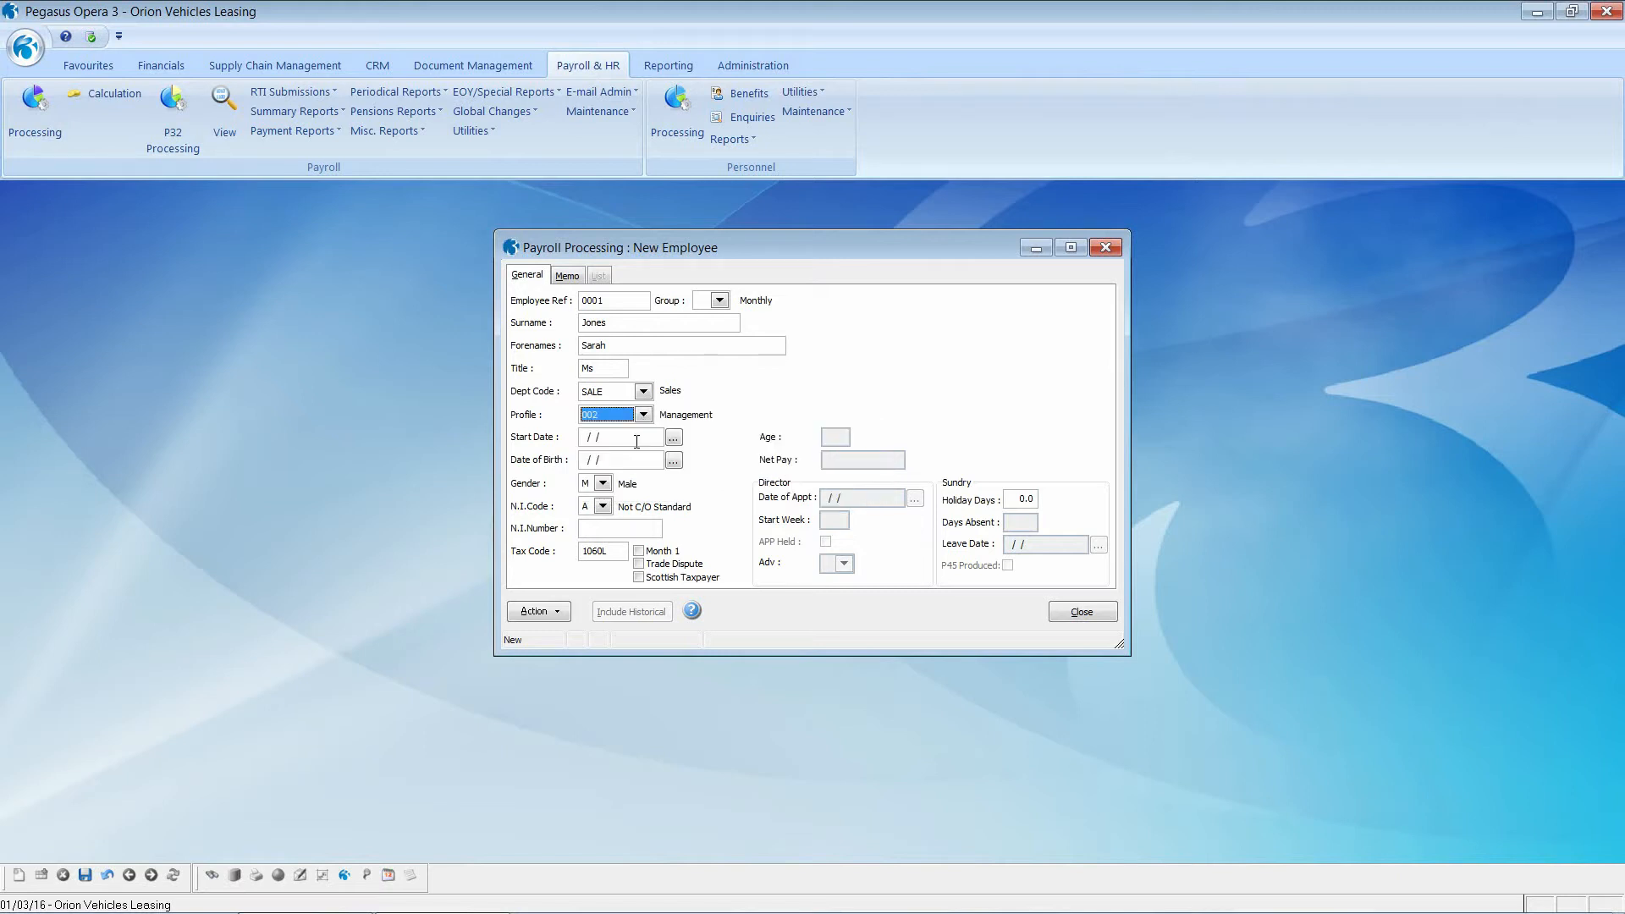
left_click(637, 441)
type("01/02/2016")
key("Tab")
type("01/01/1980")
key("Tab")
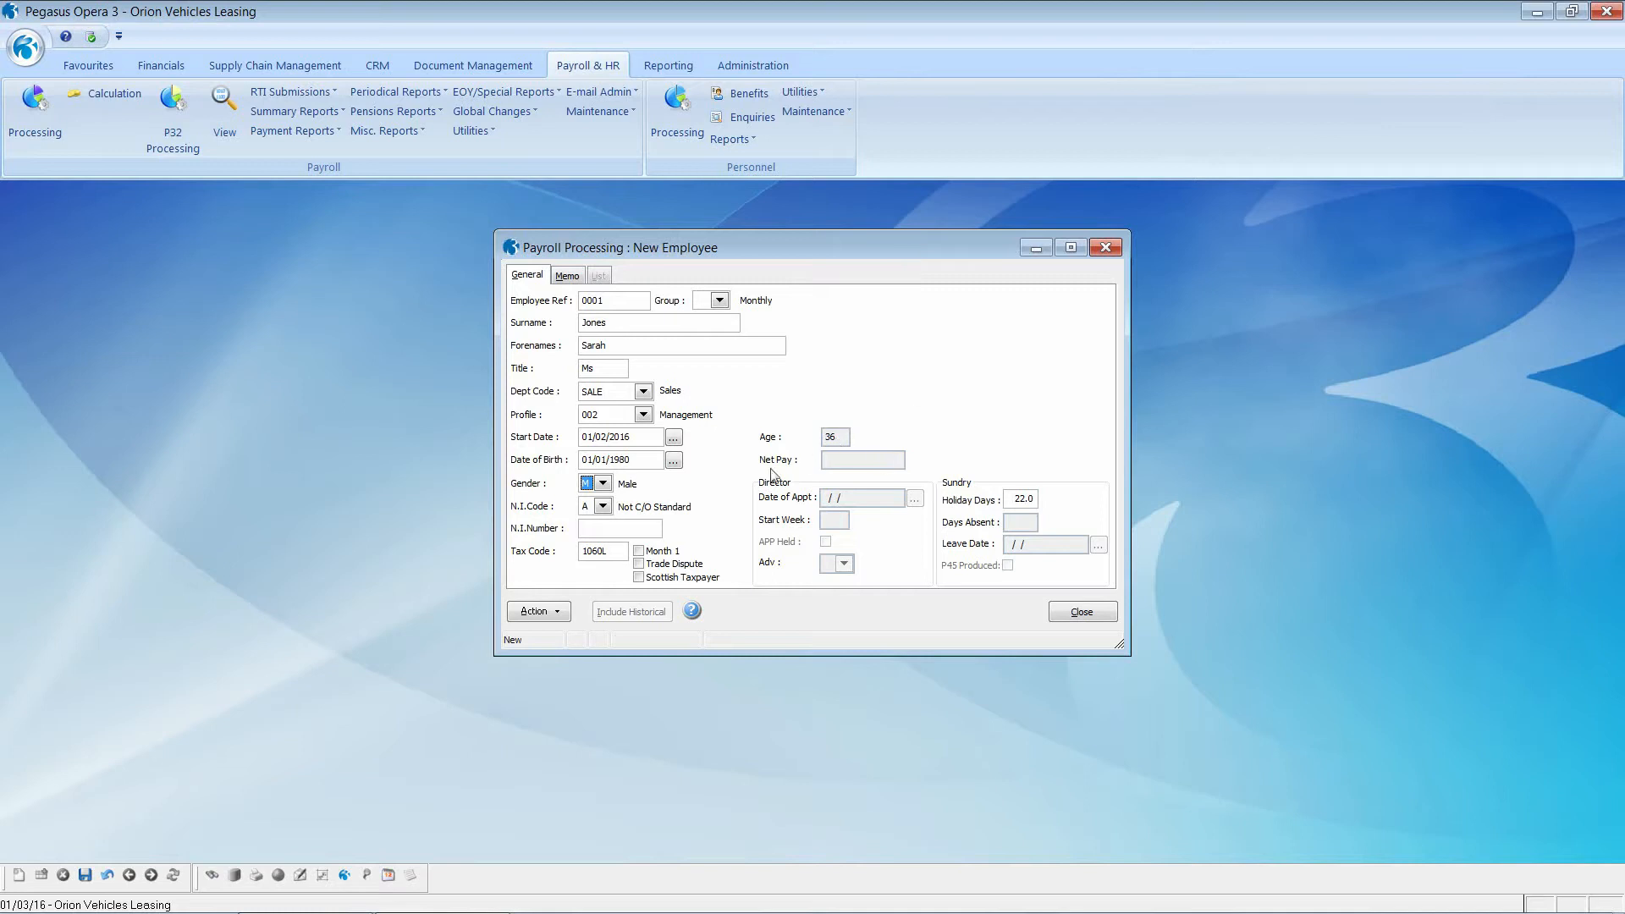
Step: Set gender to Female, enter the employee's N.I. number and save the record
left_click(602, 483)
left_click(603, 511)
left_click(604, 530)
type("W")
type("111111")
left_click(86, 876)
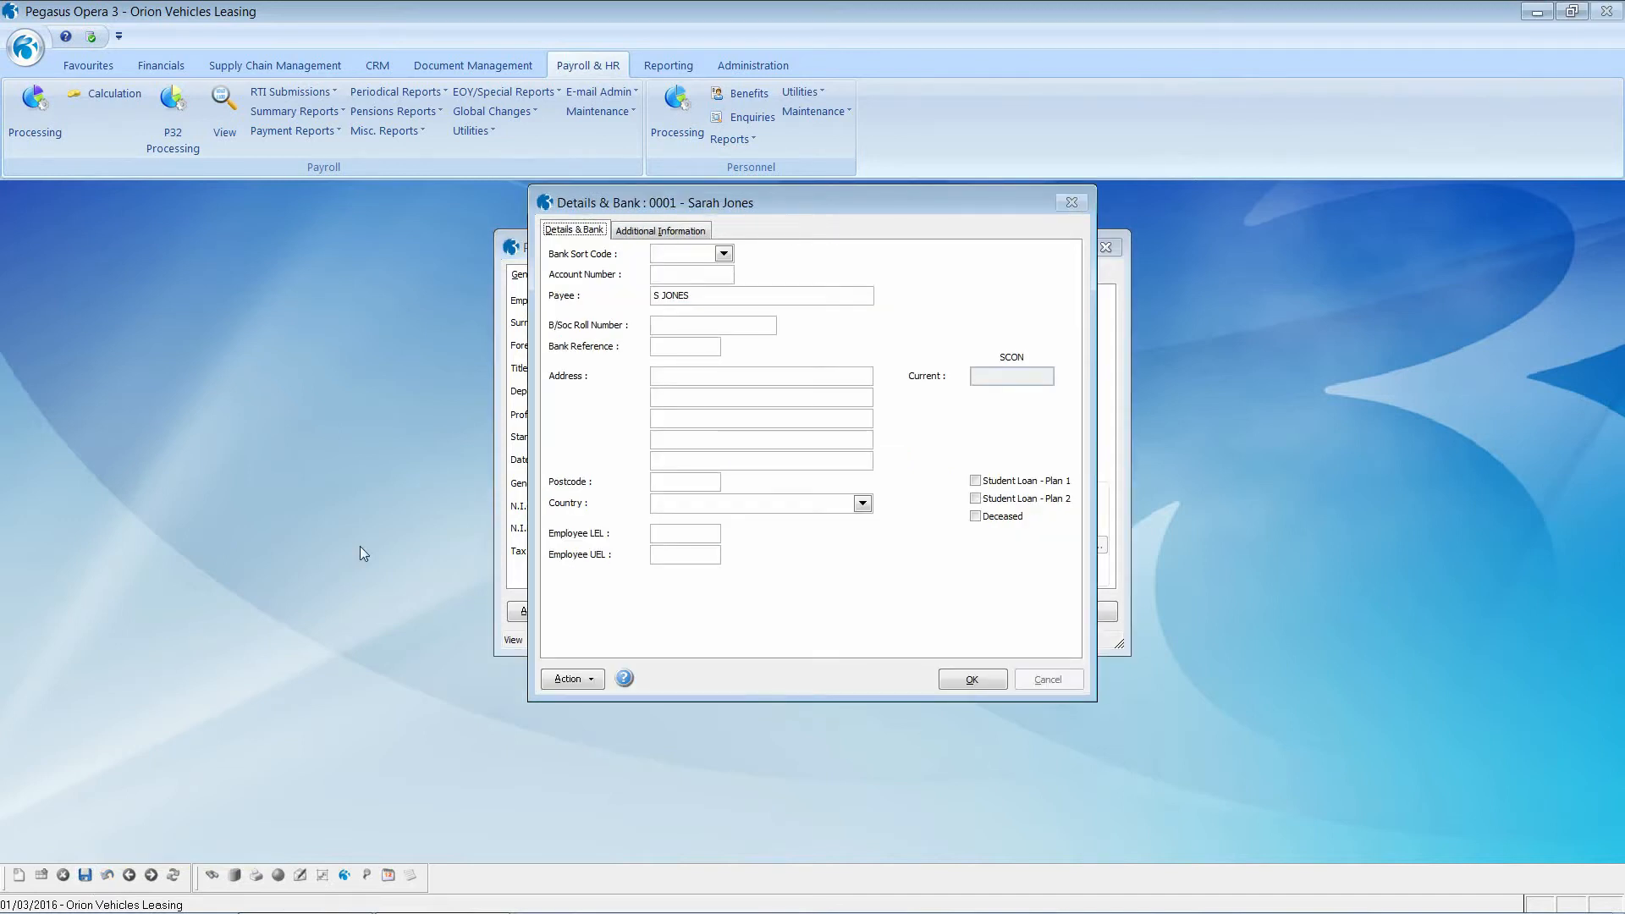
Step: Select the Barclays Bank sort code and enter the employee's bank account number and reference
left_click(665, 254)
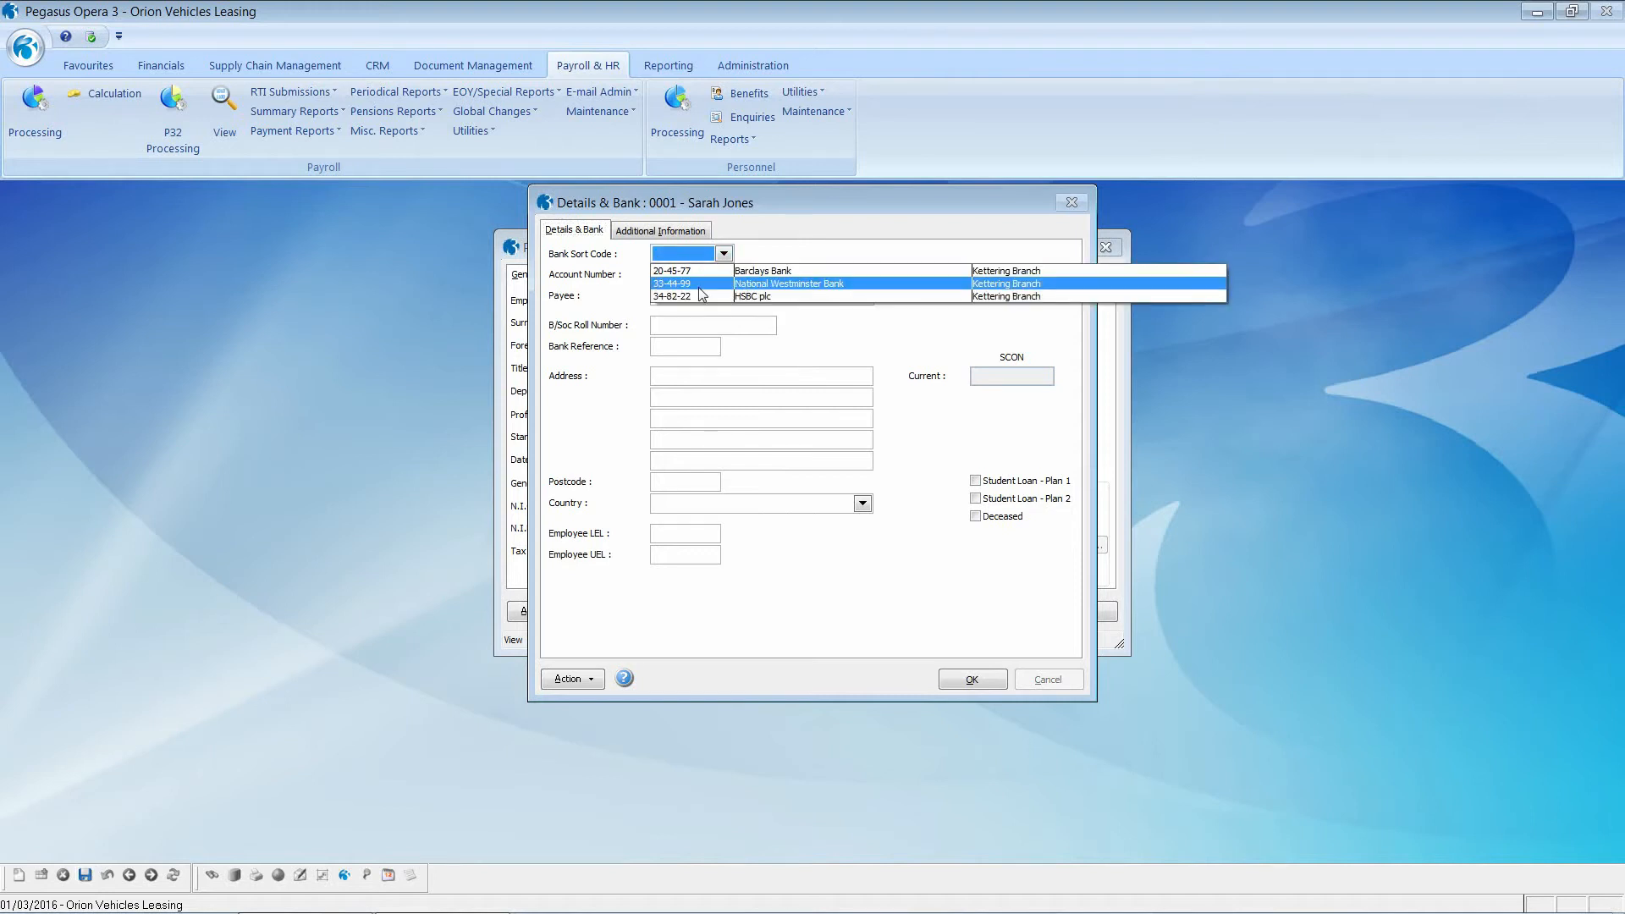
left_click(692, 271)
left_click(692, 275)
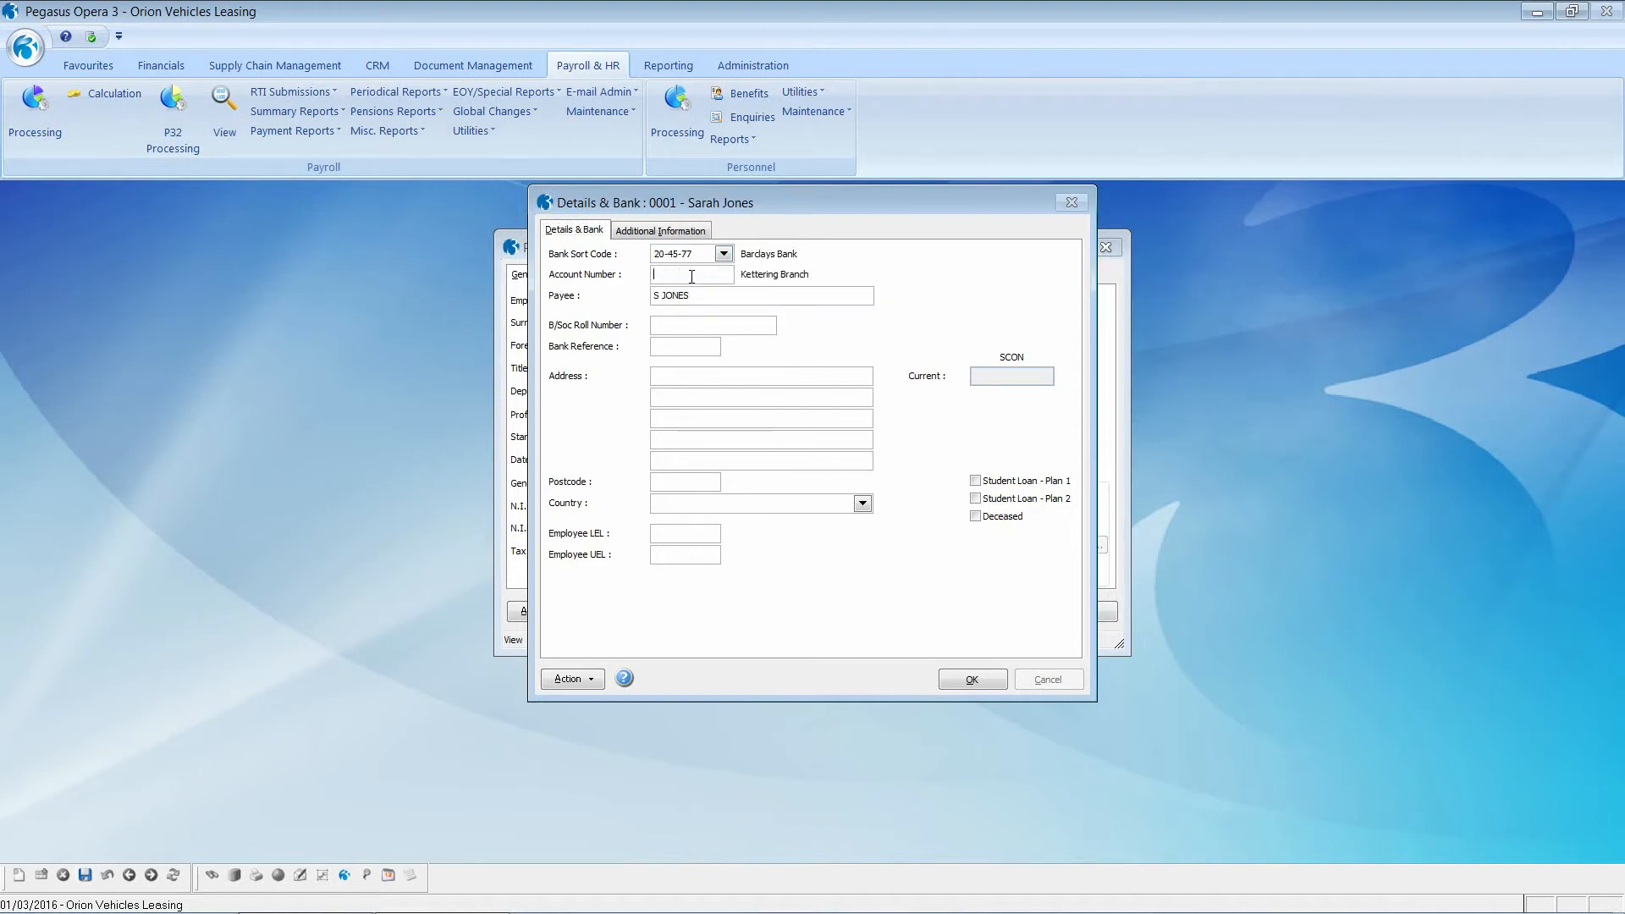
type("1111111111")
left_click(666, 349)
type("111111")
Step: Enter the employee's address and postcode, tick Student Loan Plan 1, and set 37.50 normal hours
left_click(671, 376)
type("Add1Add2")
key("Tab")
type("Add3")
type("Add")
type("NN15 6PE")
key("Tab")
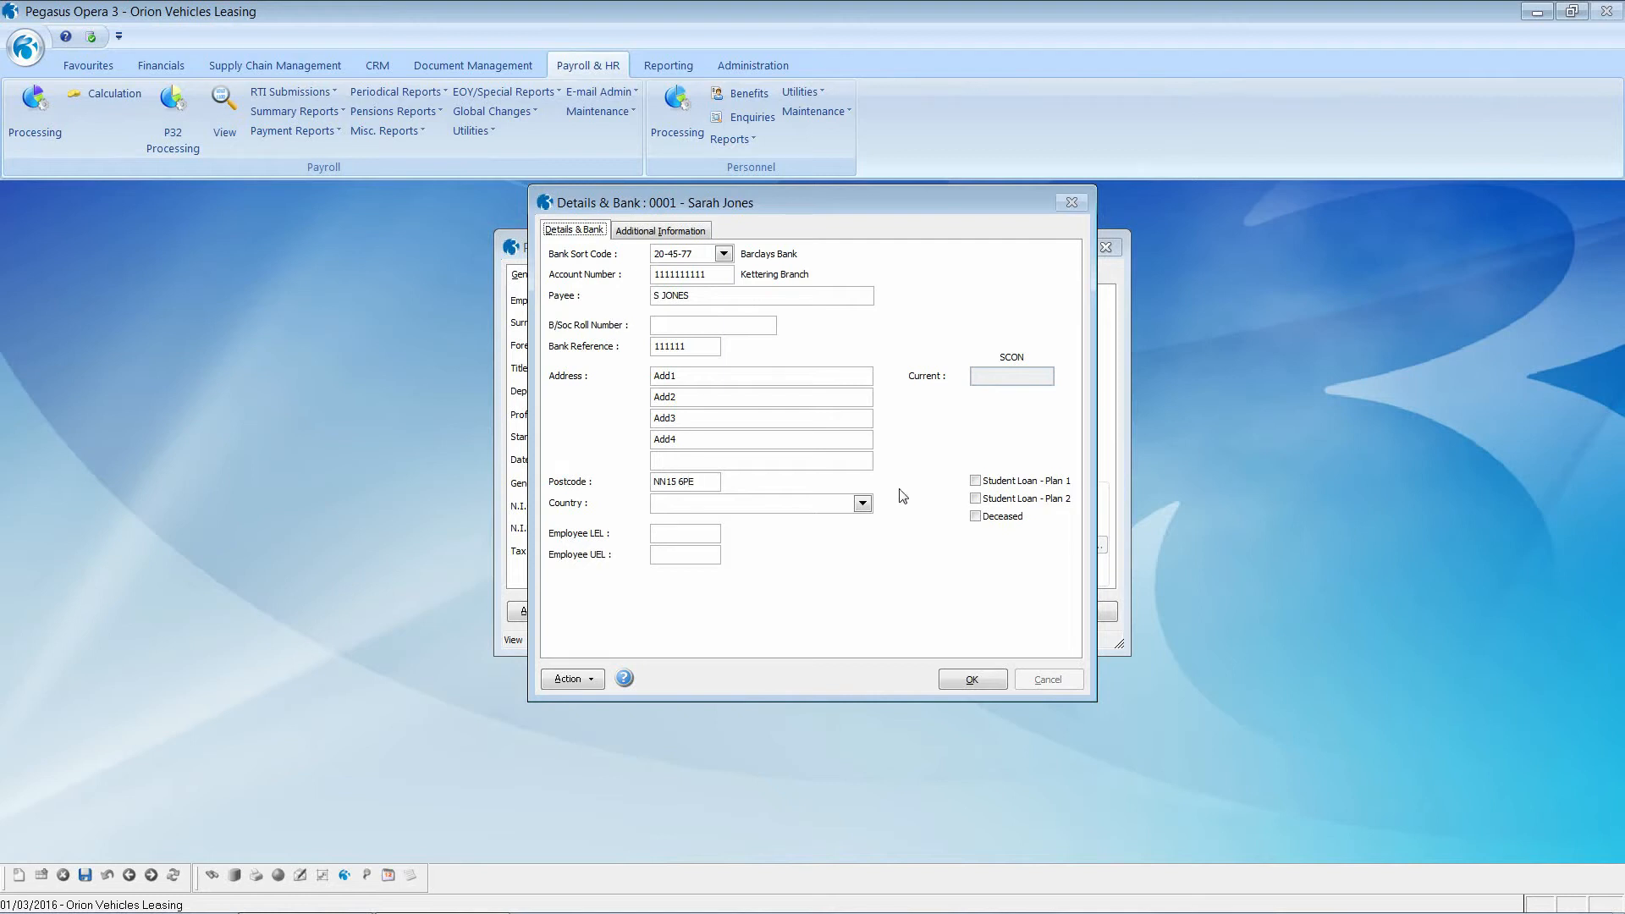
left_click(976, 480)
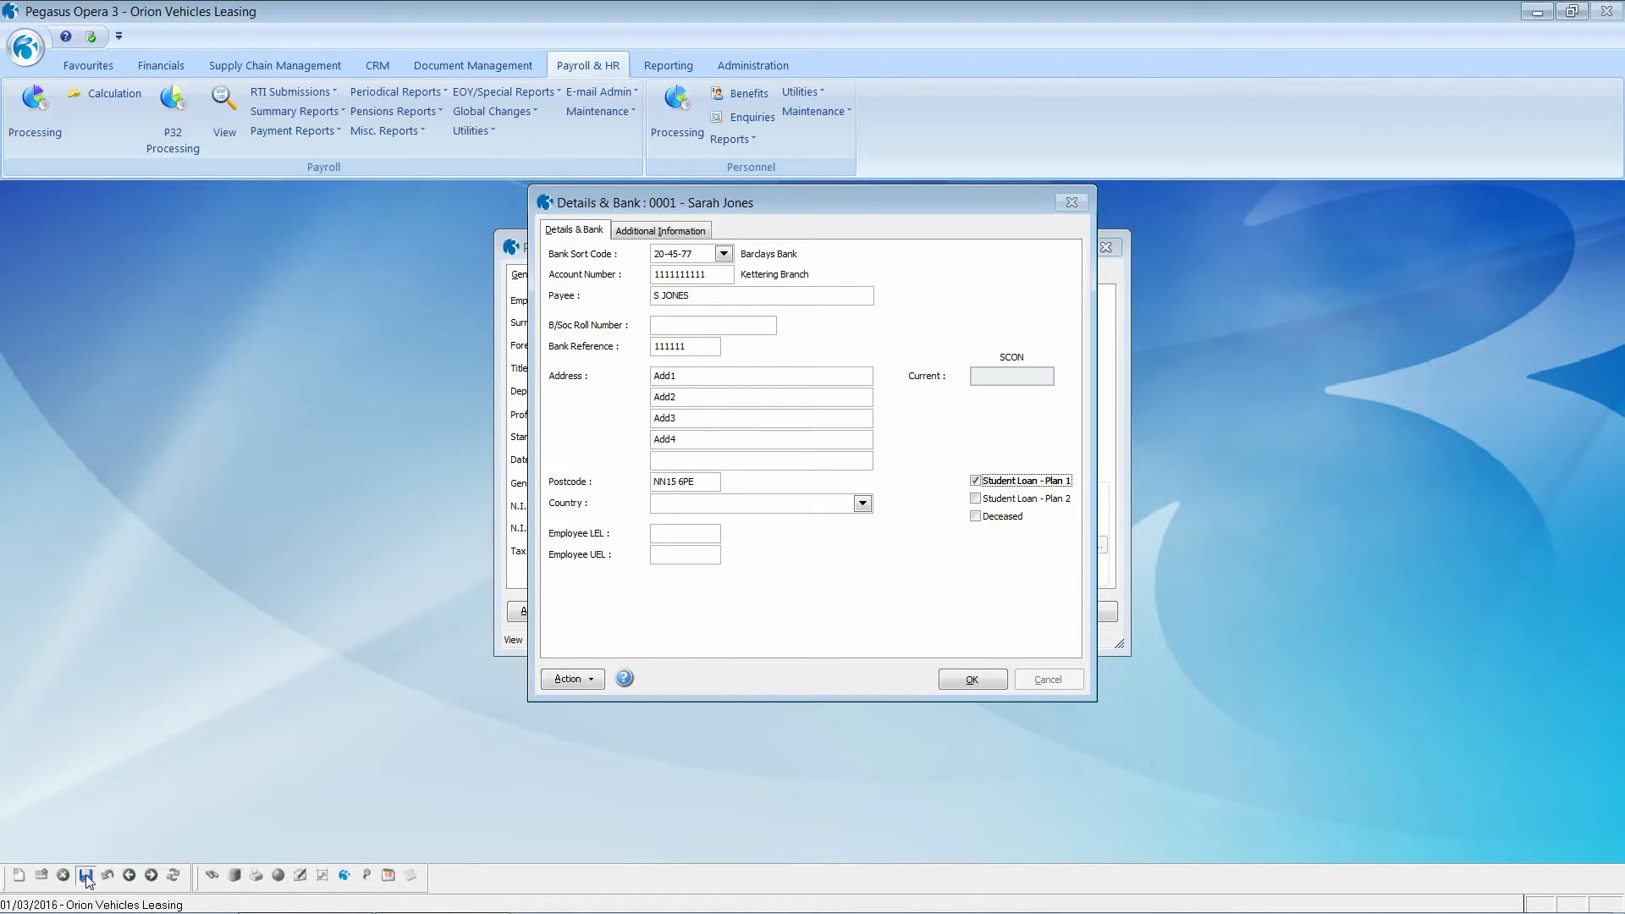
left_click(689, 231)
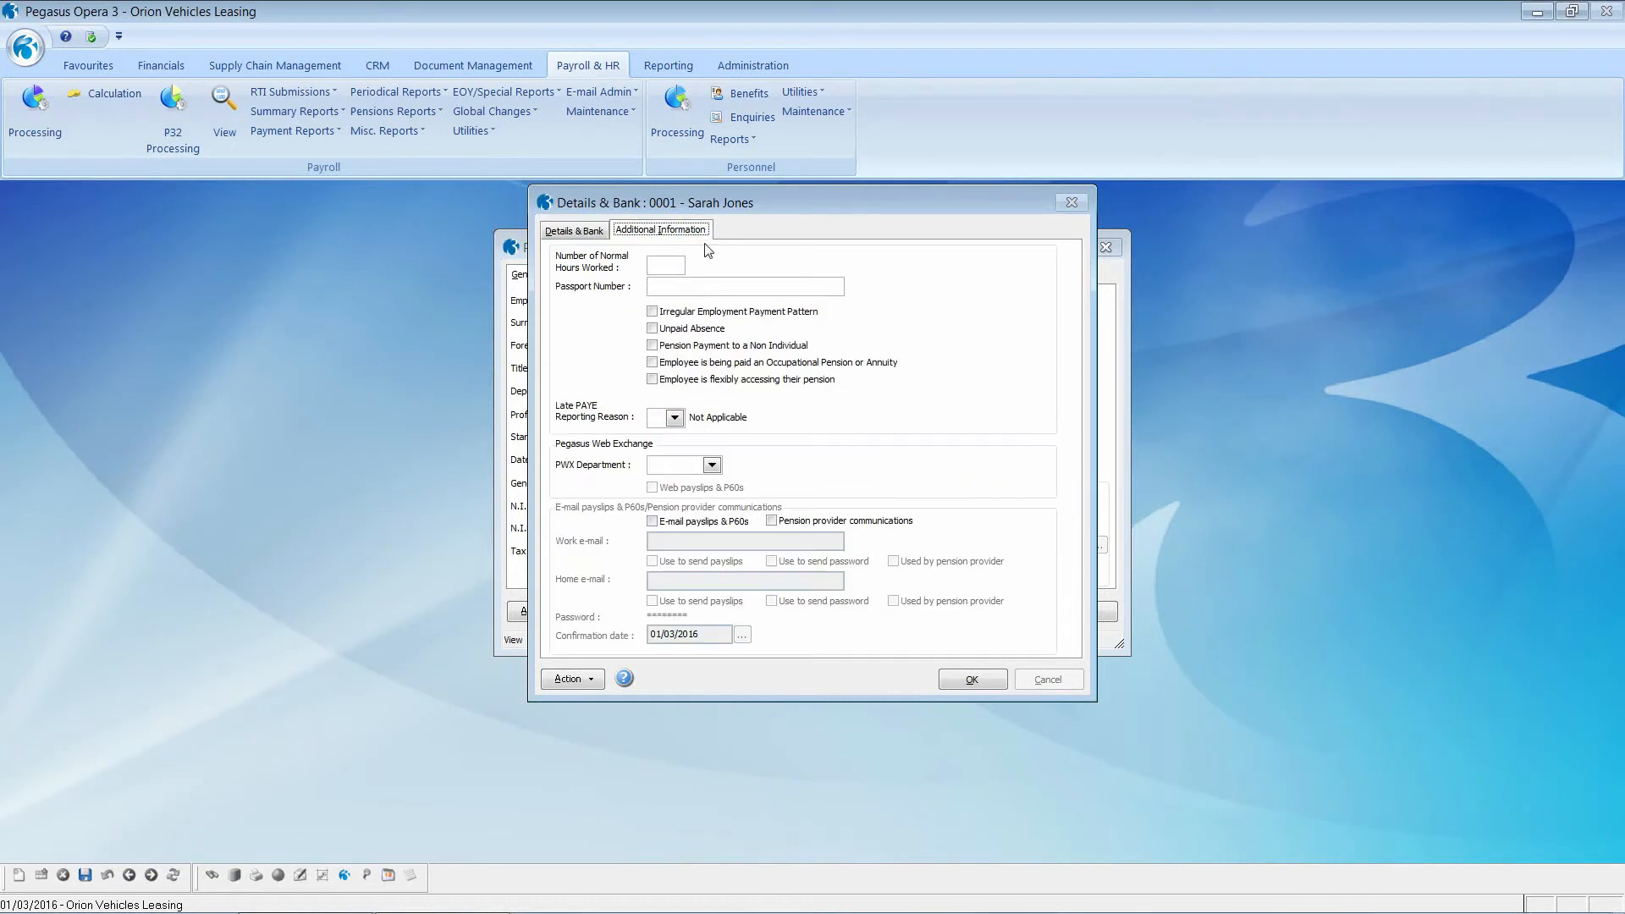
left_click(666, 264)
type("37.50")
Step: Confirm the bank details, then set starter status No P45 Provided with declaration B, accepting tax code 1060L month 1
left_click(570, 232)
left_click(970, 681)
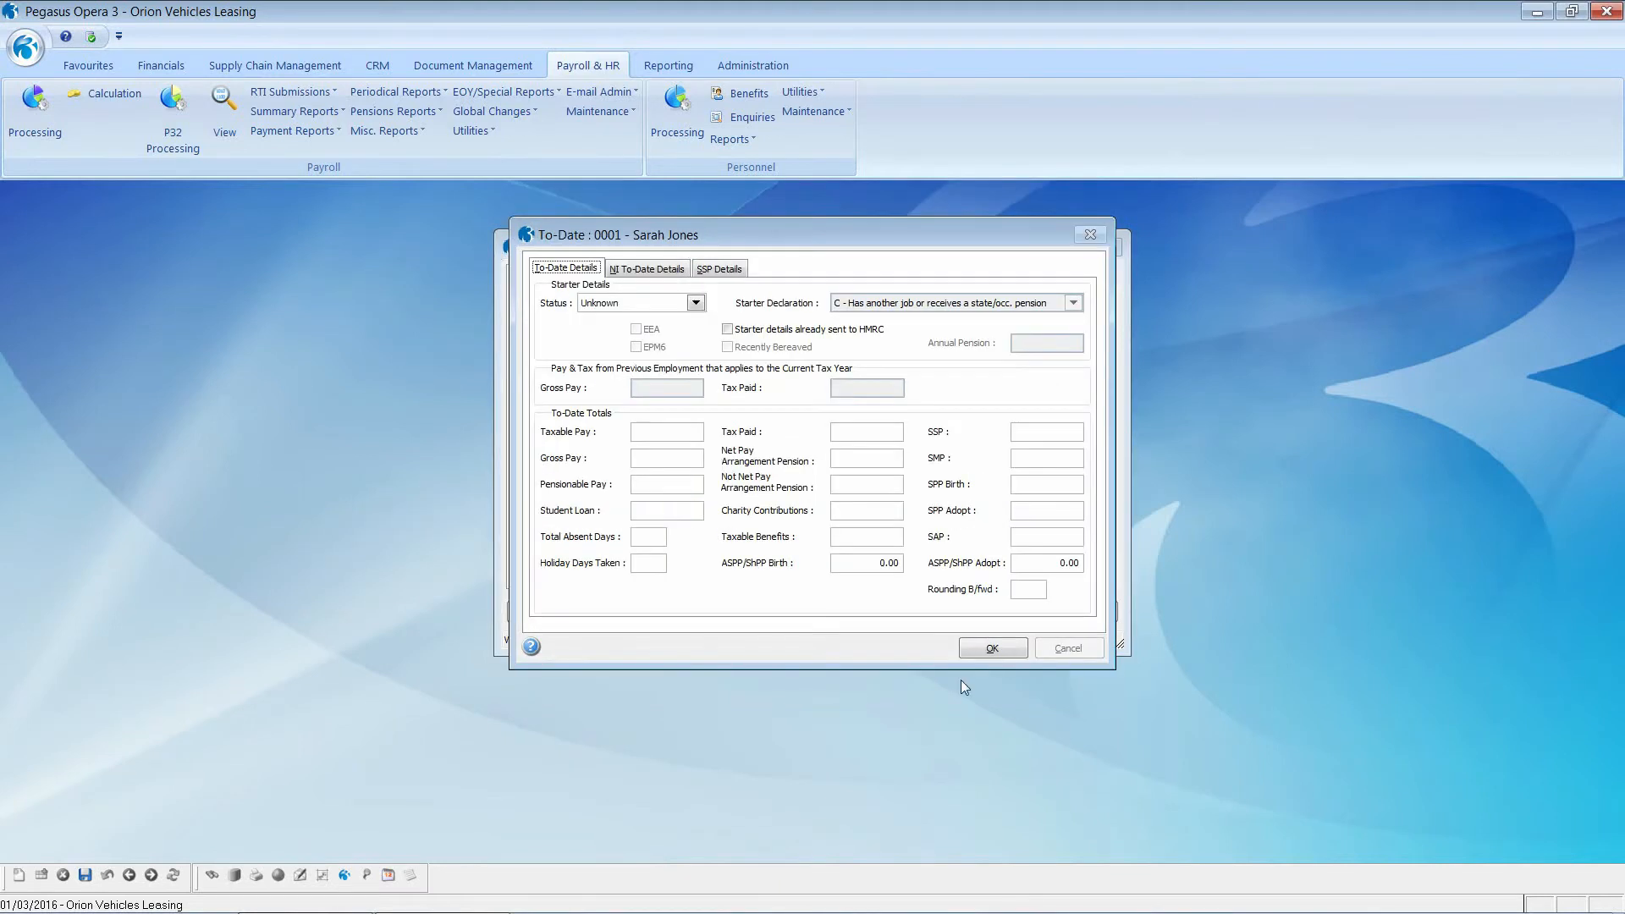
left_click(695, 303)
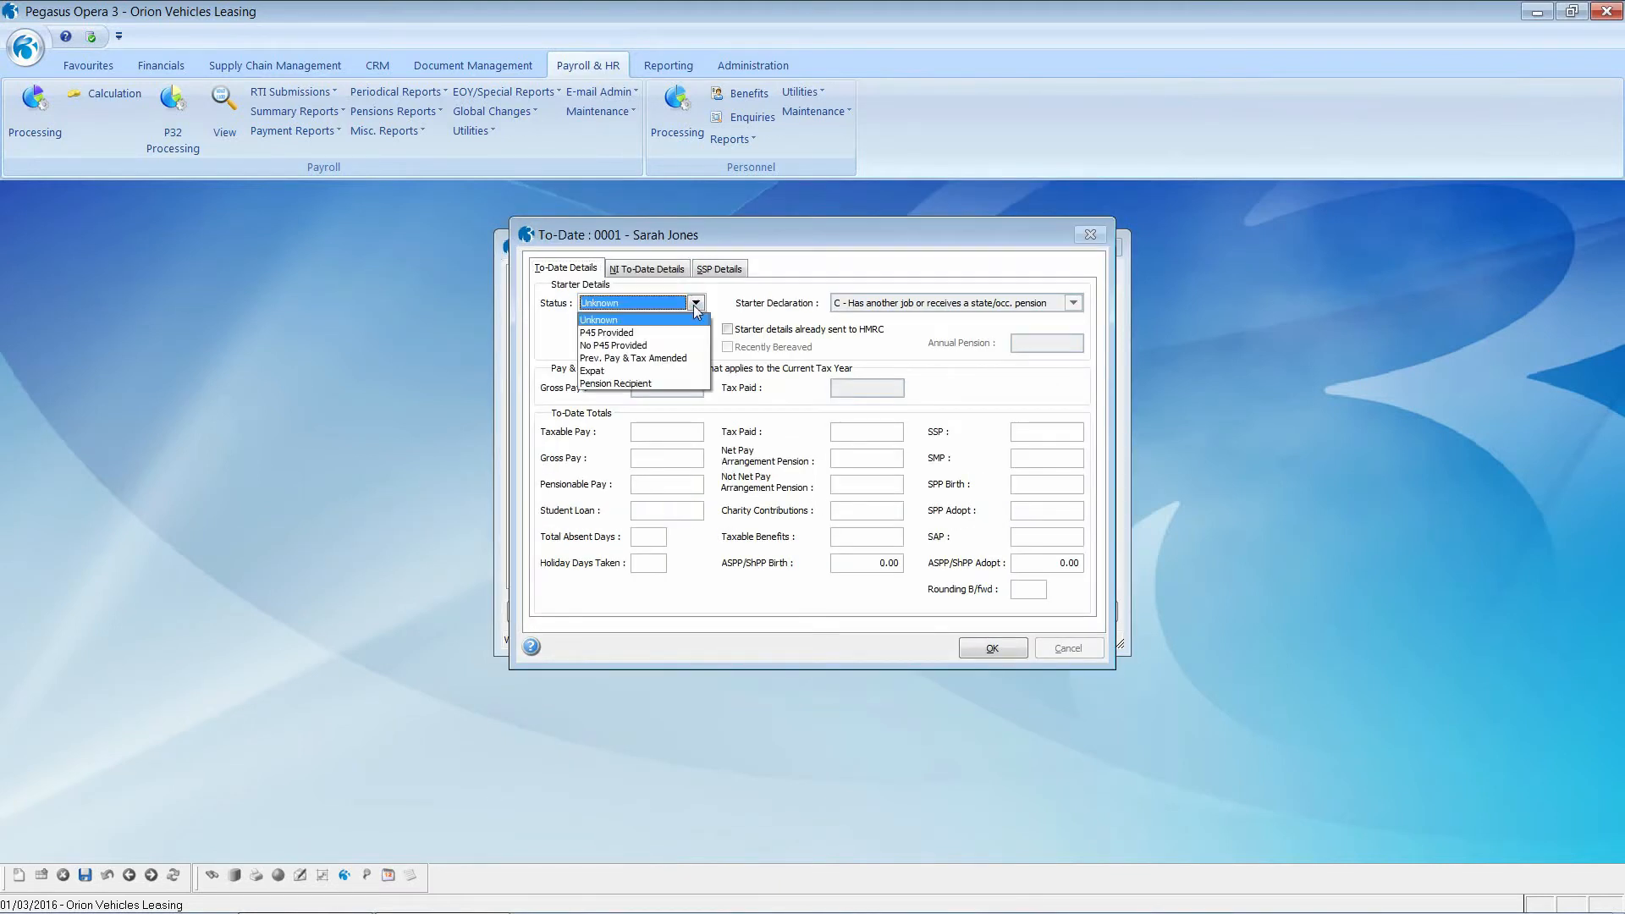
left_click(677, 345)
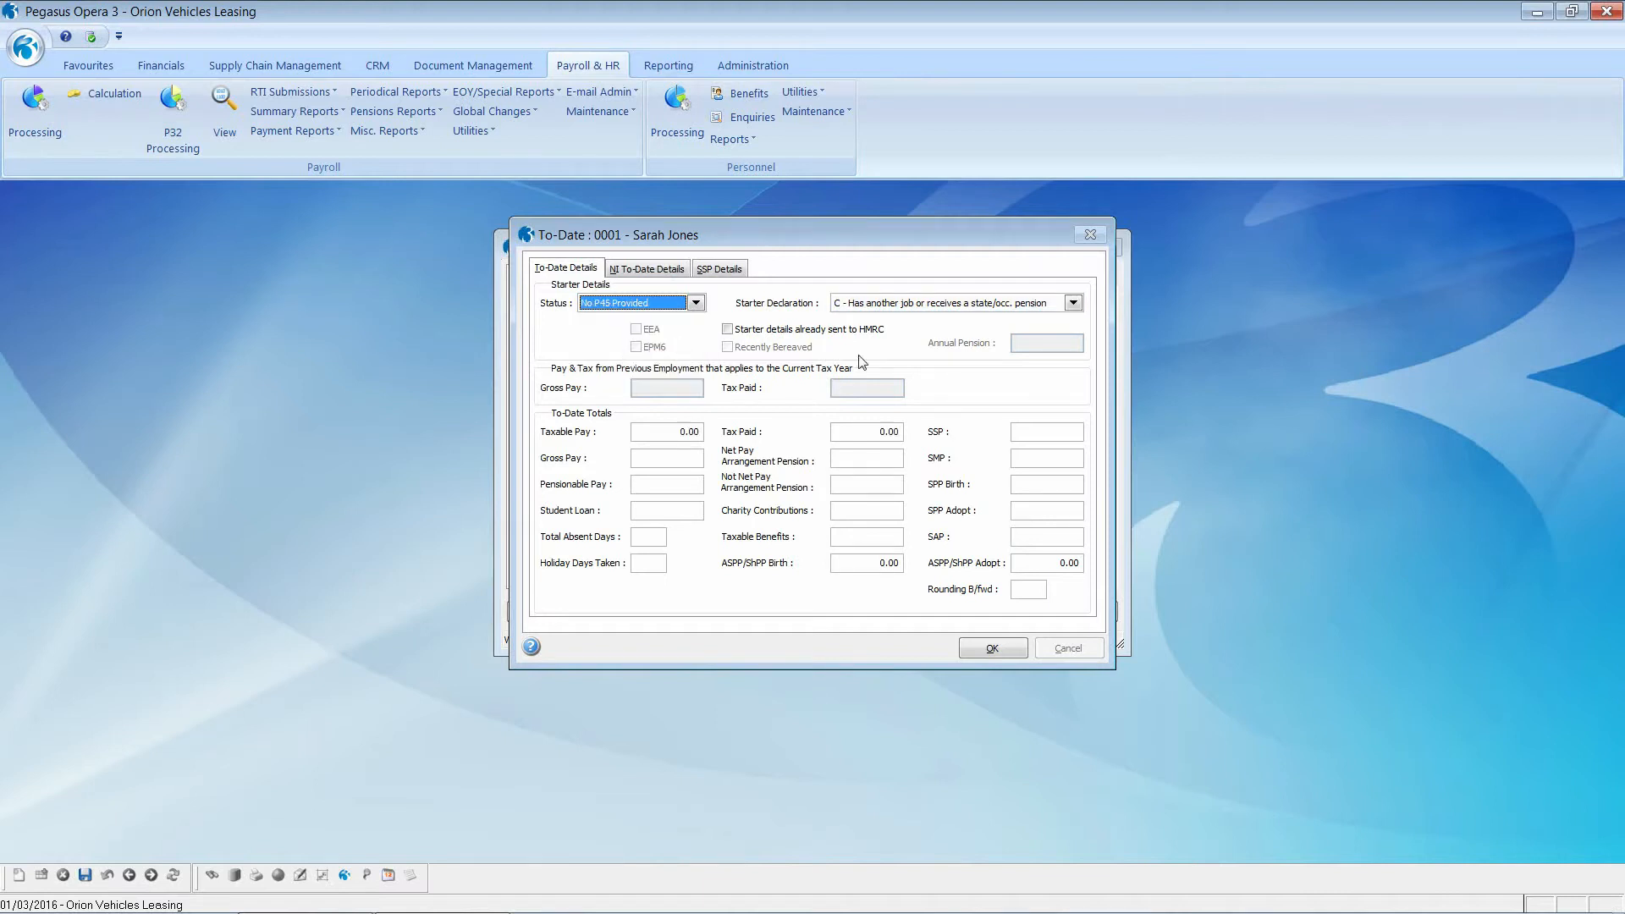
left_click(1073, 303)
left_click(1073, 303)
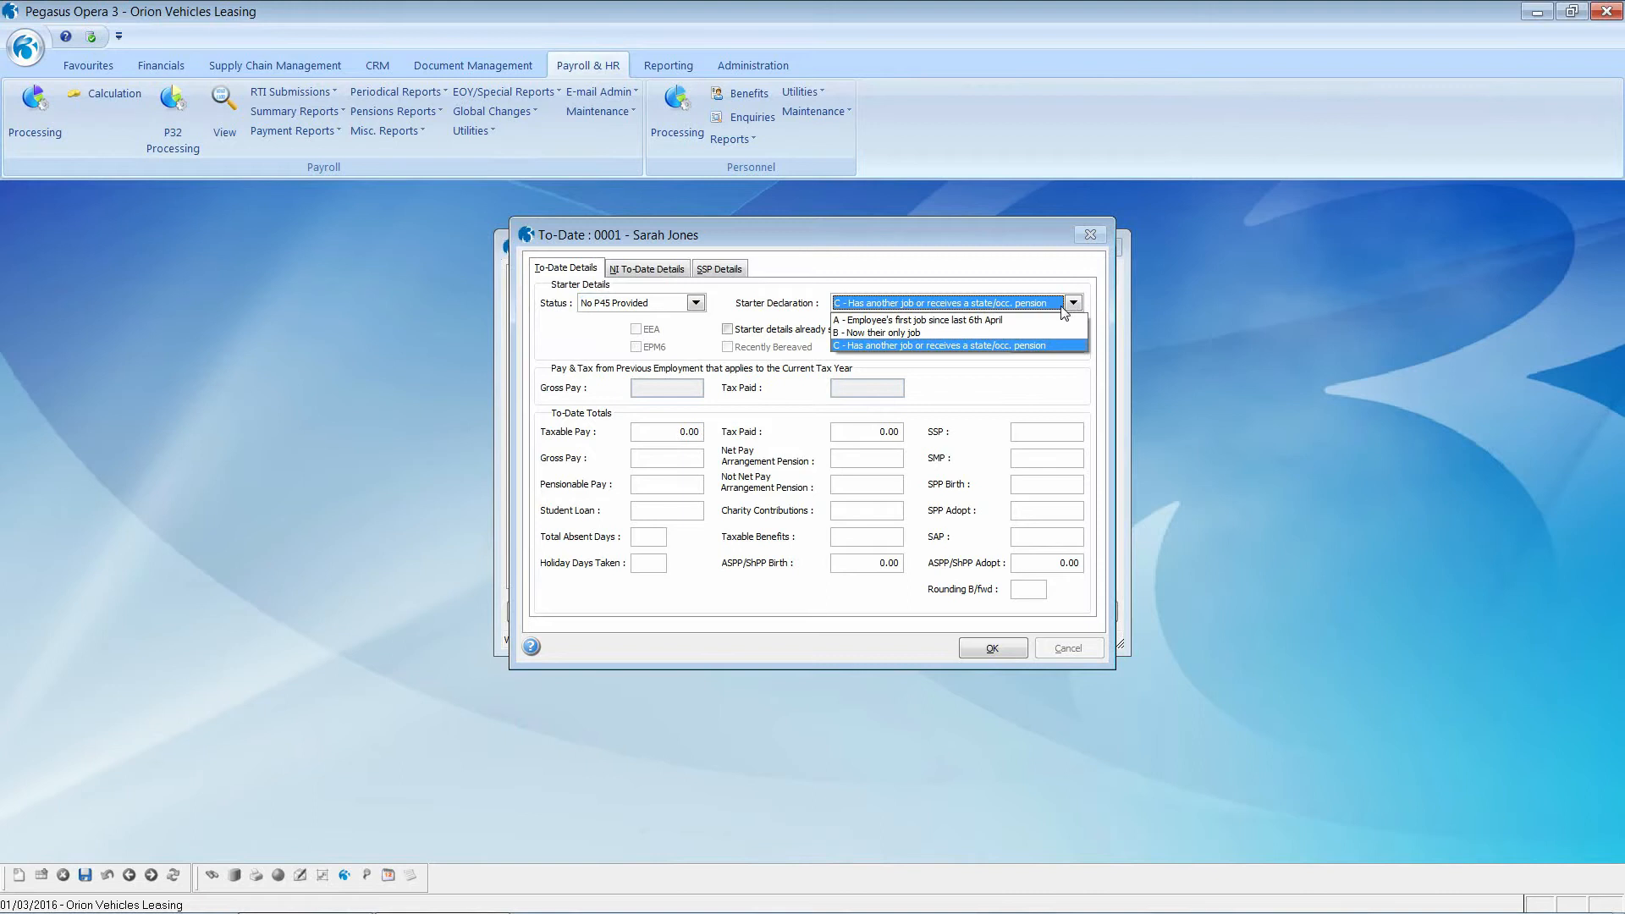
left_click(1027, 334)
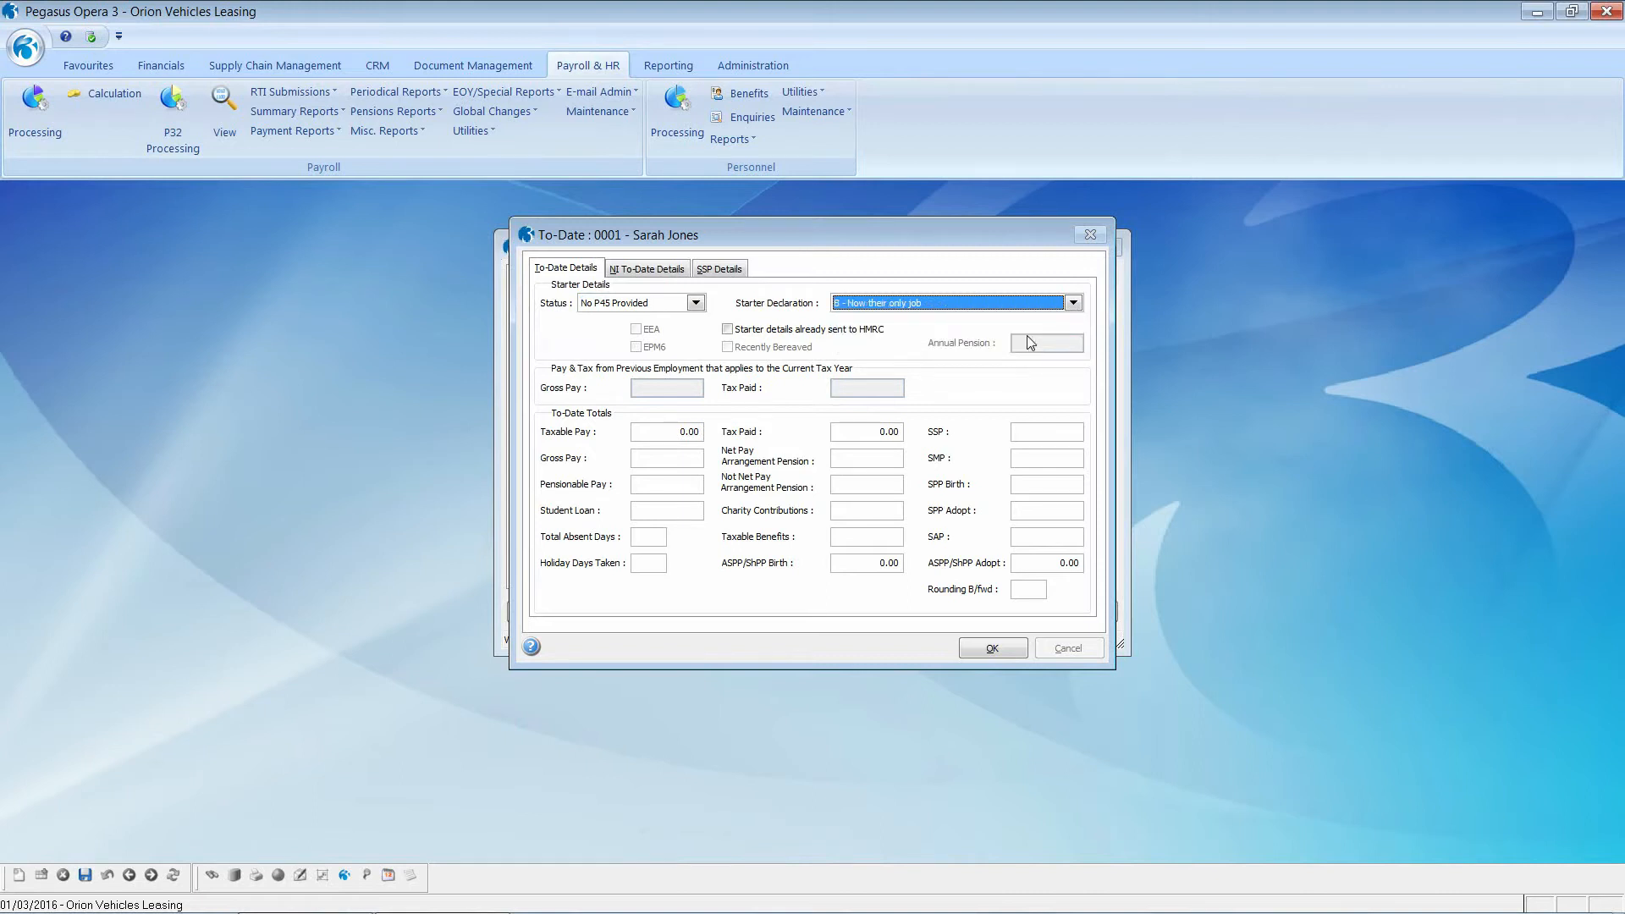
left_click(977, 656)
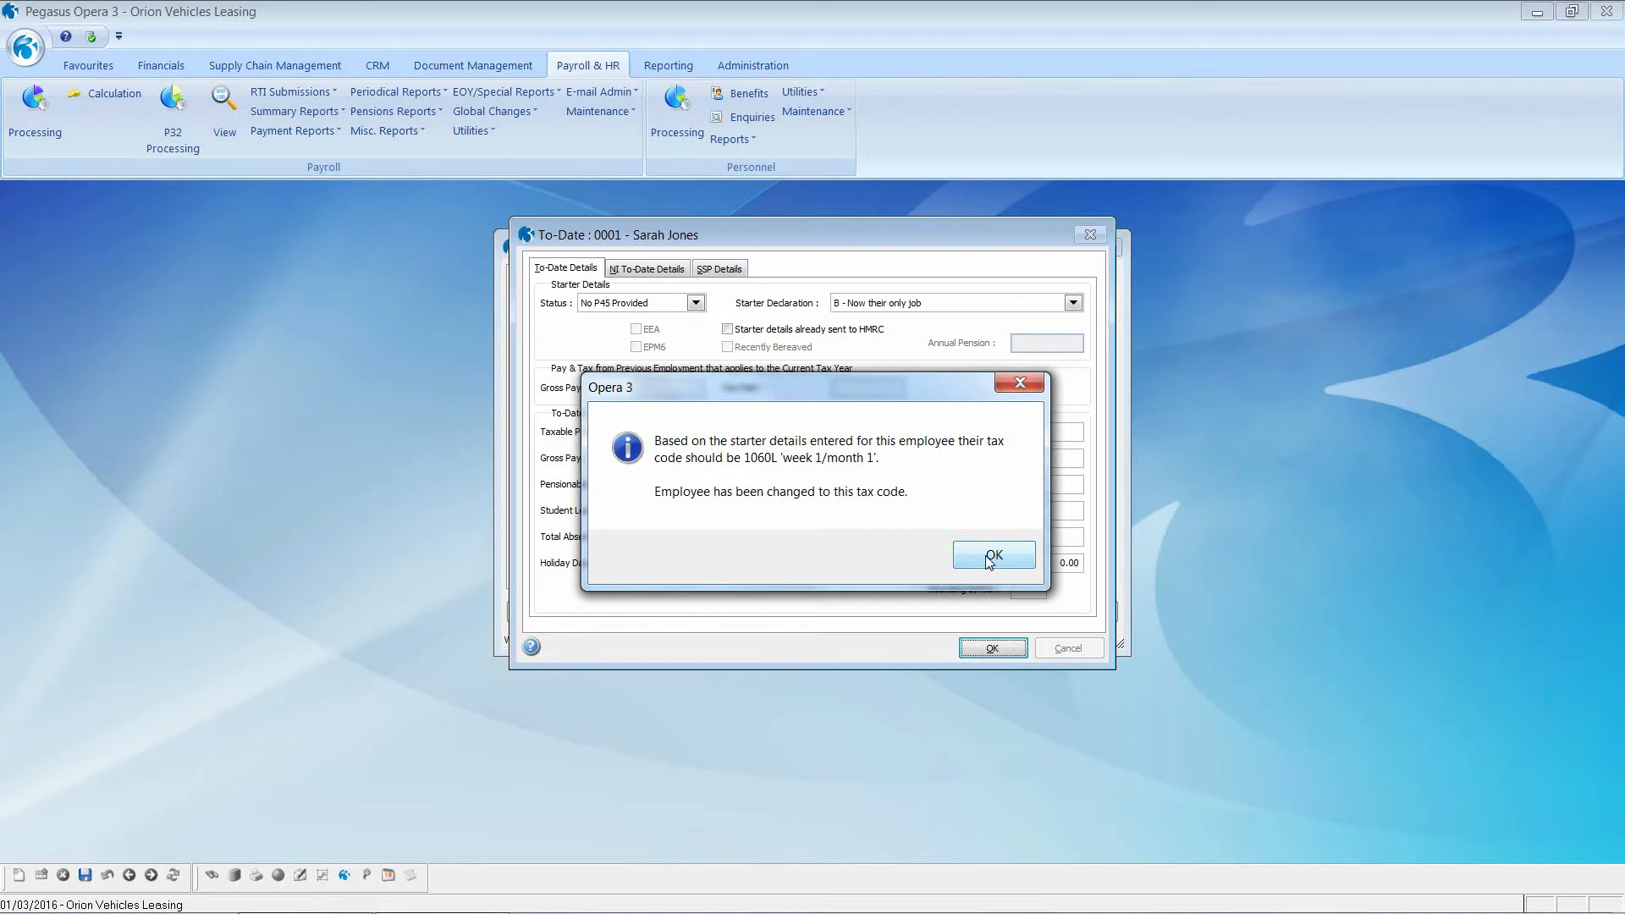
left_click(989, 559)
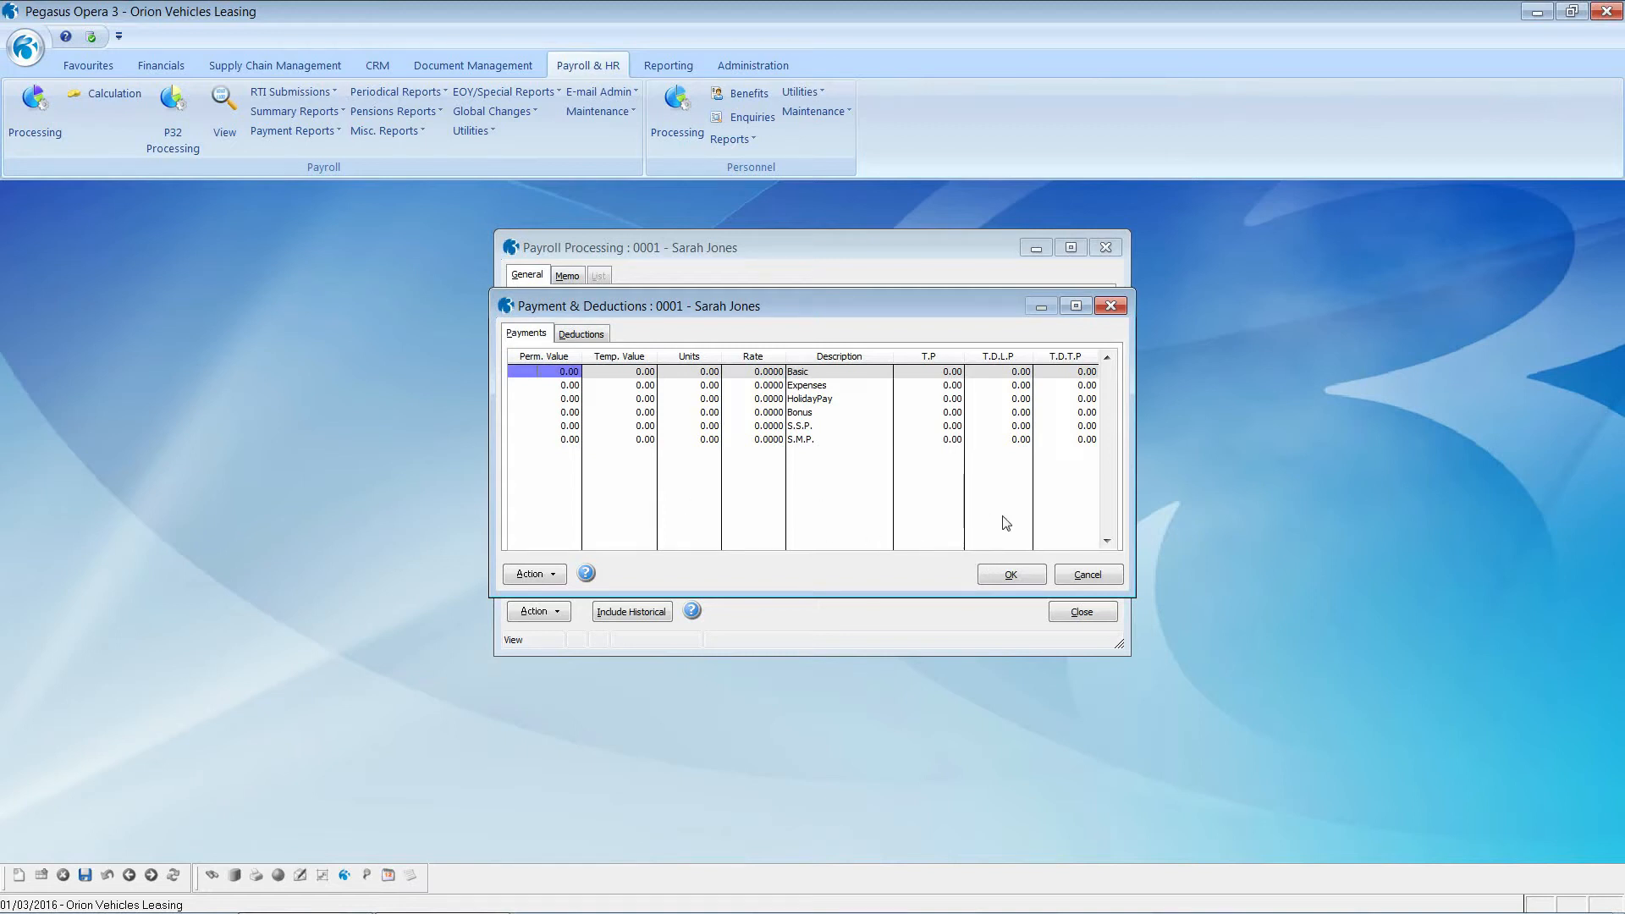
Step: Enter 2000.00 permanent Basic pay and 50.00 temporary Expenses, check deductions, and accept
type("2000")
key("Tab")
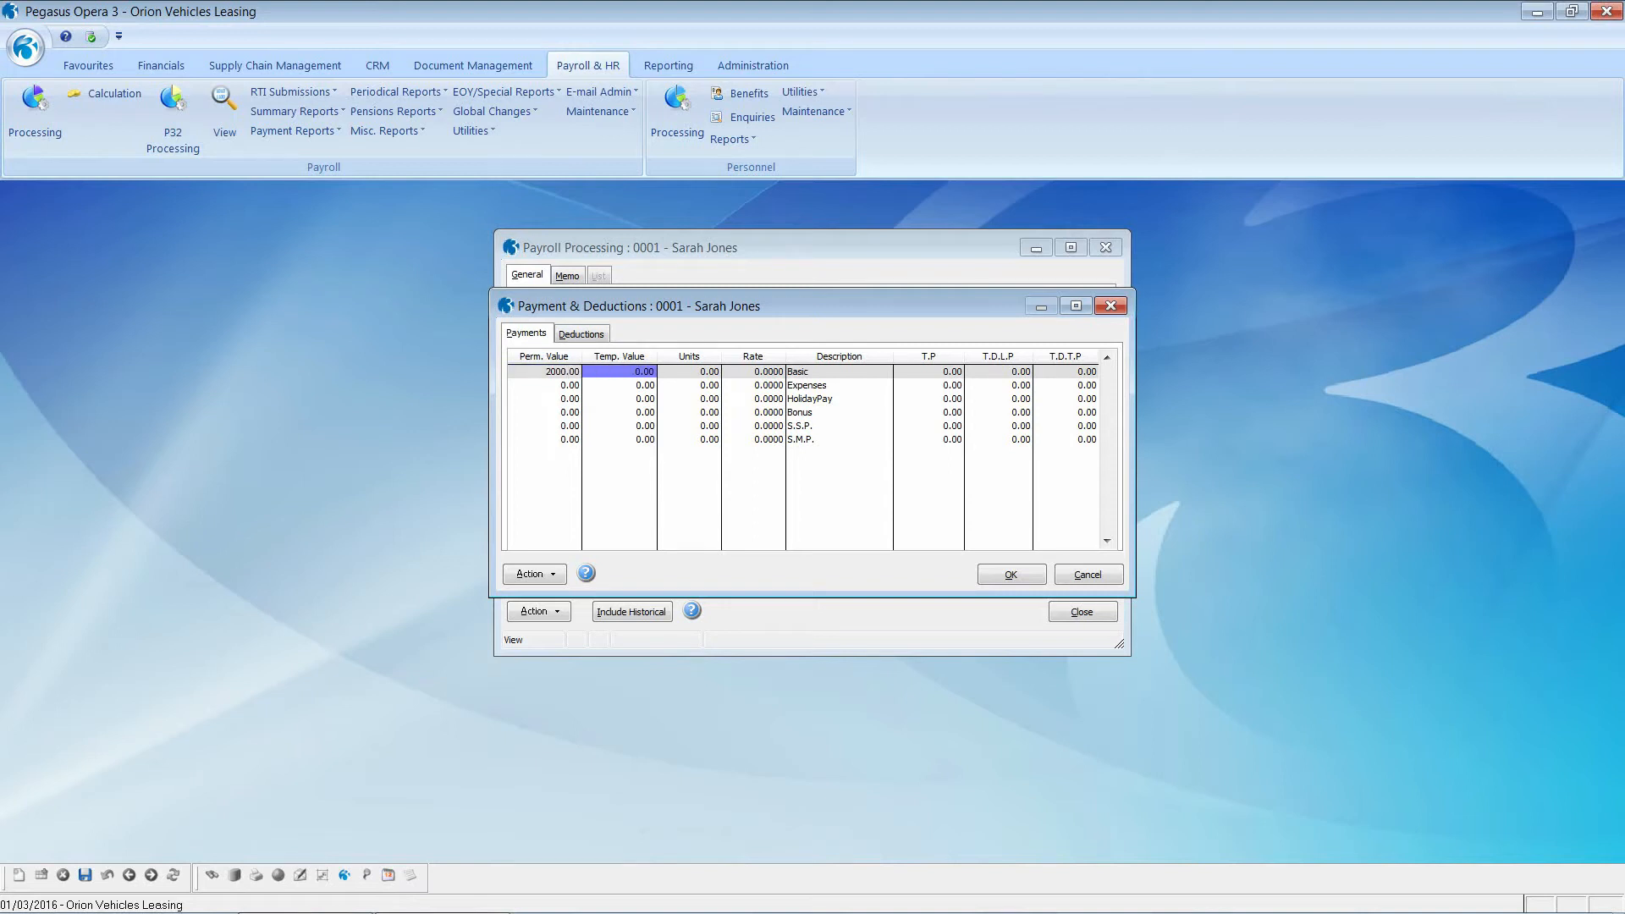
left_click(621, 388)
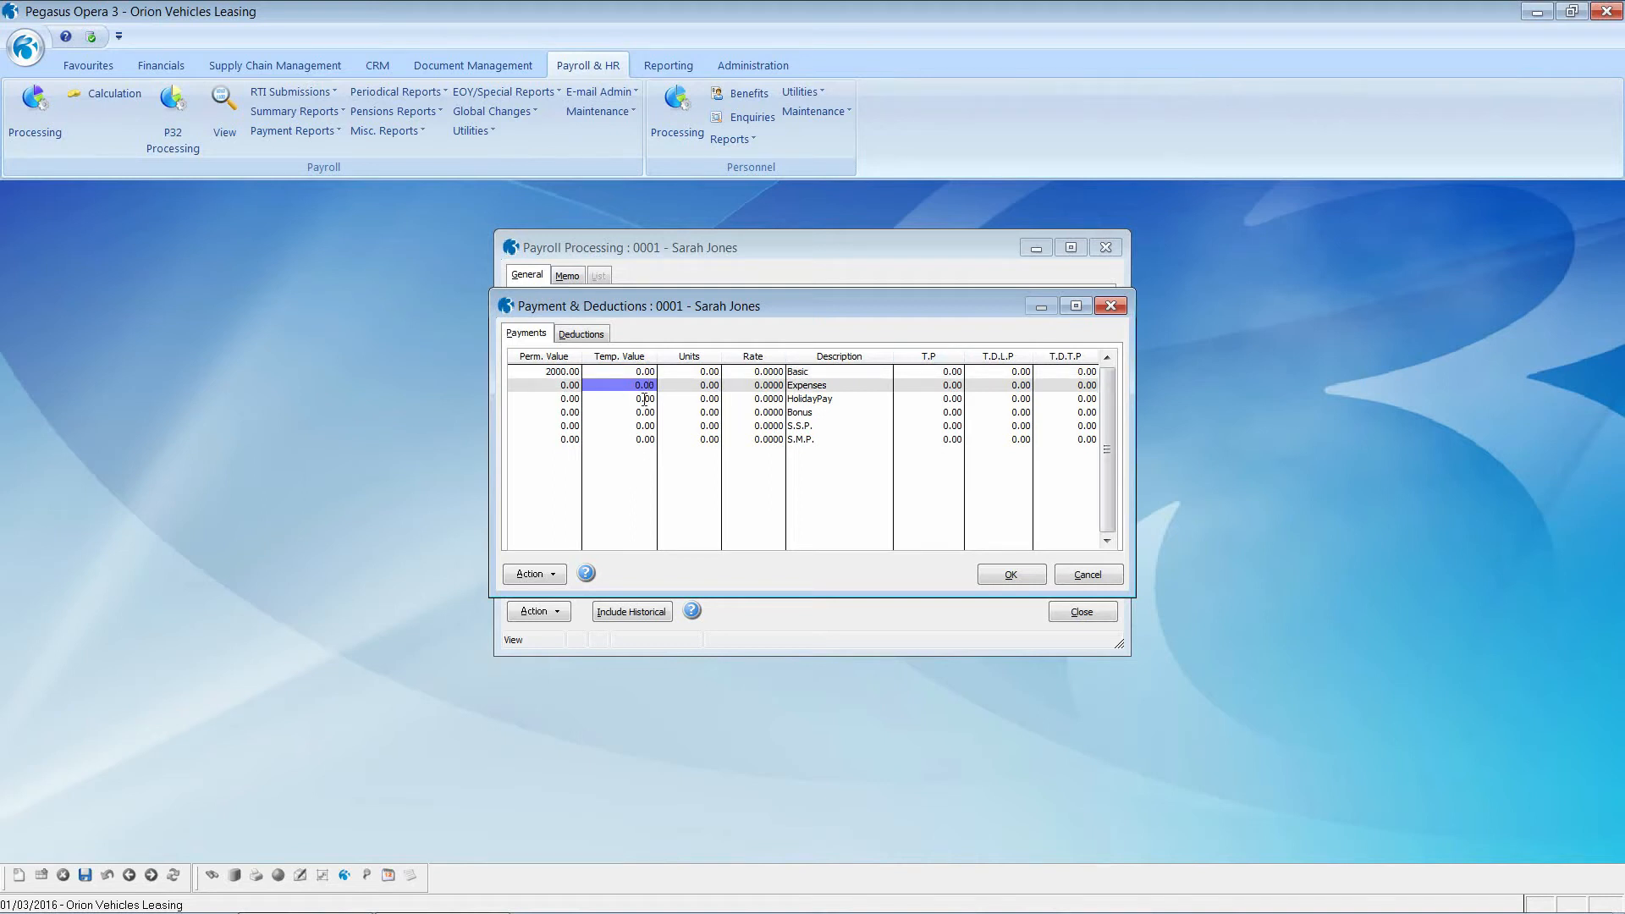
type("50")
key("Tab")
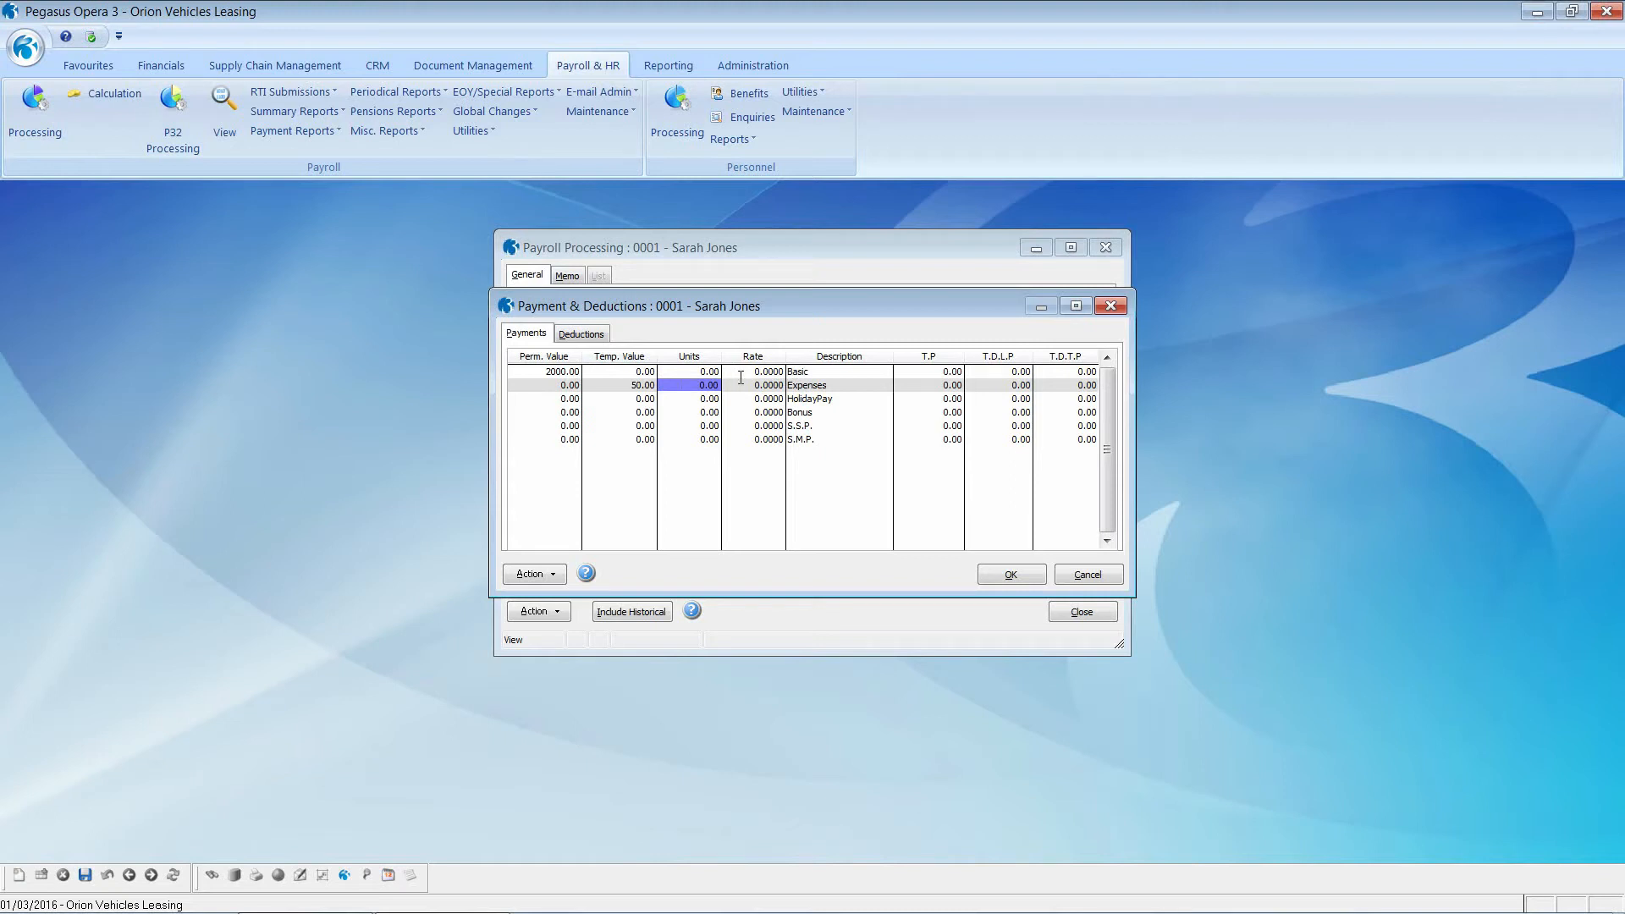
left_click(583, 334)
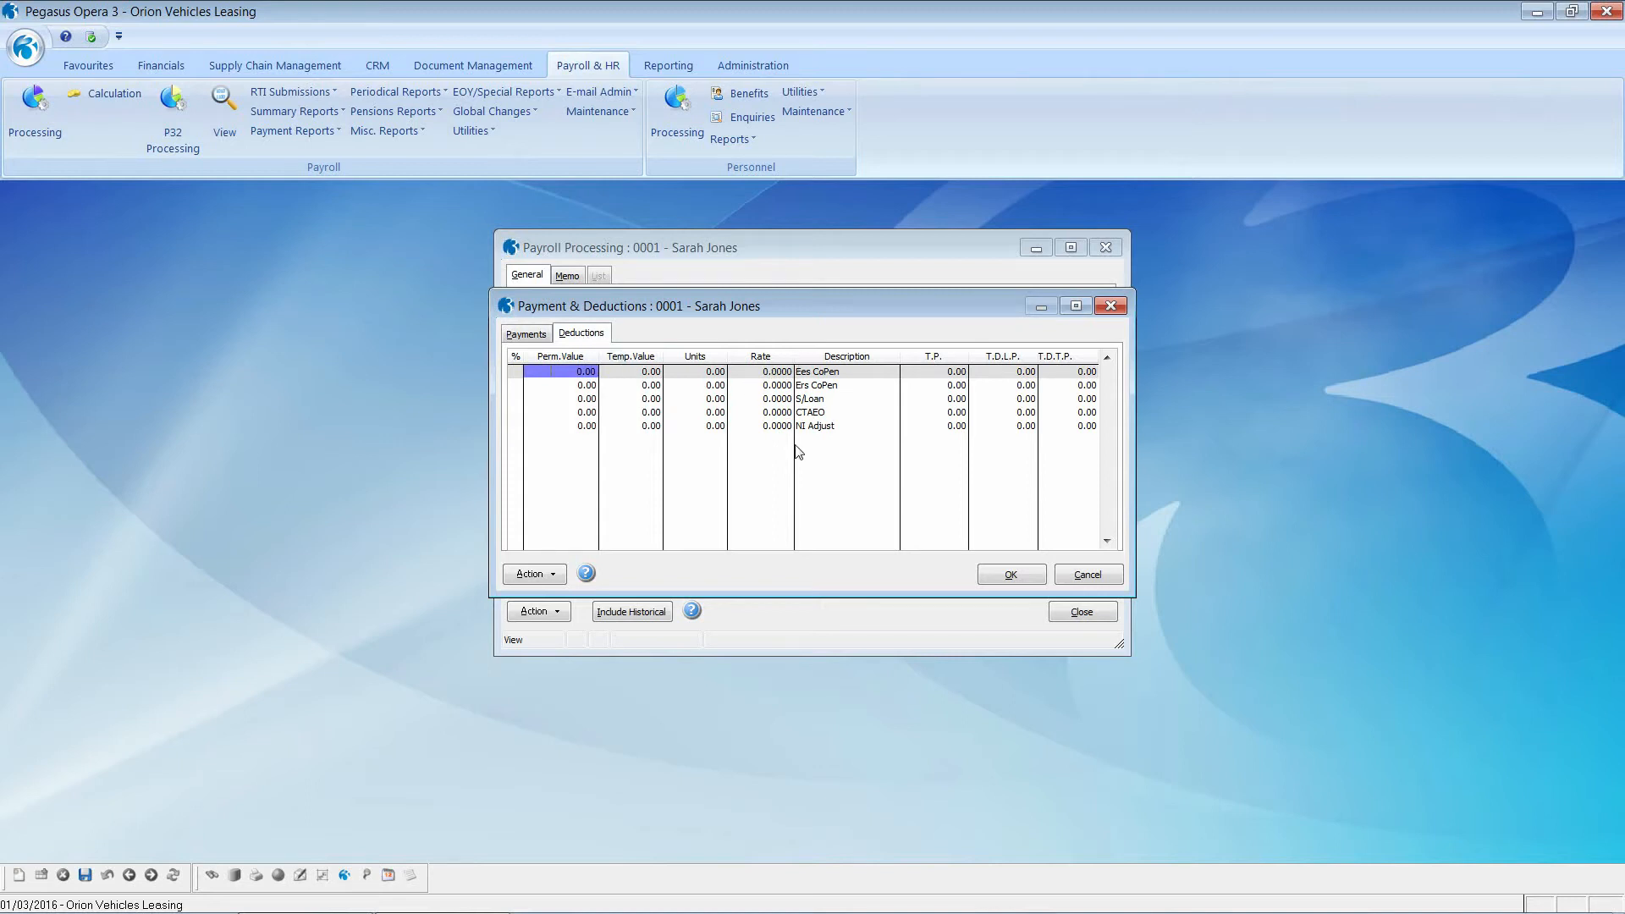
left_click(997, 573)
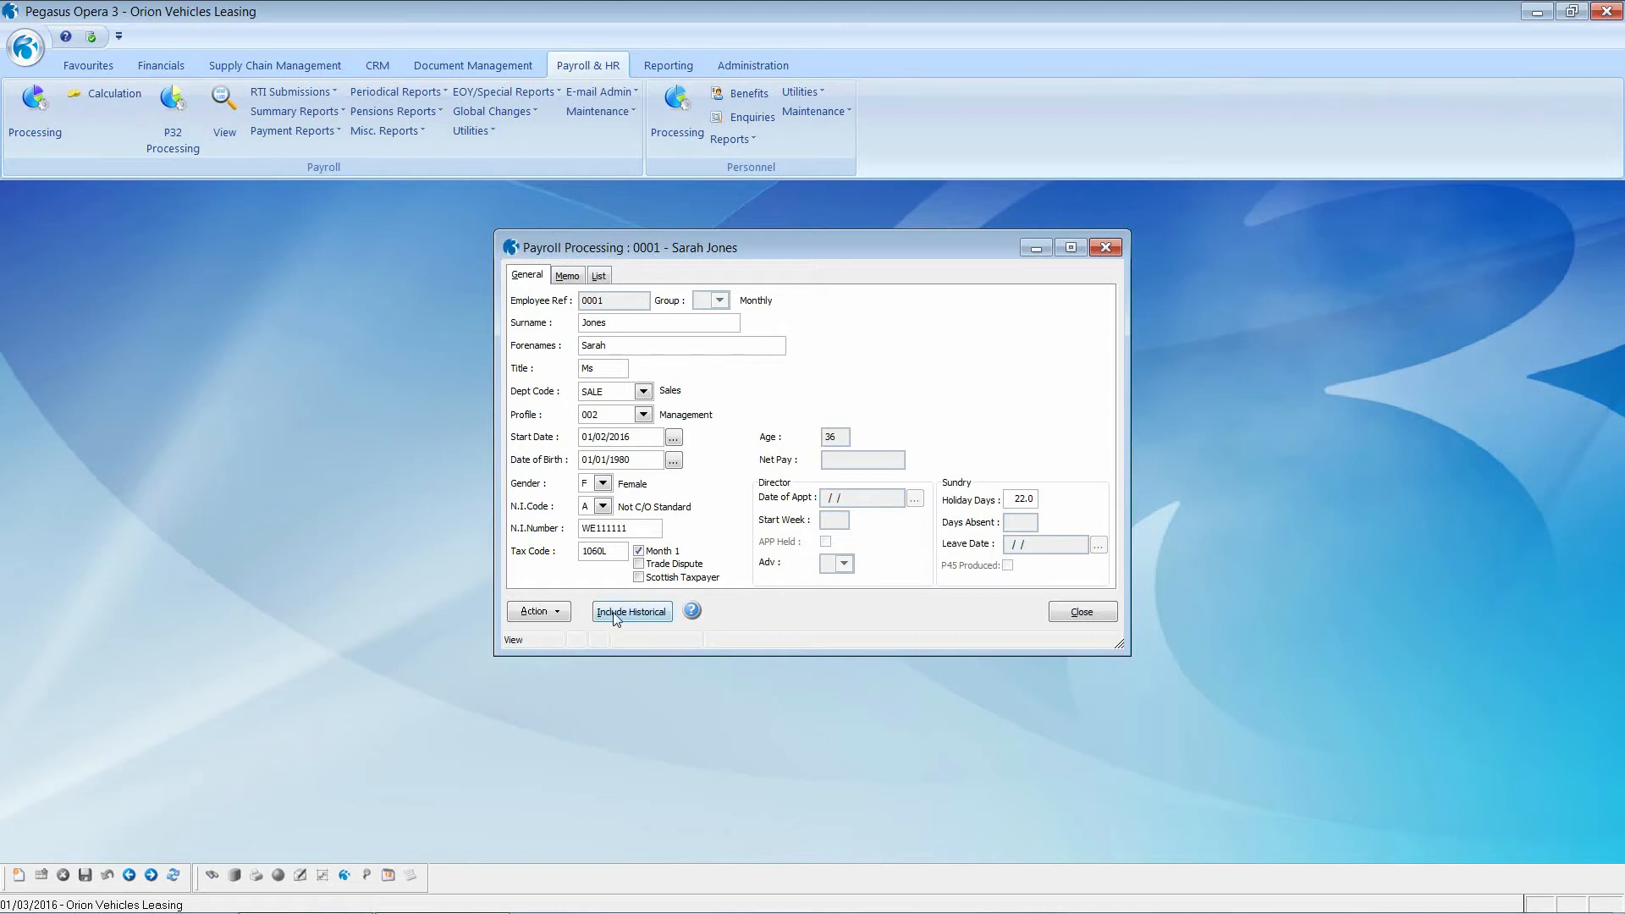
Step: Attach the portrait image from the employee documents folder as employee 0001's picture
left_click(558, 616)
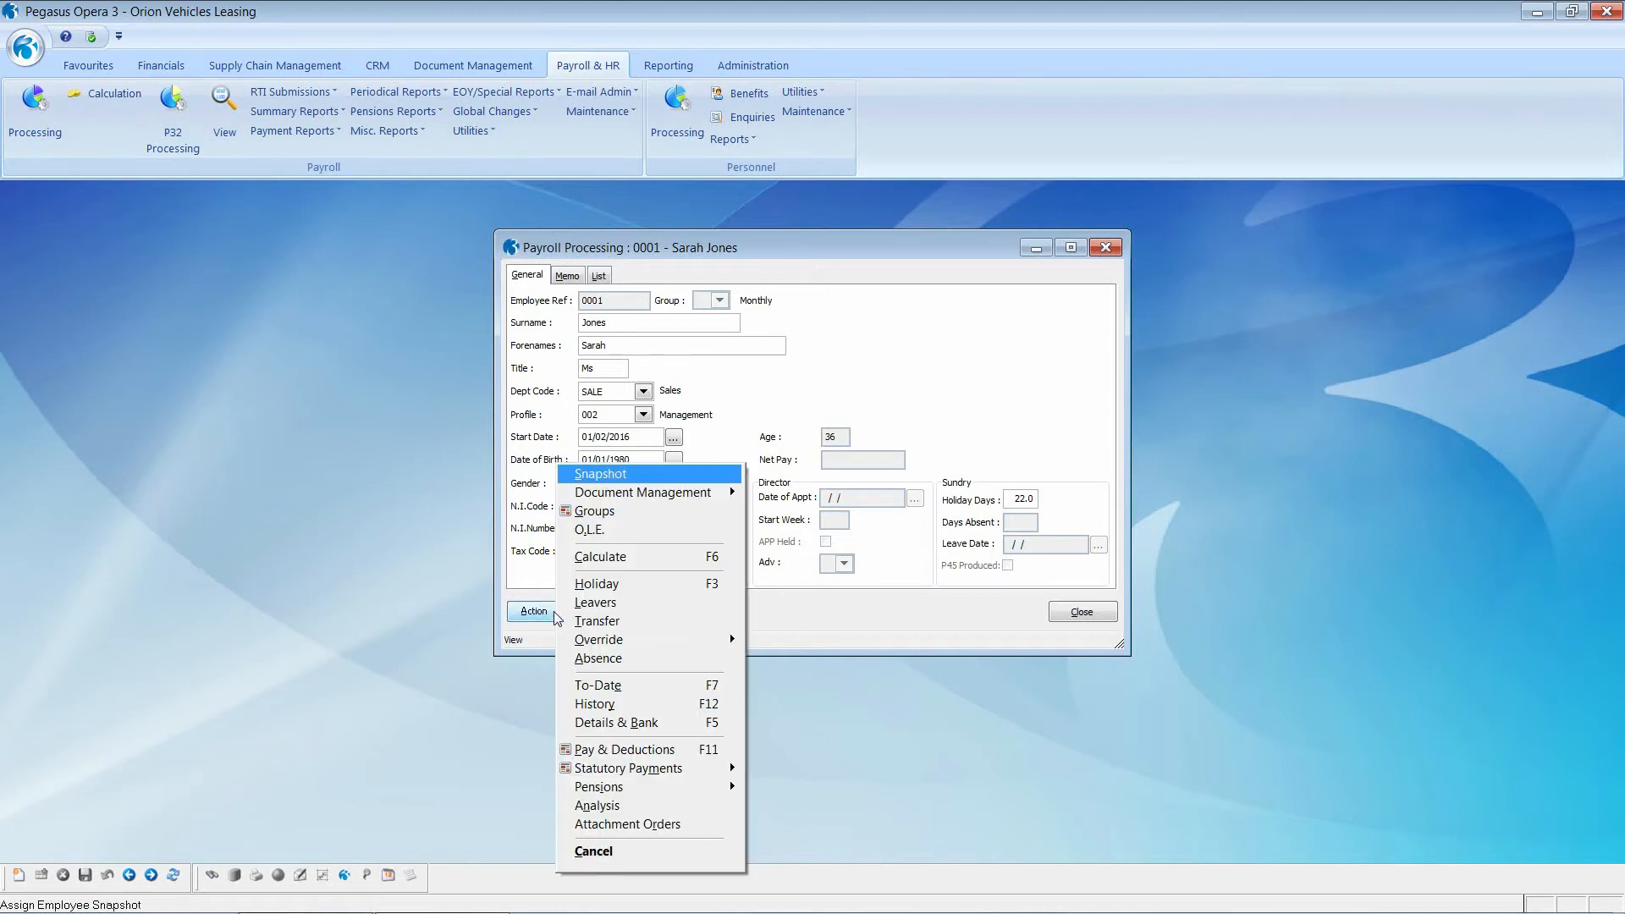
left_click(625, 474)
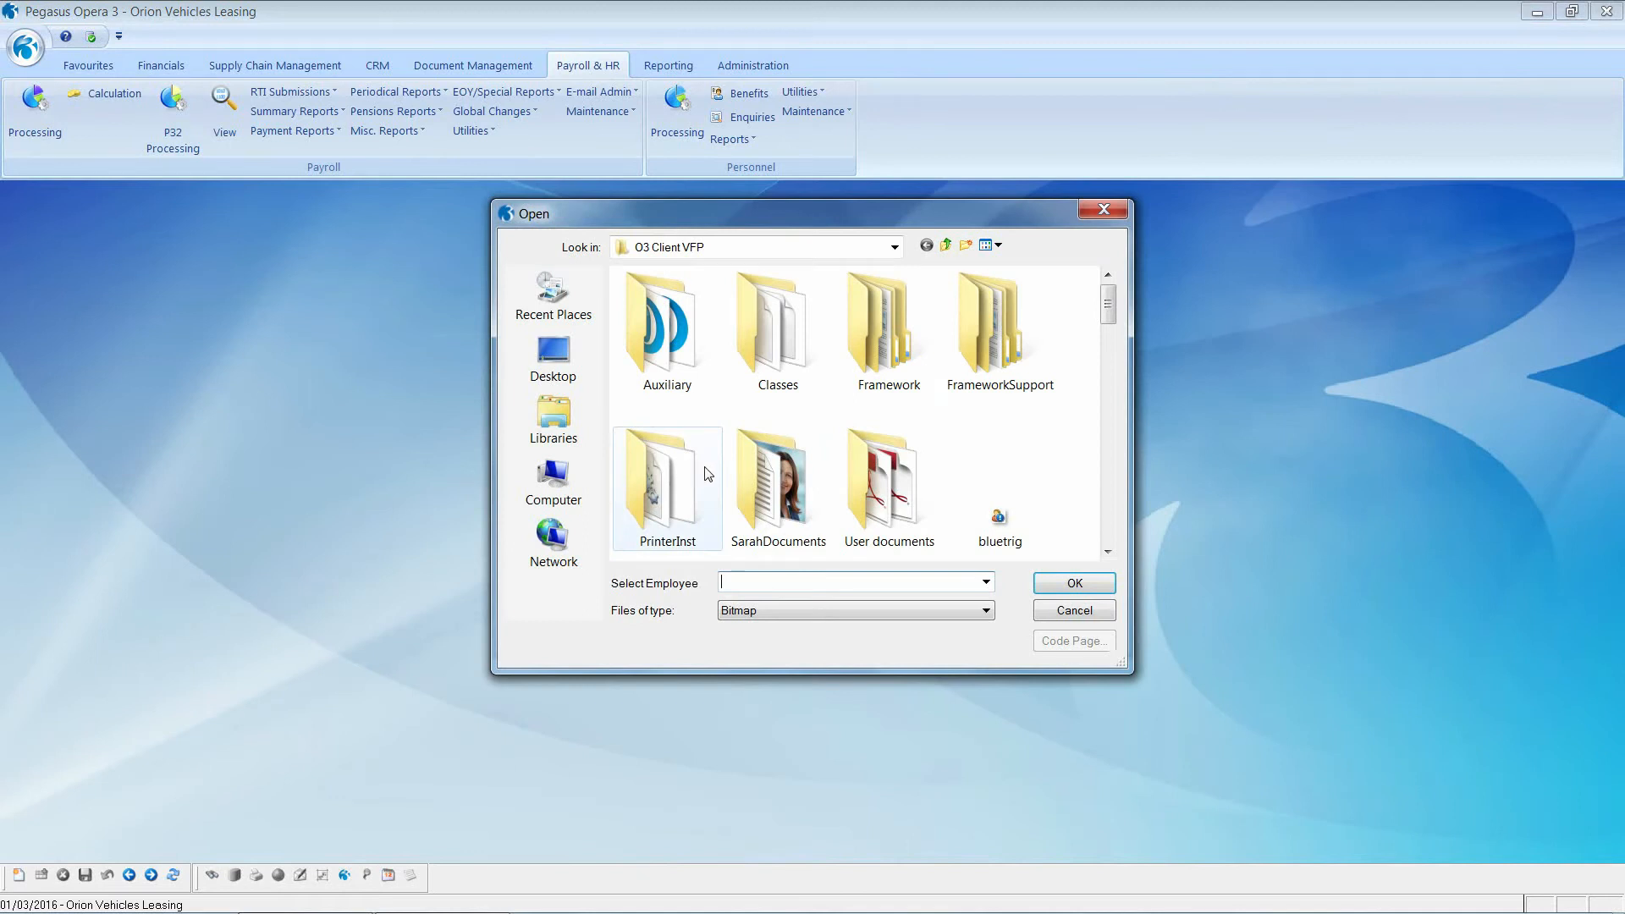
double_click(765, 476)
left_click(887, 330)
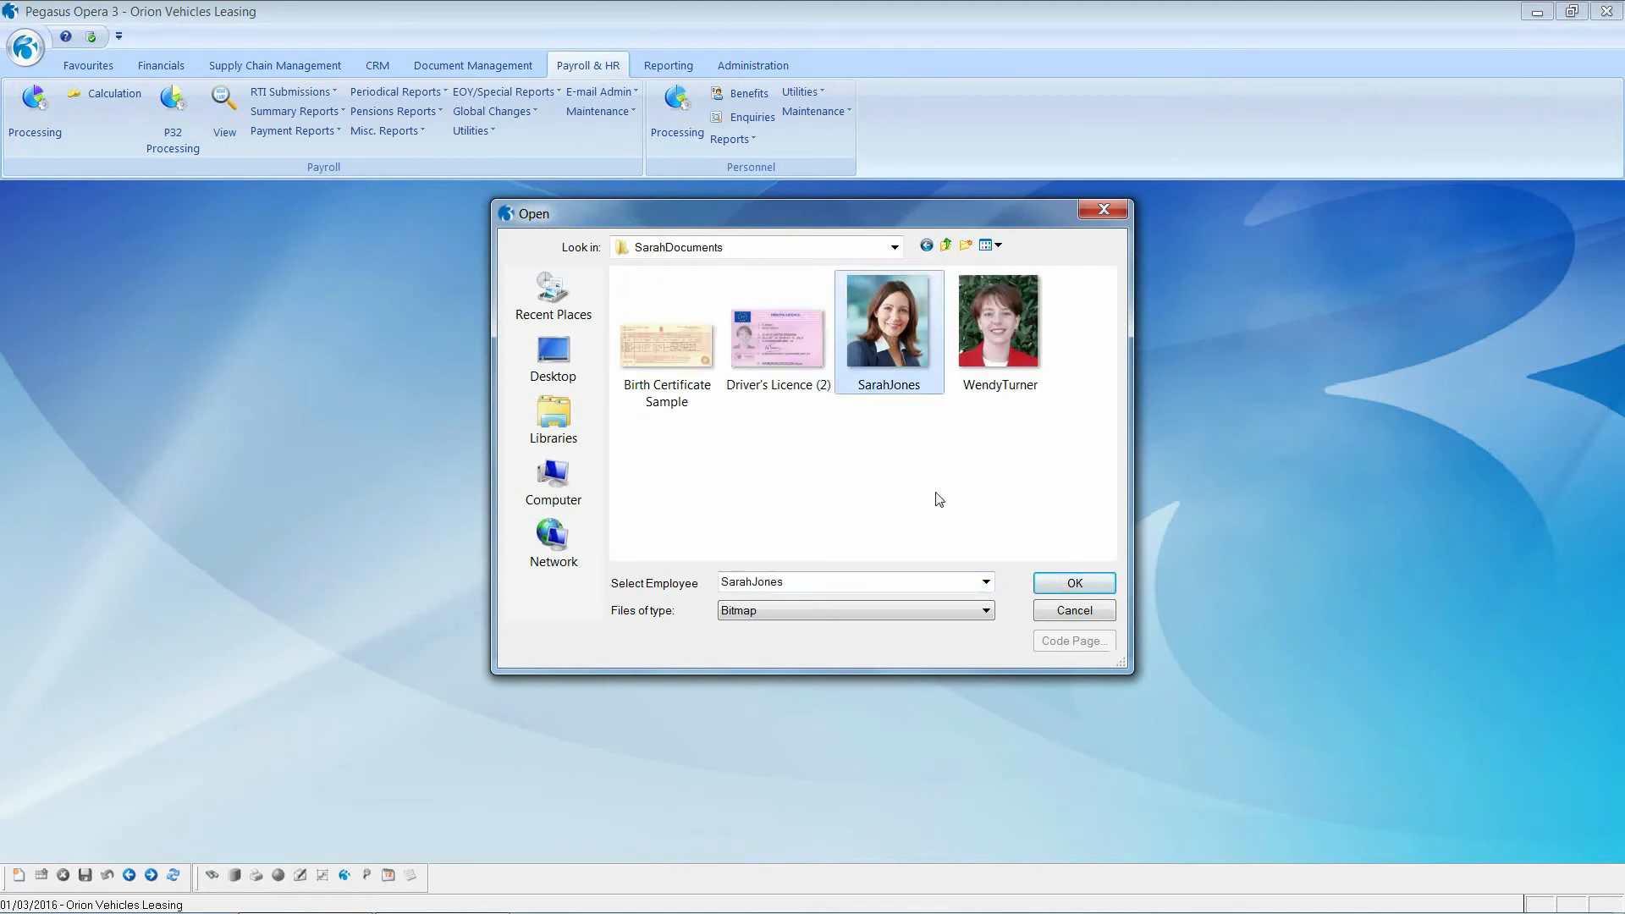
left_click(1059, 584)
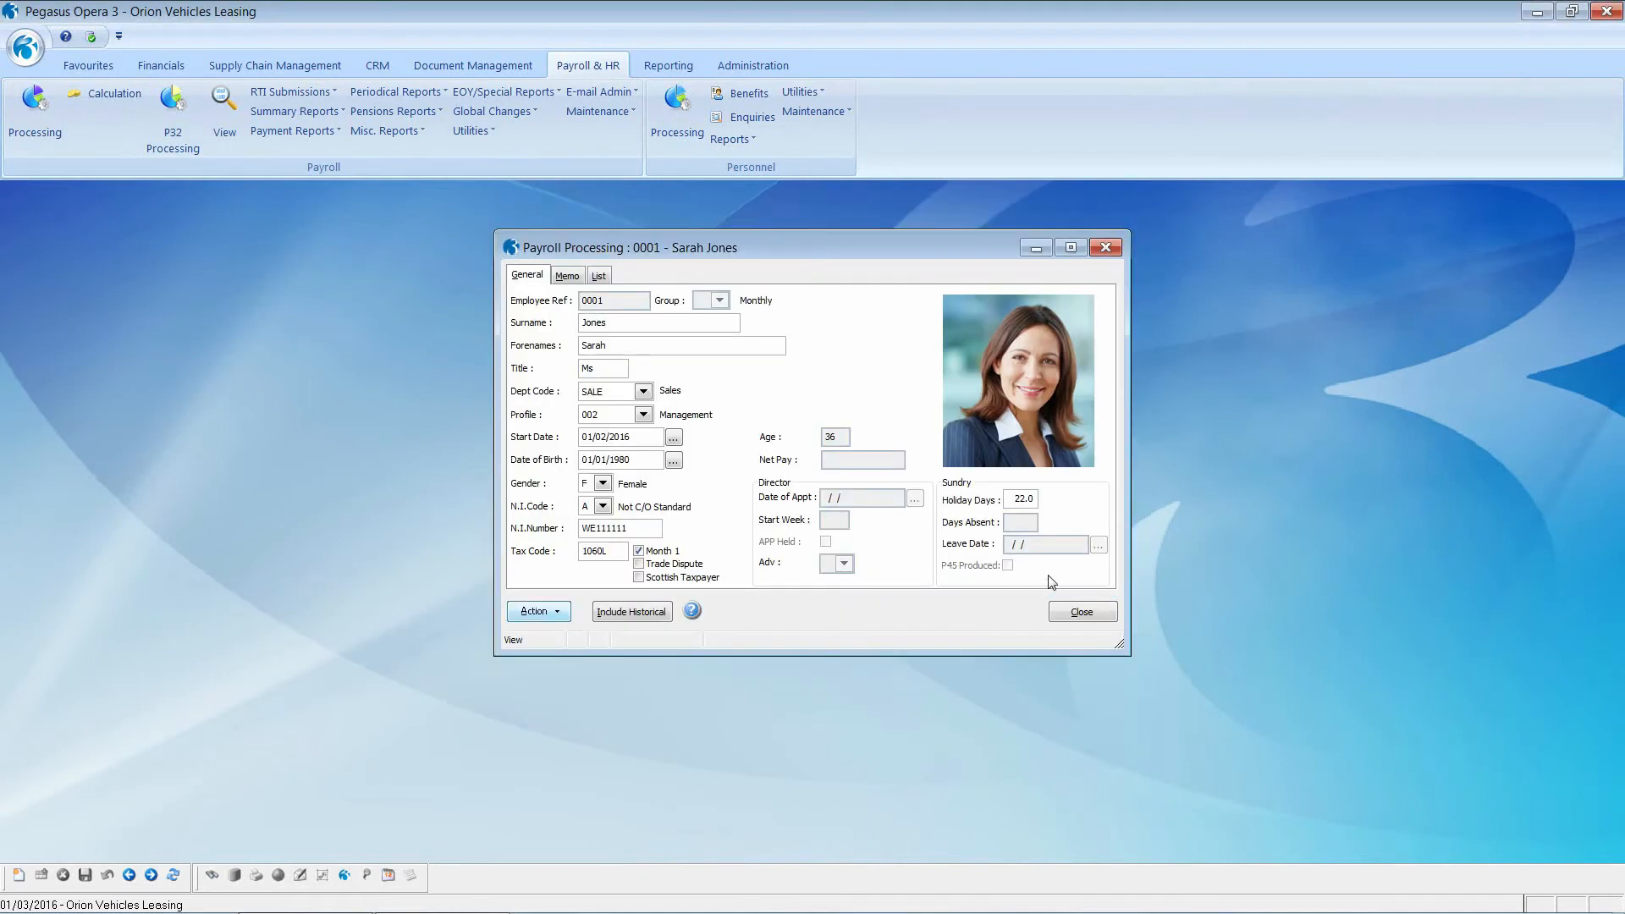
left_click(540, 619)
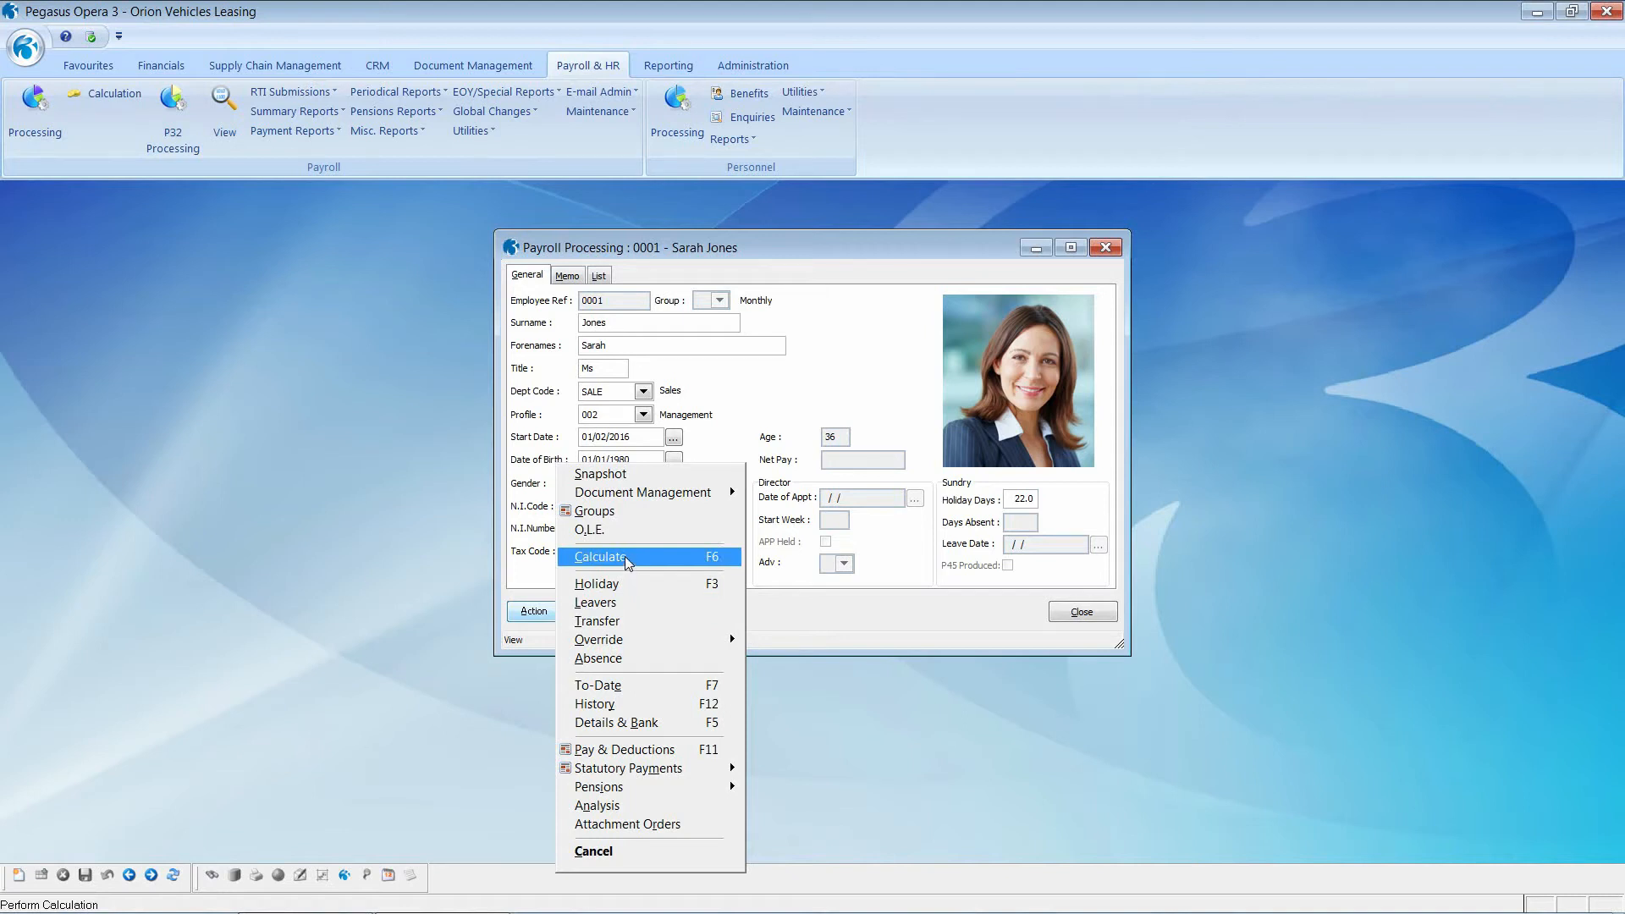
Step: Calculate employee 0001's pay as a new starter (2050.00 gross, 1618.64 net) and close the record
left_click(628, 558)
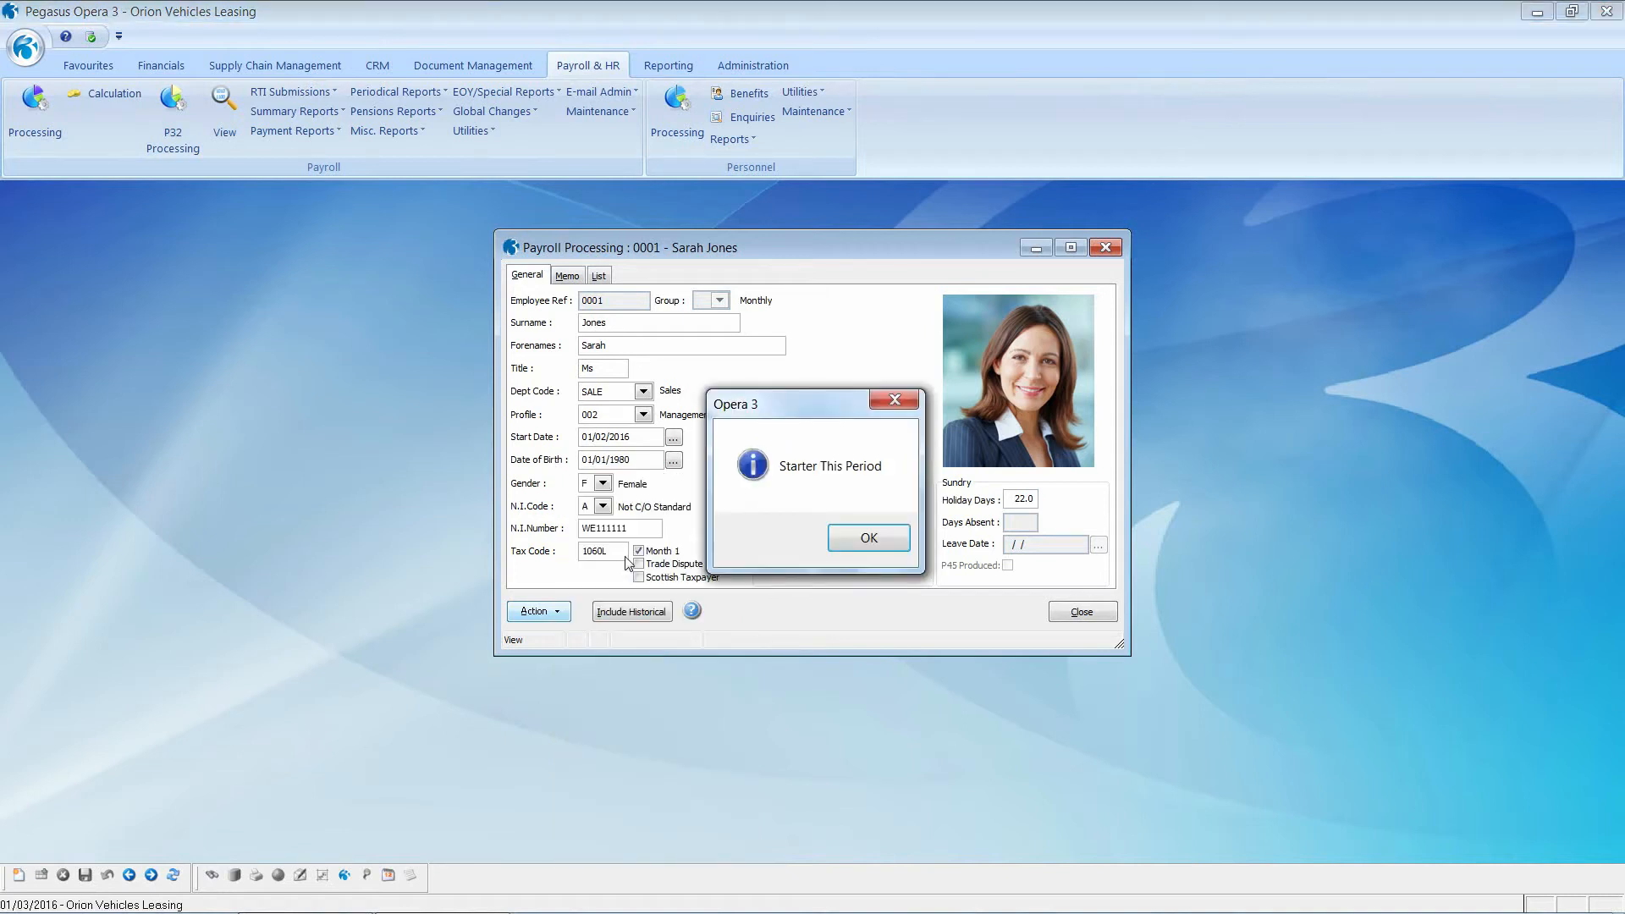
left_click(854, 540)
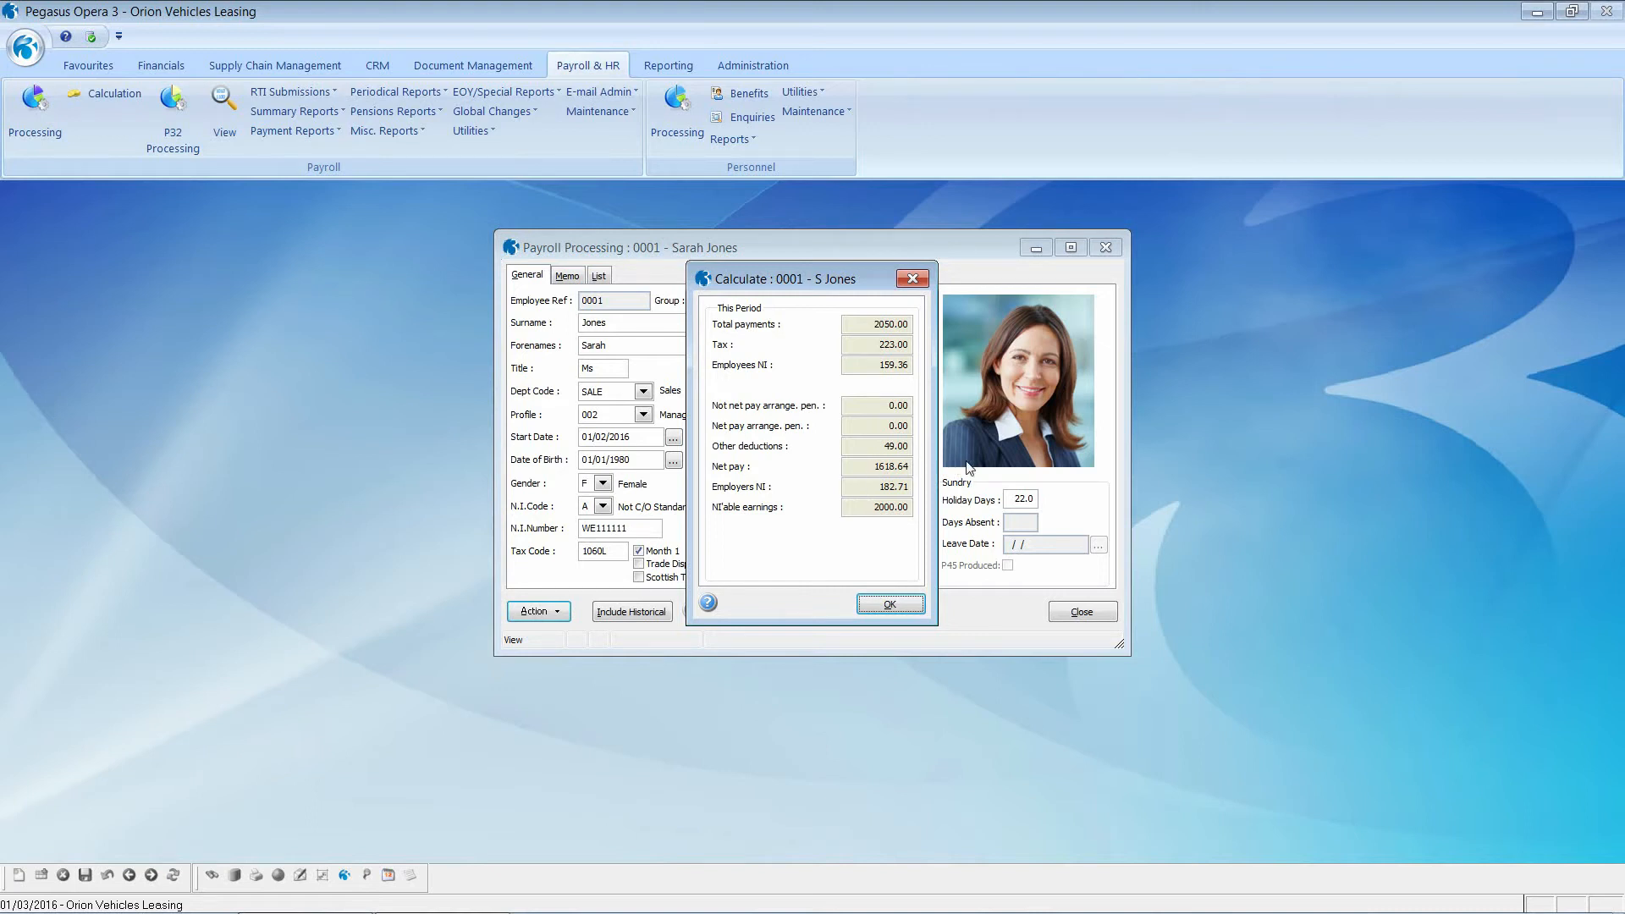
left_click(890, 604)
left_click(1058, 613)
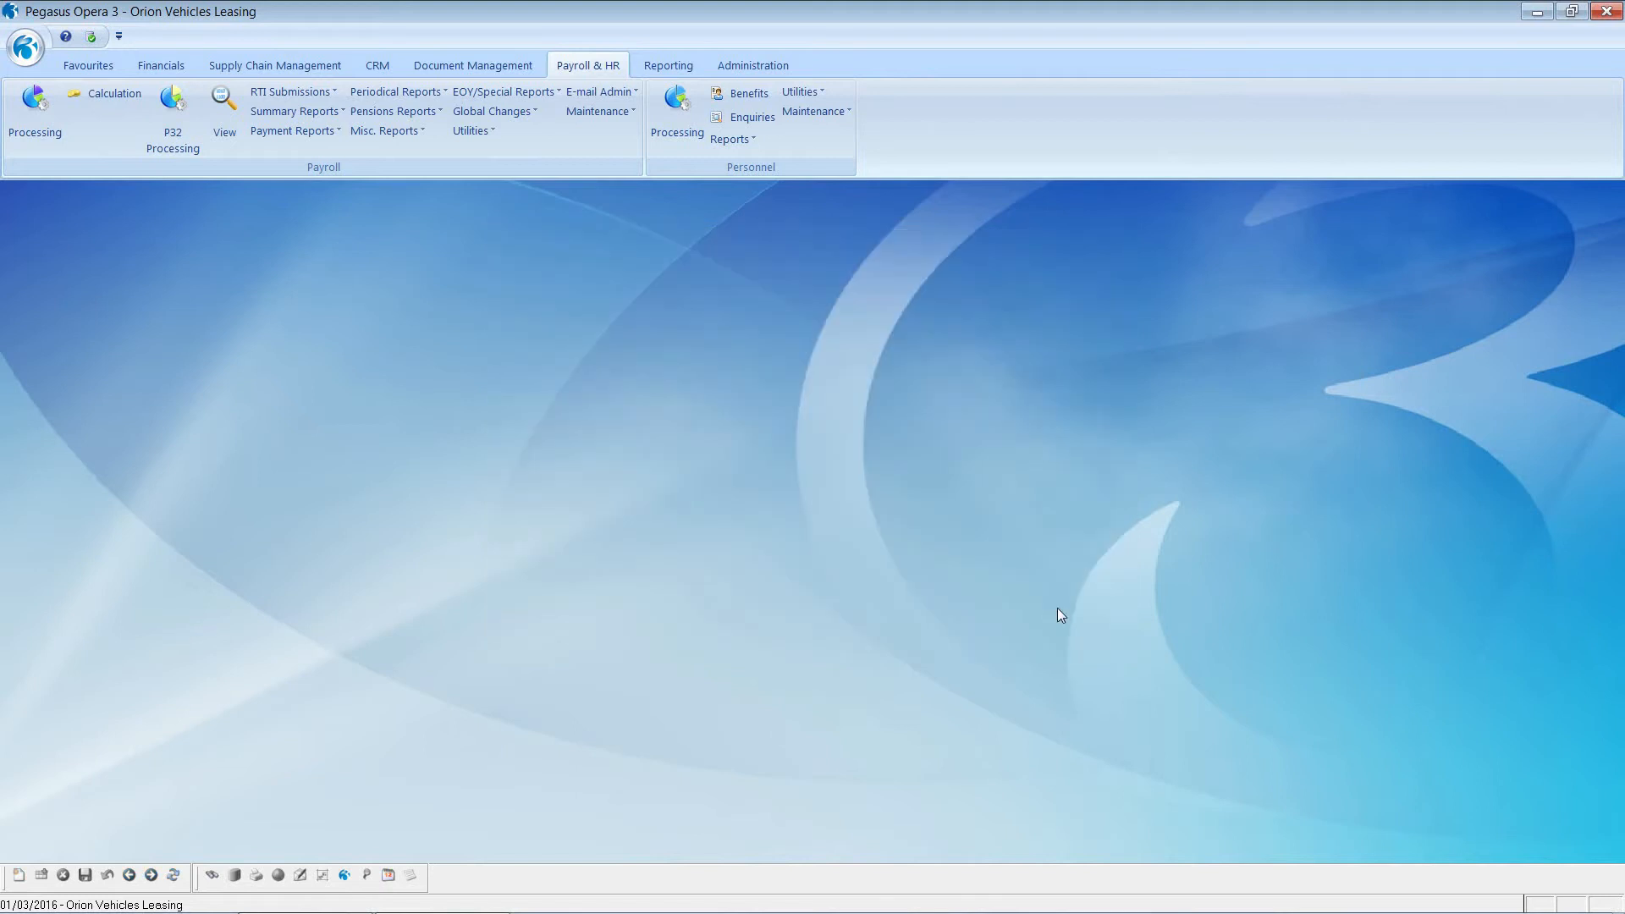
Step: Calculate the Monthly group's period 12 payroll and review the Calculation Report flagging four employees
left_click(118, 93)
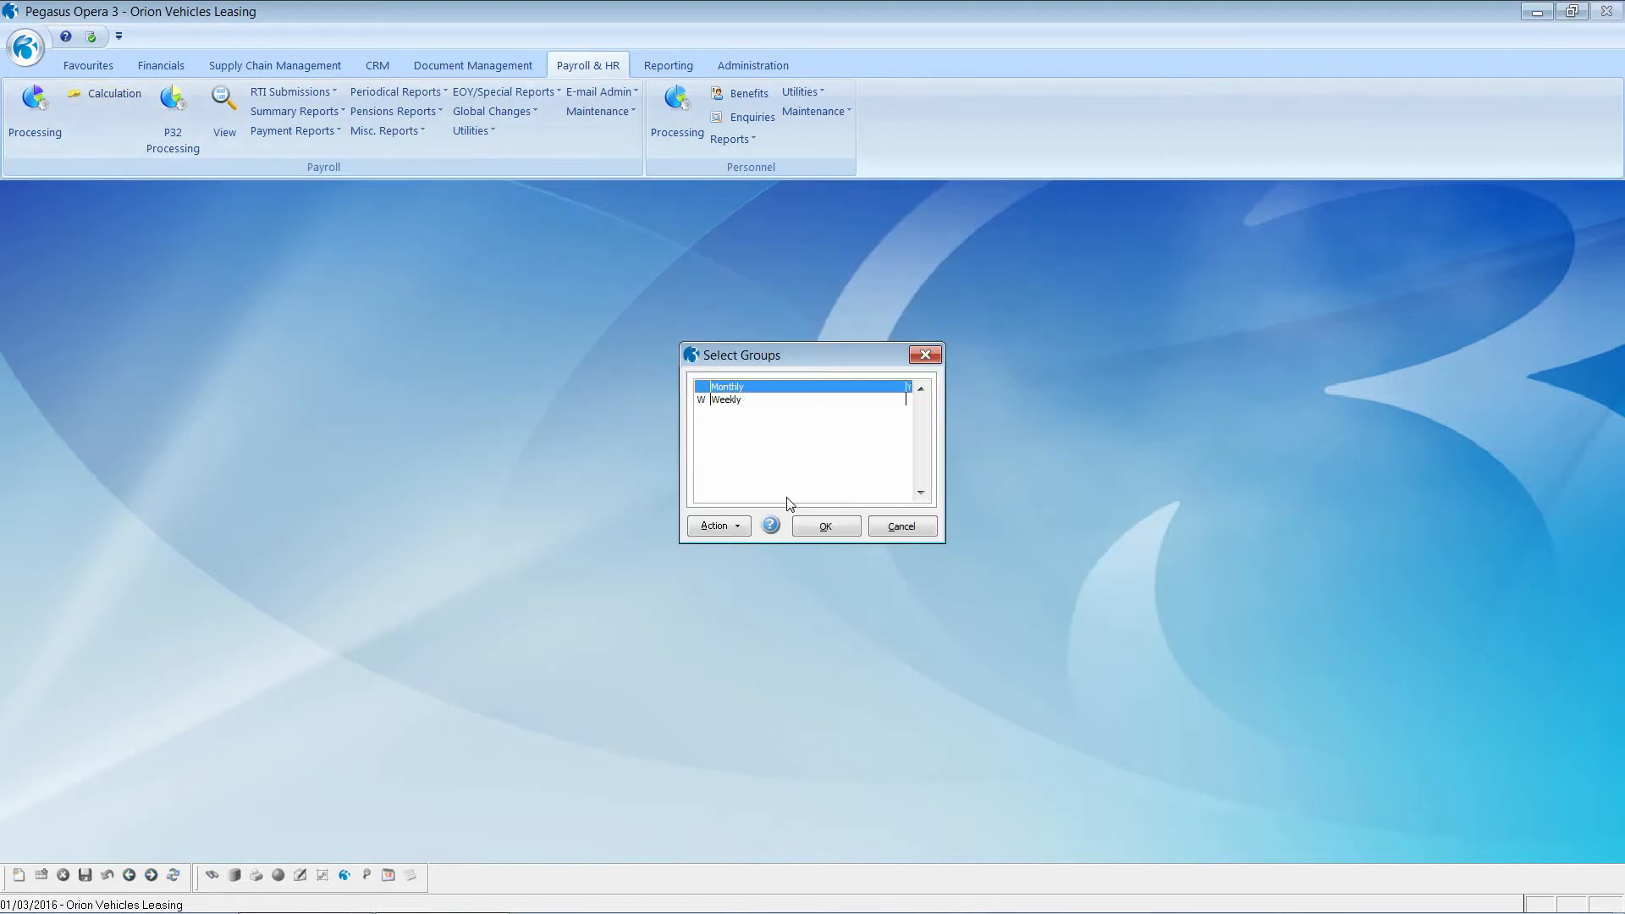
left_click(802, 523)
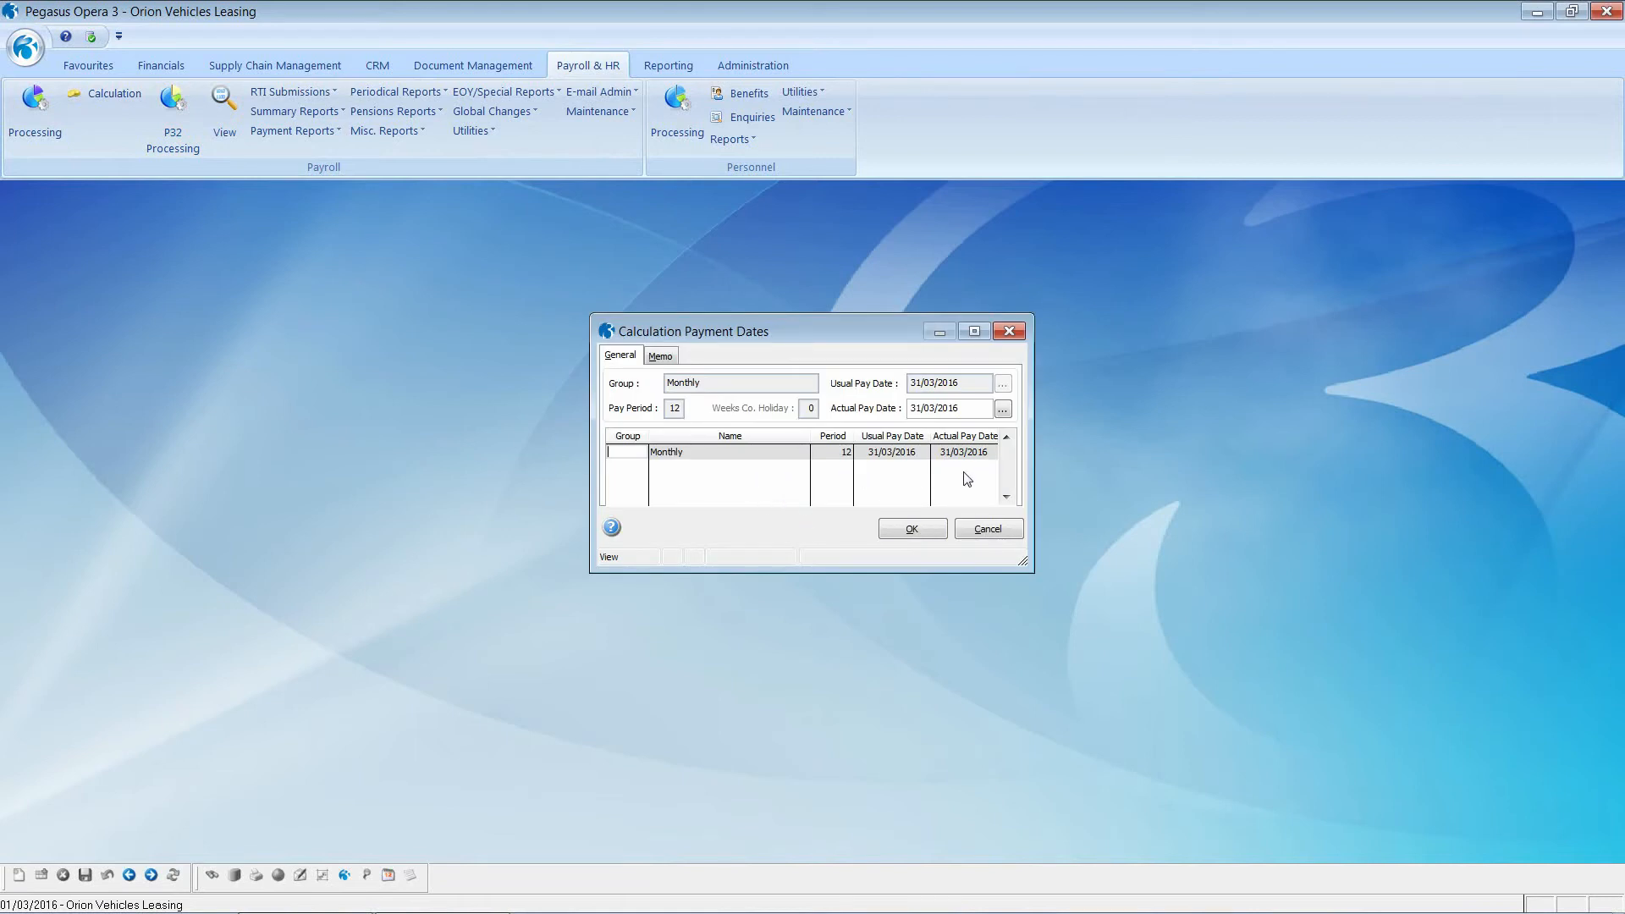
left_click(931, 532)
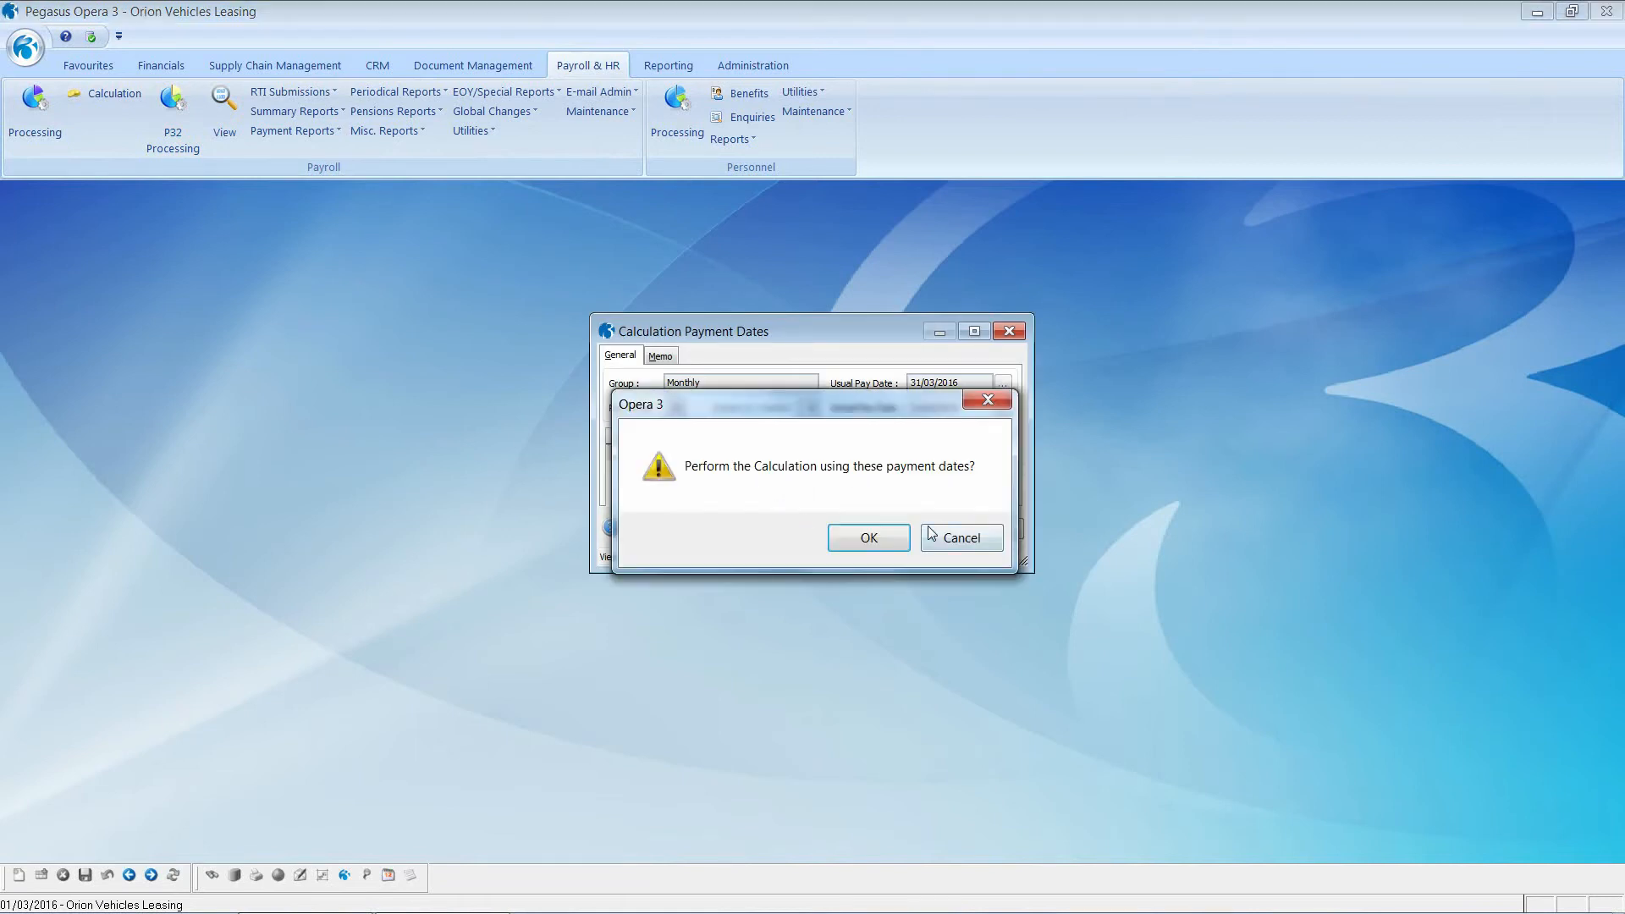
left_click(882, 538)
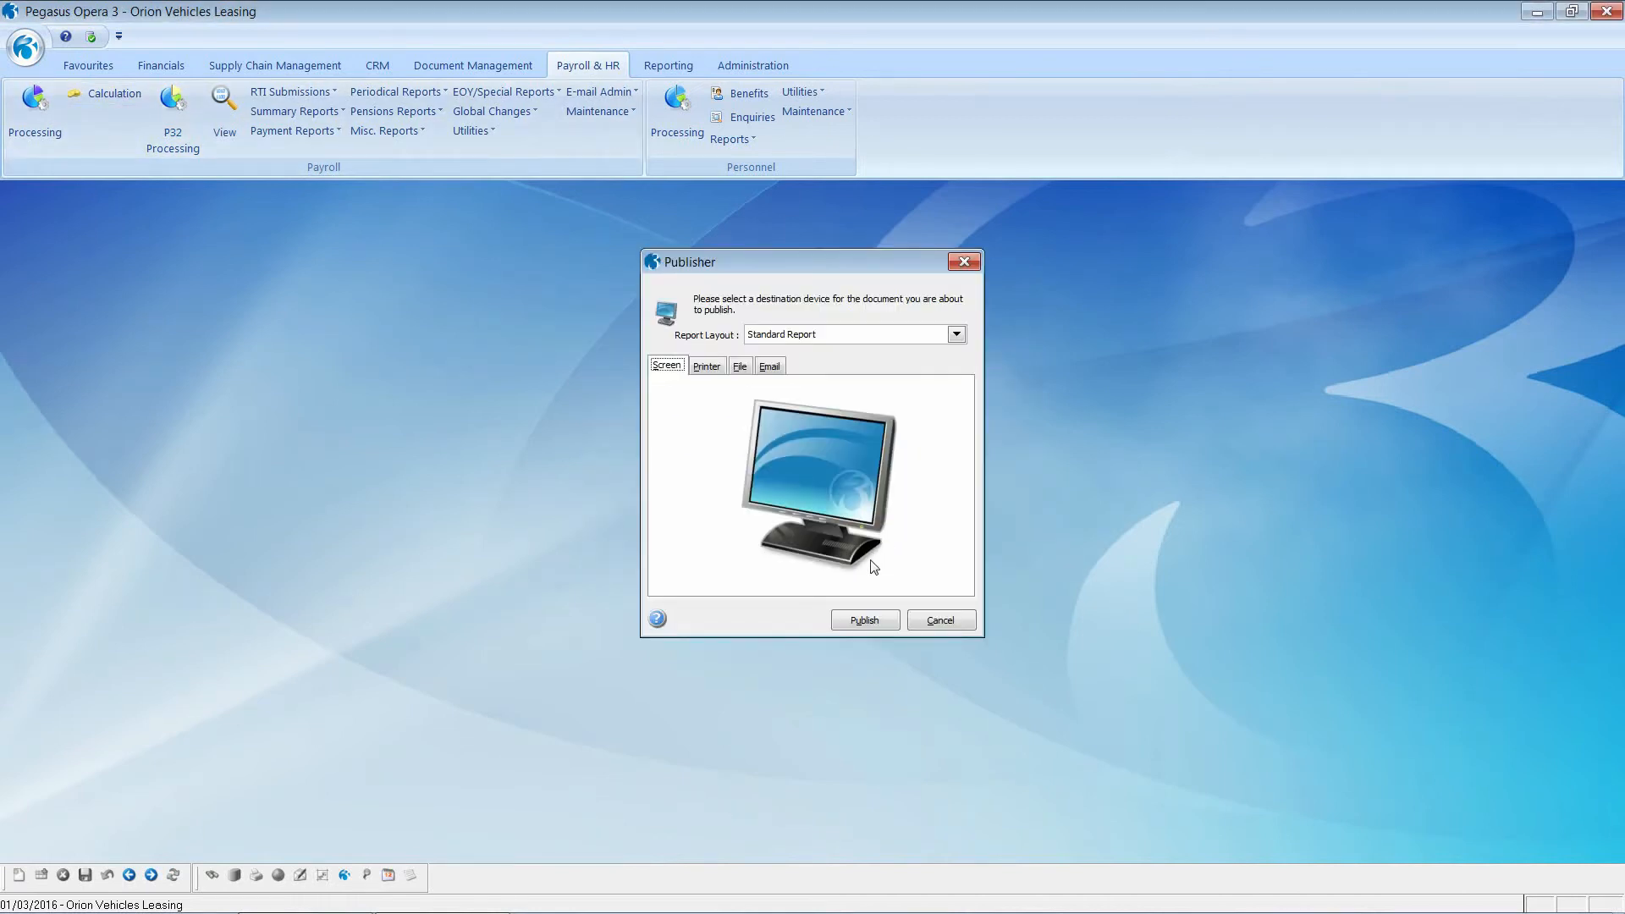
left_click(866, 623)
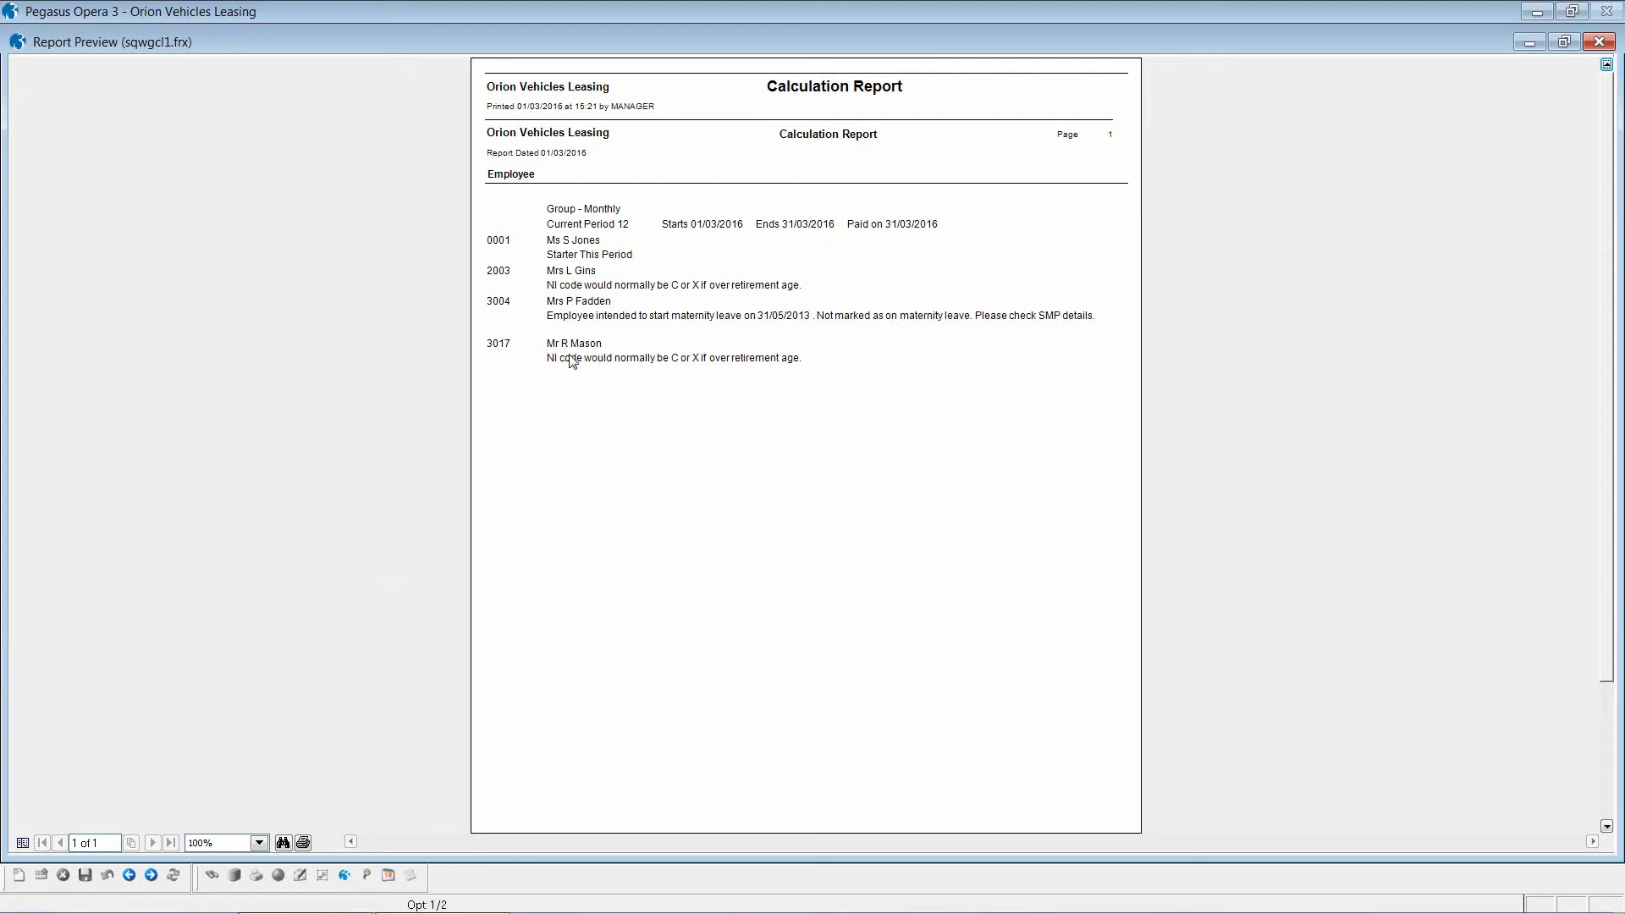
left_click(1593, 43)
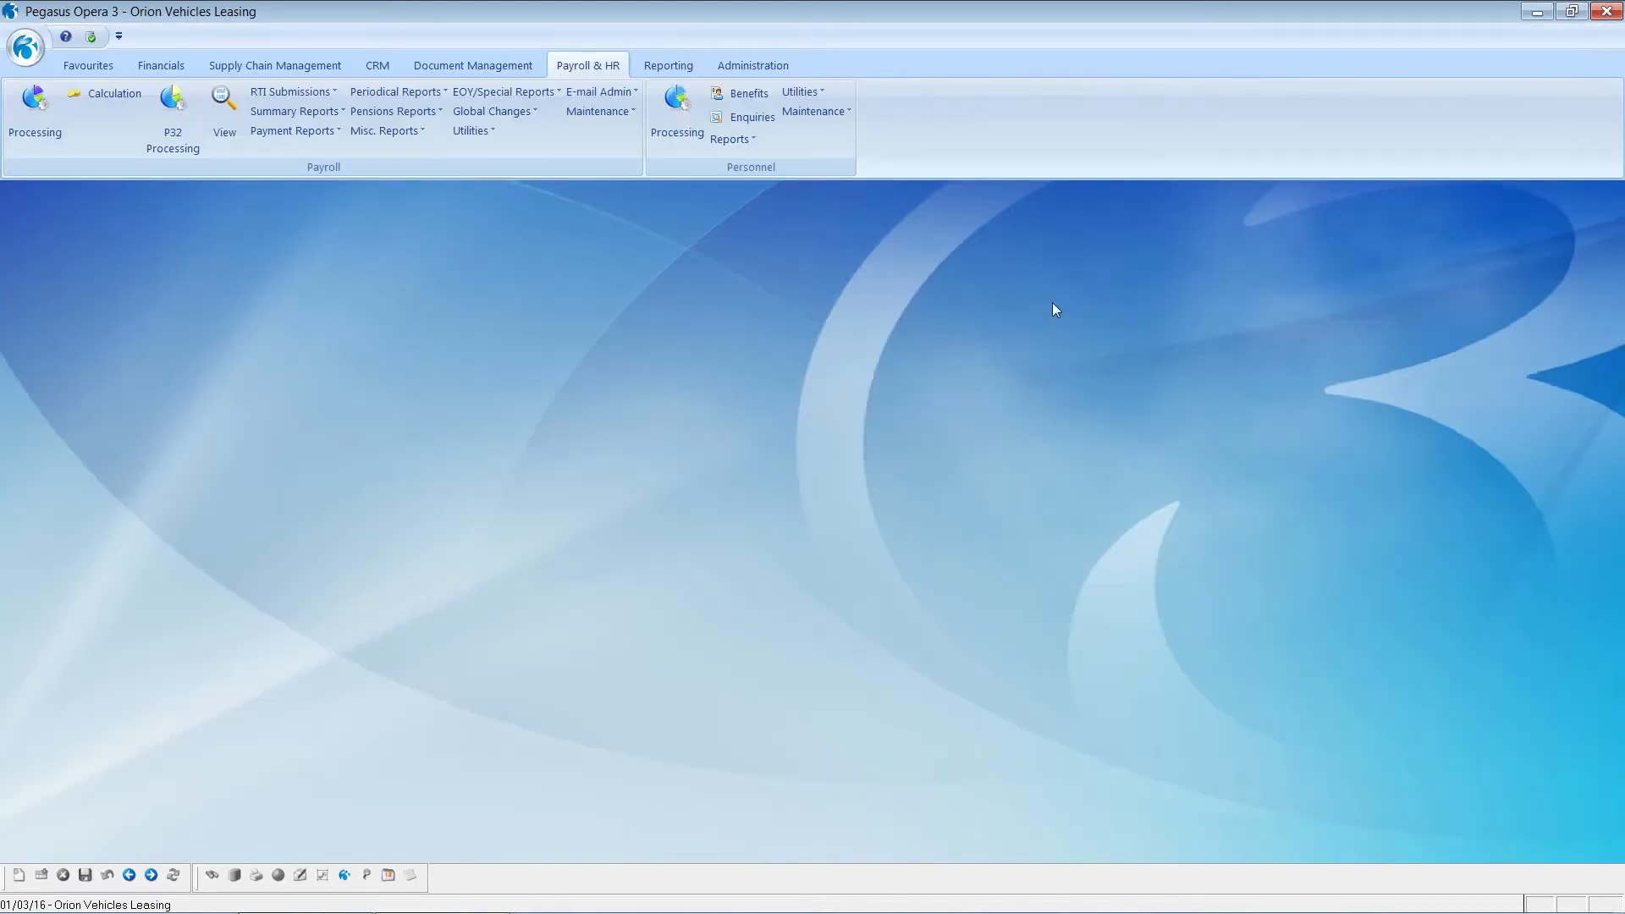
Step: Publish the Monthly group's T/Period Summary to screen, showing employee 0001 netting 1618.64
left_click(278, 116)
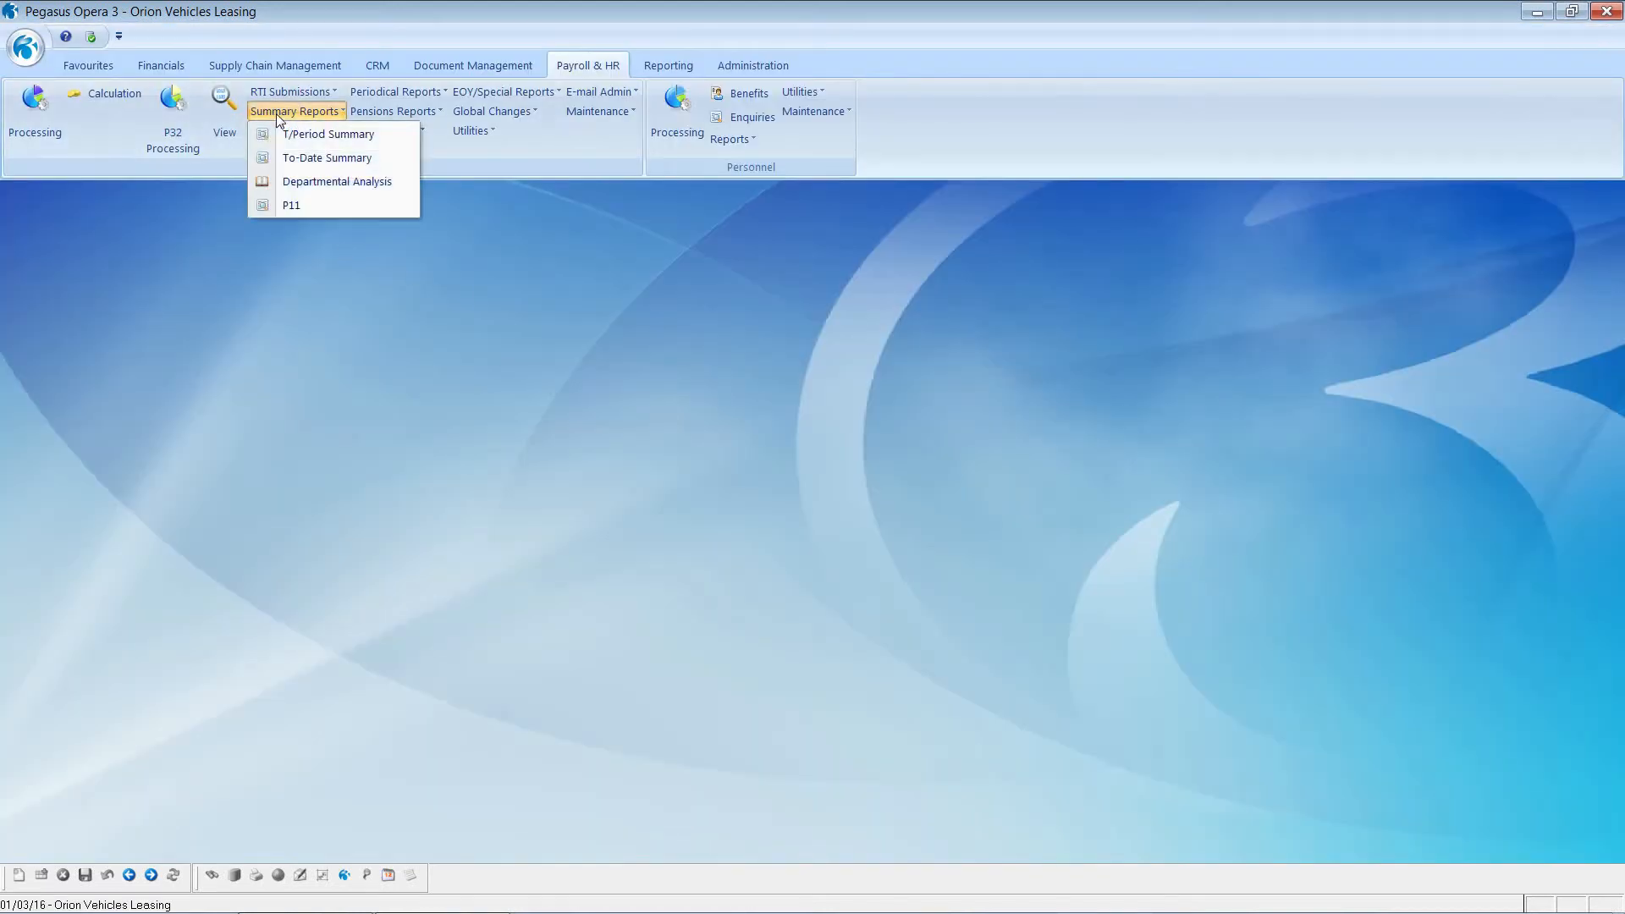
left_click(327, 135)
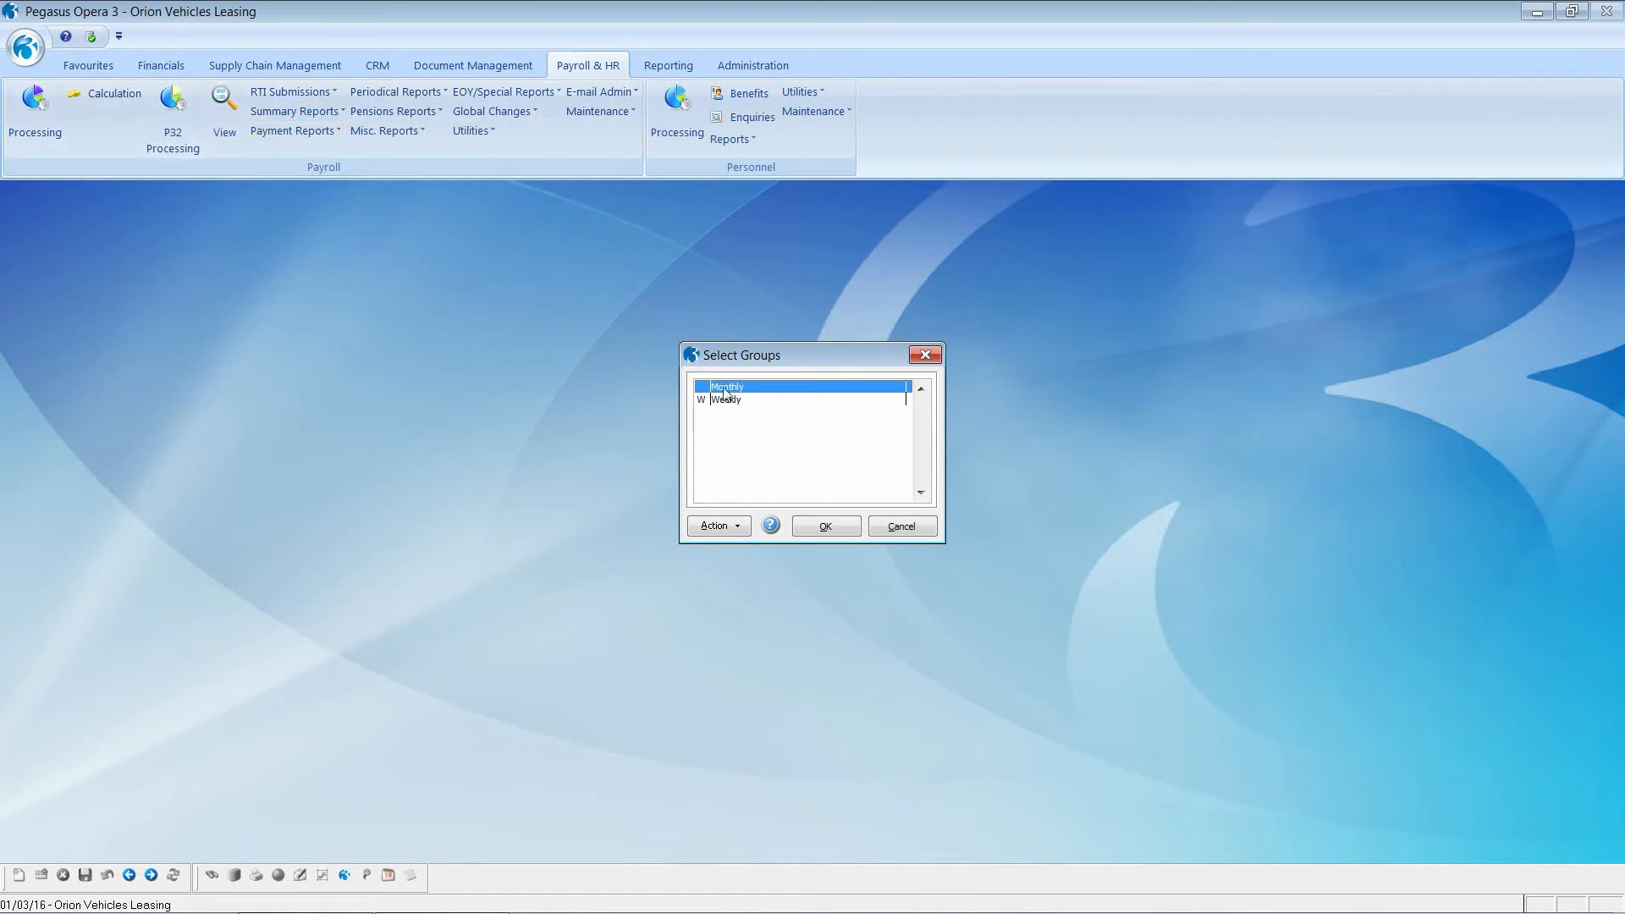
left_click(824, 528)
left_click(862, 596)
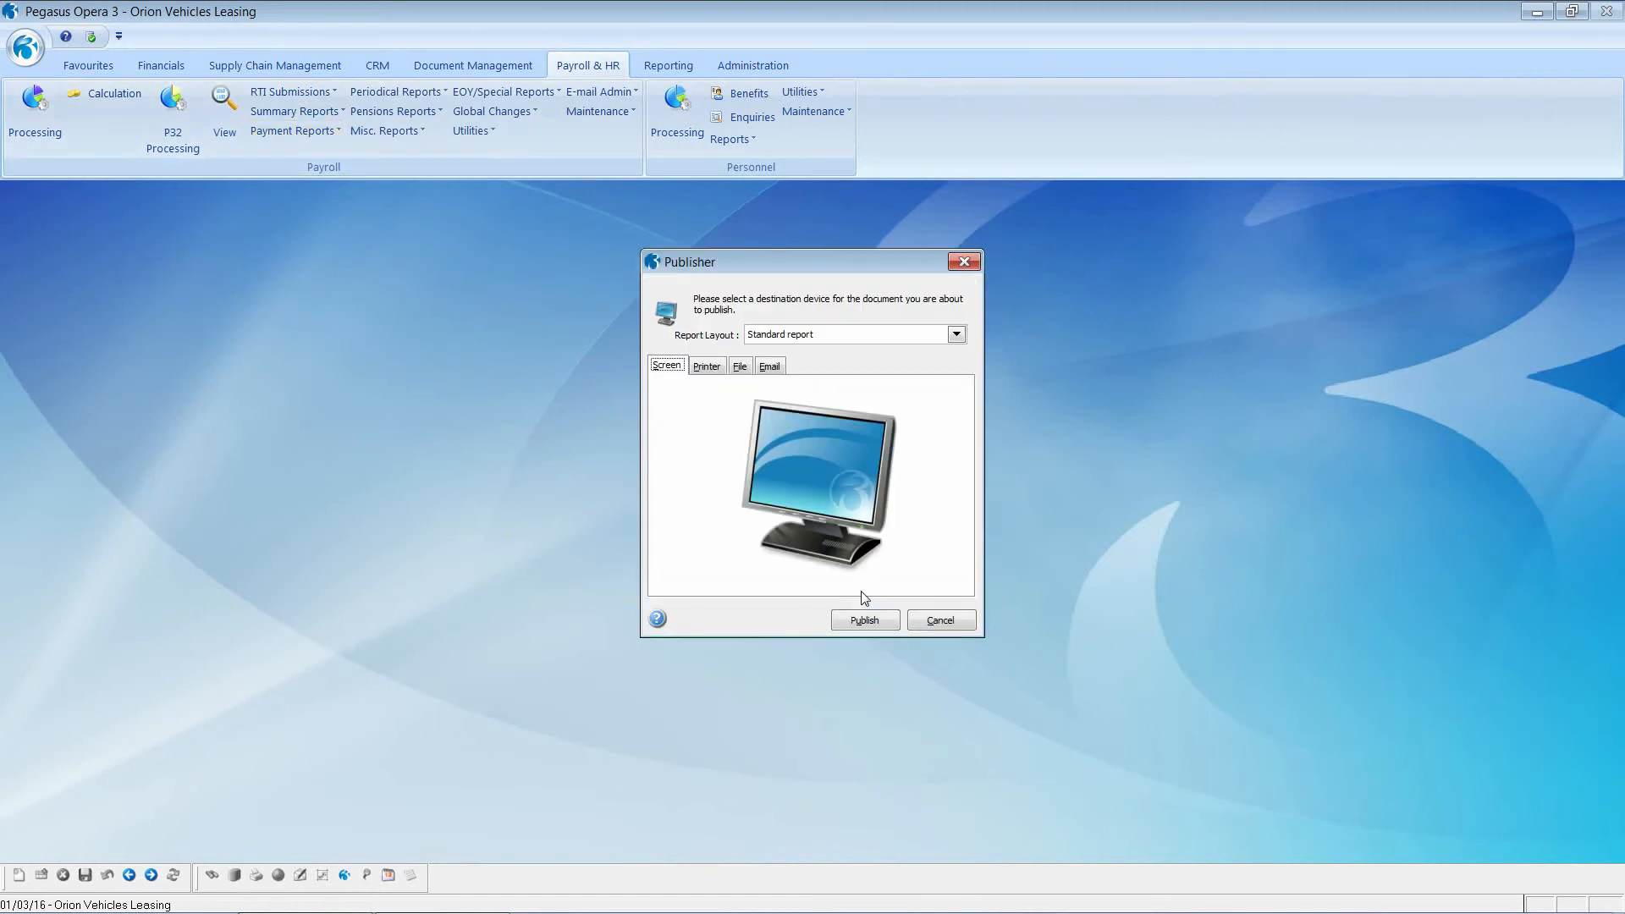
left_click(865, 622)
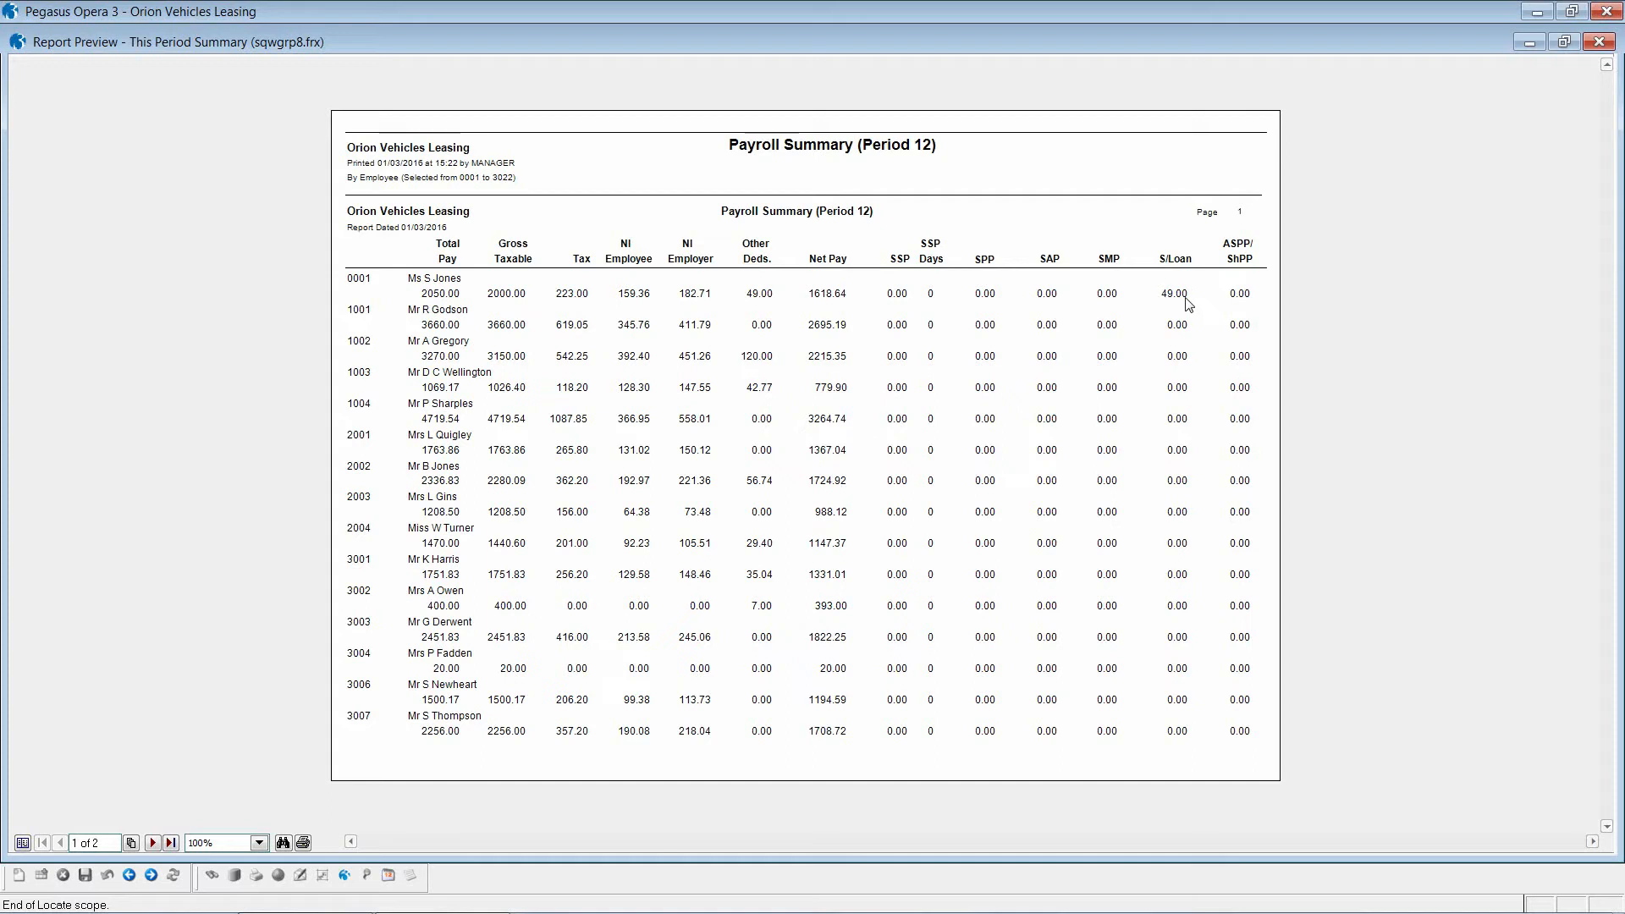
left_click(1599, 42)
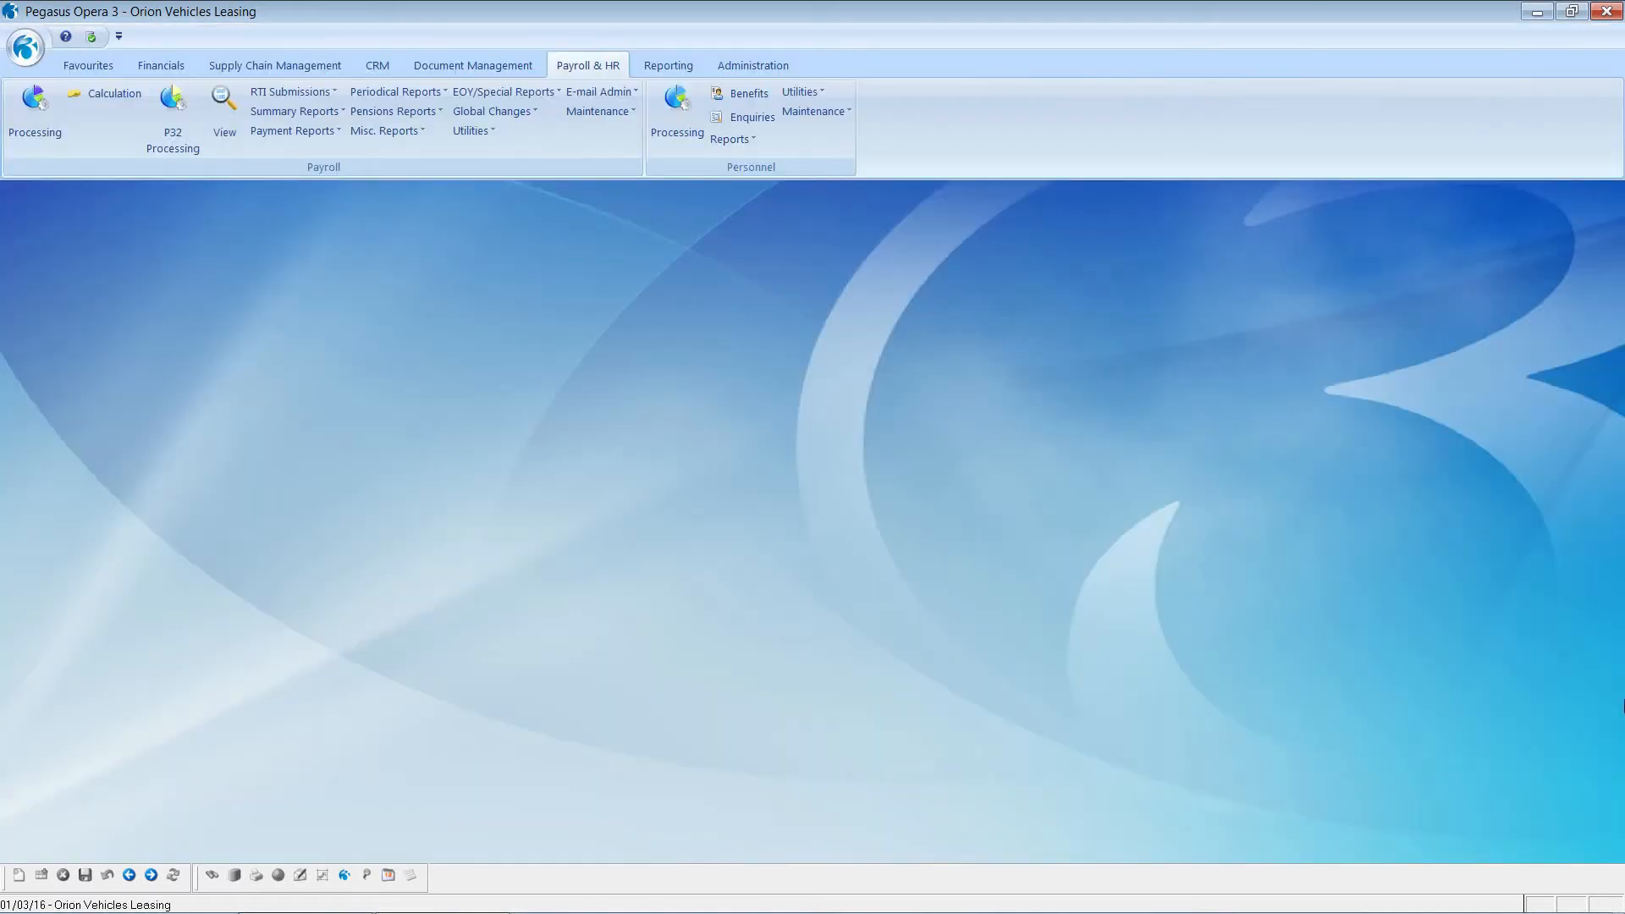
Step: Preview the Monthly group's web payslips on screen, with e-mail excluded, paging through employees
left_click(303, 133)
left_click(306, 154)
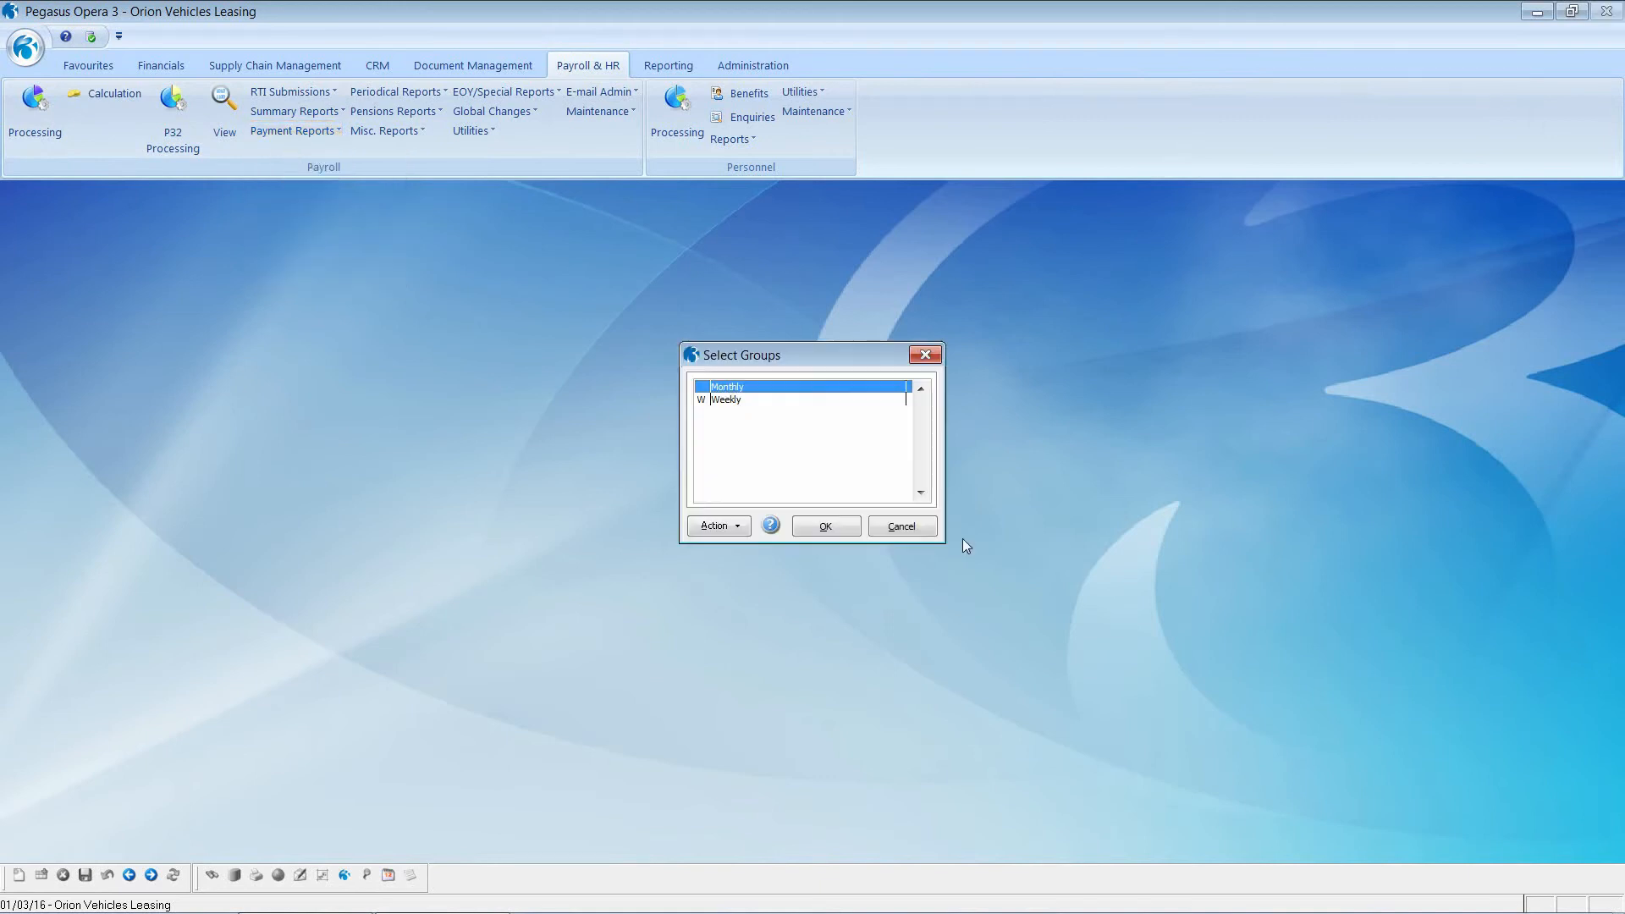
left_click(826, 525)
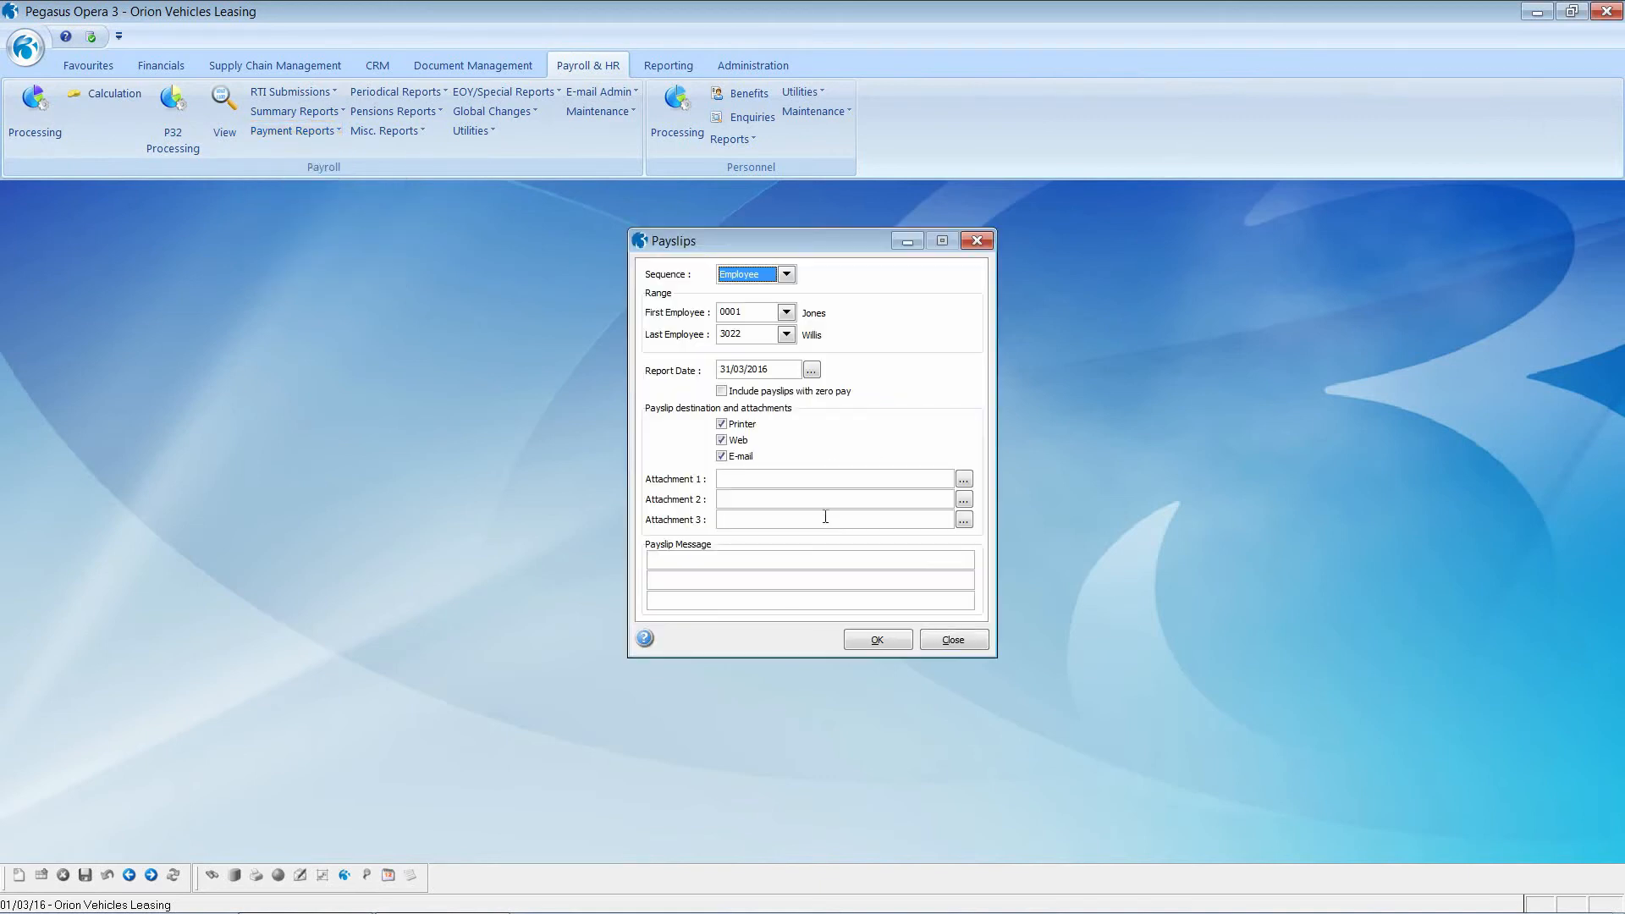
left_click(739, 458)
left_click(873, 644)
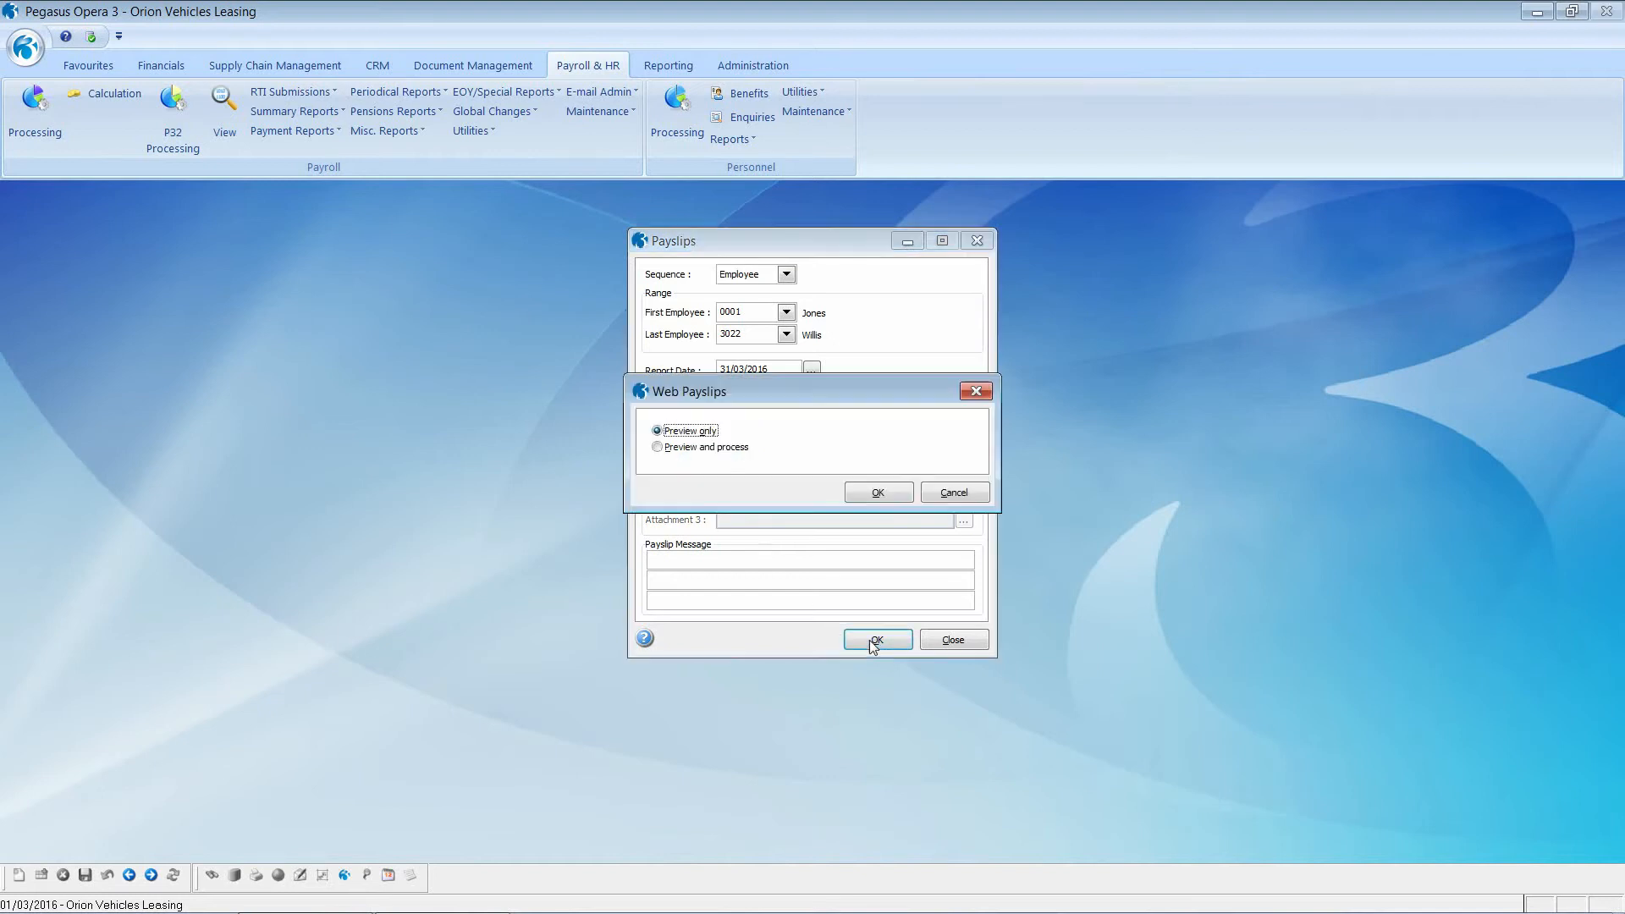
left_click(863, 491)
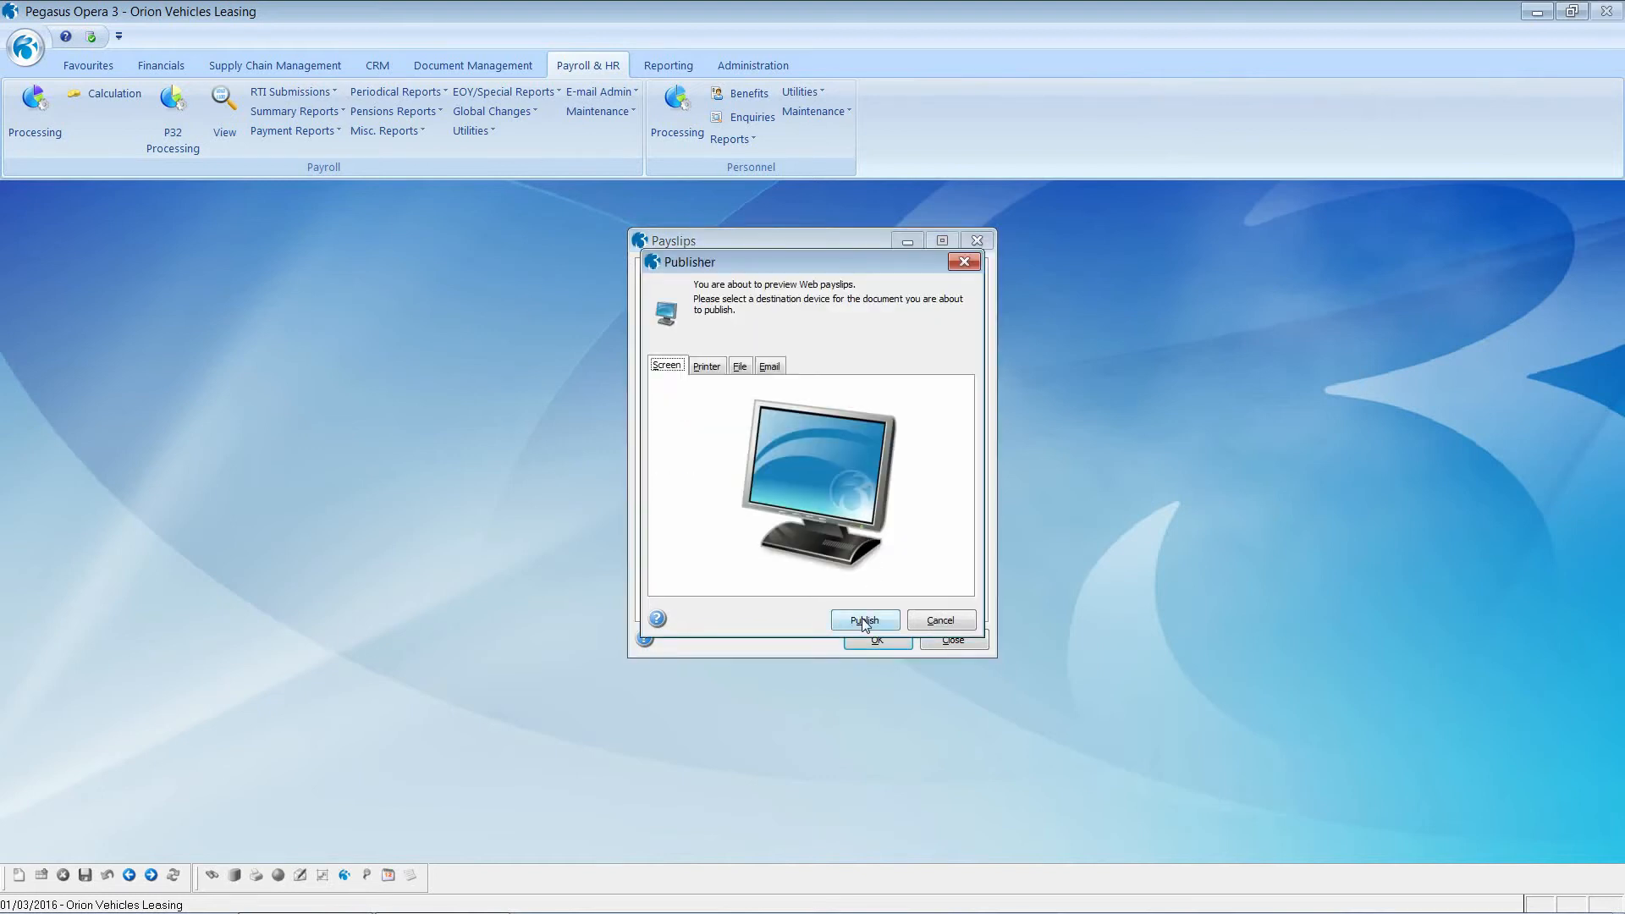
left_click(863, 621)
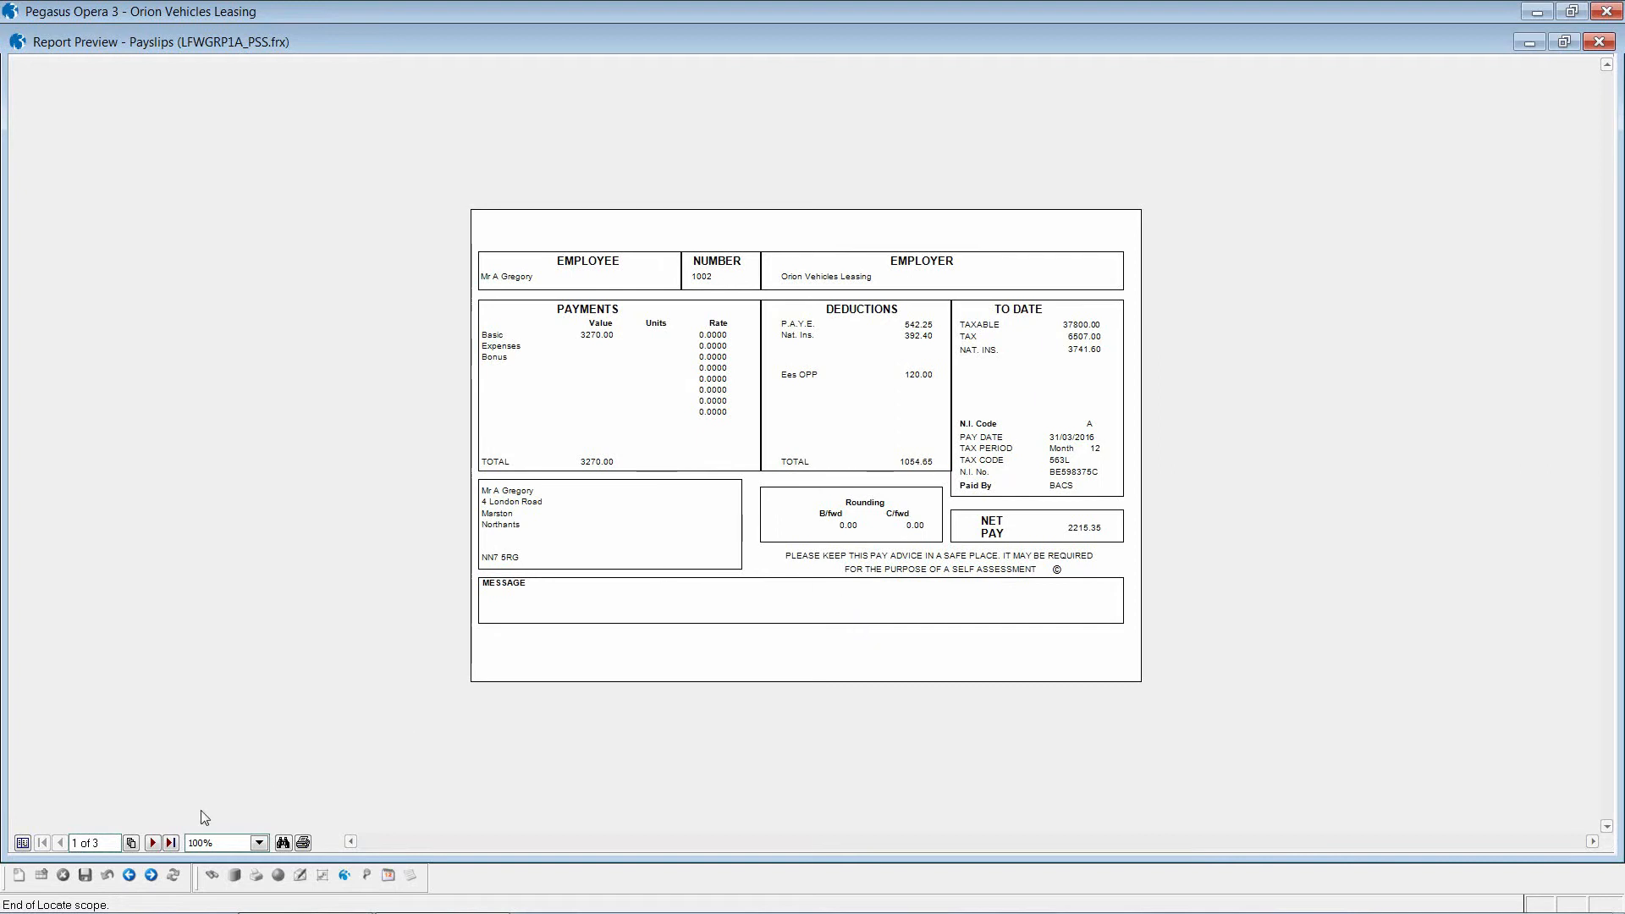
left_click(154, 843)
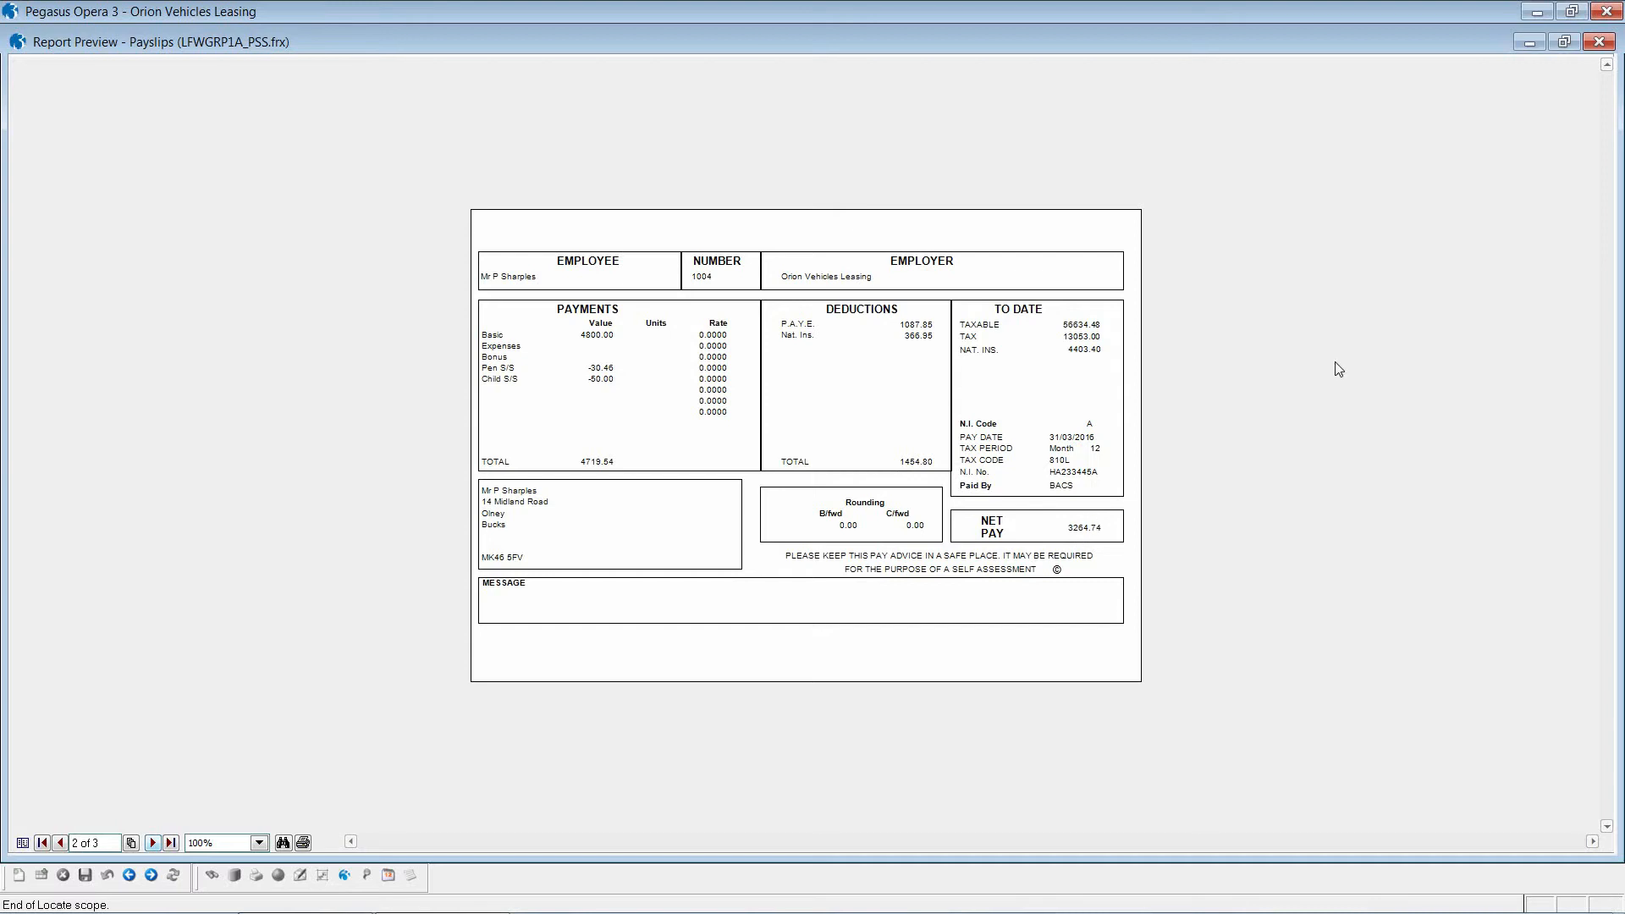
left_click(1598, 42)
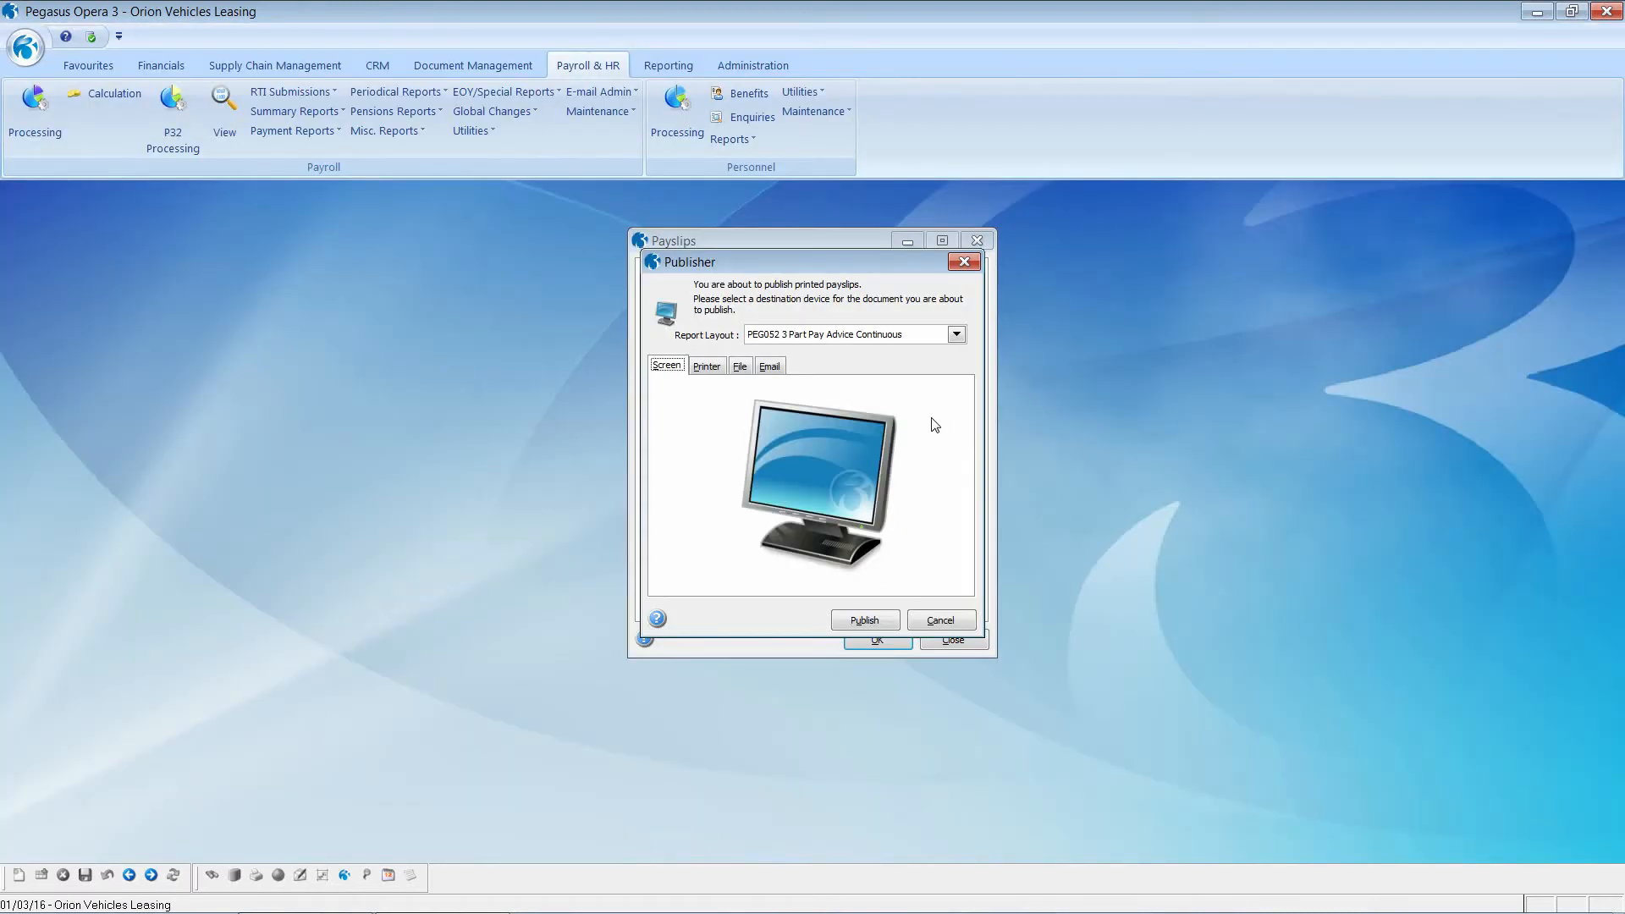
Step: Preview the 25-page printed payslips in the PEG052 3 Part Pay Advice Continuous layout
left_click(957, 335)
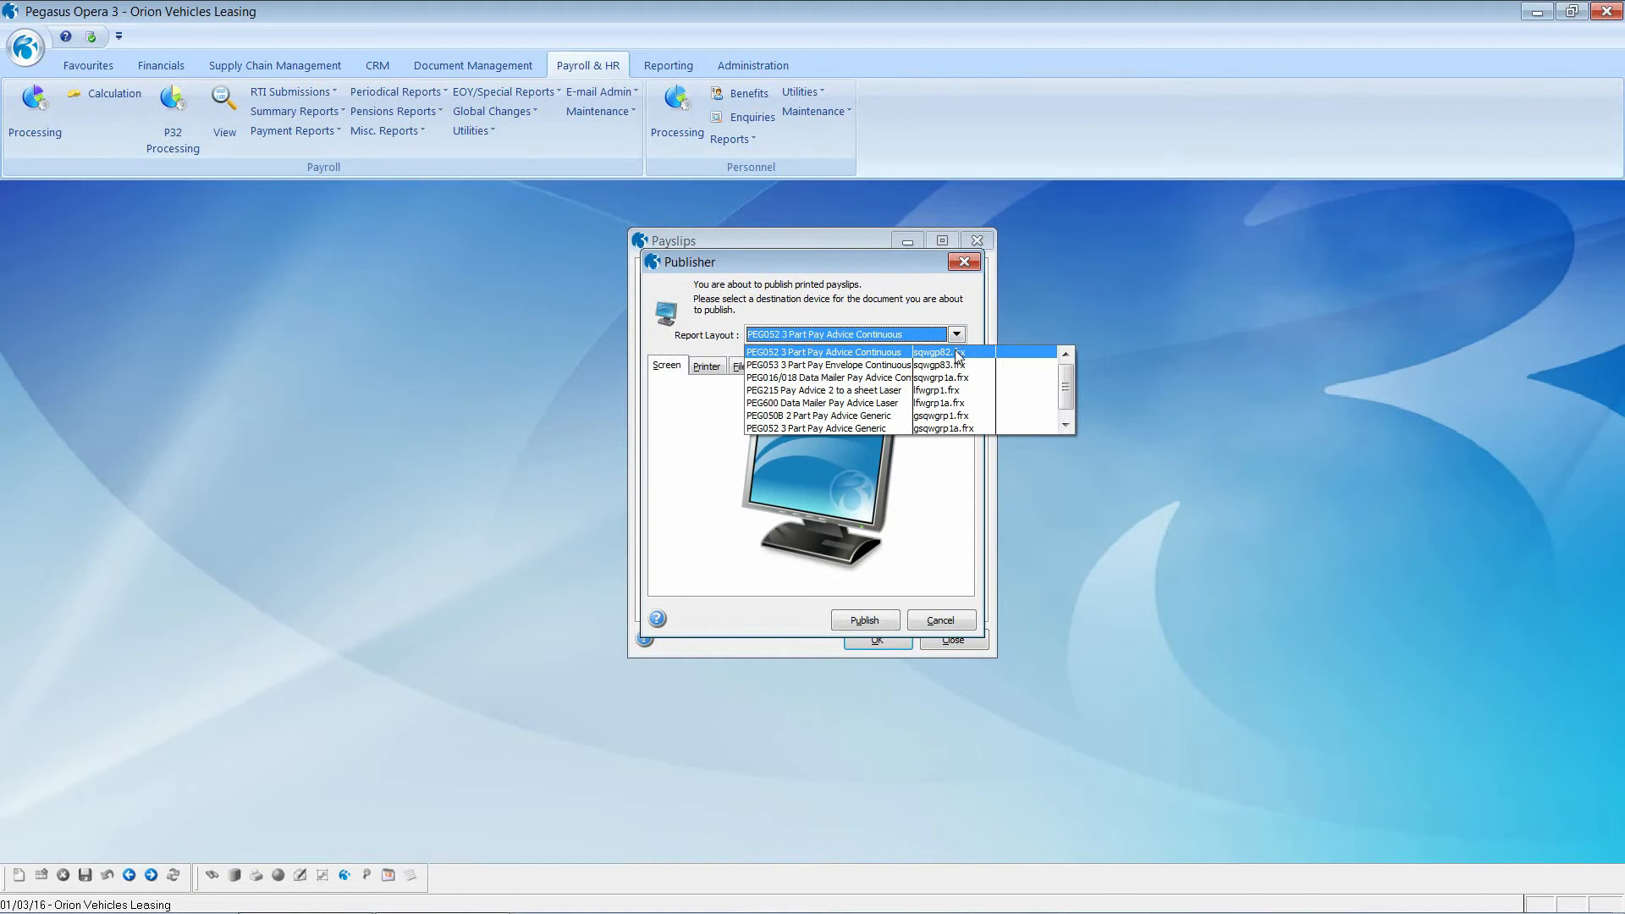
left_click(959, 355)
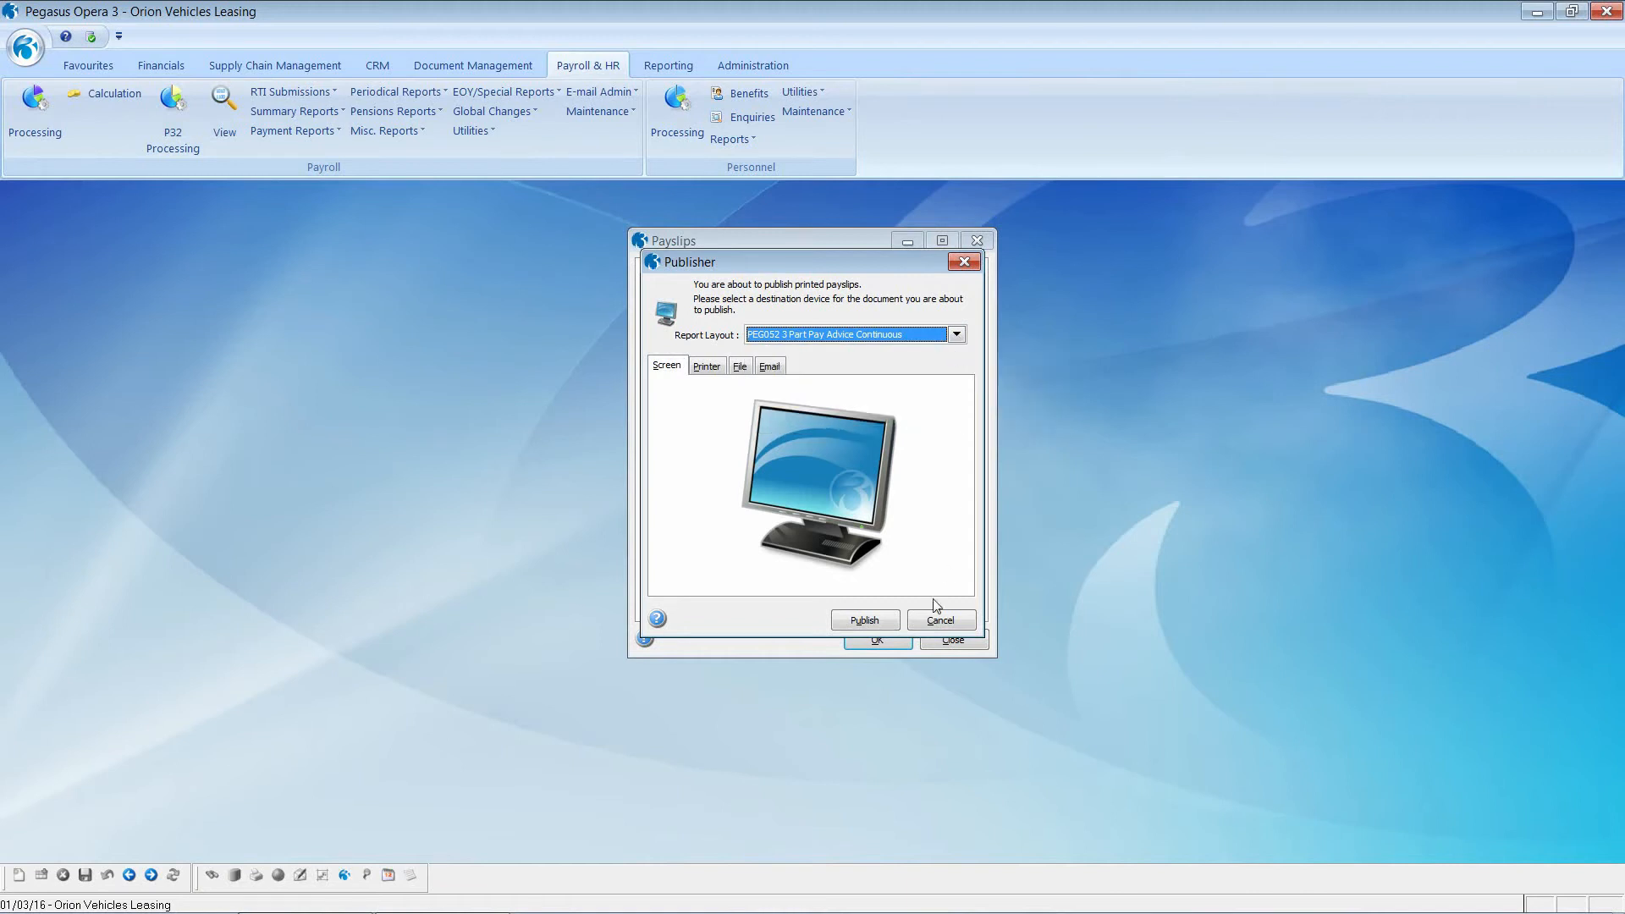
left_click(862, 622)
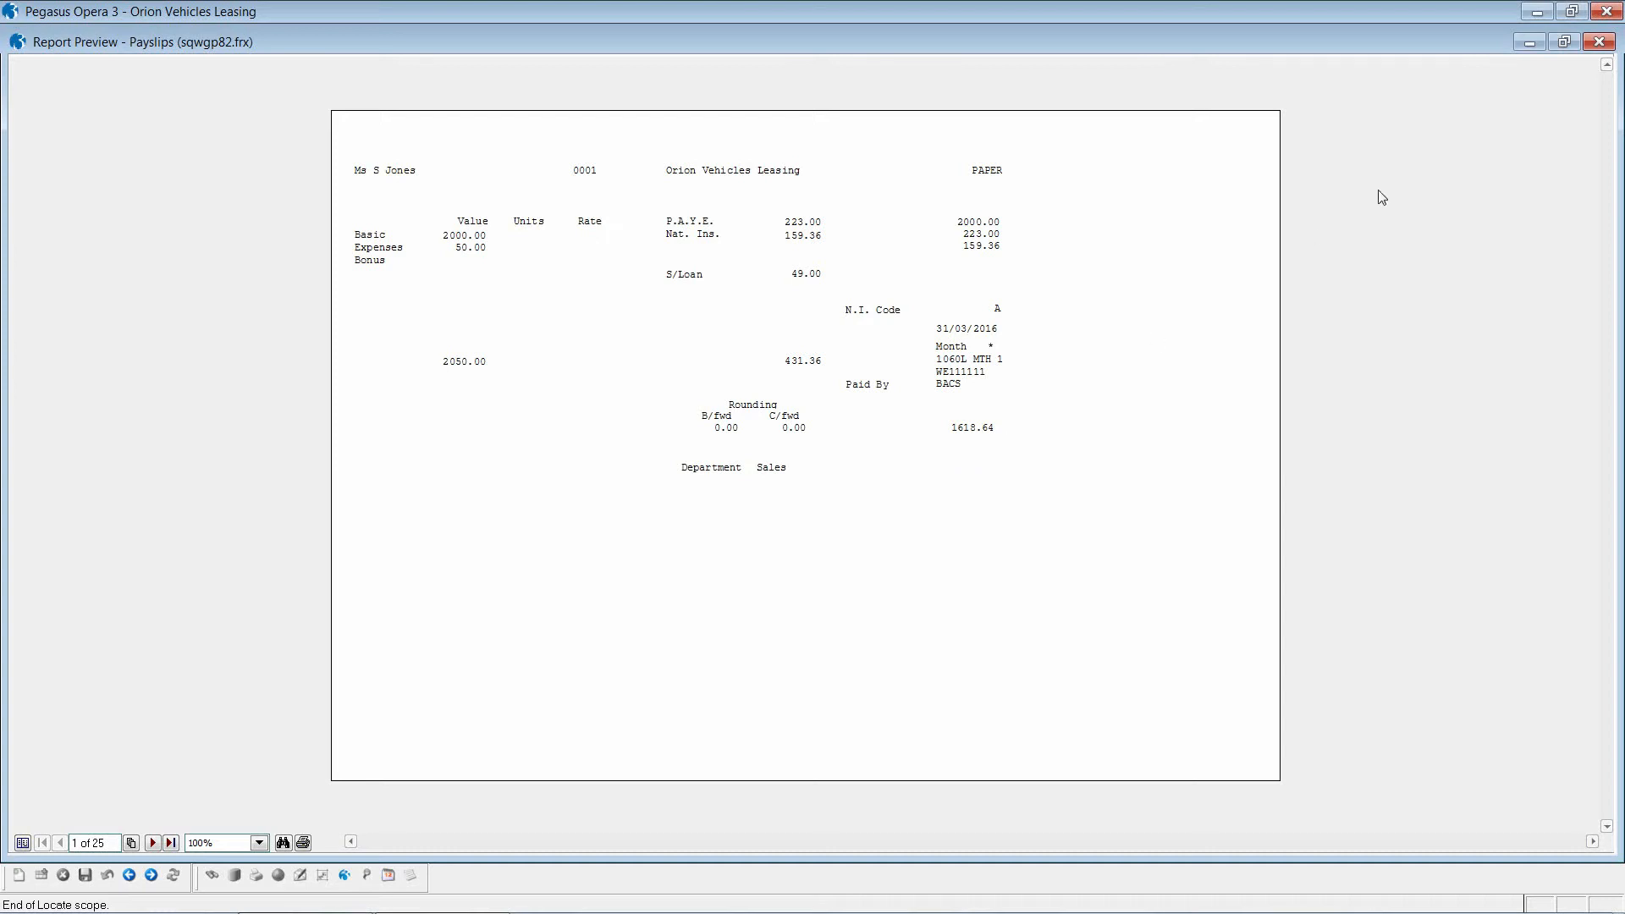
left_click(1598, 43)
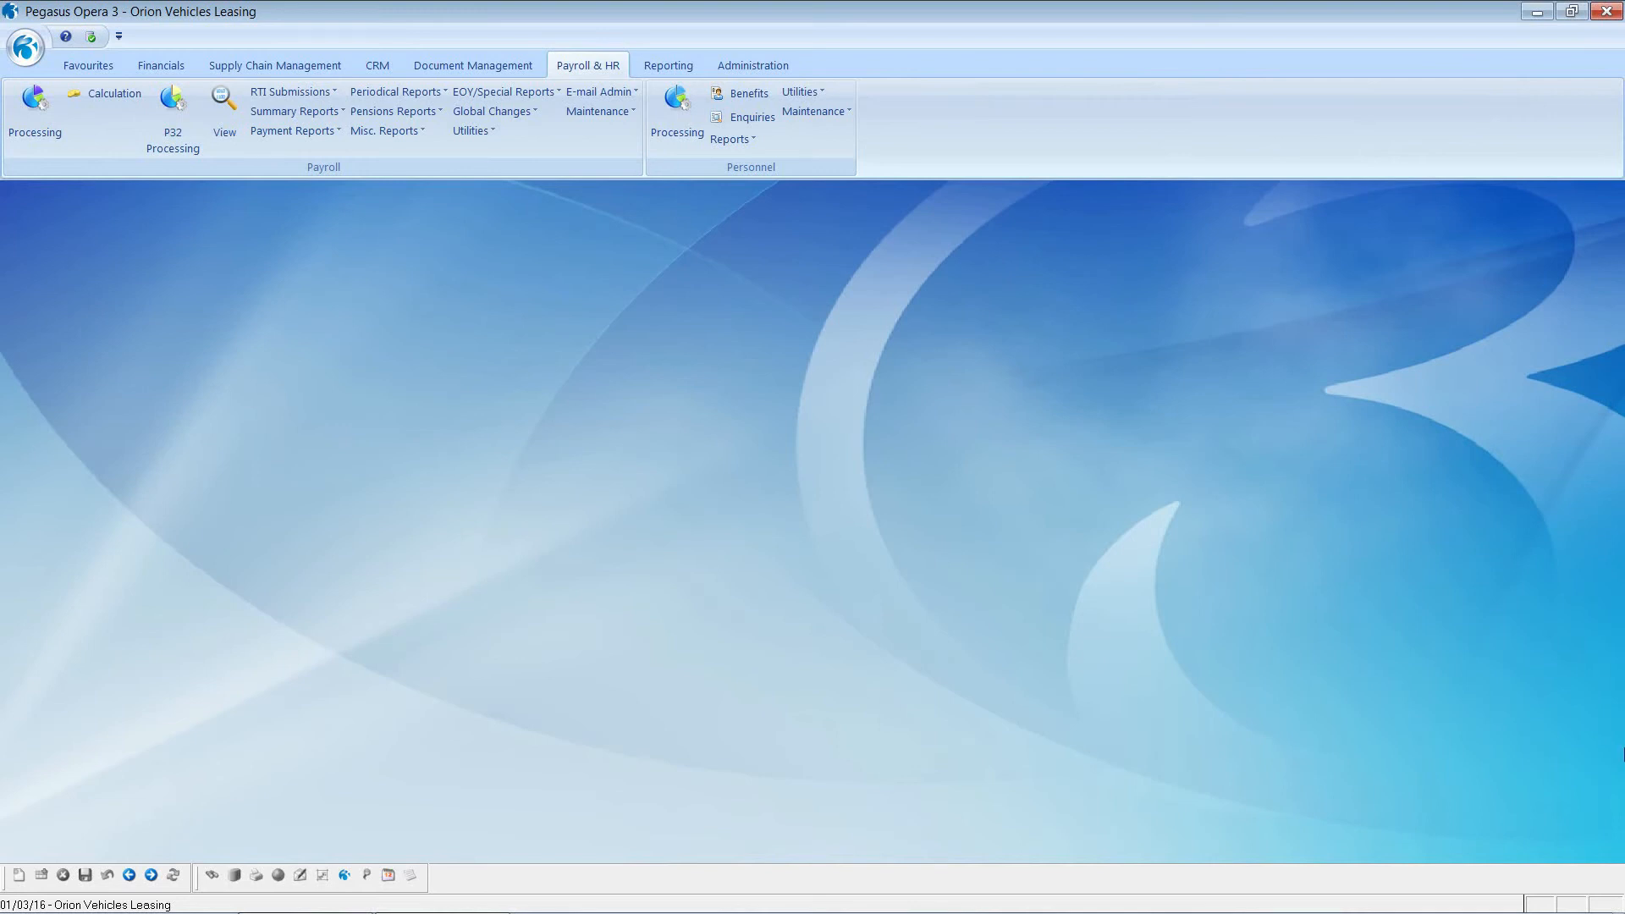
Step: Preview the Monthly group's BACS list (total 37396.88) and create the BACS payment file
left_click(313, 129)
left_click(326, 203)
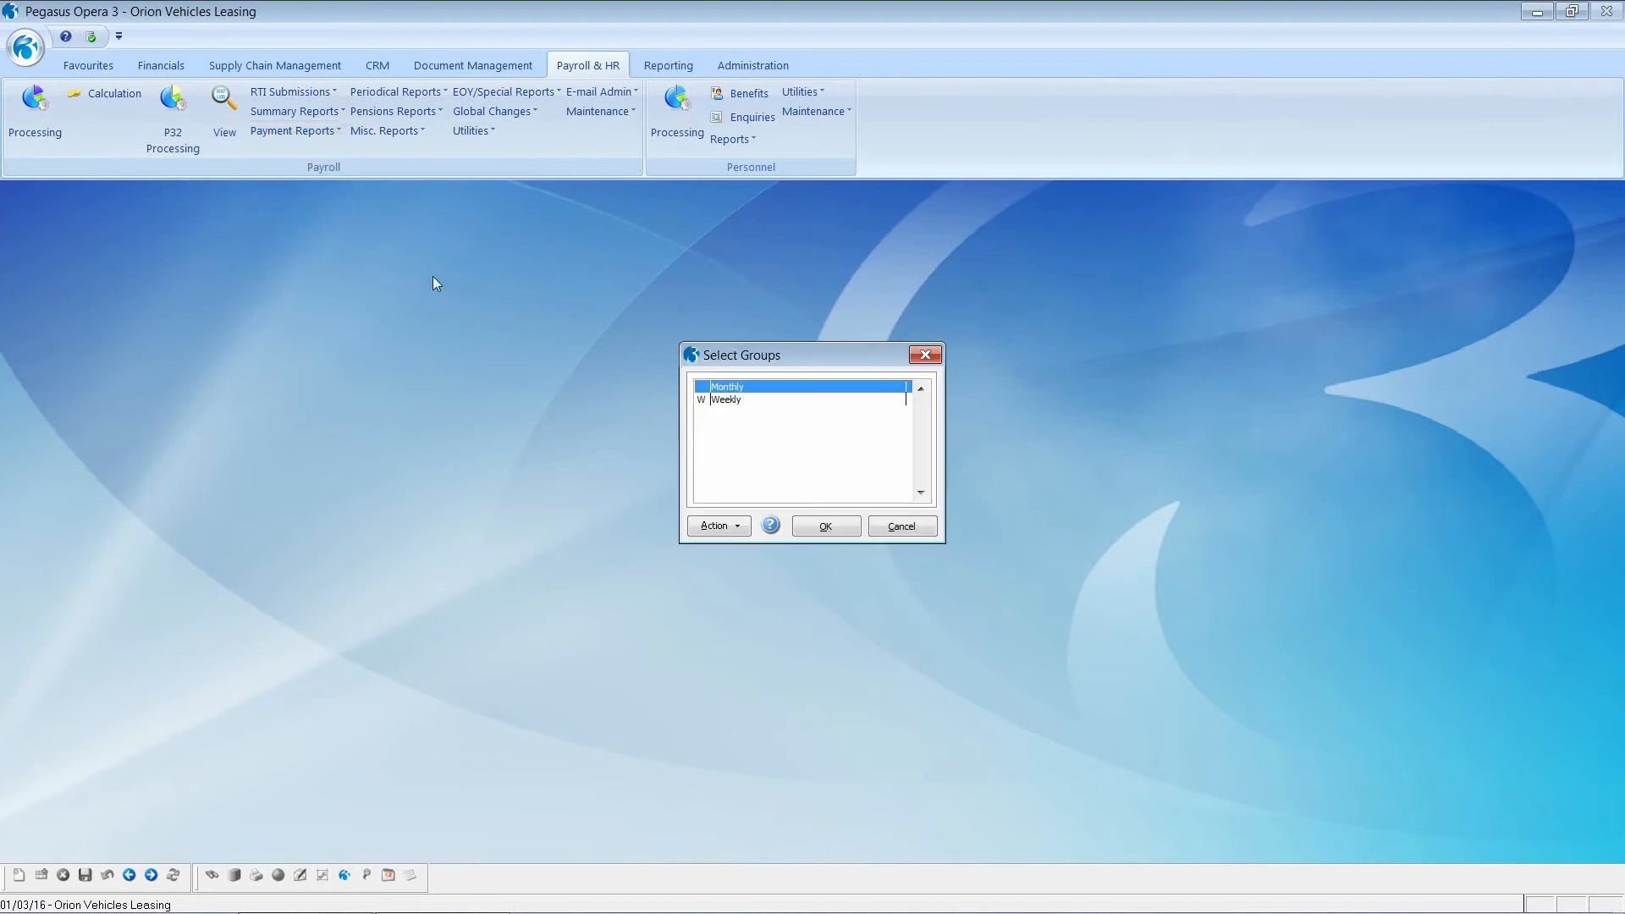
left_click(825, 528)
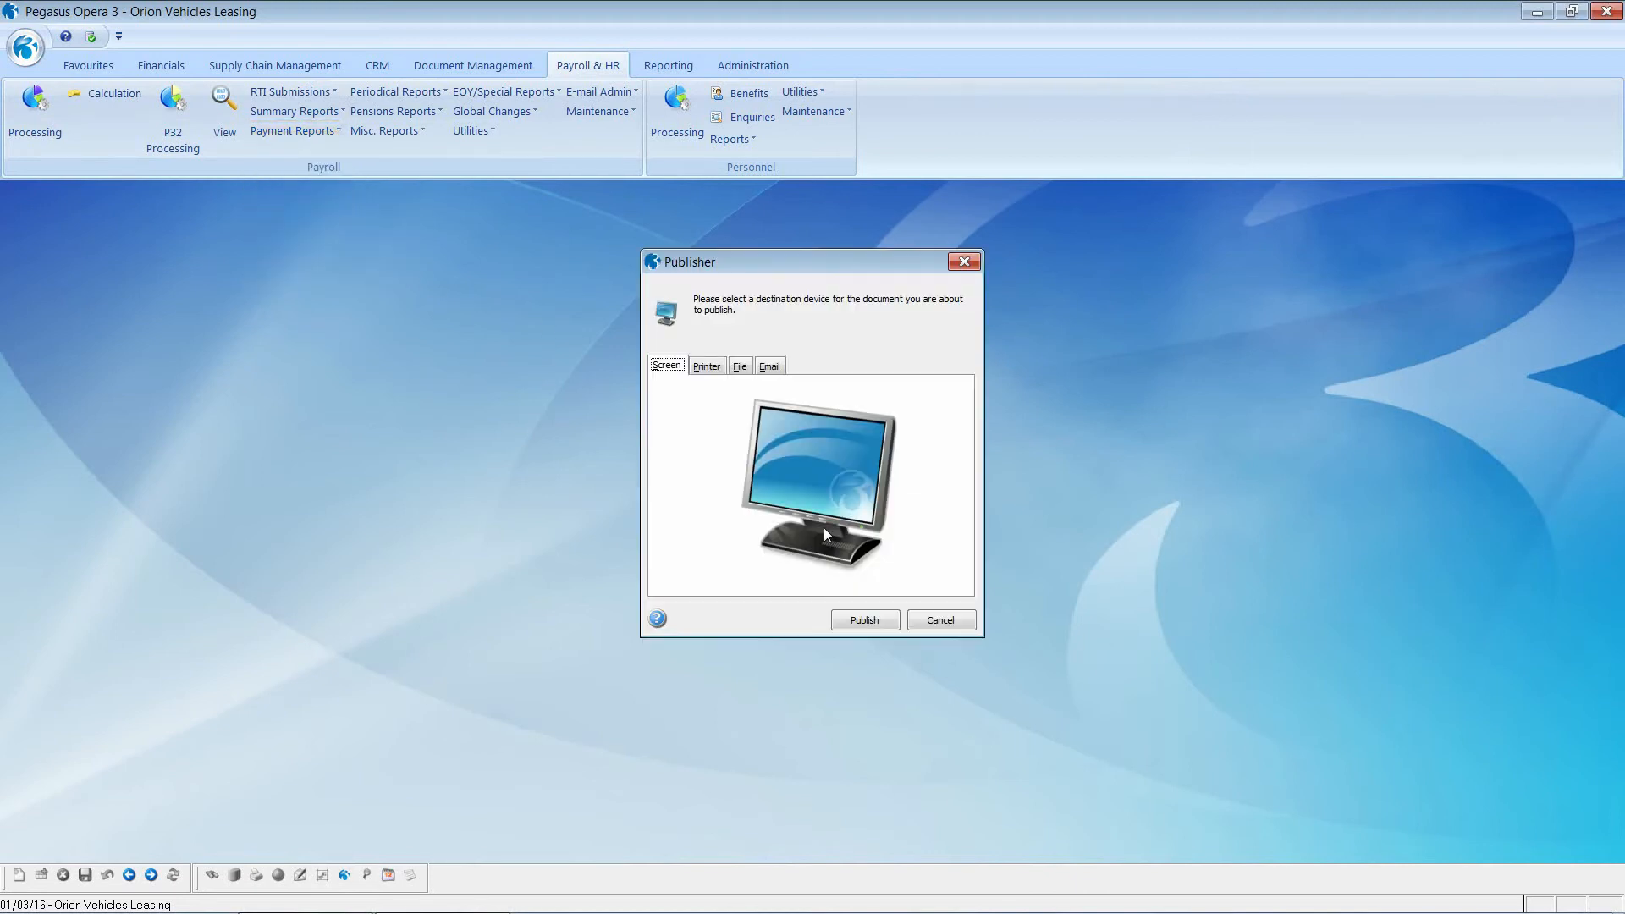
left_click(863, 619)
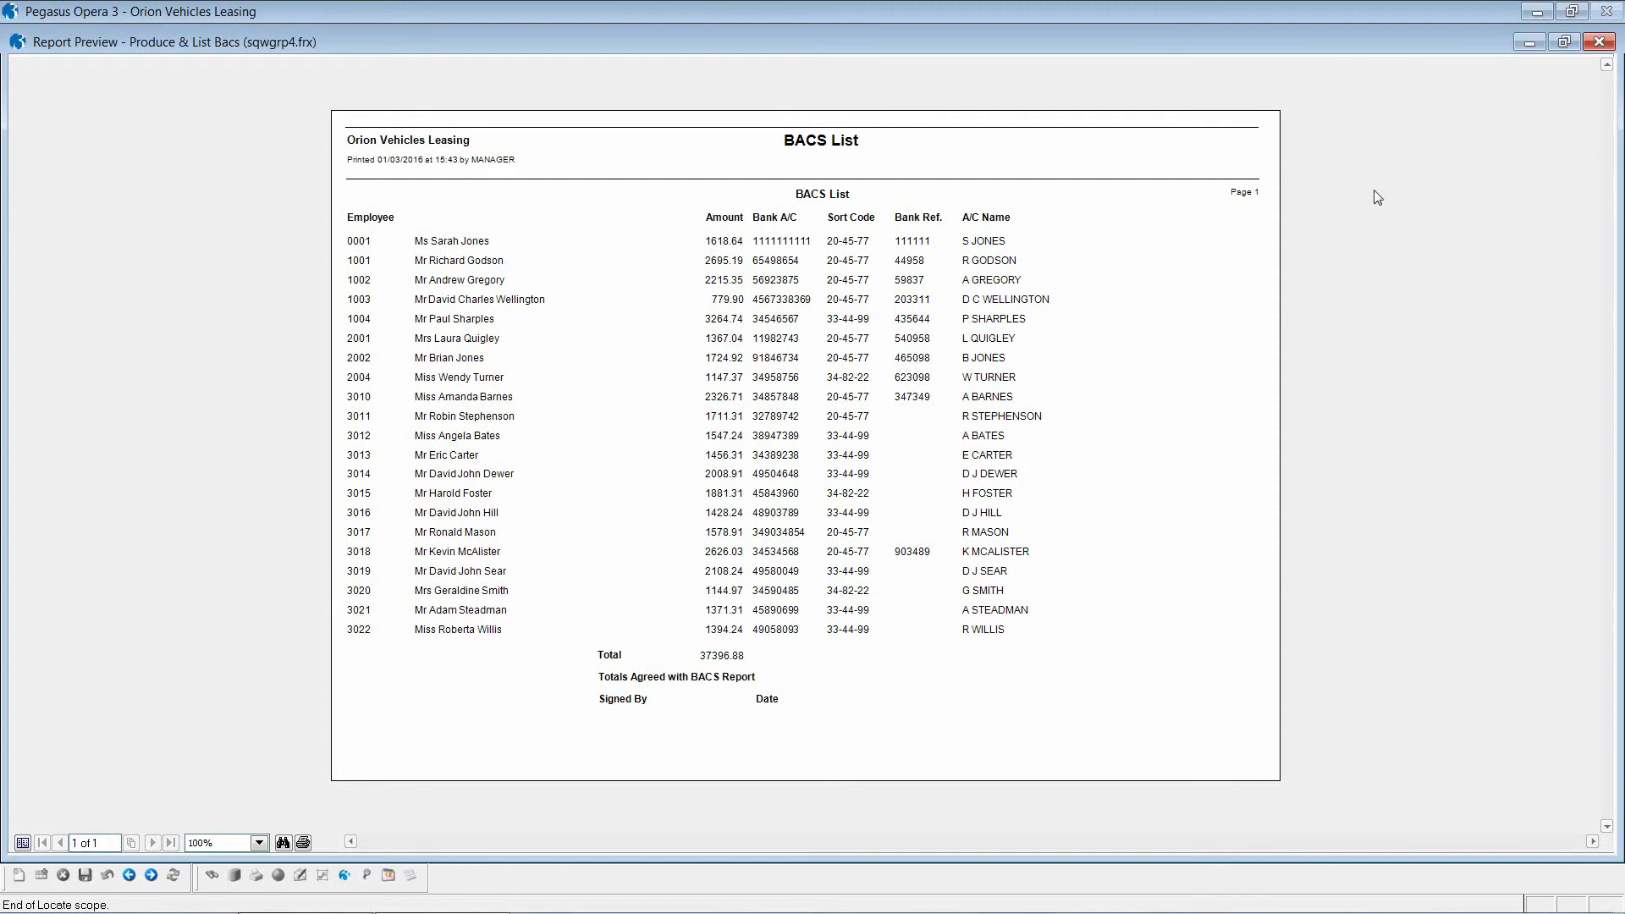
left_click(1600, 42)
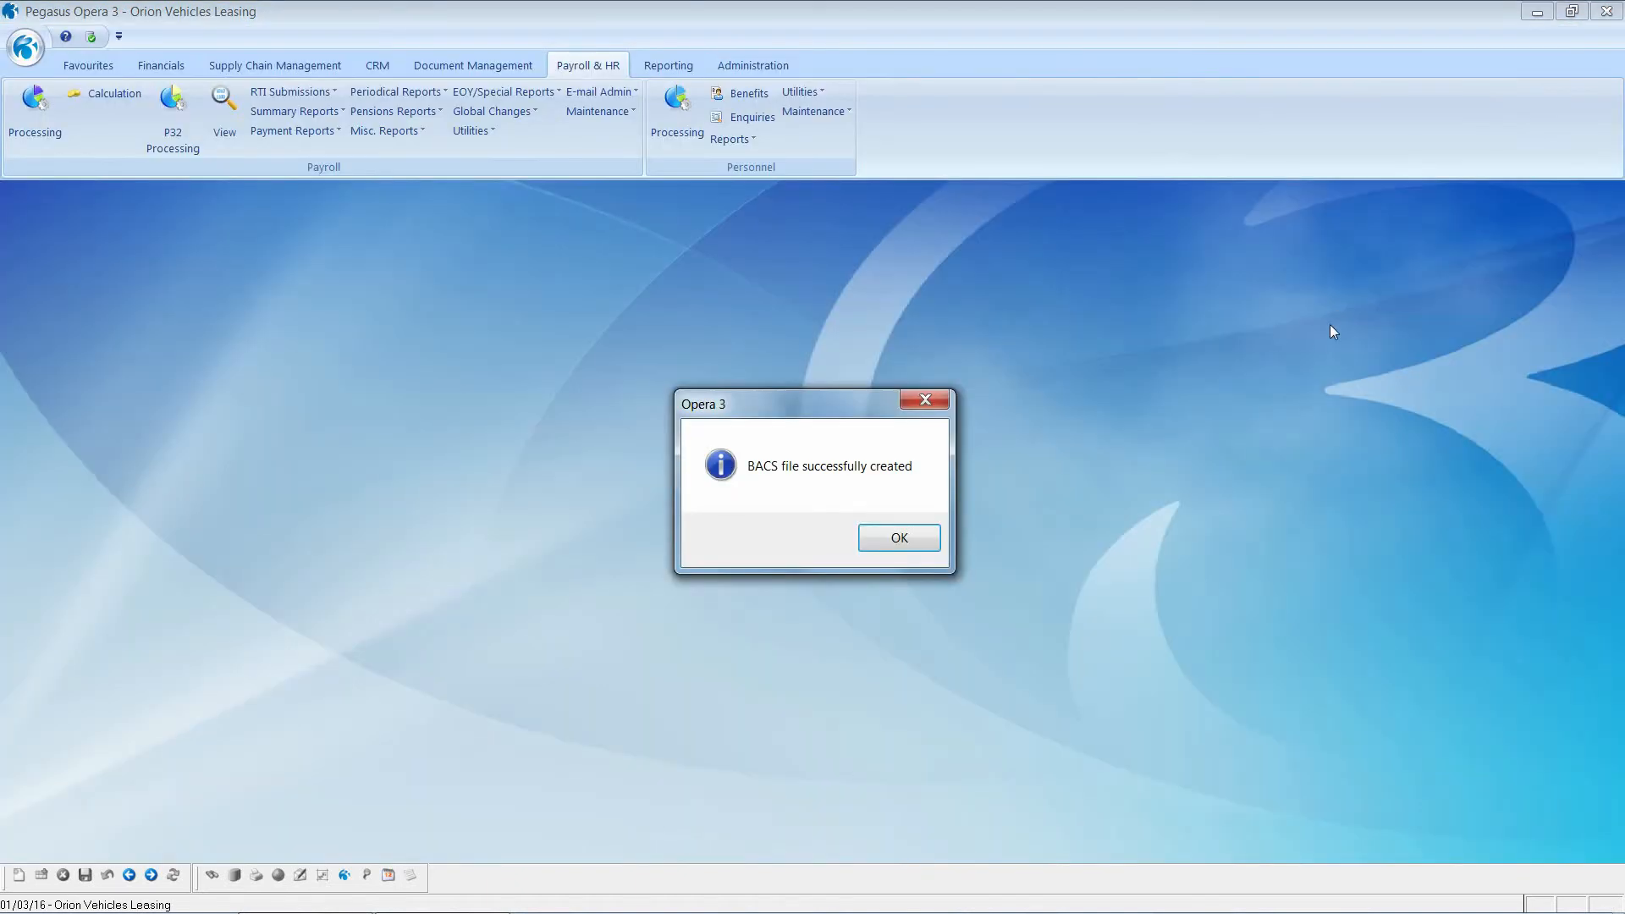
left_click(889, 535)
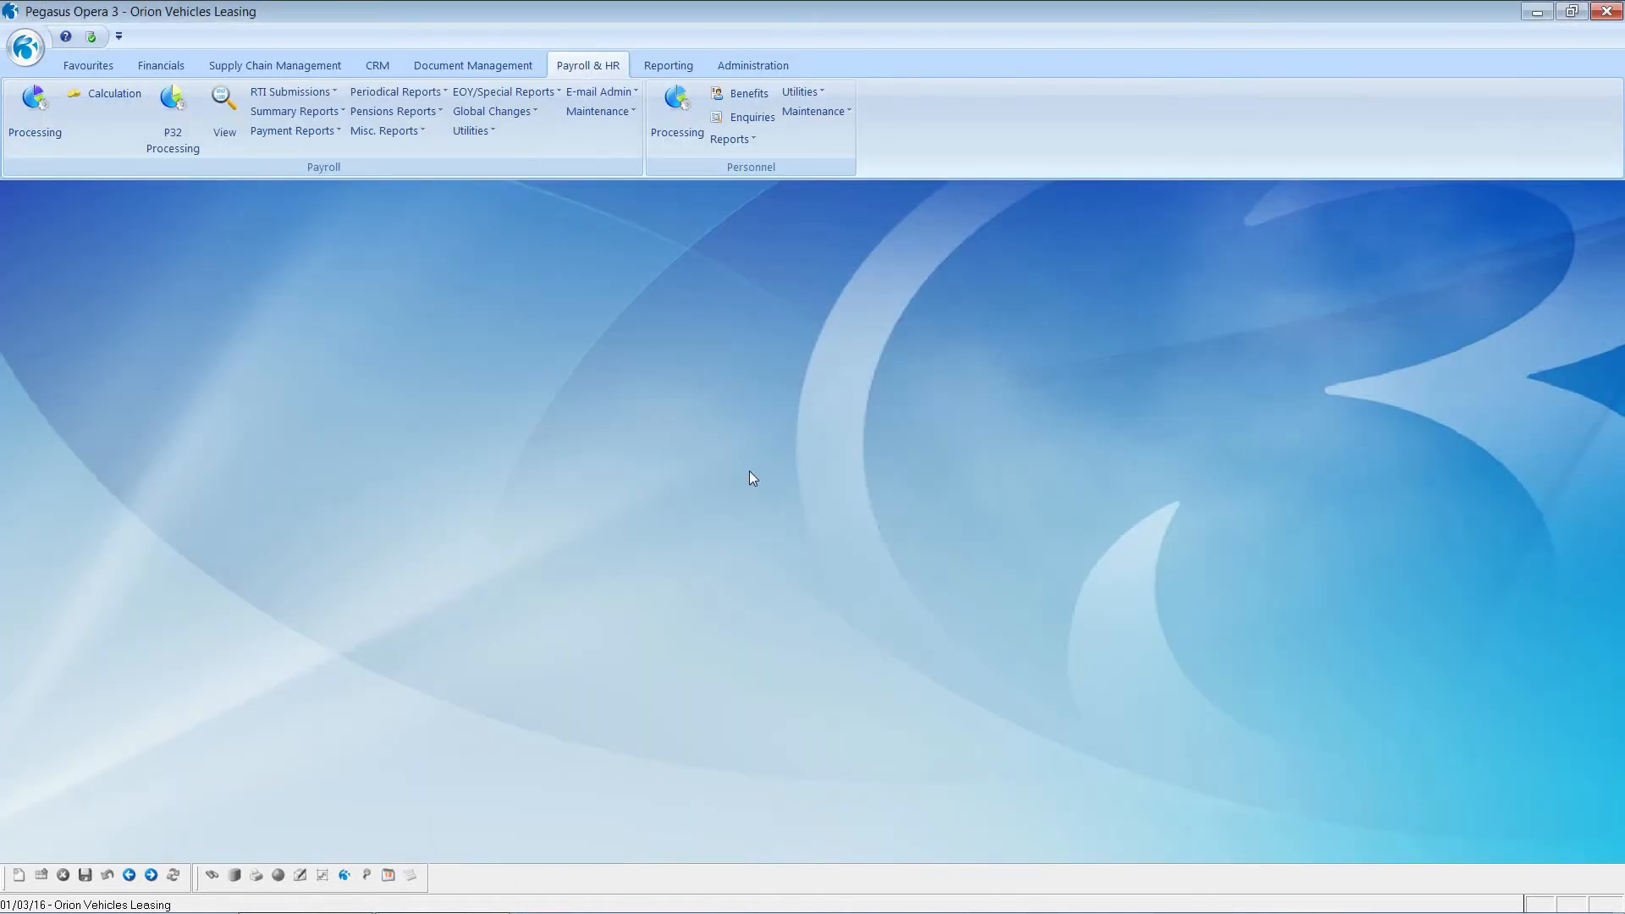
left_click(312, 132)
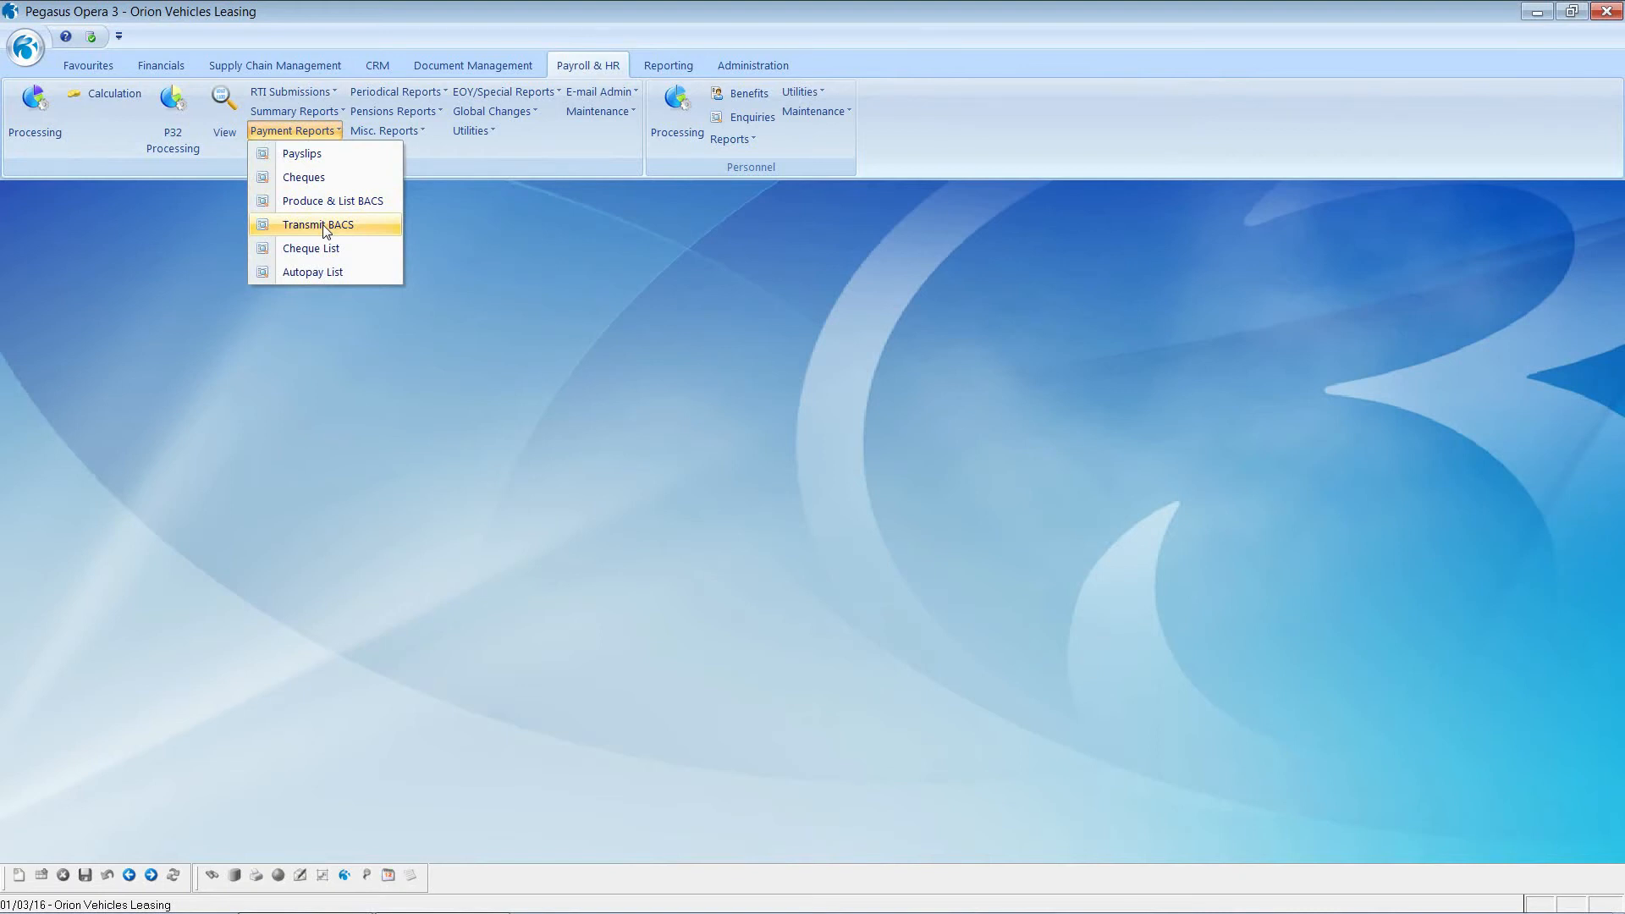
Step: Publish the Monthly group's employee cheques, starting at cheque number 1, to the PDF file 1
left_click(313, 179)
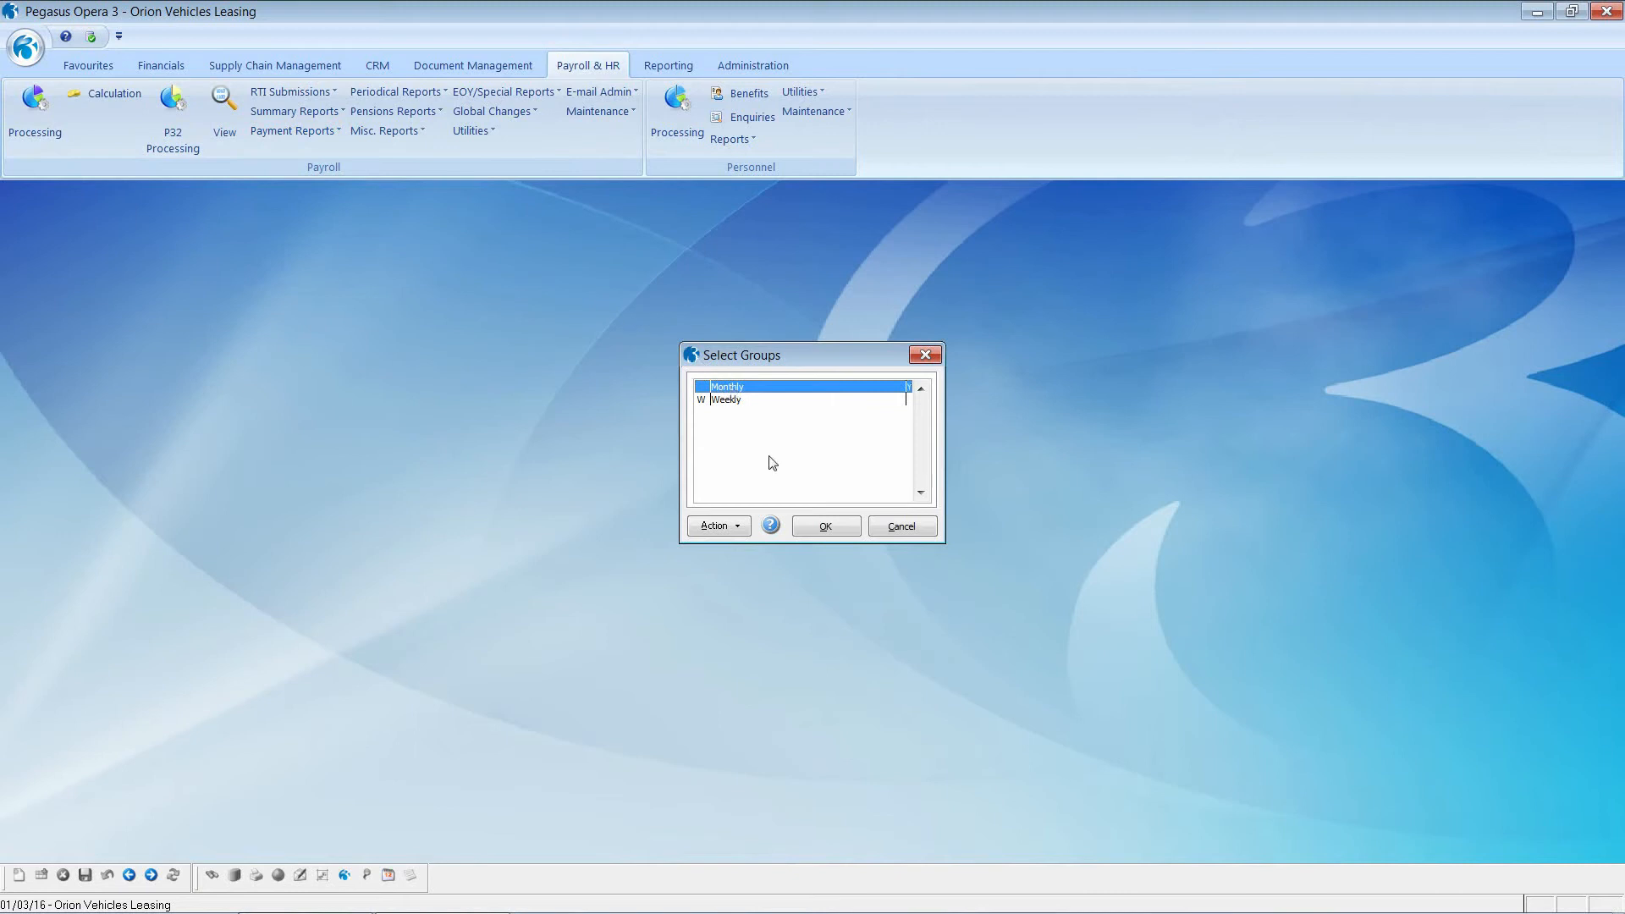
left_click(816, 527)
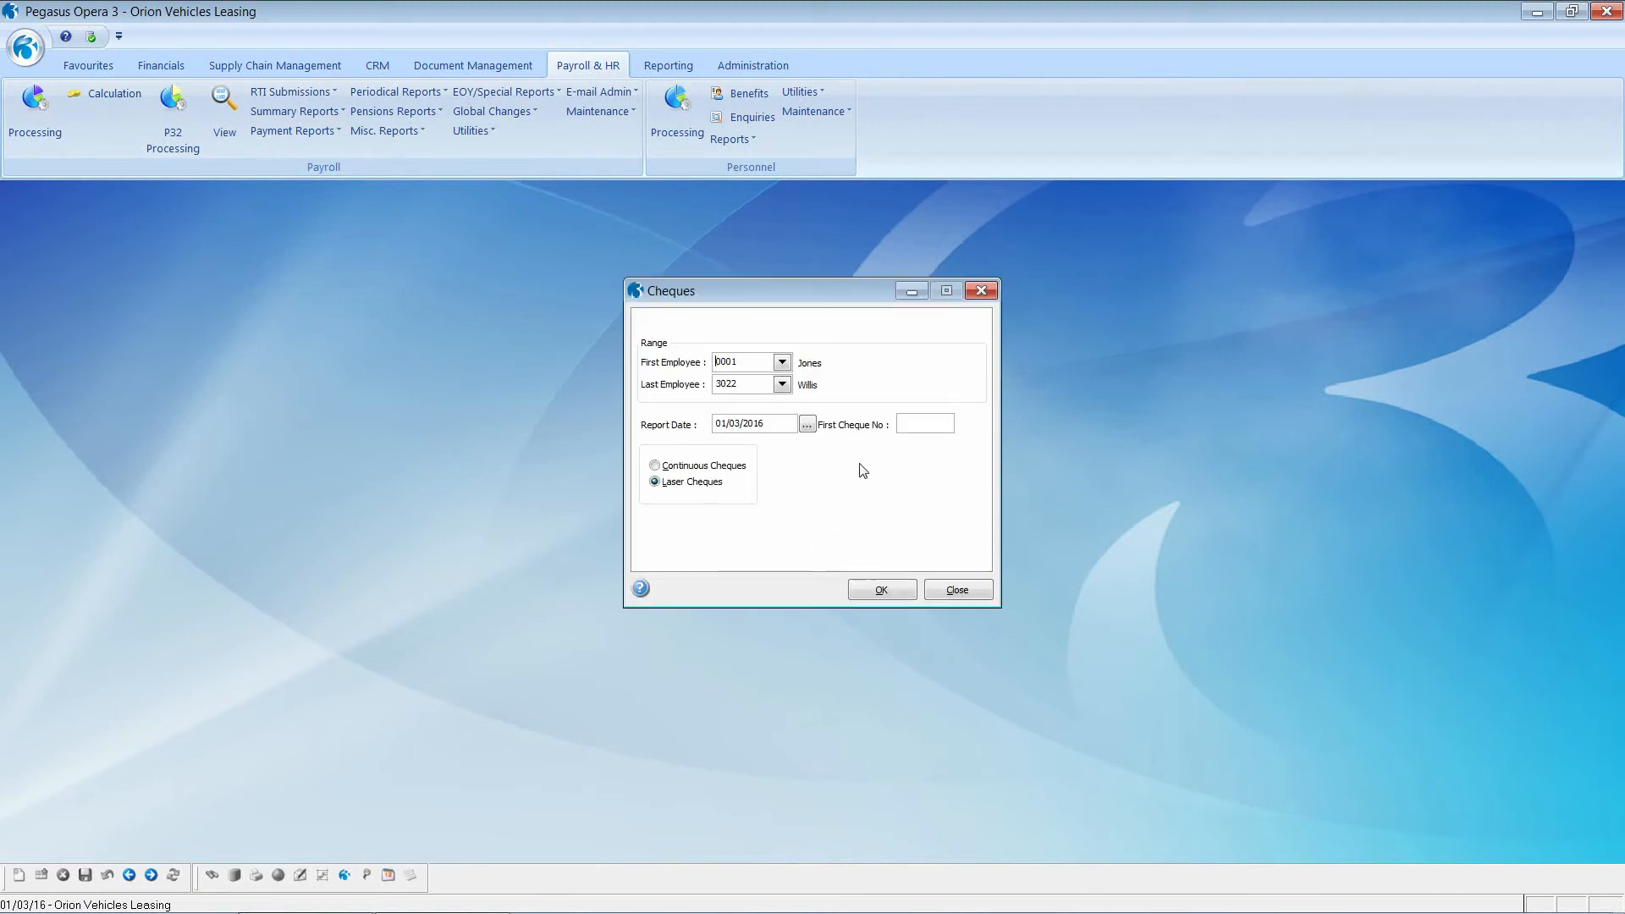
left_click(903, 423)
type("111111")
left_click(884, 590)
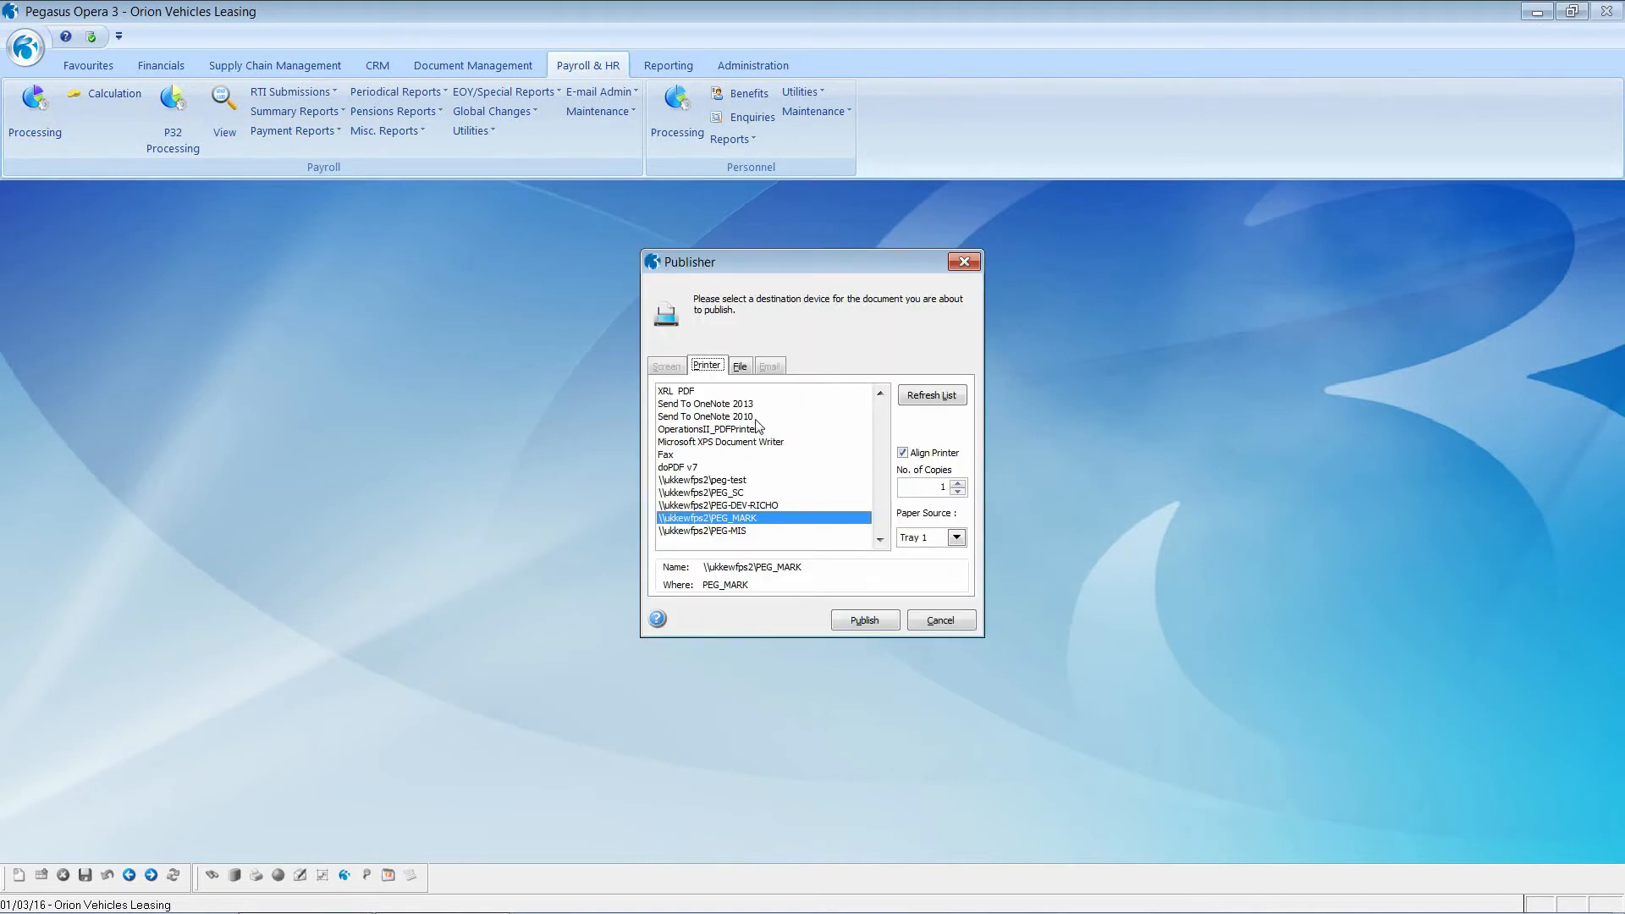
left_click(740, 369)
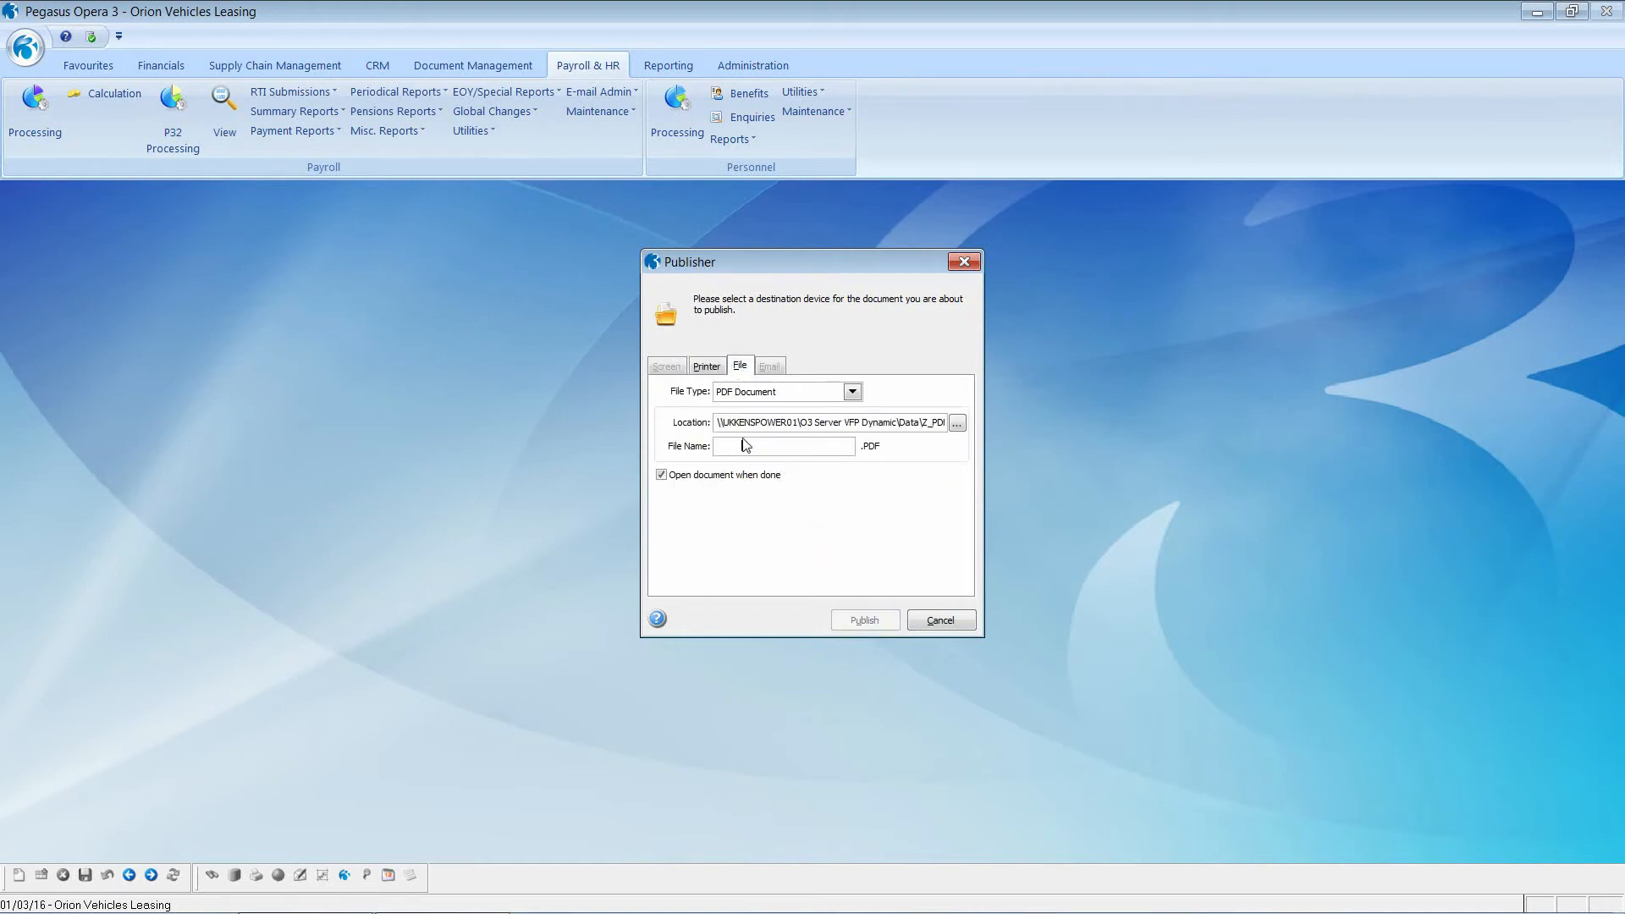
left_click(863, 620)
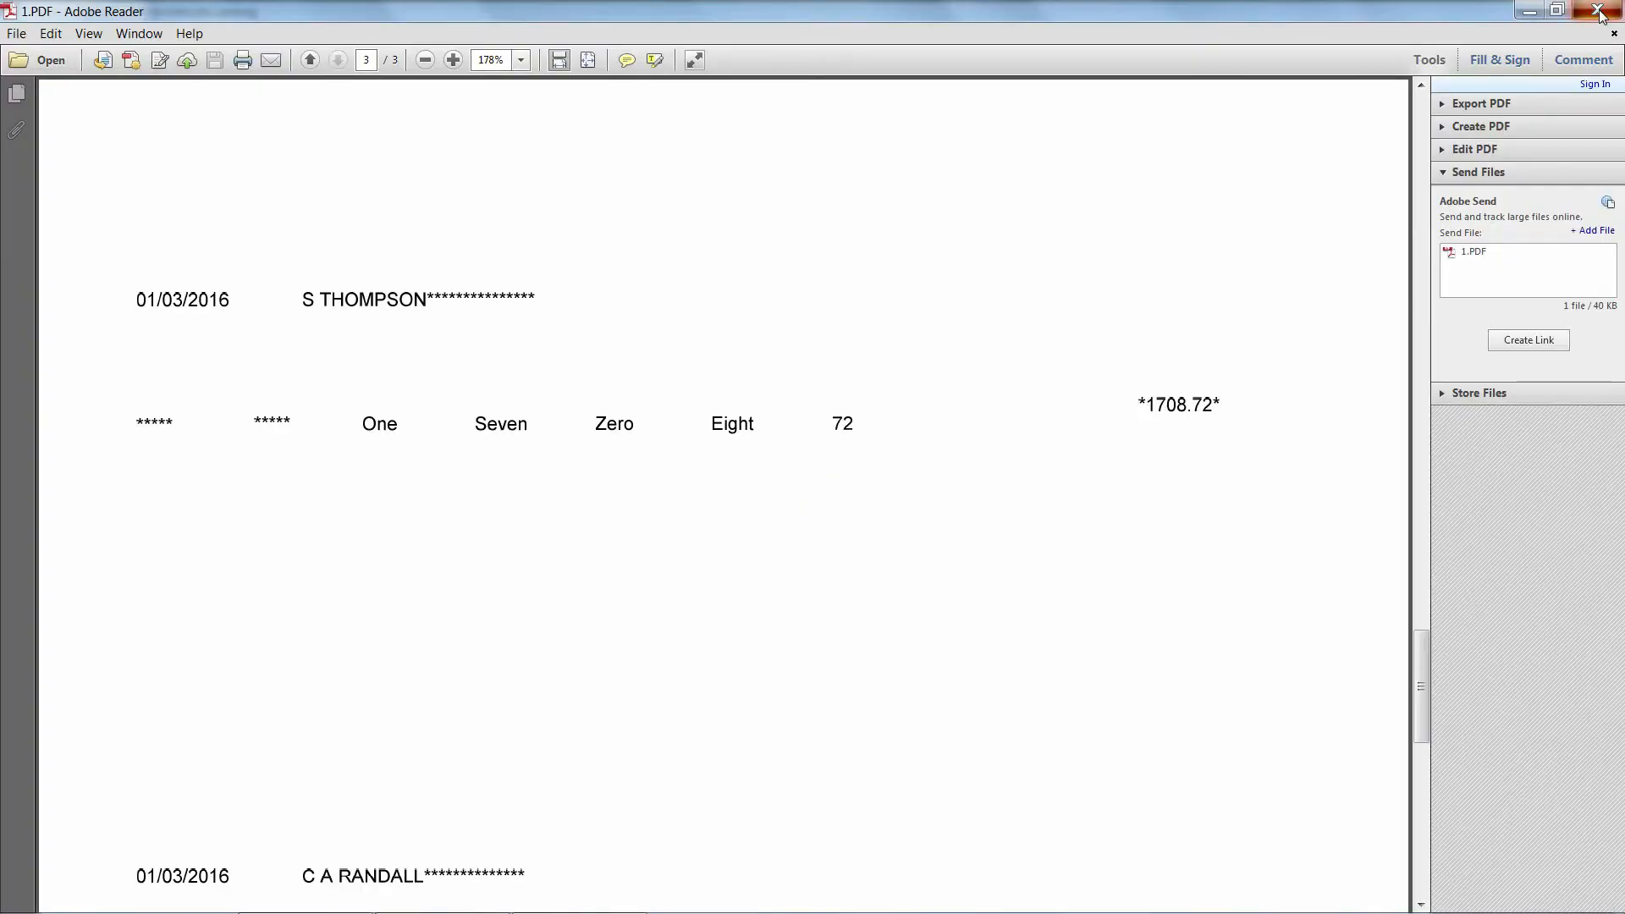
Step: Close the 1.PDF cheque file in Adobe Reader after reviewing it
left_click(1598, 10)
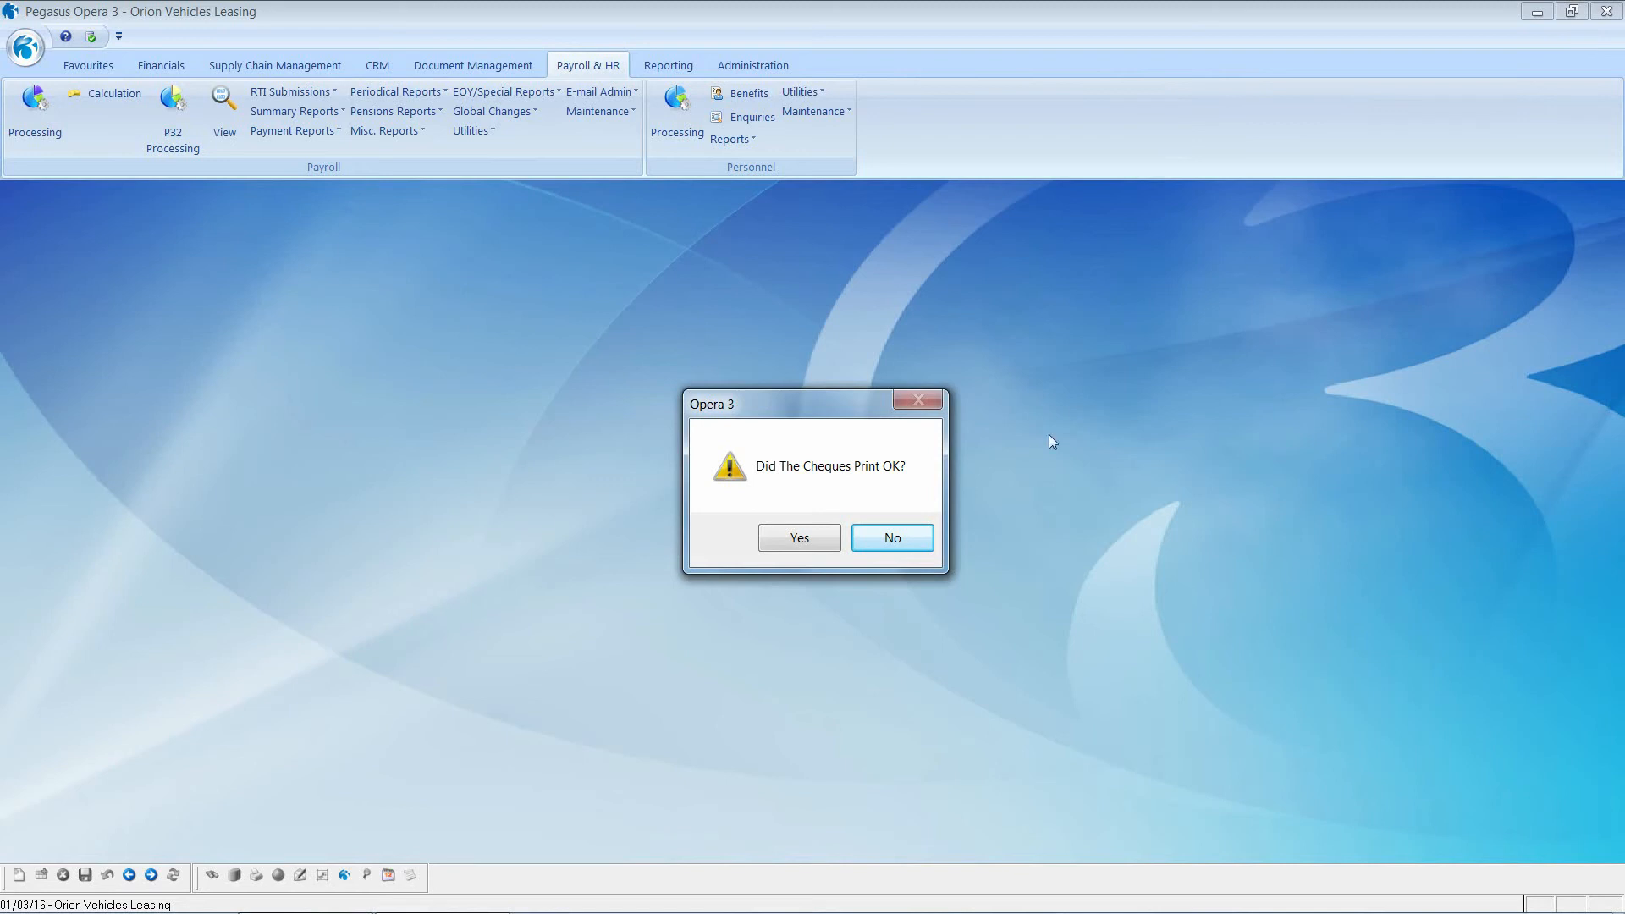
Step: Confirm the cheques printed correctly and start a Full Payment Submission under RTI Submissions
left_click(819, 538)
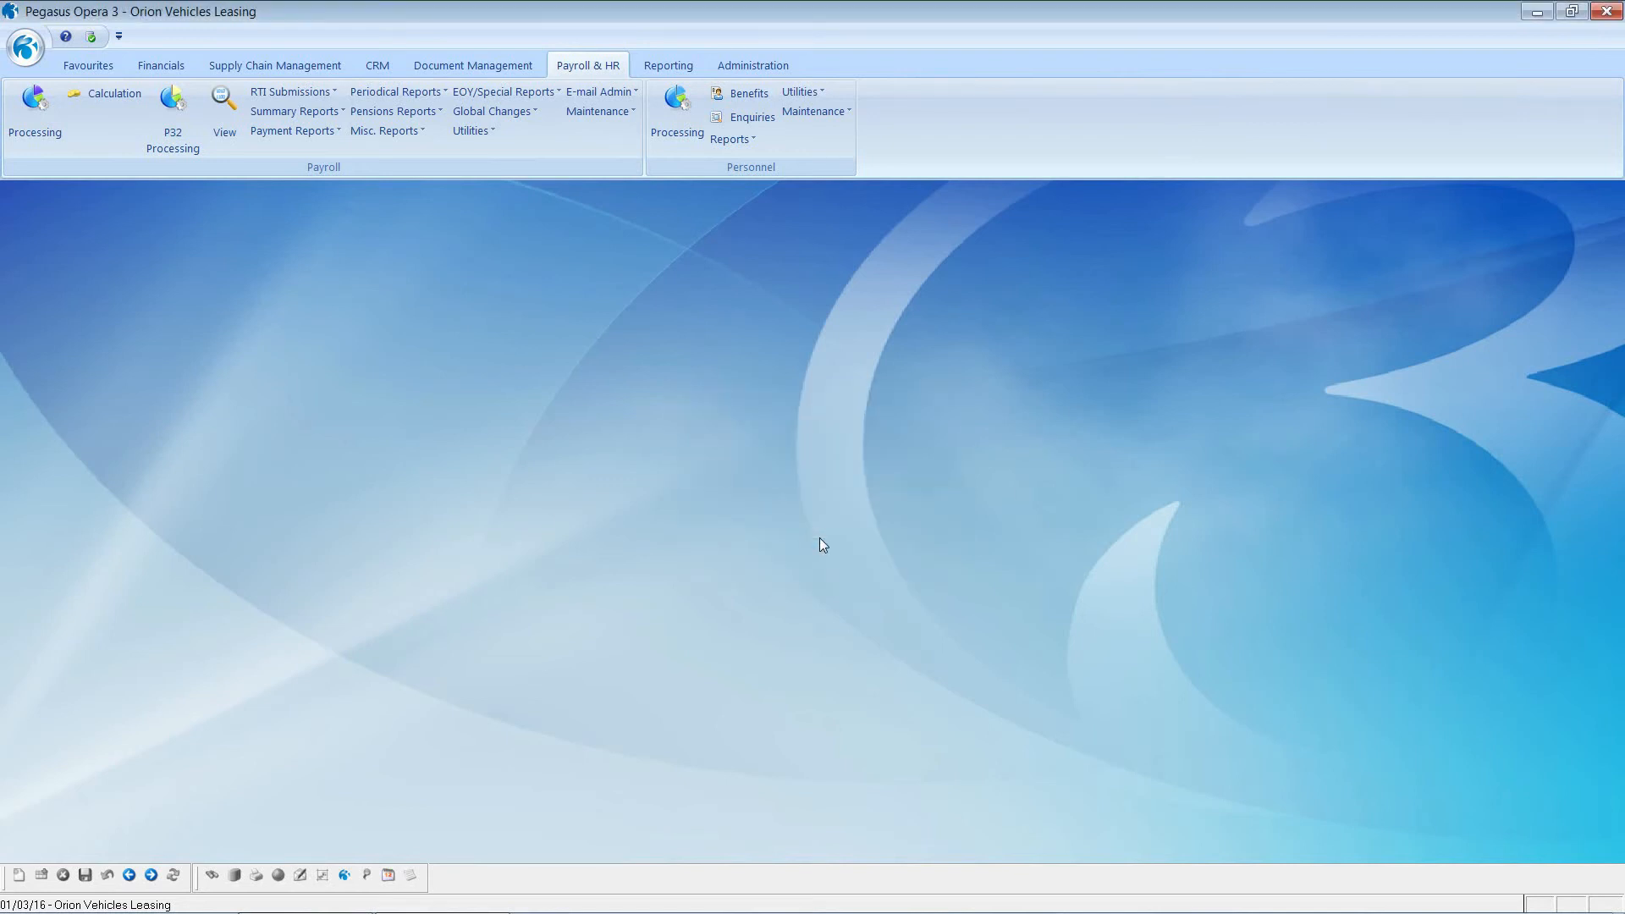
left_click(254, 94)
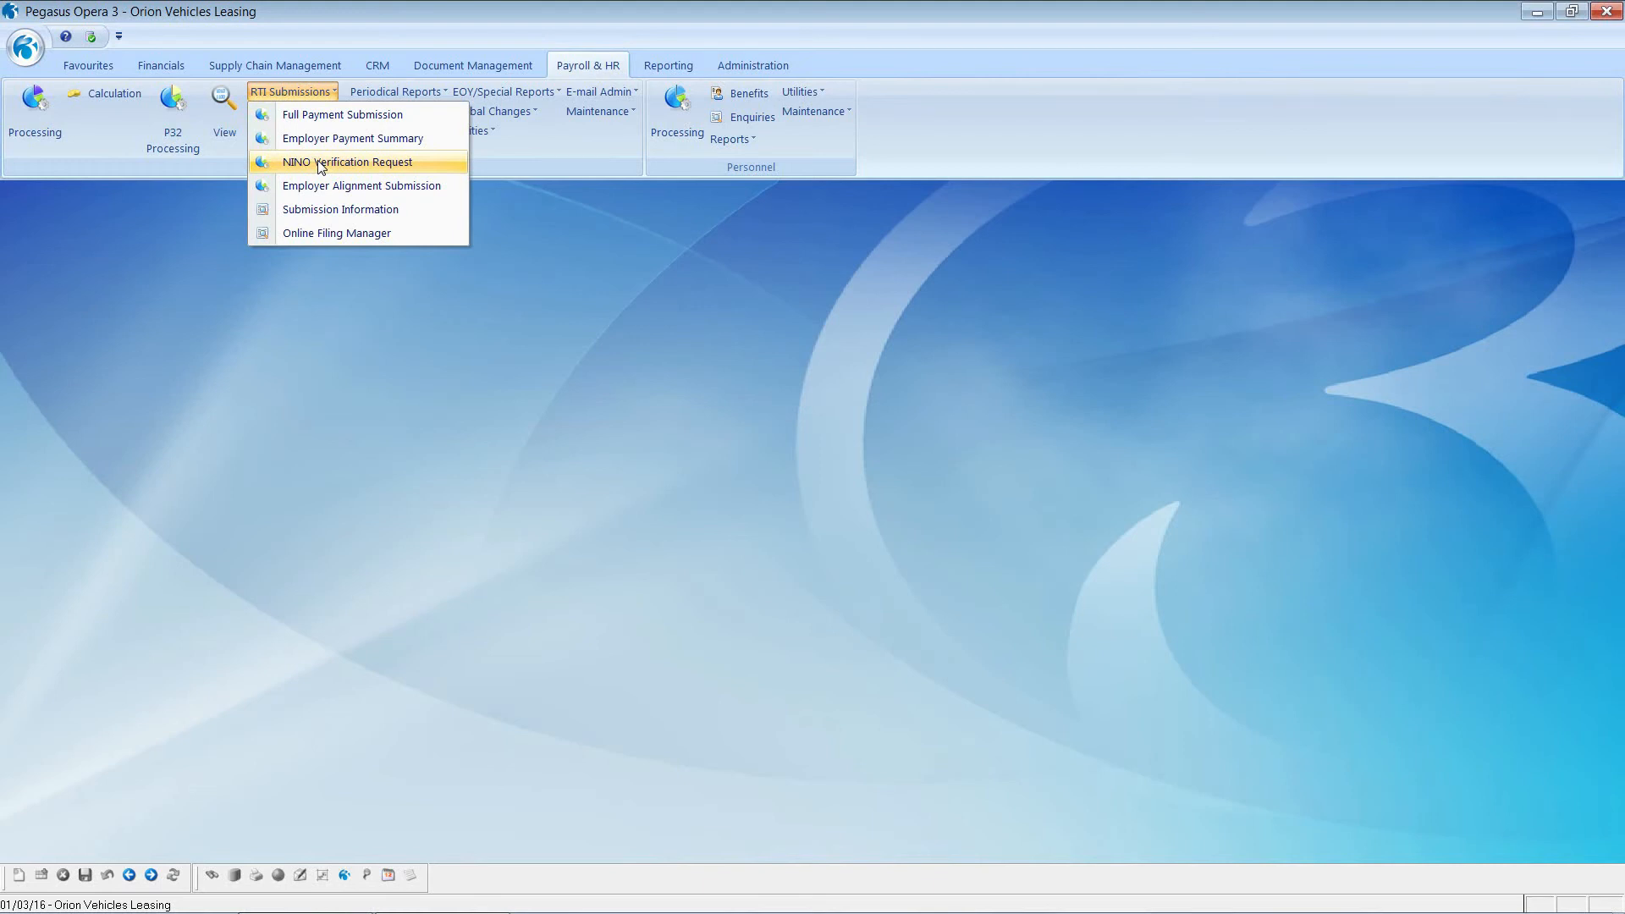
left_click(347, 117)
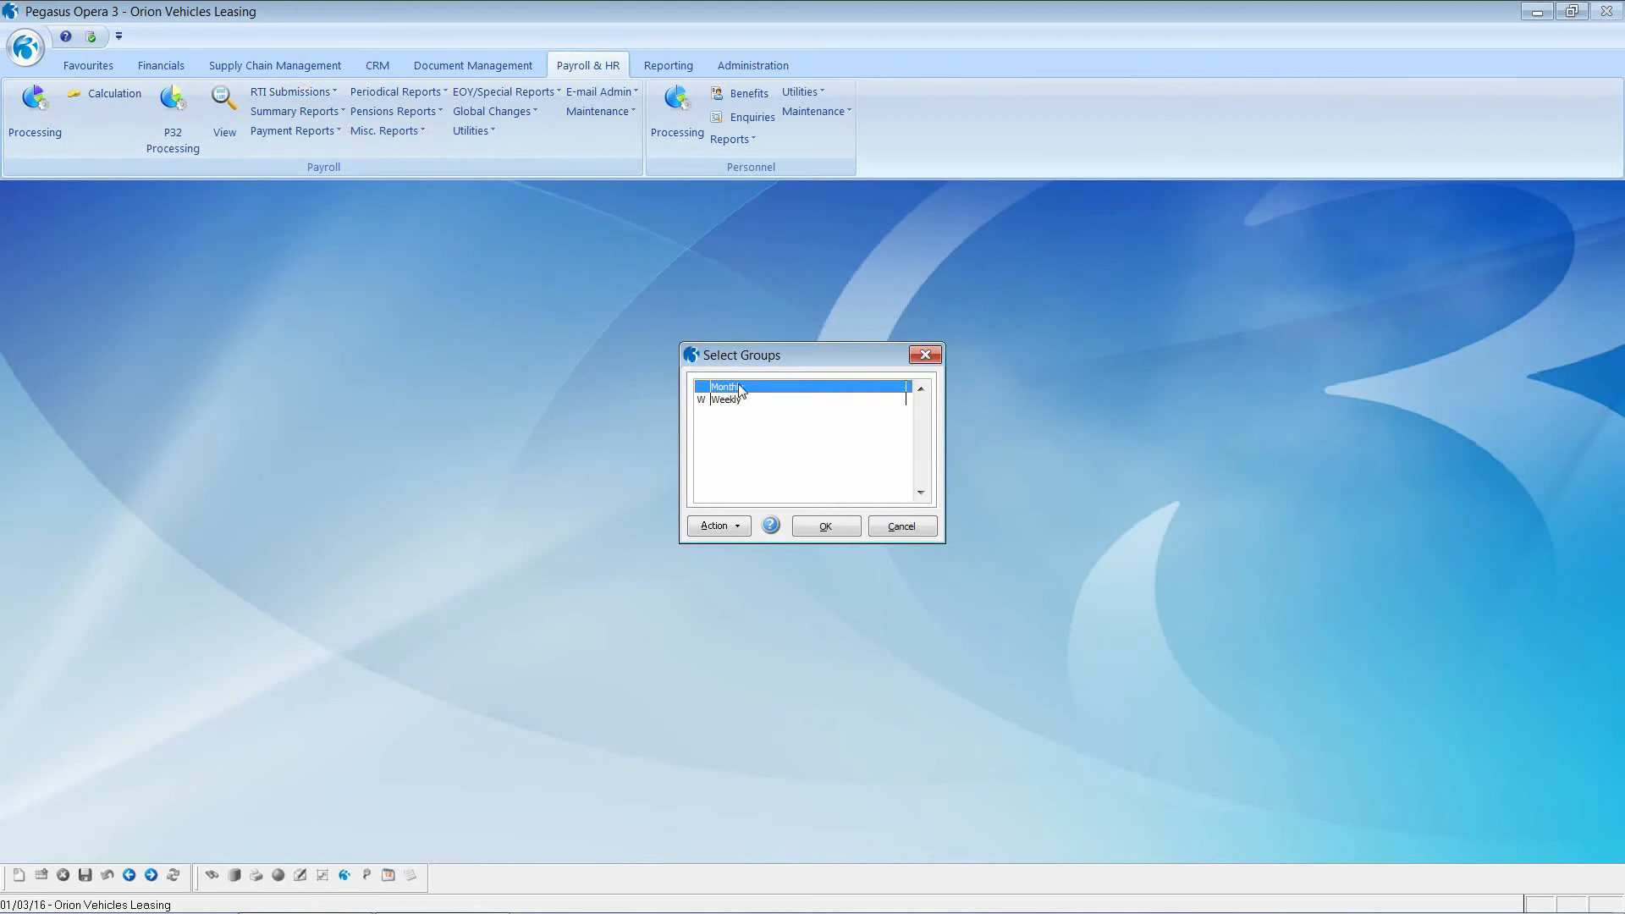
Step: Create a regular Monthly FPS with a Detailed report covering 30 employees and 8886.80 tax
left_click(823, 528)
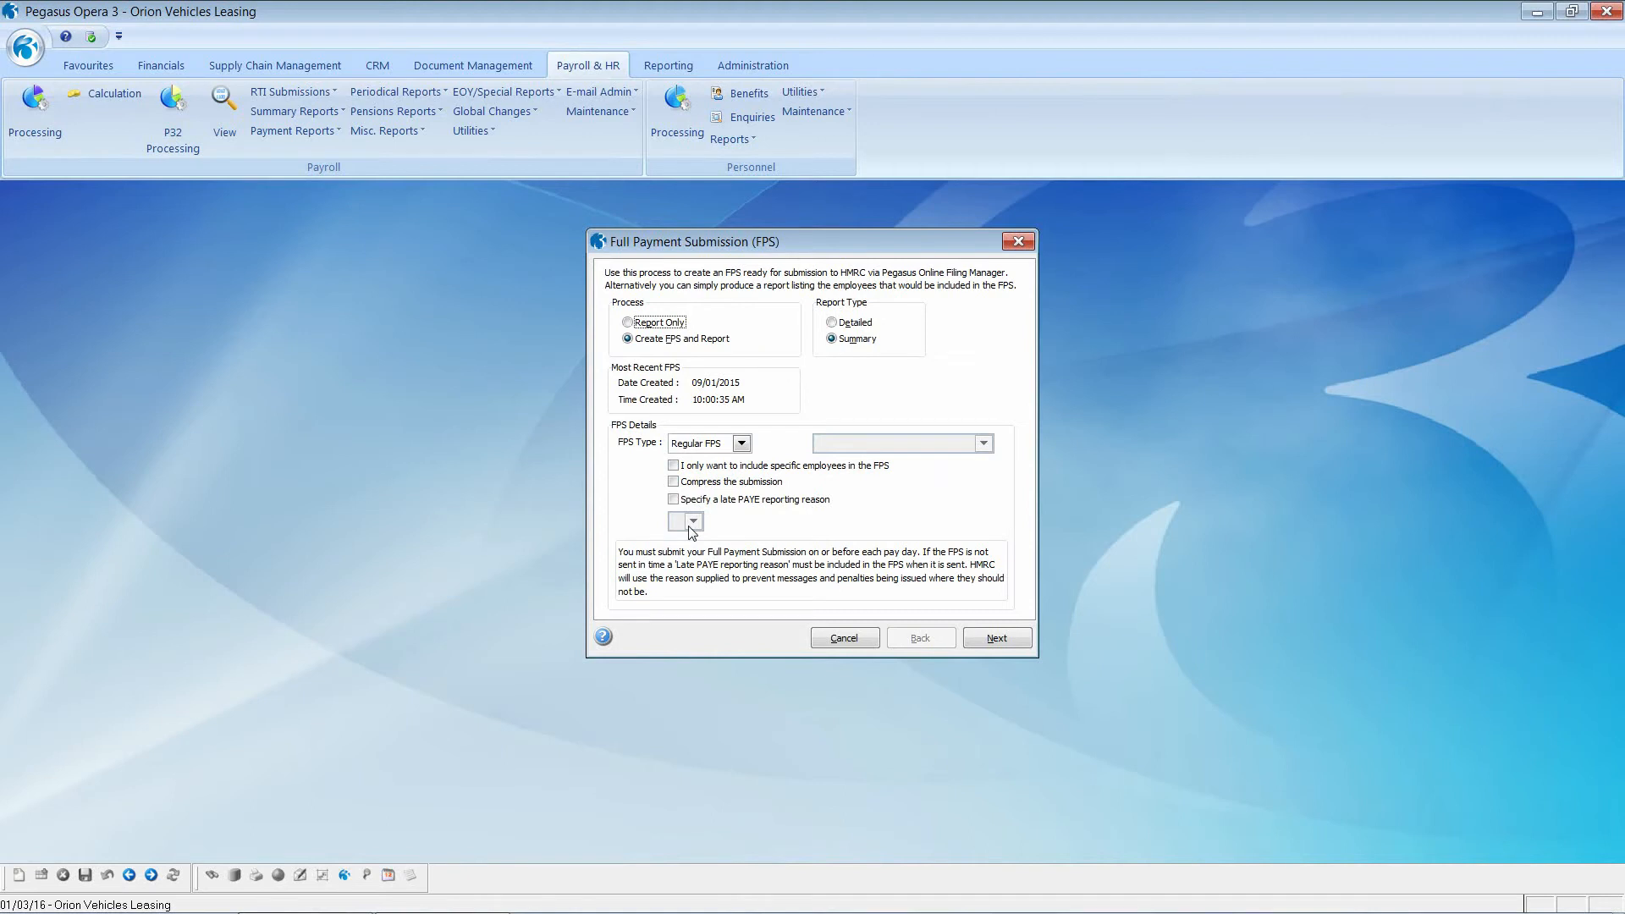
left_click(830, 323)
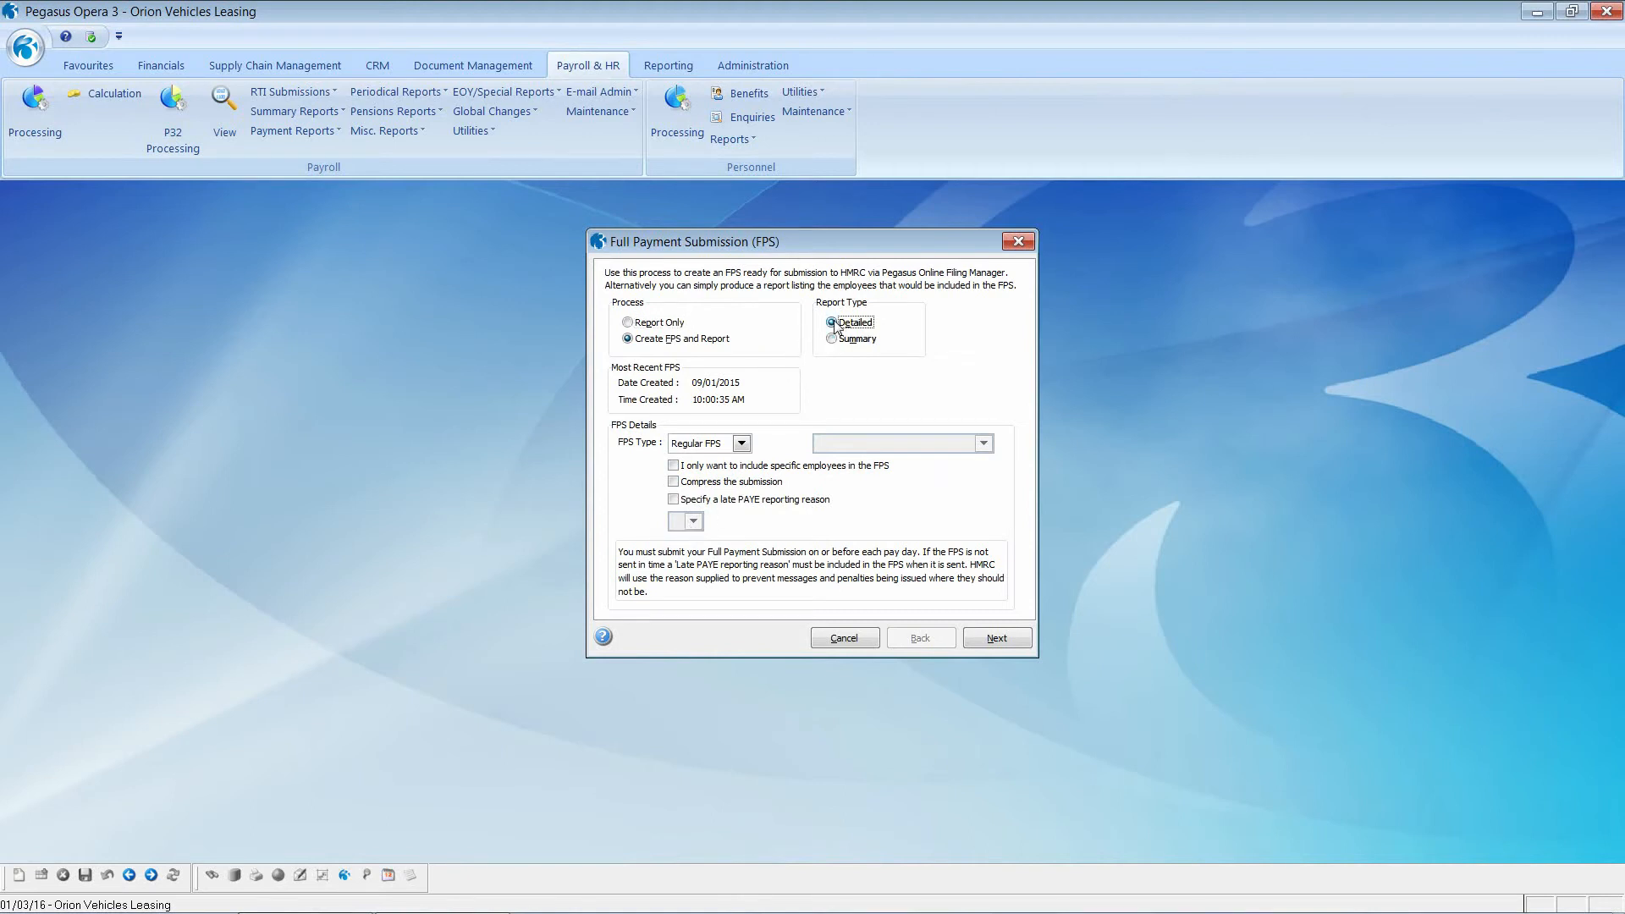
left_click(983, 640)
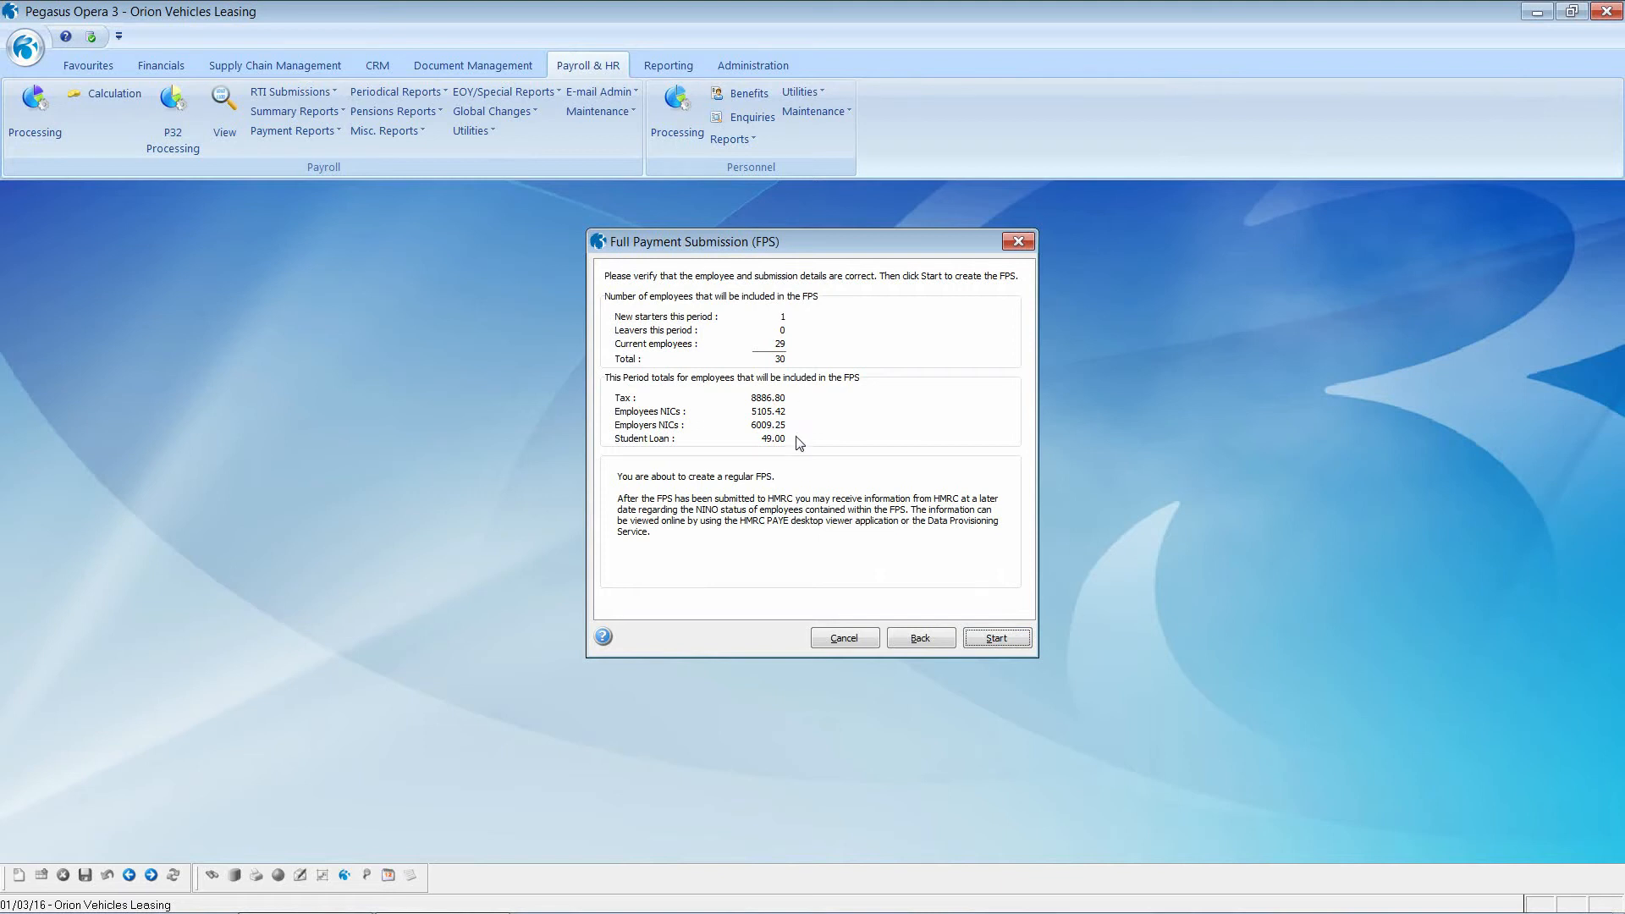
left_click(987, 640)
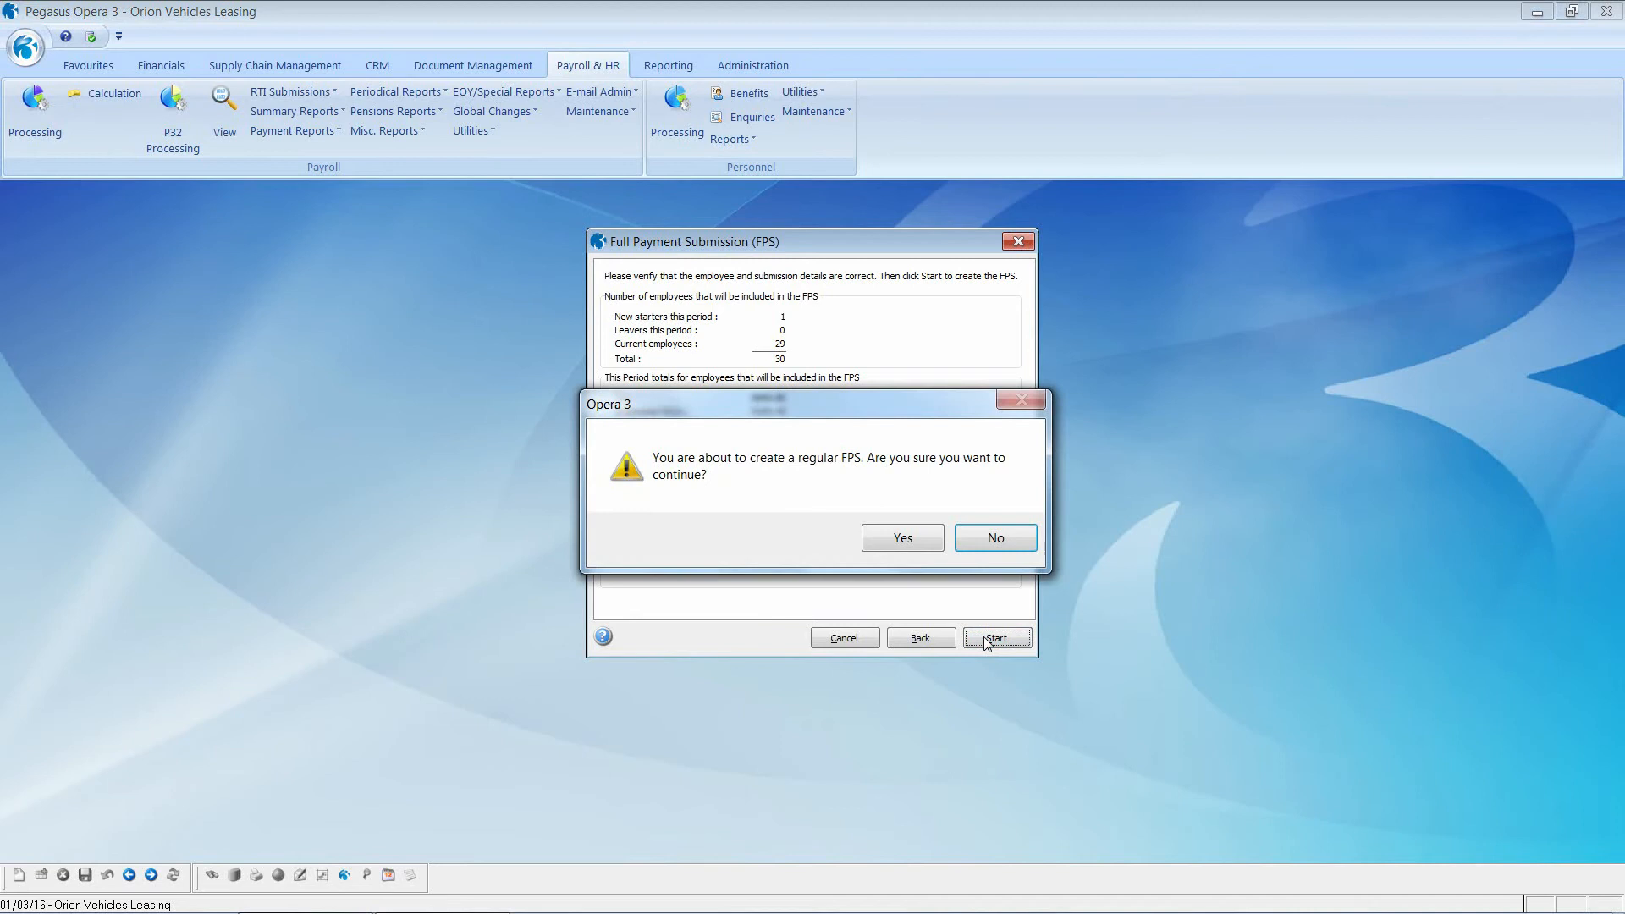
left_click(906, 537)
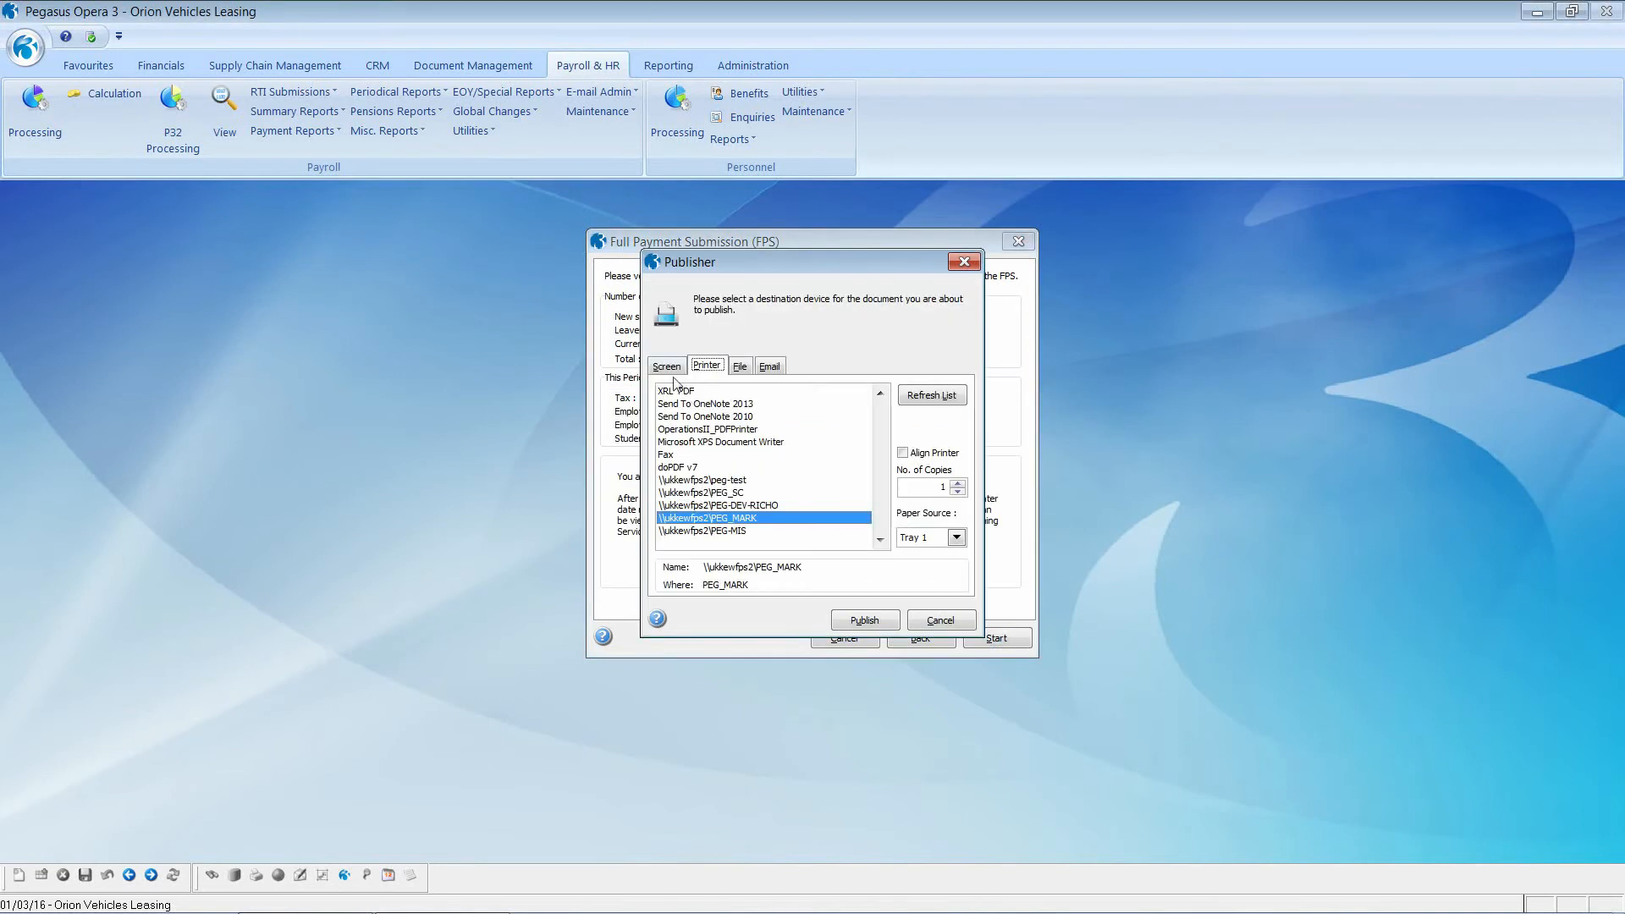
left_click(669, 367)
Step: Page through the detailed FPS report preview, then confirm creating the FPS file Z_FPS_.RTI
left_click(863, 619)
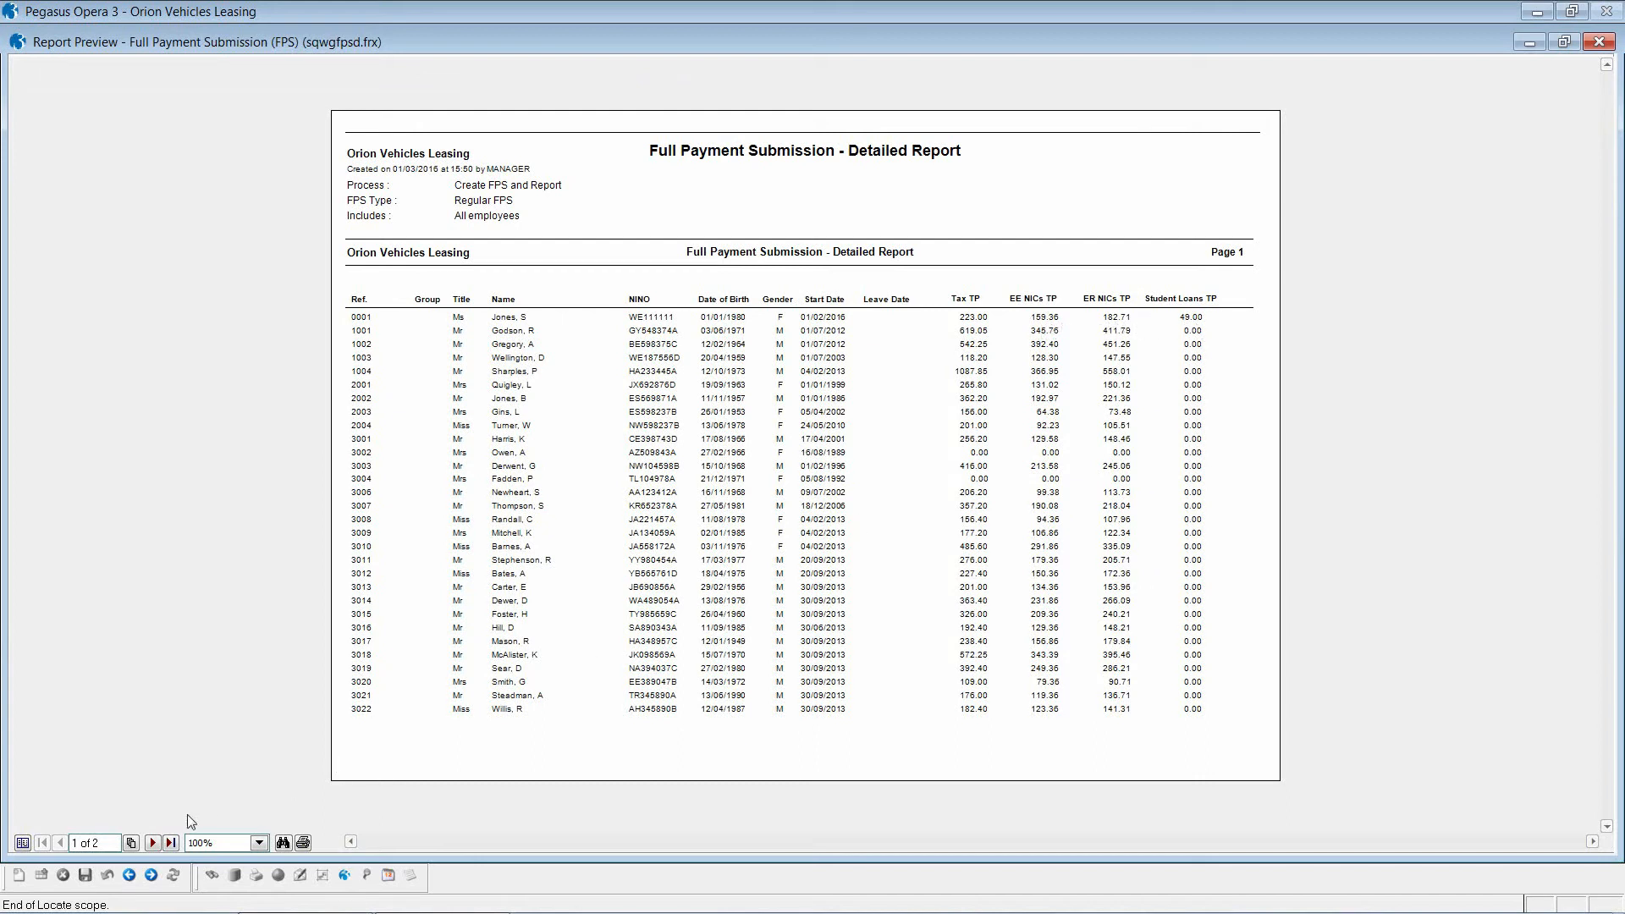
left_click(153, 843)
left_click(153, 843)
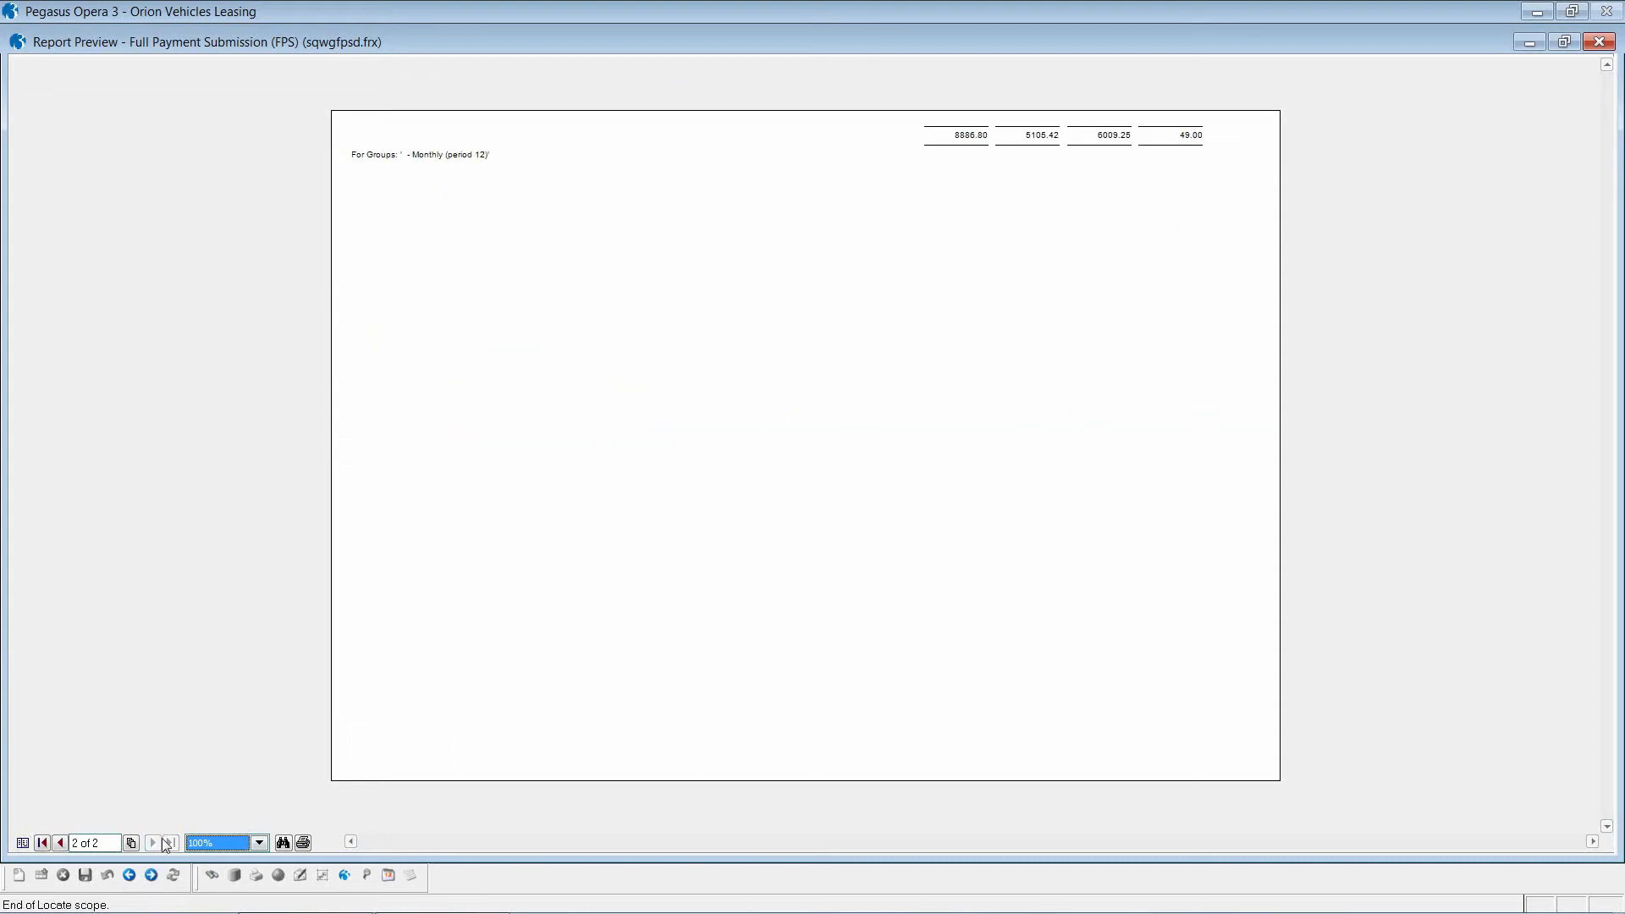
left_click(59, 843)
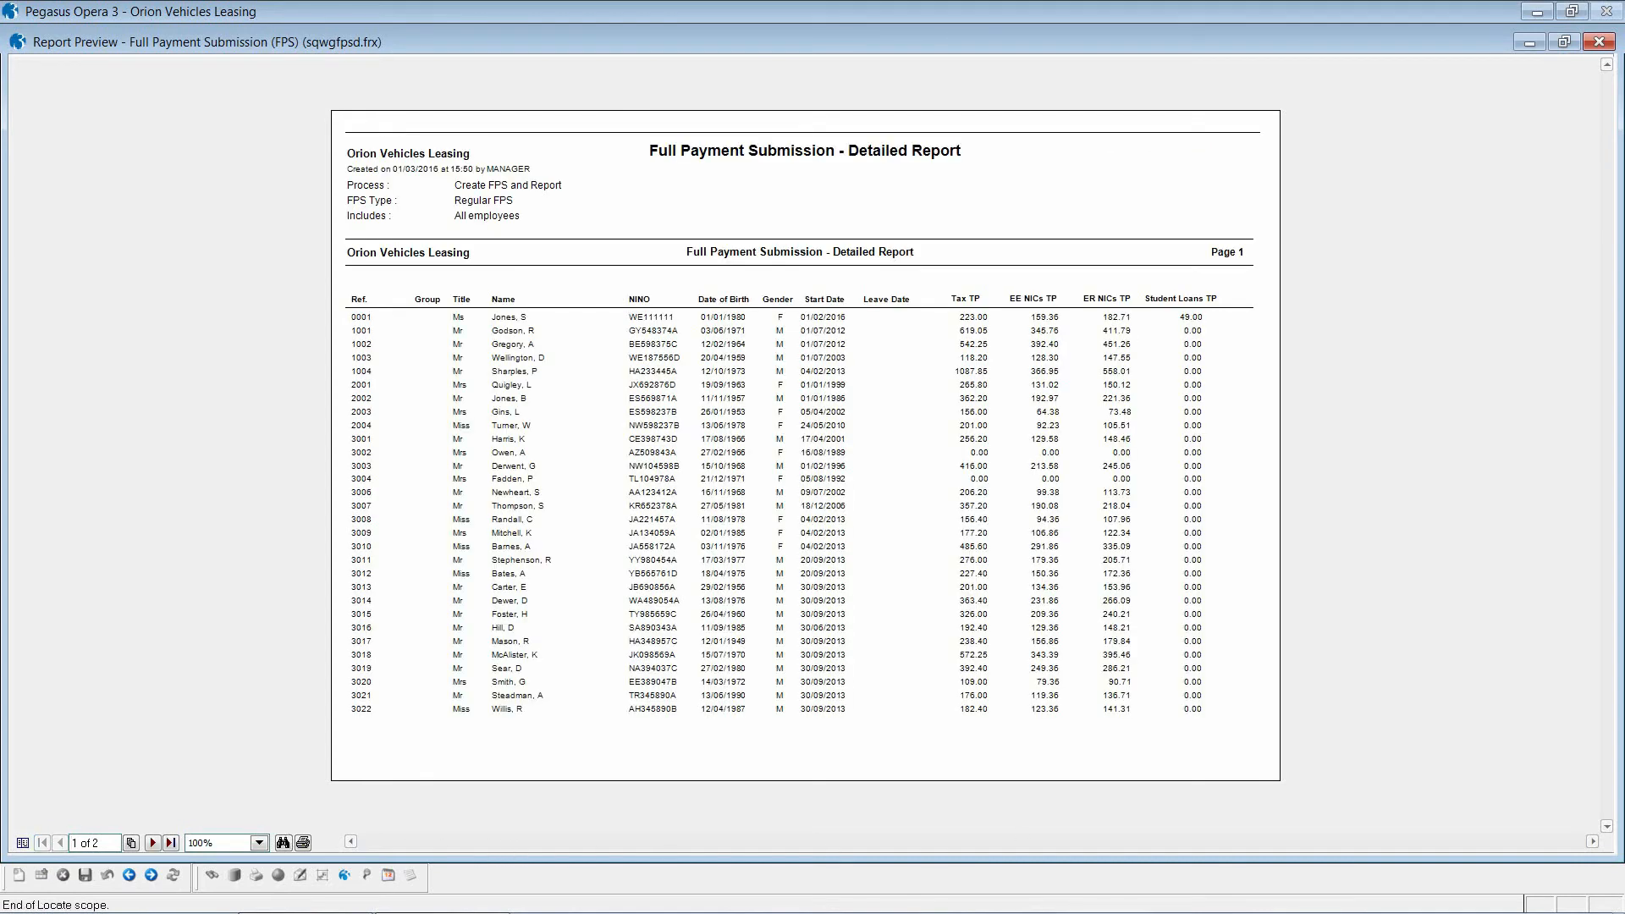
left_click(1599, 42)
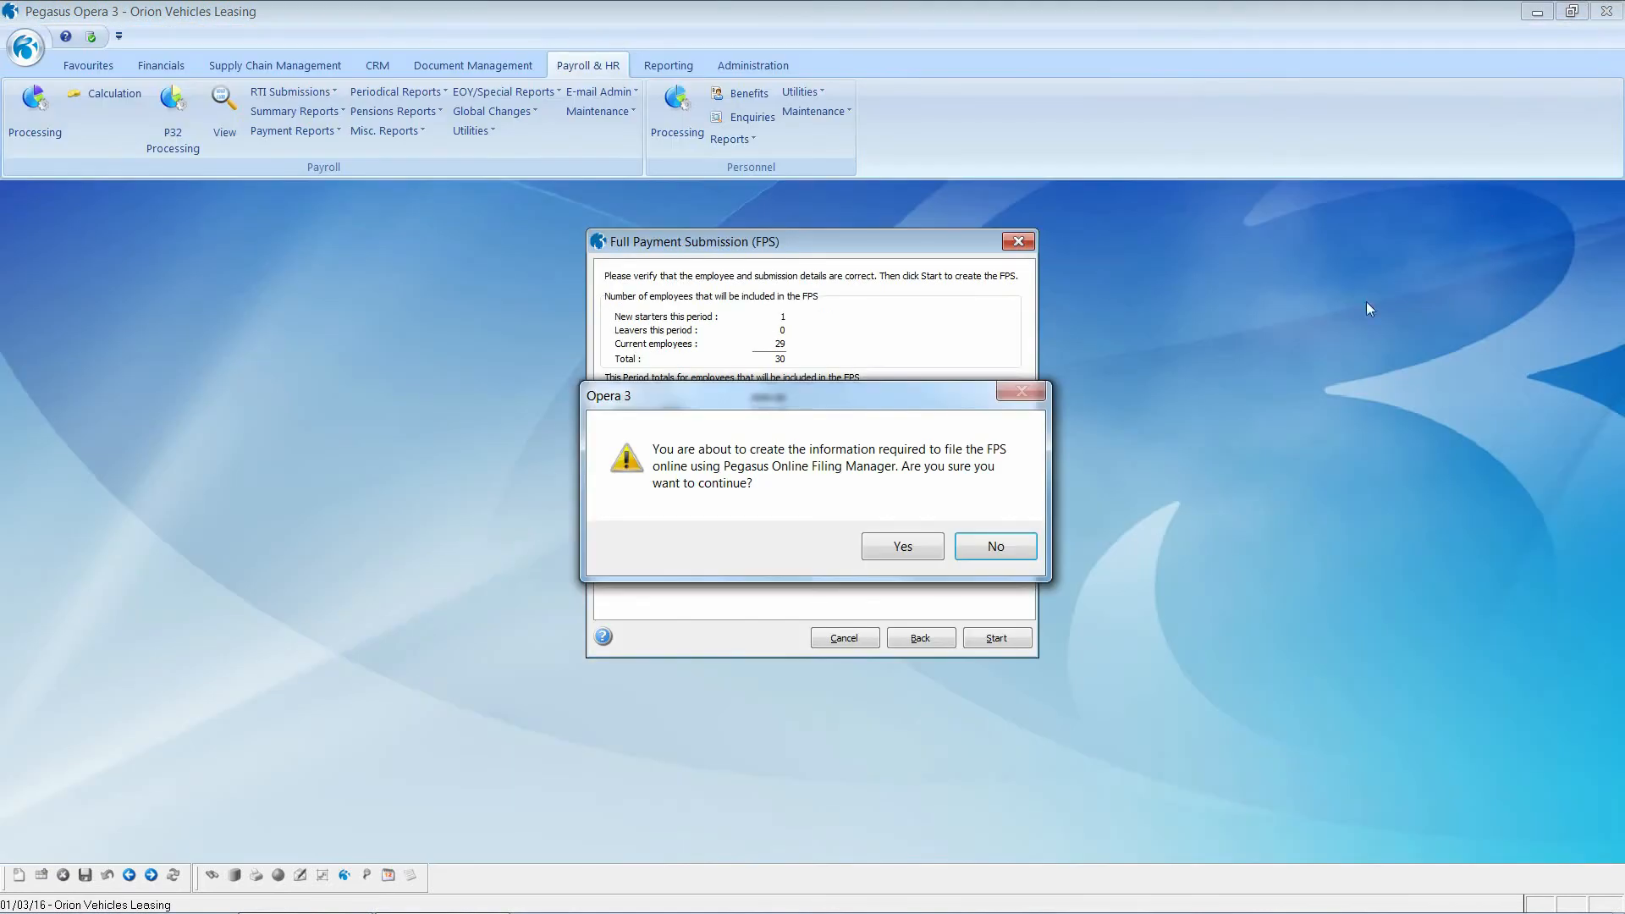
left_click(896, 551)
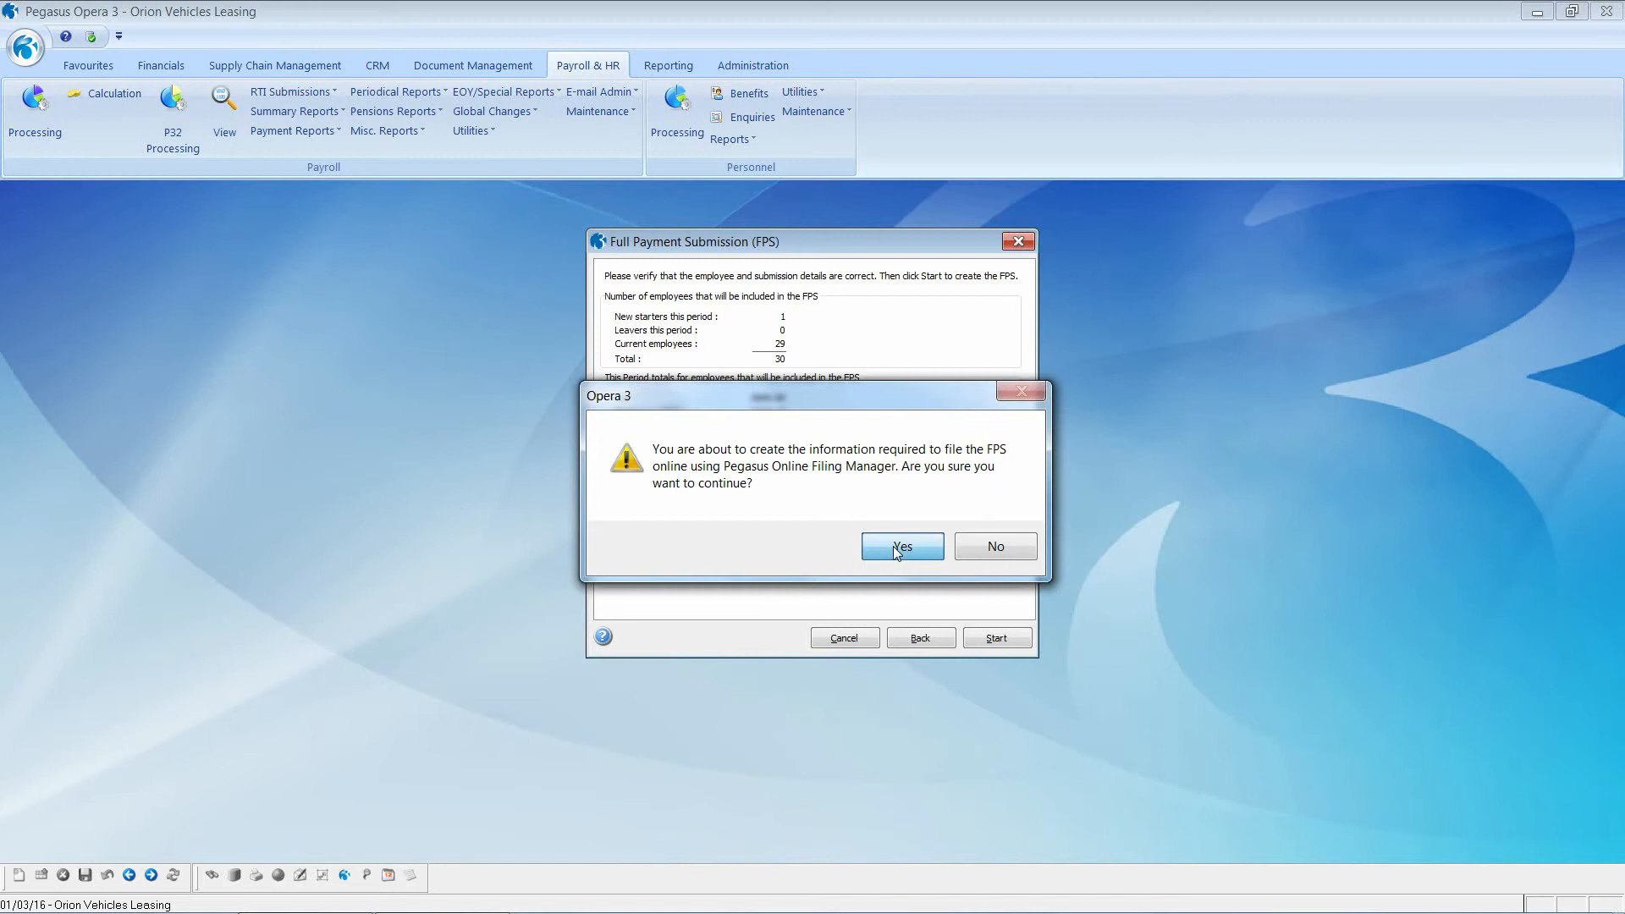
left_click(899, 570)
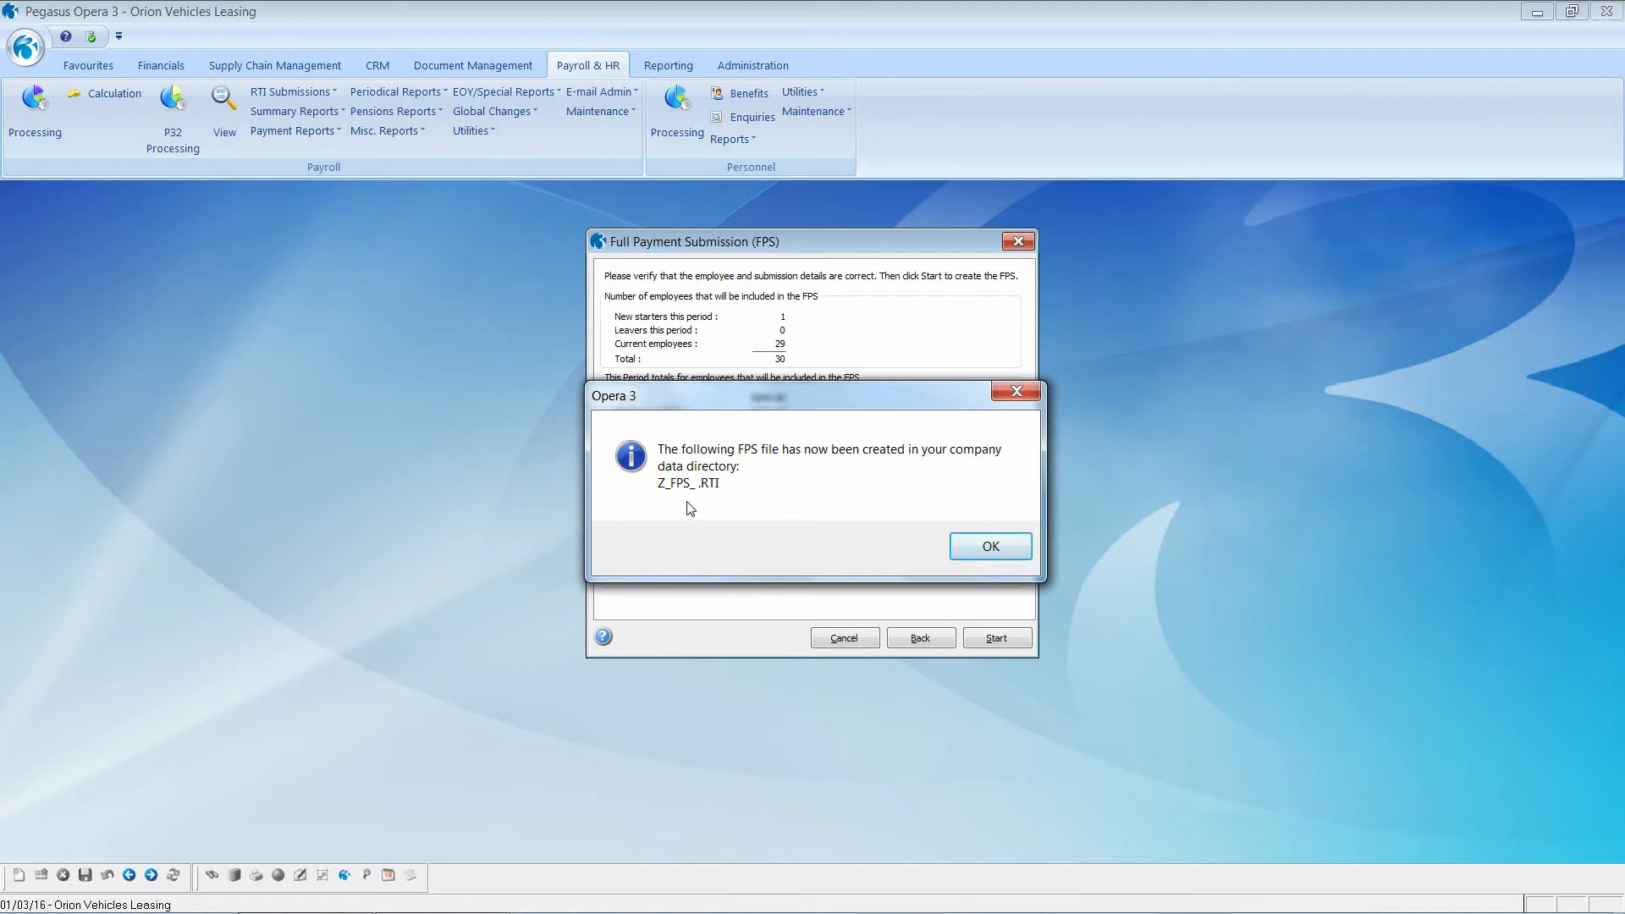
Step: Take the Monthly FPS file through the Online Filing Manager steps, entering the Gateway password
left_click(988, 547)
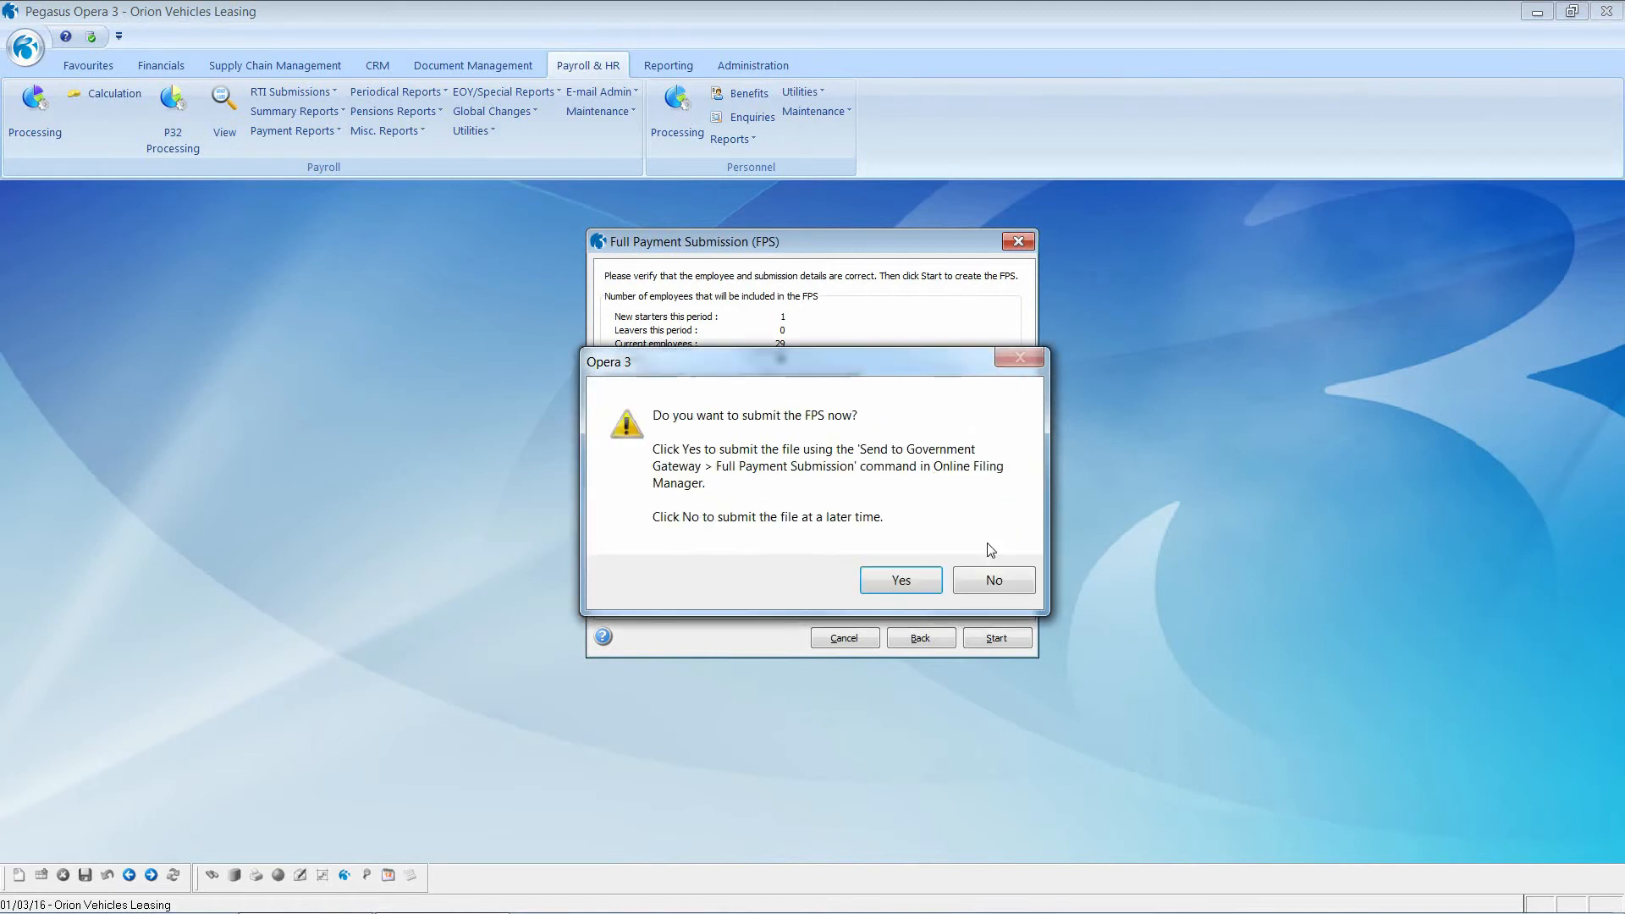
left_click(902, 584)
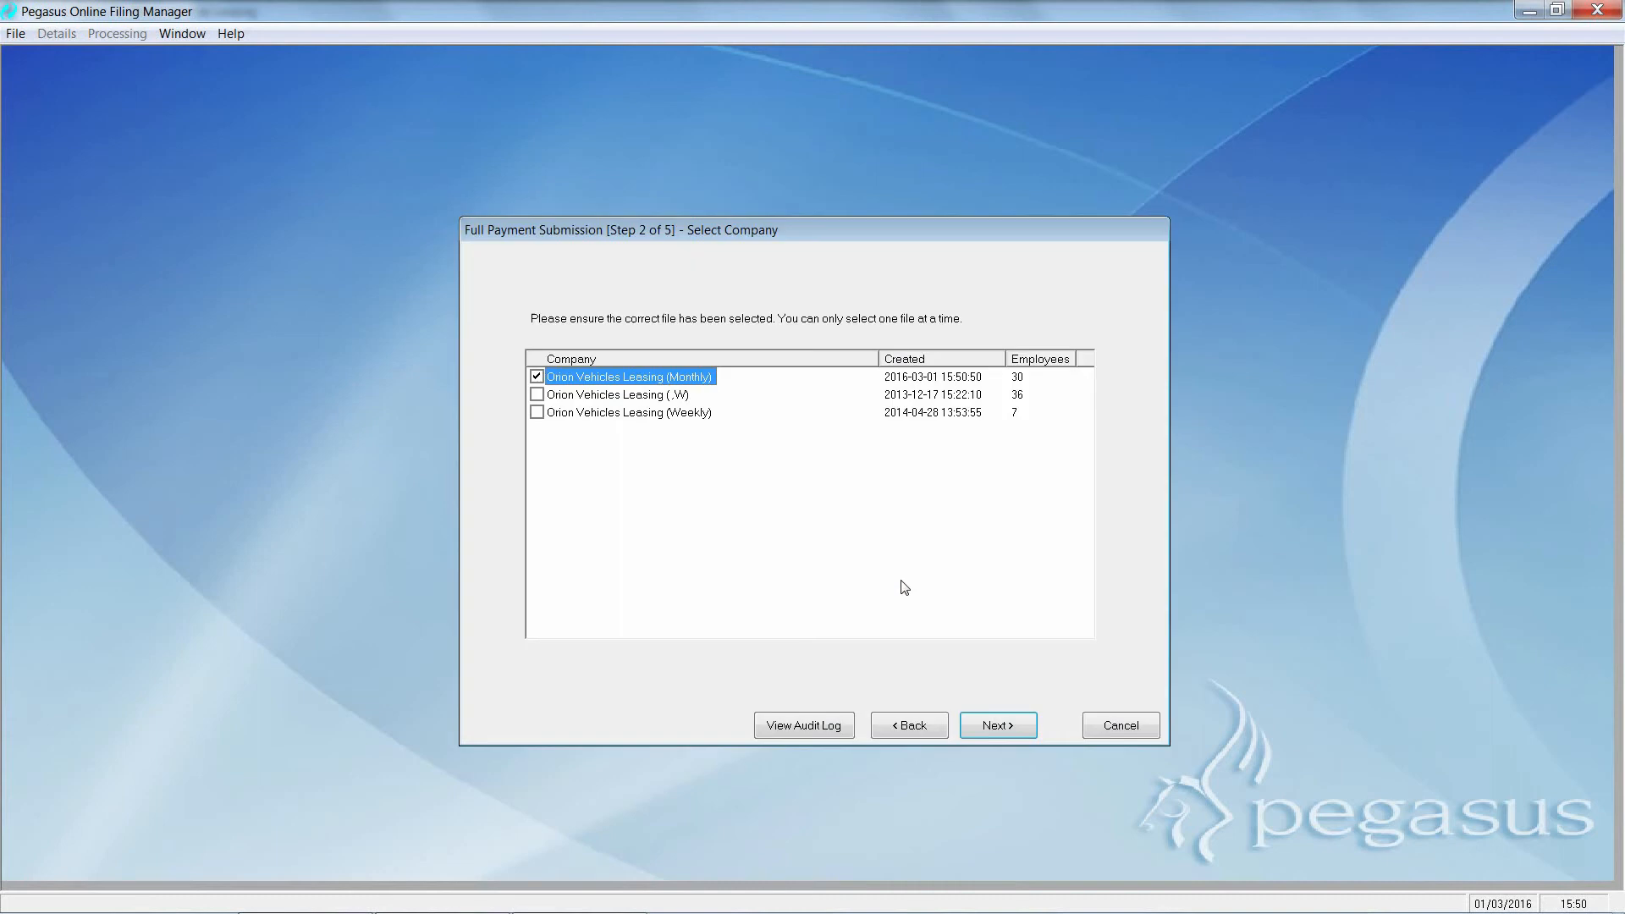
left_click(998, 730)
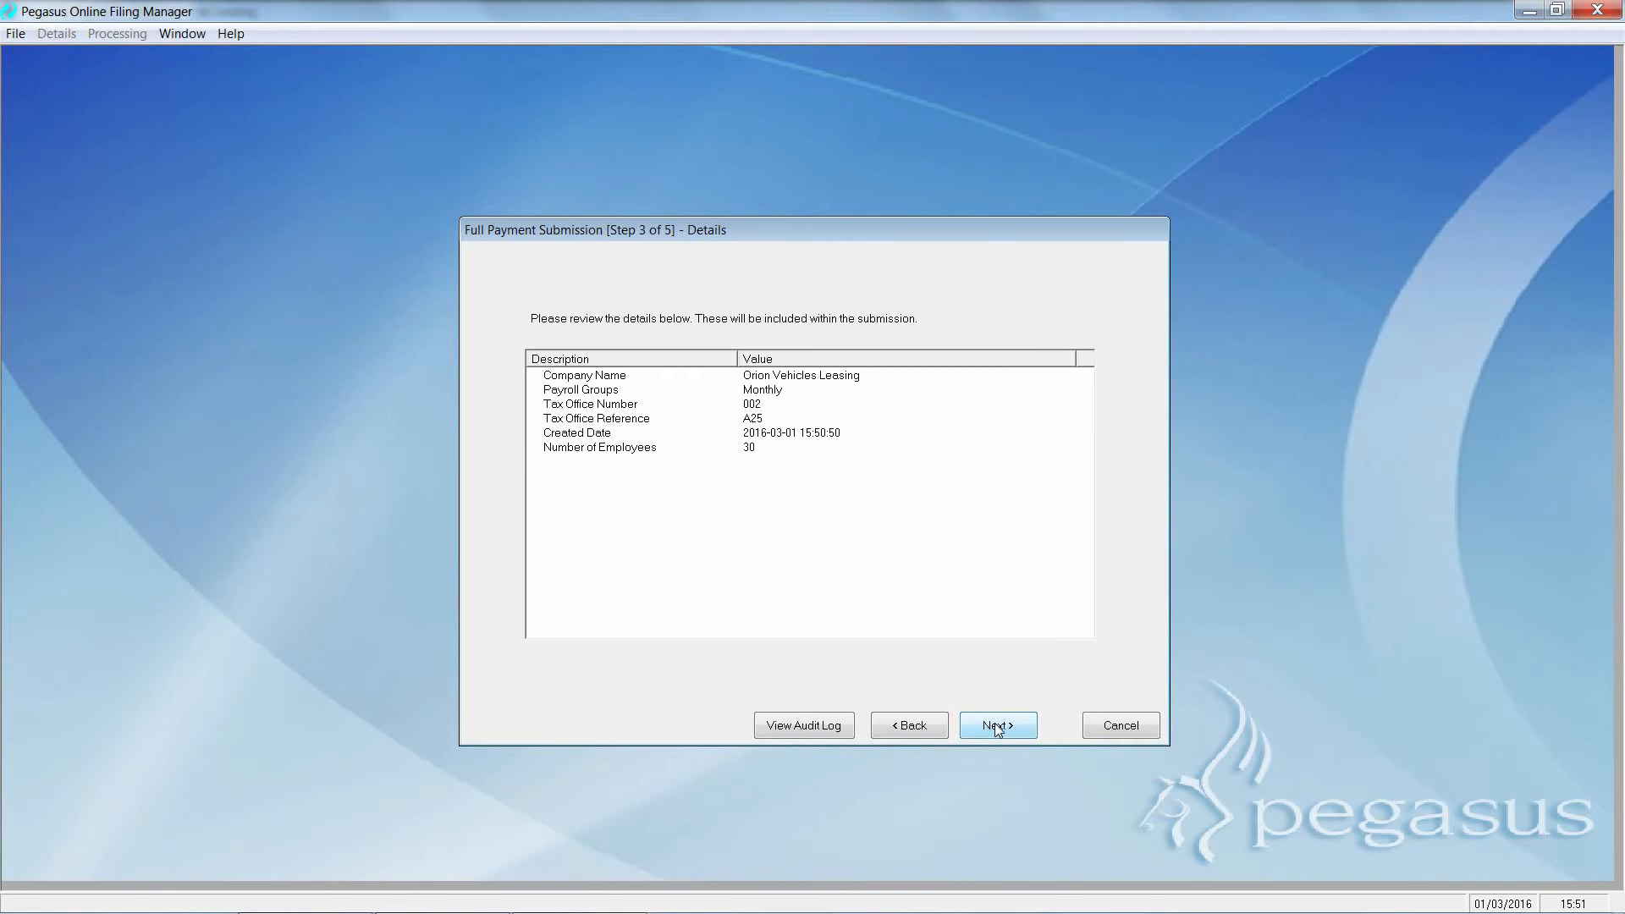
left_click(998, 726)
type("********")
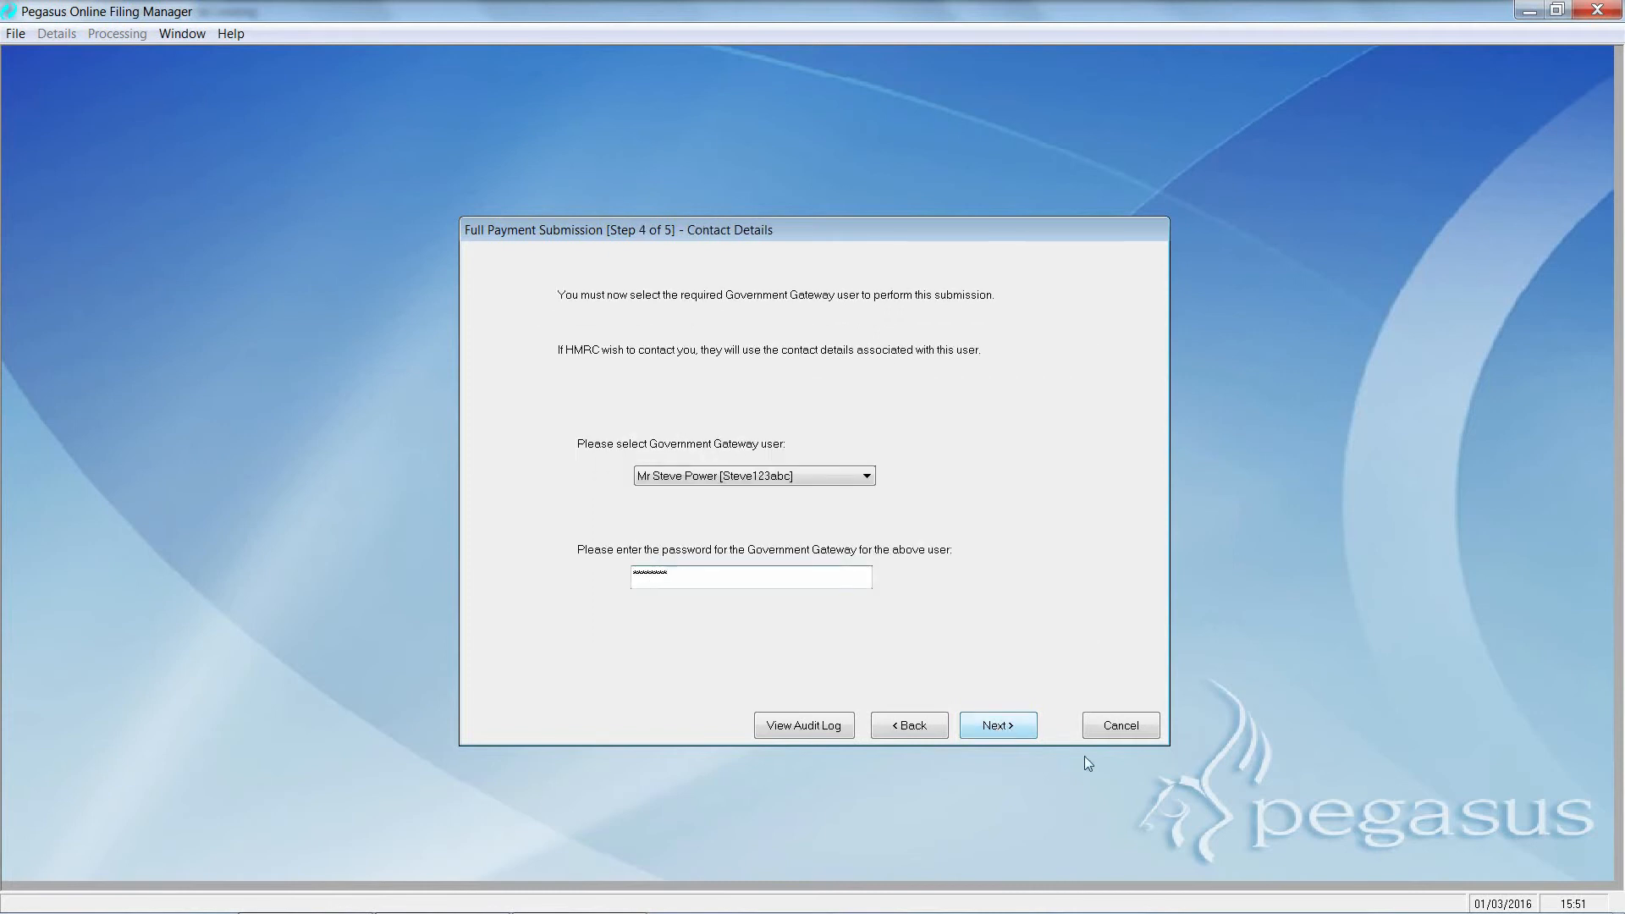
left_click(1006, 728)
type("*******")
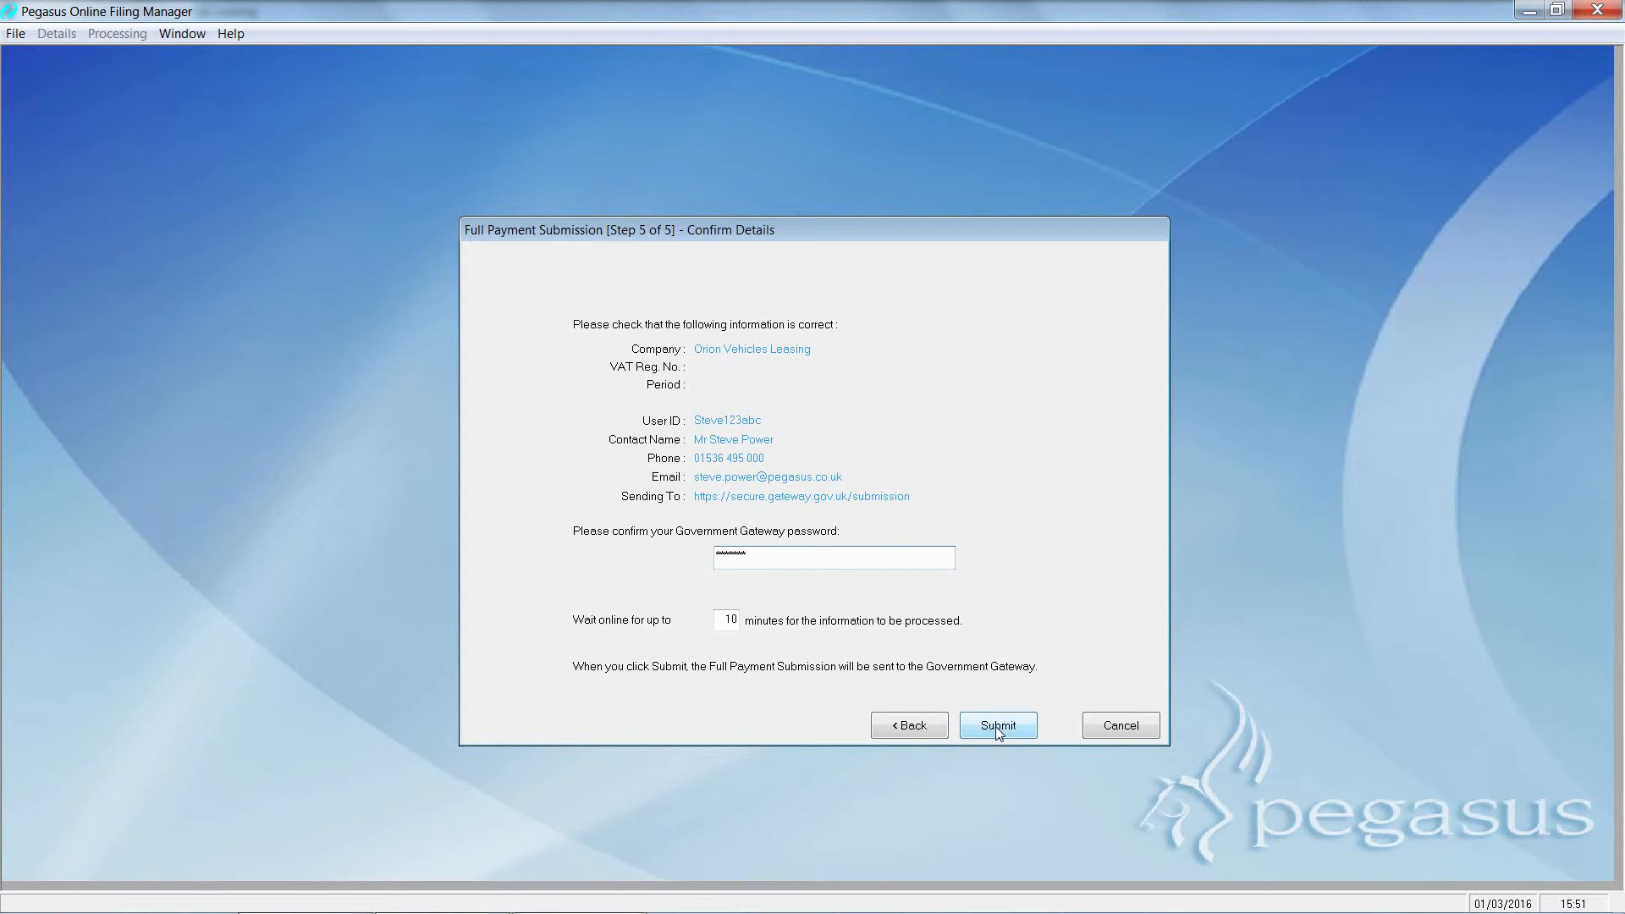
Step: Cancel the FPS submission without sending it and quit the Online Filing Manager
left_click(1143, 726)
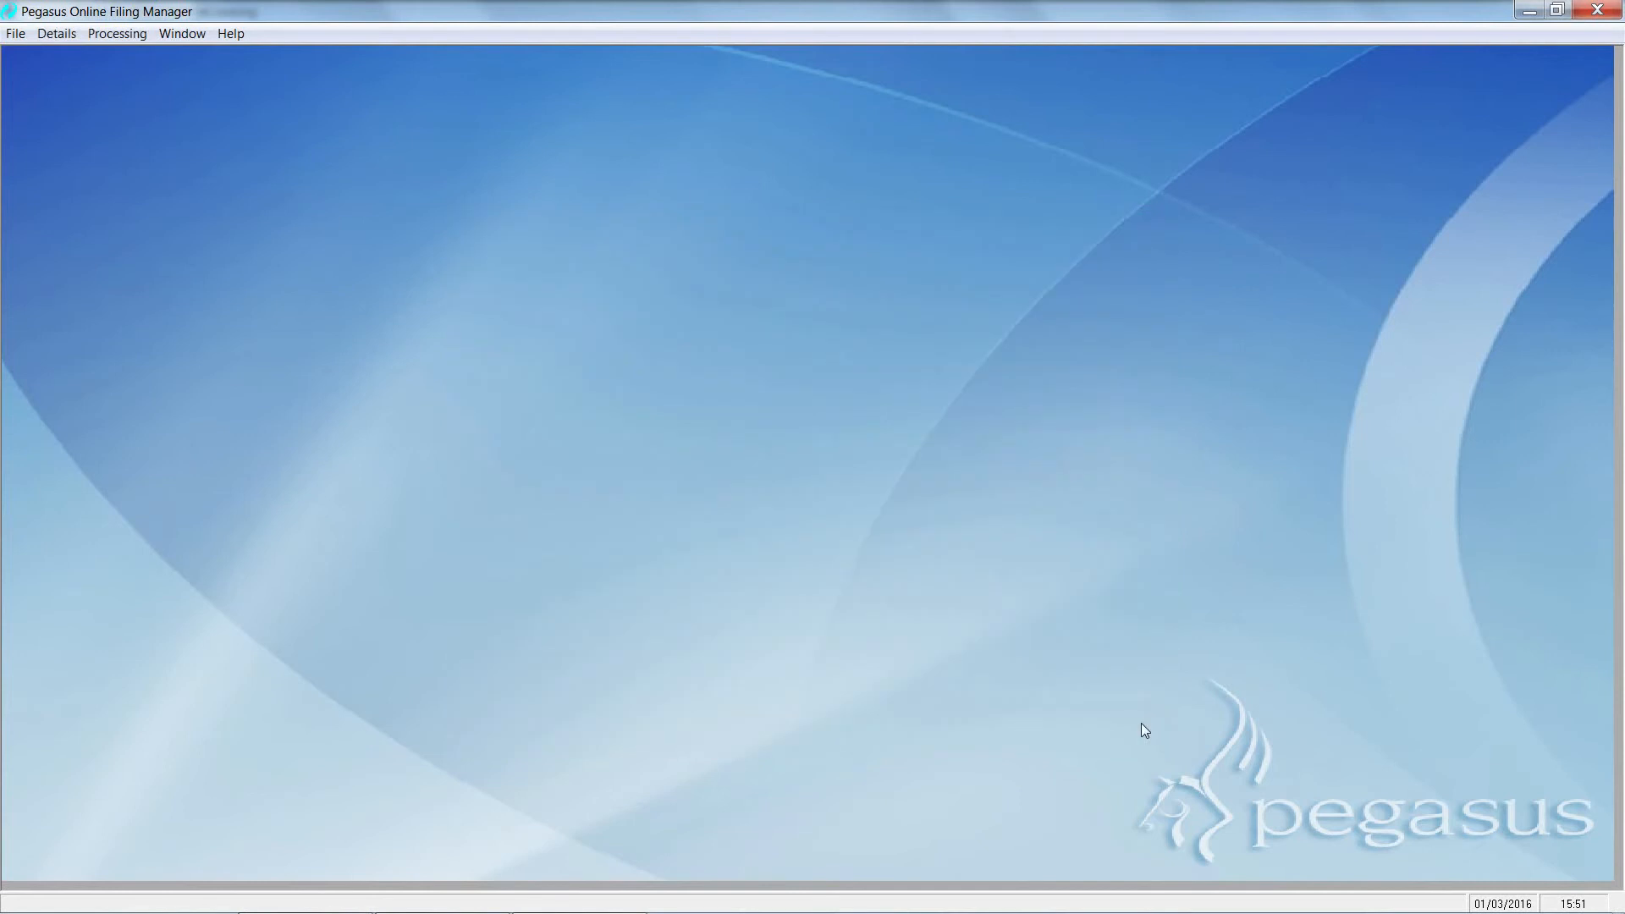
left_click(1602, 12)
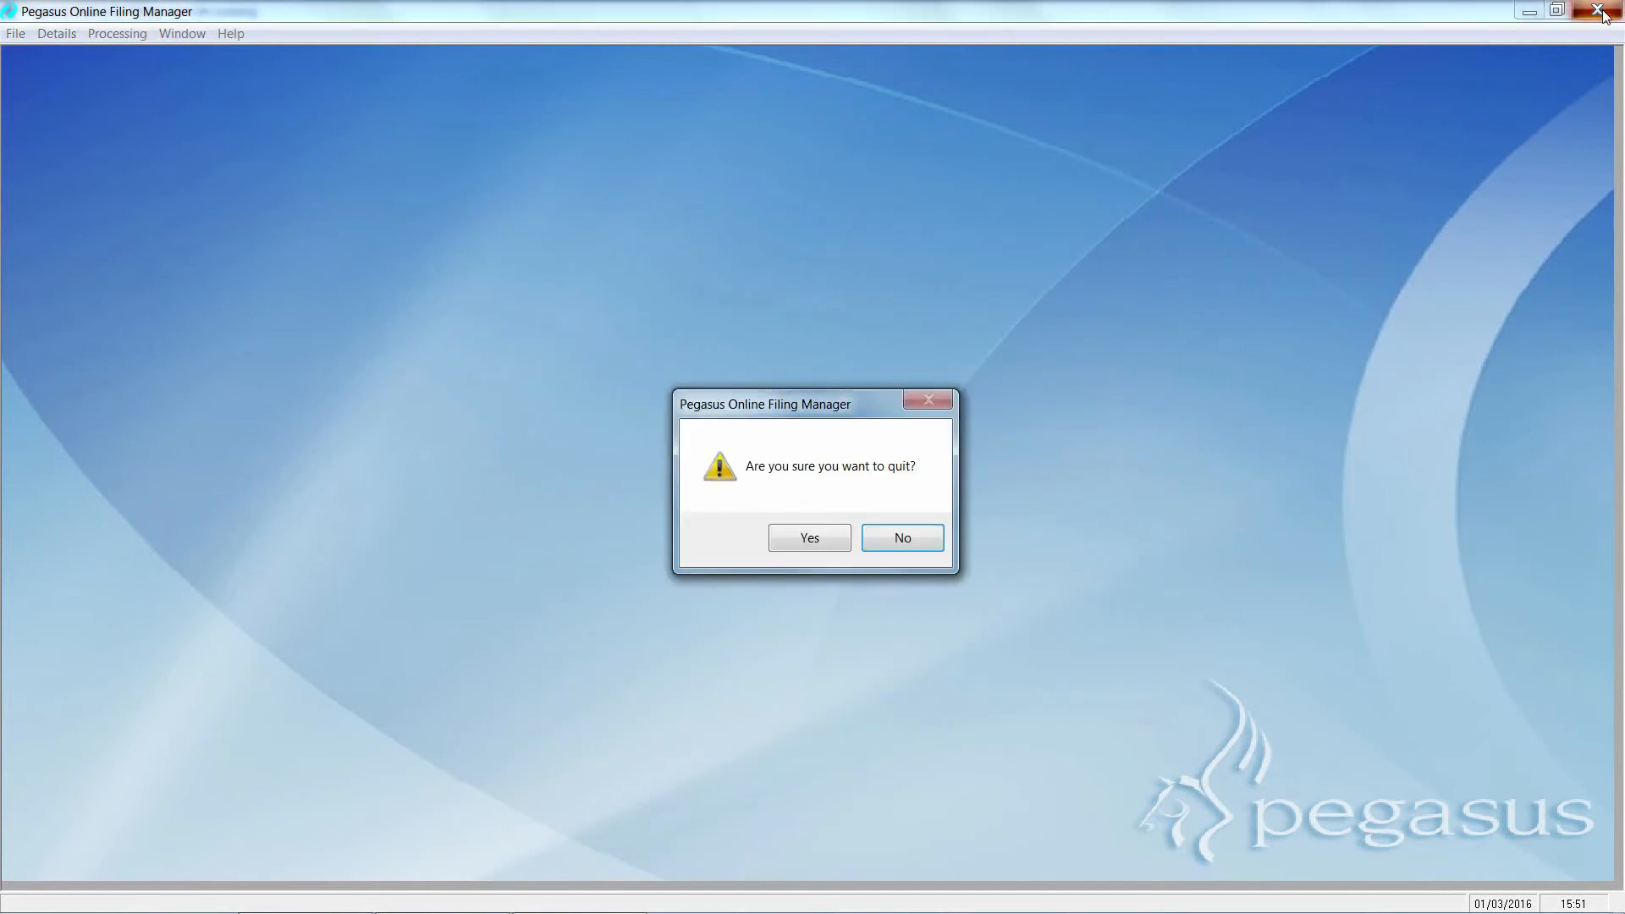
left_click(826, 542)
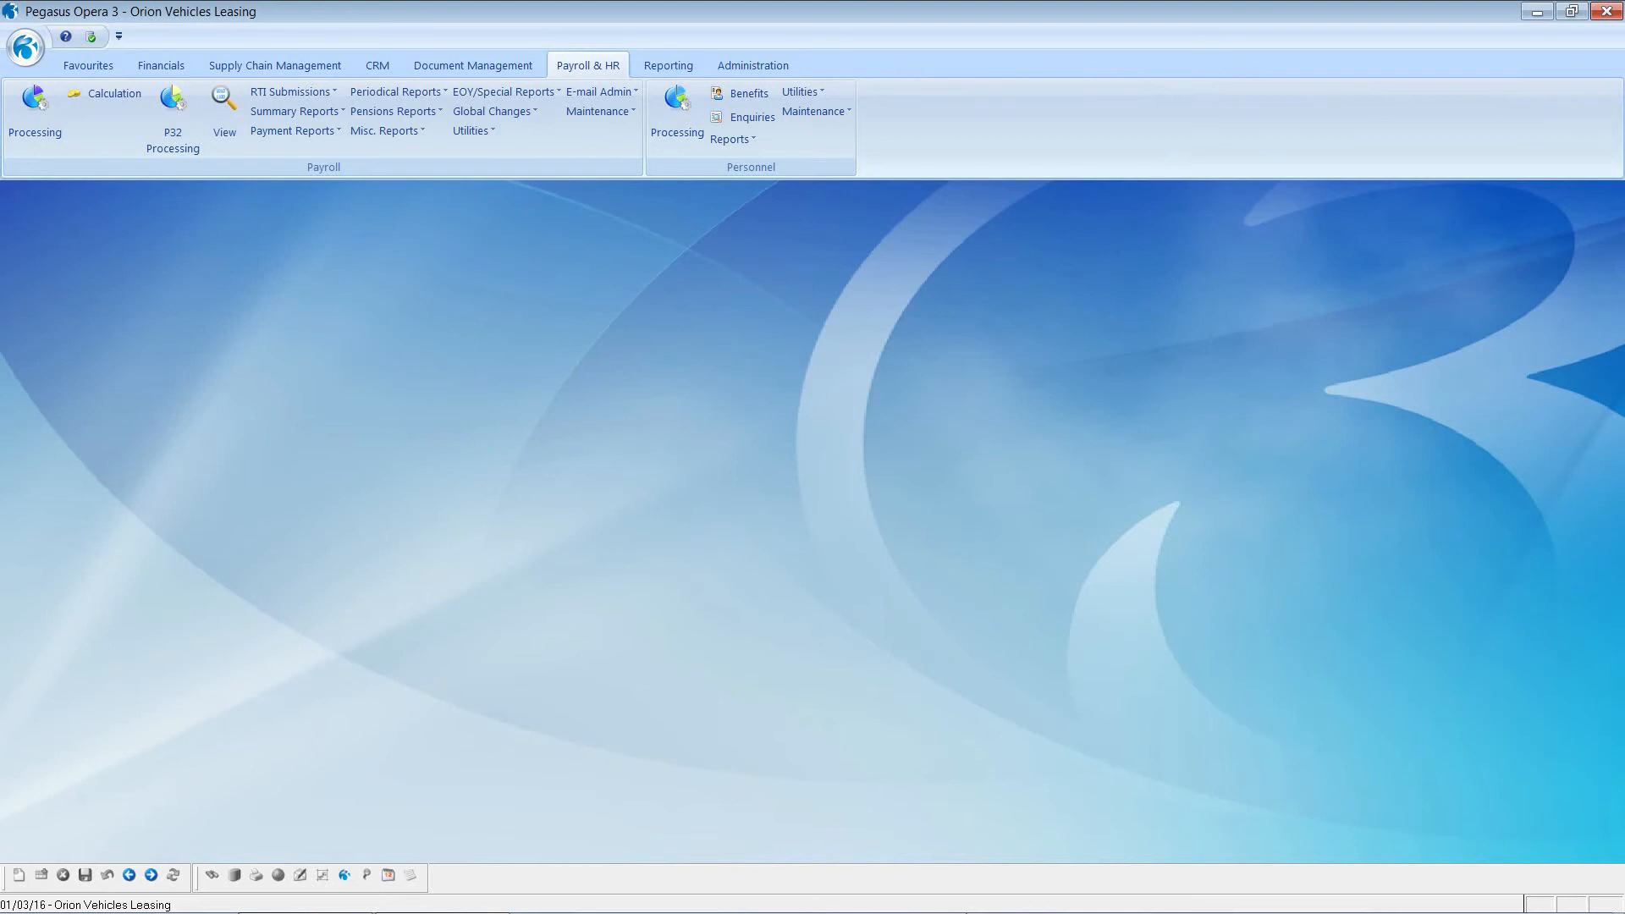
left_click(171, 114)
left_click_drag(1076, 344, 1080, 511)
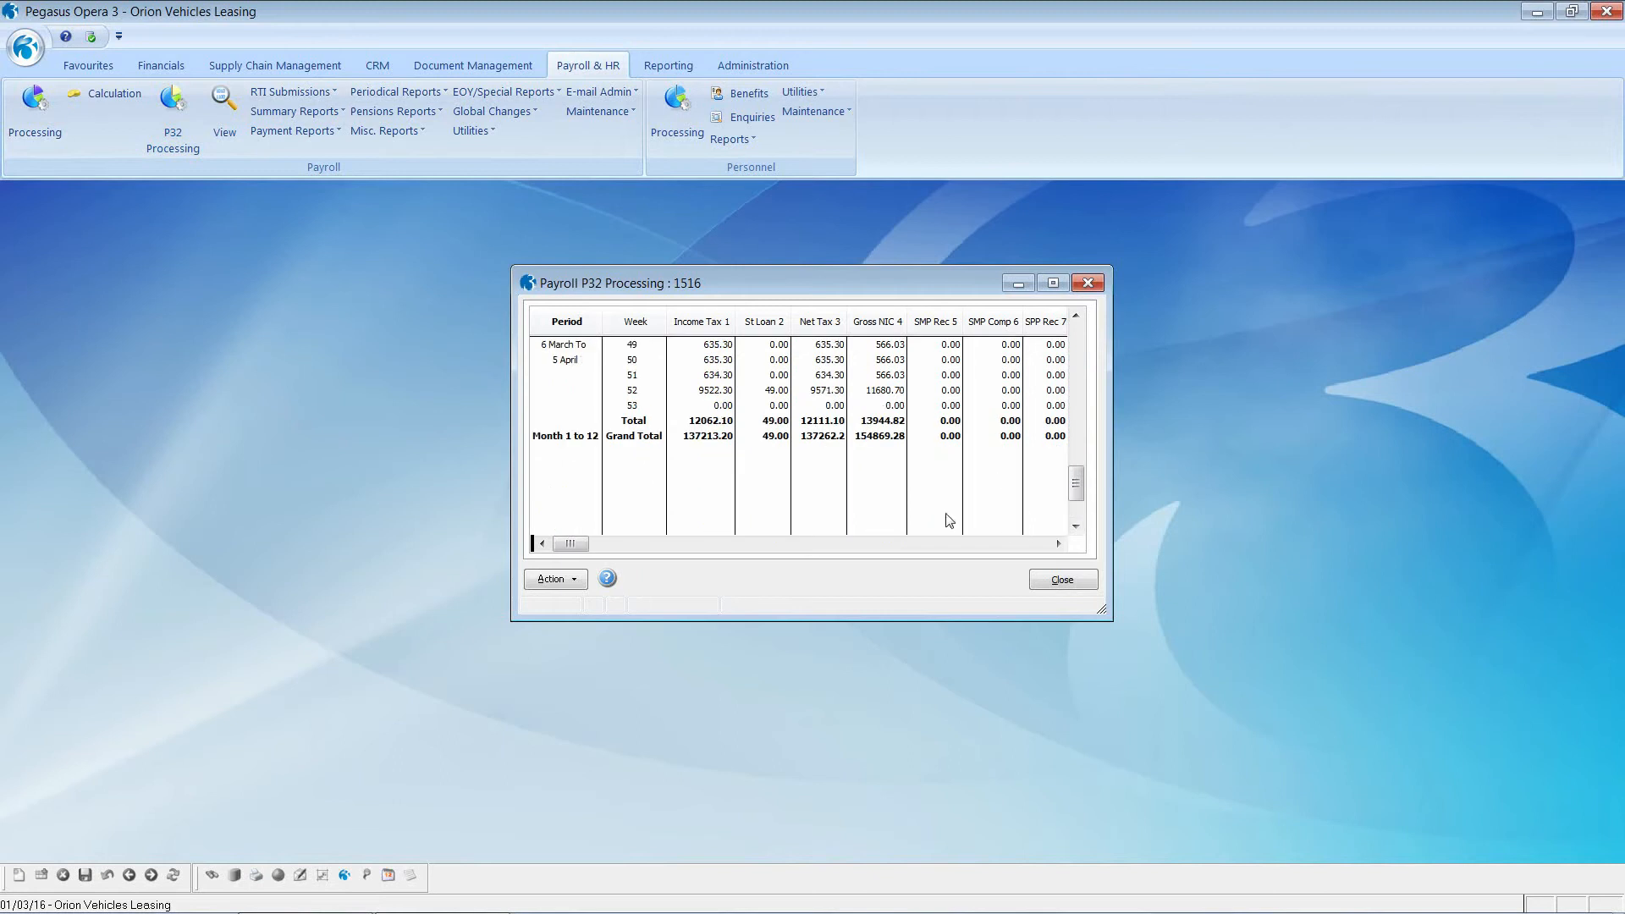
left_click(642, 392)
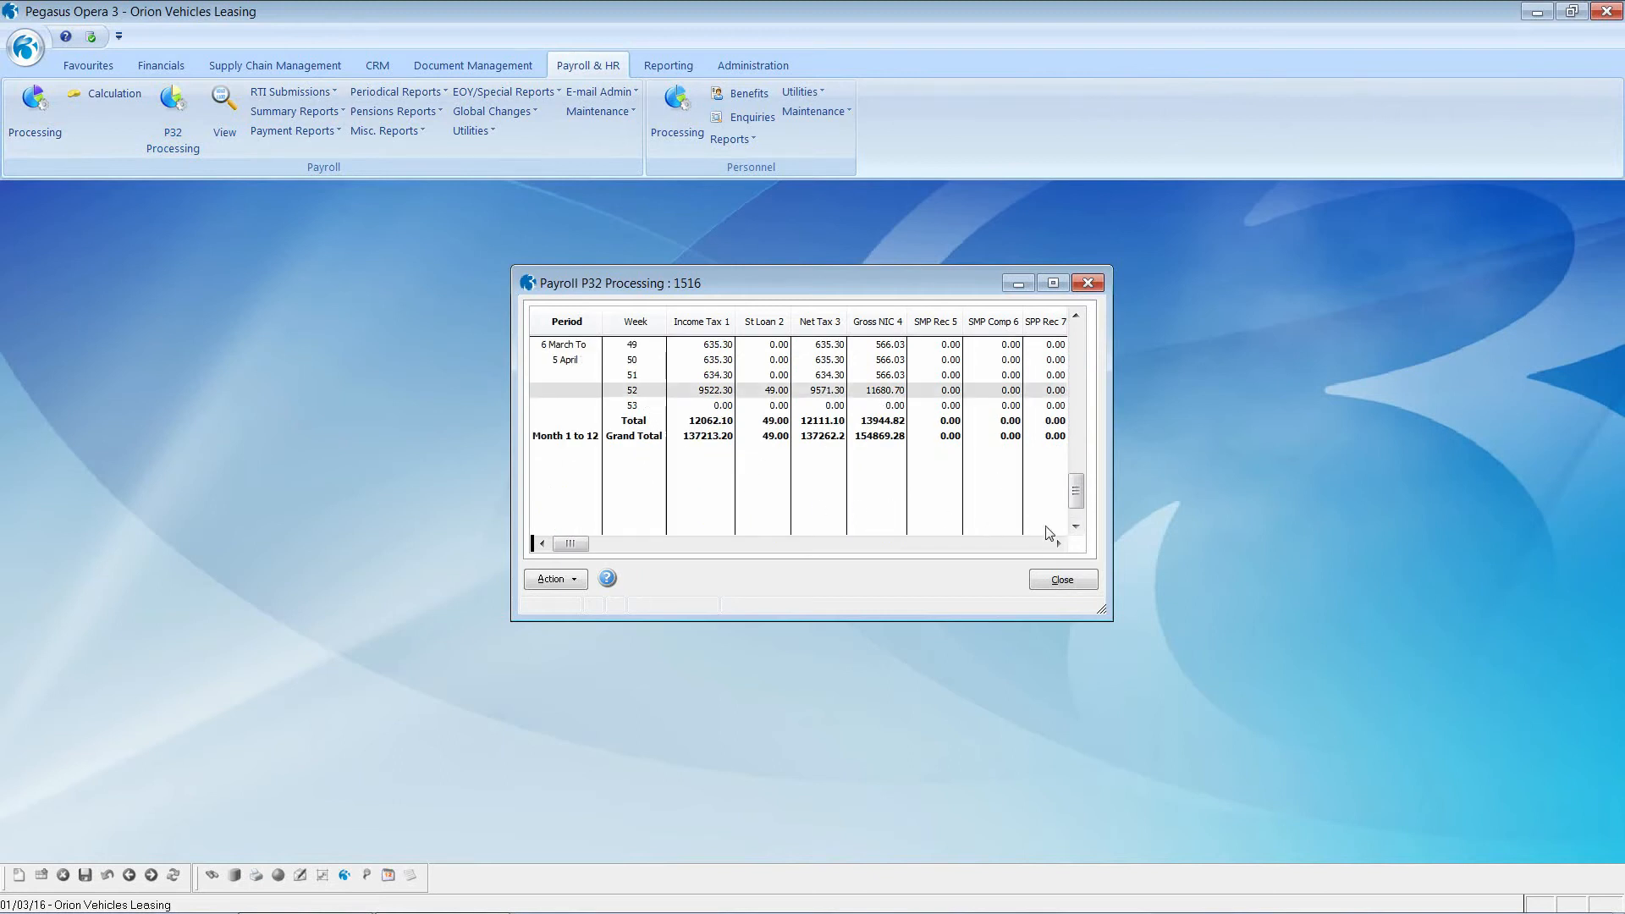
left_click(1058, 544)
left_click(1058, 544)
left_click(1058, 544)
left_click(1058, 544)
left_click(1058, 545)
left_click(1058, 544)
left_click(1058, 544)
left_click(1058, 545)
left_click(1058, 544)
left_click(1058, 544)
left_click(1058, 544)
left_click(1058, 544)
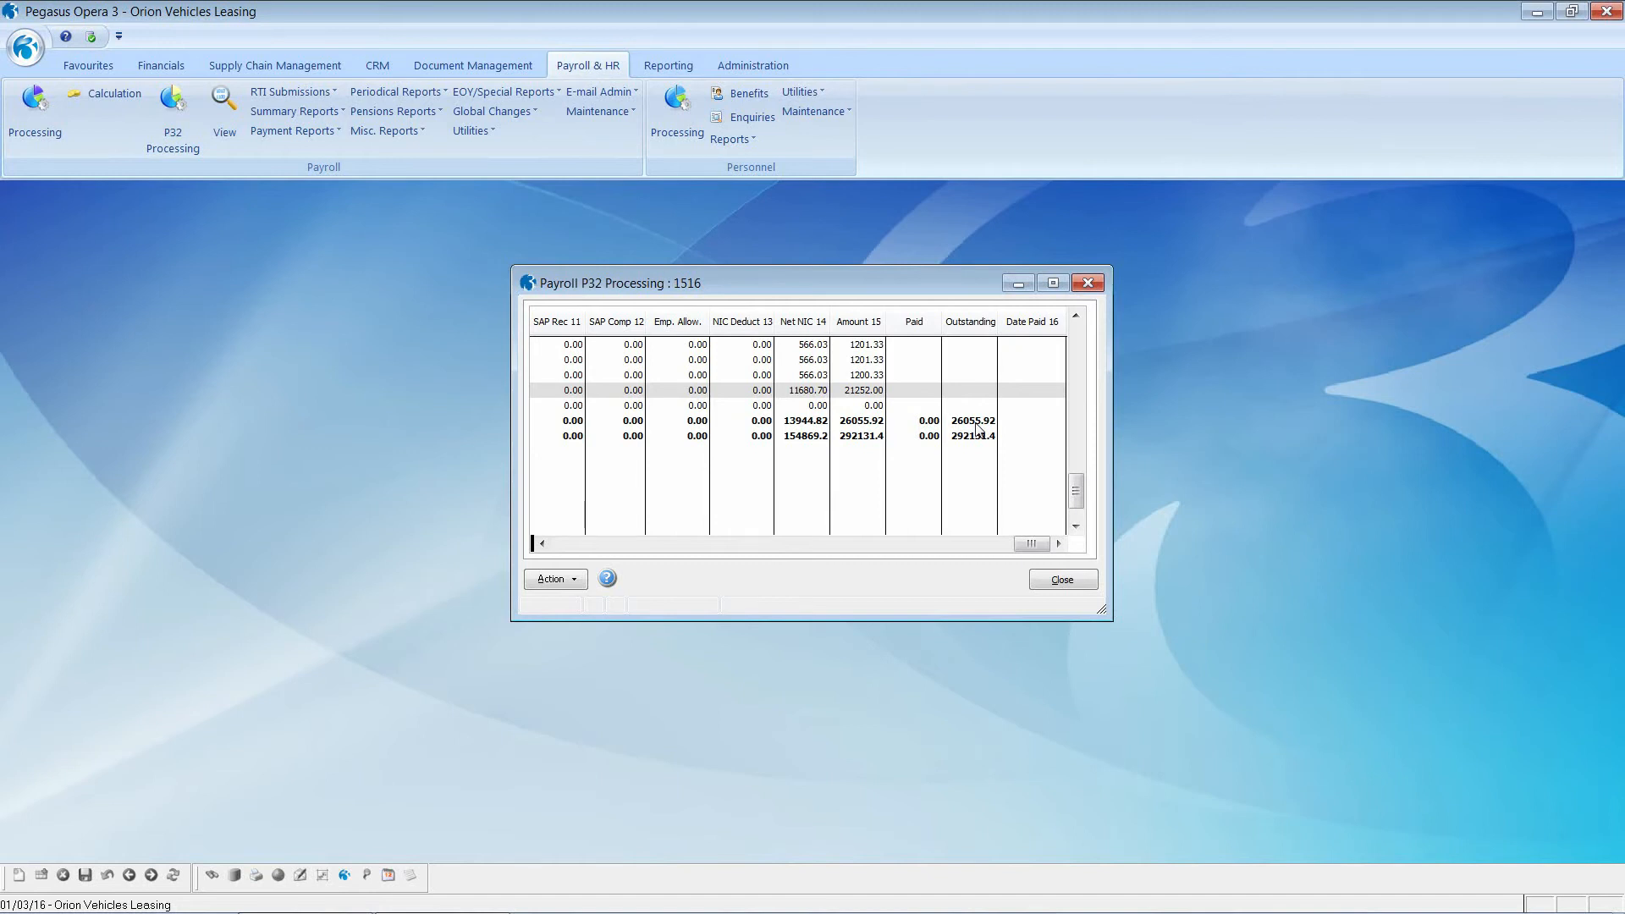
left_click(1046, 579)
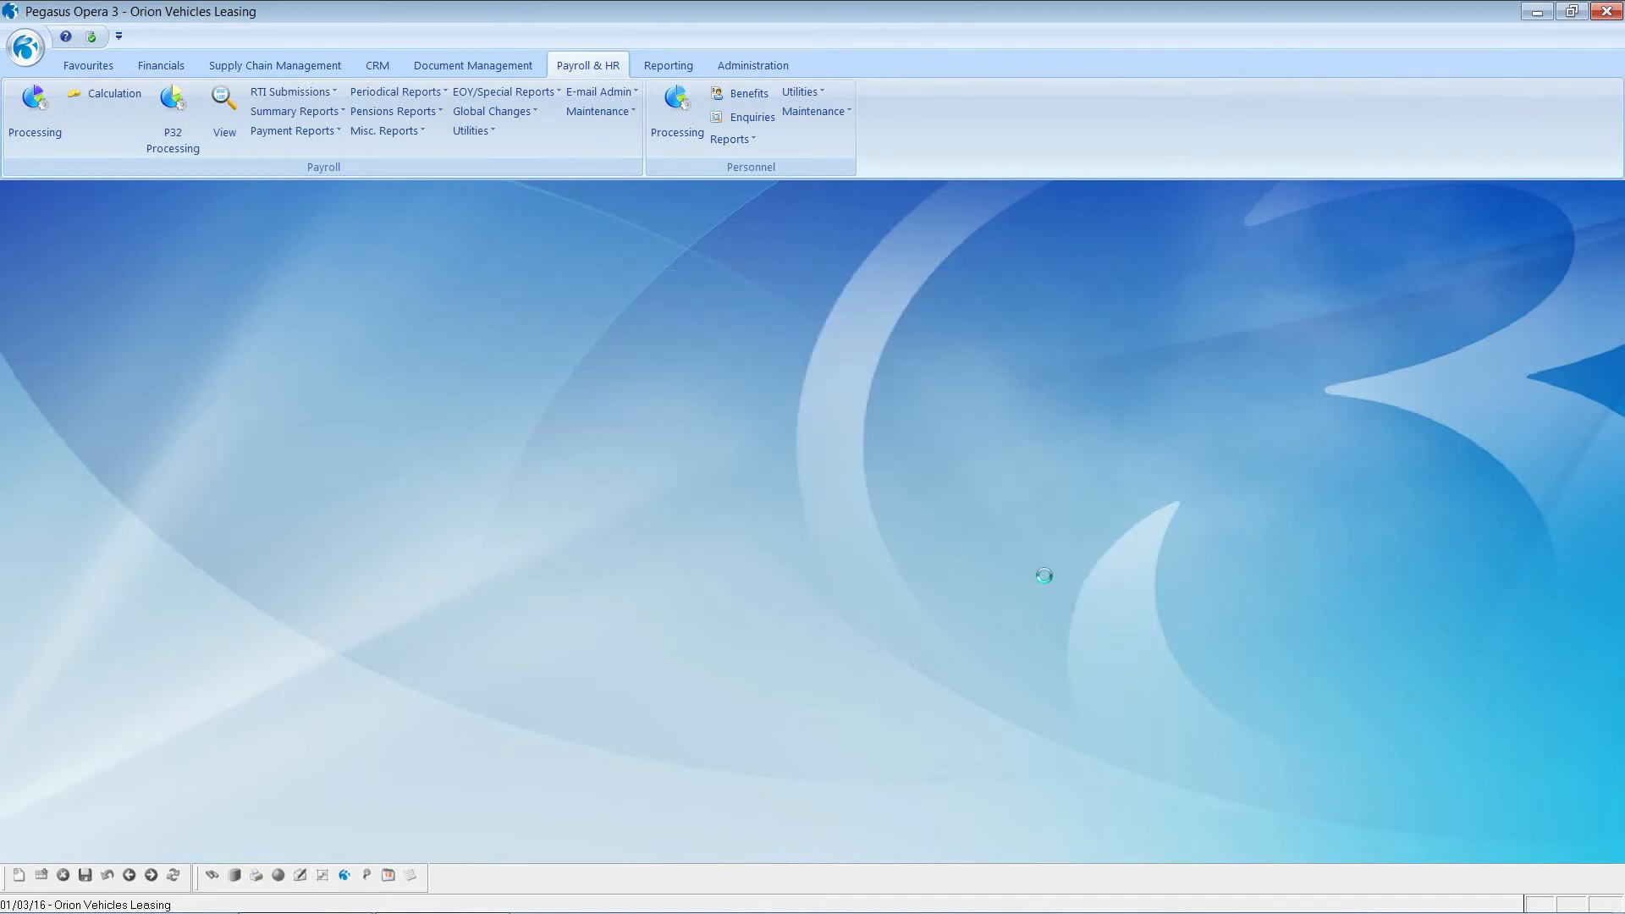
Step: Update the Monthly group's period 12, with no pension schemes cleared and FPS confirmed as submitted
left_click(474, 132)
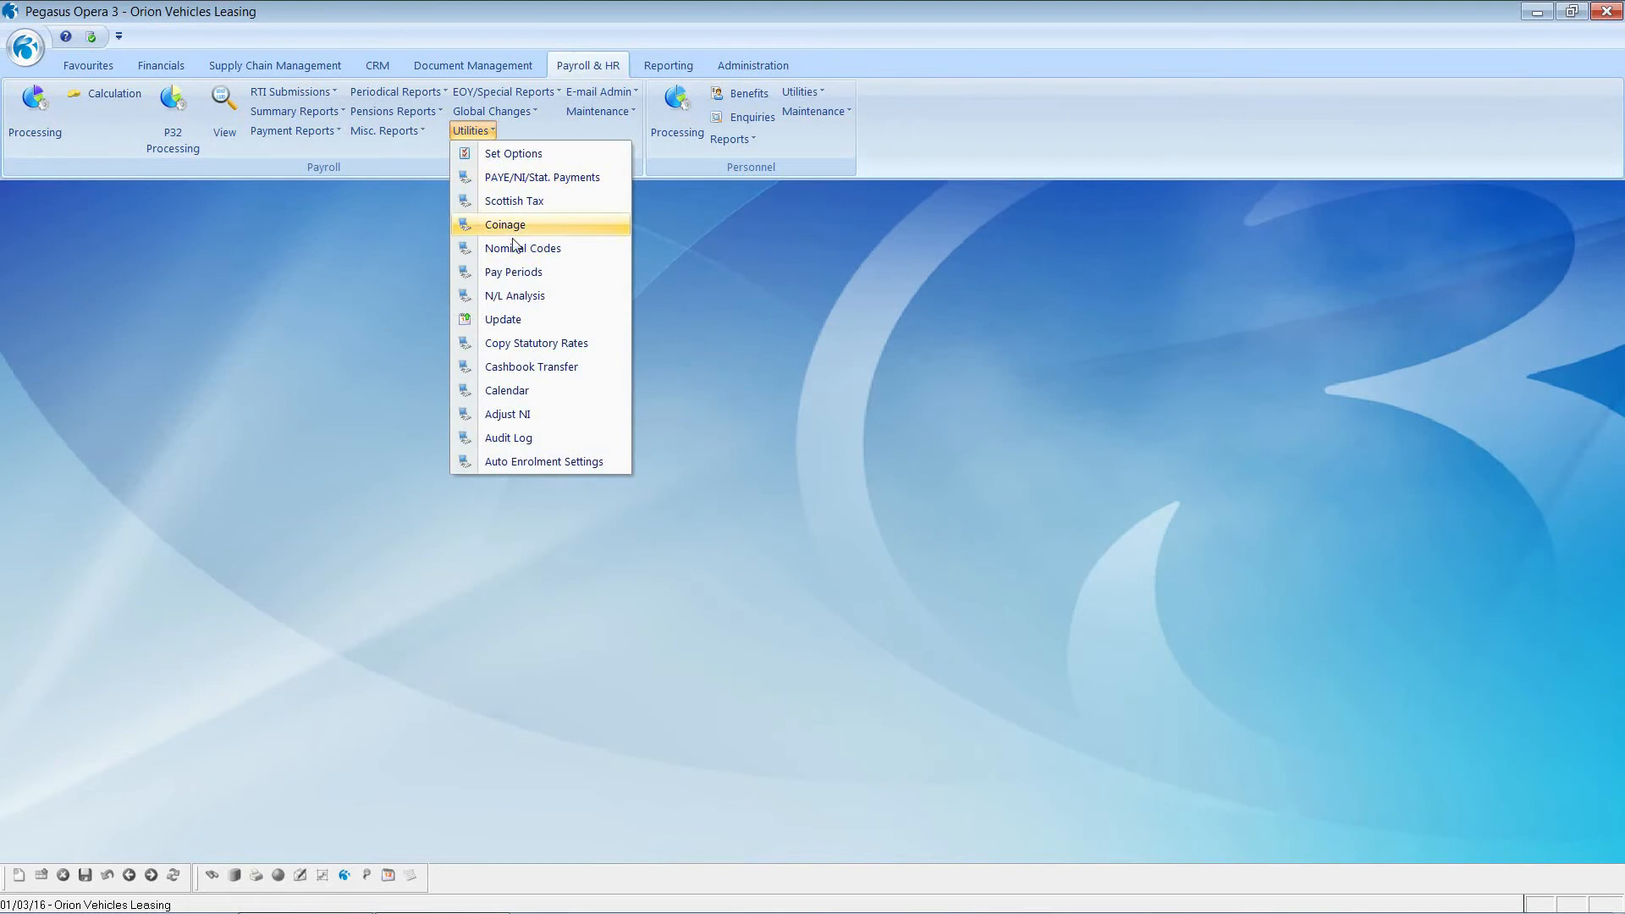
left_click(518, 320)
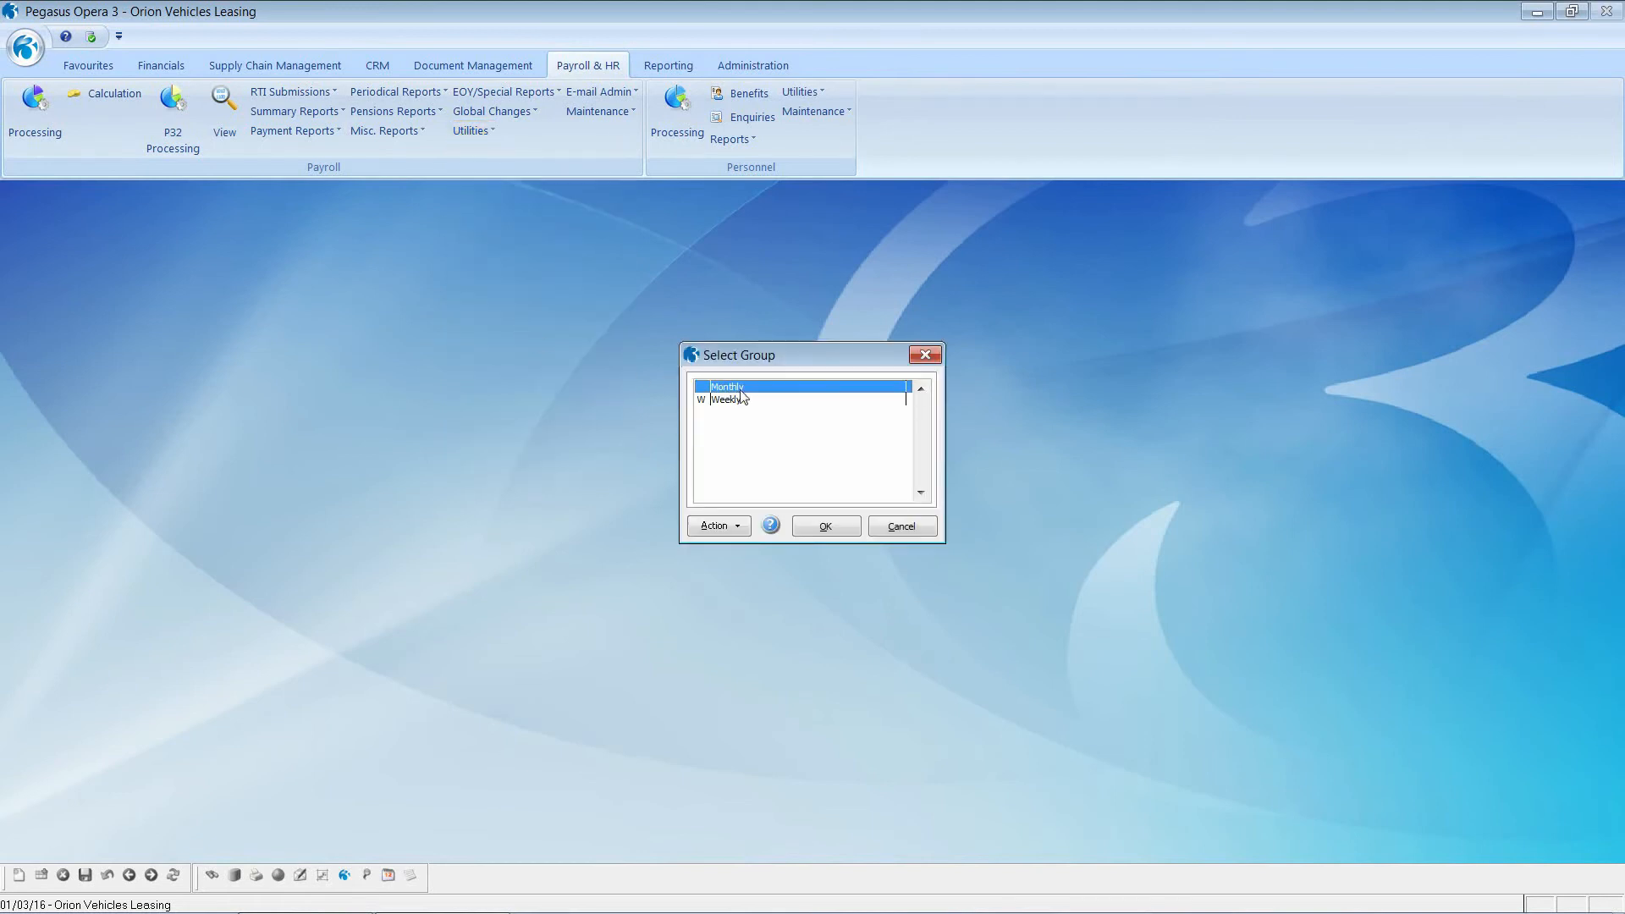
left_click(831, 523)
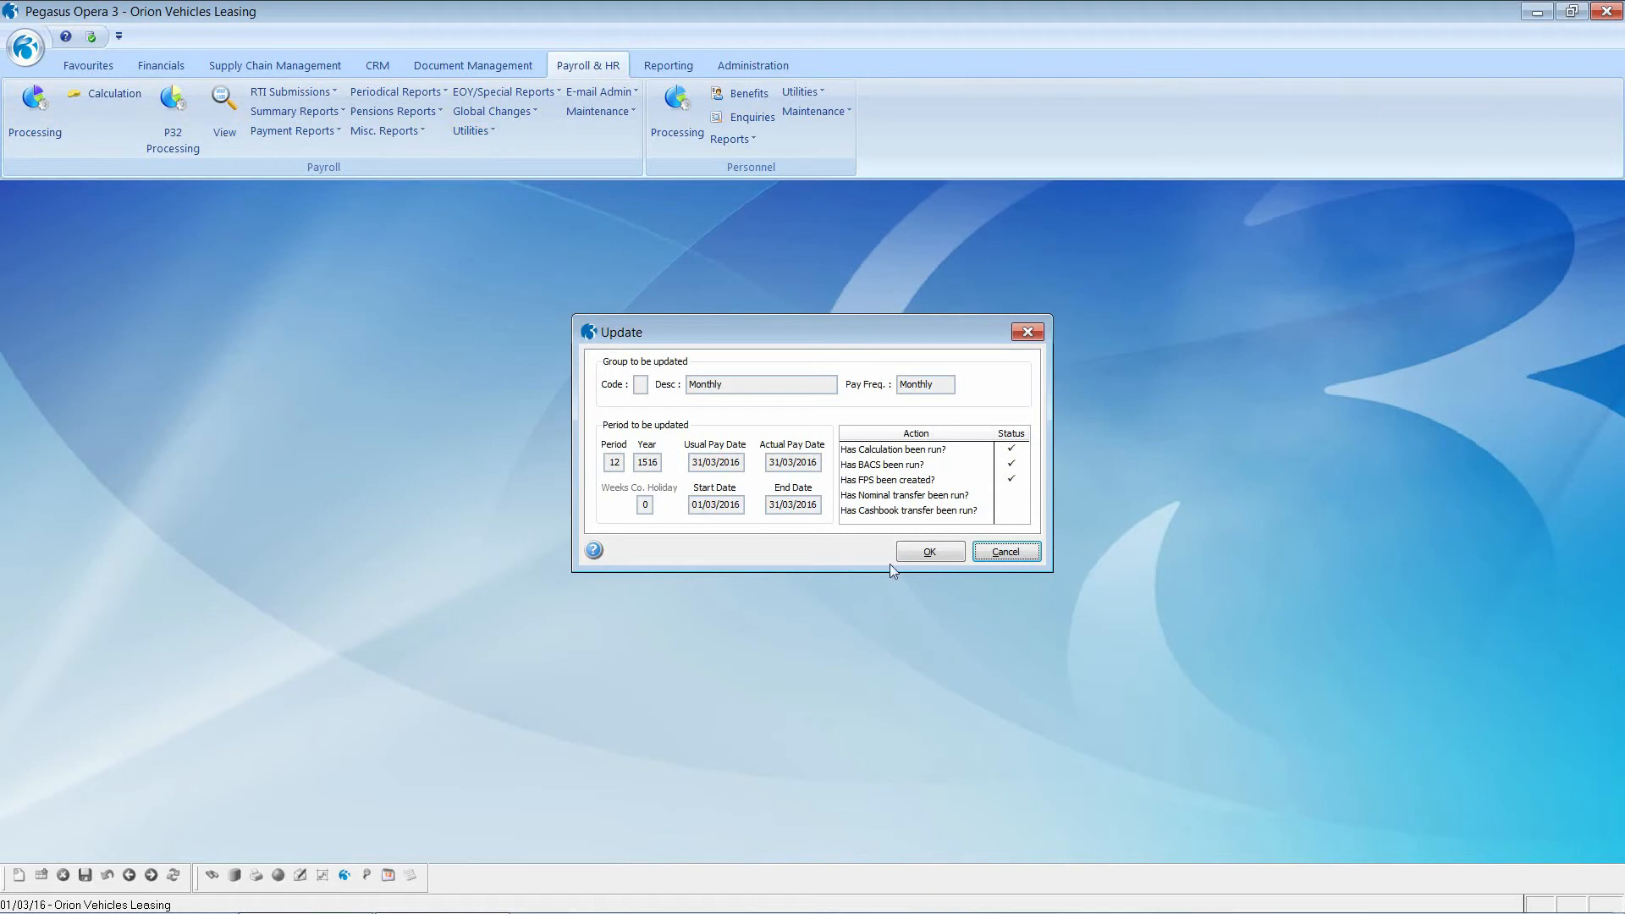
left_click(924, 559)
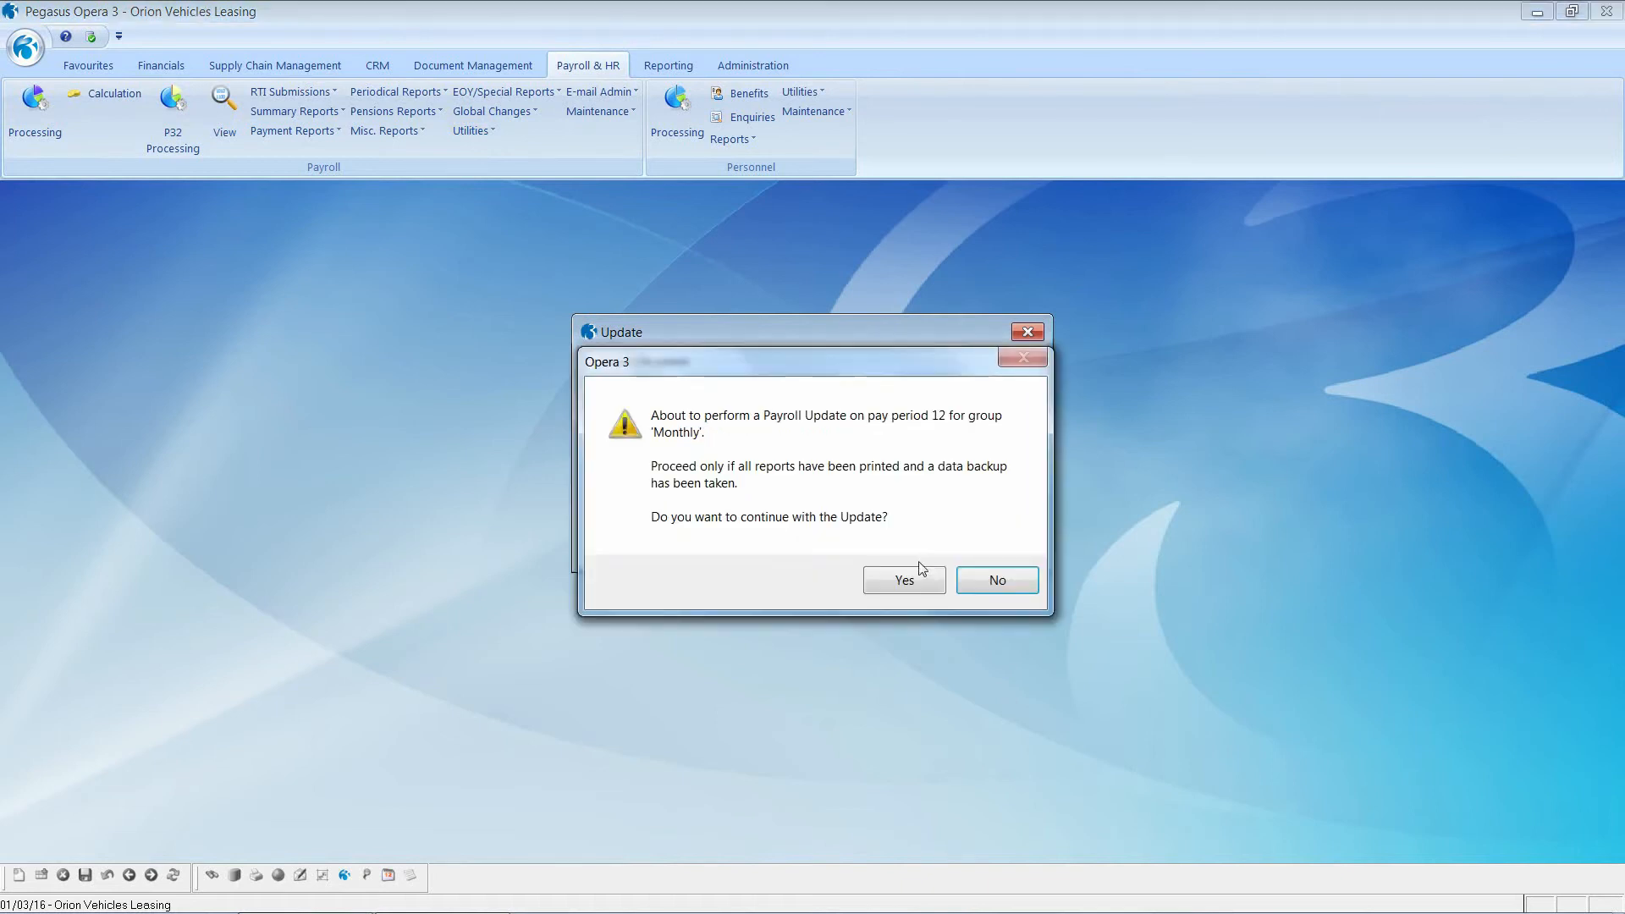
left_click(906, 580)
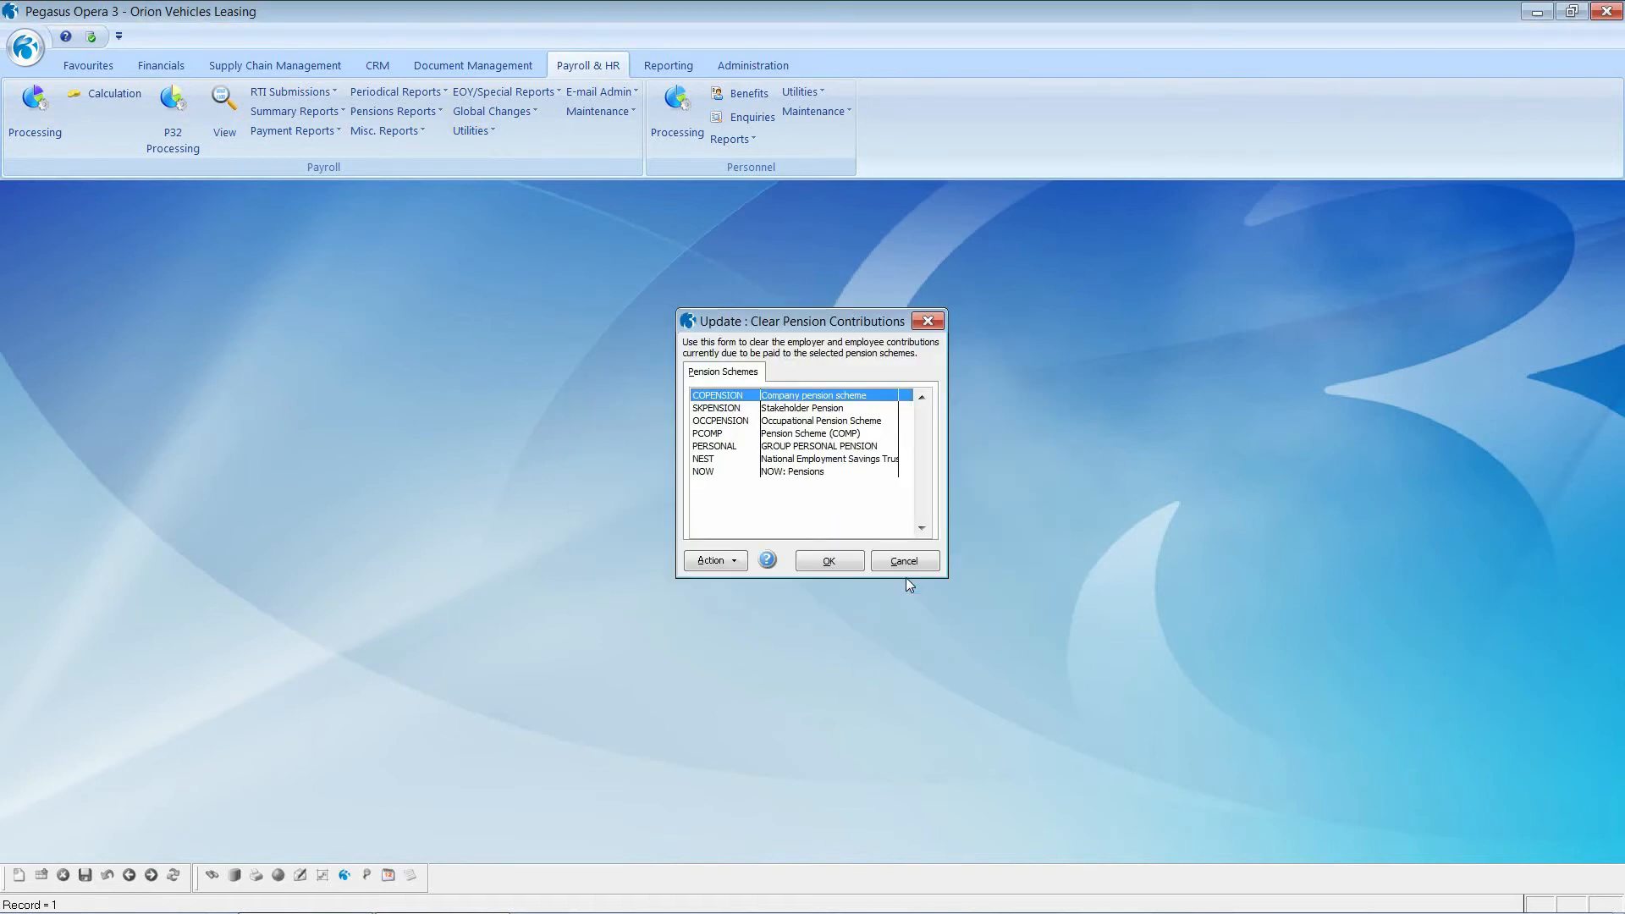
left_click(849, 563)
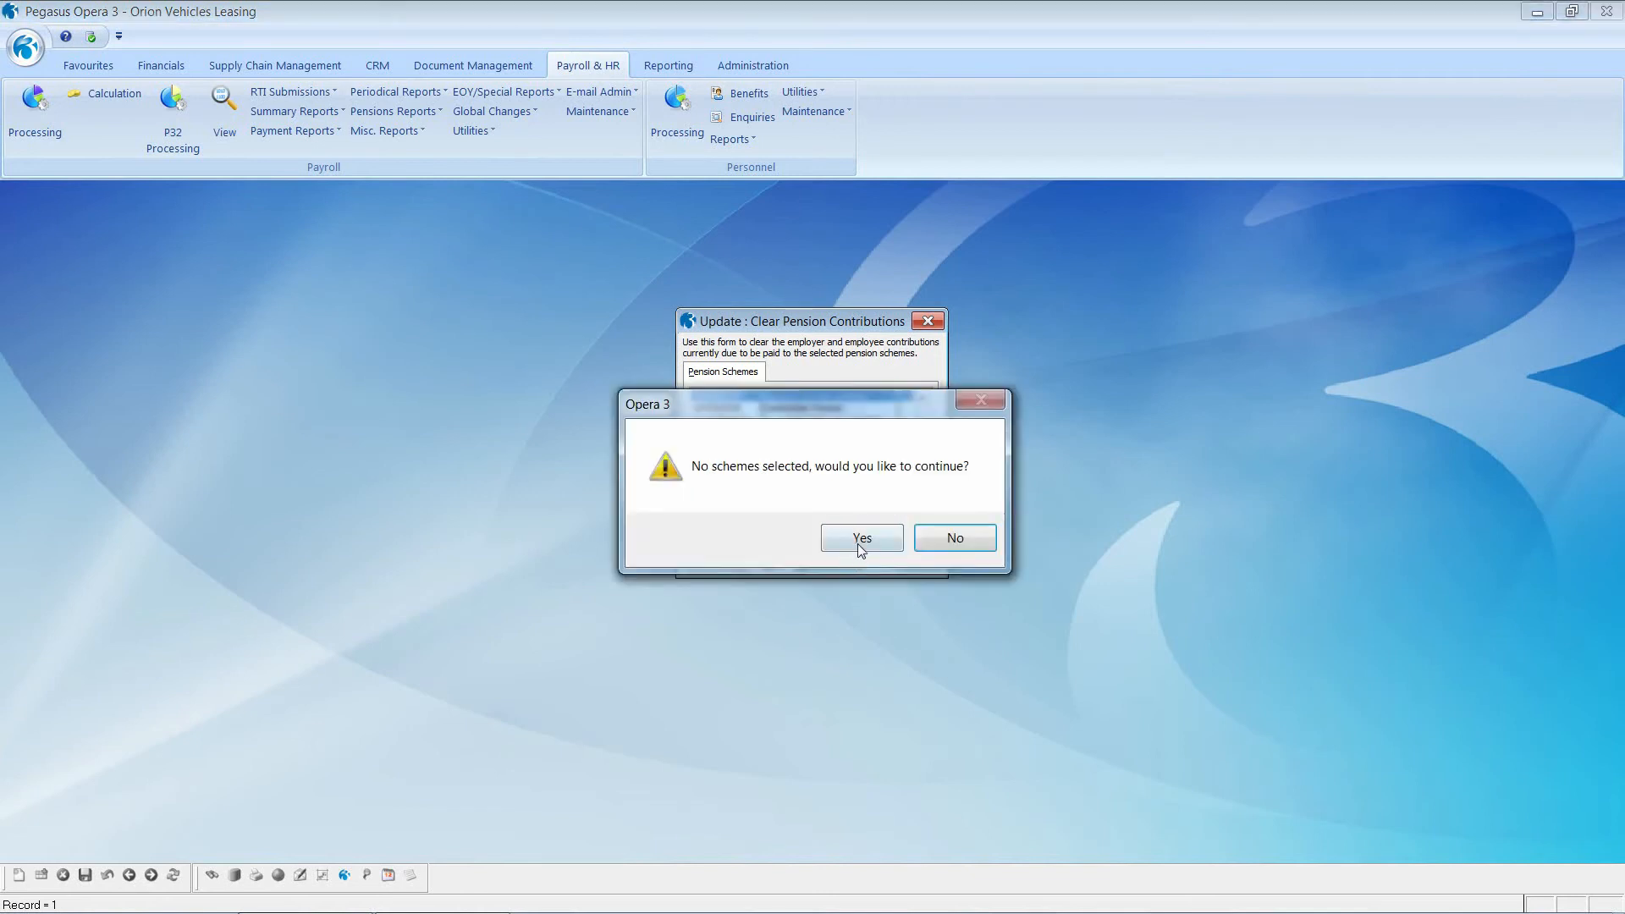
left_click(858, 544)
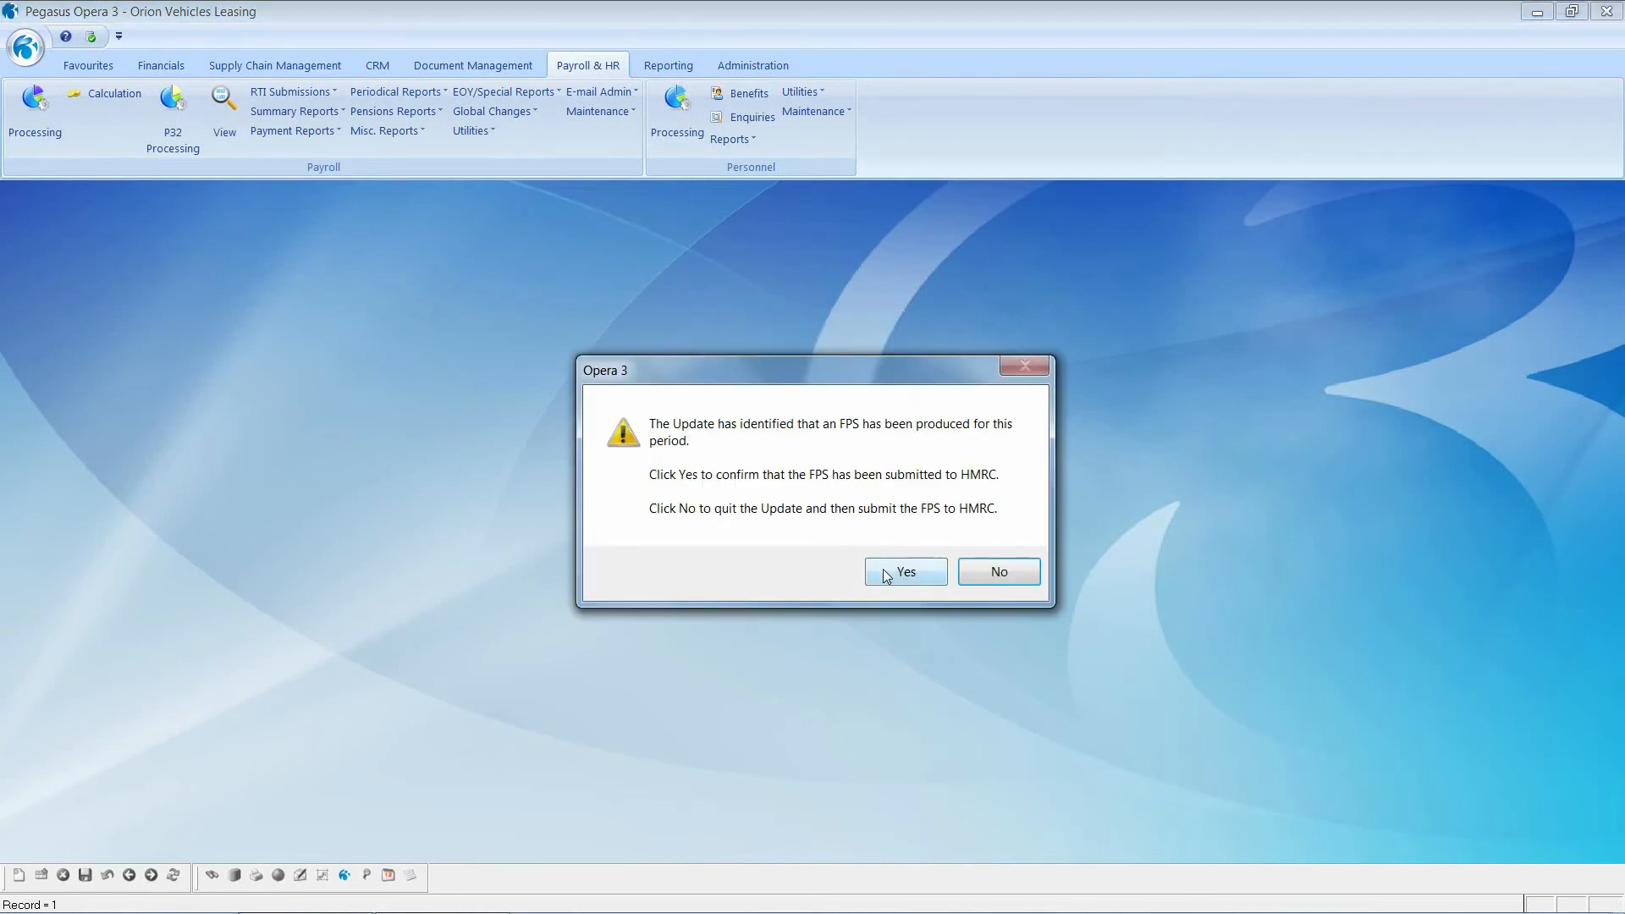
left_click(885, 569)
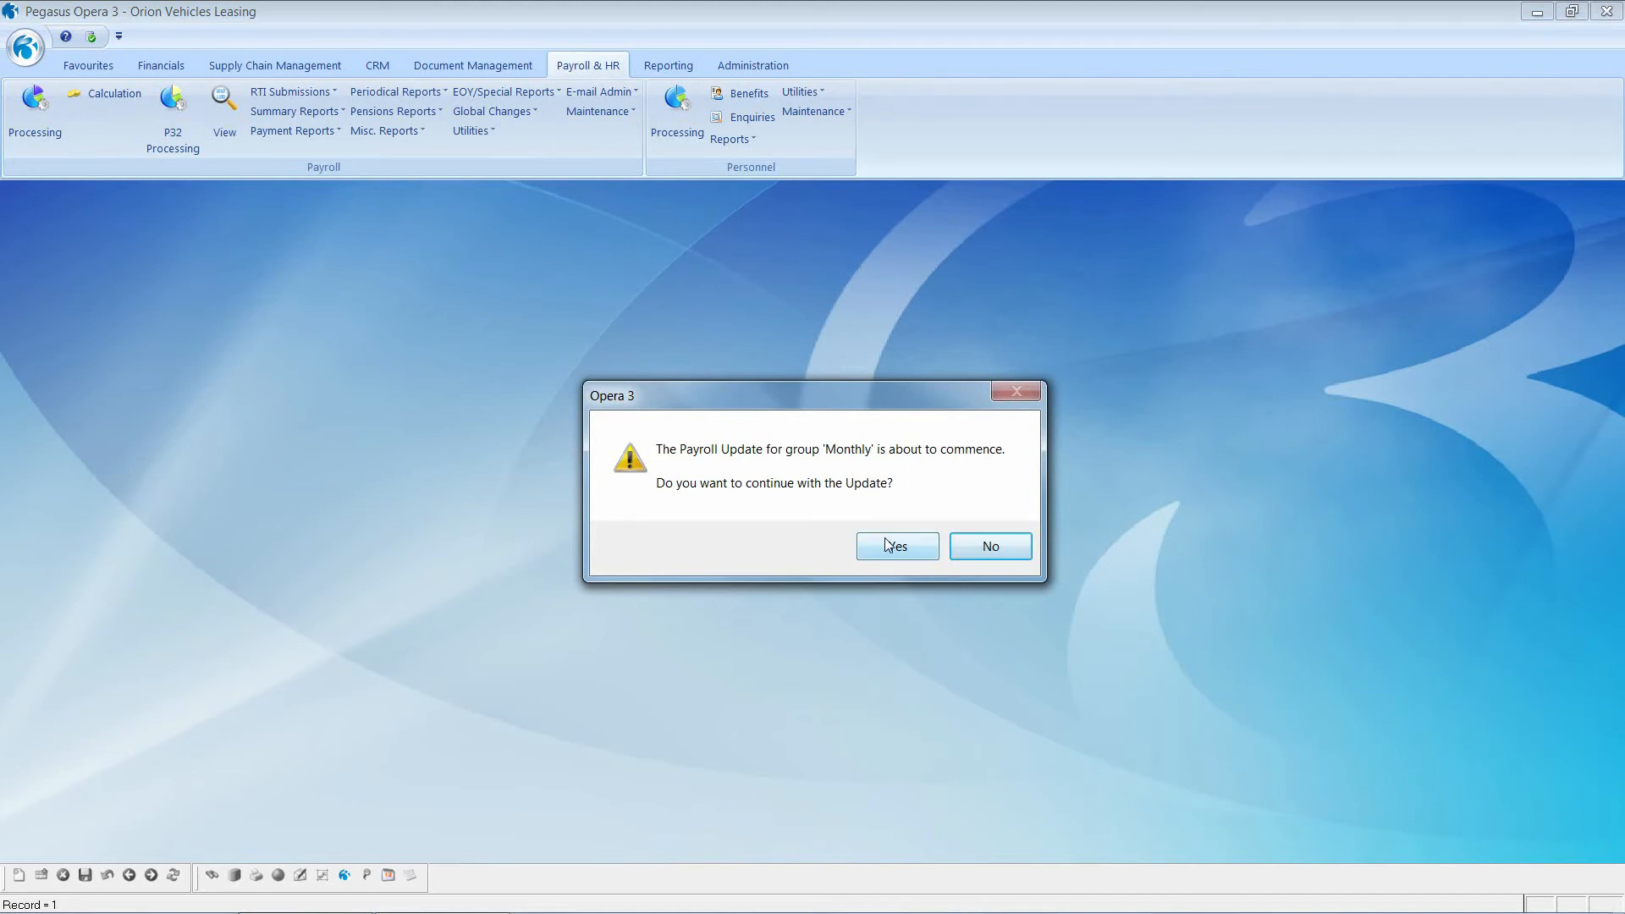
left_click(889, 549)
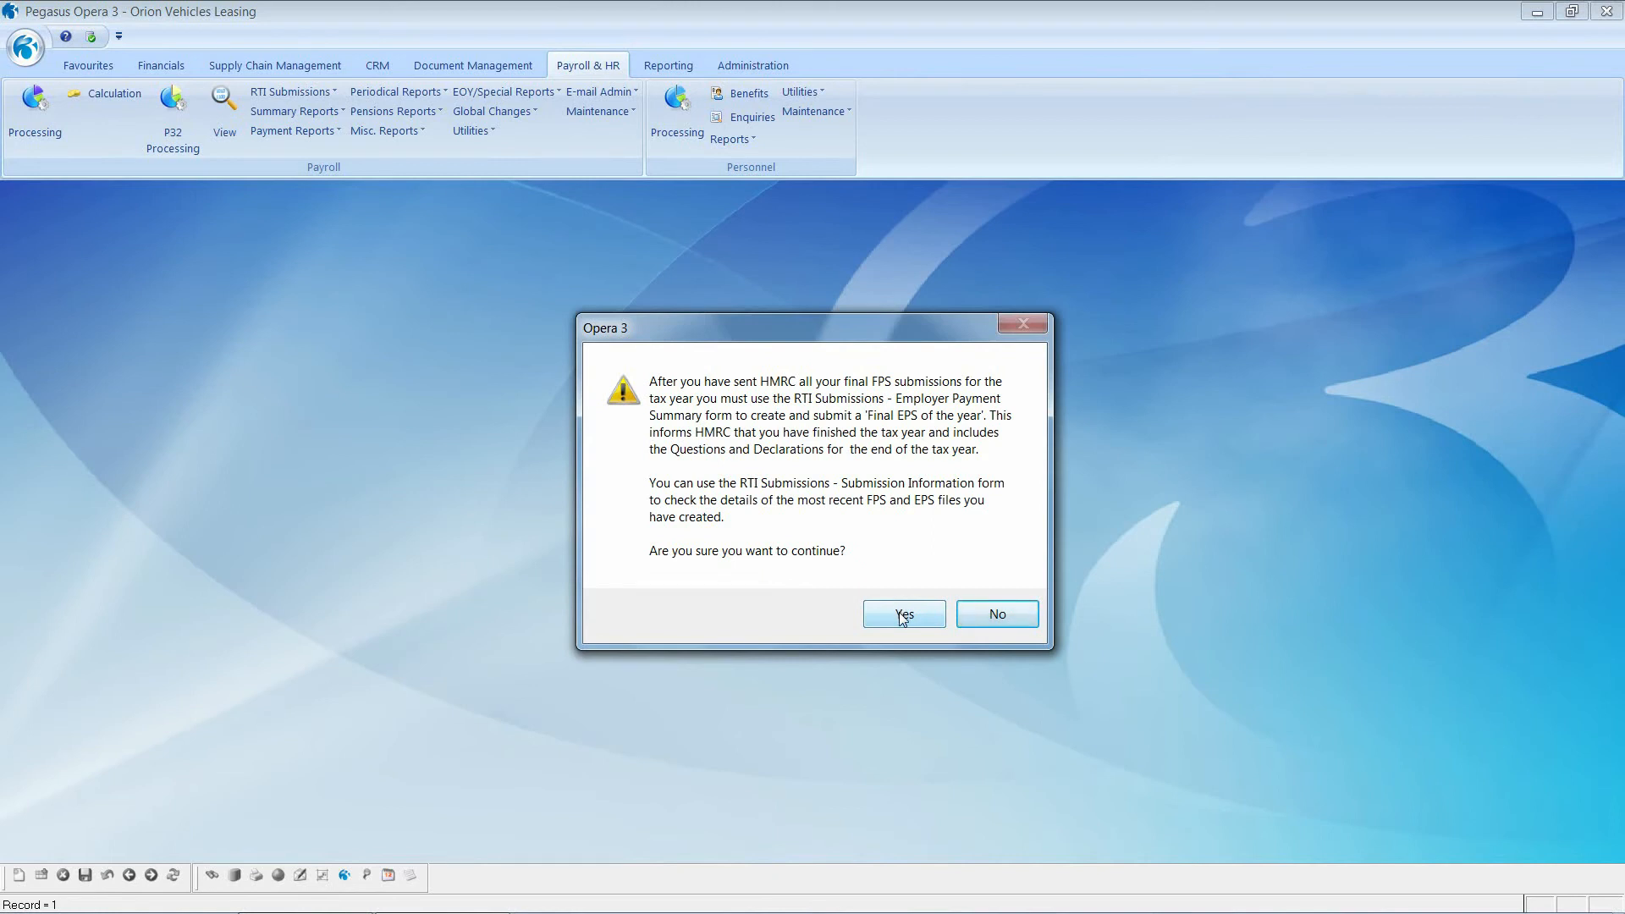
left_click(903, 616)
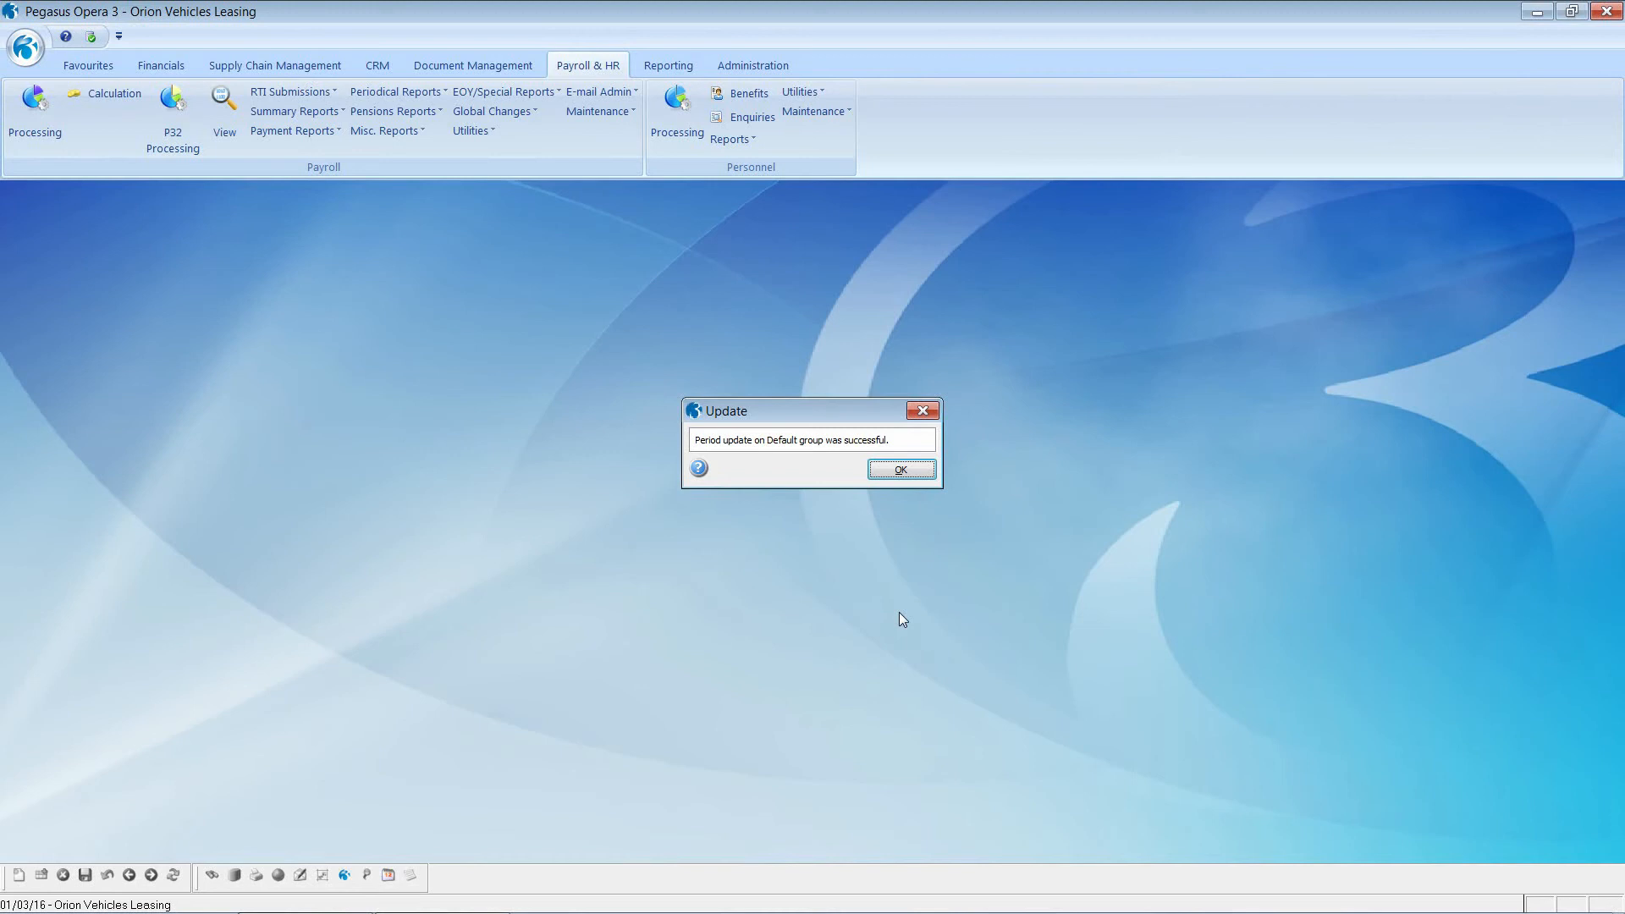
left_click(900, 471)
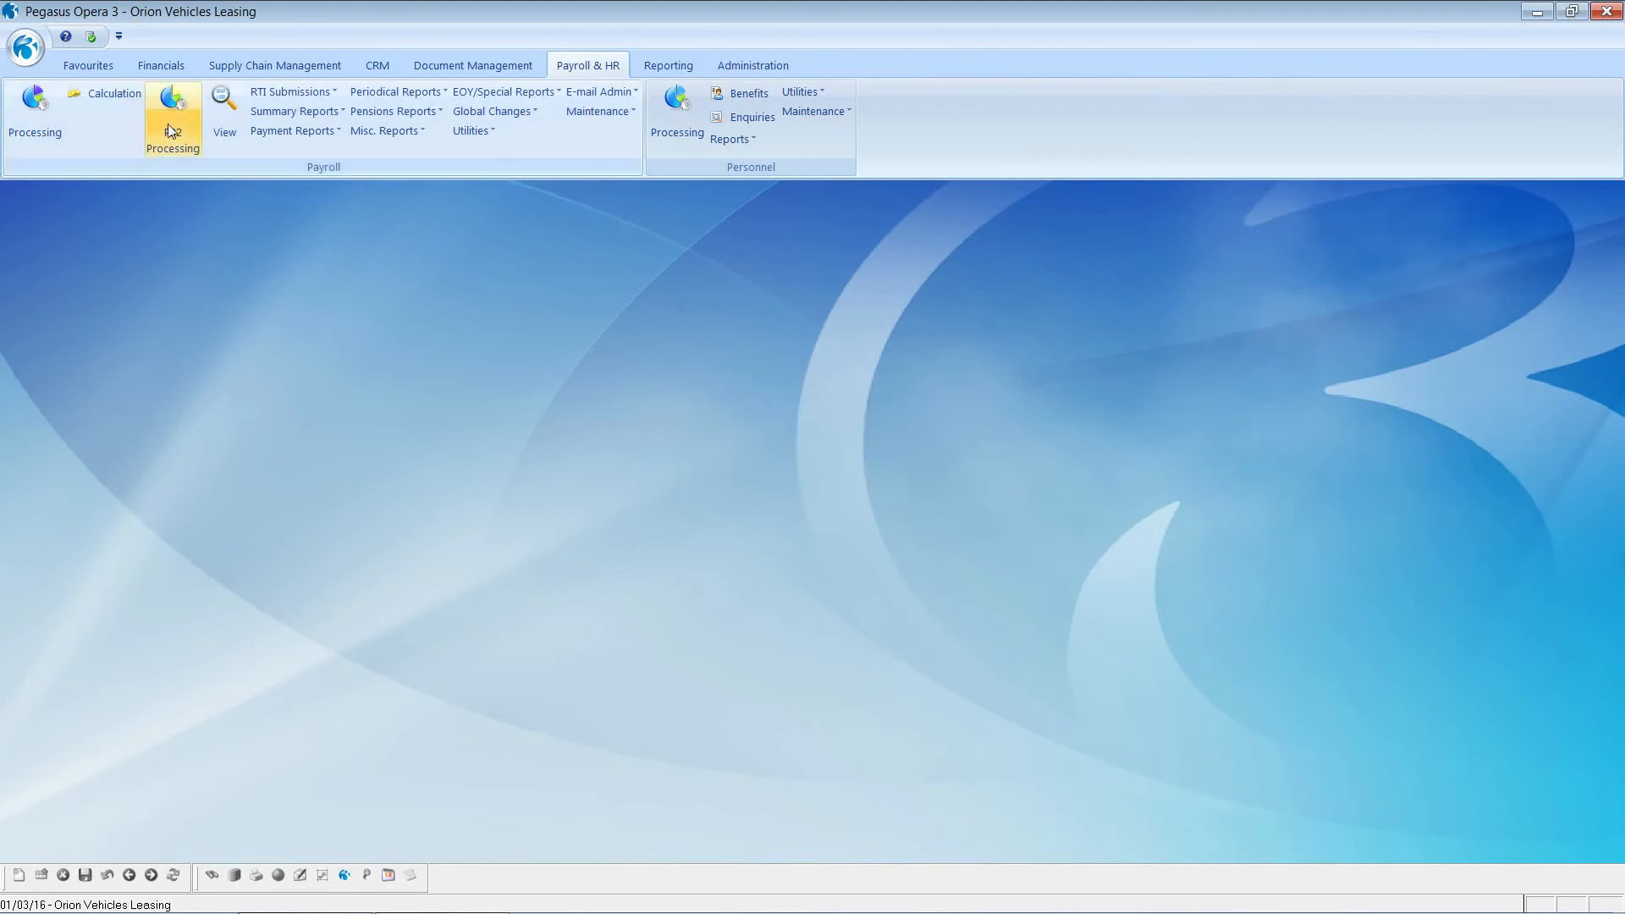
Step: Open employee 0001's Monthly payroll record and review their period 12 NI history
left_click(39, 106)
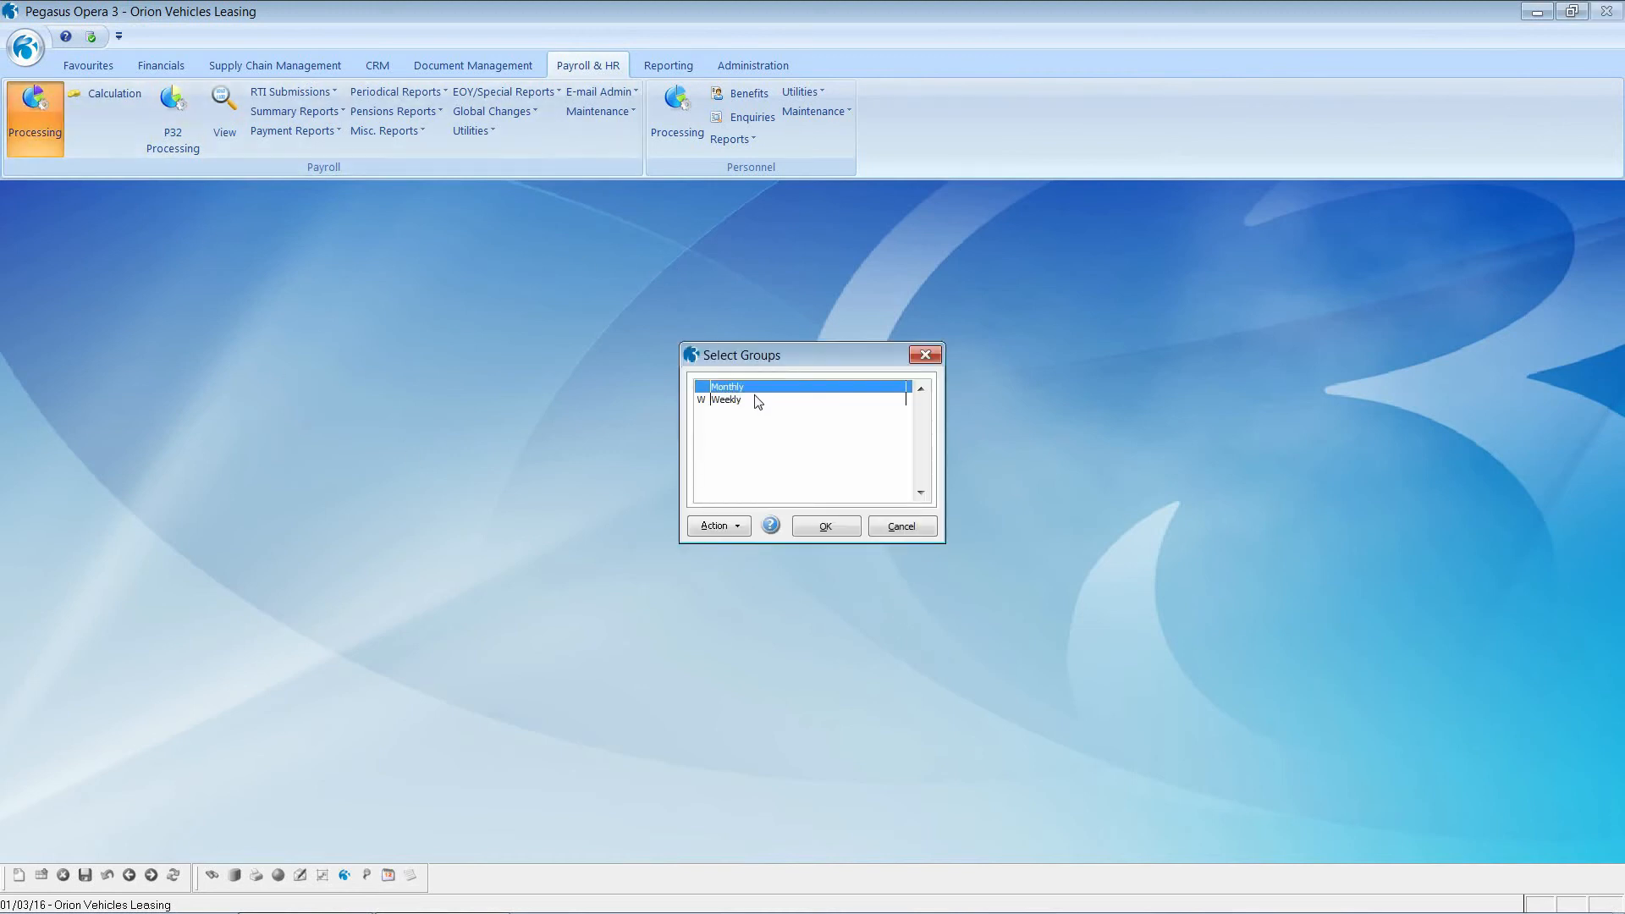
left_click(822, 526)
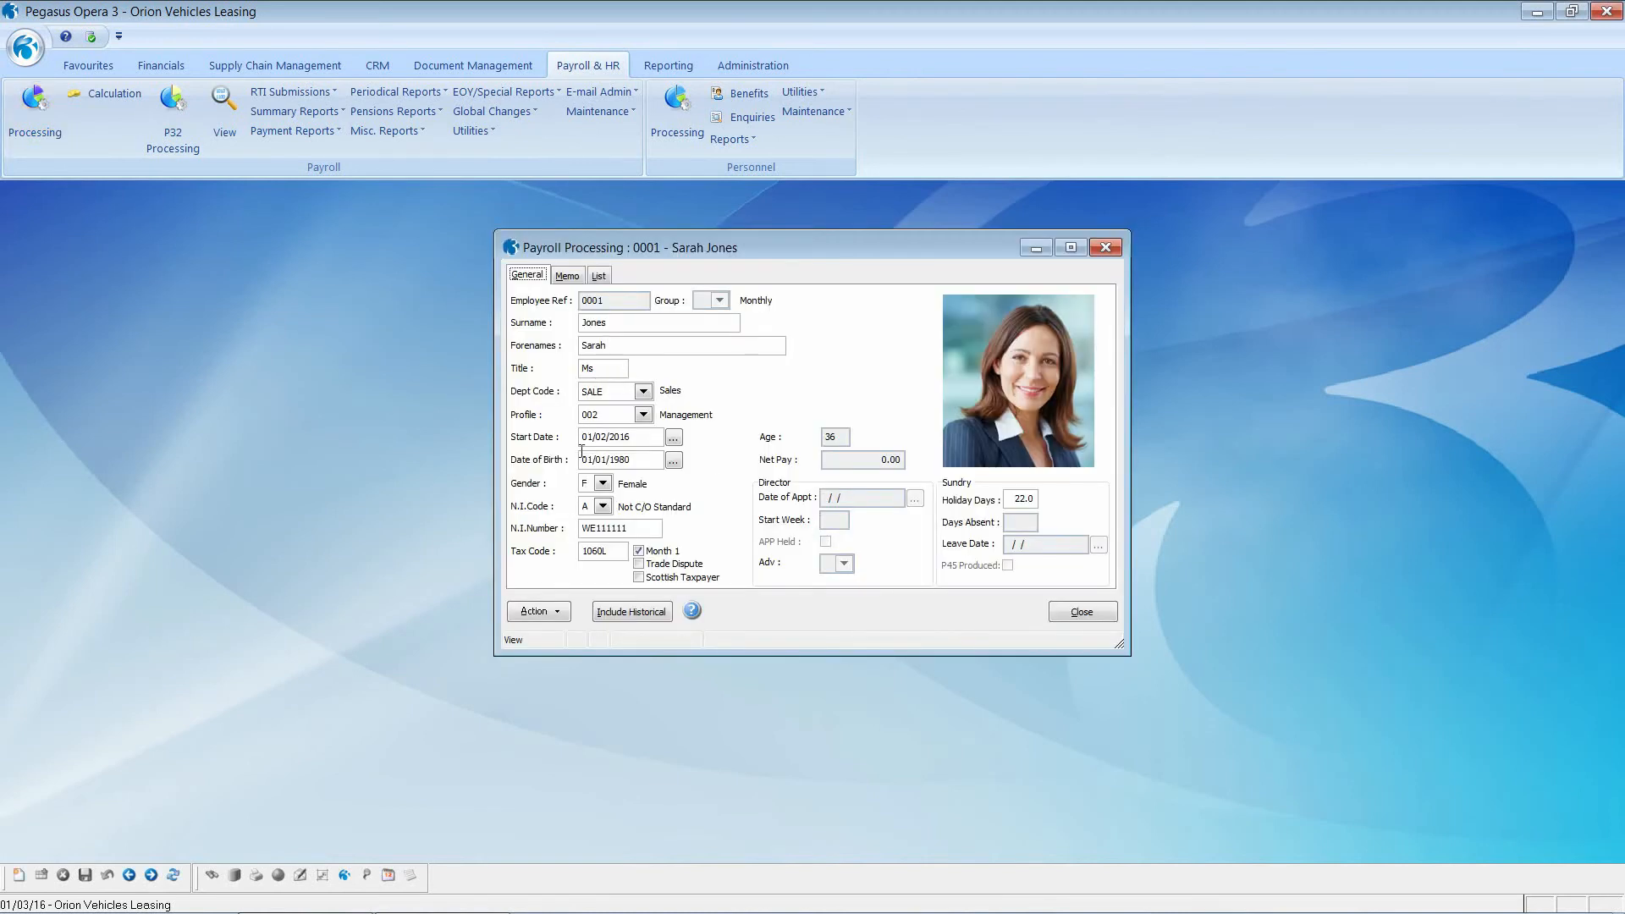
left_click(559, 613)
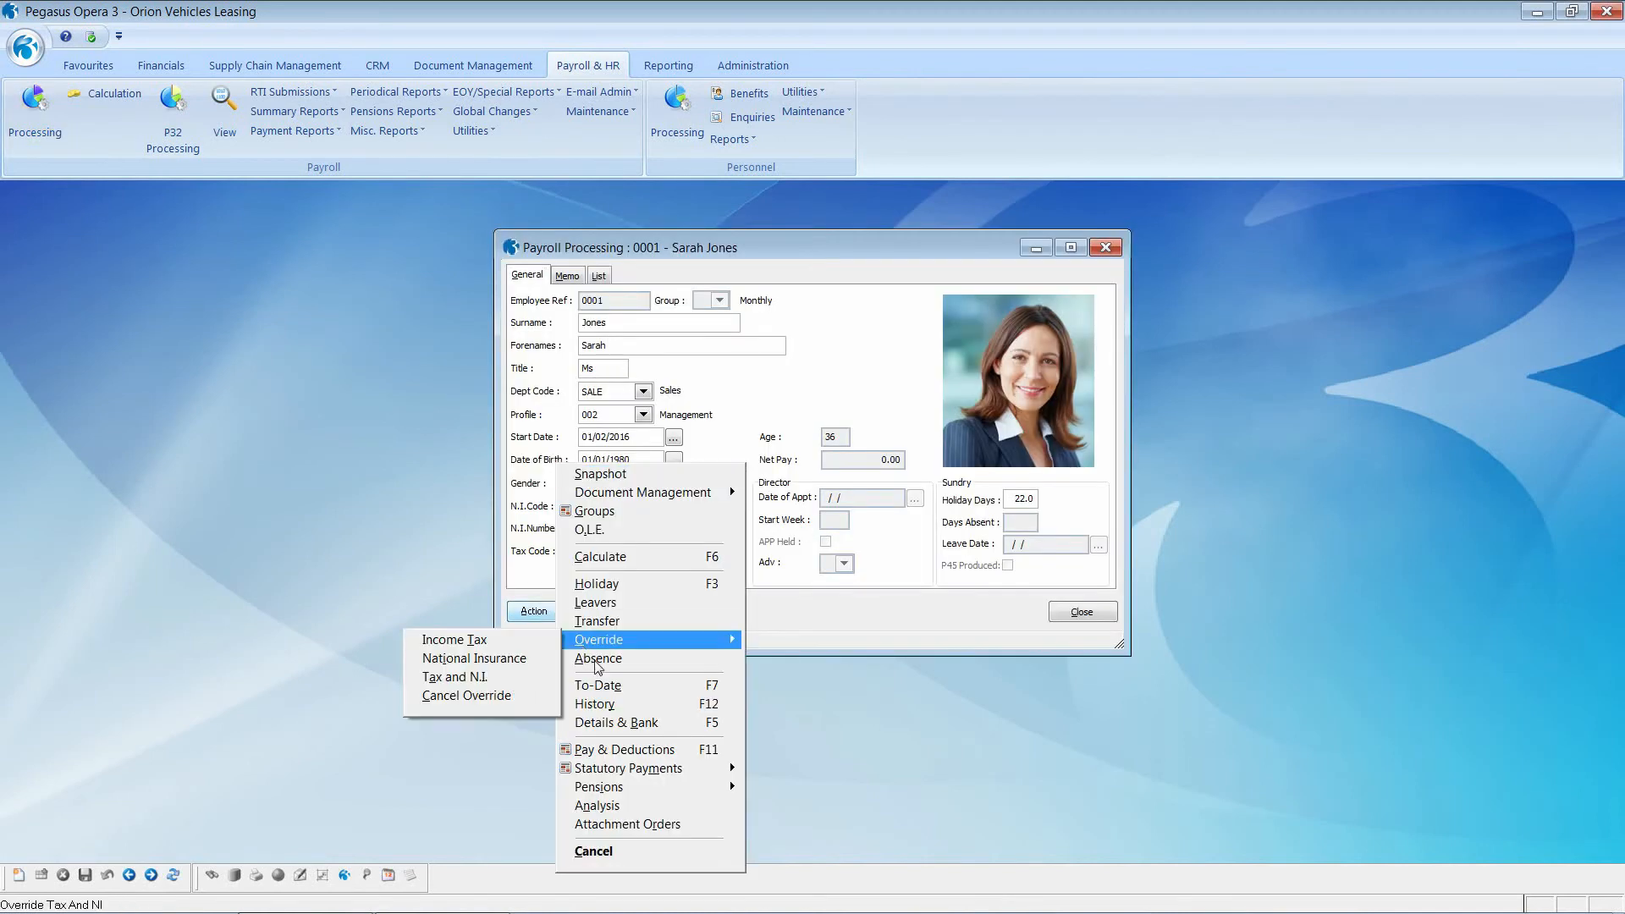
left_click(616, 704)
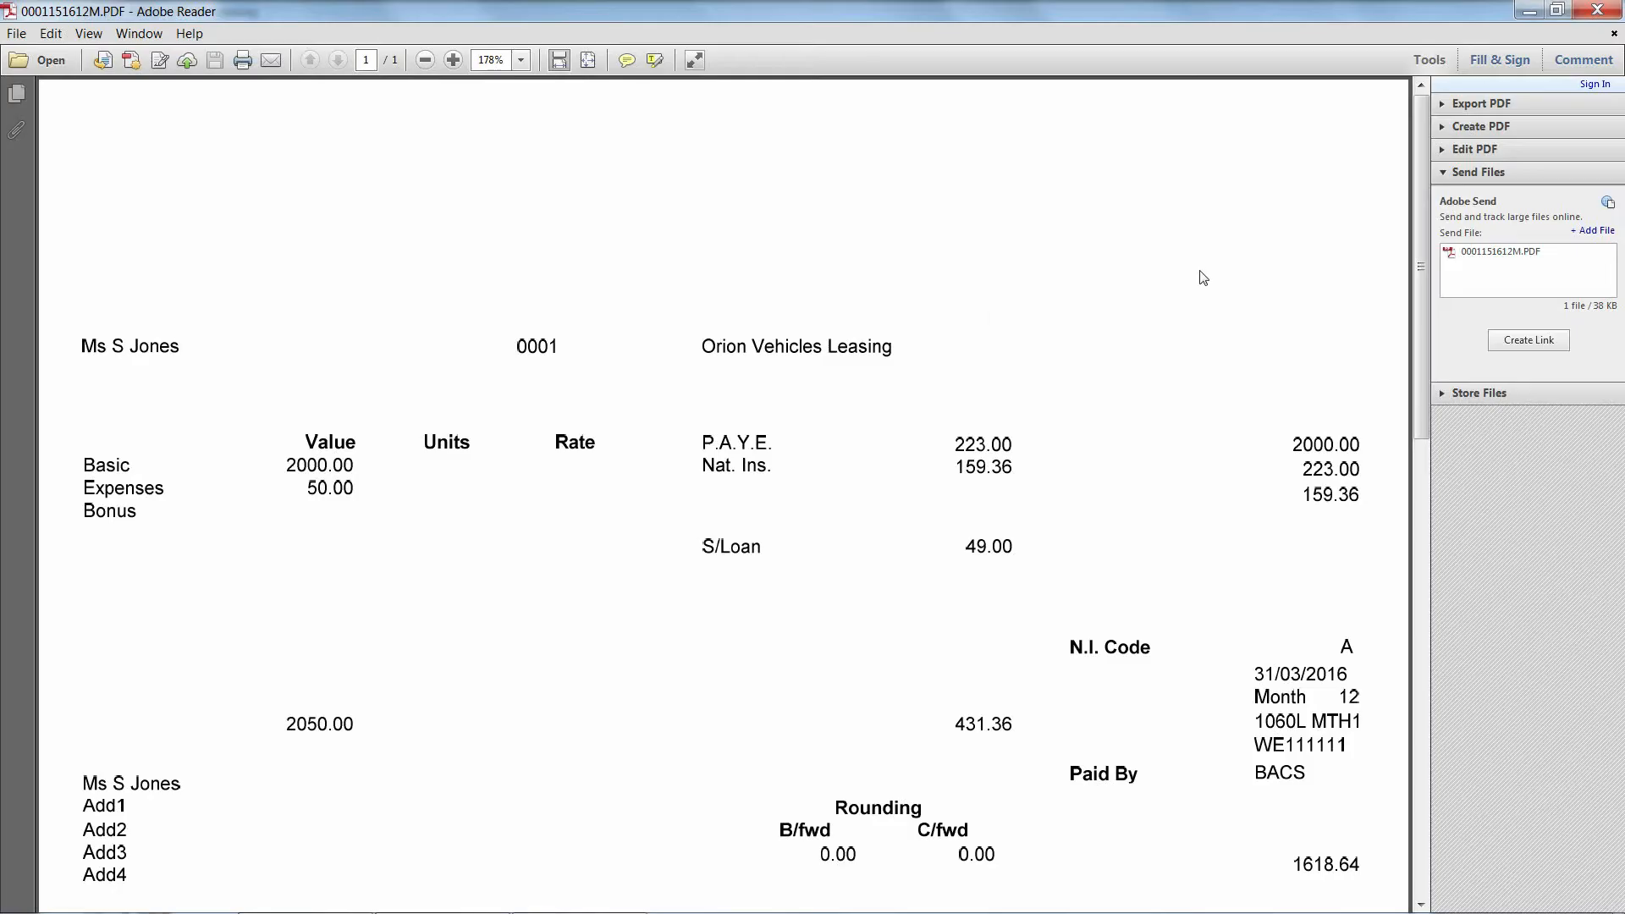
scroll(1203, 278, "down", 2)
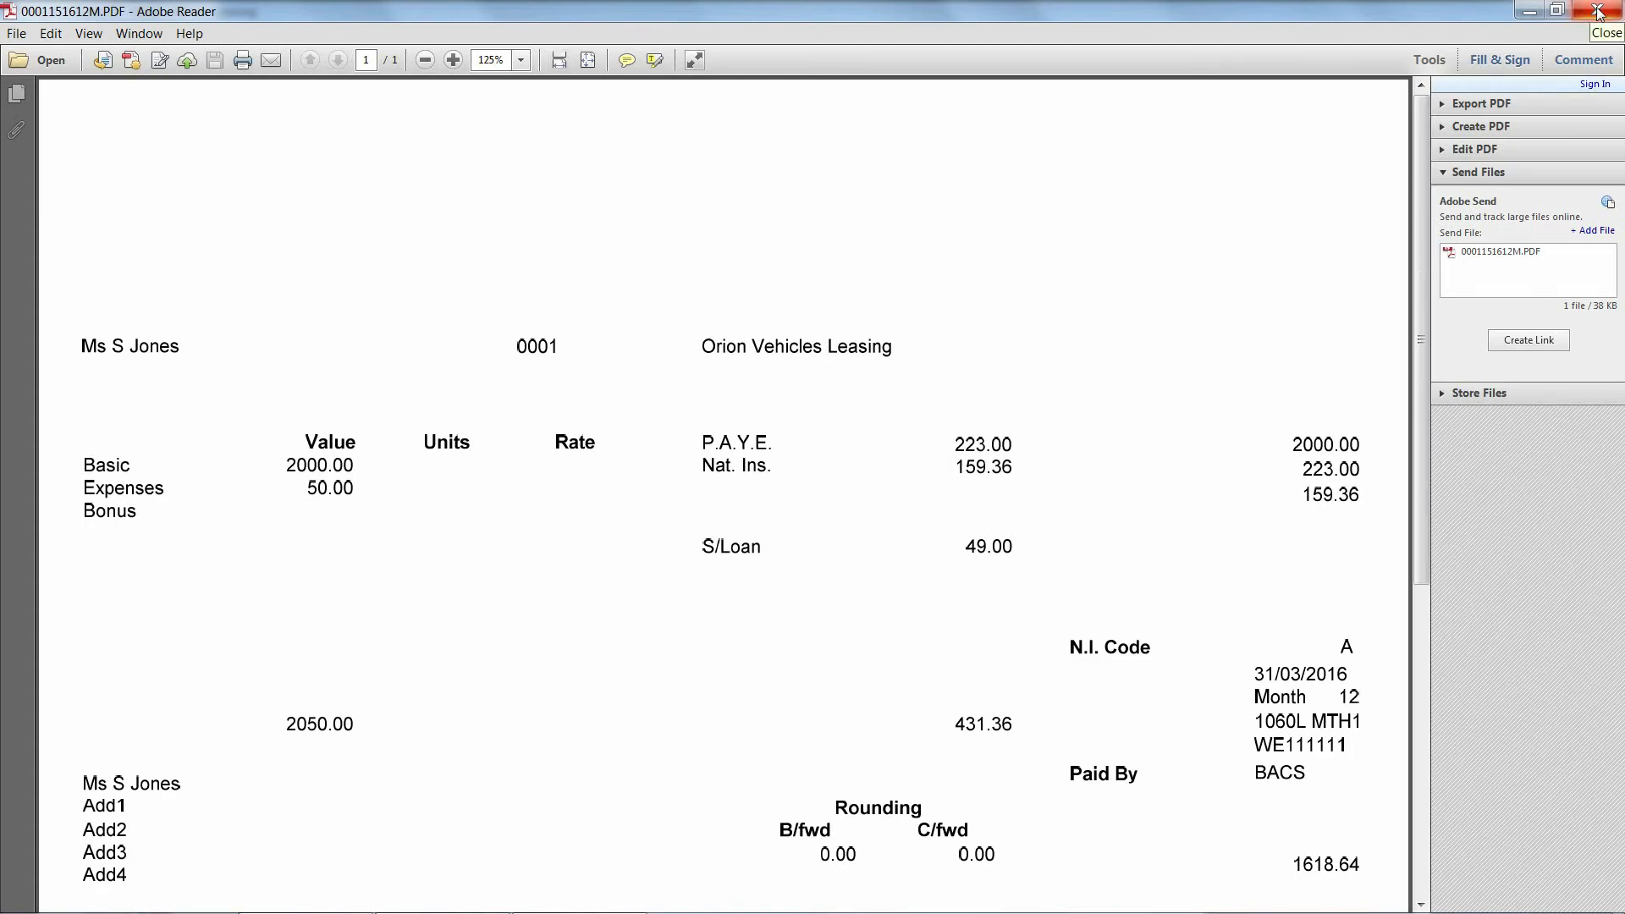
left_click(1598, 11)
left_click(1080, 622)
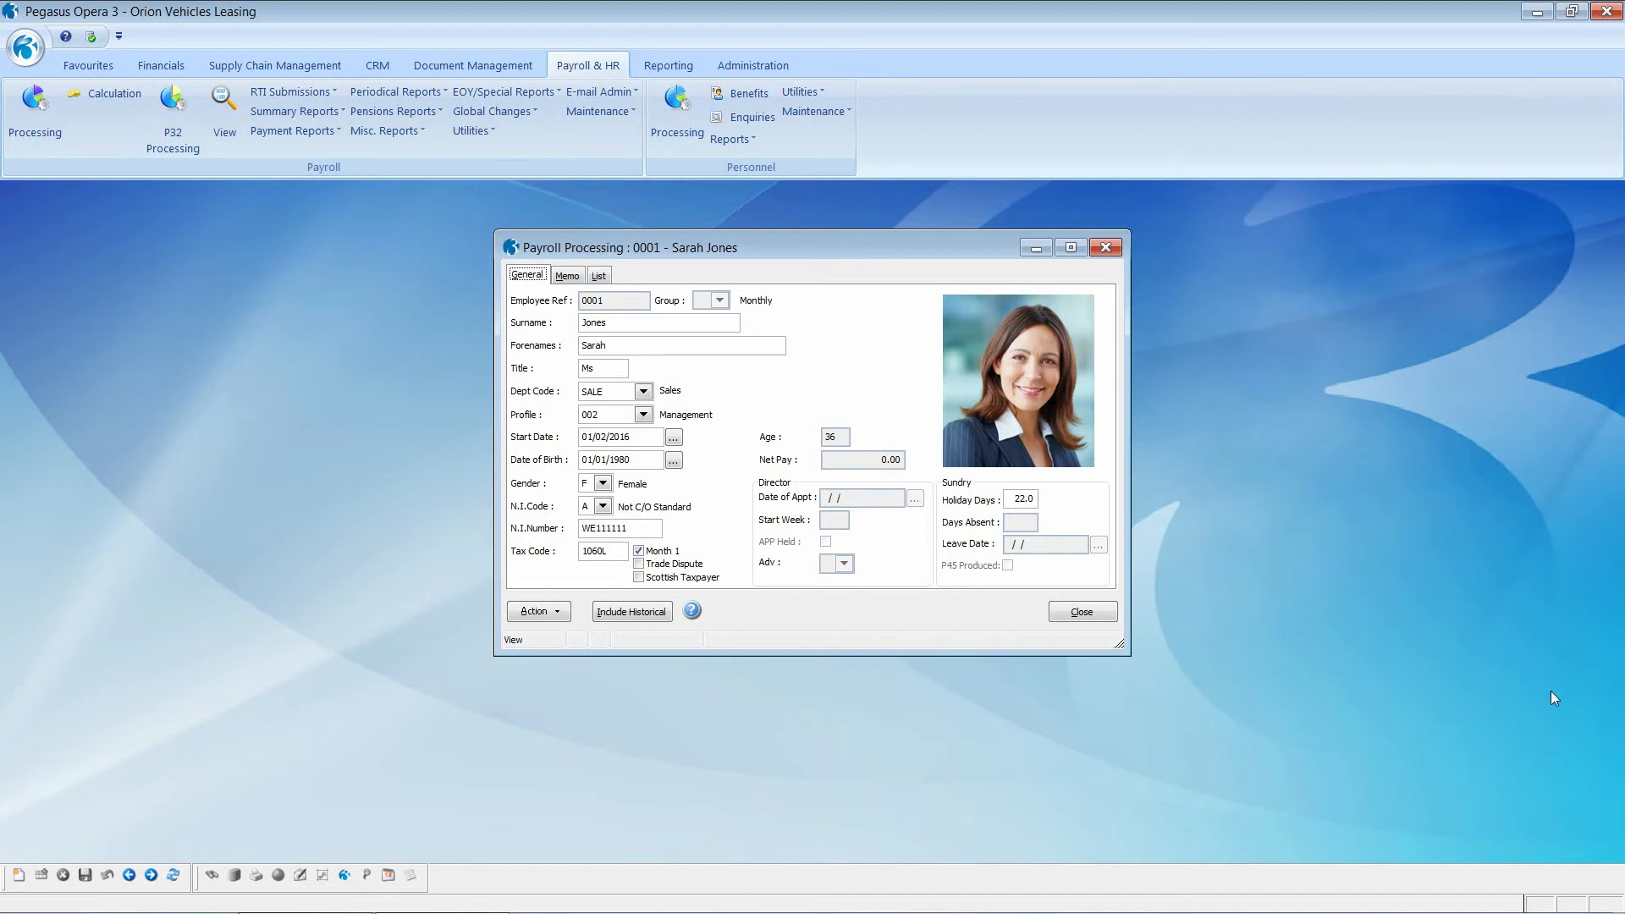
left_click(599, 276)
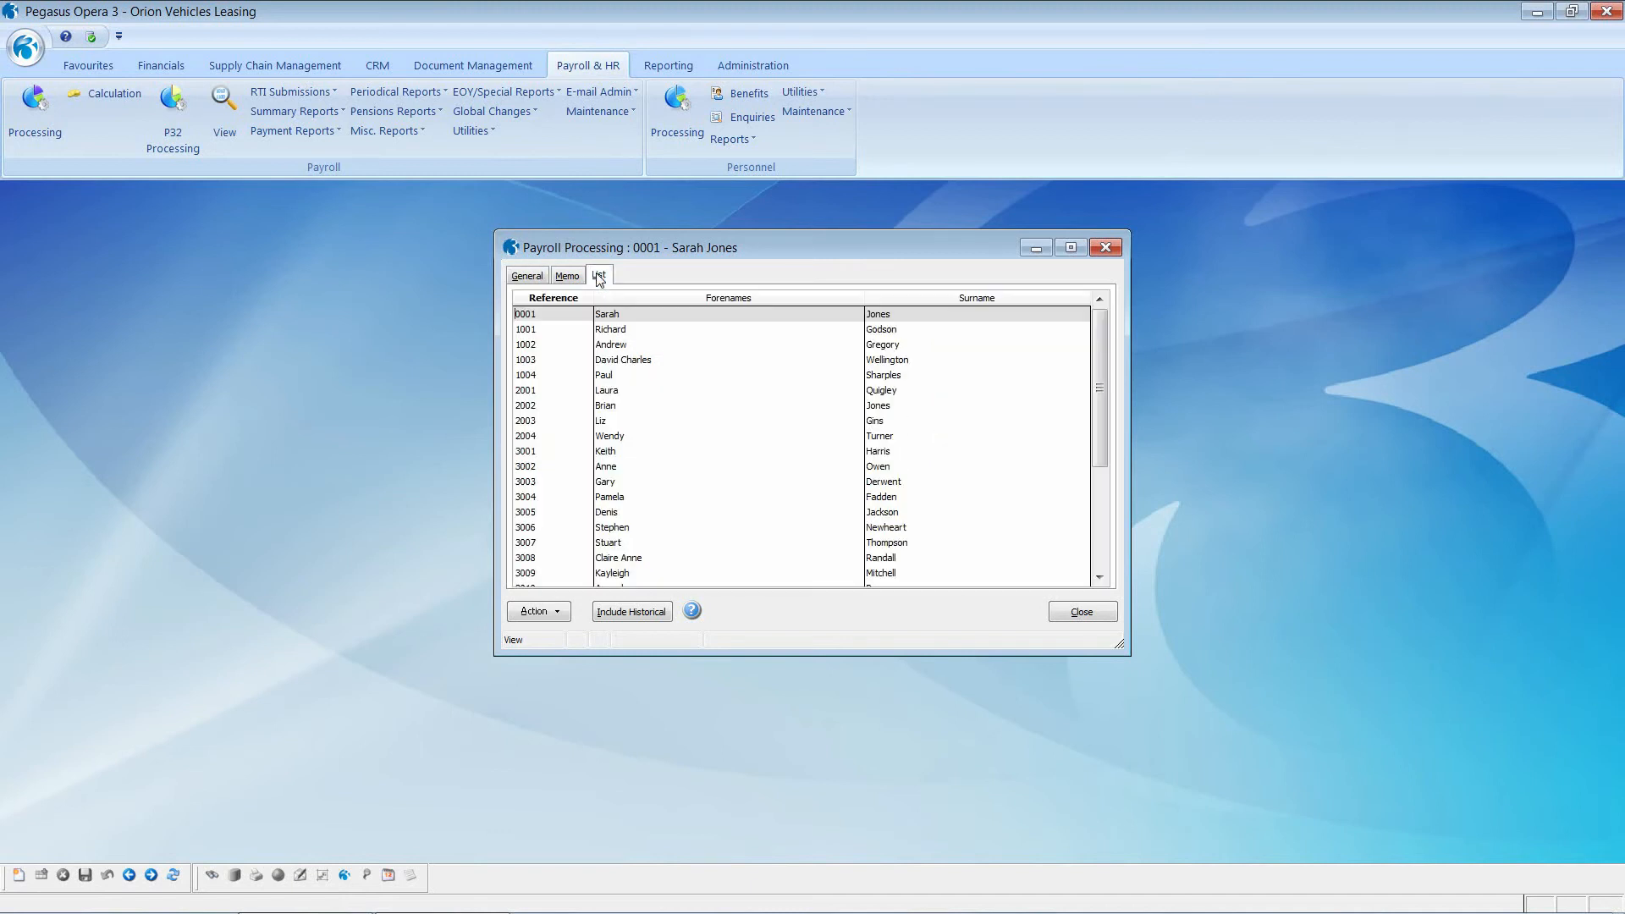
Step: Open employee 2004's record and show its SMP Details under Statutory Payments
double_click(613, 438)
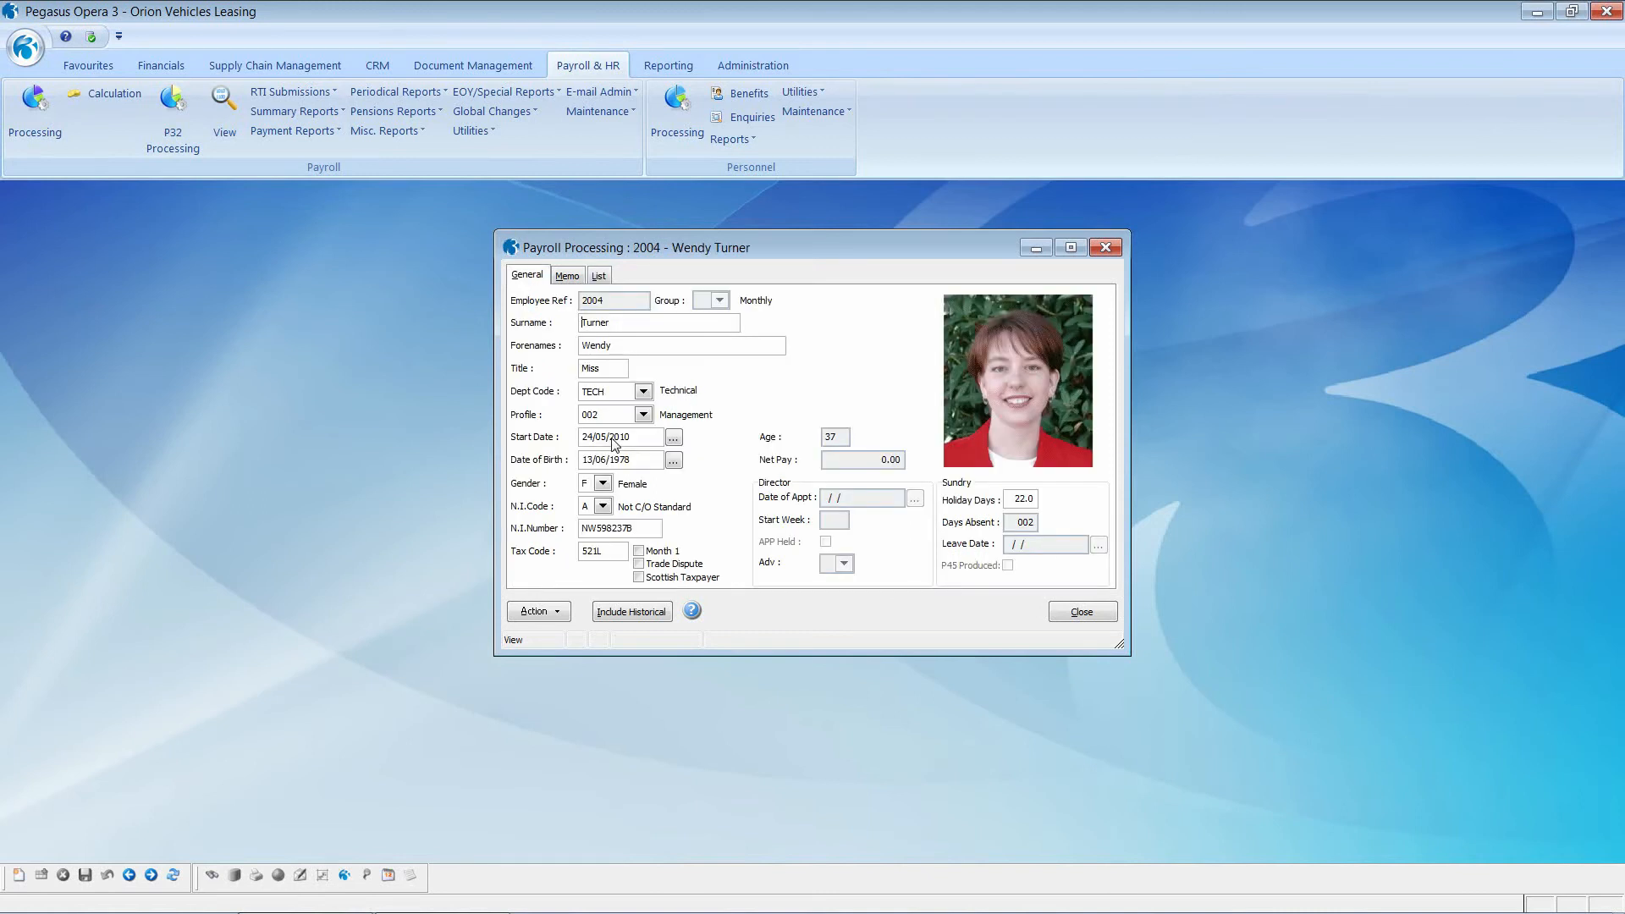
left_click(559, 616)
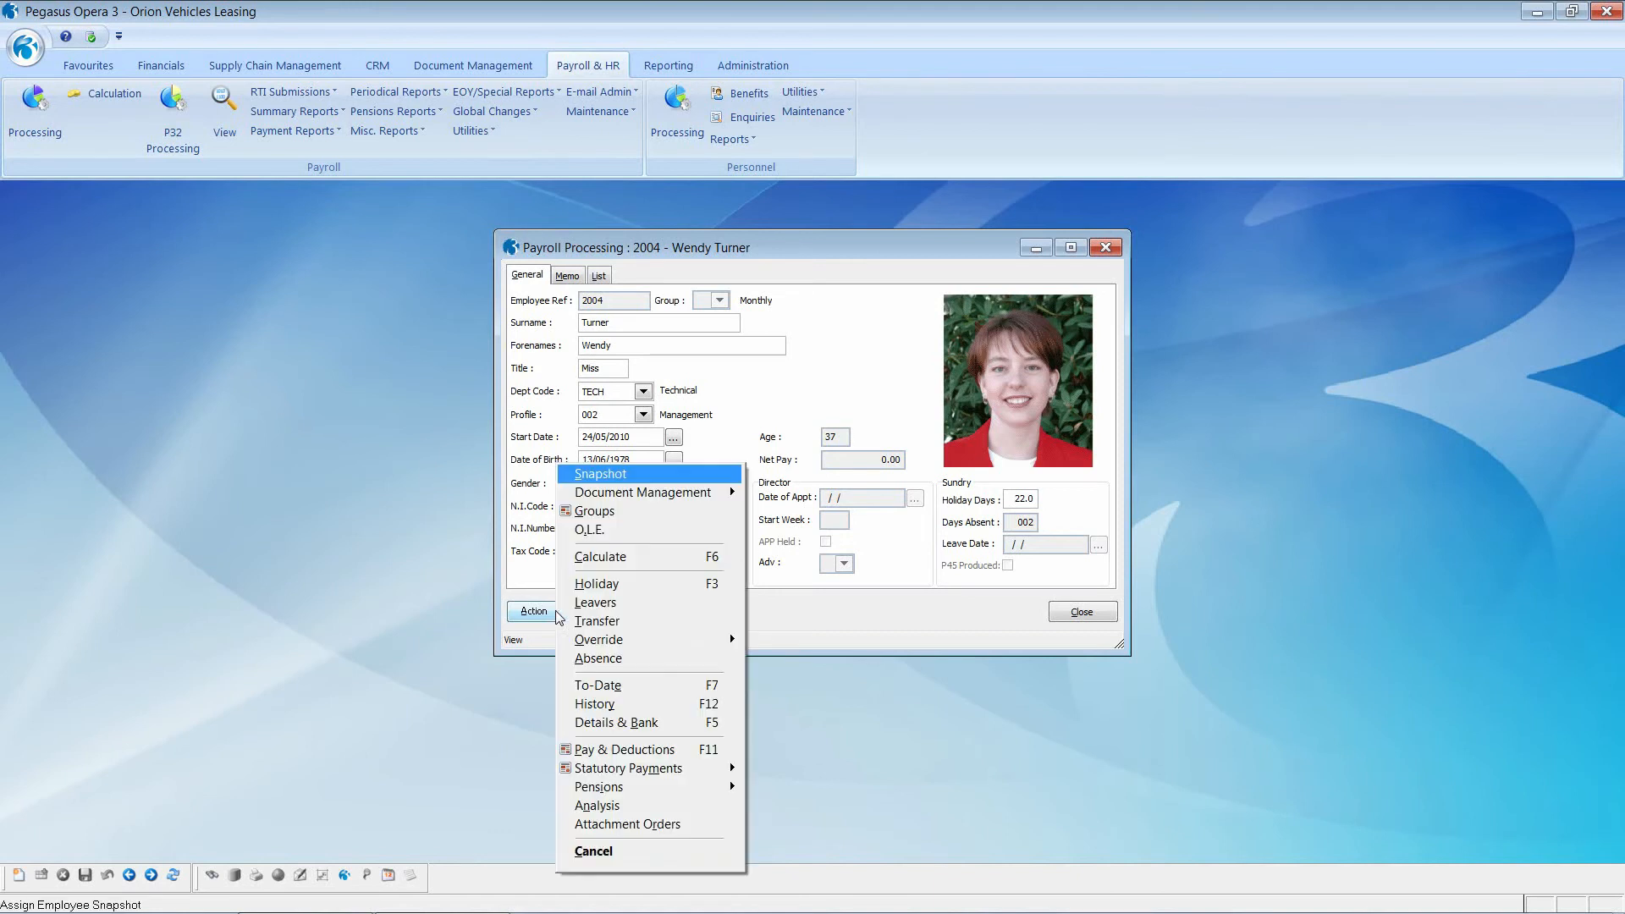
mouse_move(610, 775)
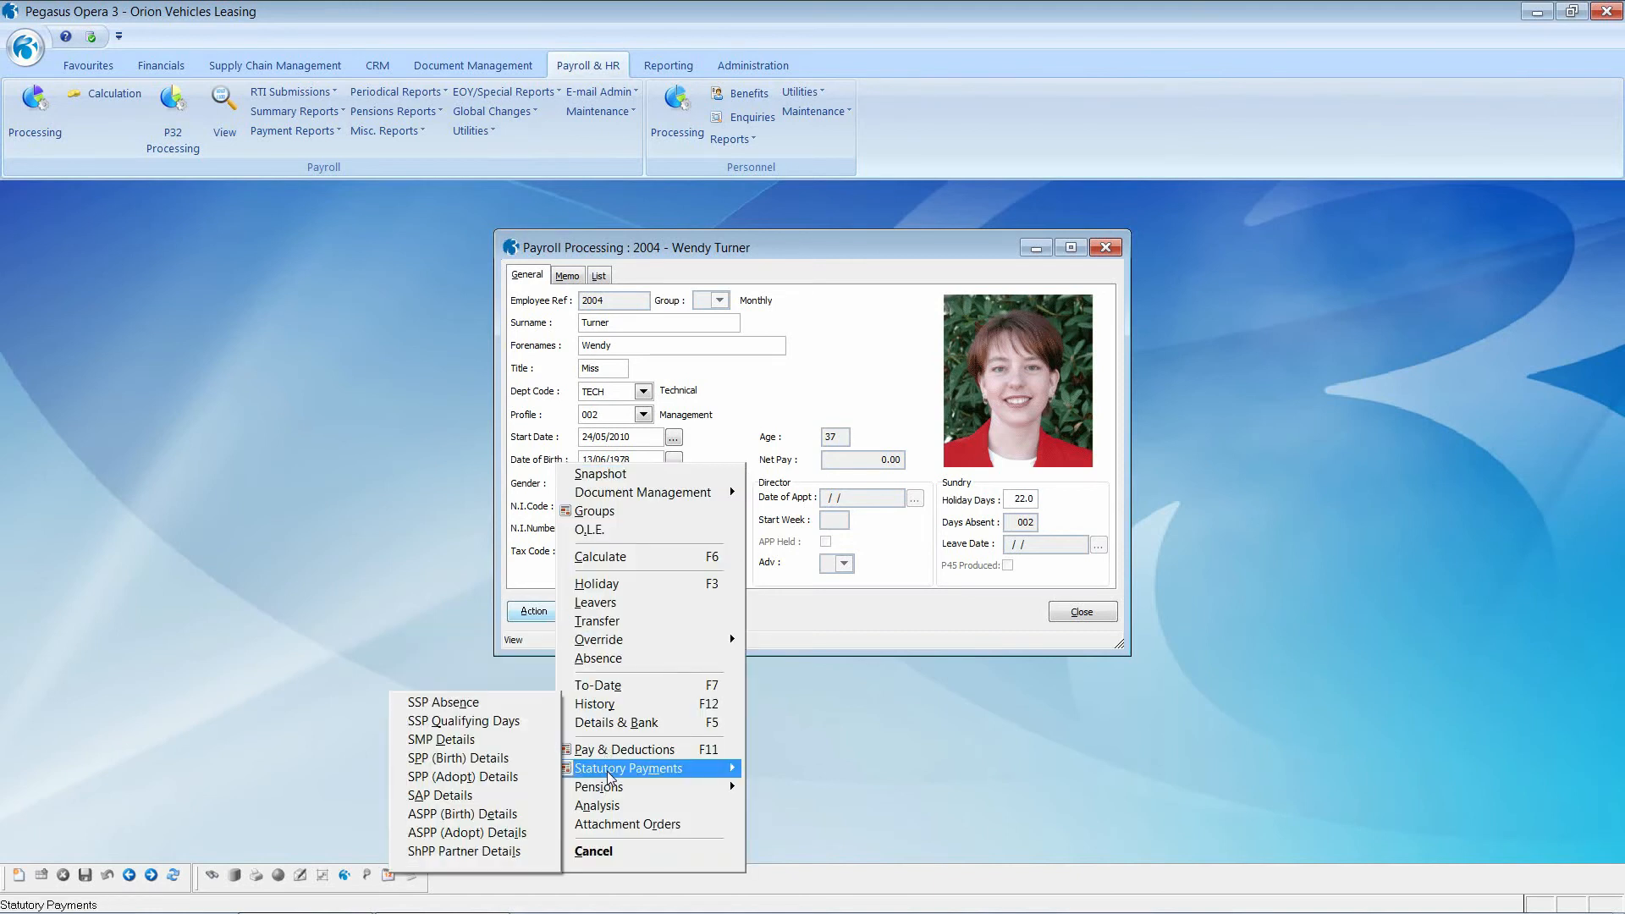
left_click(500, 742)
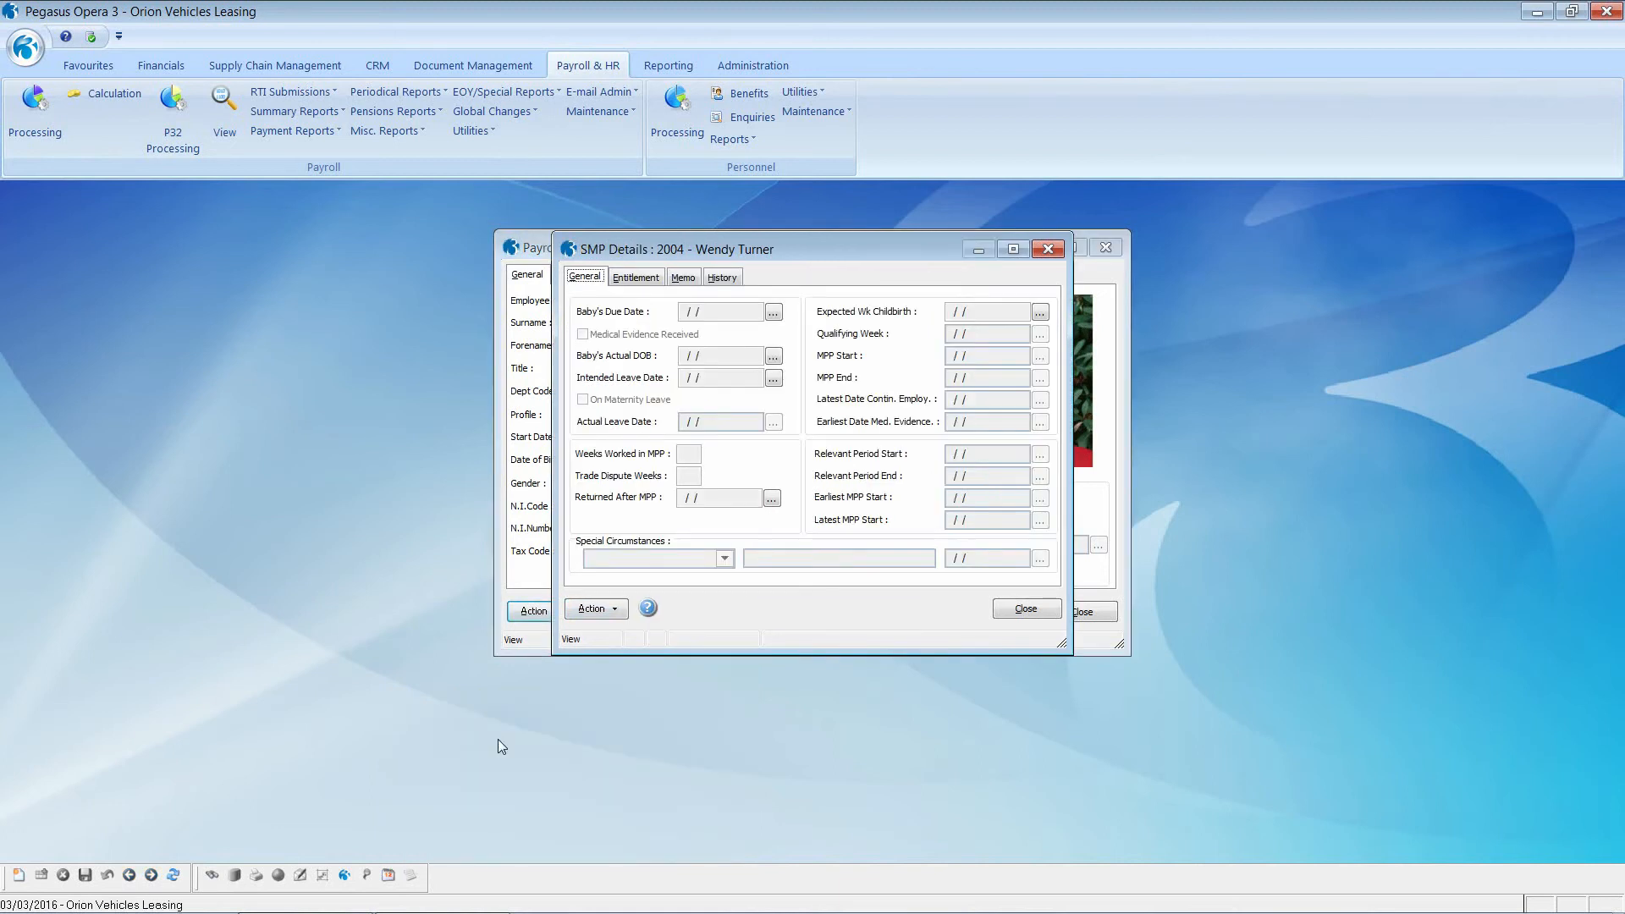
Step: Start a new SMP record with due date 01/07/2016, medical evidence received, intended leave 15/06/2016
left_click(42, 876)
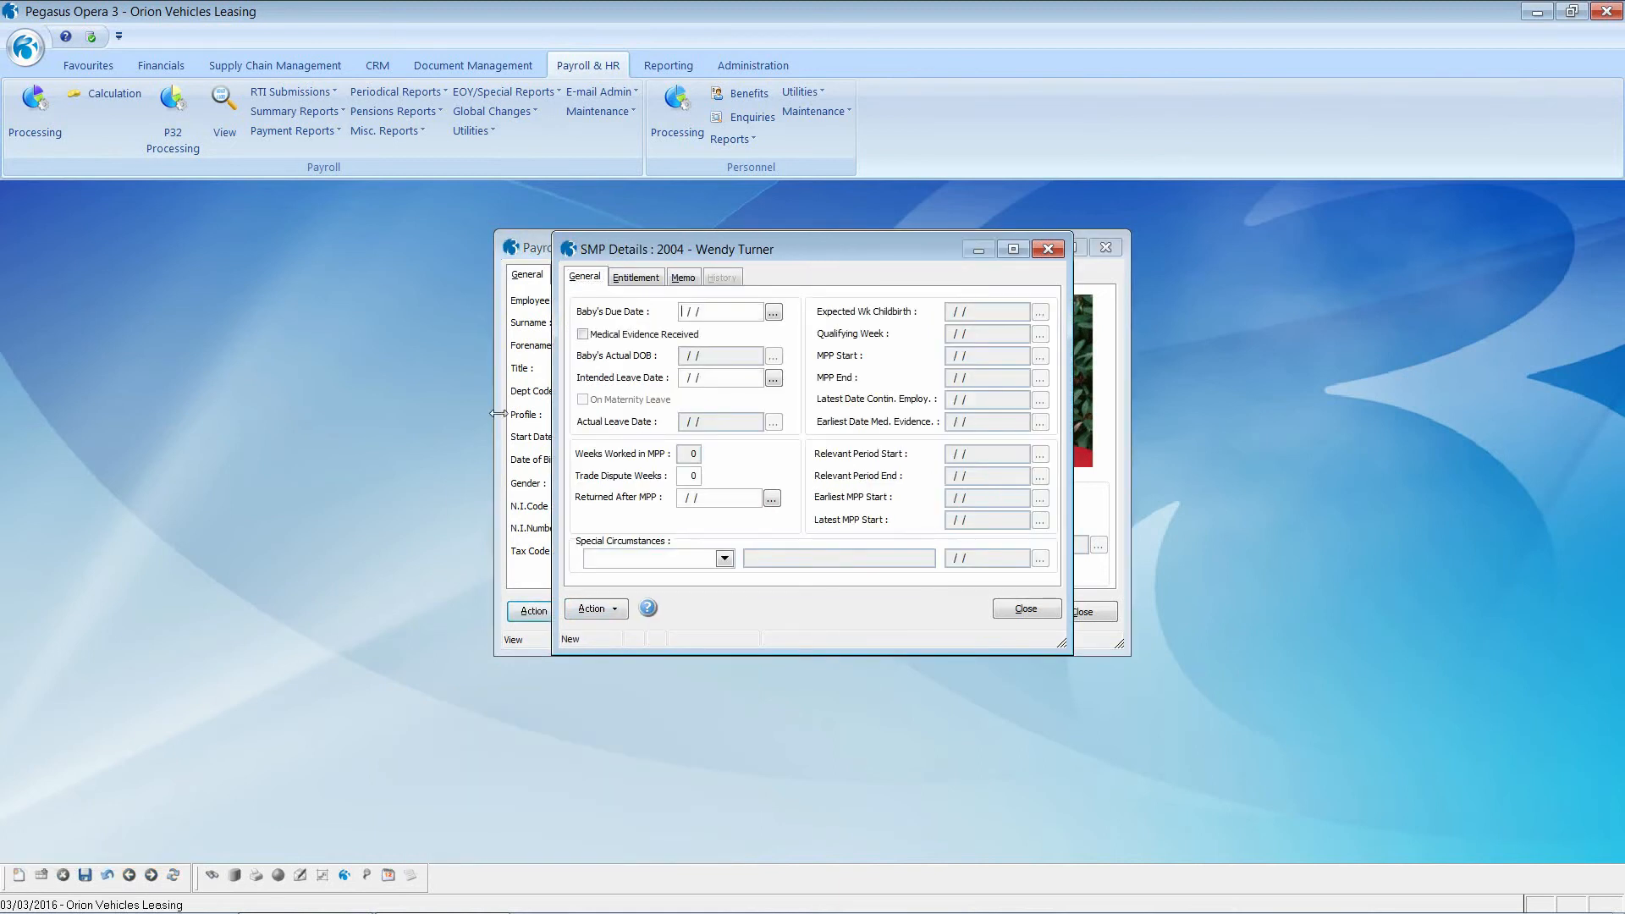
left_click_drag(686, 301, 669, 308)
type("01/07/2016")
key("Tab")
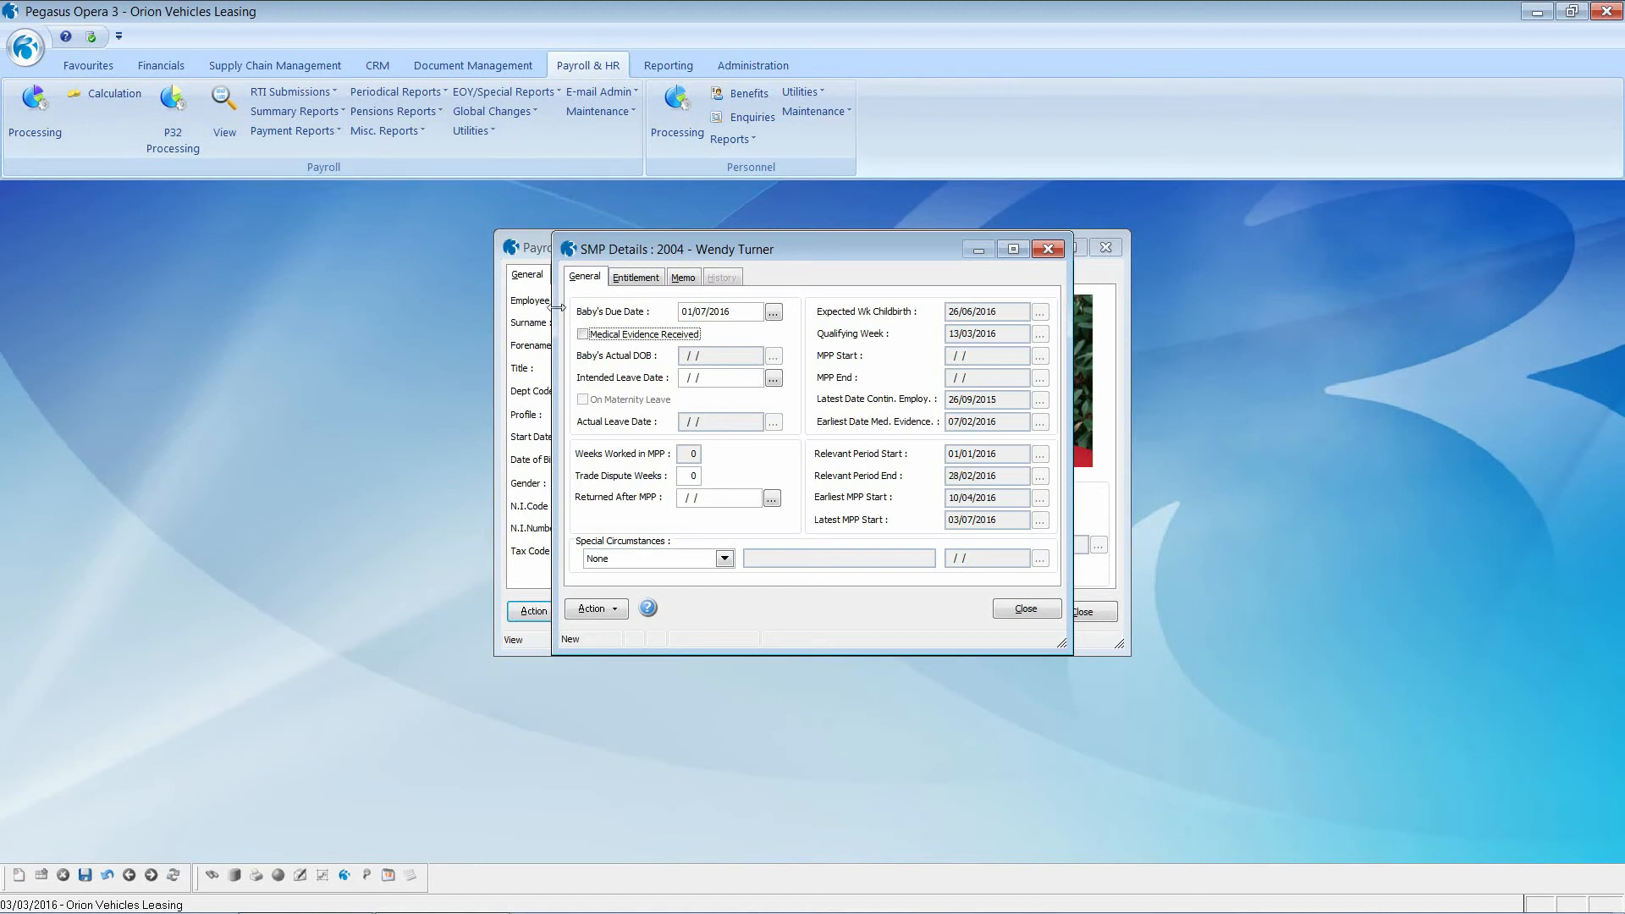
left_click(583, 334)
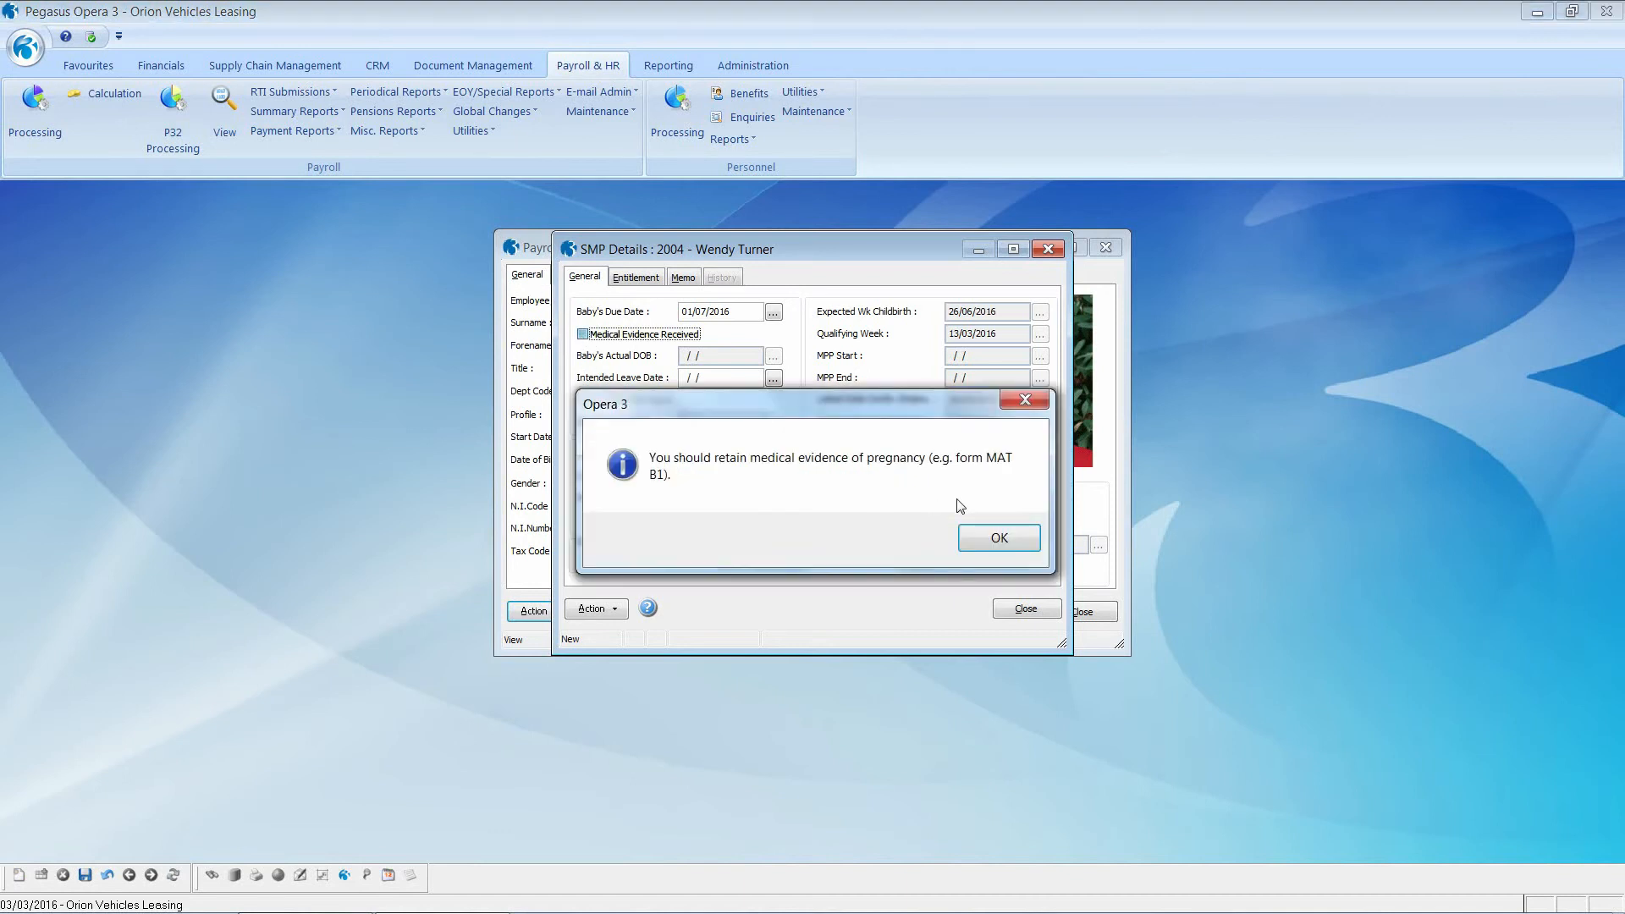
left_click(982, 536)
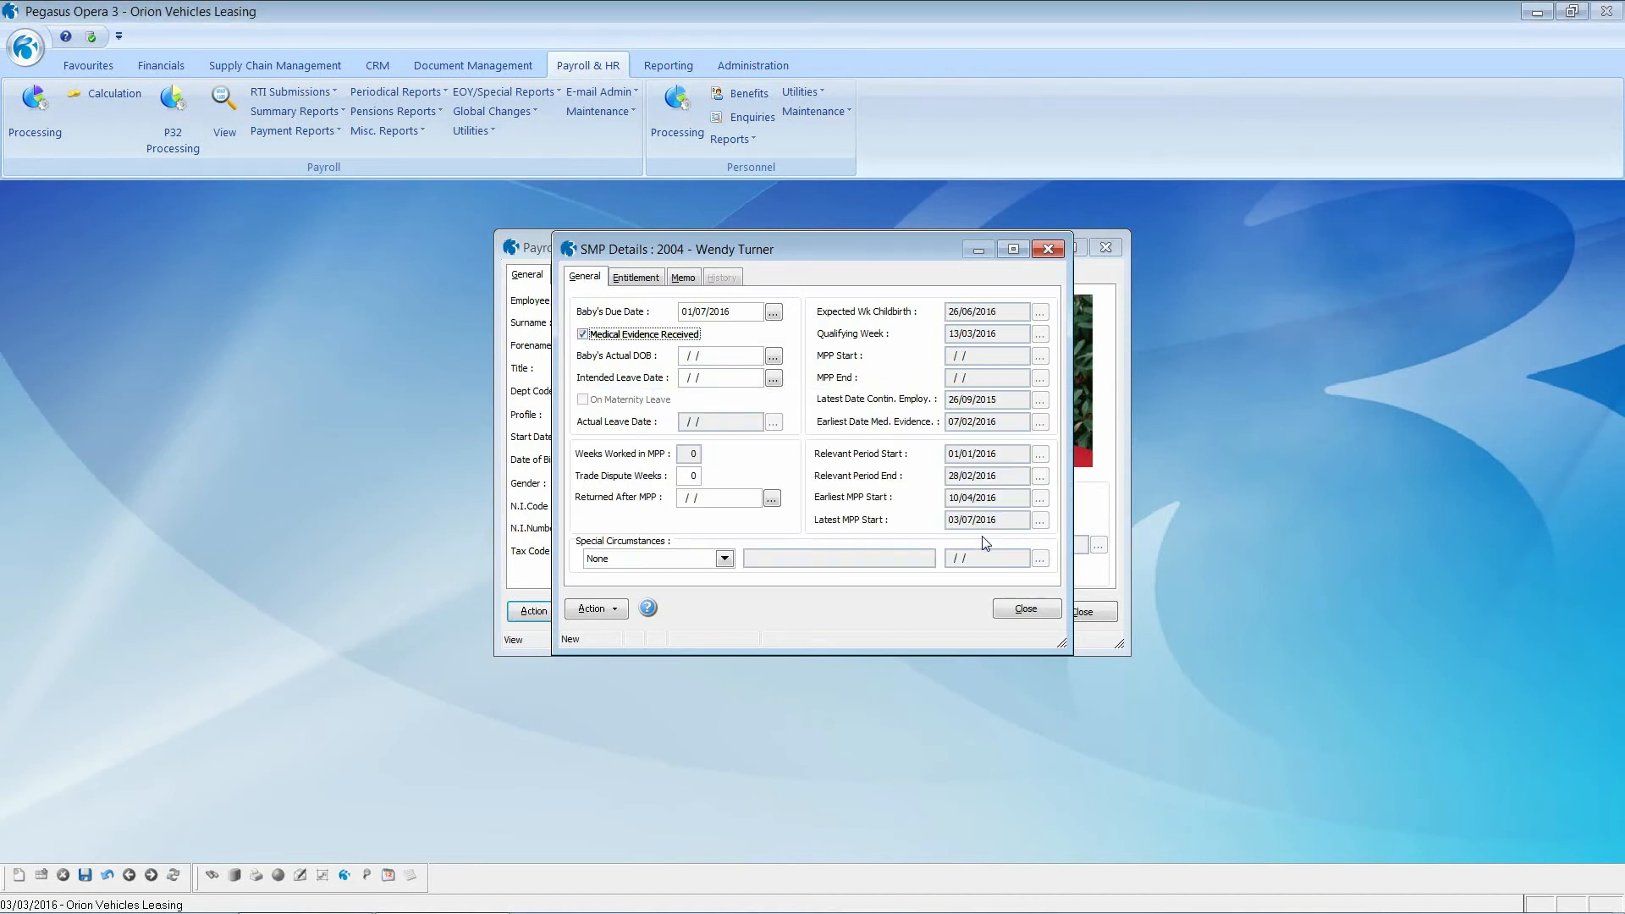
left_click(708, 376)
type("15/0")
type("6/20")
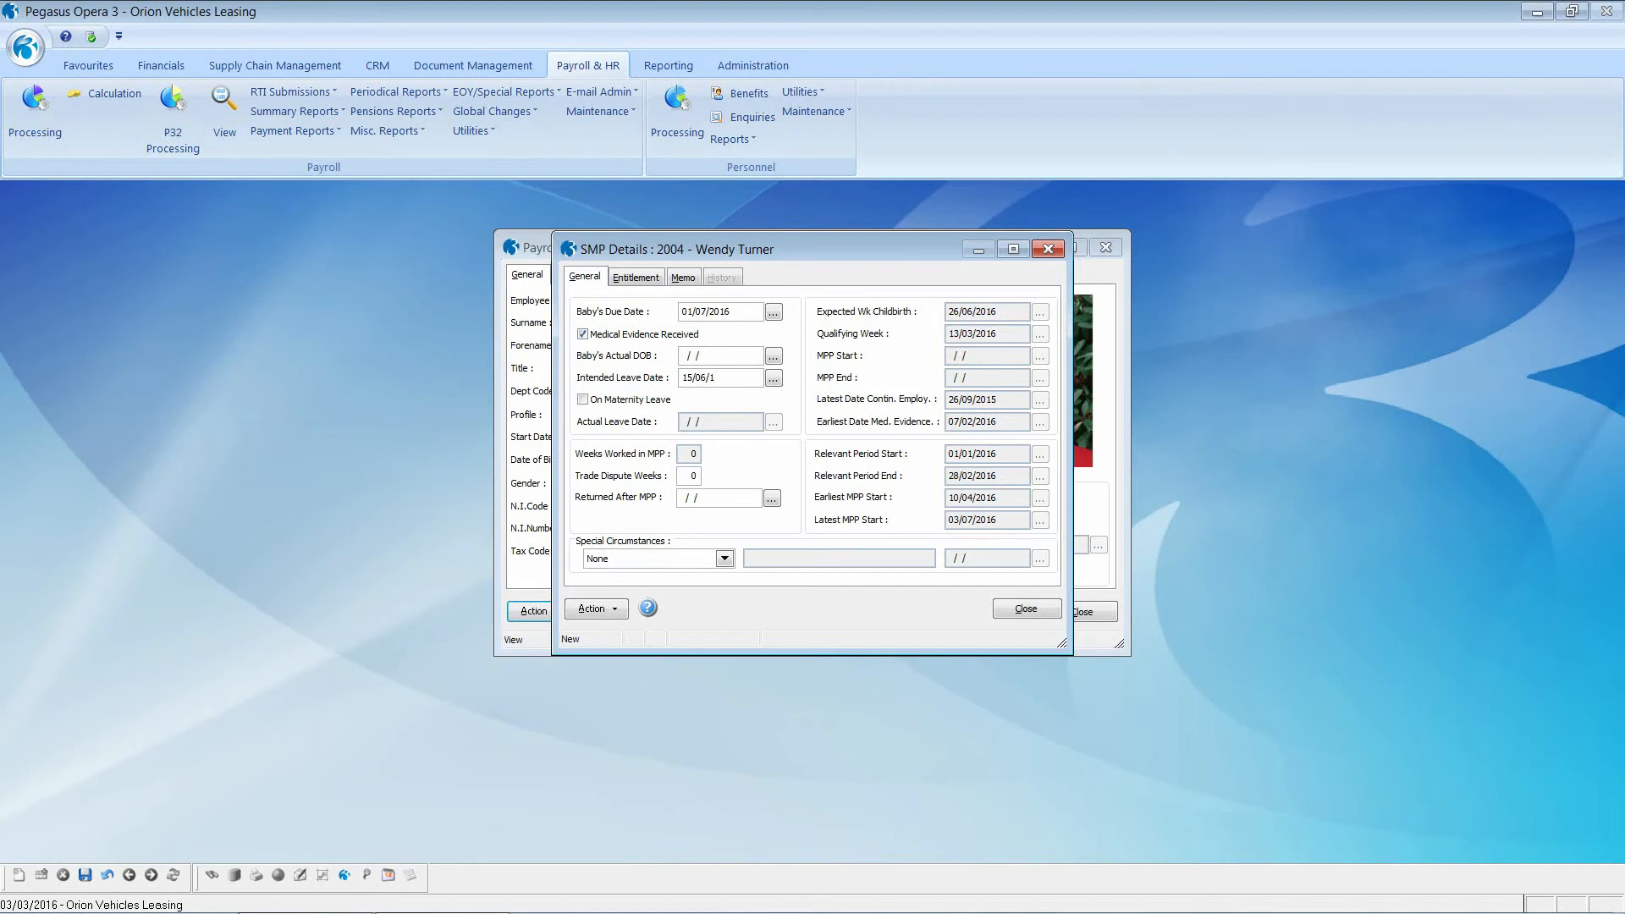
type("16")
key("Tab")
Step: Save the SMP record, confirming 26 weeks' continuous employment and marking the employee on maternity leave
left_click(85, 880)
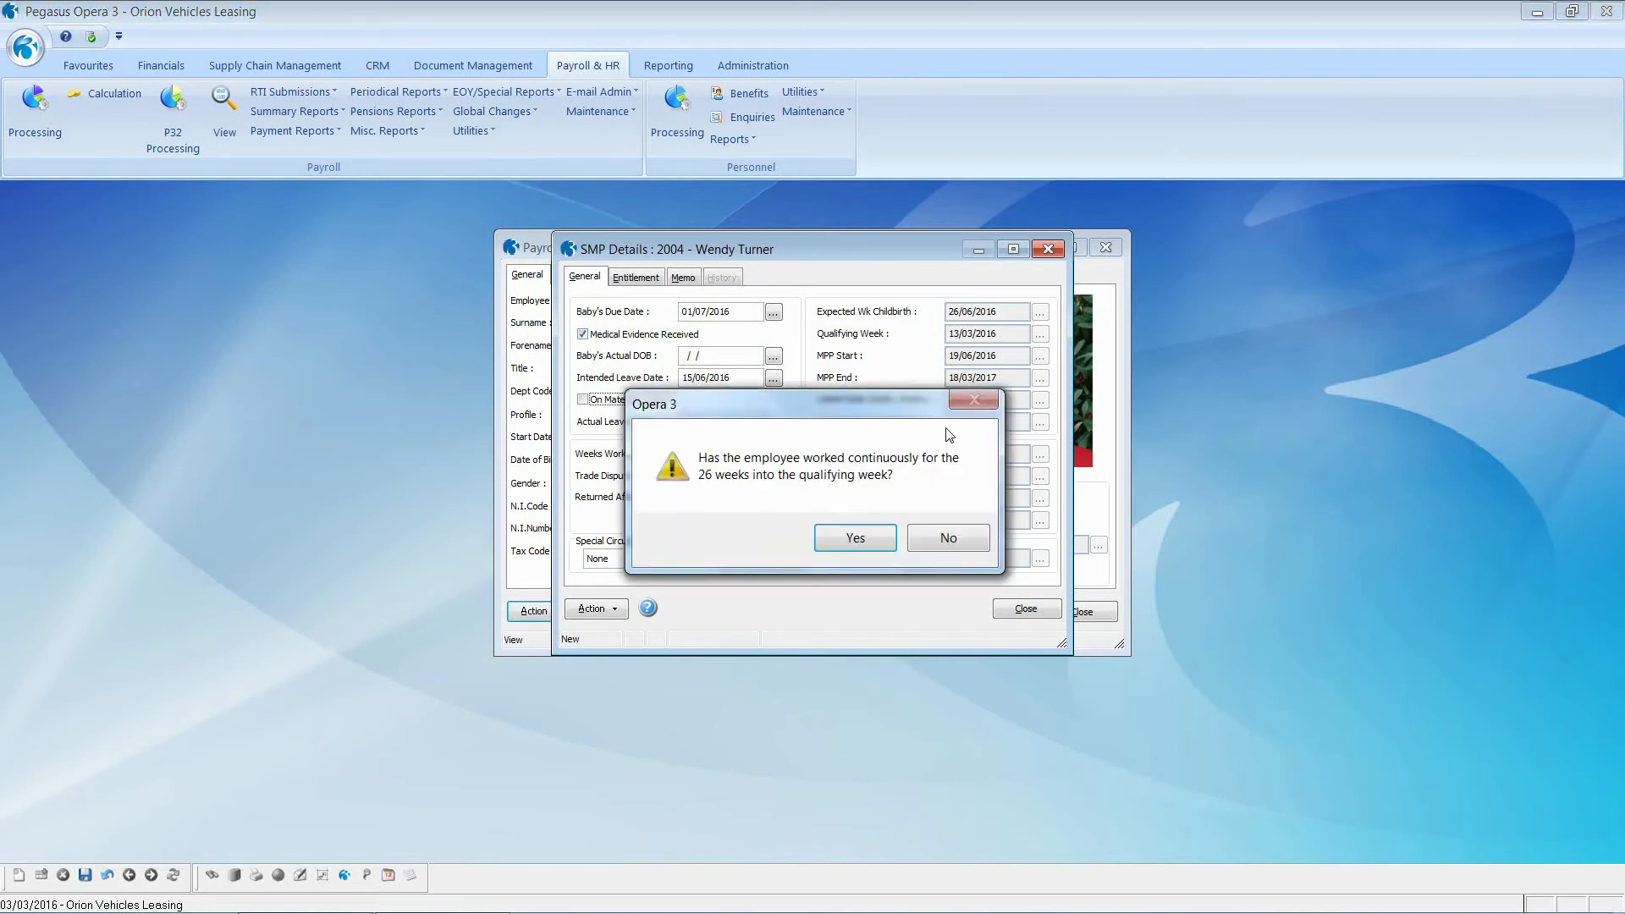
left_click(855, 538)
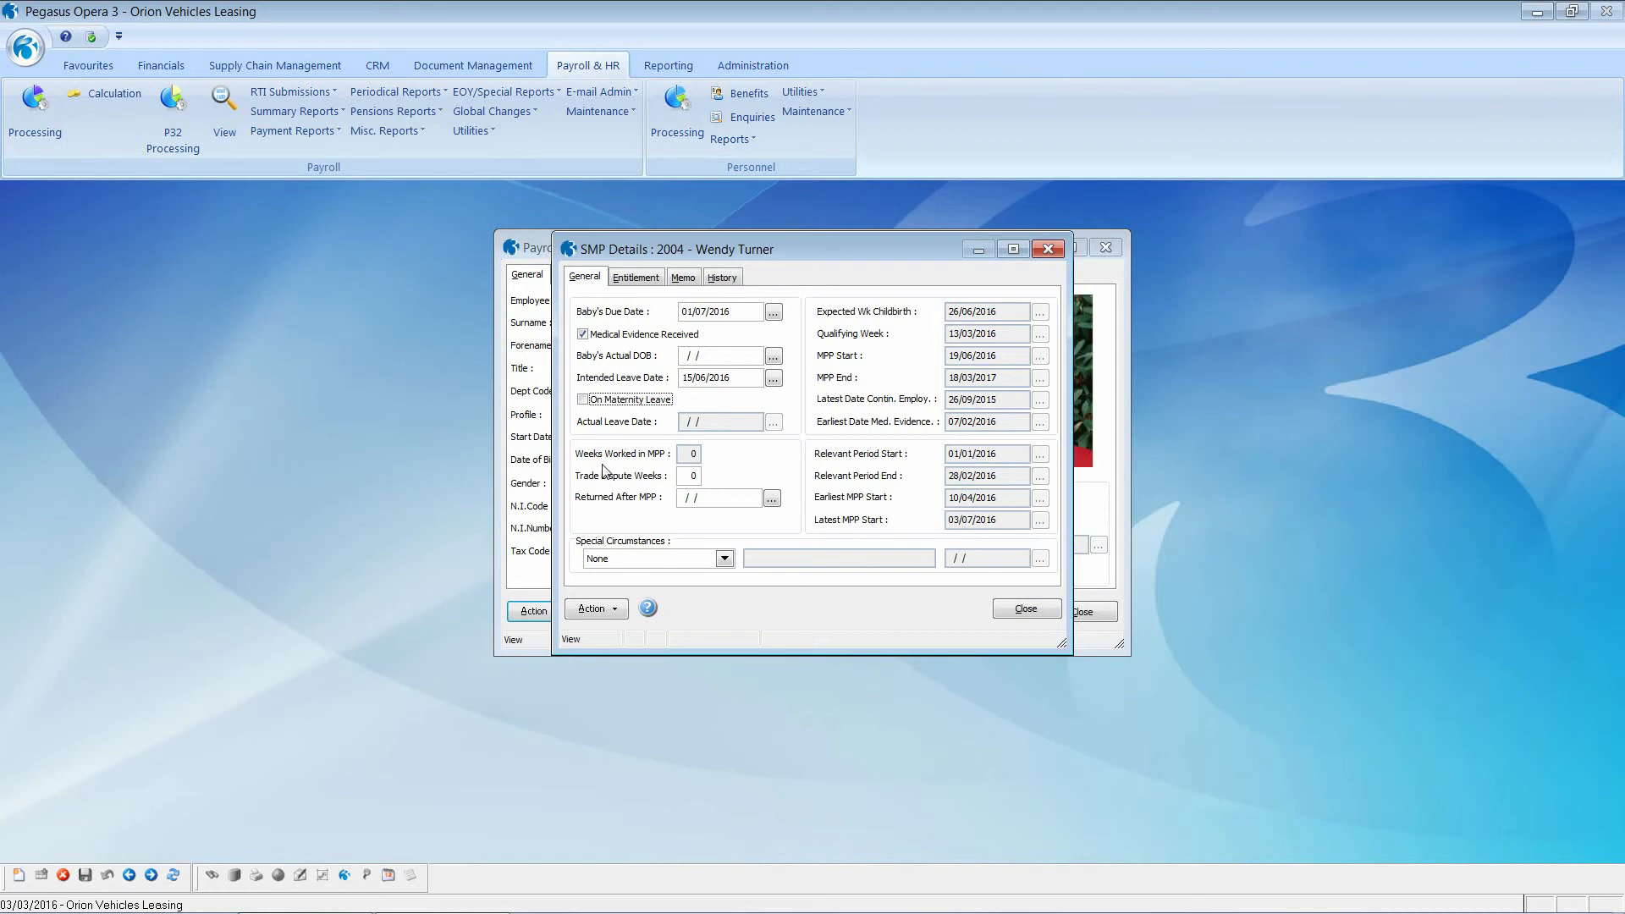
left_click(584, 402)
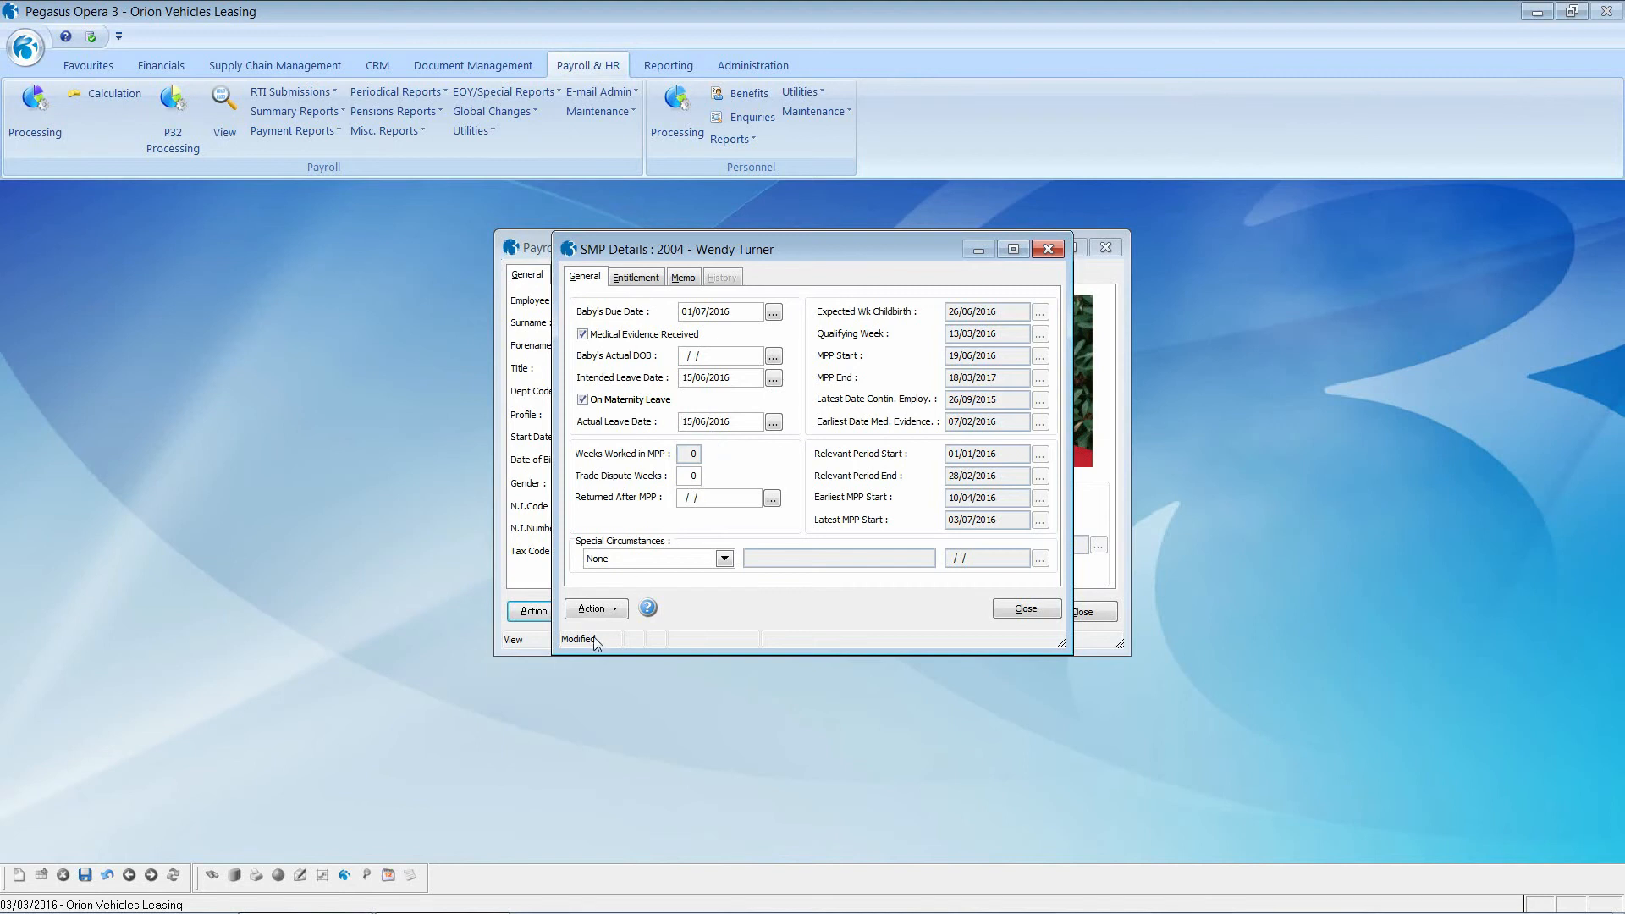
left_click(86, 875)
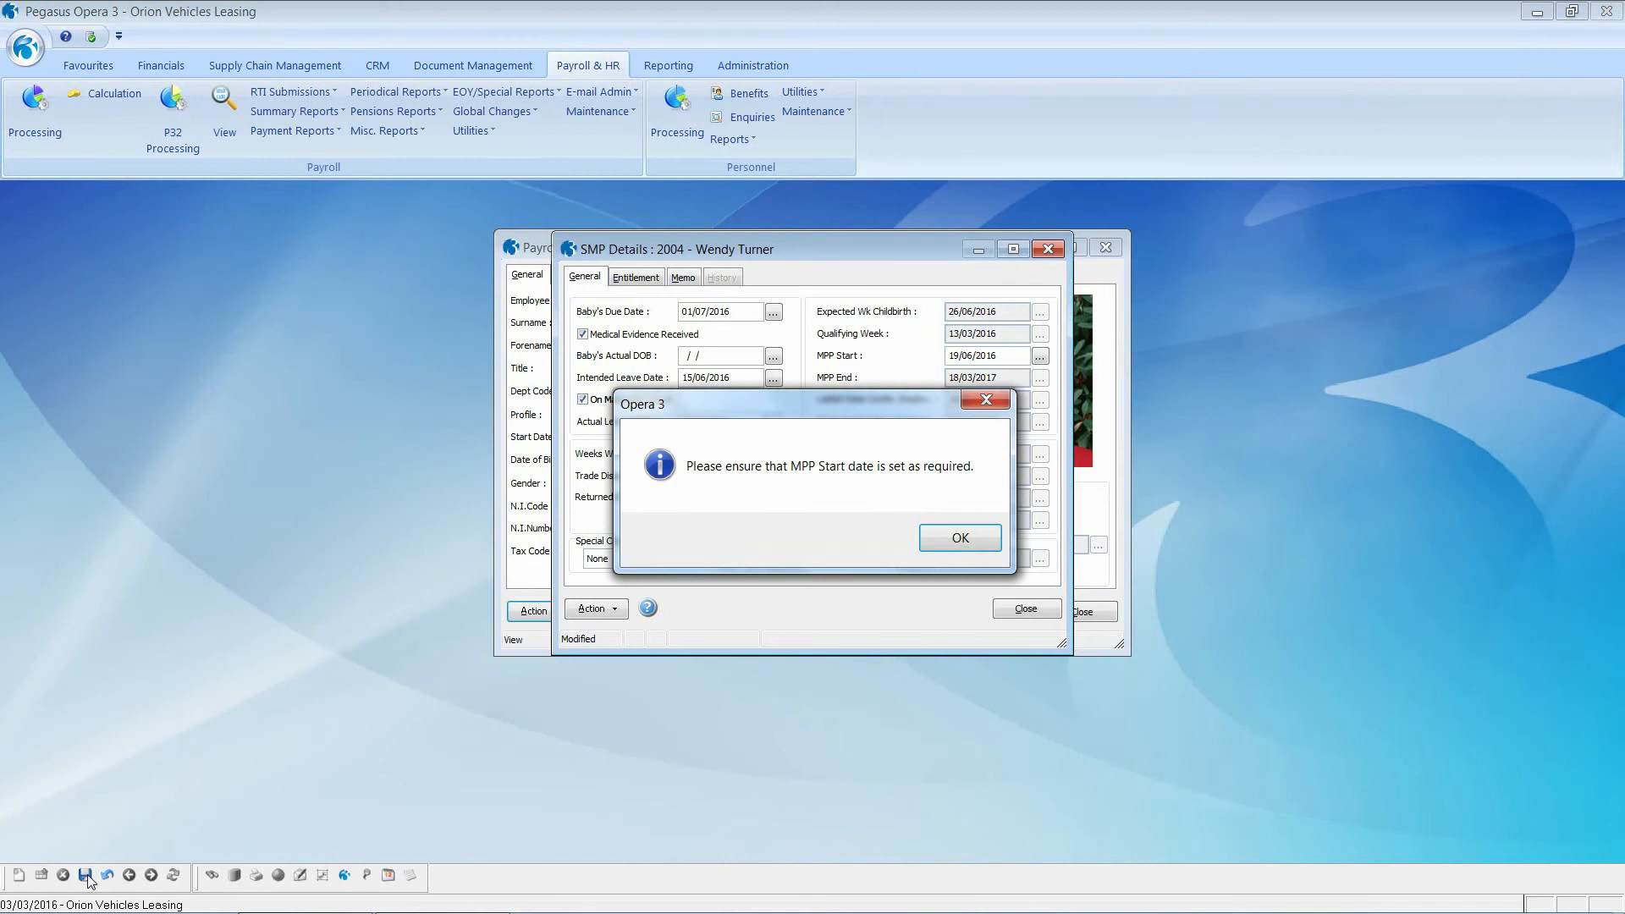
left_click(955, 533)
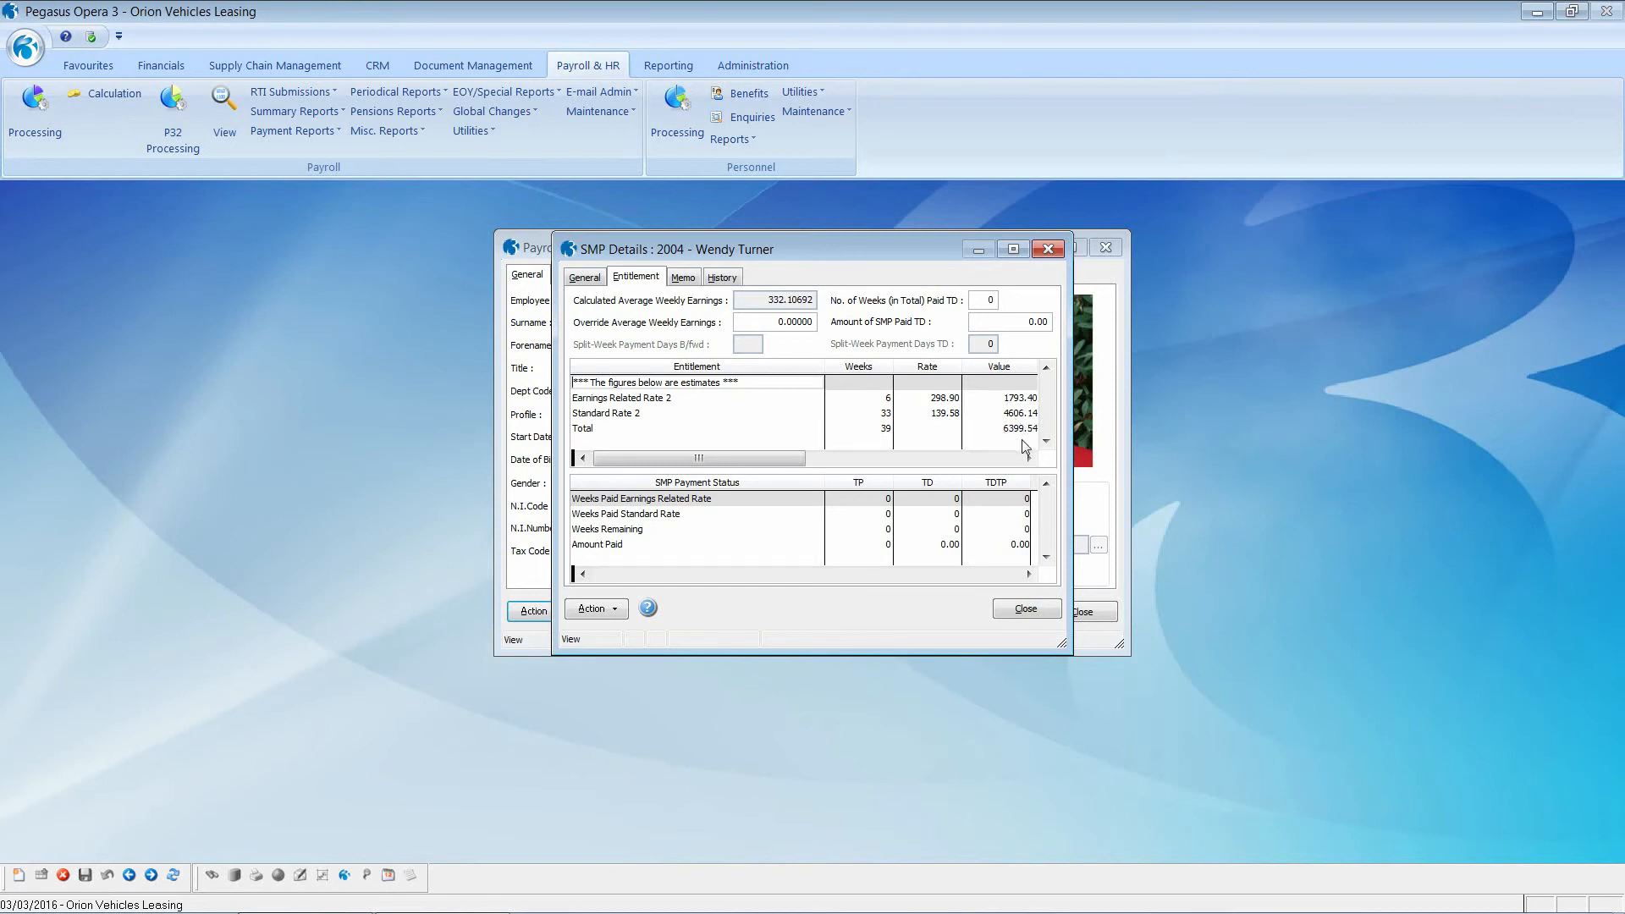
Step: Close the SMP details showing 39 weeks' entitlement totalling 6399.54
left_click(1026, 608)
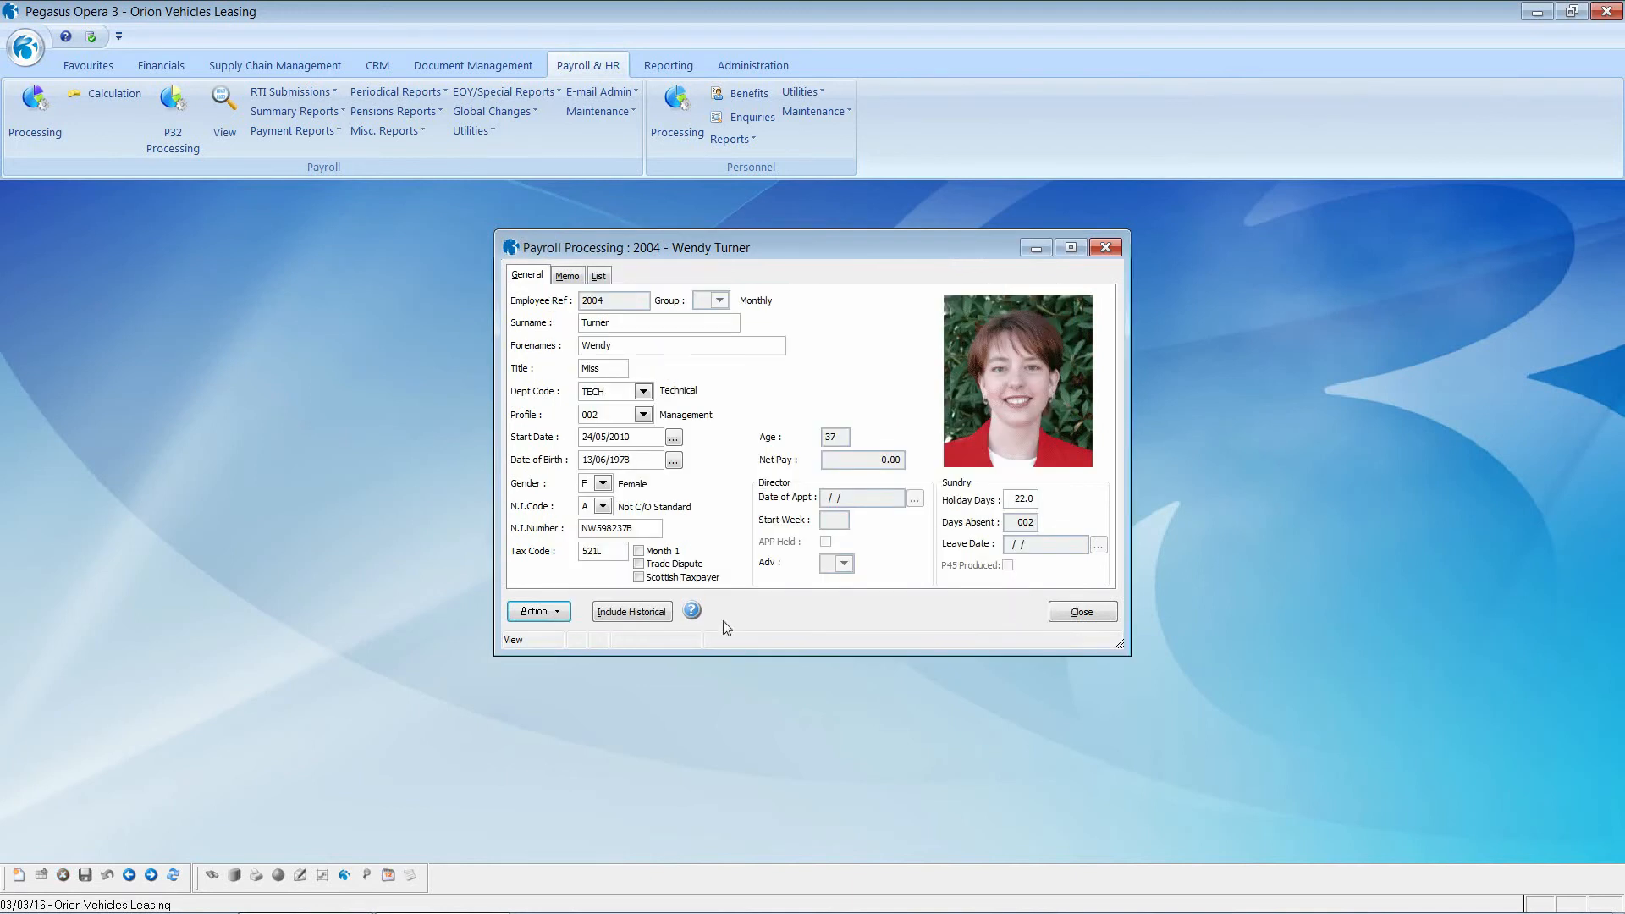
Step: Calculate this period's pay (1470.00 payments, 720.30 tax, net 628.07) and close the record
left_click(549, 615)
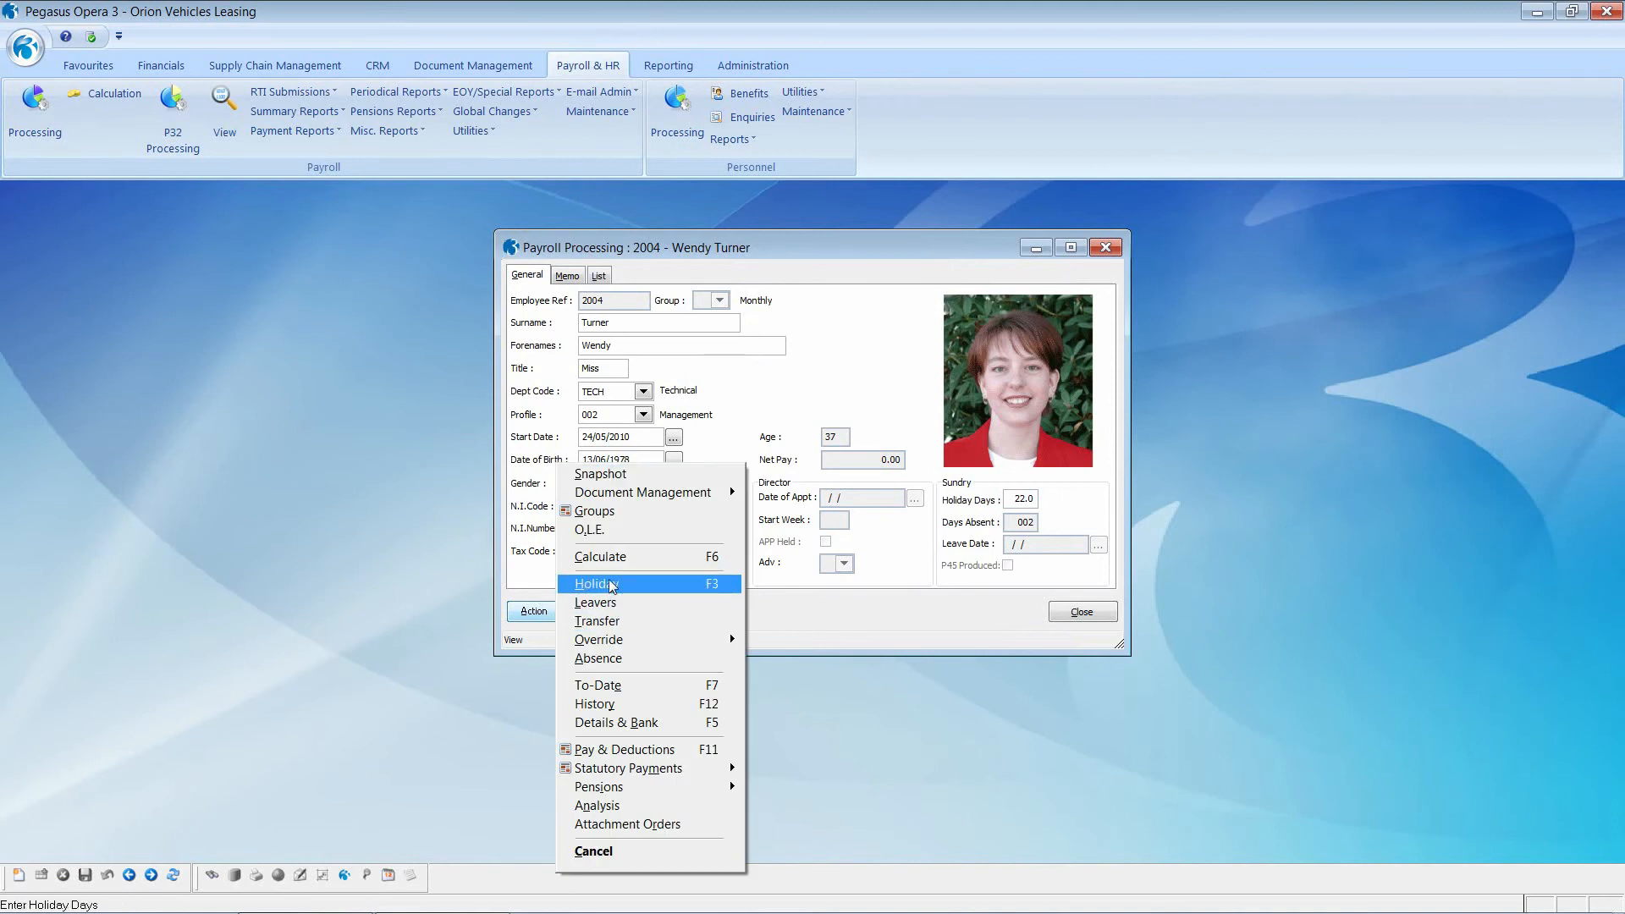
left_click(626, 557)
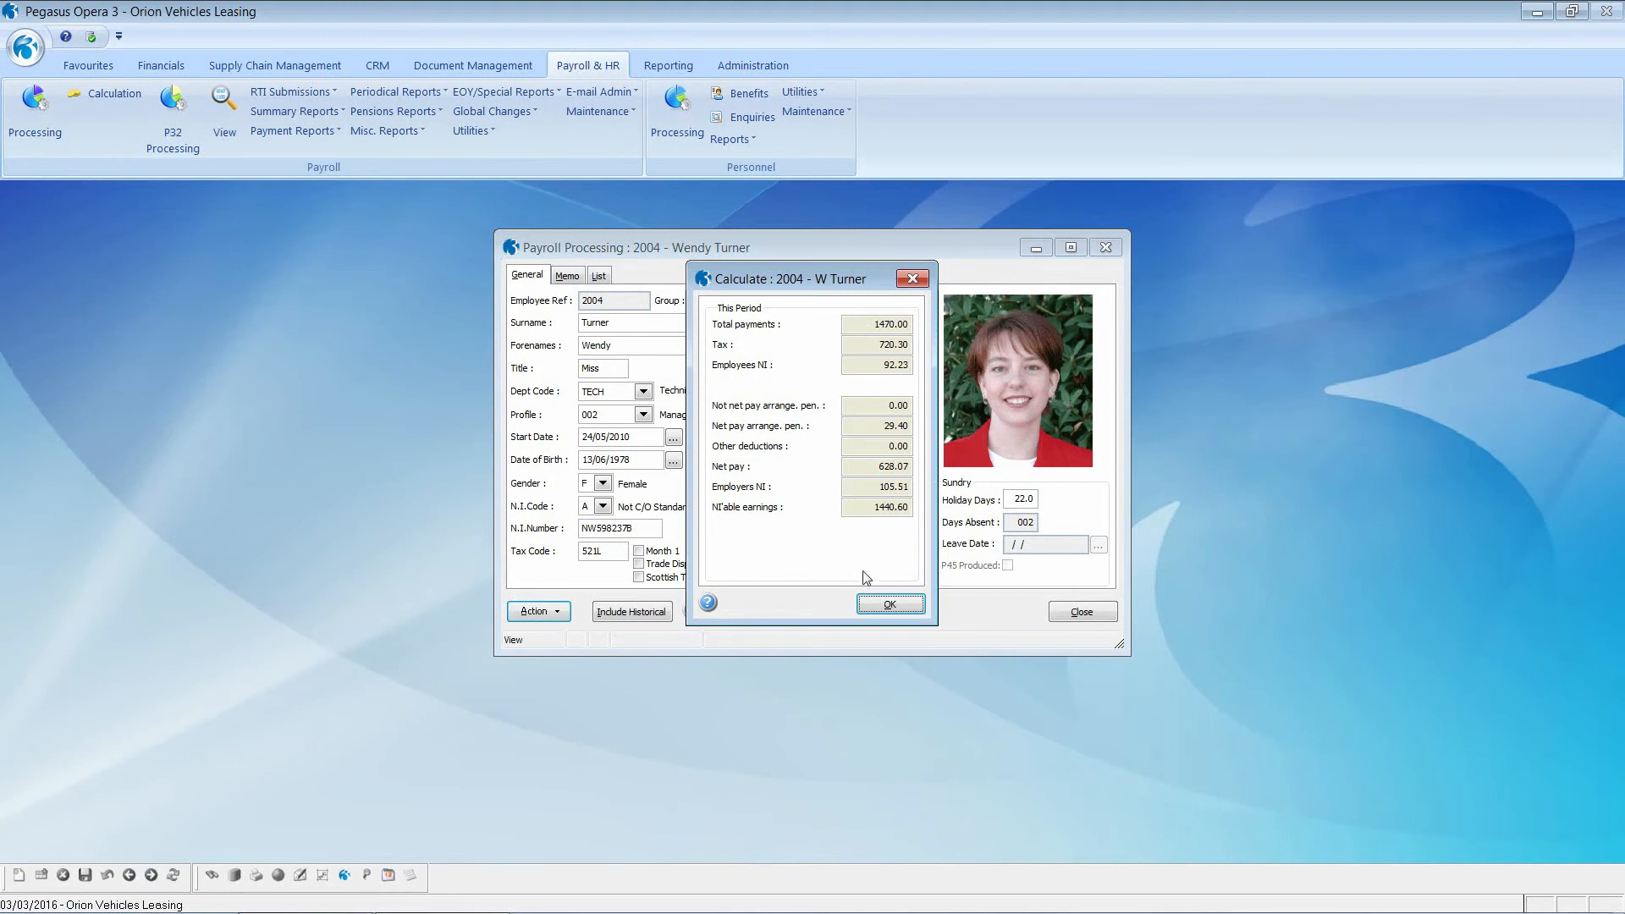
left_click(870, 603)
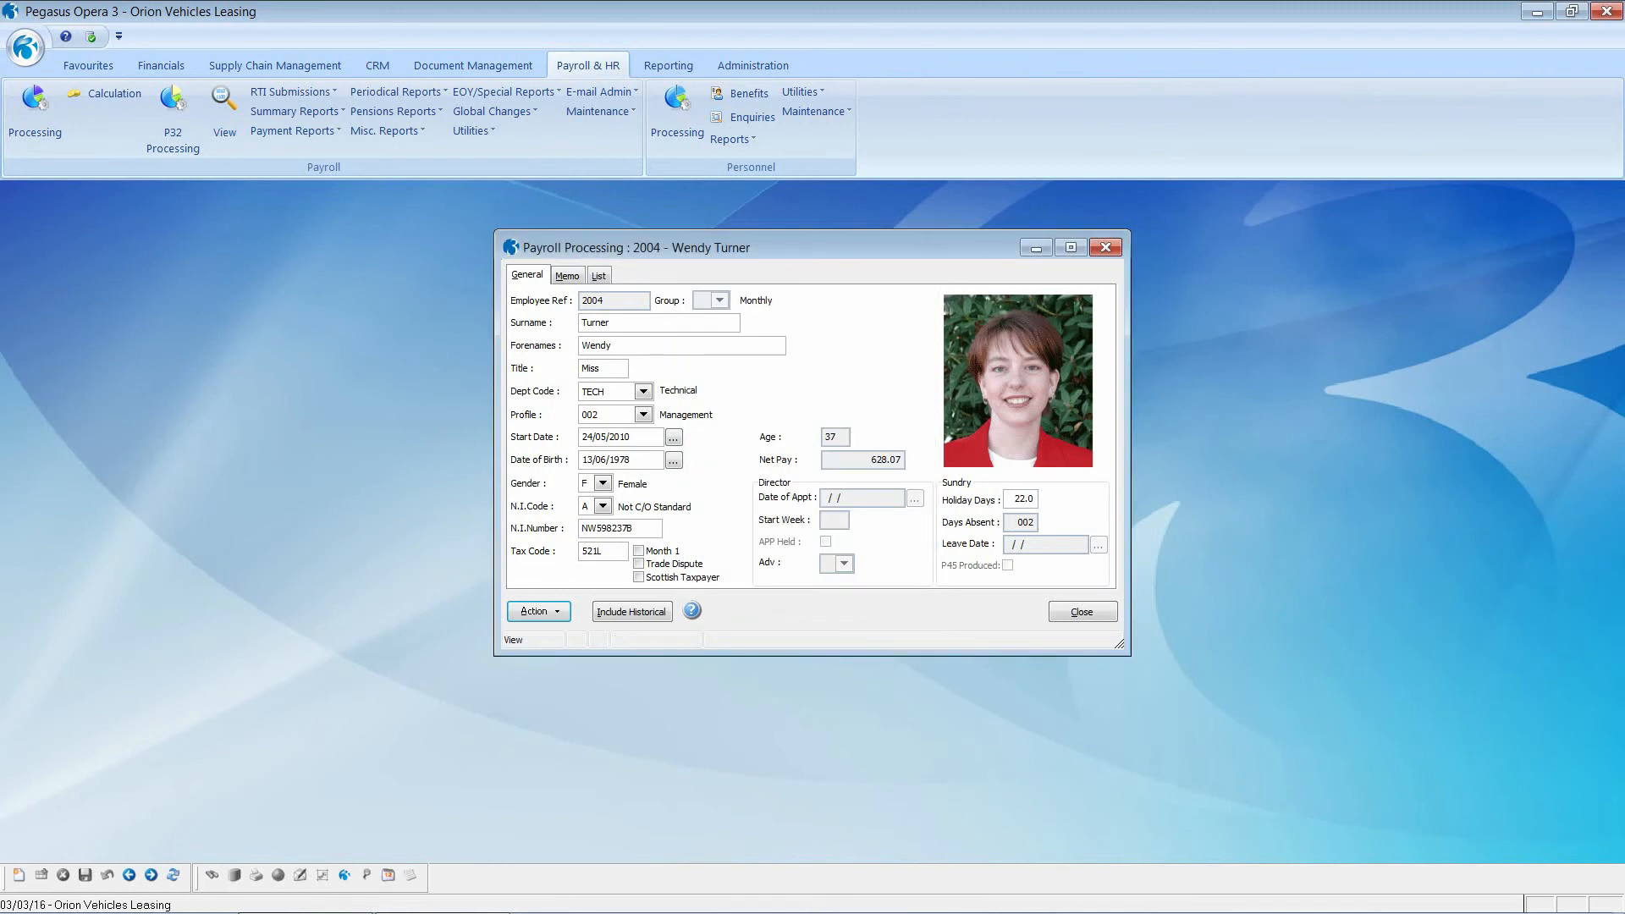
left_click(1092, 614)
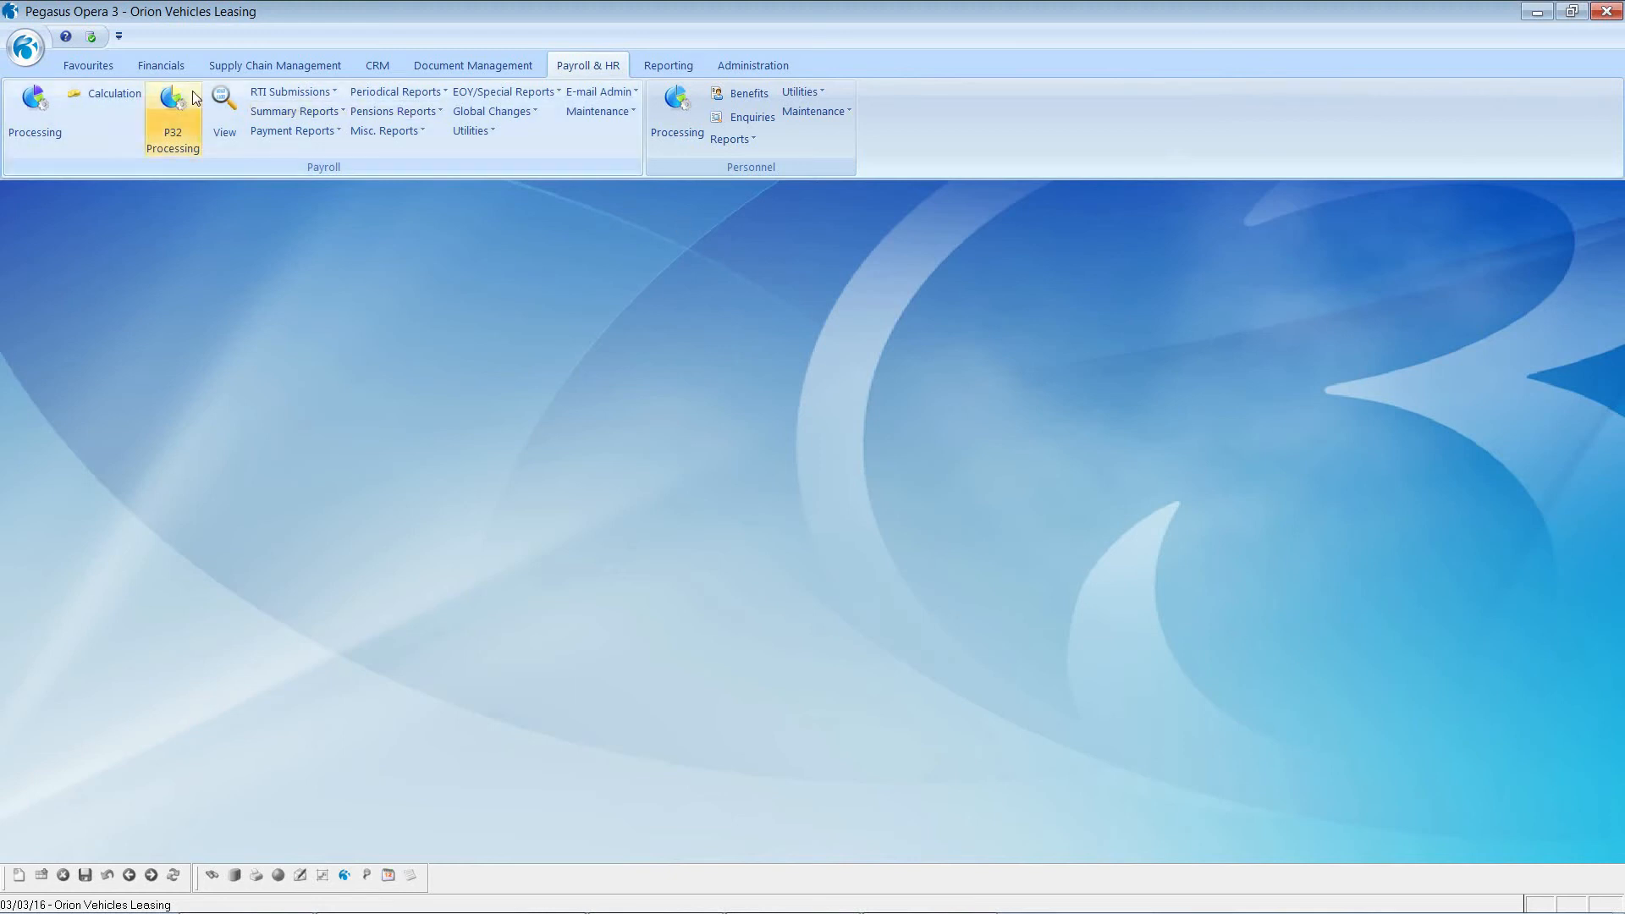
Step: Load Monthly and Weekly payroll history from 01/01/2015 to 31/12/2015
left_click(223, 99)
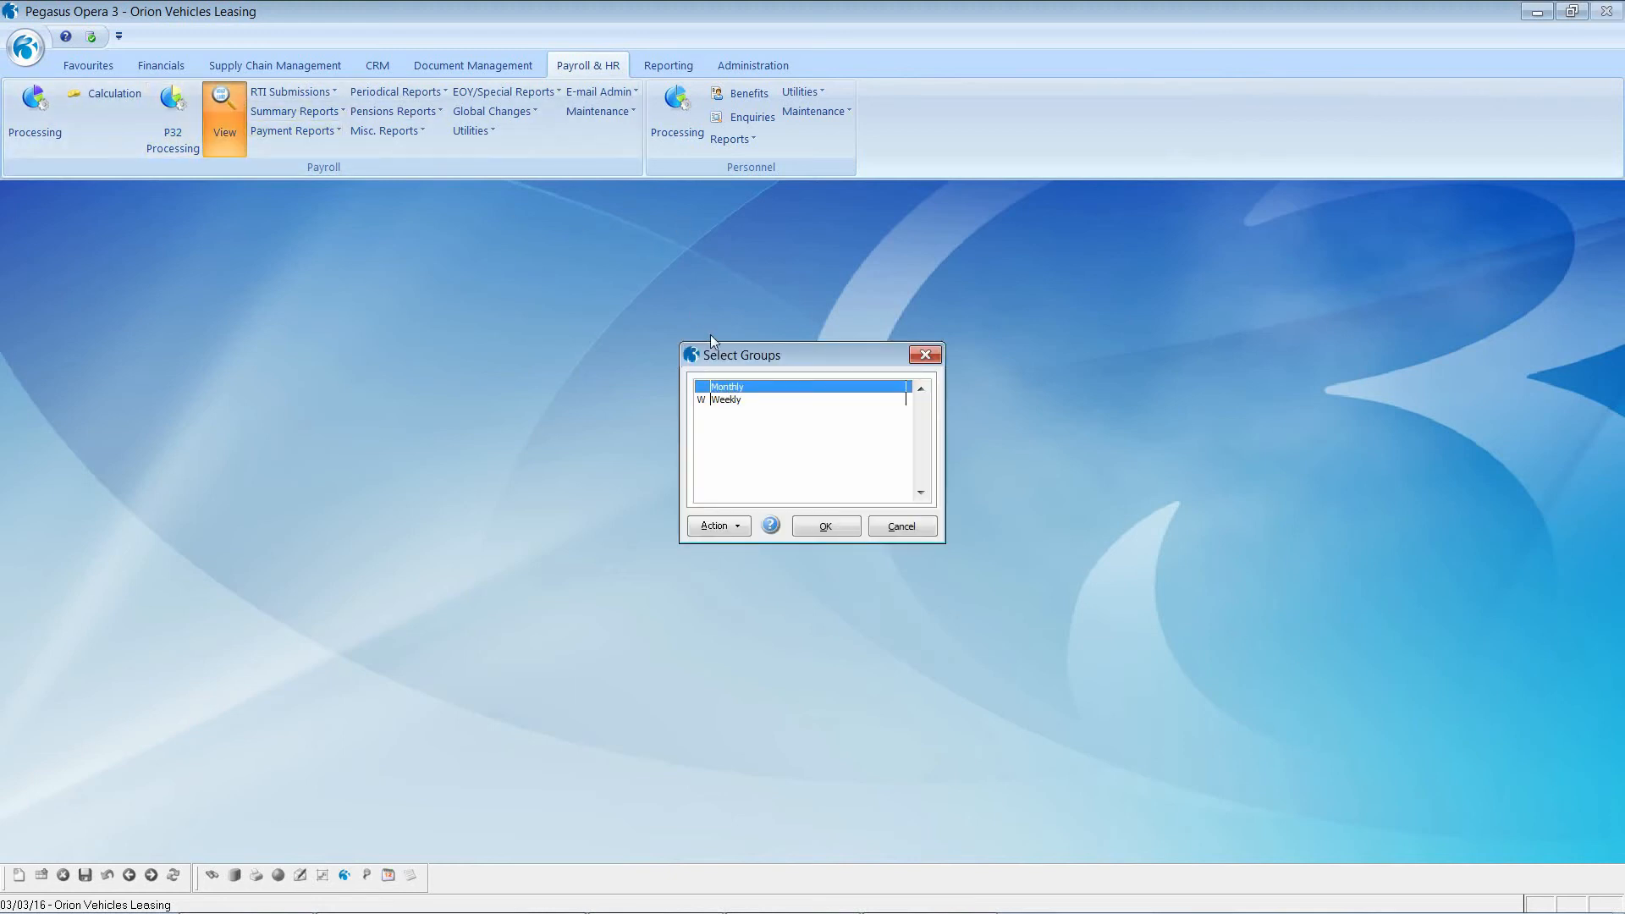
left_click(728, 401)
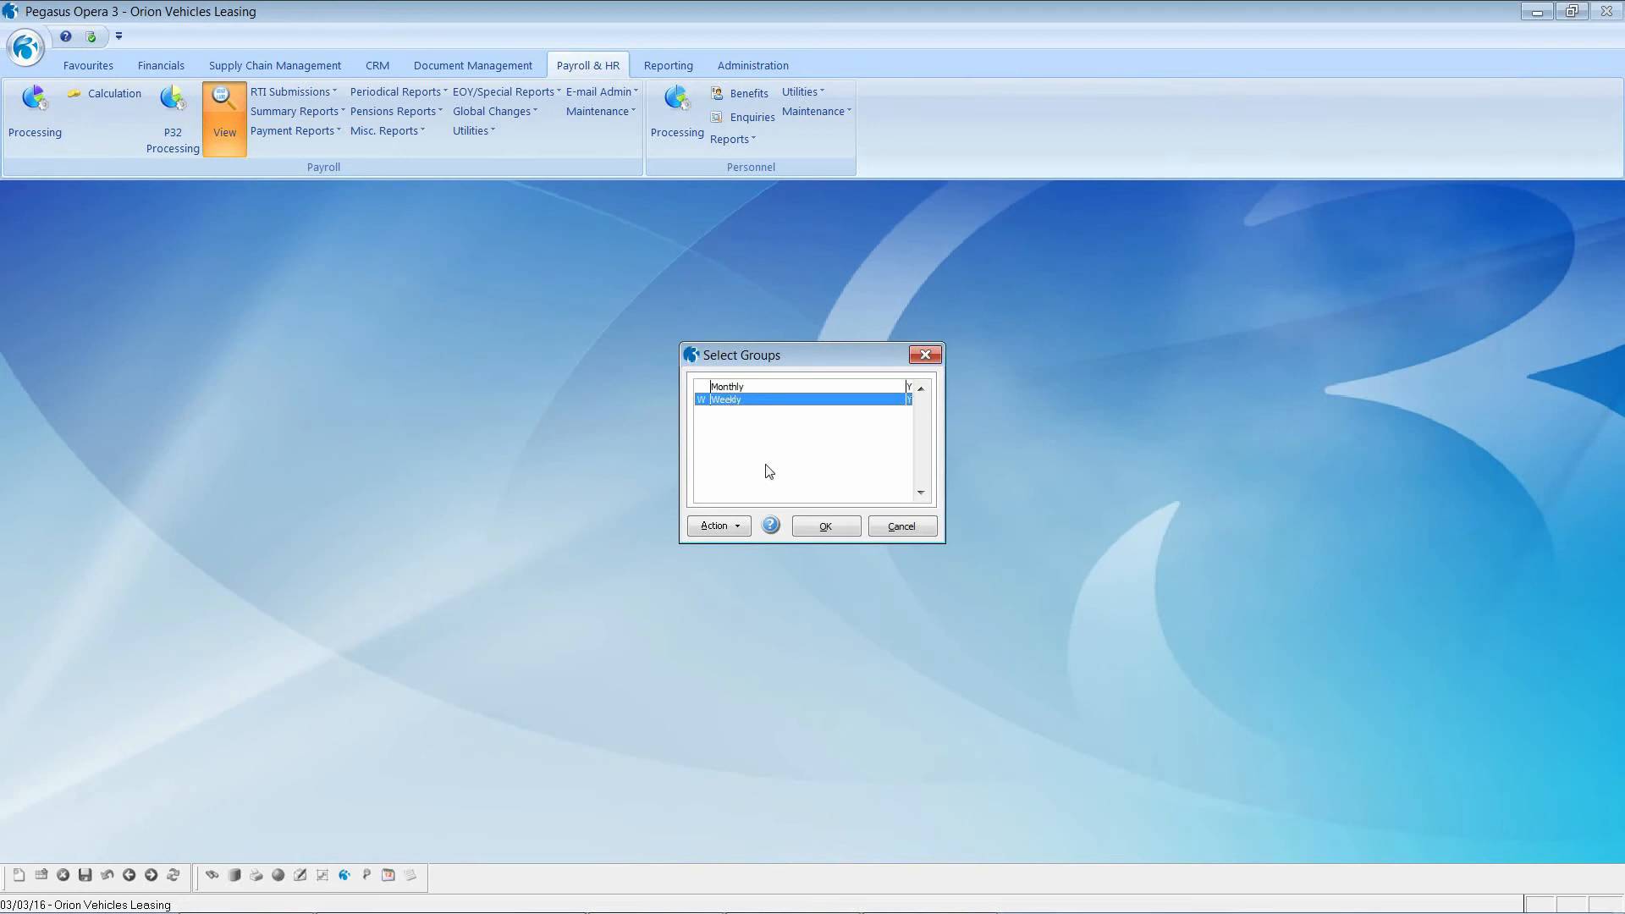
left_click(825, 527)
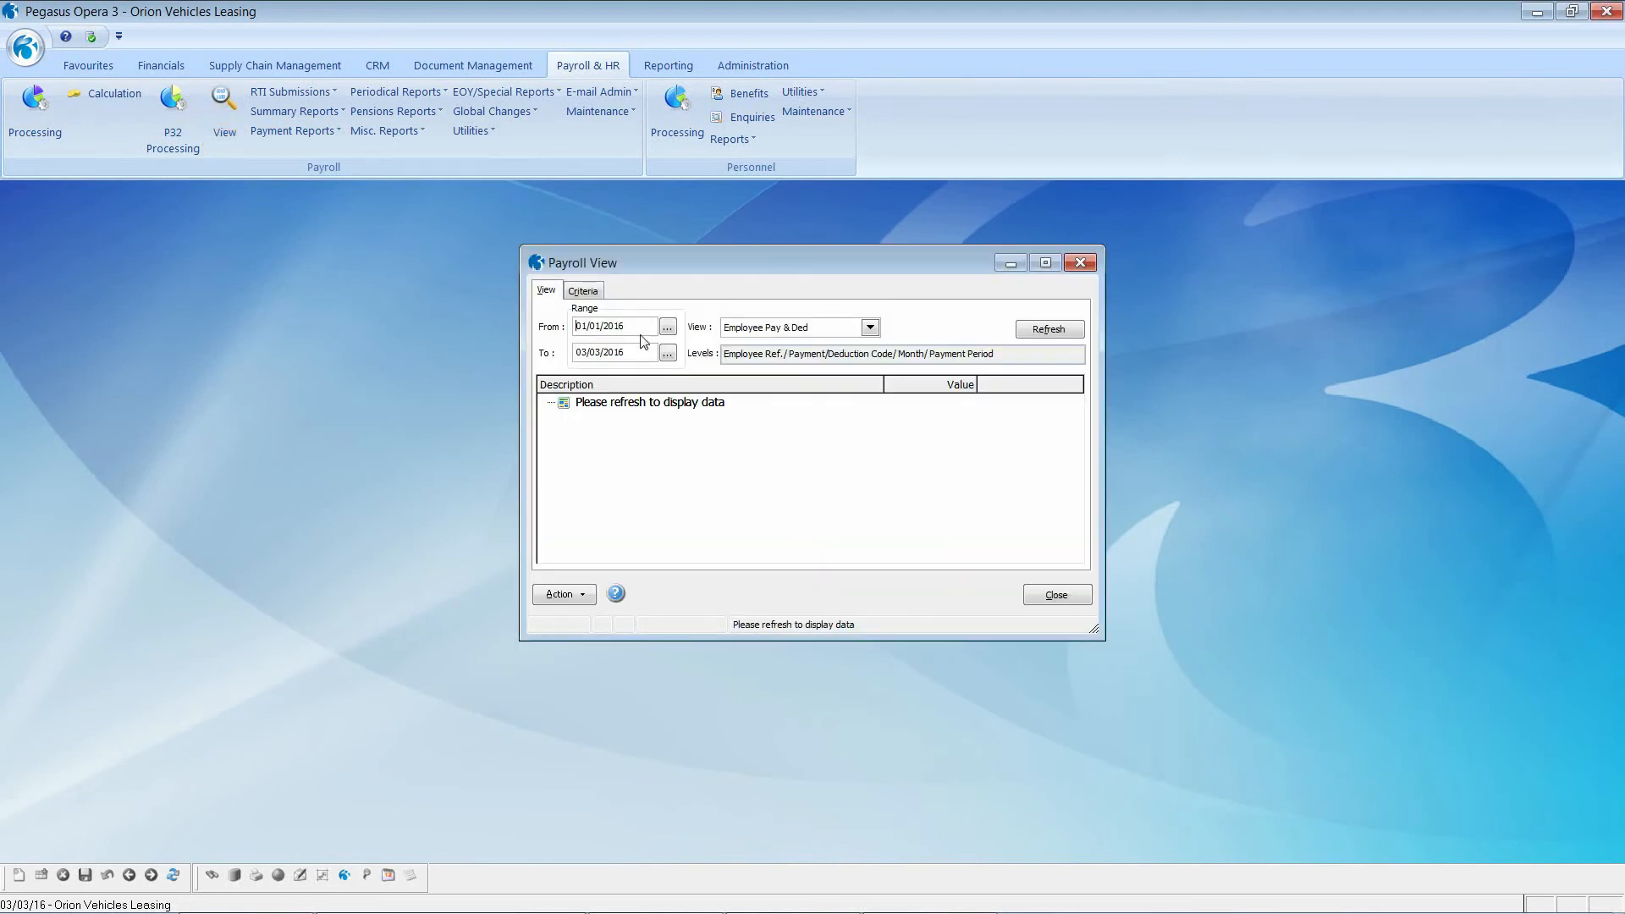
left_click_drag(640, 327, 543, 320)
type("01/01/20153112201")
left_click(1030, 335)
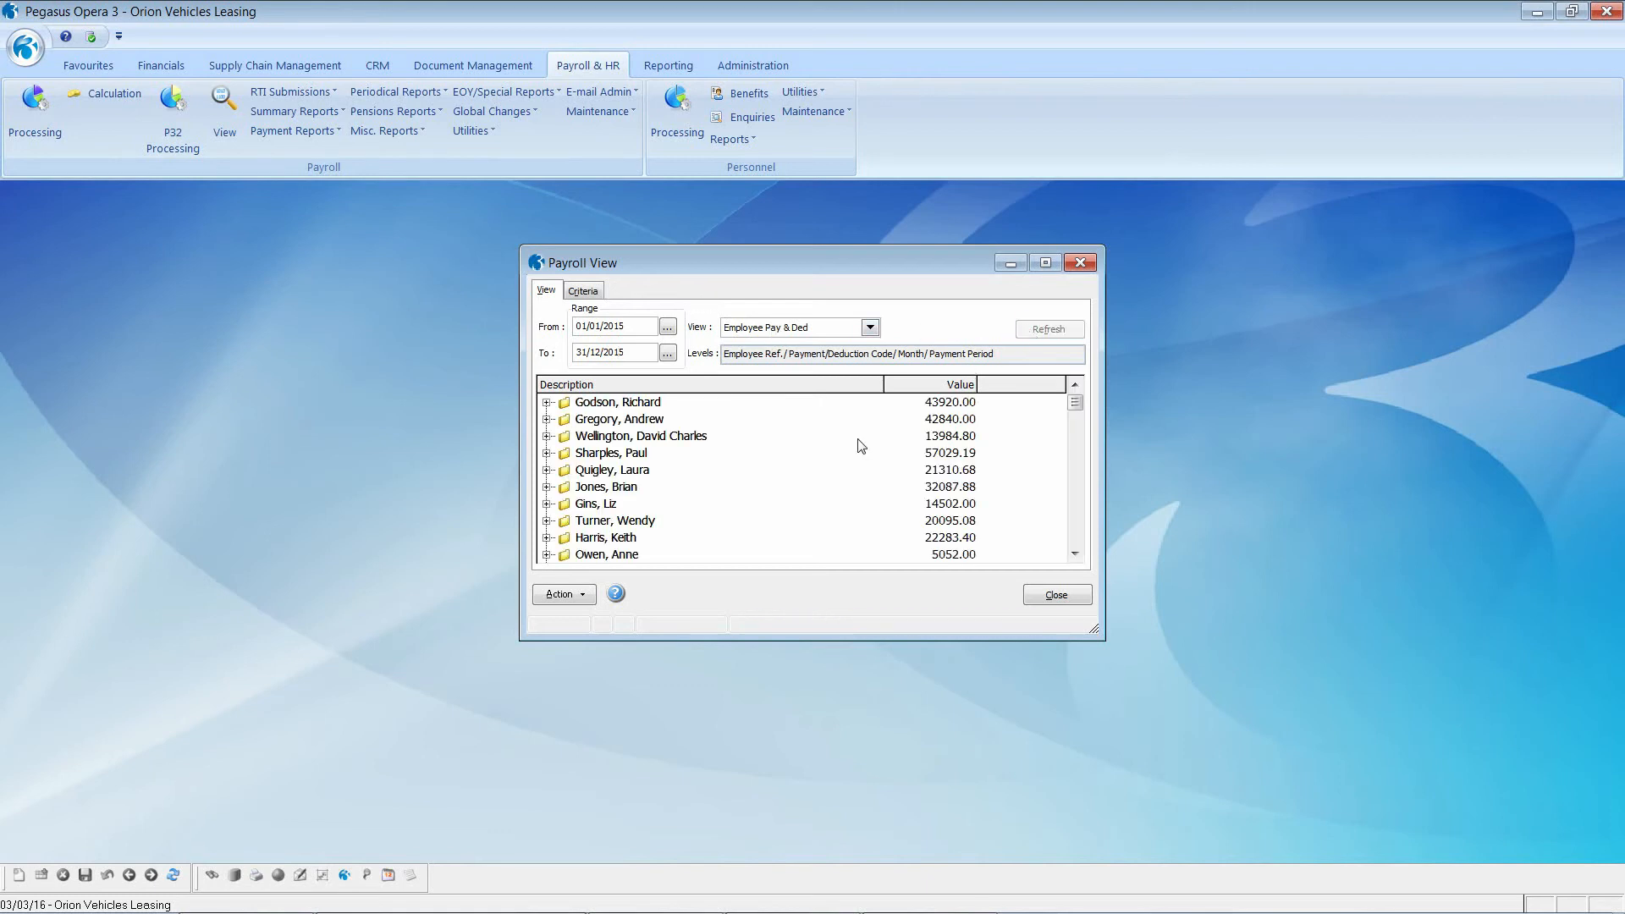
Step: Expand the first employee's Basic pay into monthly amounts and copy the analysed data
left_click(585, 506)
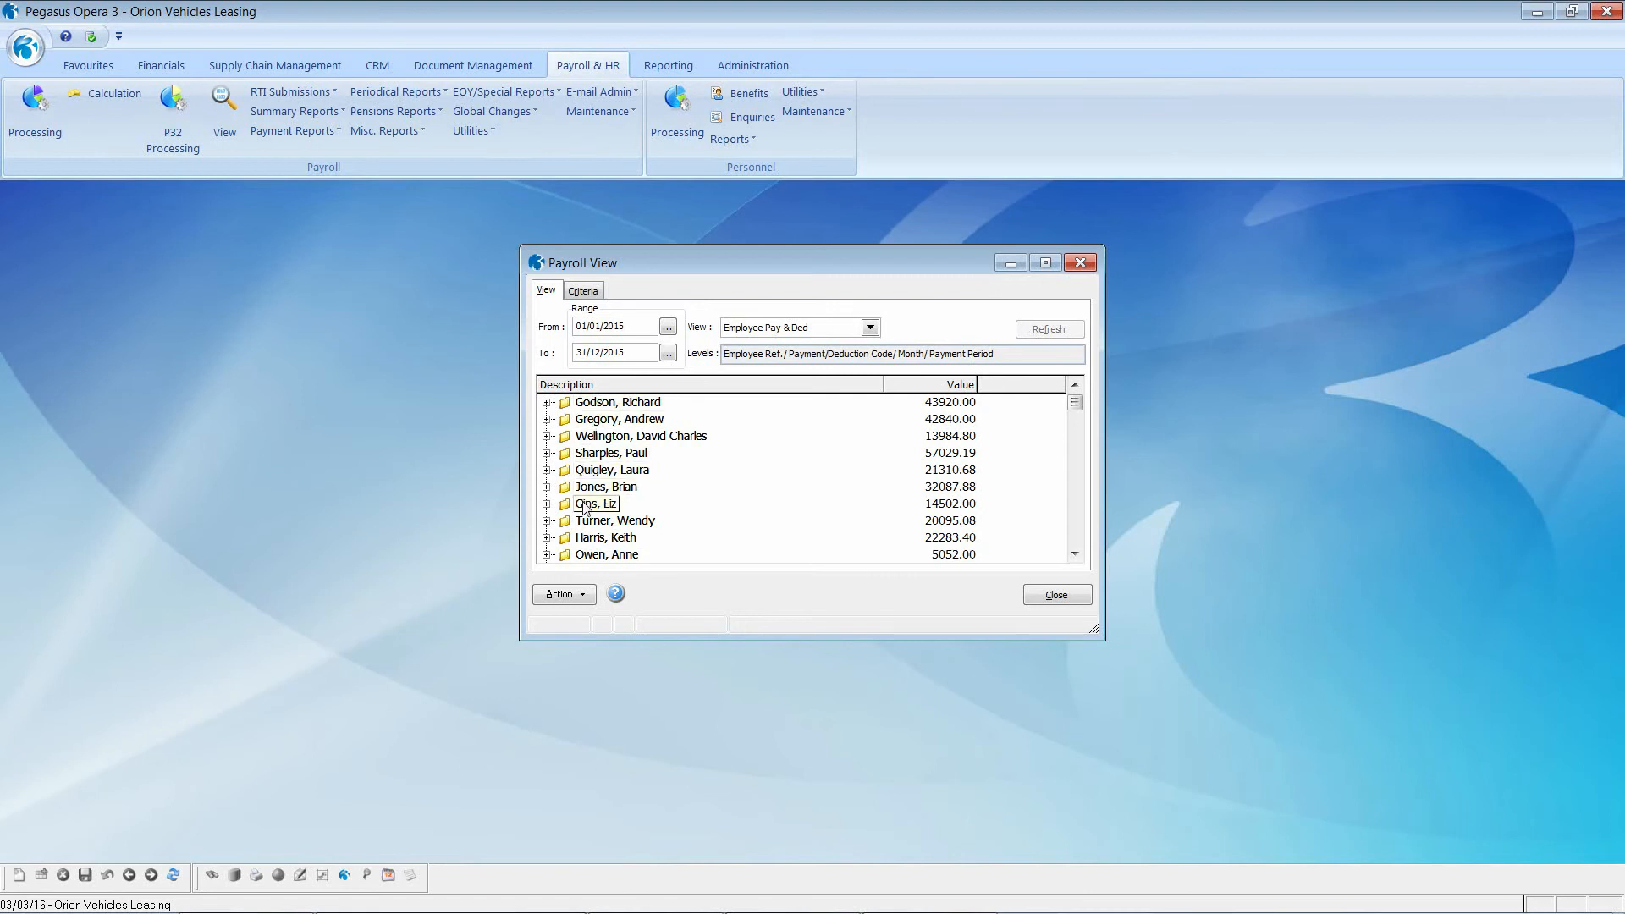
left_click(546, 404)
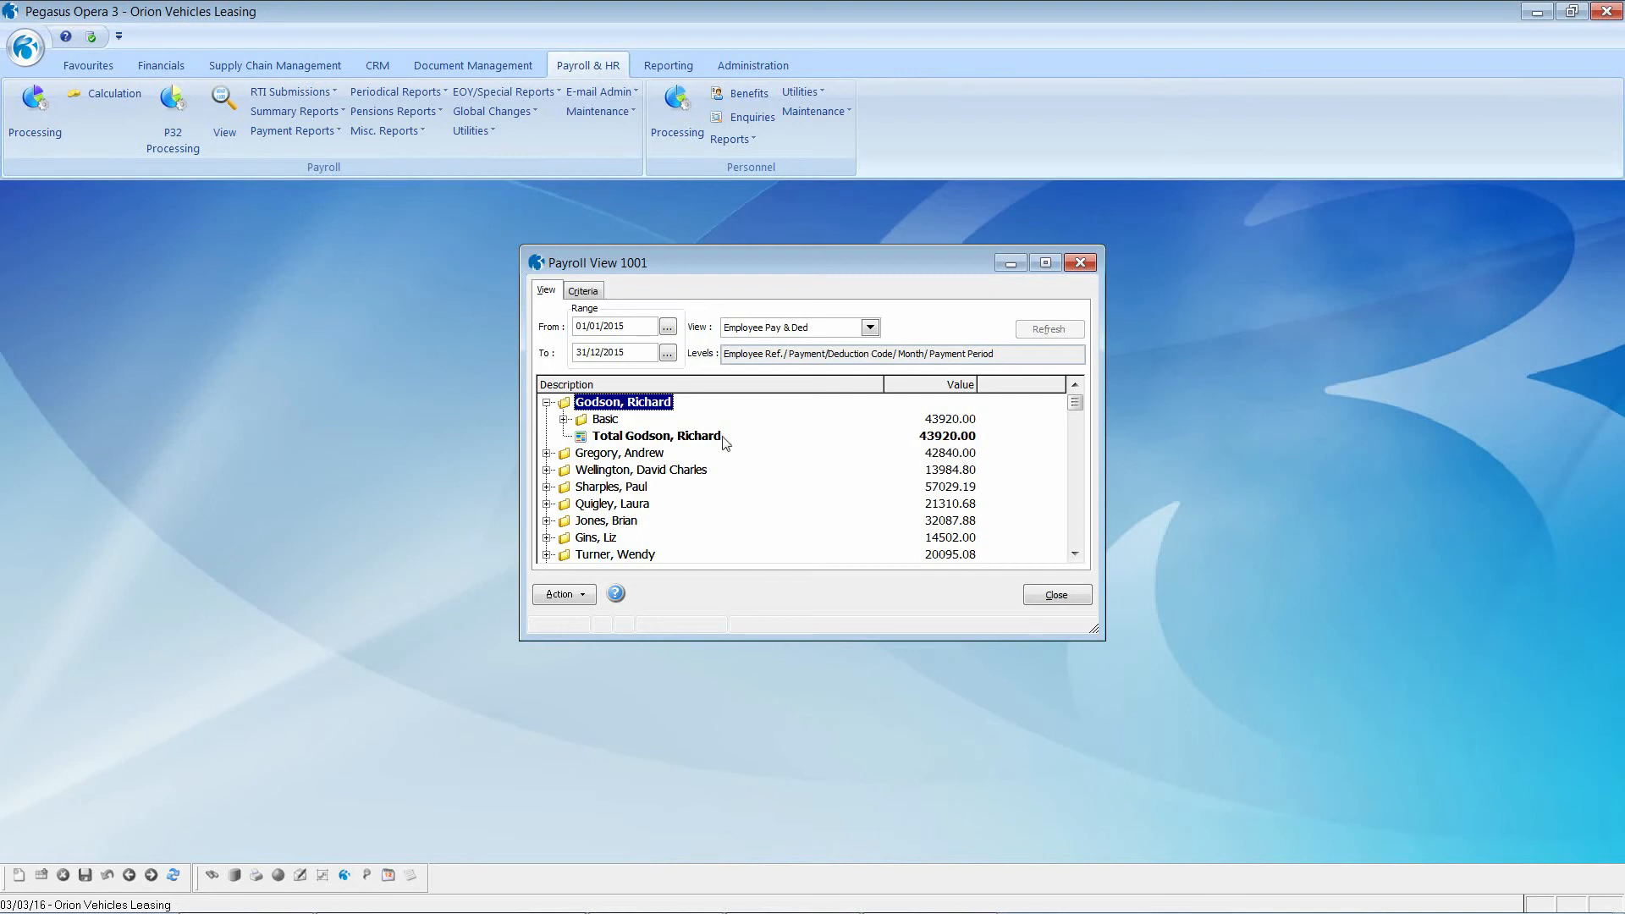
left_click(564, 420)
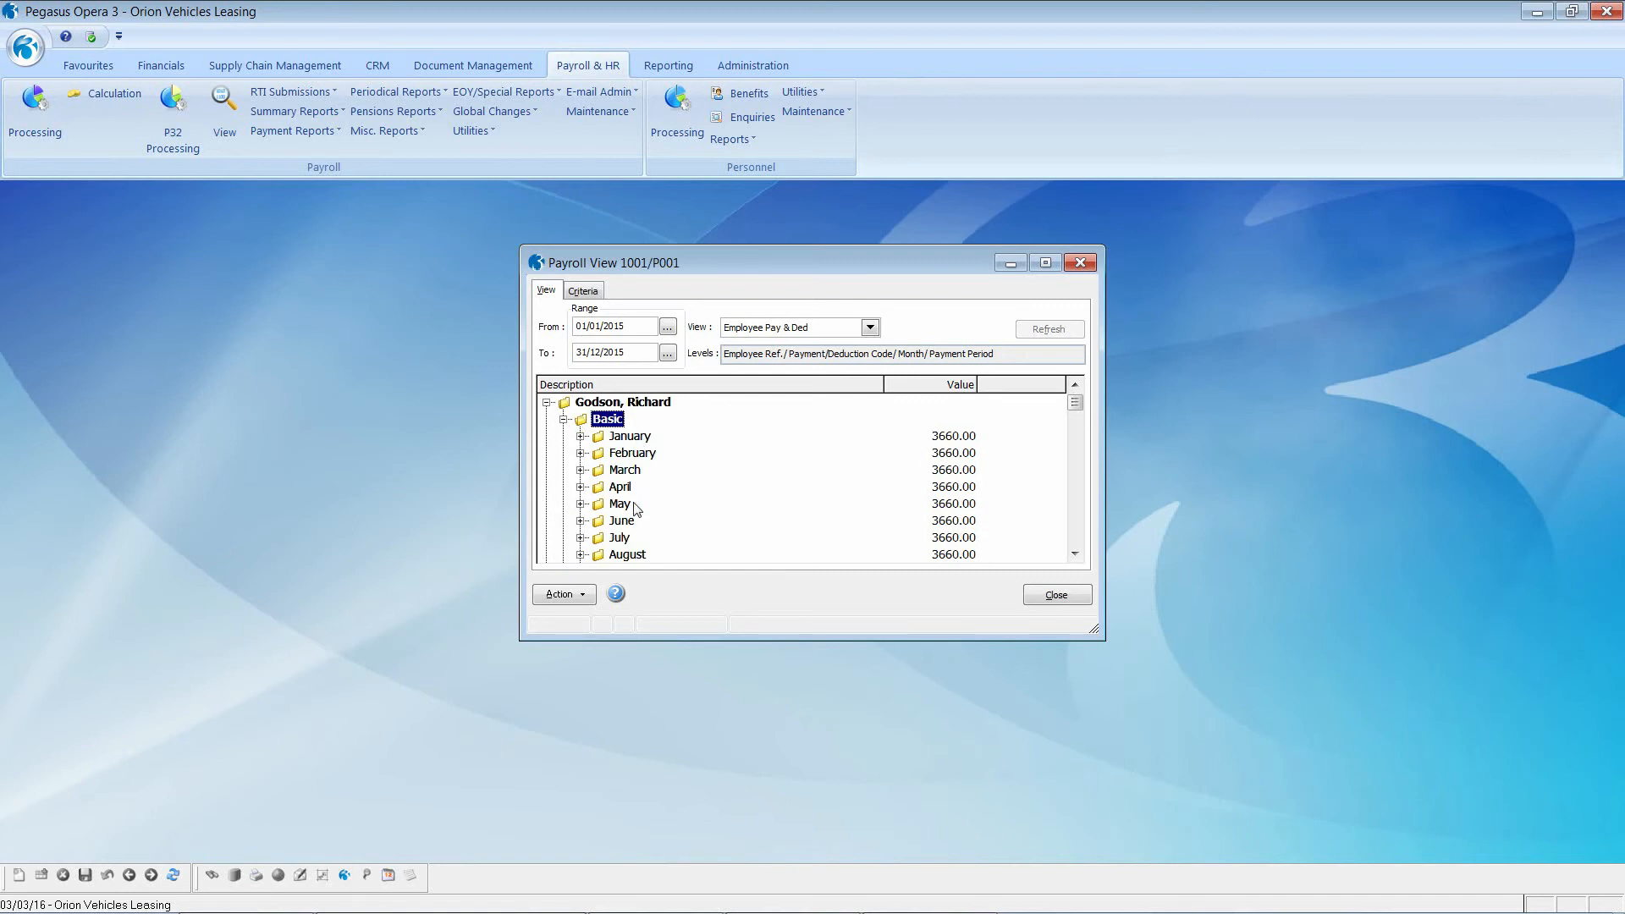
scroll(637, 508, "down", 1)
scroll(636, 507, "down", 5)
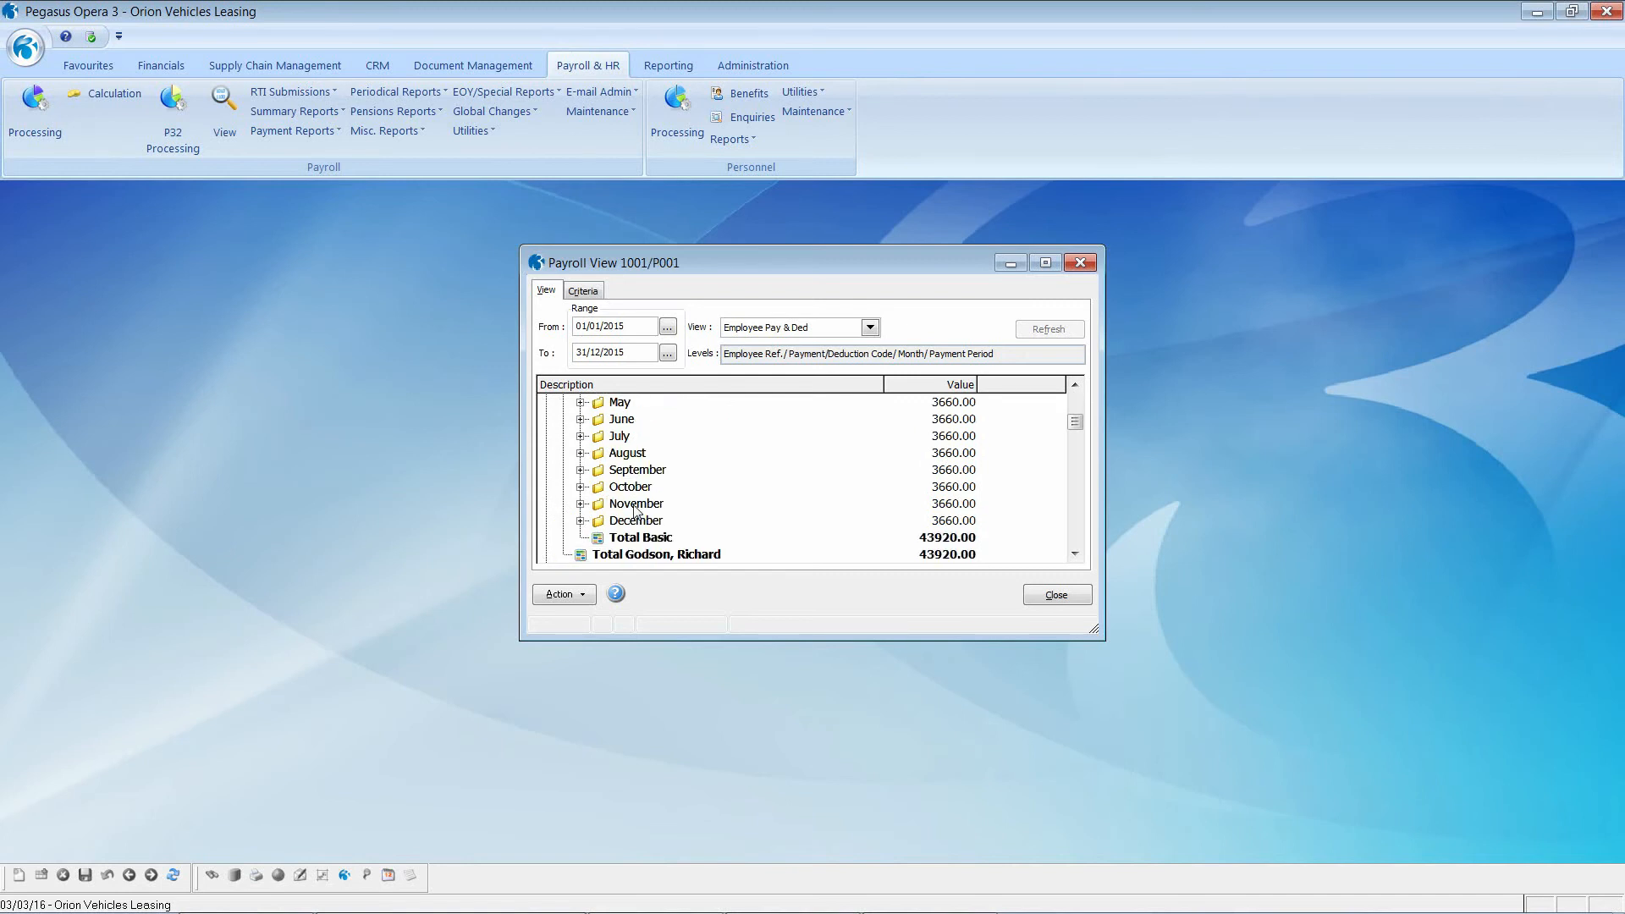
double_click(633, 506)
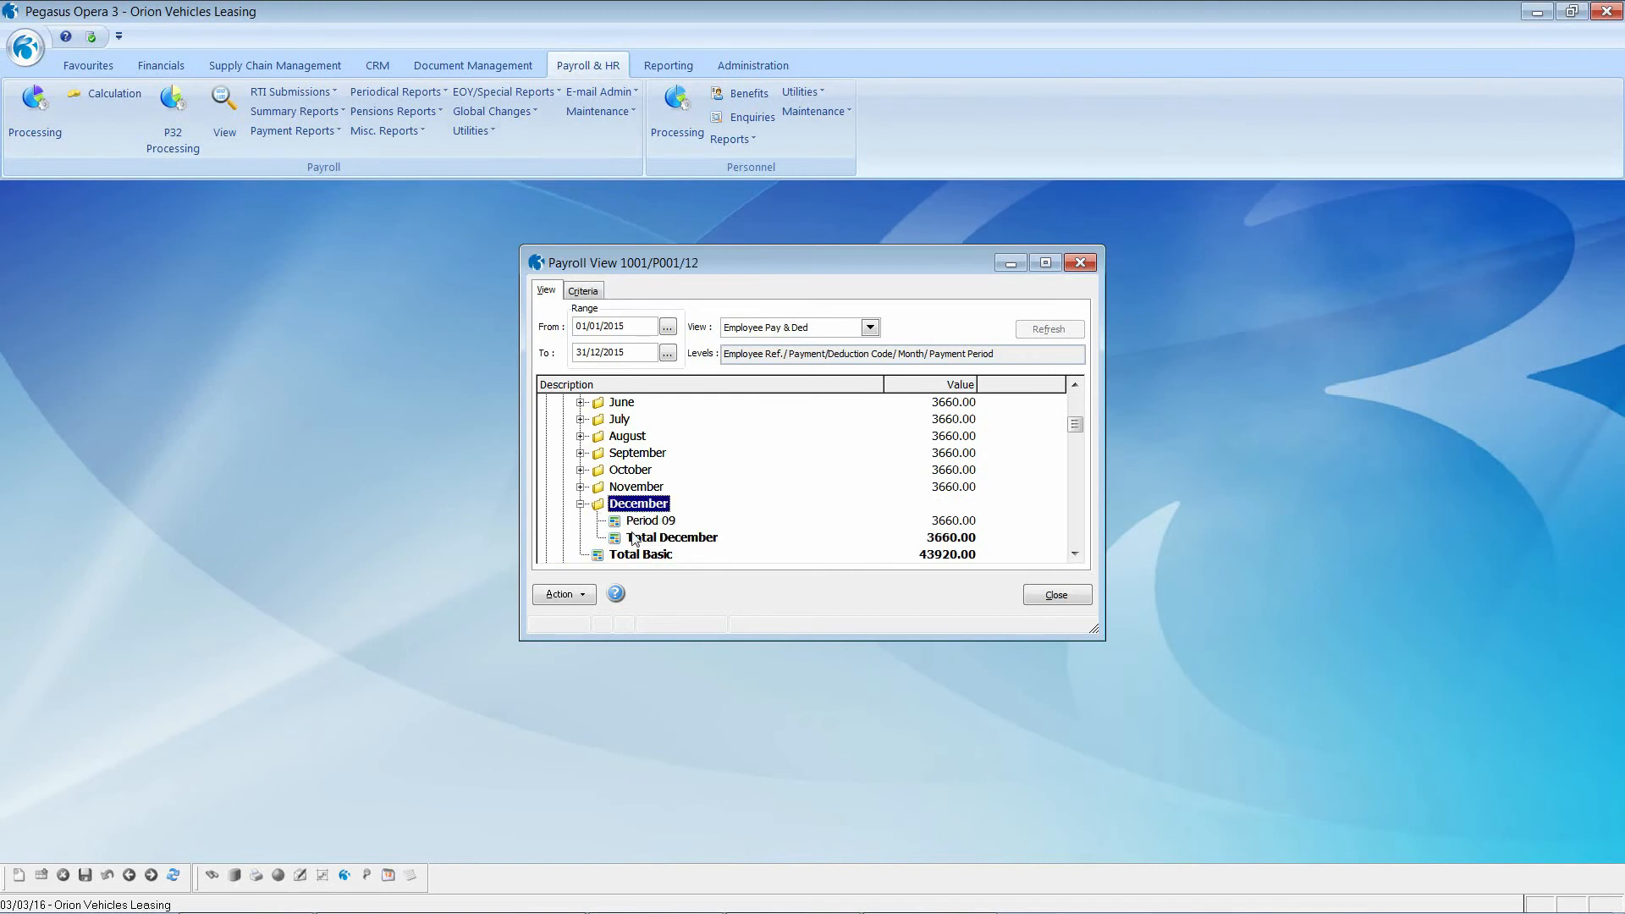
left_click(581, 505)
left_click_drag(1075, 425, 1075, 401)
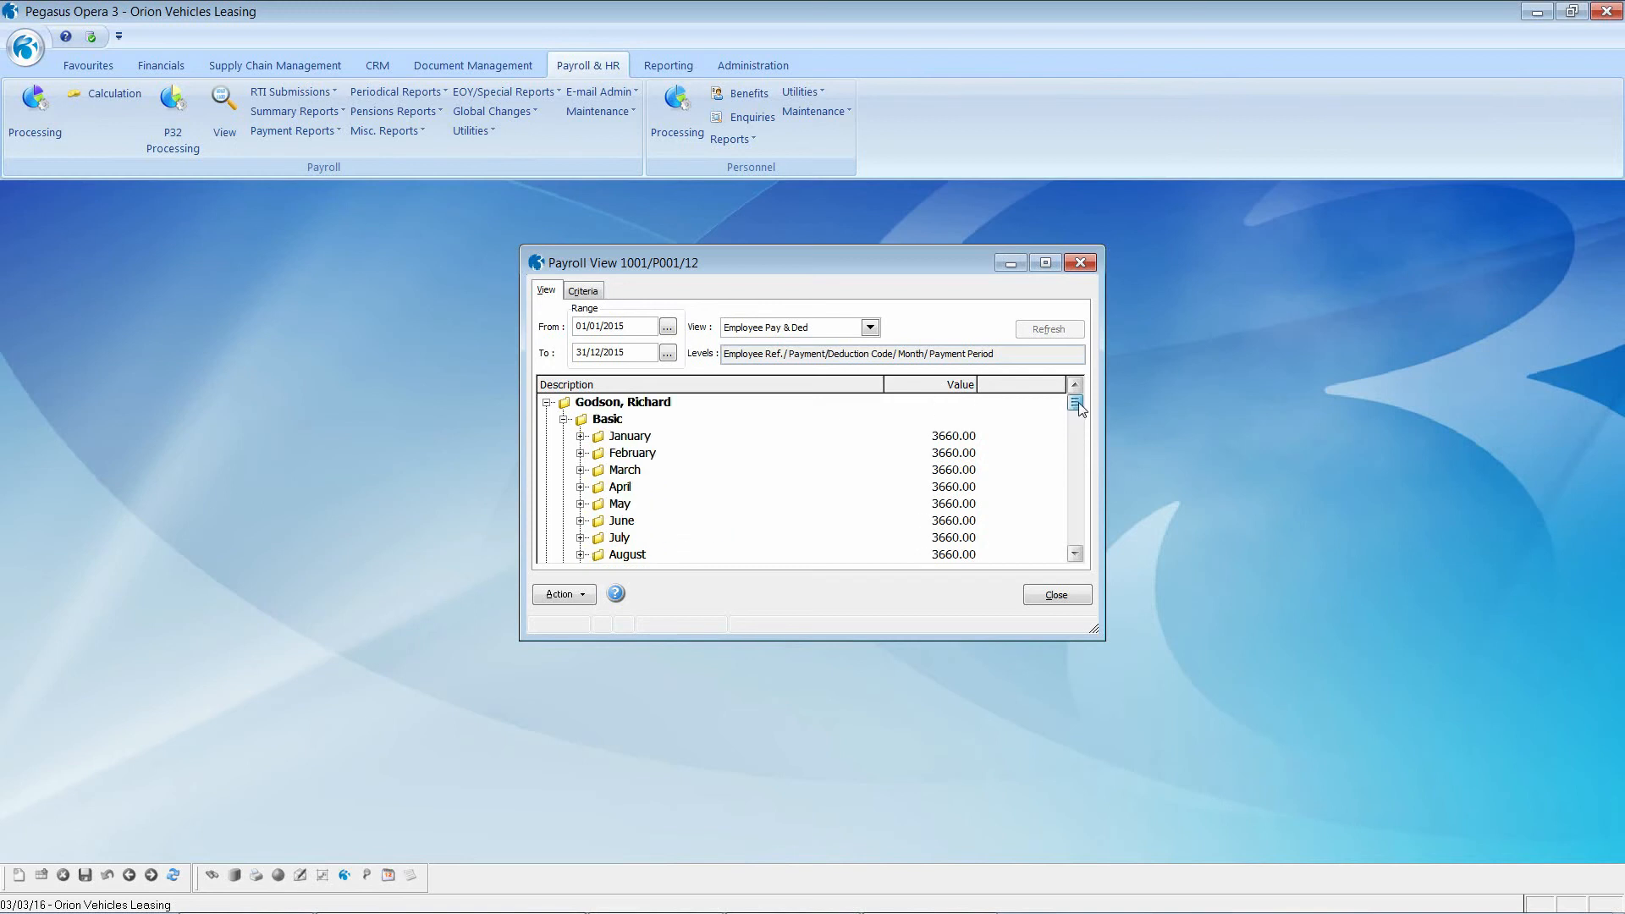
left_click(582, 596)
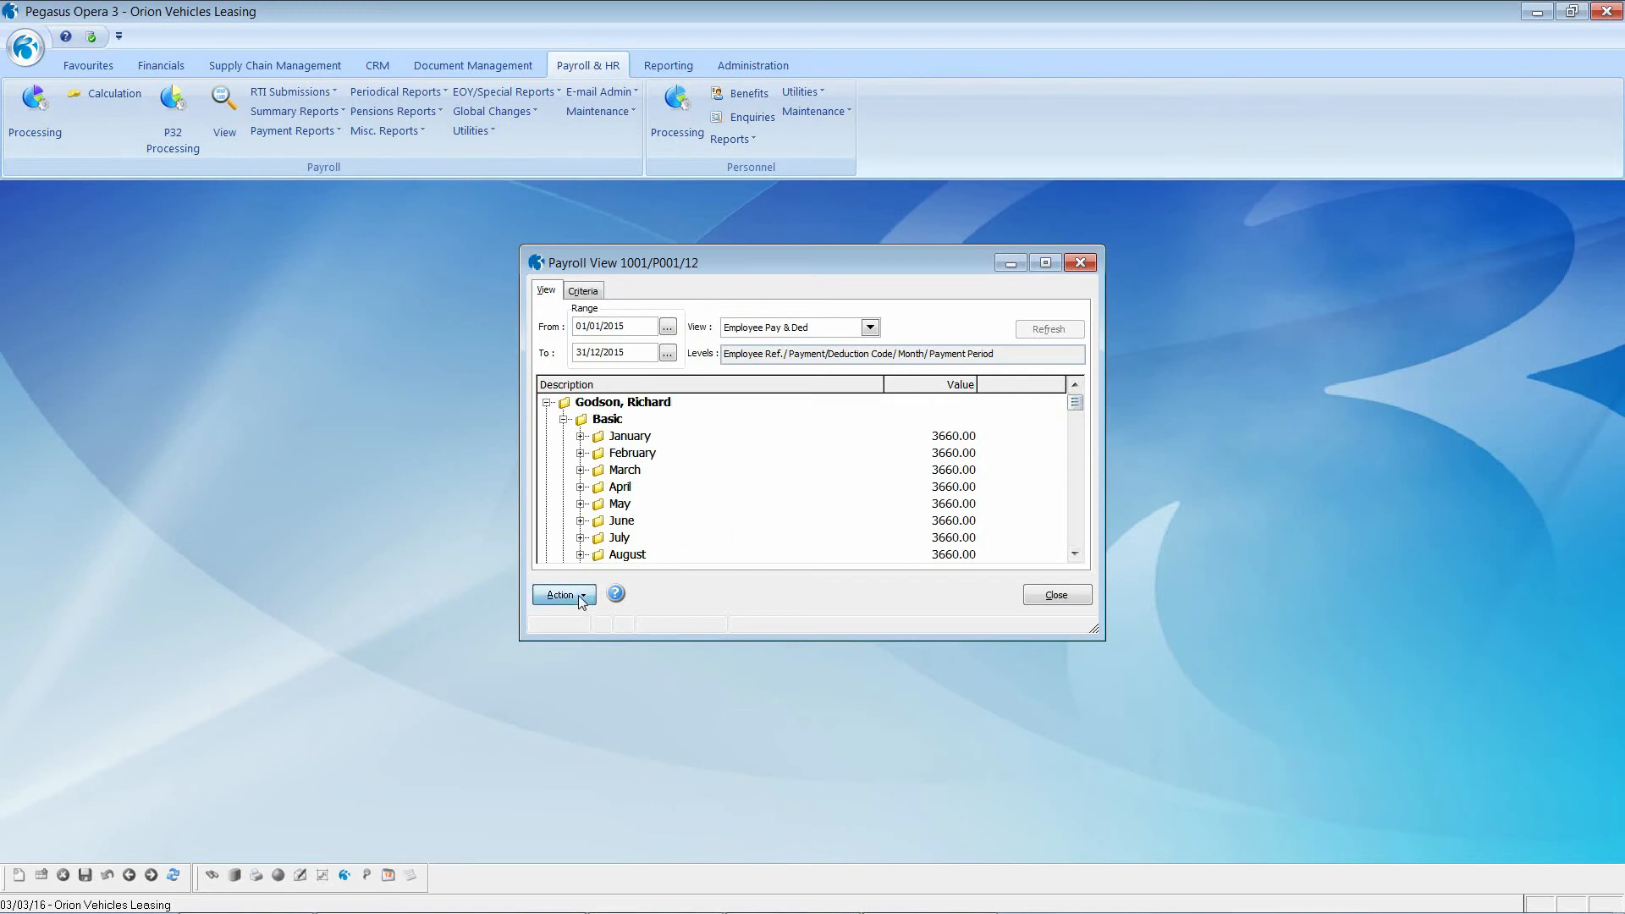
left_click(618, 644)
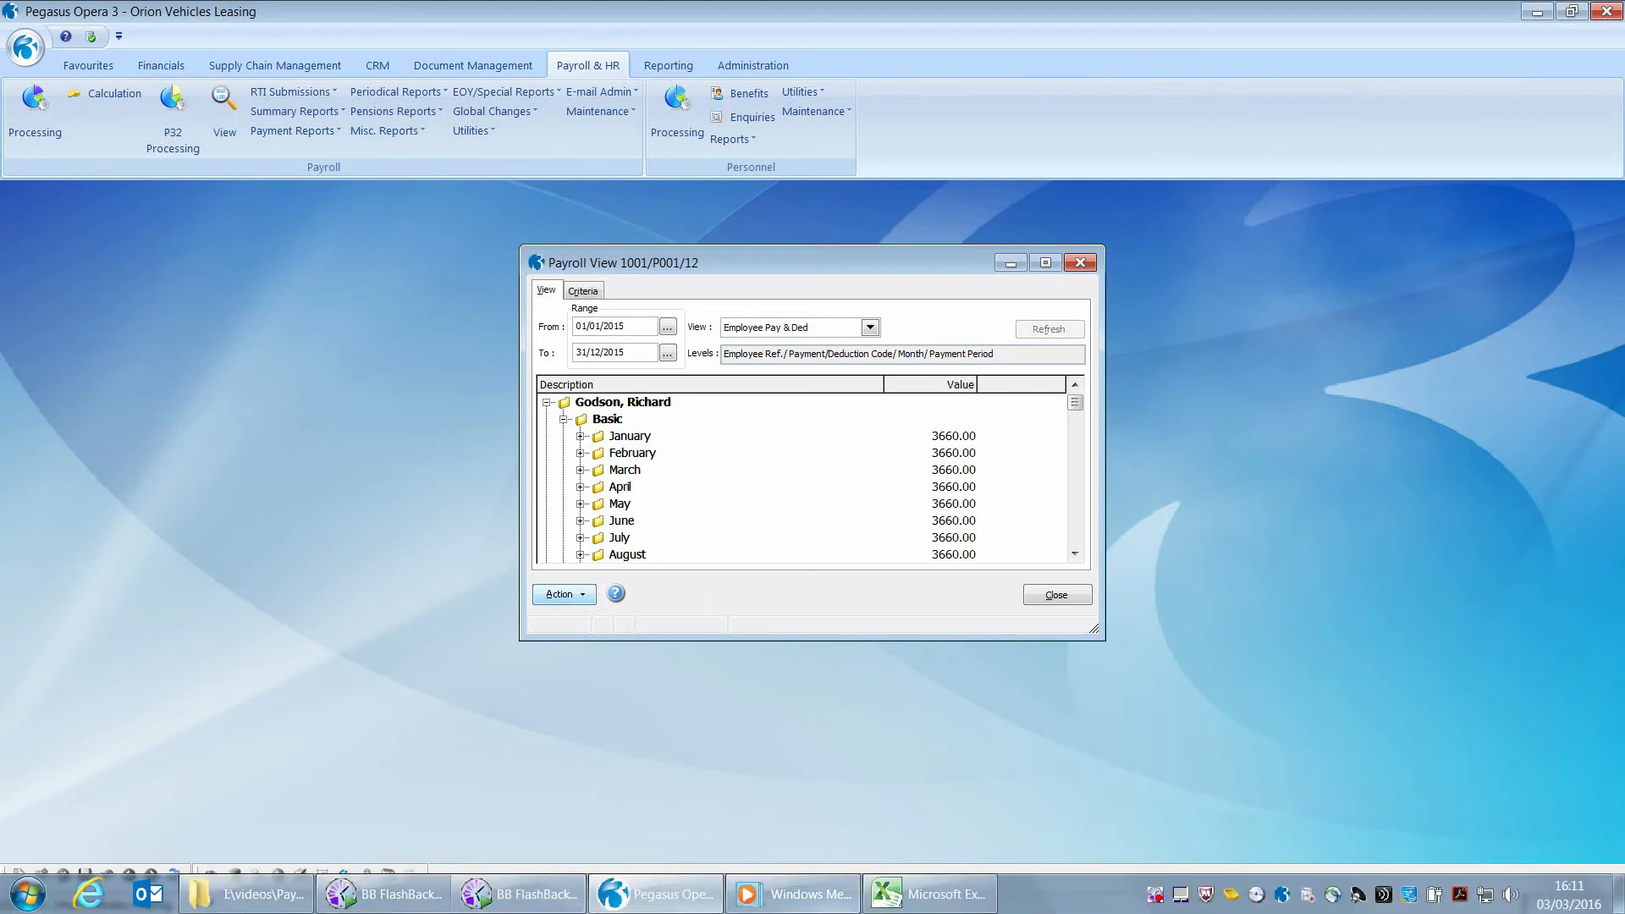
Step: Paste the payroll data at A6 in Book2, widen column A, and close the Payroll View
left_click(927, 895)
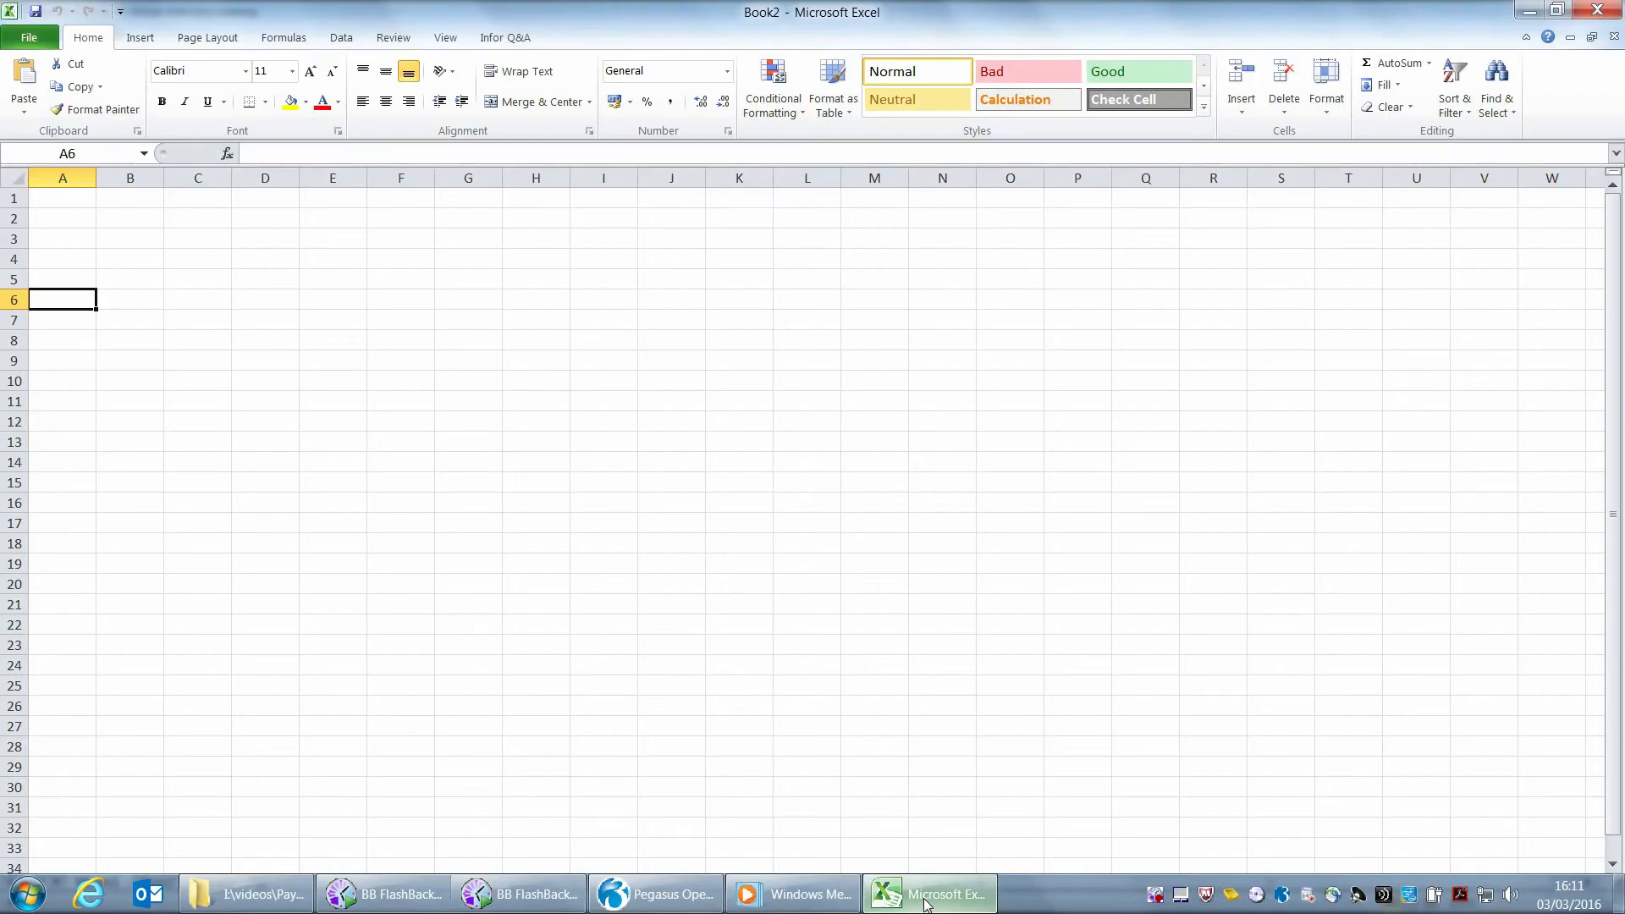
right_click(58, 300)
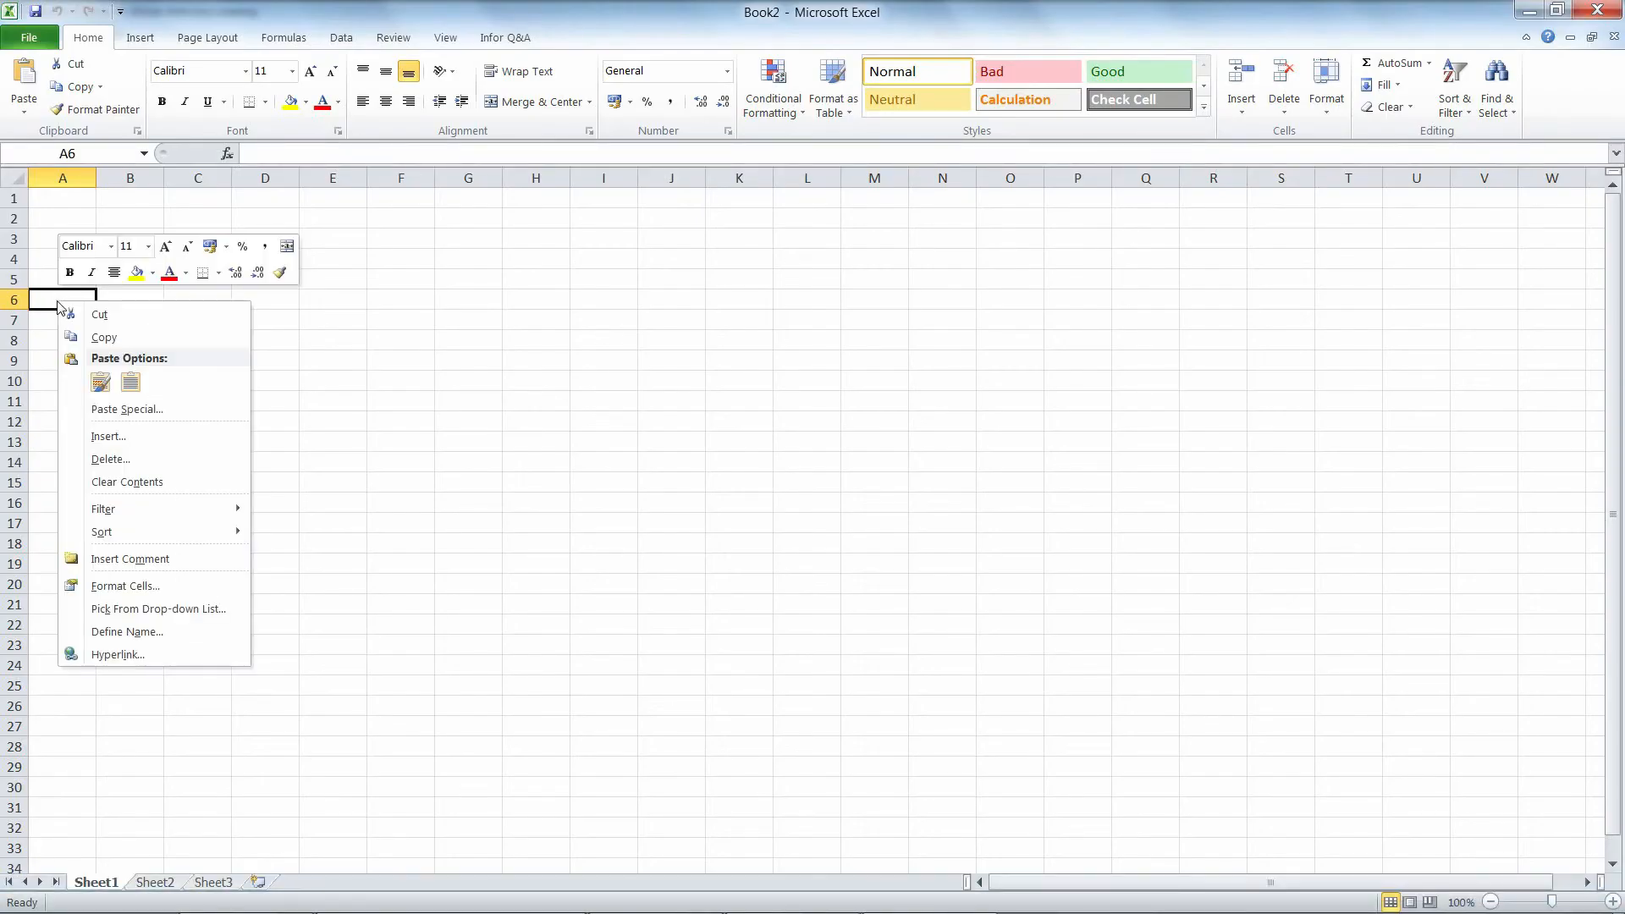
left_click(95, 383)
left_click_drag(98, 181, 273, 200)
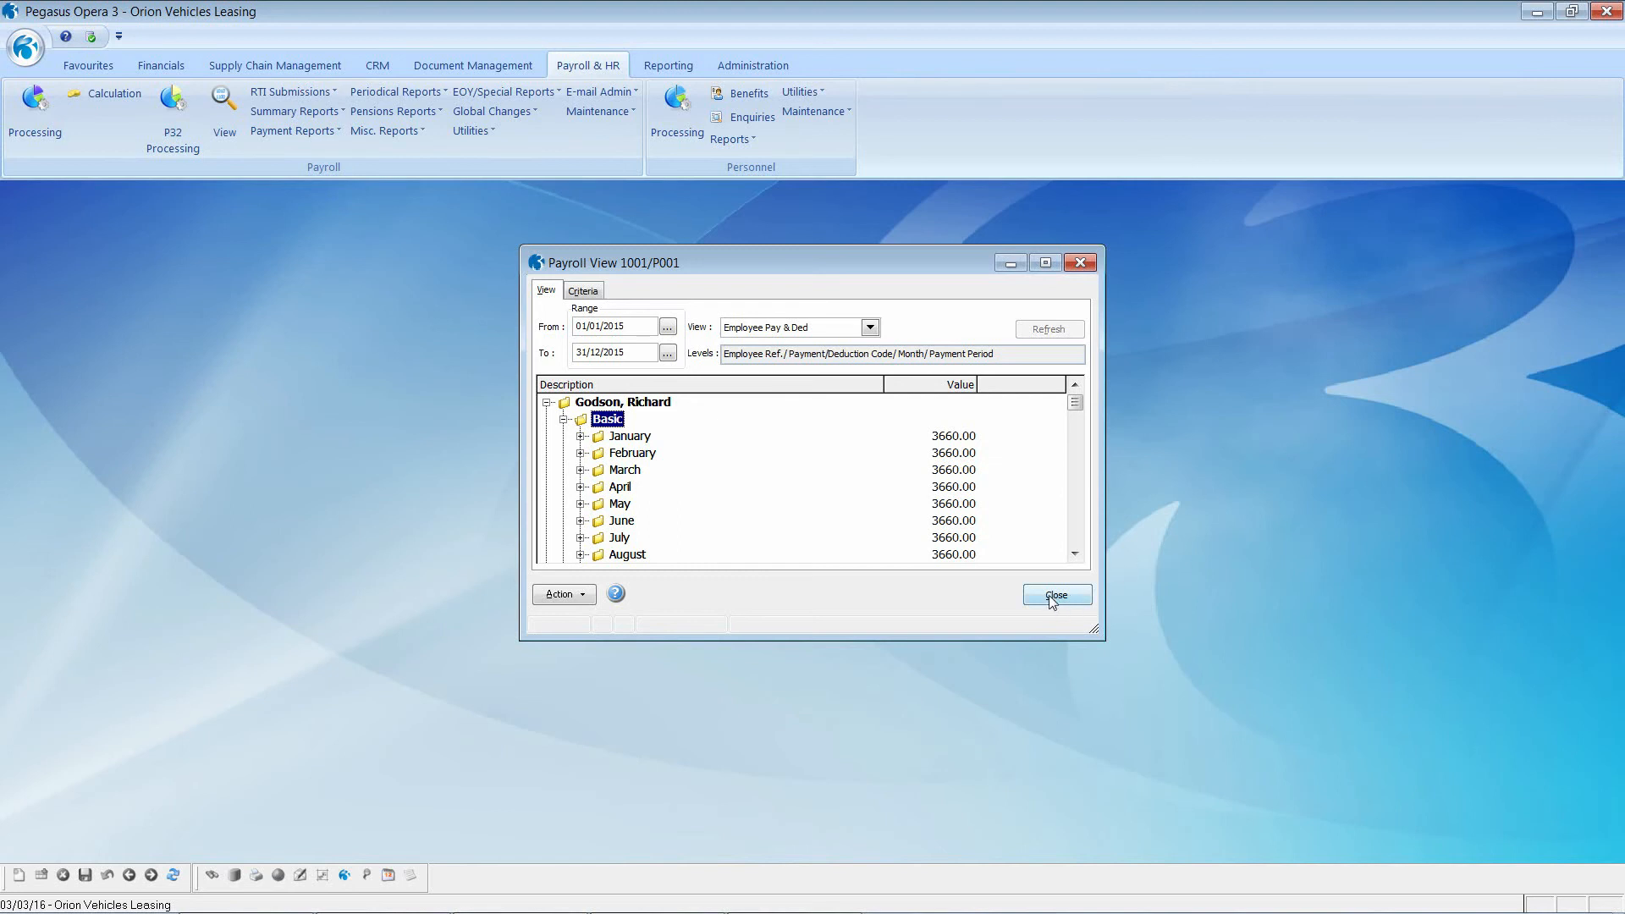
left_click(1053, 596)
Step: Create a new payroll analysis view 003 named 'Month / Year Analysis'
left_click(598, 114)
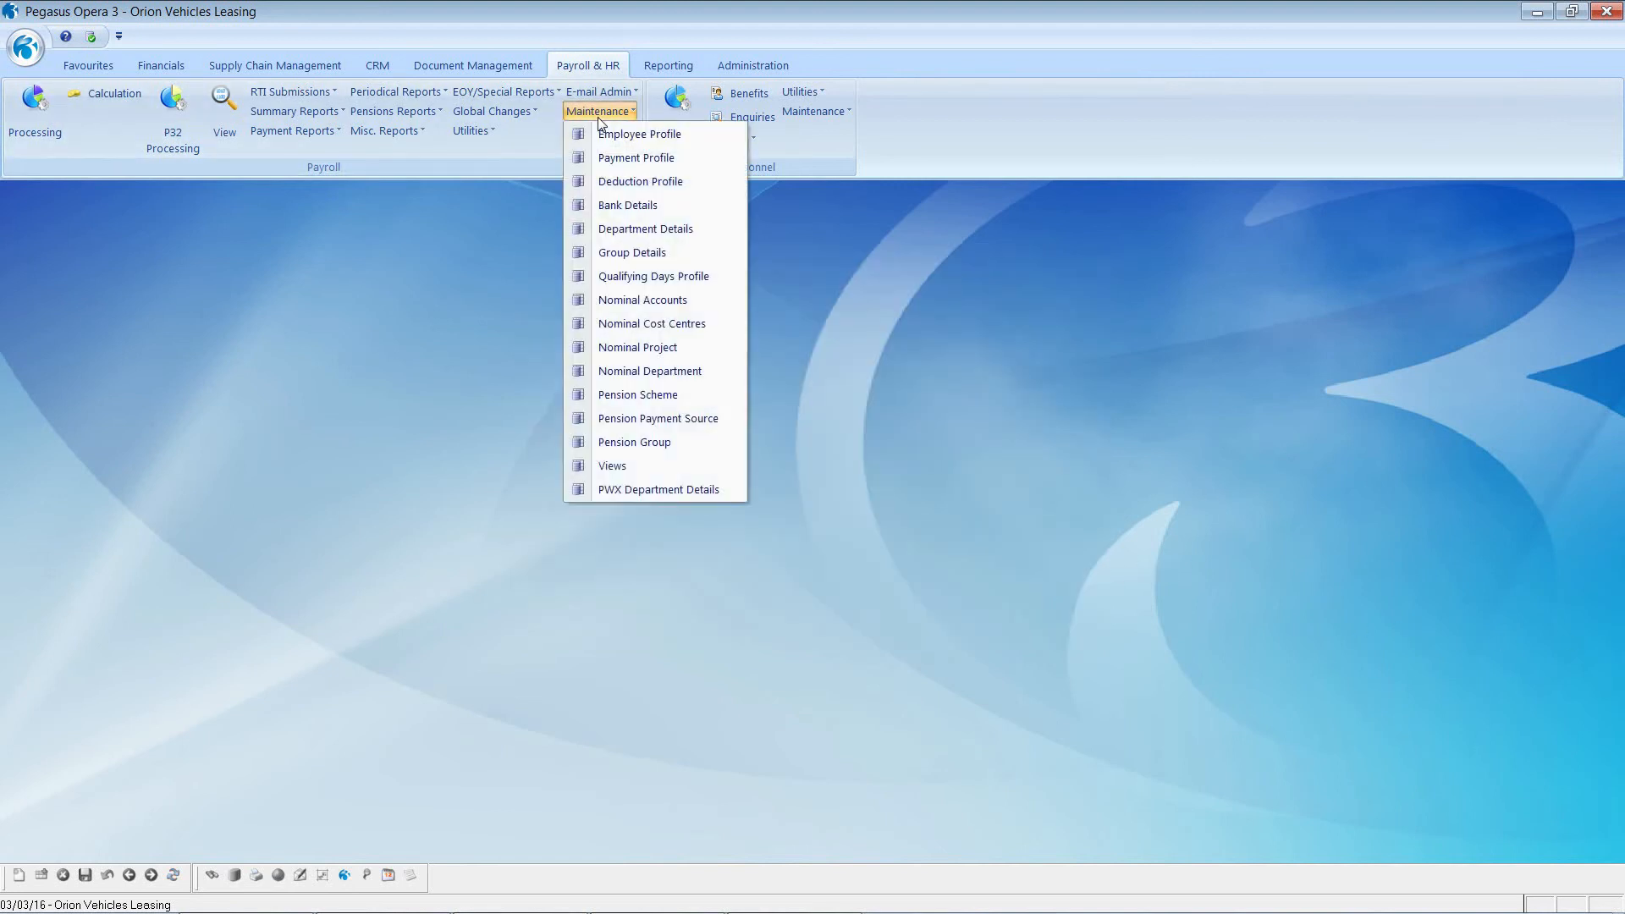
left_click(631, 468)
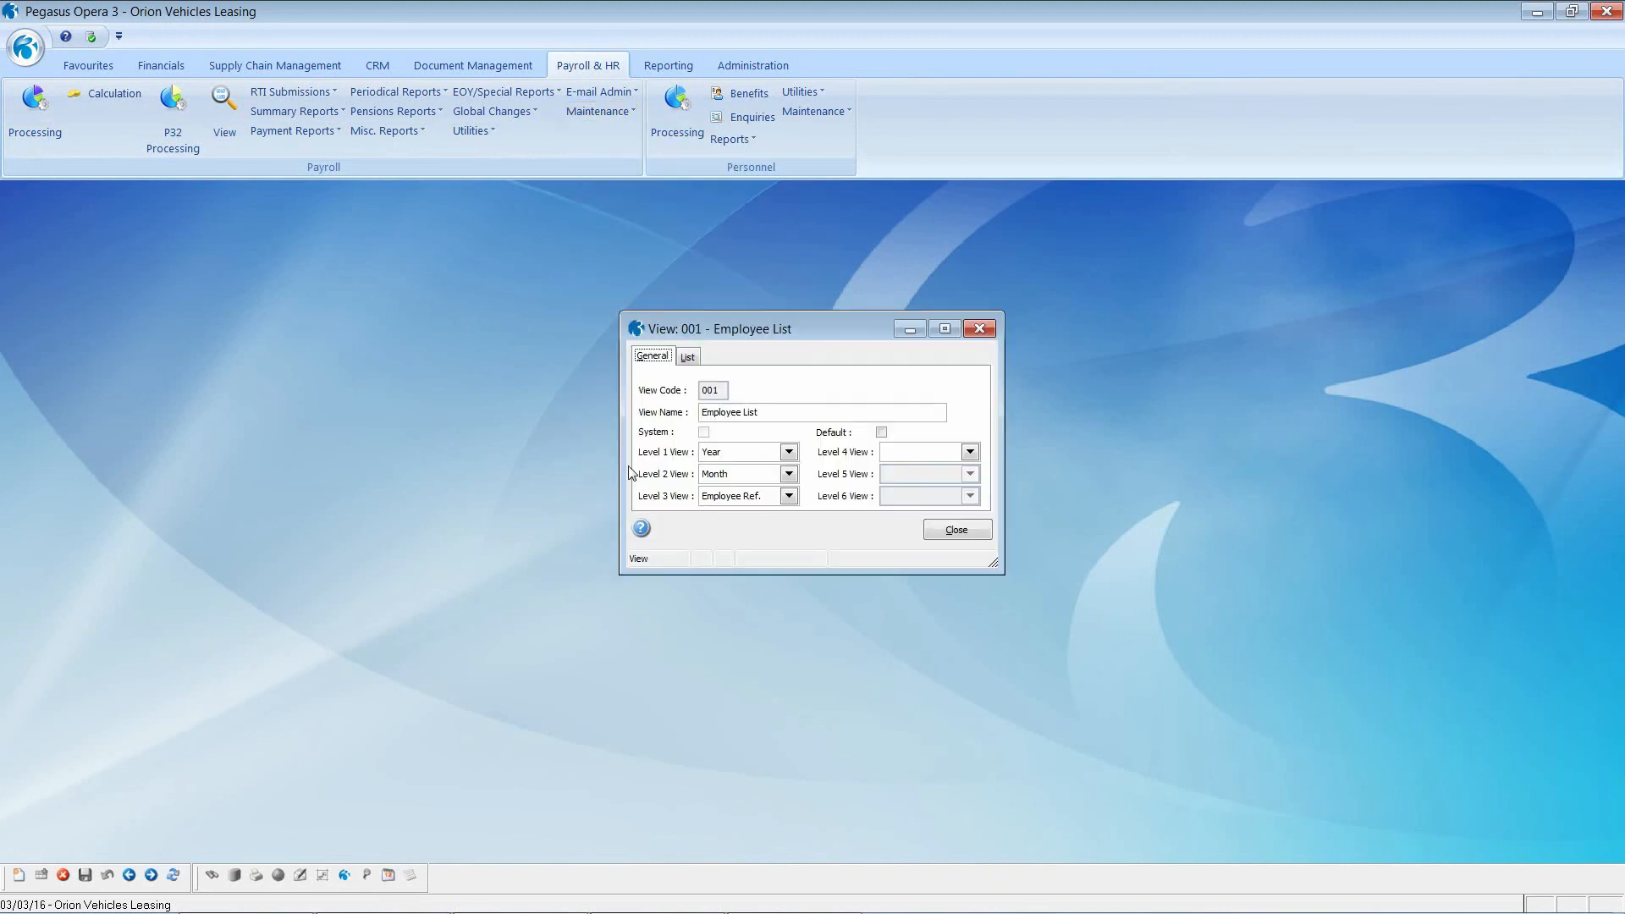
left_click(19, 876)
type("00")
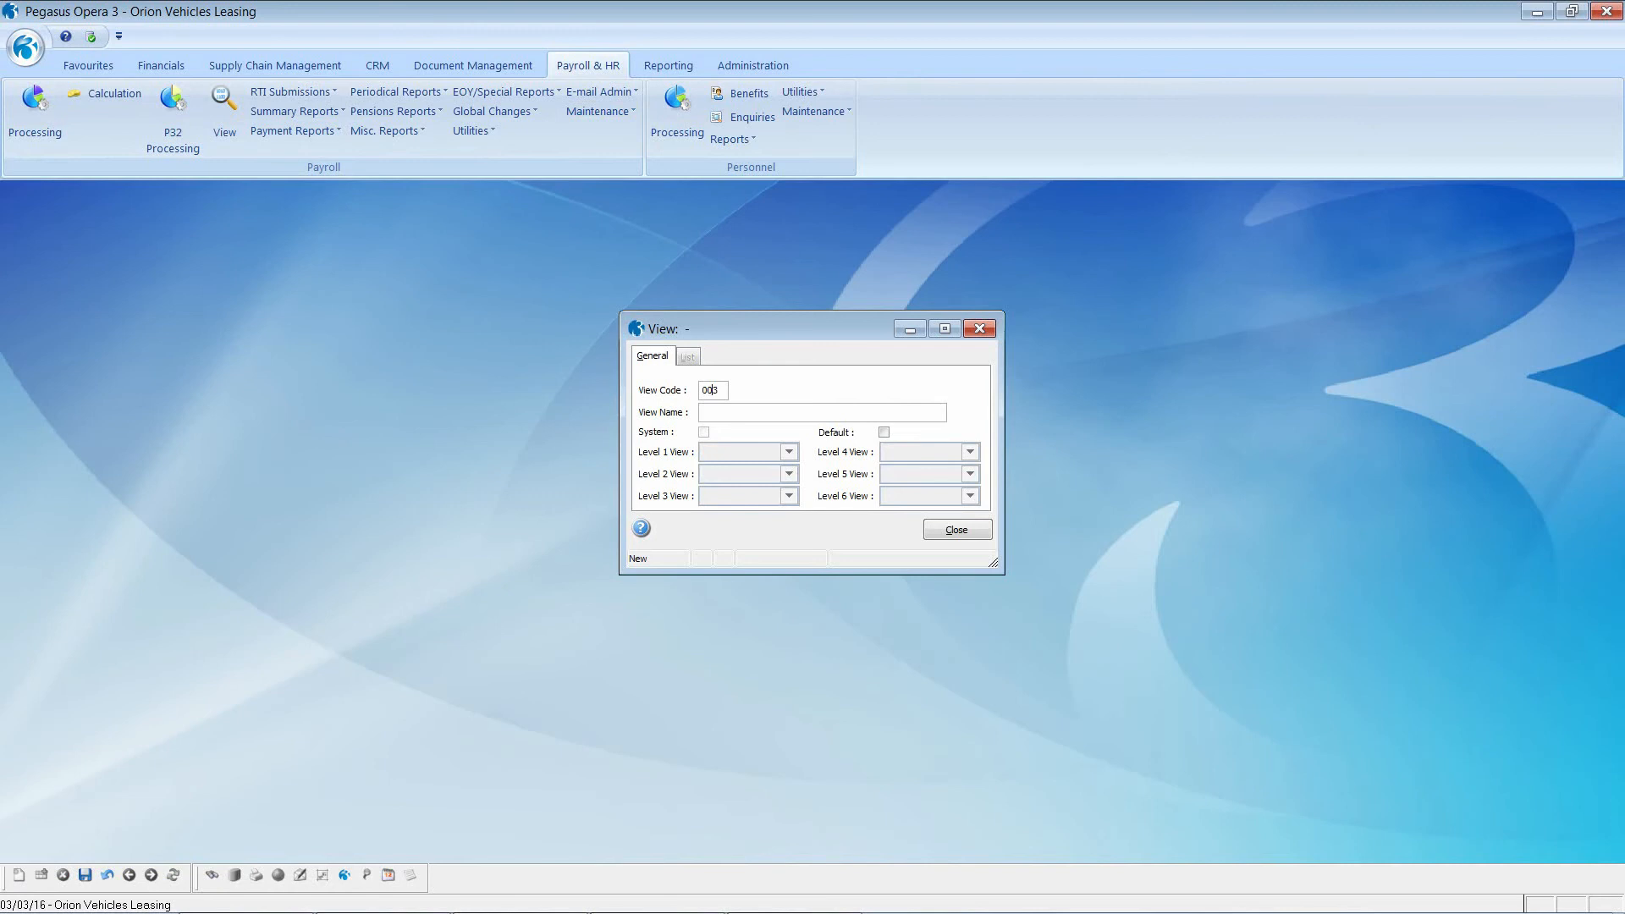
type("Month / Year Analysis")
key("Tab")
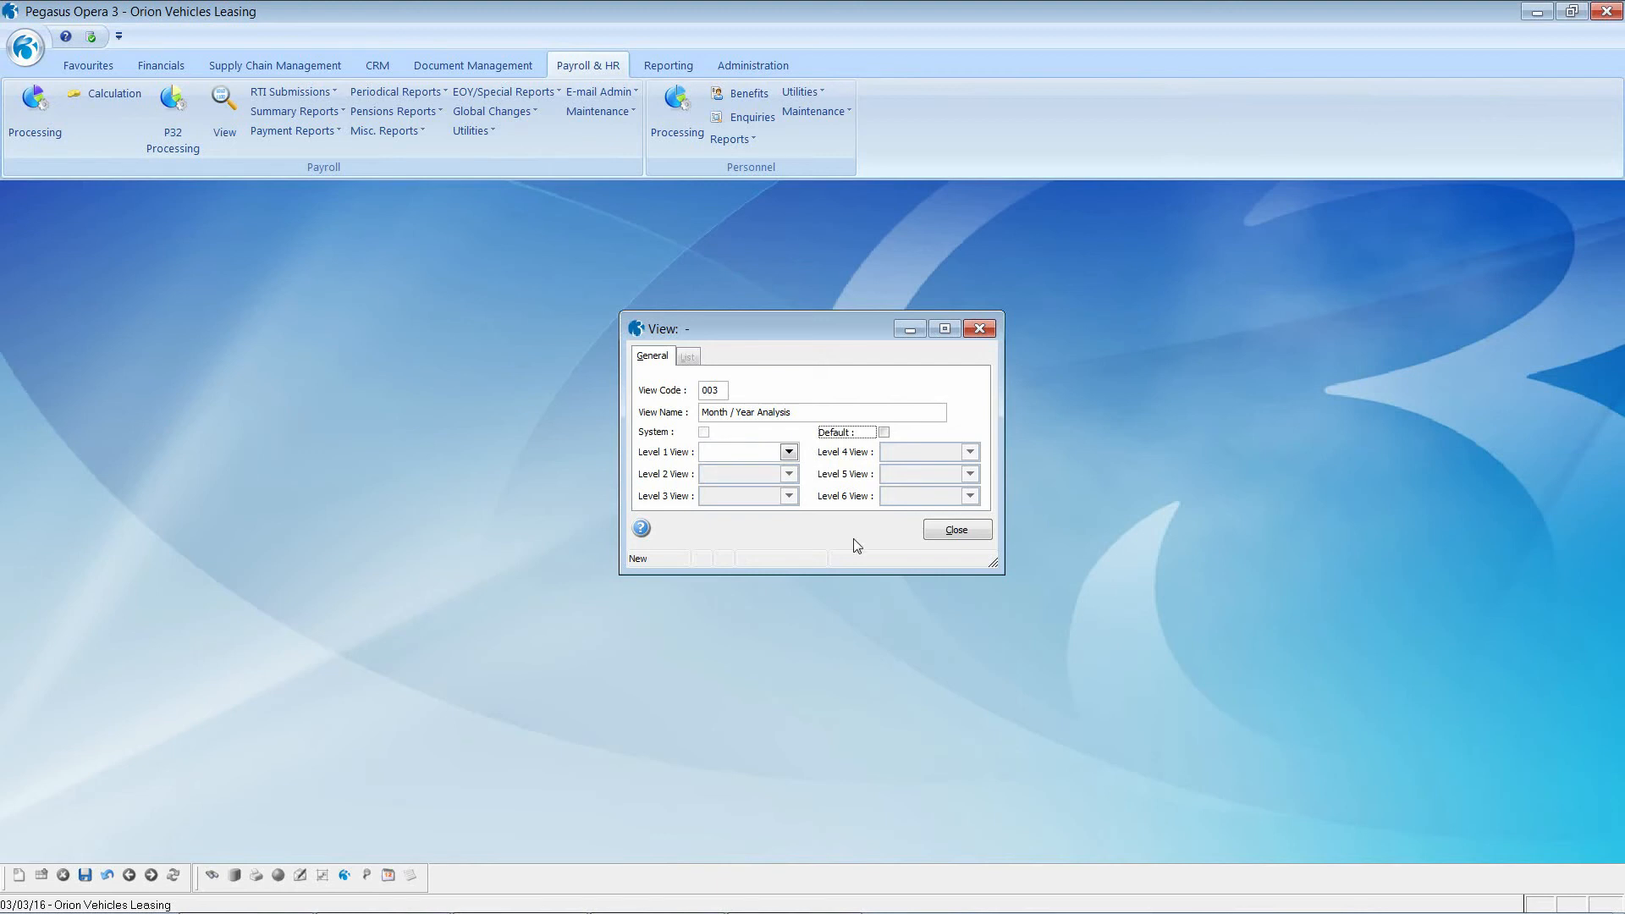
Step: Set its levels to Year, Month and Employee Ref., then close the definition
left_click(789, 453)
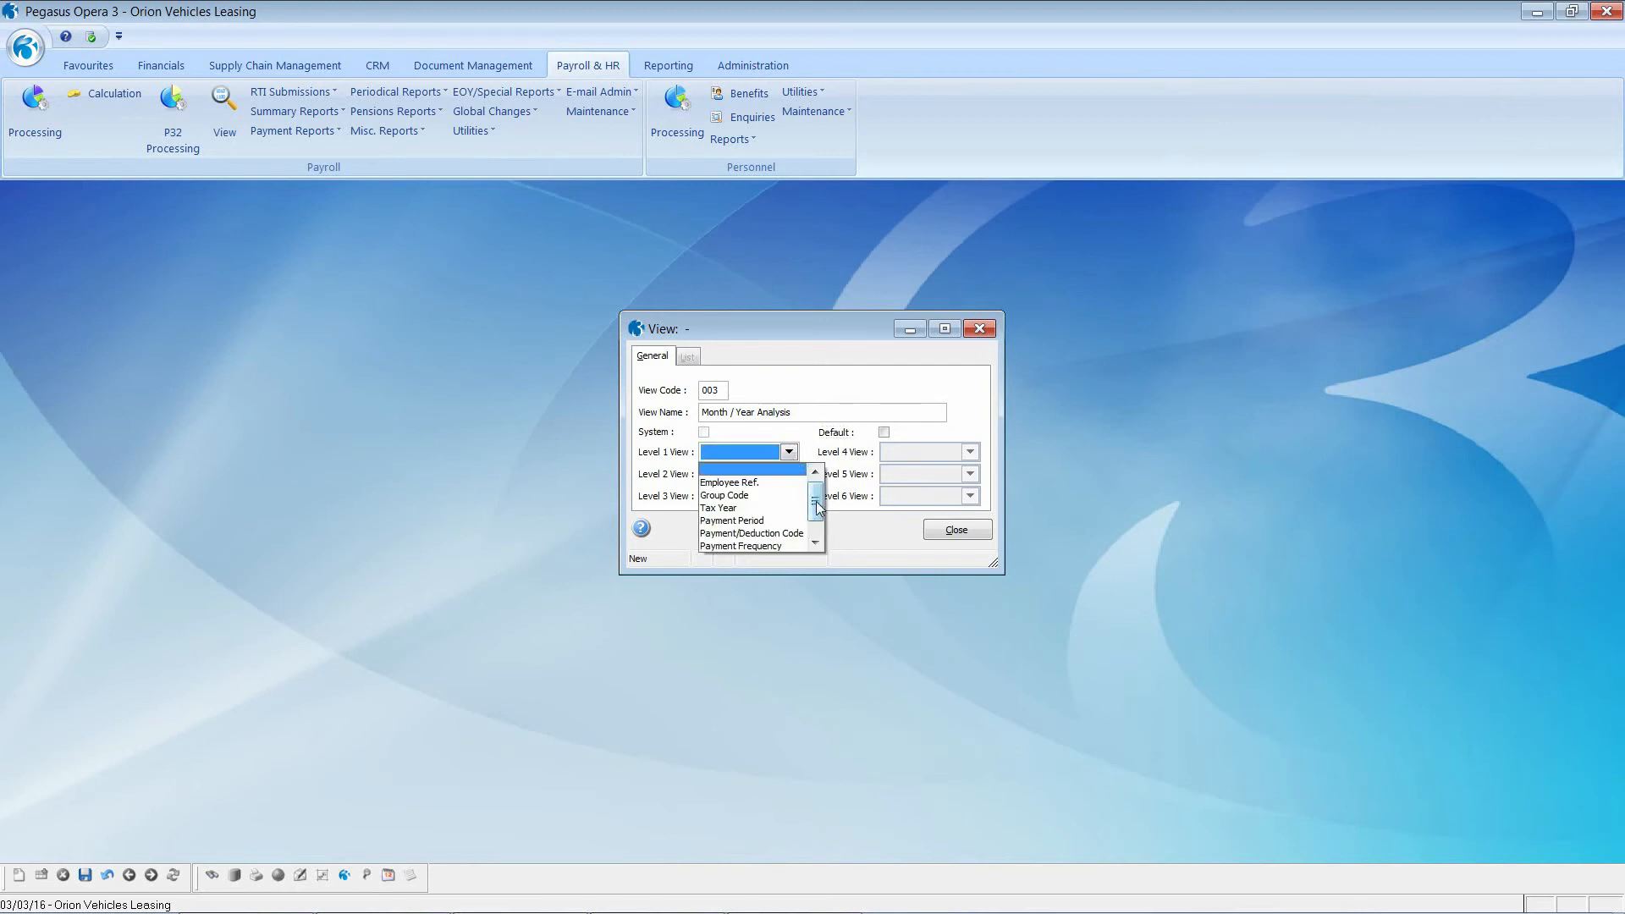
left_click_drag(818, 506, 815, 544)
left_click(767, 546)
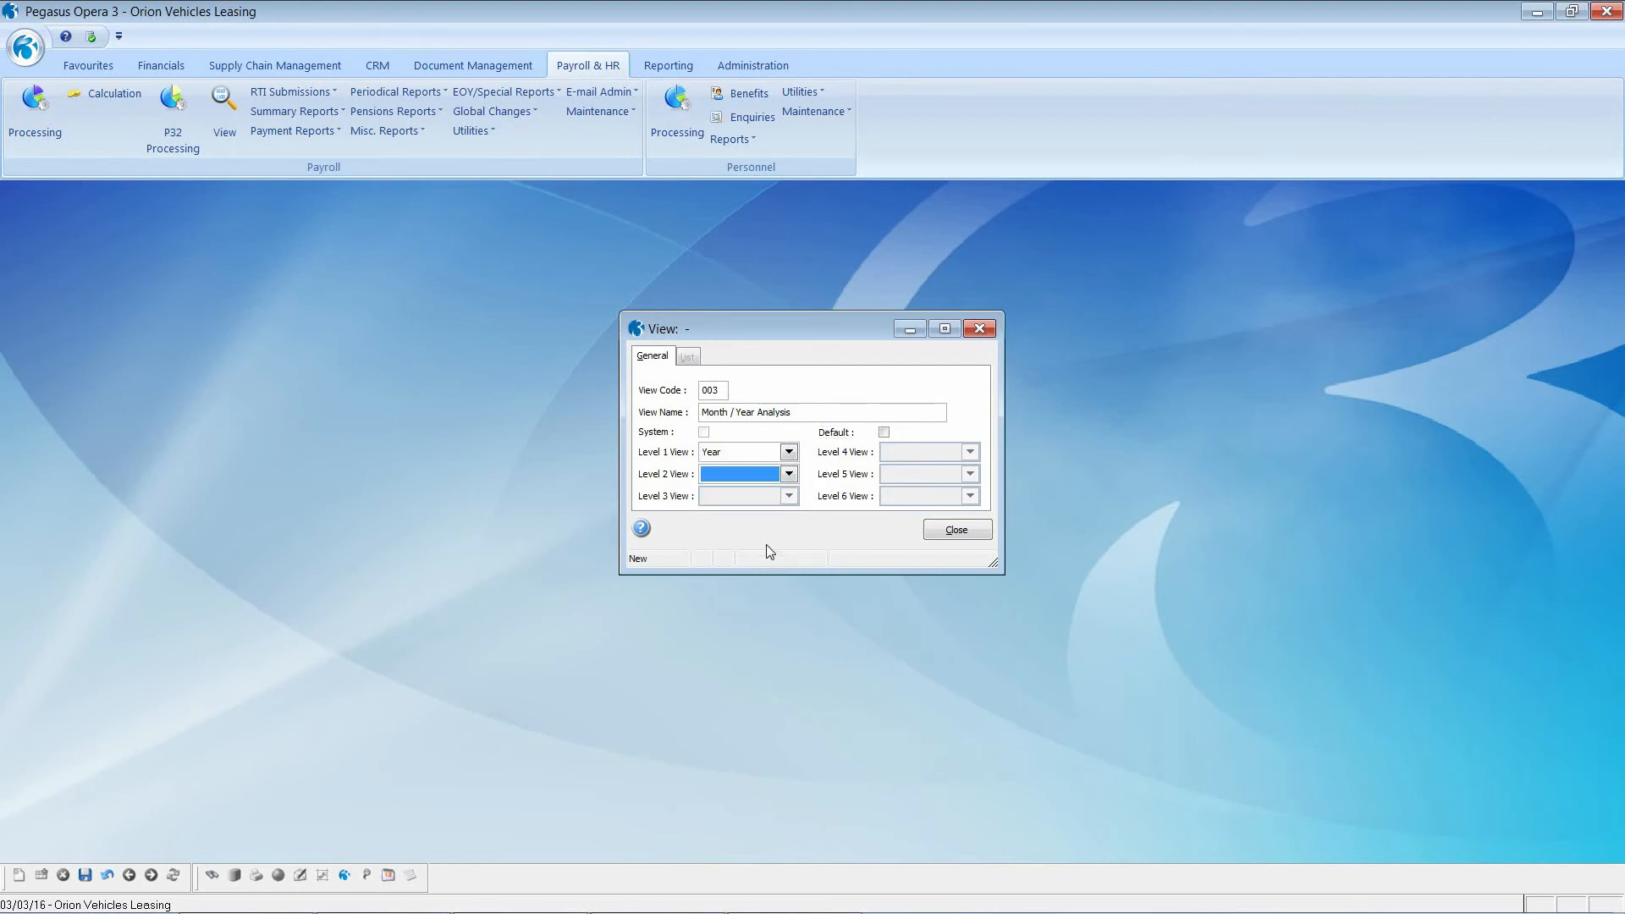
left_click(789, 474)
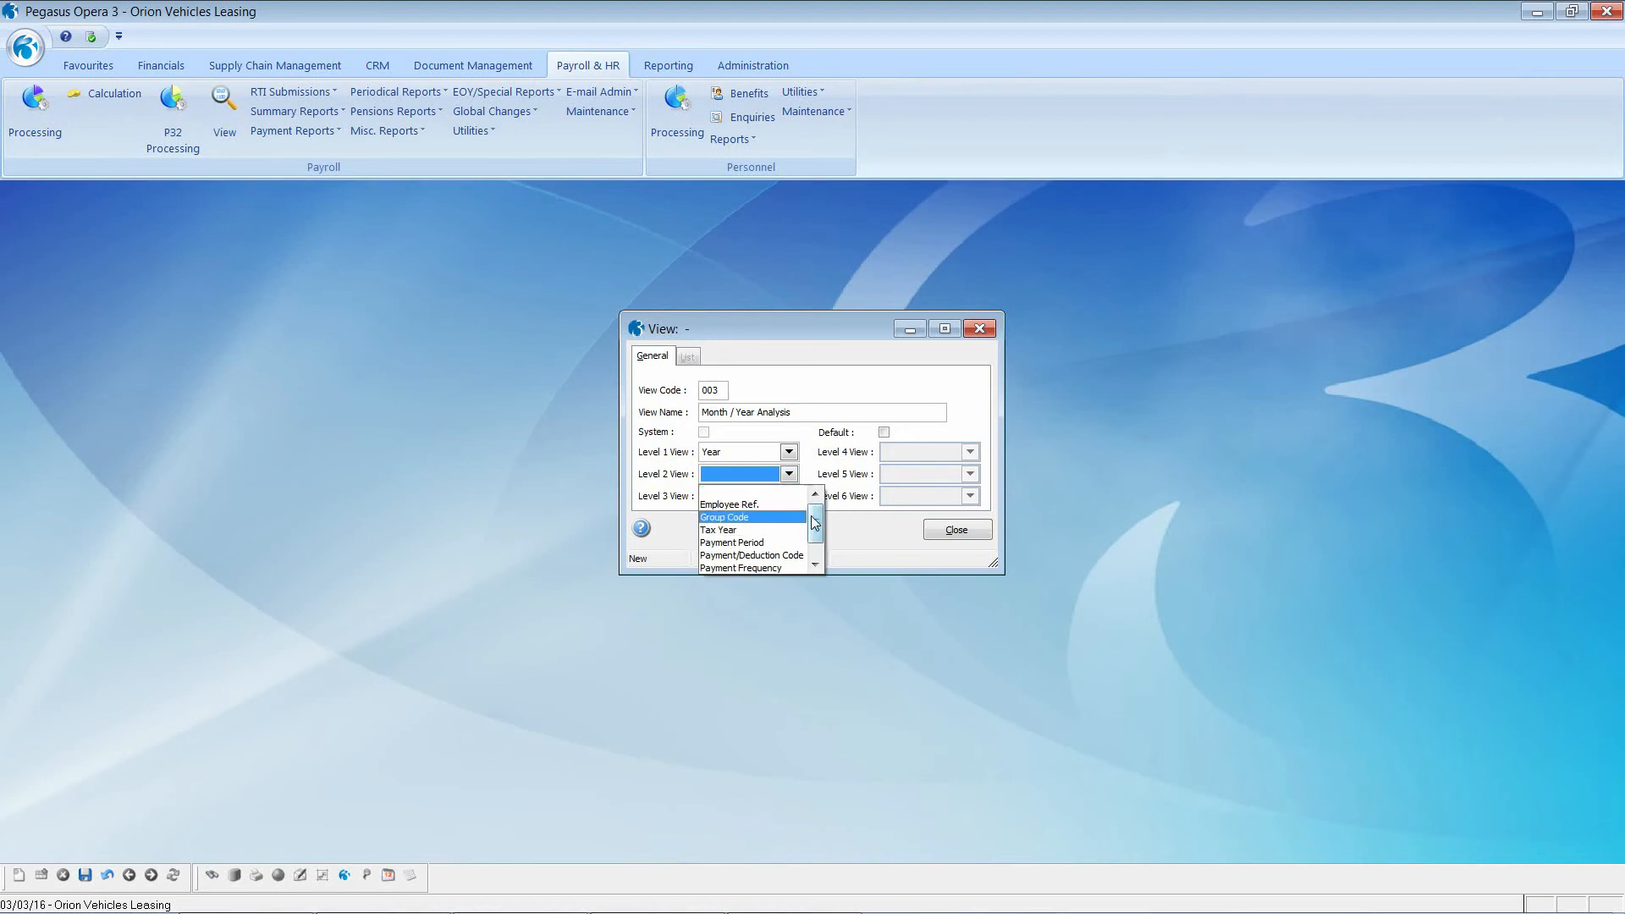
left_click_drag(815, 523, 815, 546)
left_click(779, 550)
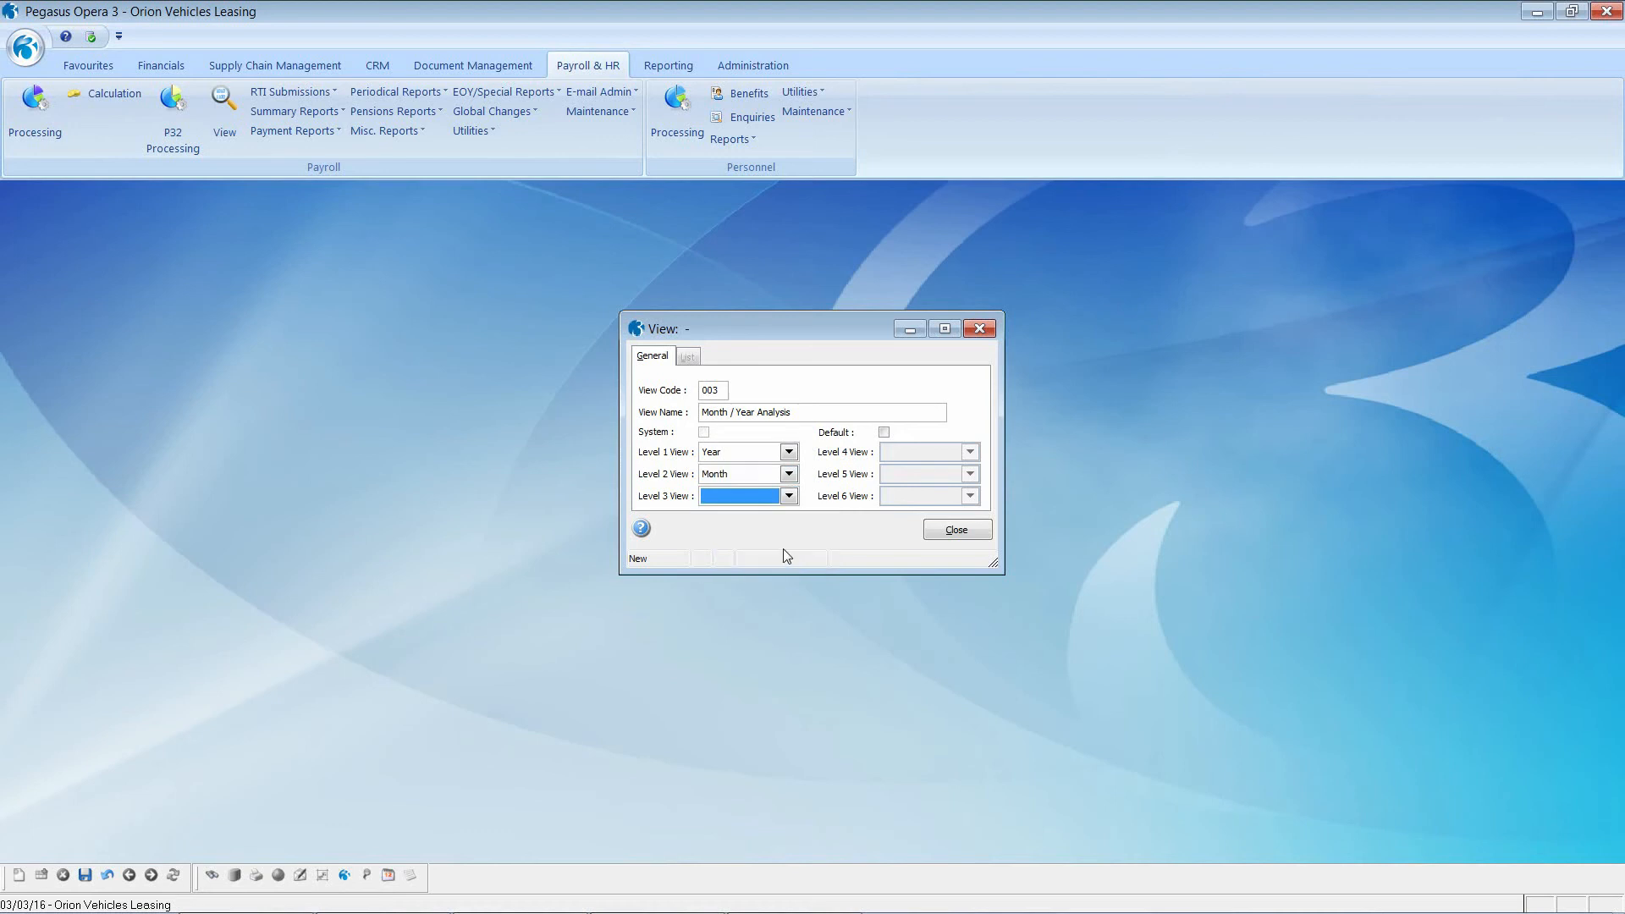
left_click(789, 496)
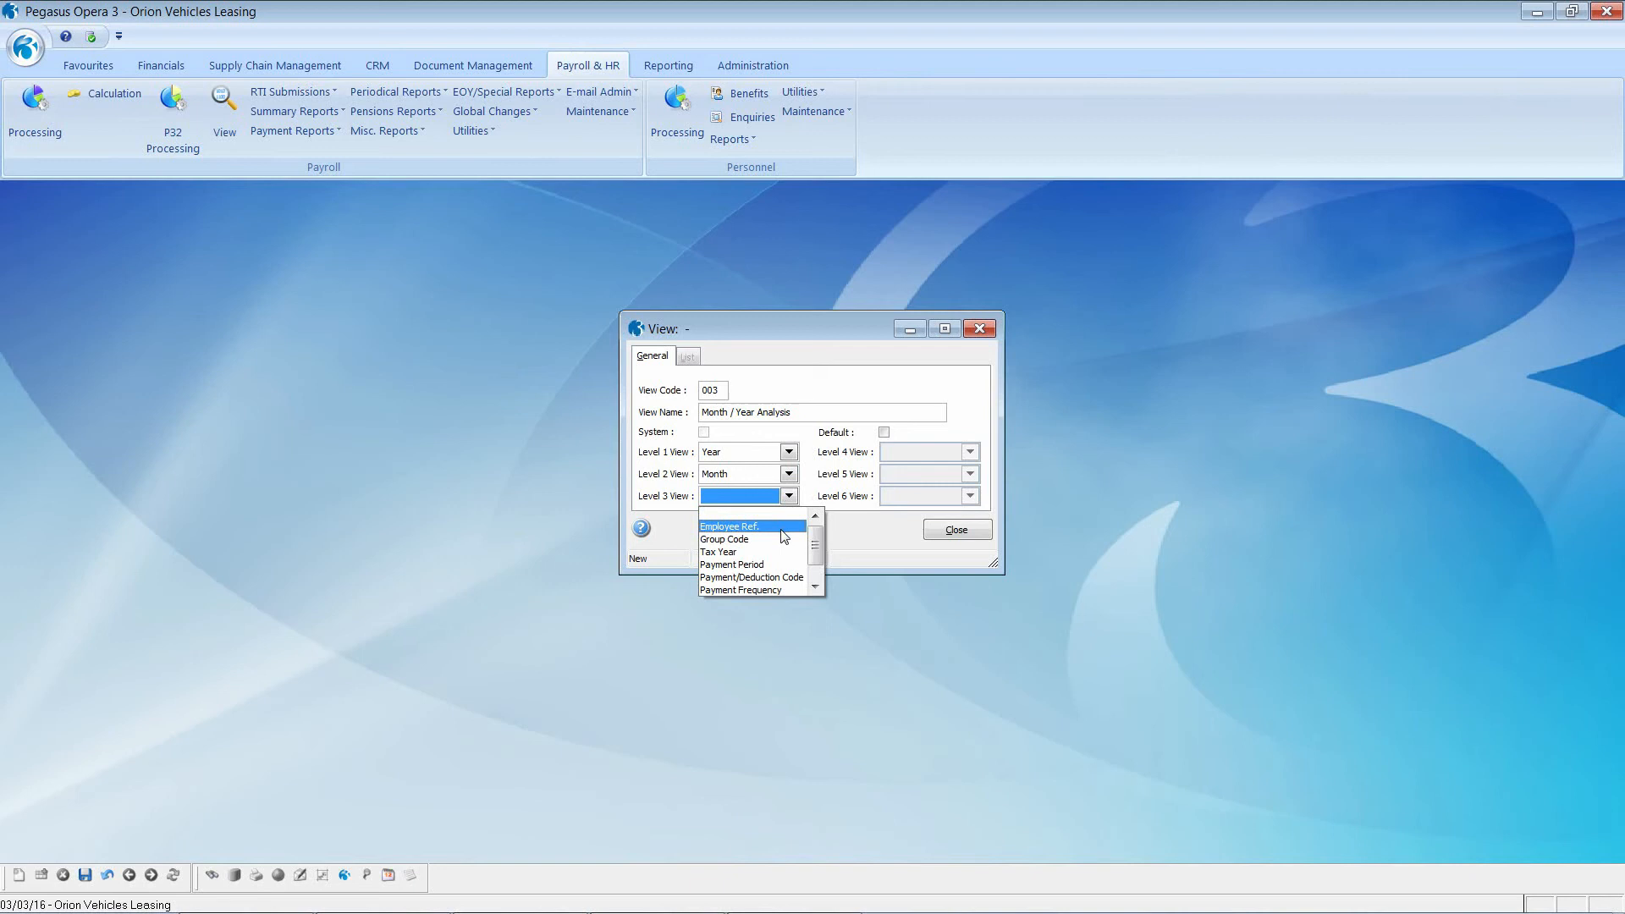
left_click(782, 528)
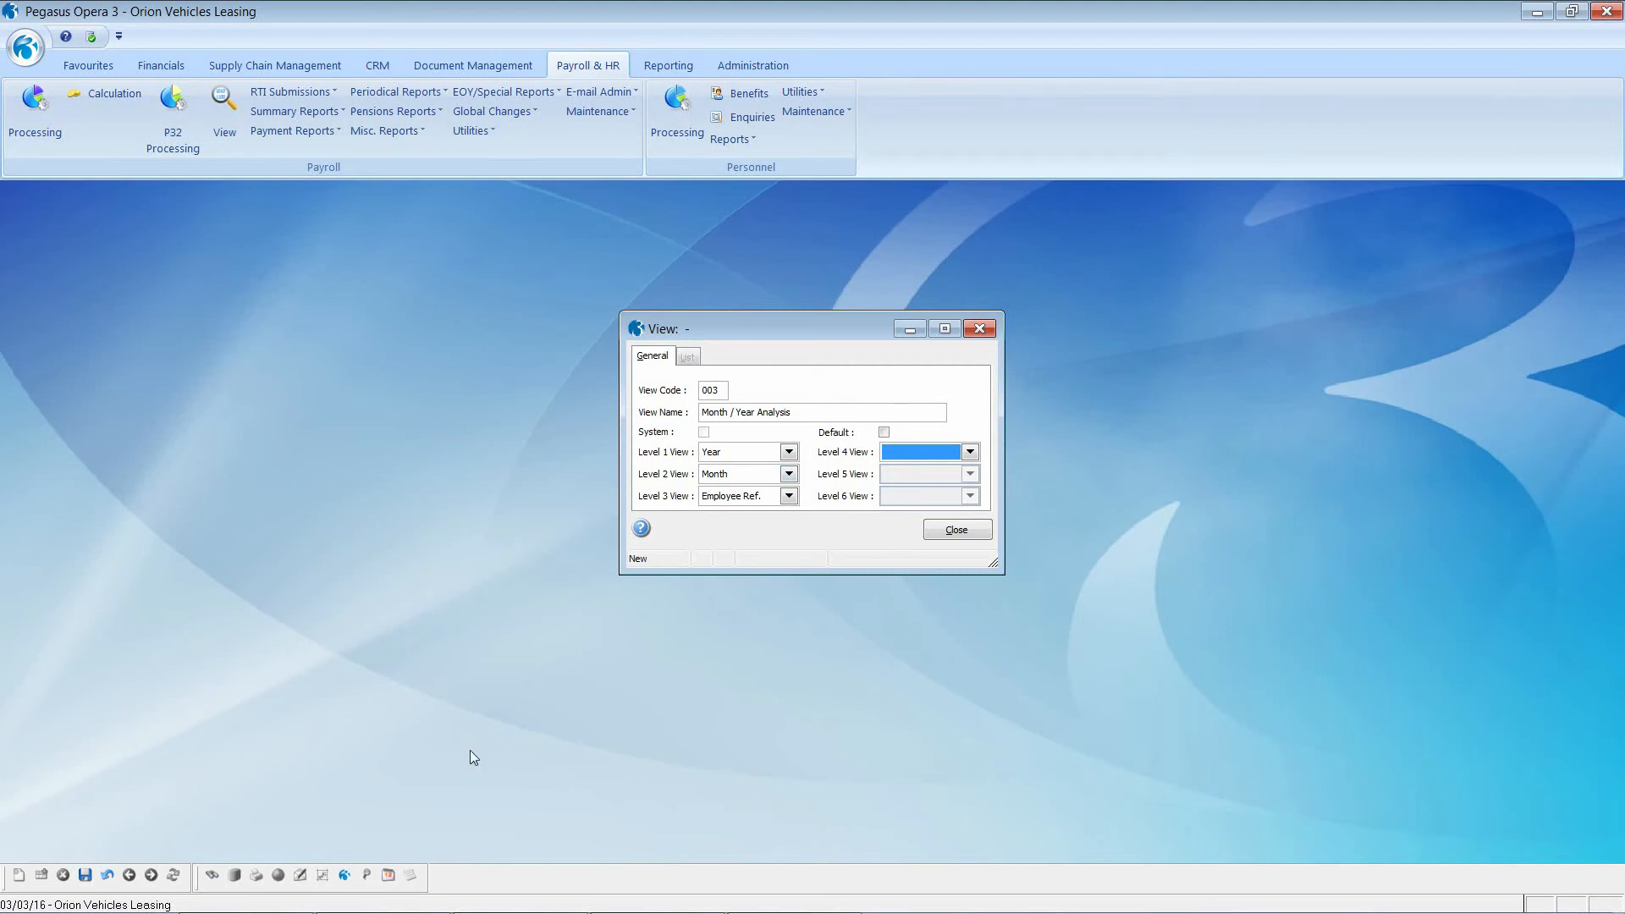
left_click(958, 535)
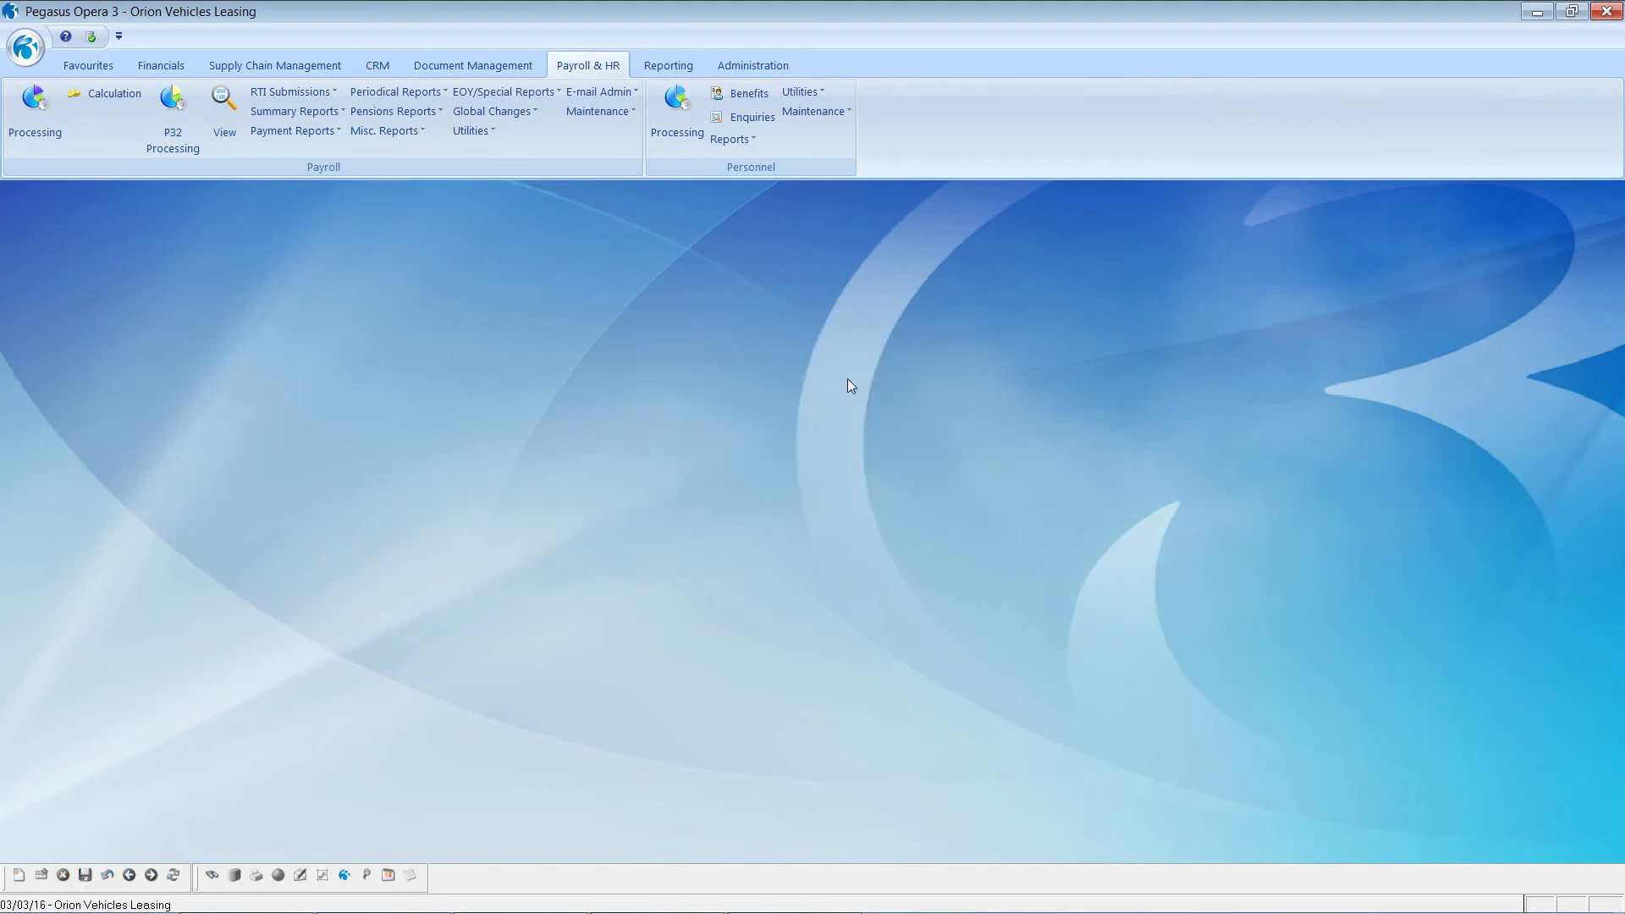
Step: Open payroll history for the chosen group using the Month / Year Analysis view
left_click(227, 105)
left_click(727, 402)
left_click(815, 526)
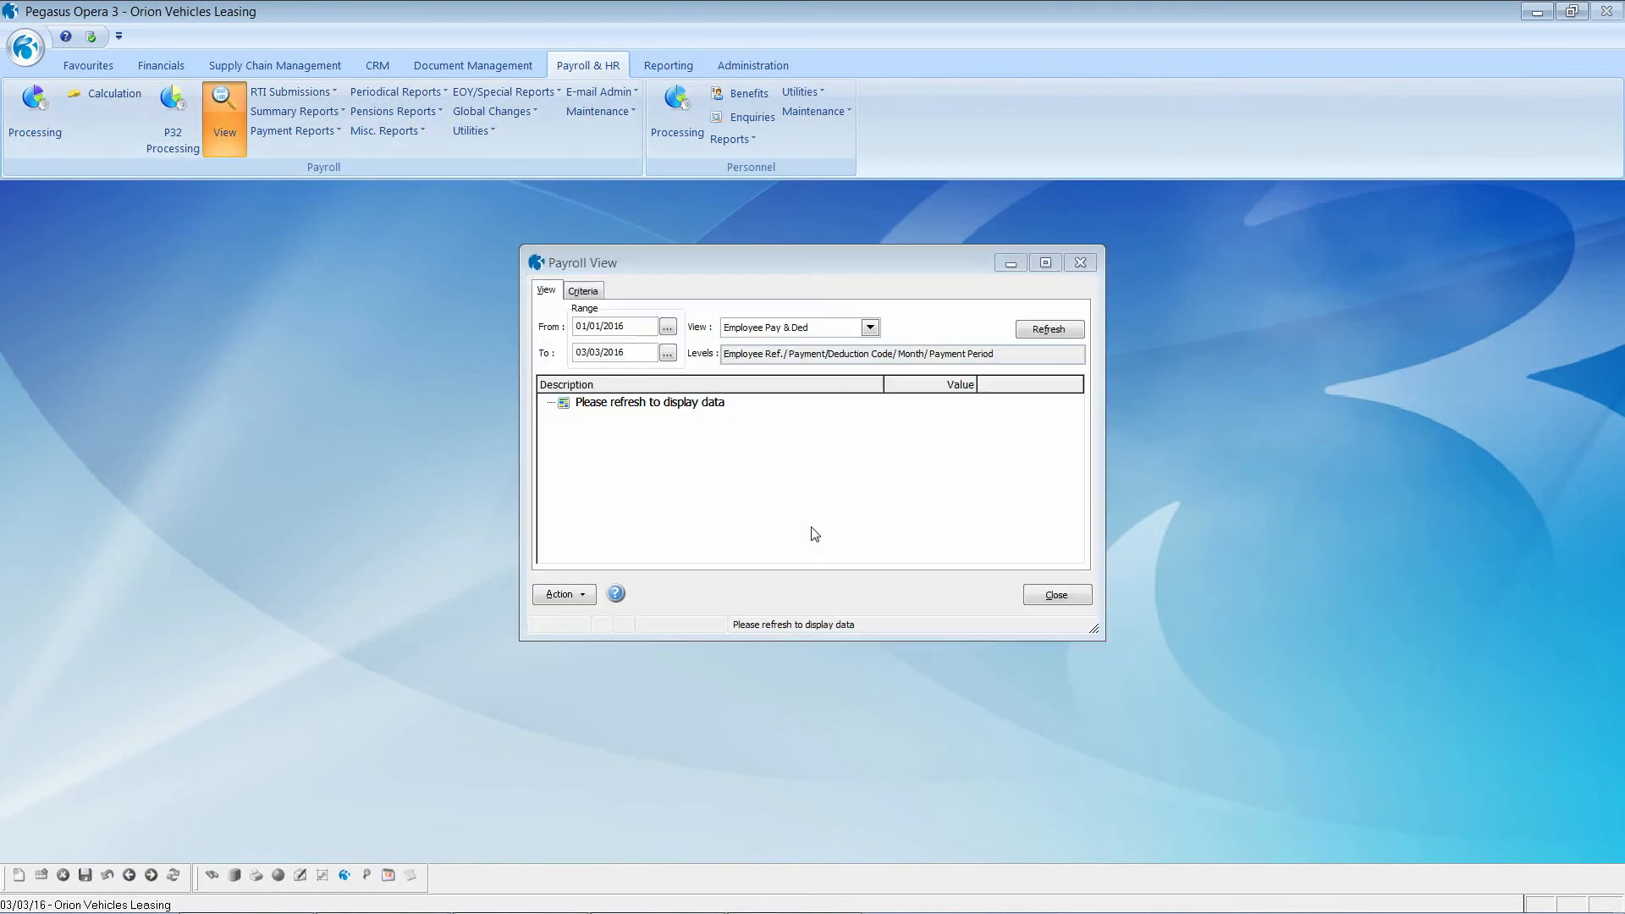
left_click(870, 328)
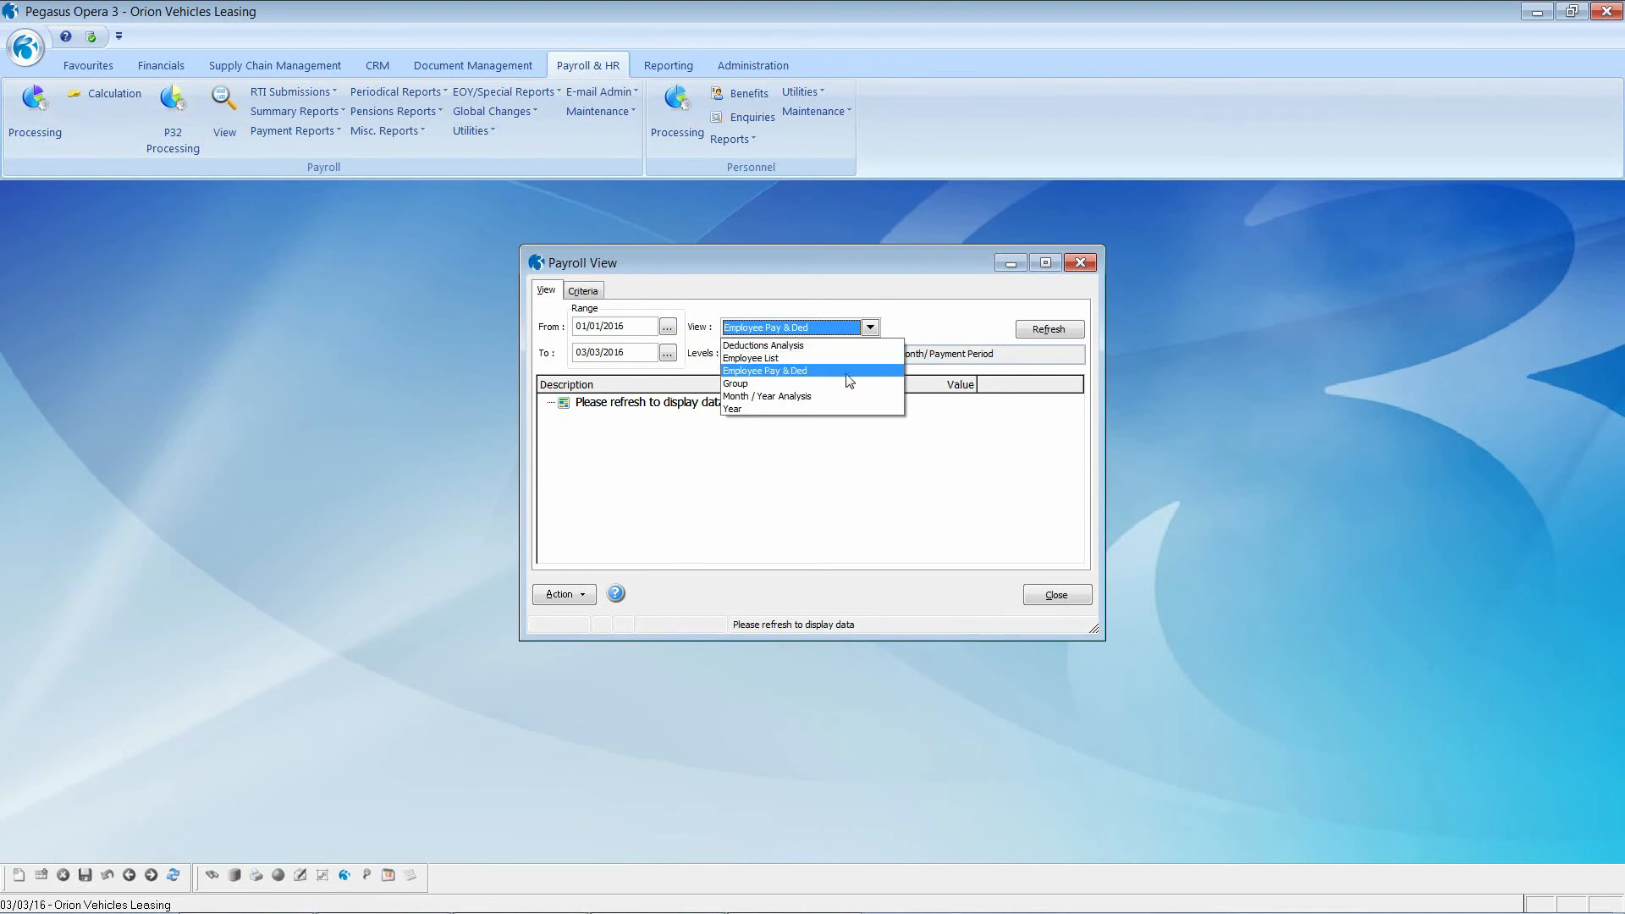
left_click(849, 397)
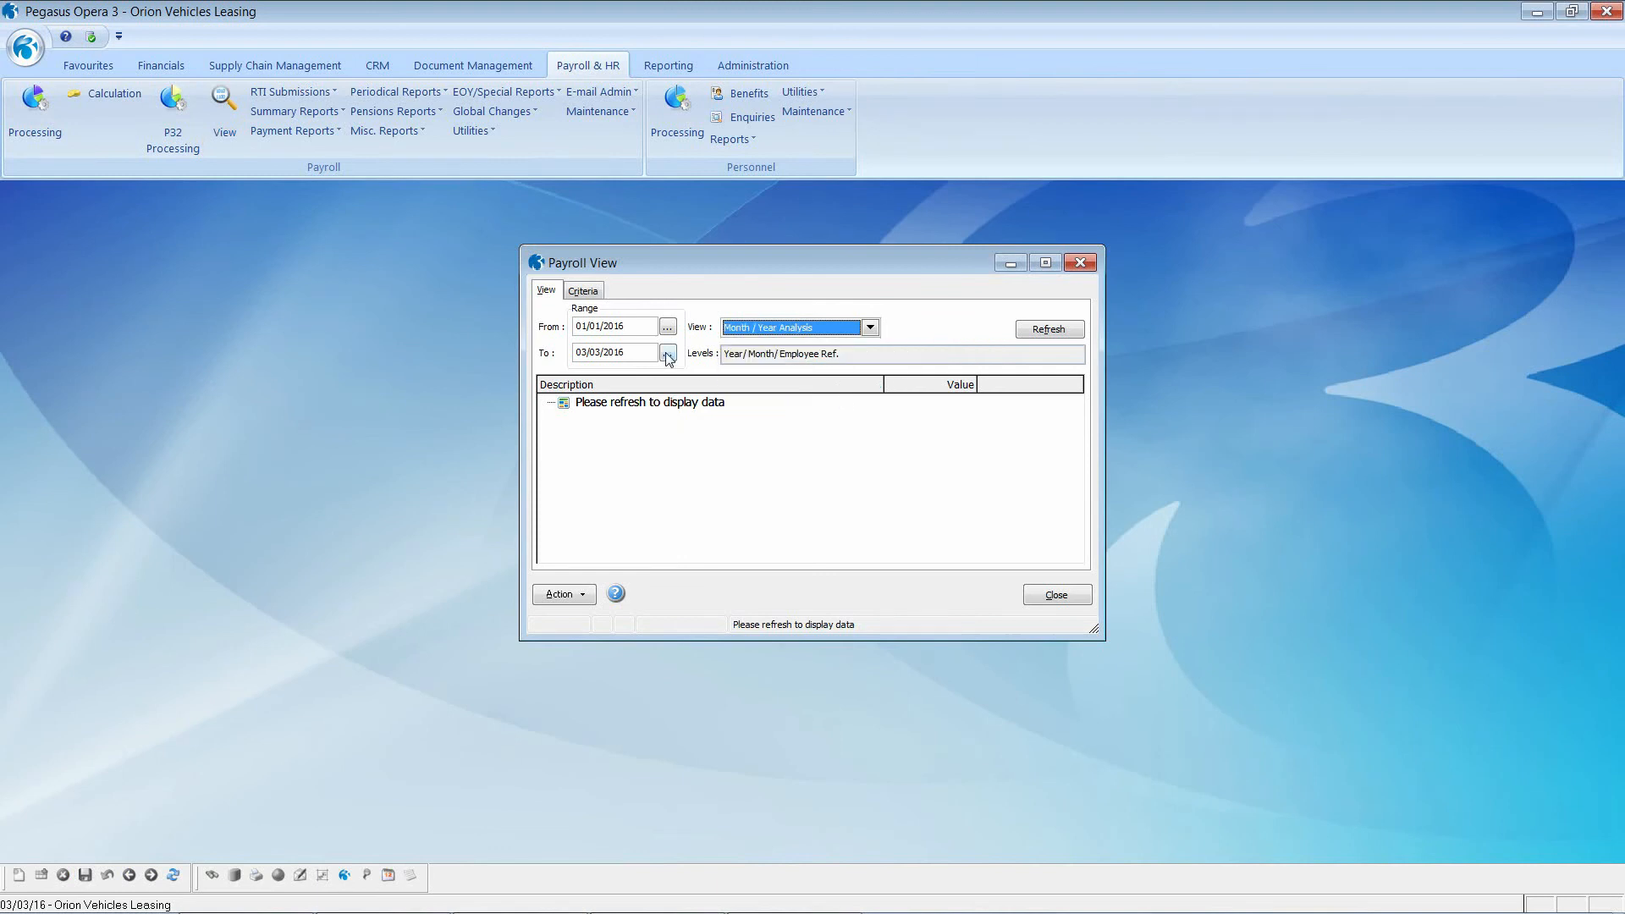
Step: Restrict the analysis to Payments from 01/01/2014 and refresh the yearly totals
left_click(643, 328)
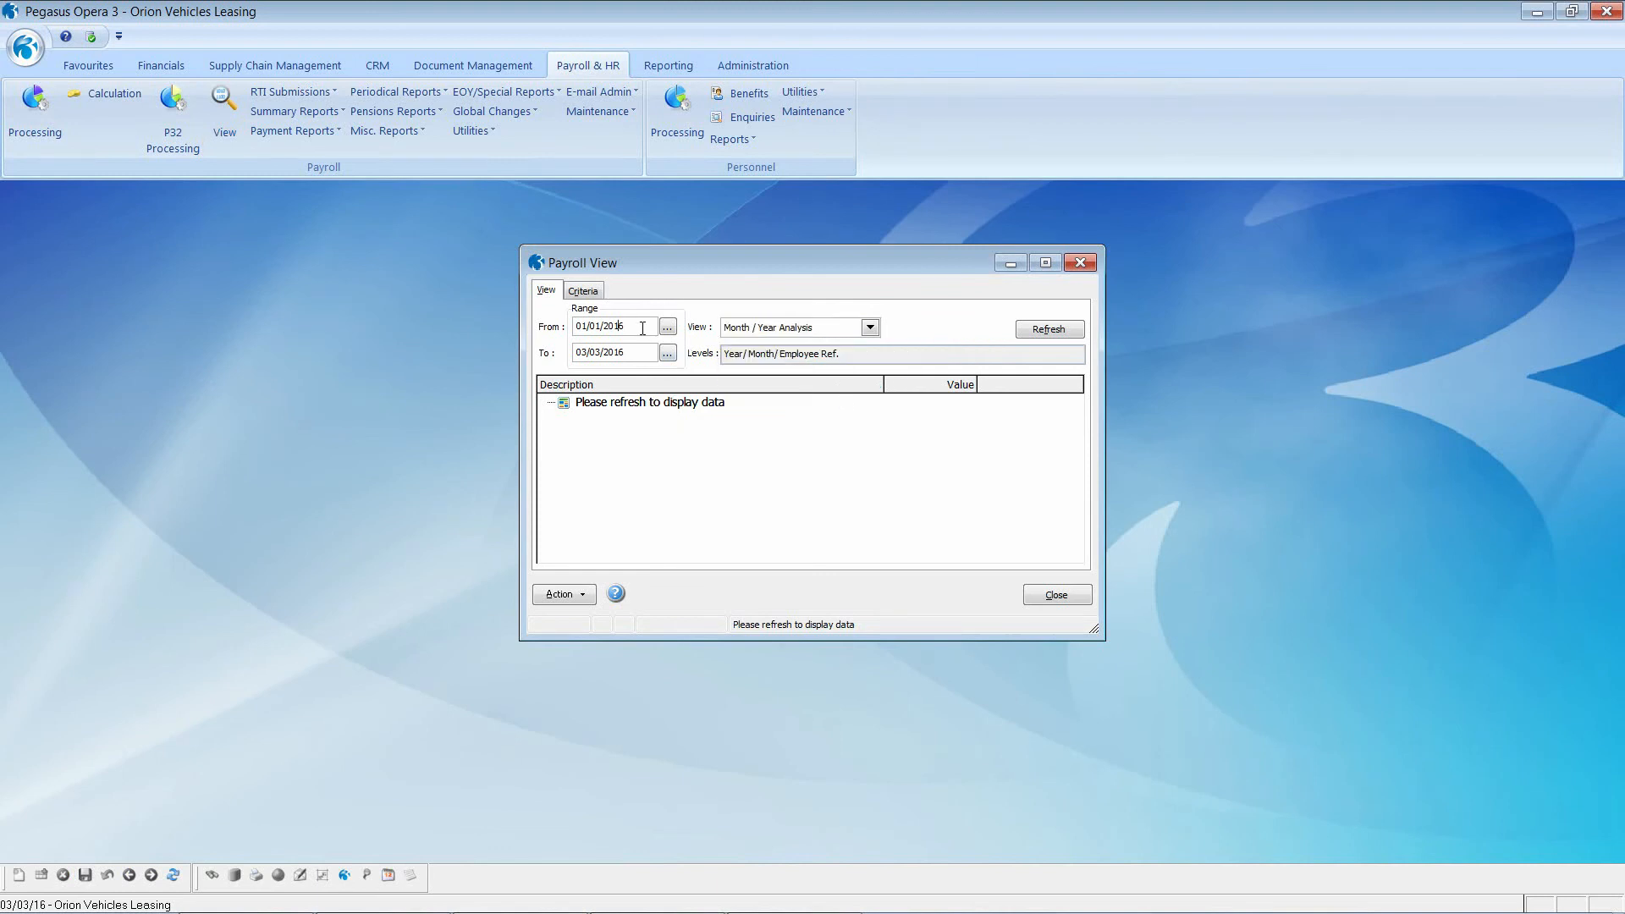
left_click(584, 292)
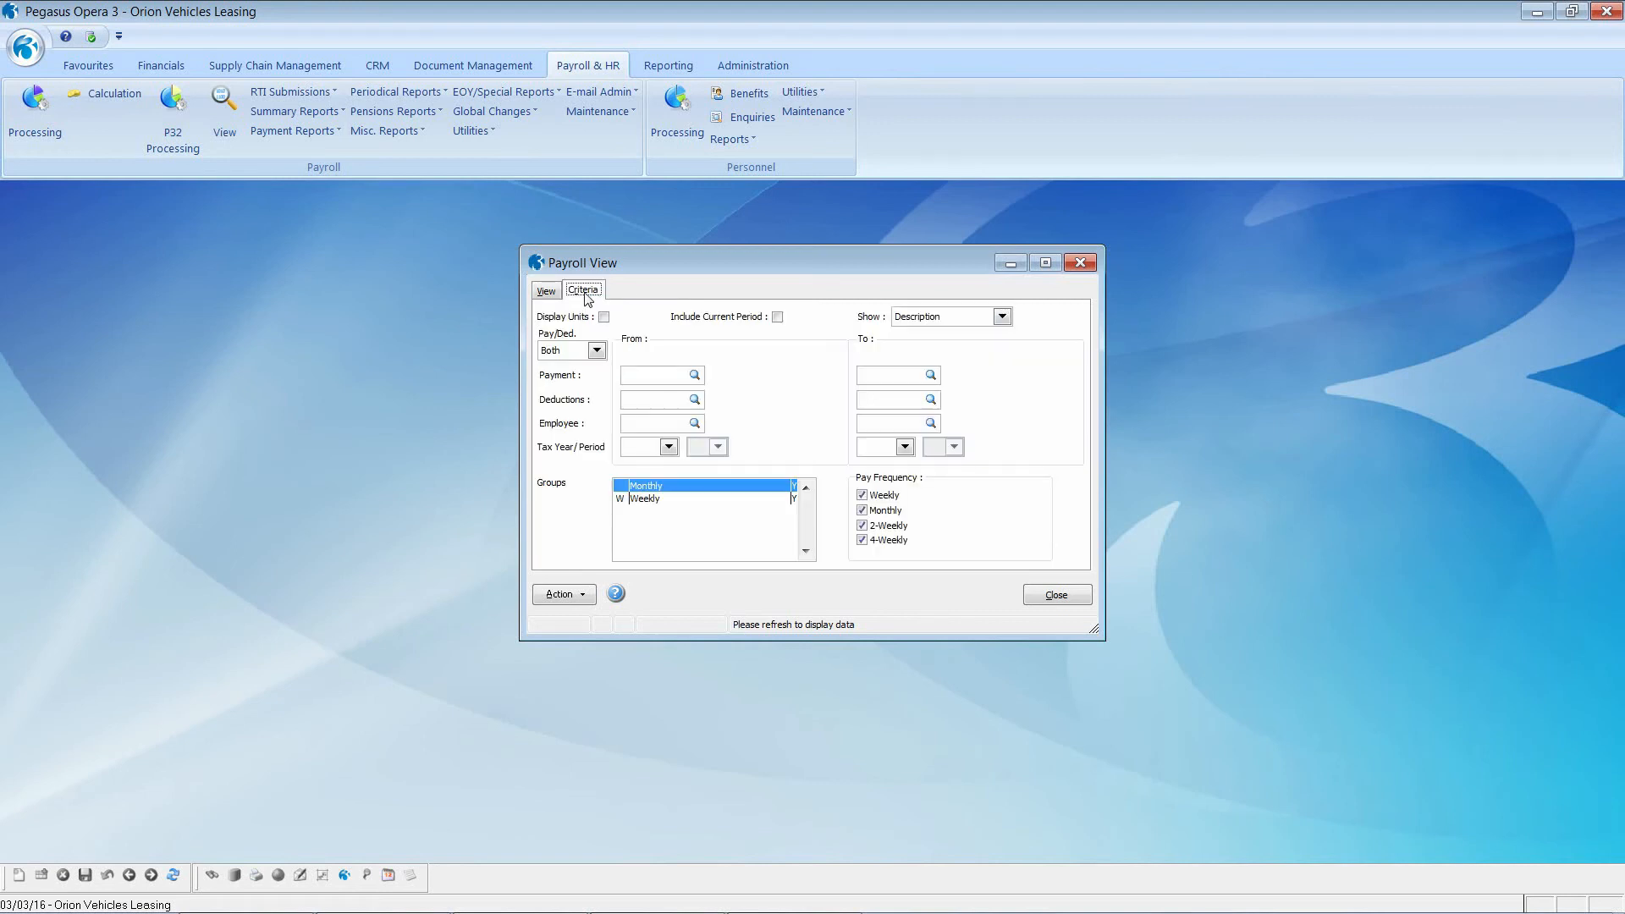
left_click(598, 352)
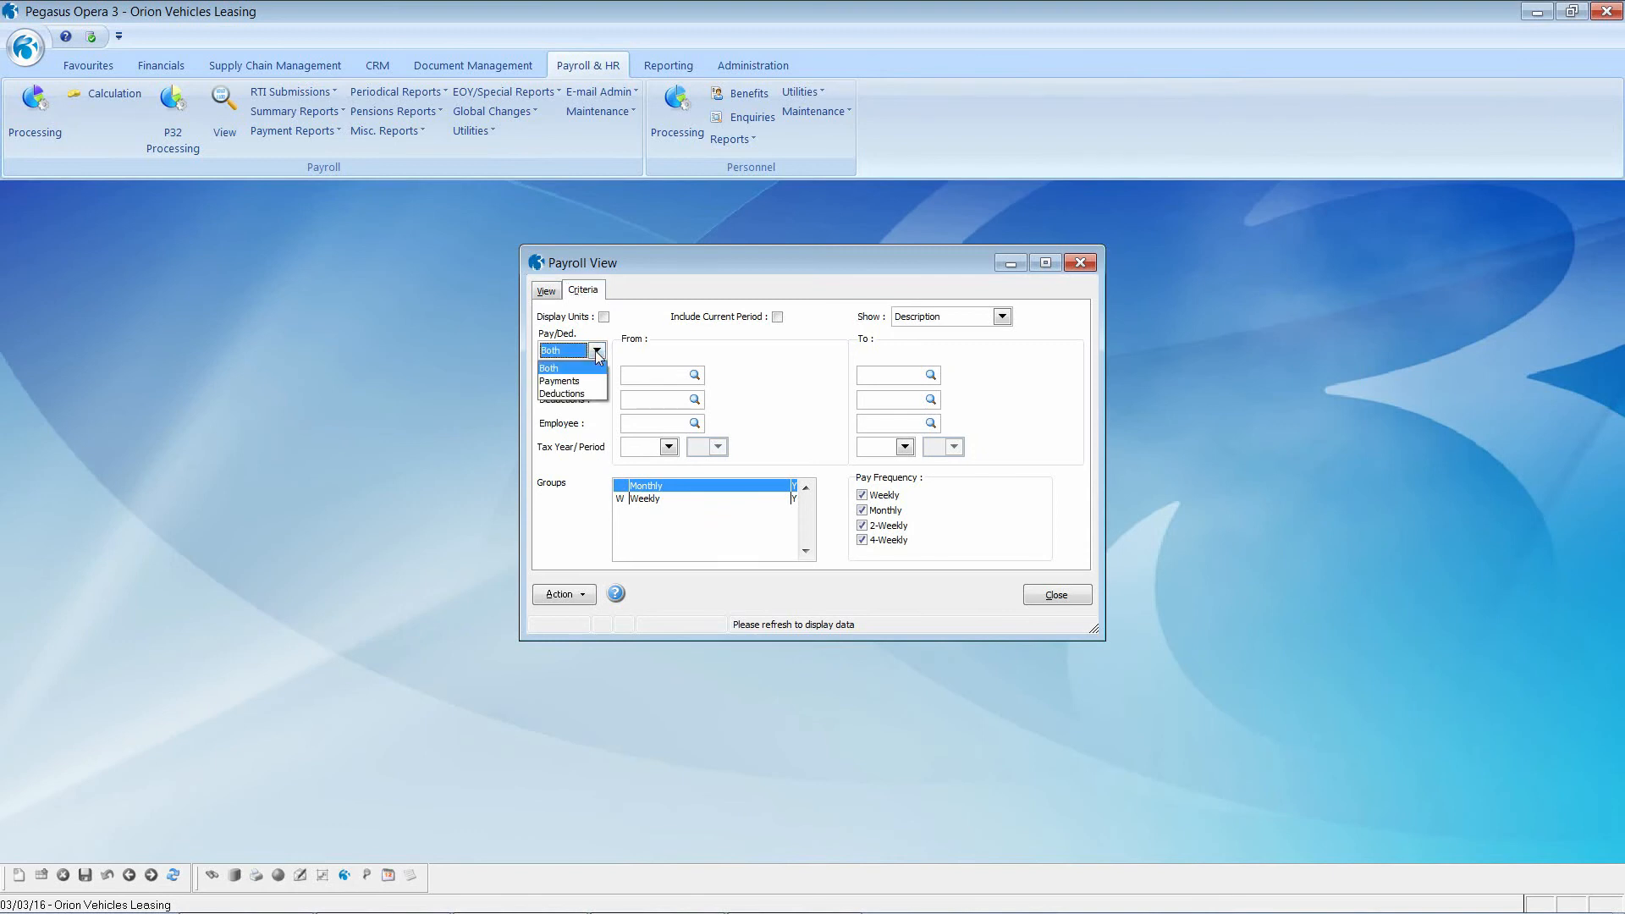
left_click(592, 380)
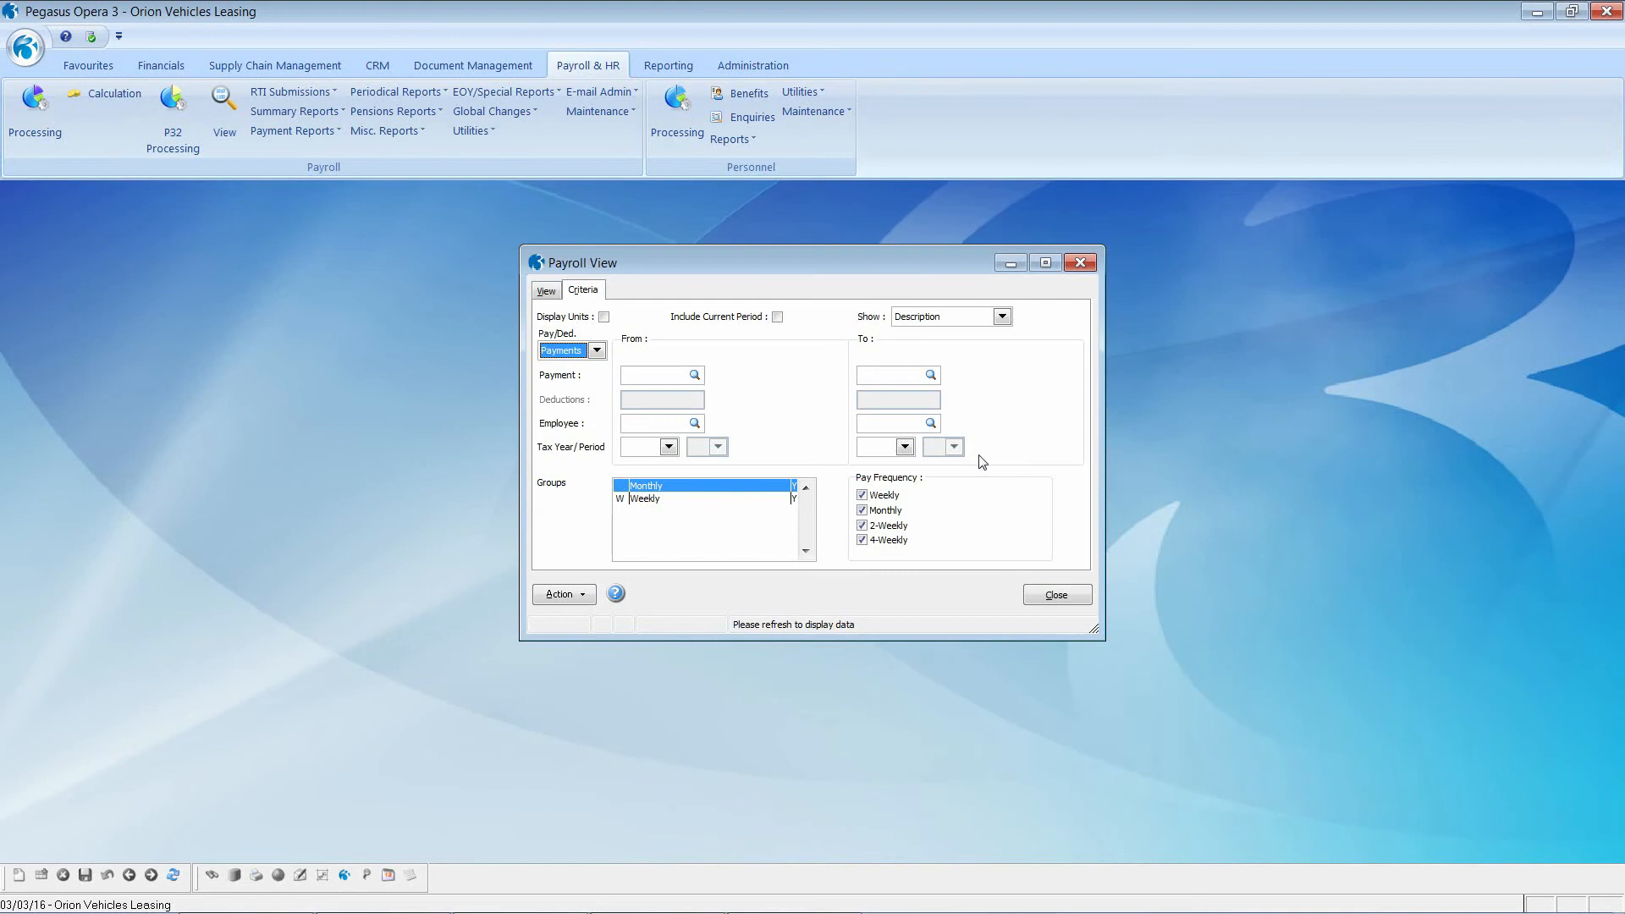
left_click(670, 447)
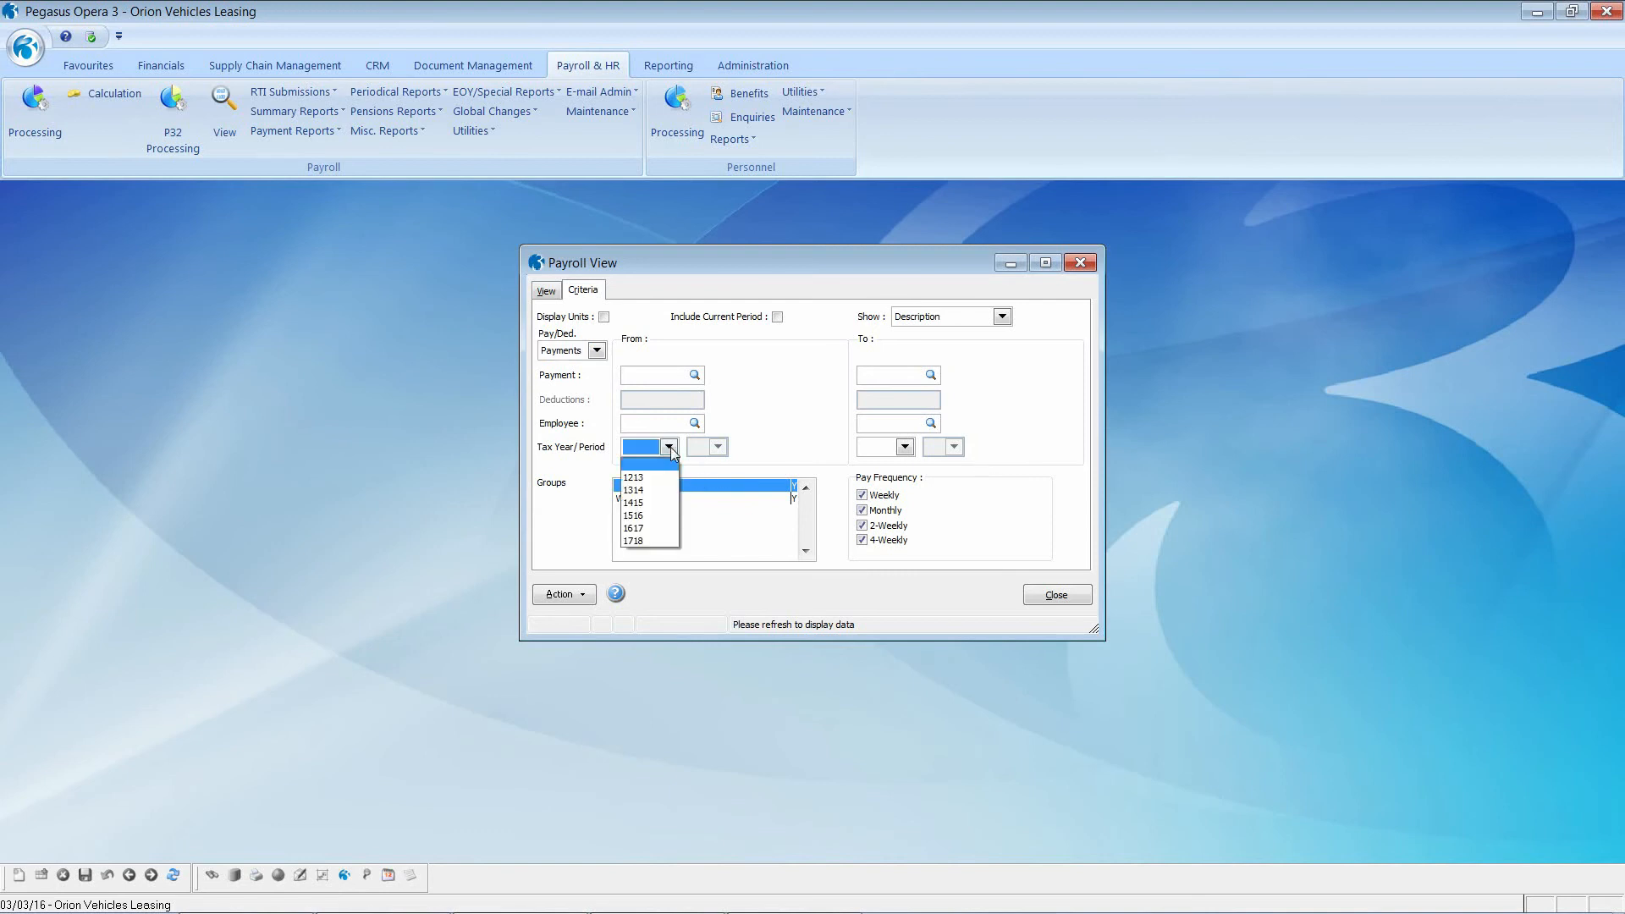
left_click(670, 448)
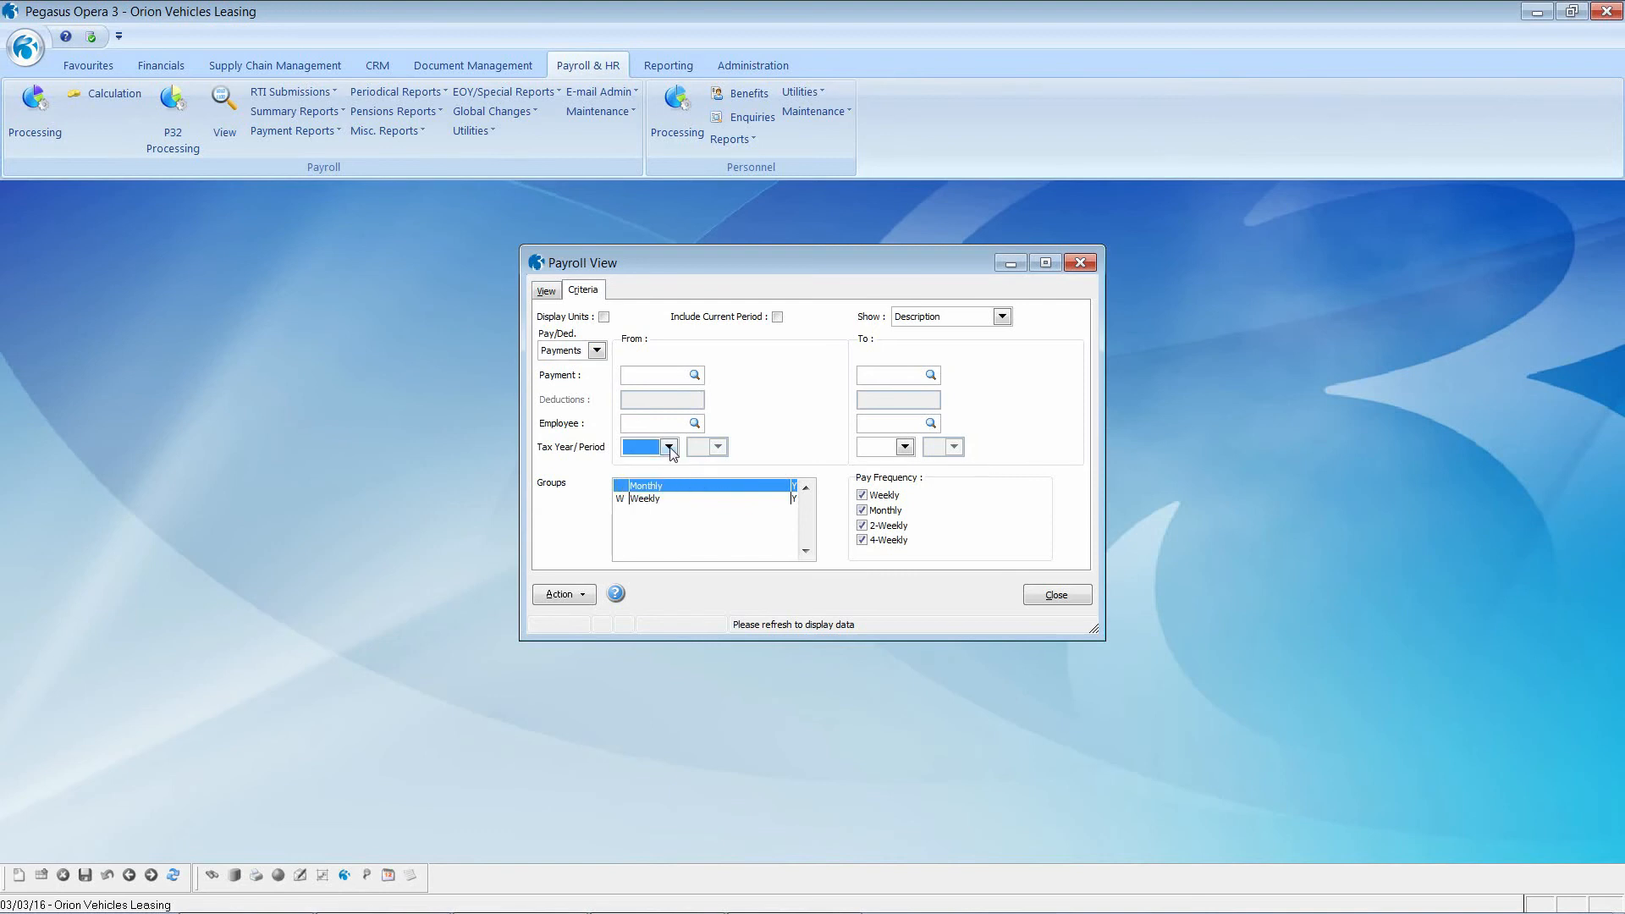
left_click(549, 290)
left_click(1043, 334)
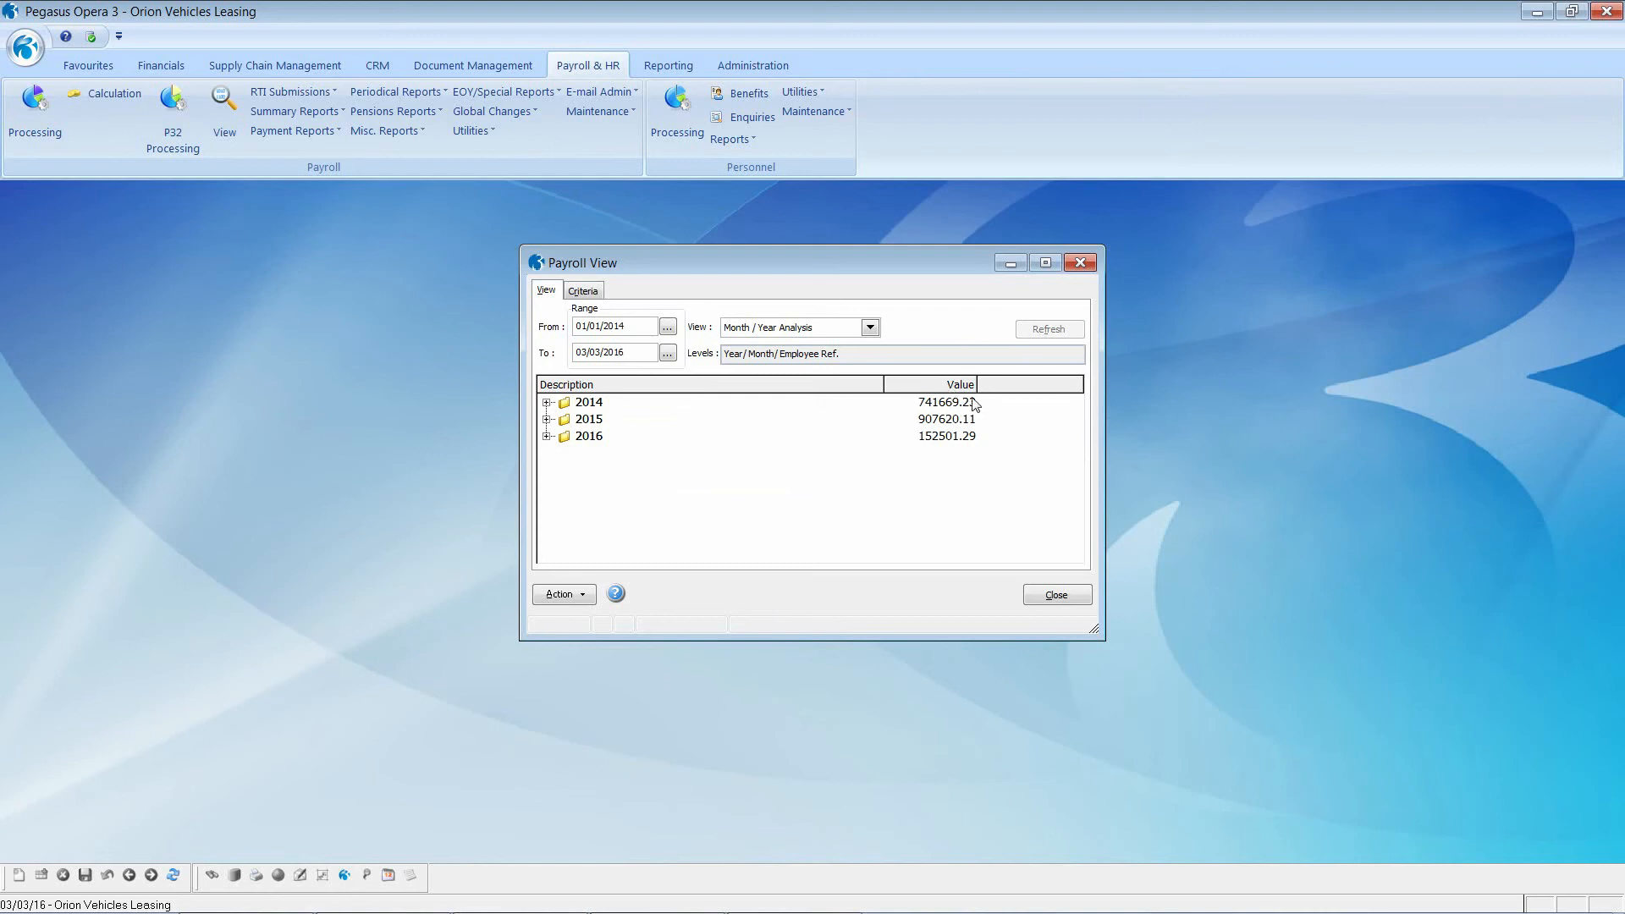
Step: Expand 2015 down to December's list of employees
left_click(547, 404)
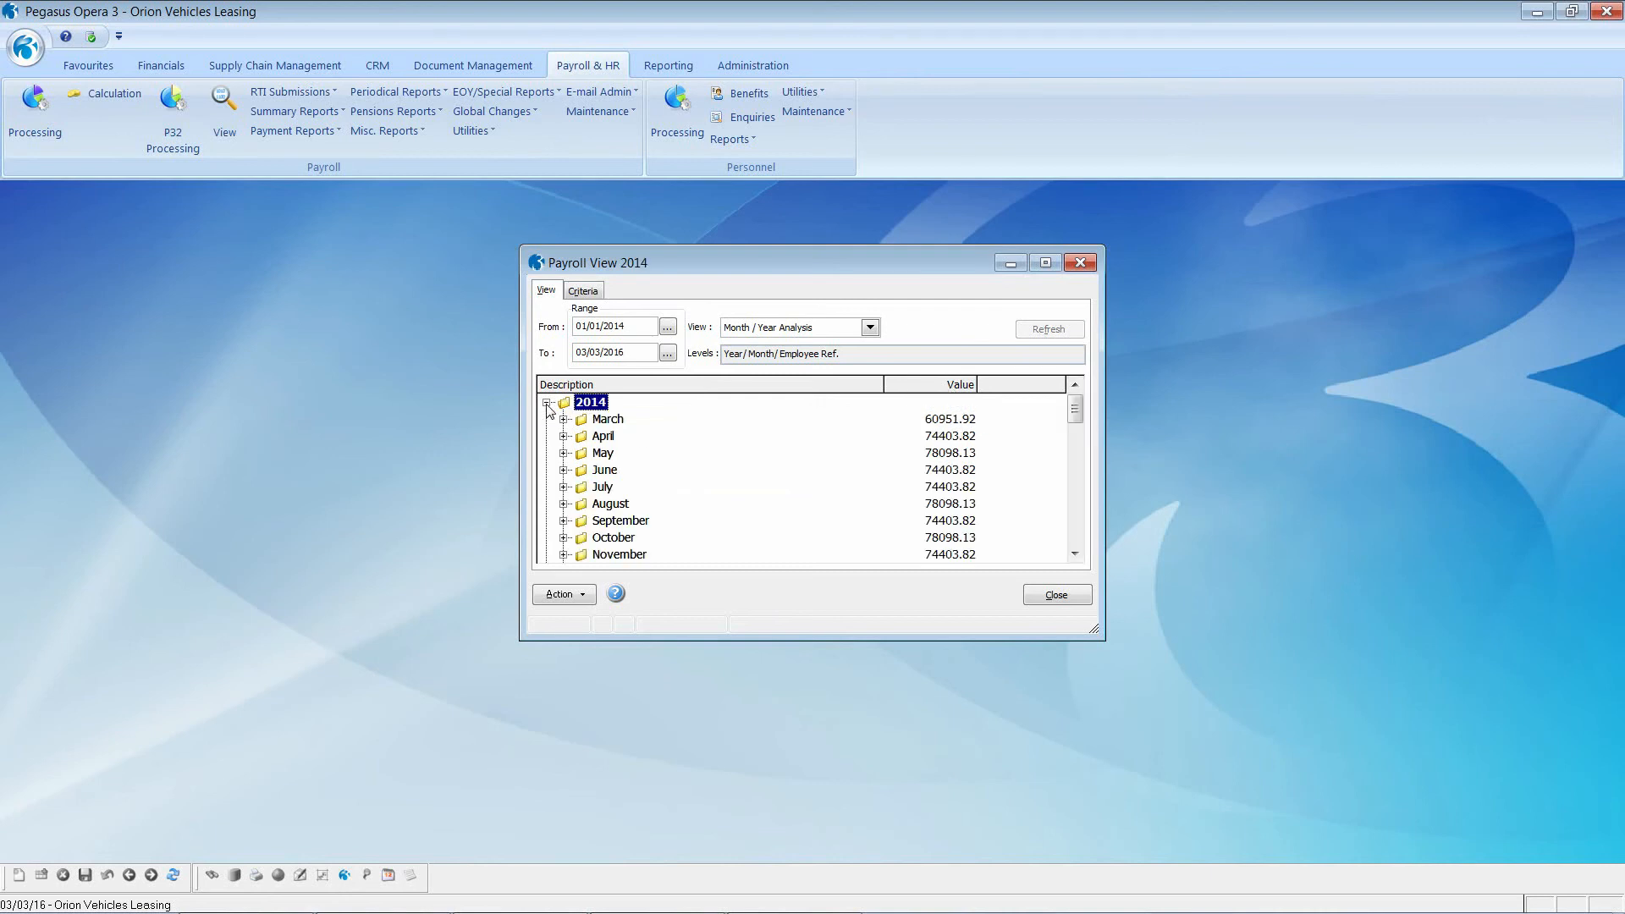
scroll(598, 454, "down", 2)
scroll(598, 455, "down", 1)
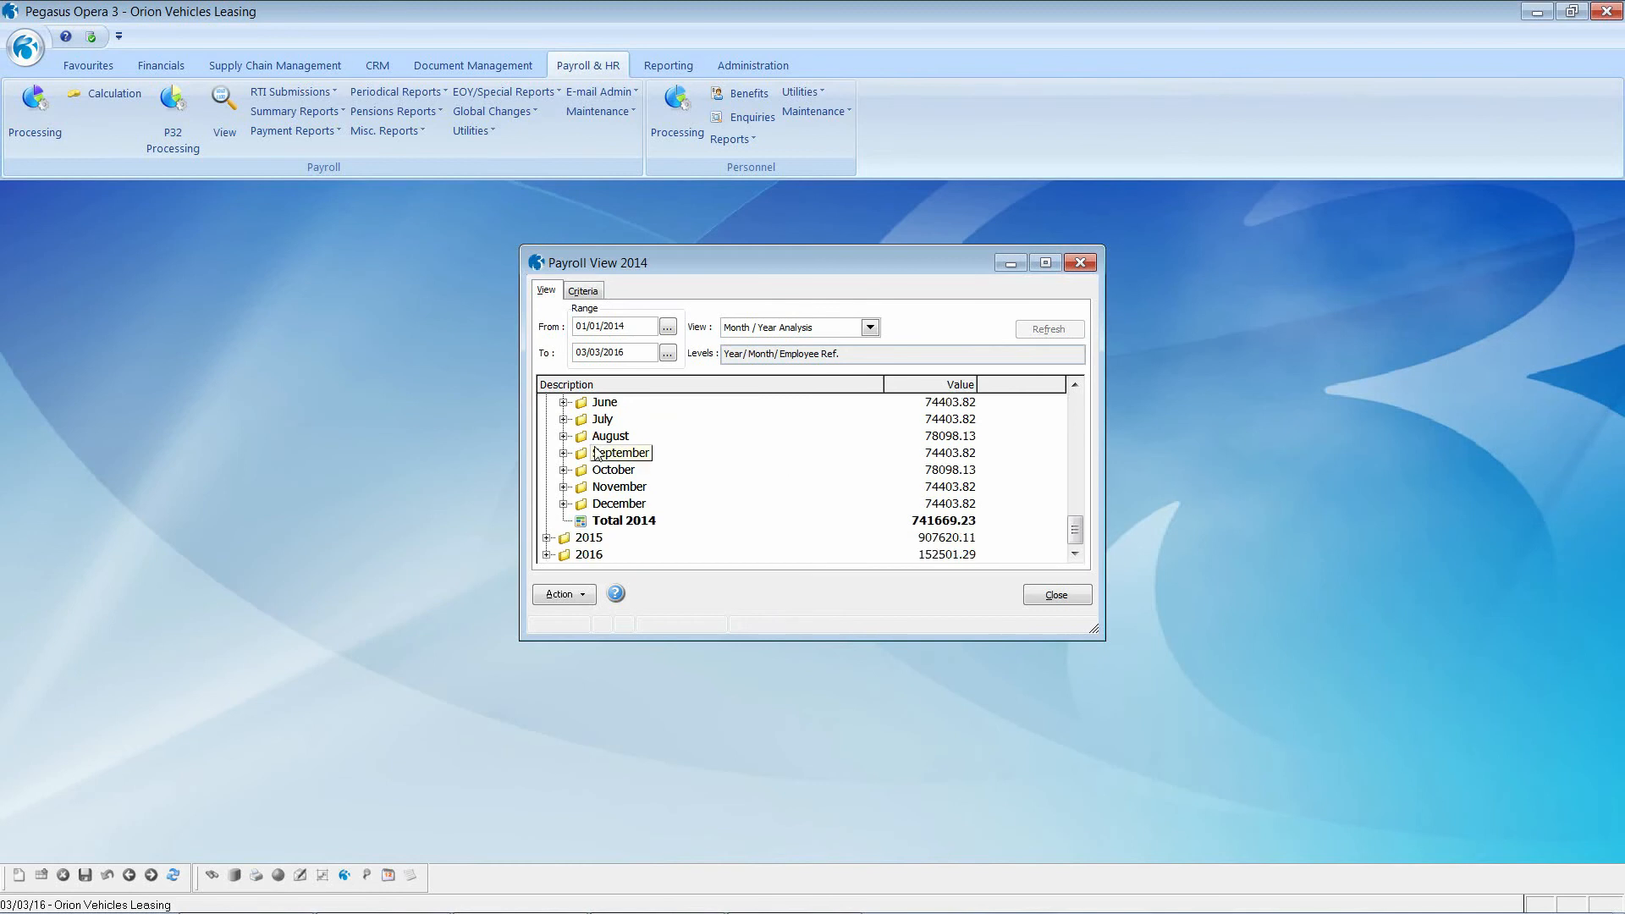
scroll(592, 449, "up", 3)
left_click(547, 403)
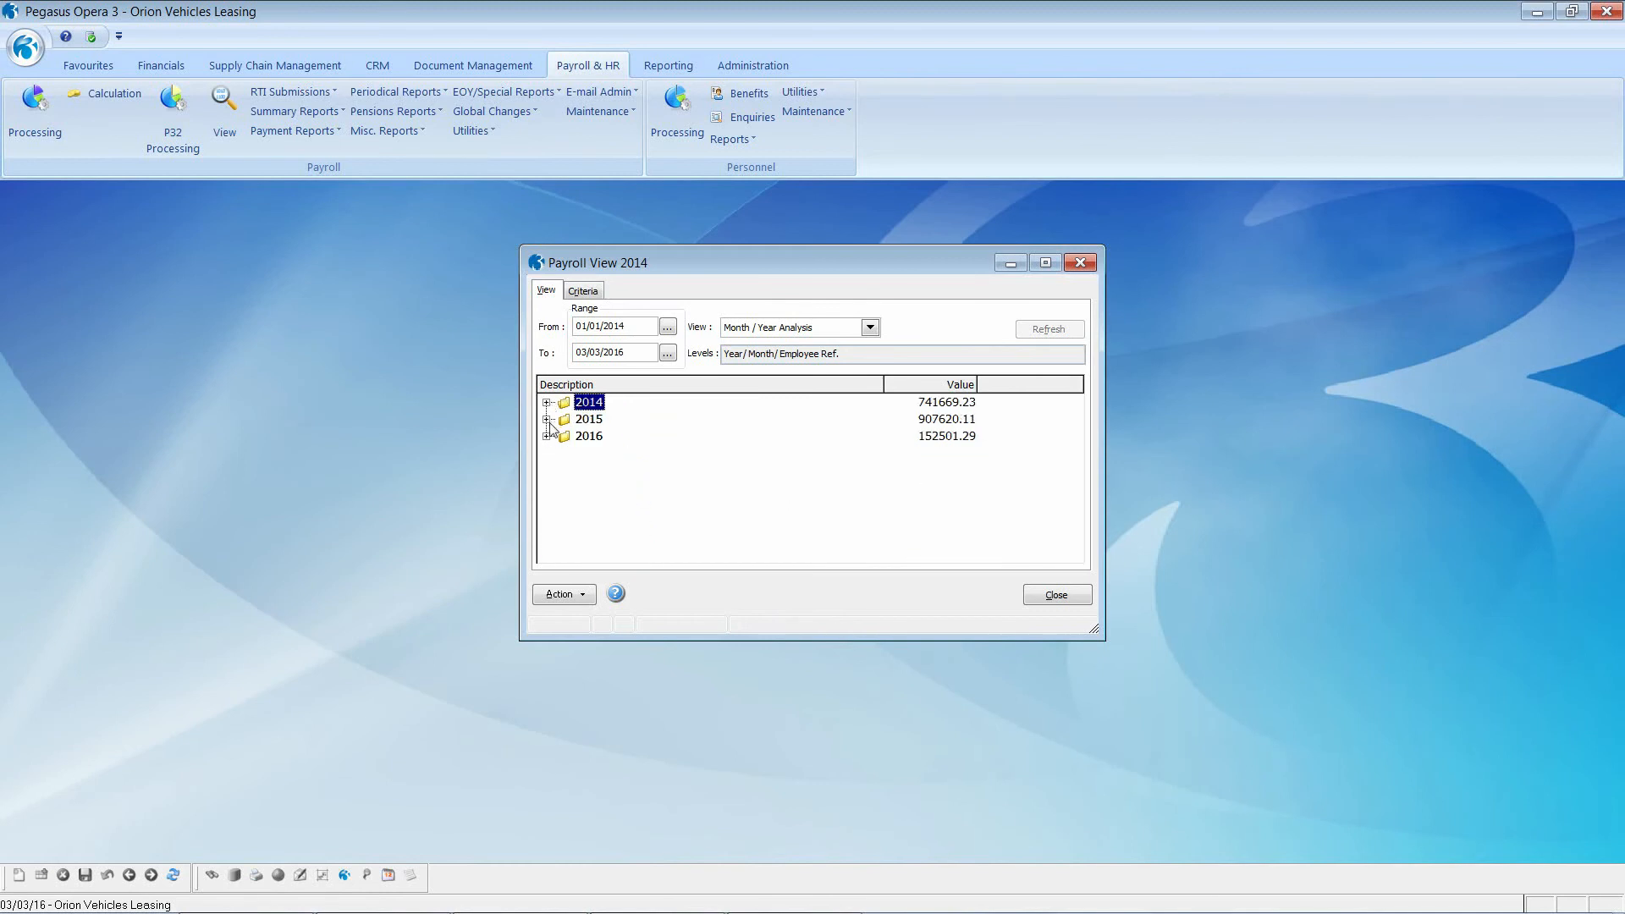
left_click(547, 420)
scroll(626, 466, "down", 3)
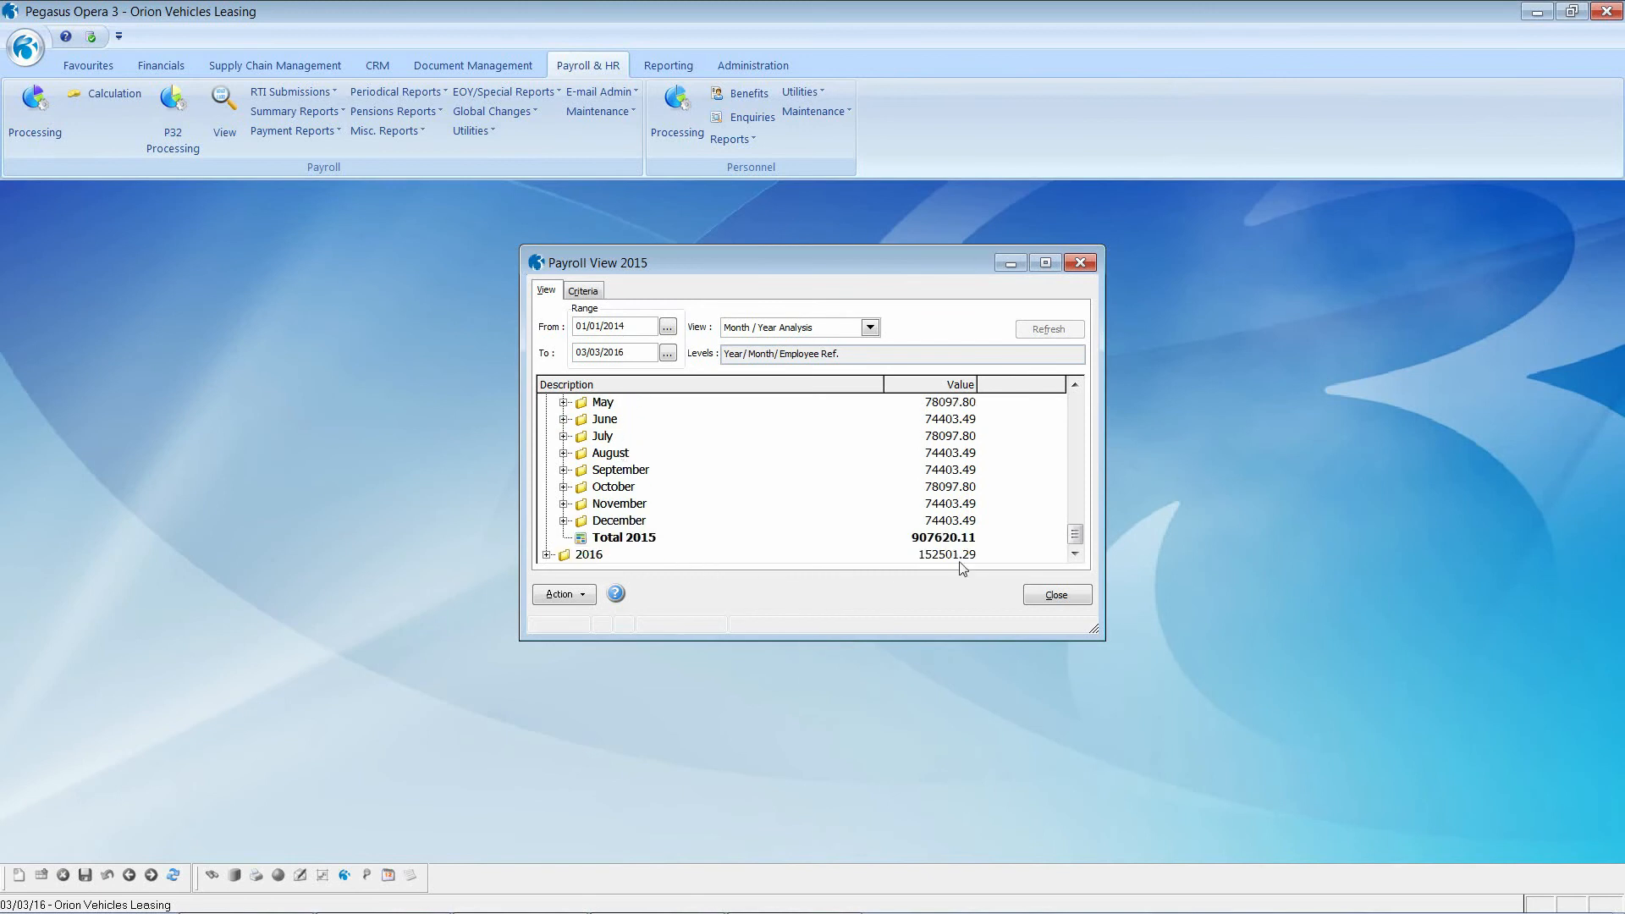
left_click(564, 521)
scroll(760, 502, "down", 3)
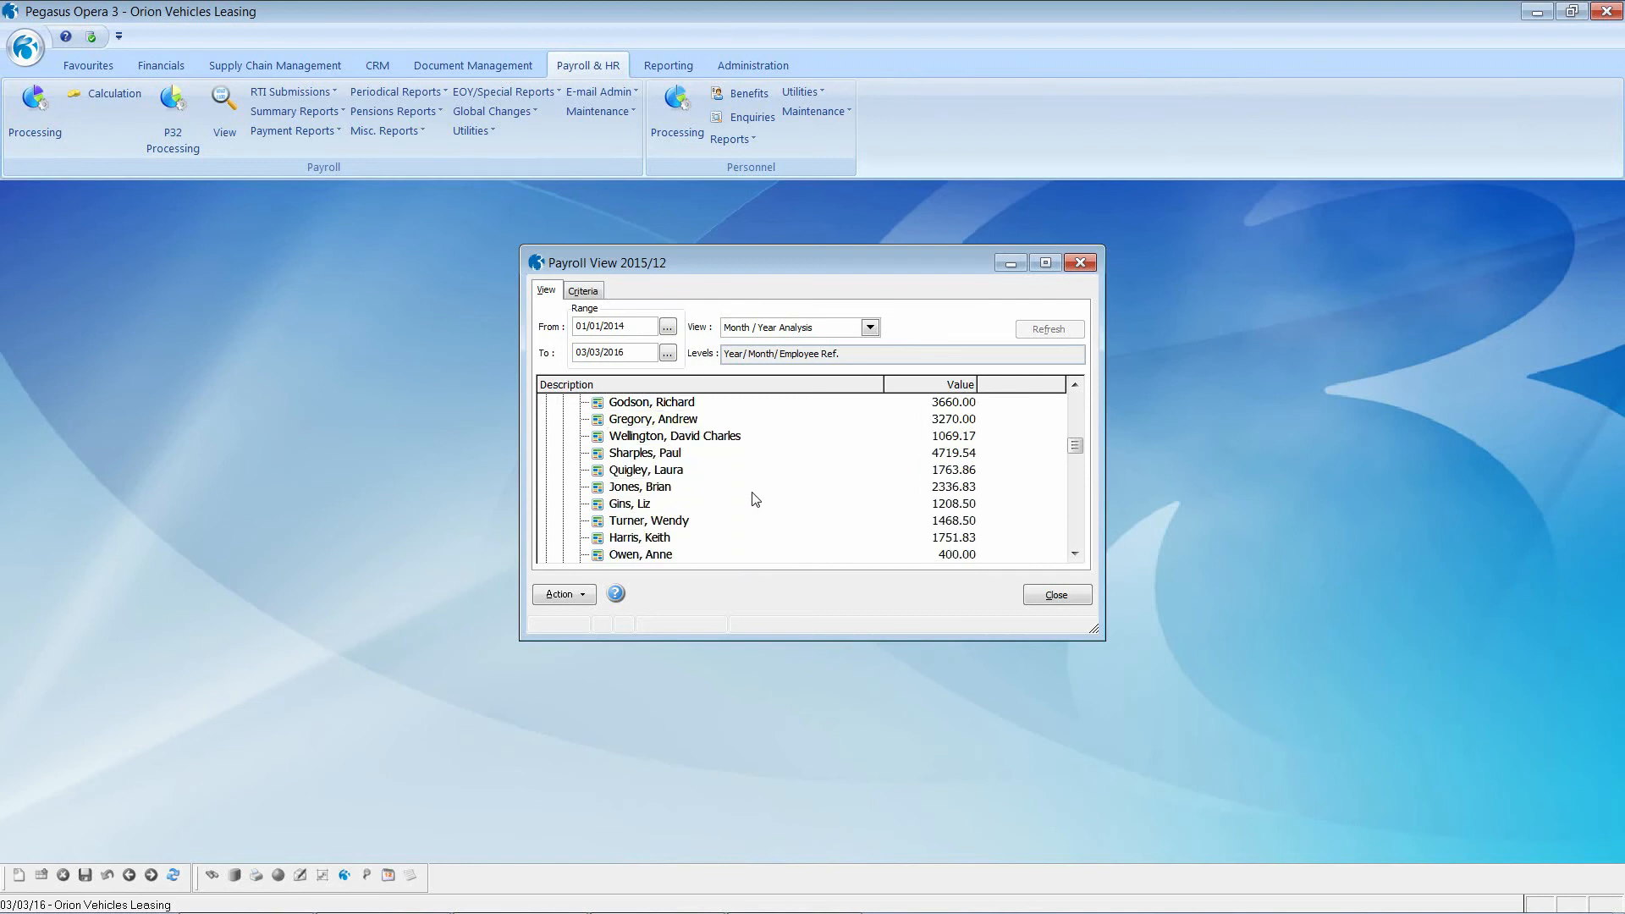
scroll(756, 499, "down", 3)
scroll(753, 499, "down", 2)
scroll(752, 499, "up", 5)
scroll(748, 498, "up", 2)
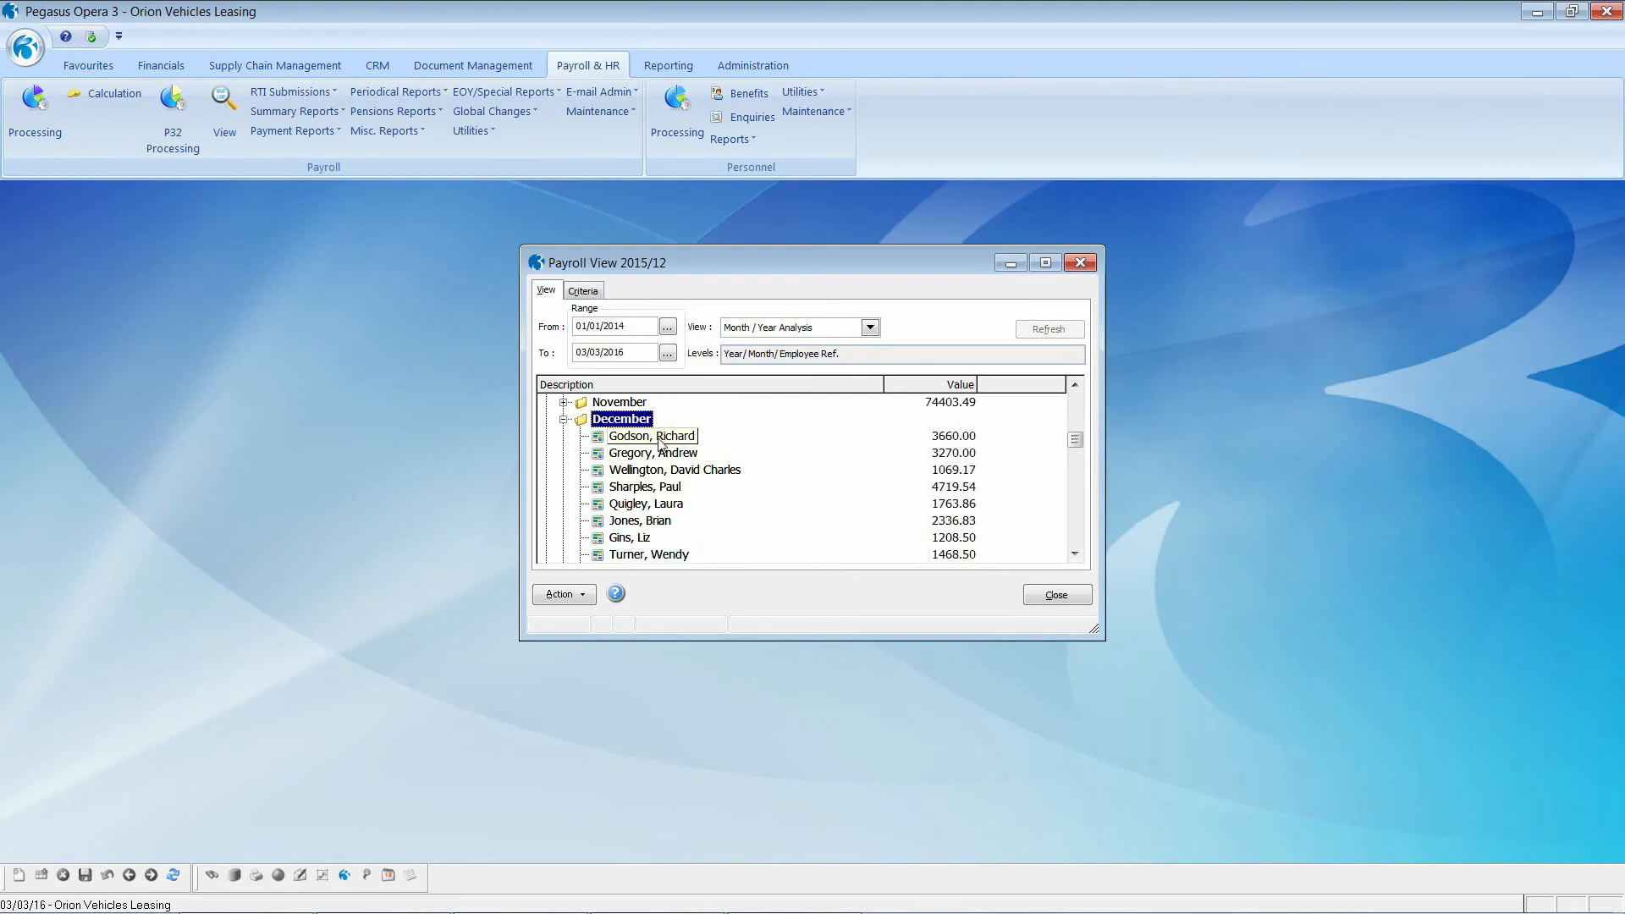
Step: Open employee 1001's December 2015 transactions and its payslip showing 3660.00 basic
left_click(661, 436)
double_click(661, 437)
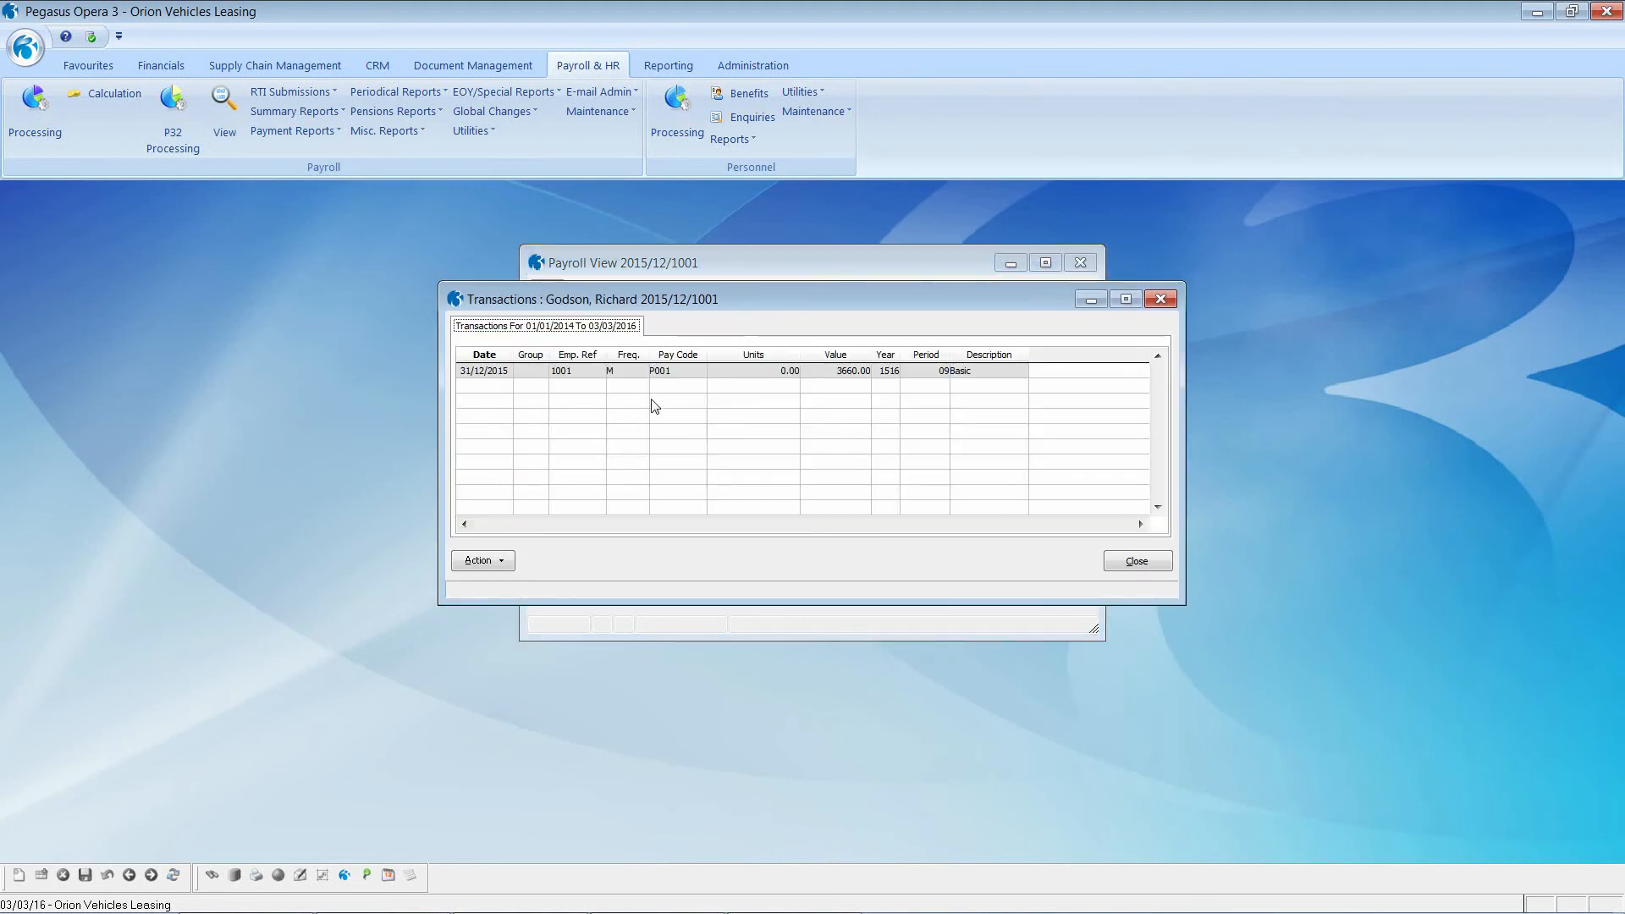
double_click(491, 372)
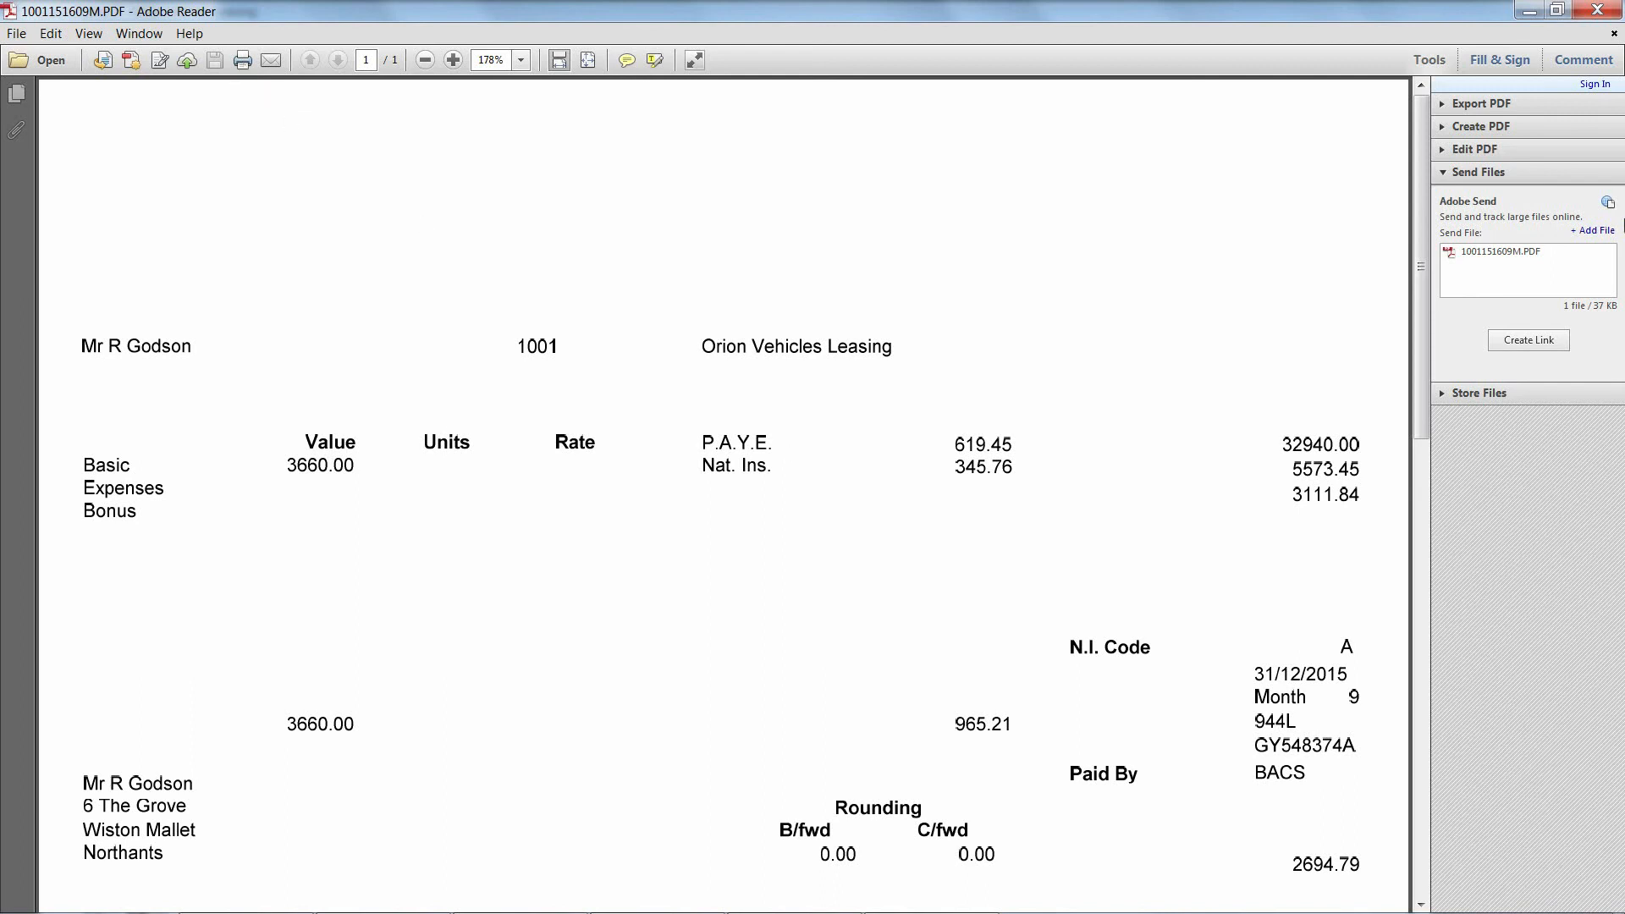
Step: Close 1001's payslip and transactions, then show employee 5001's December 2015 Basic and Overtime transactions
left_click(1598, 10)
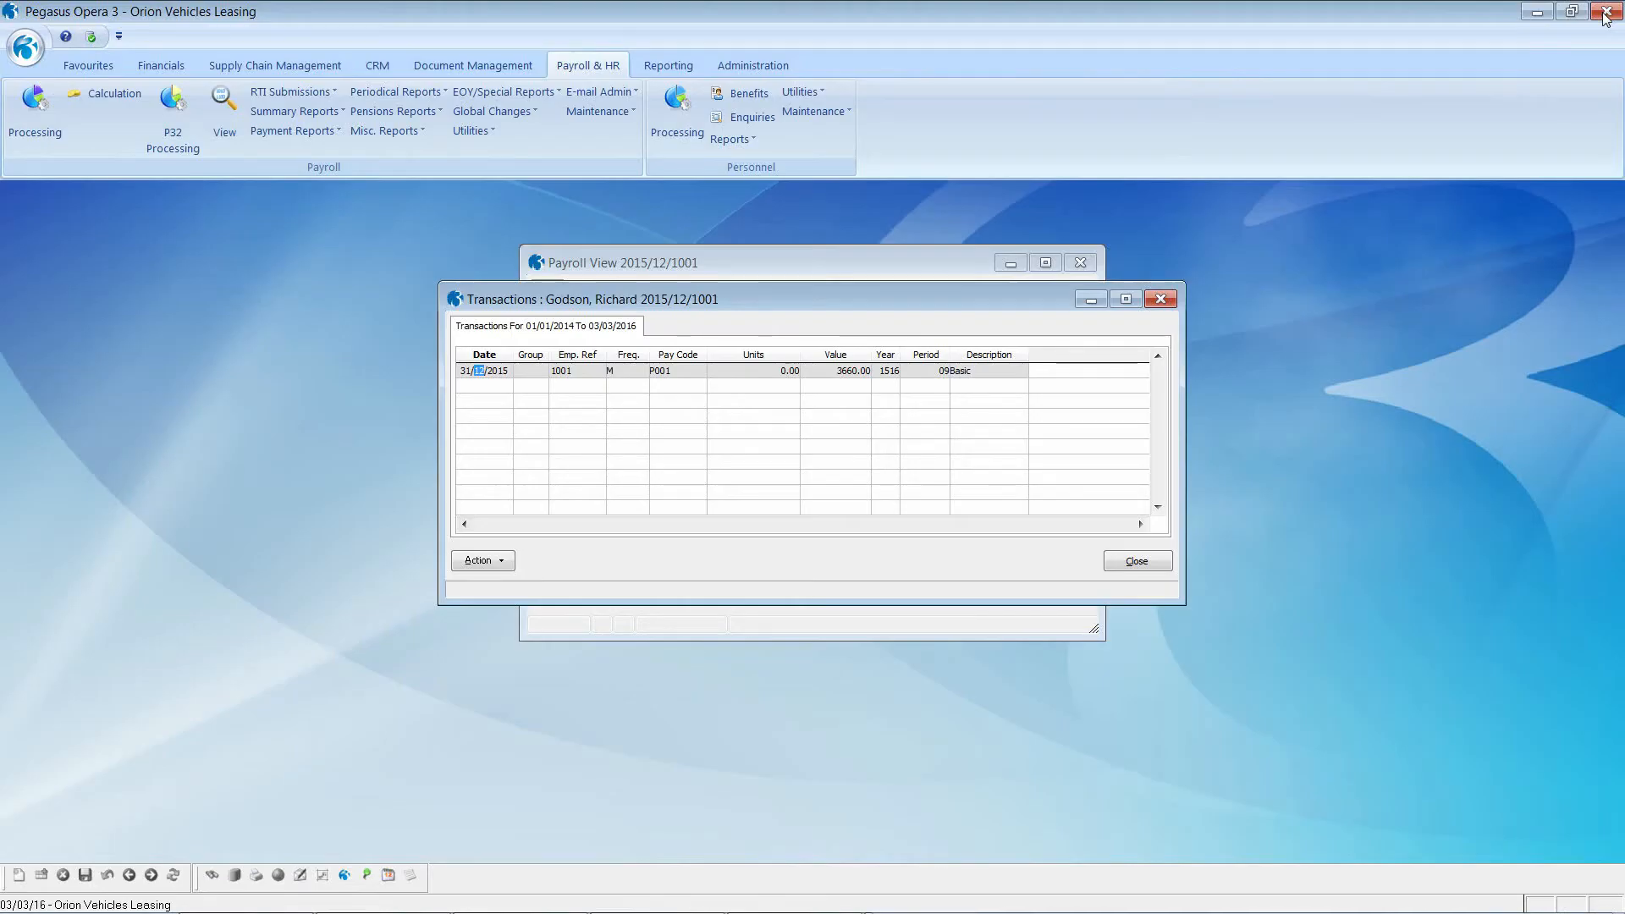
left_click(1144, 564)
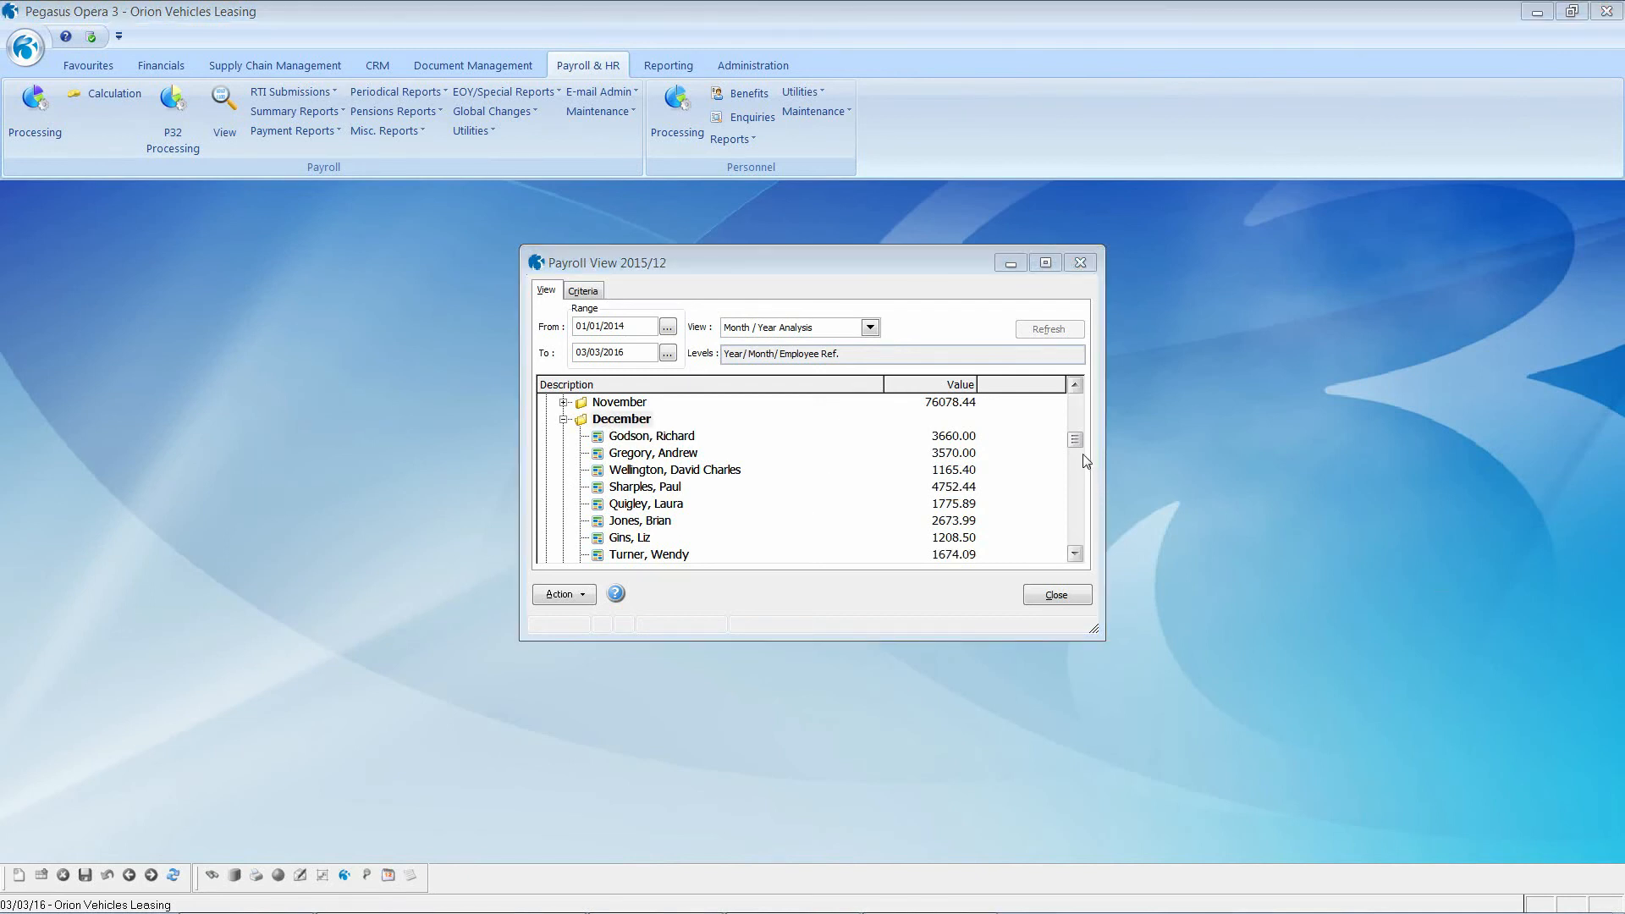
left_click_drag(1072, 437, 1072, 536)
double_click(623, 506)
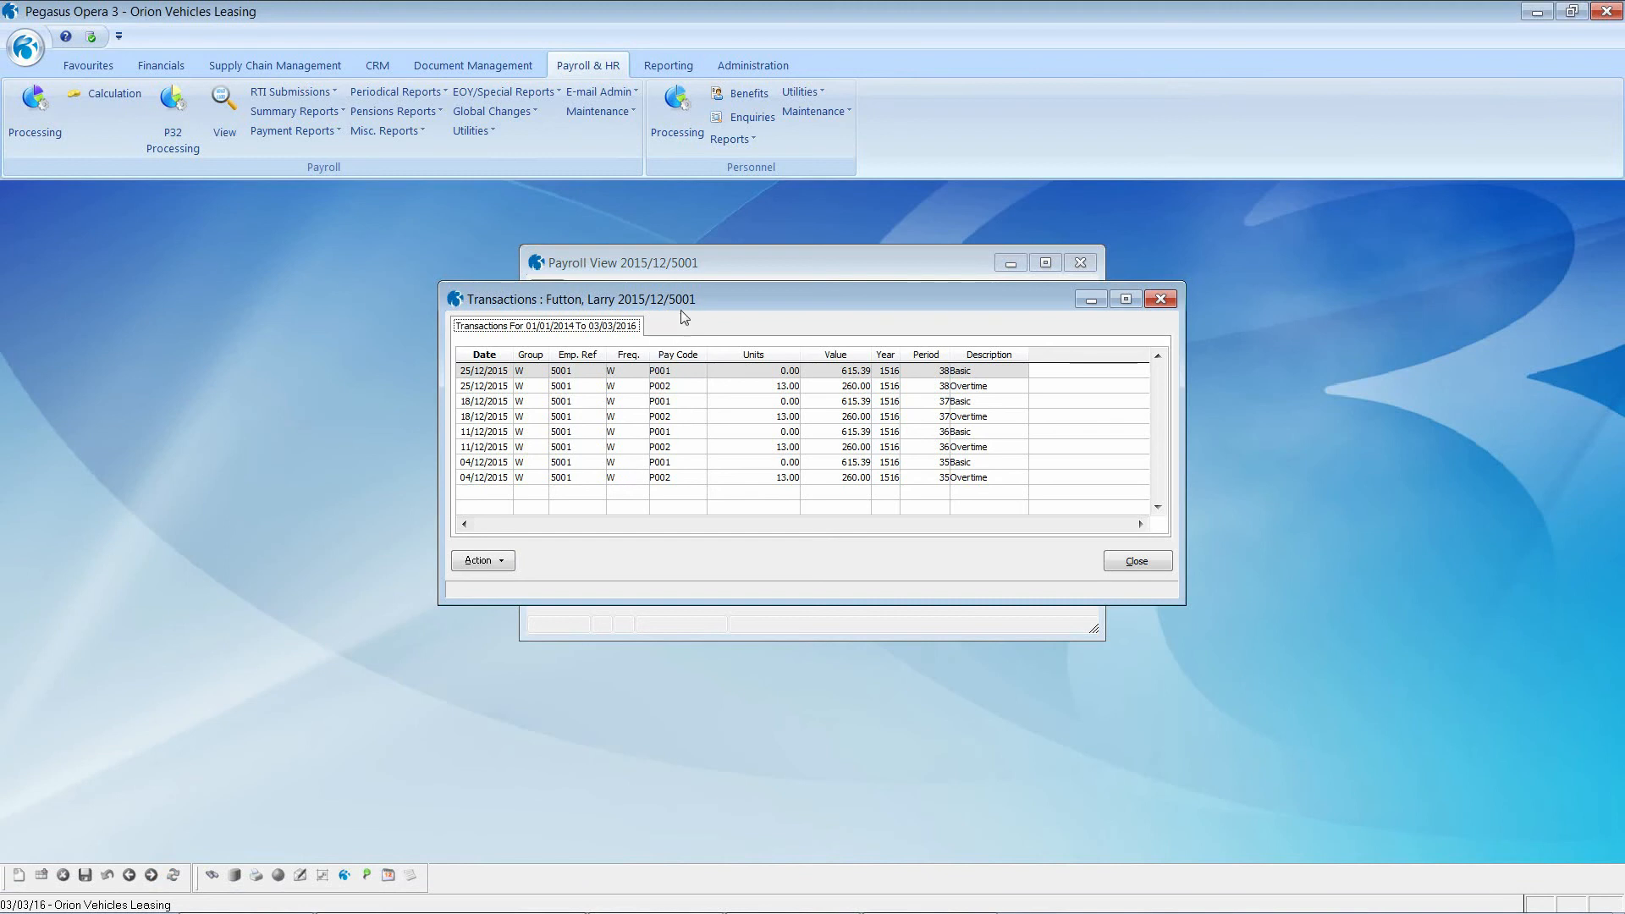
left_click_drag(701, 297, 1050, 266)
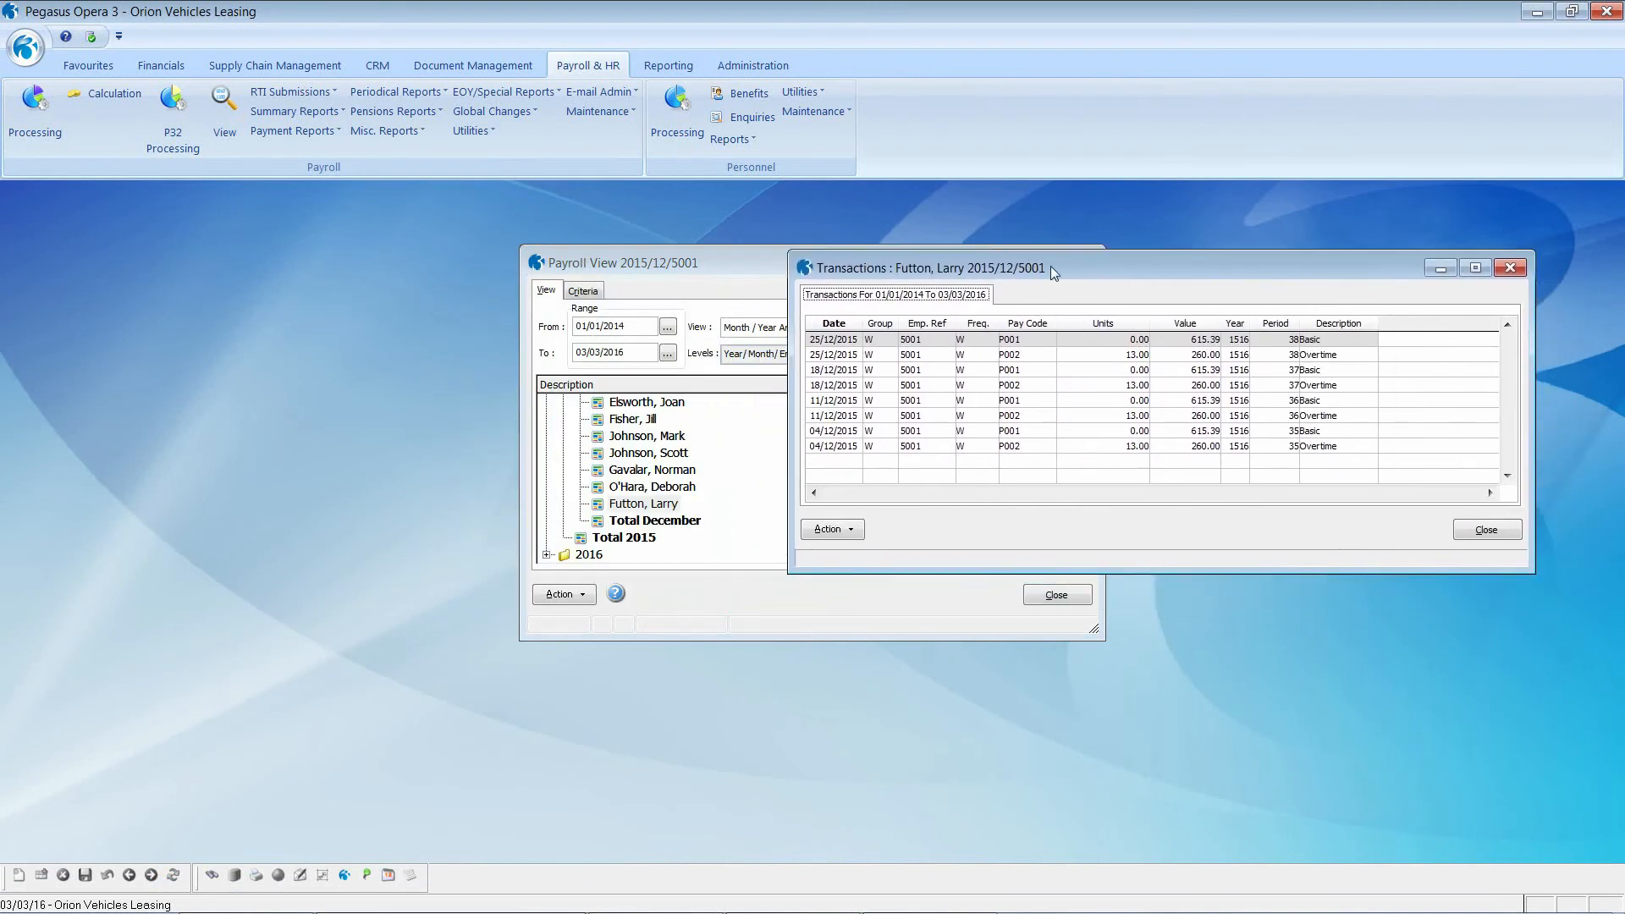
Step: Check the Pay Code column options and keep the Transactions window always on top
right_click(1035, 326)
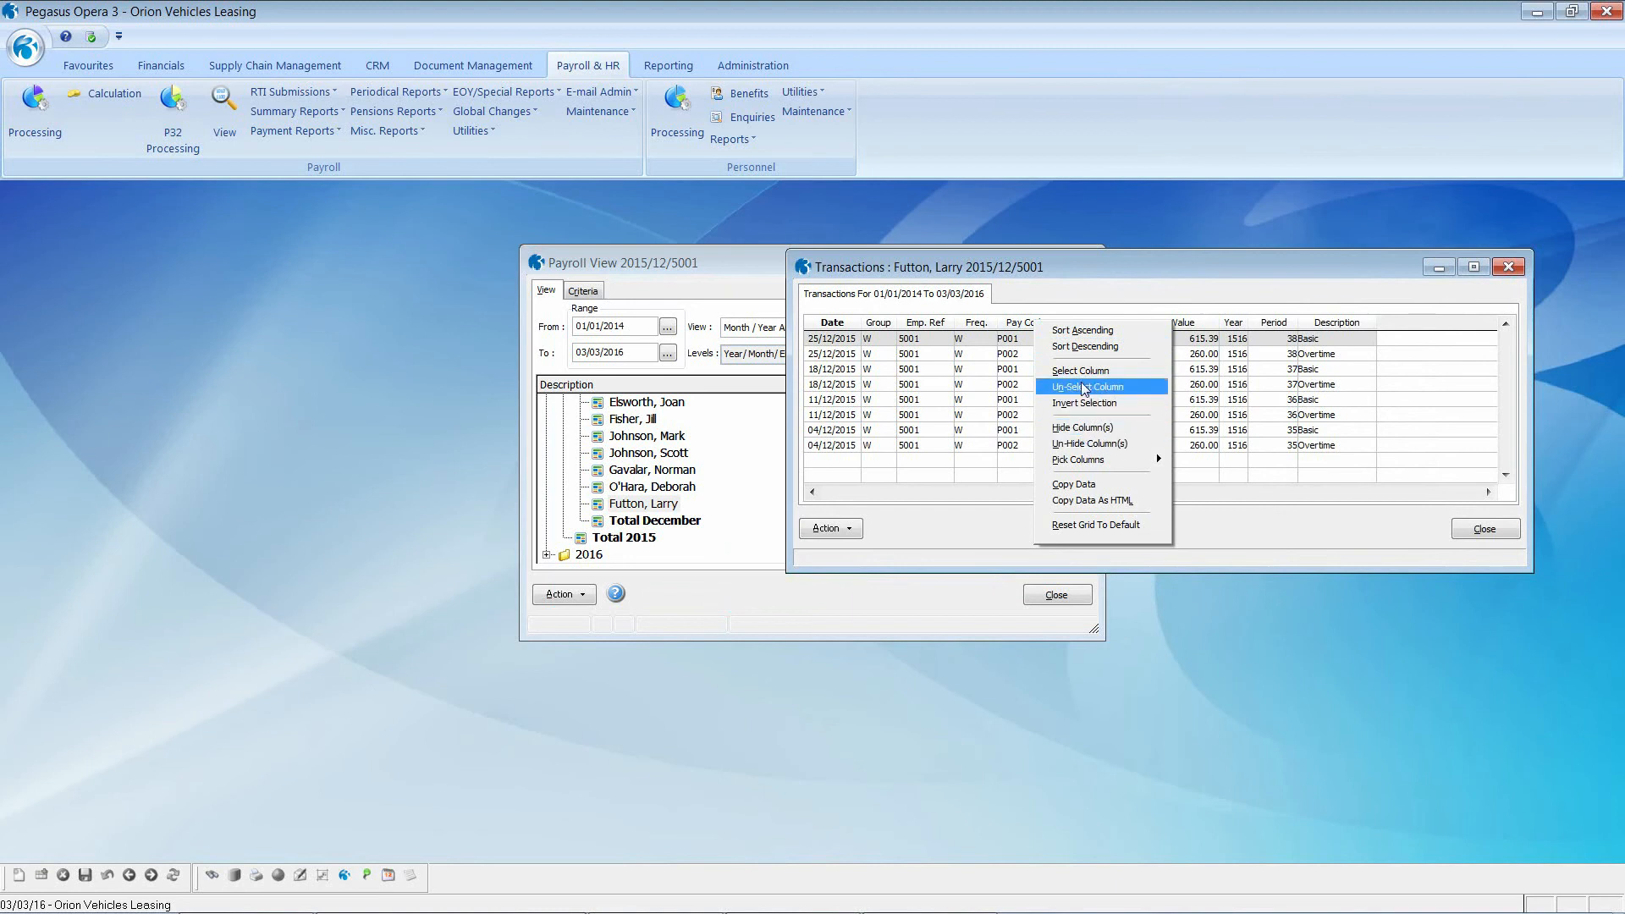
left_click(1092, 263)
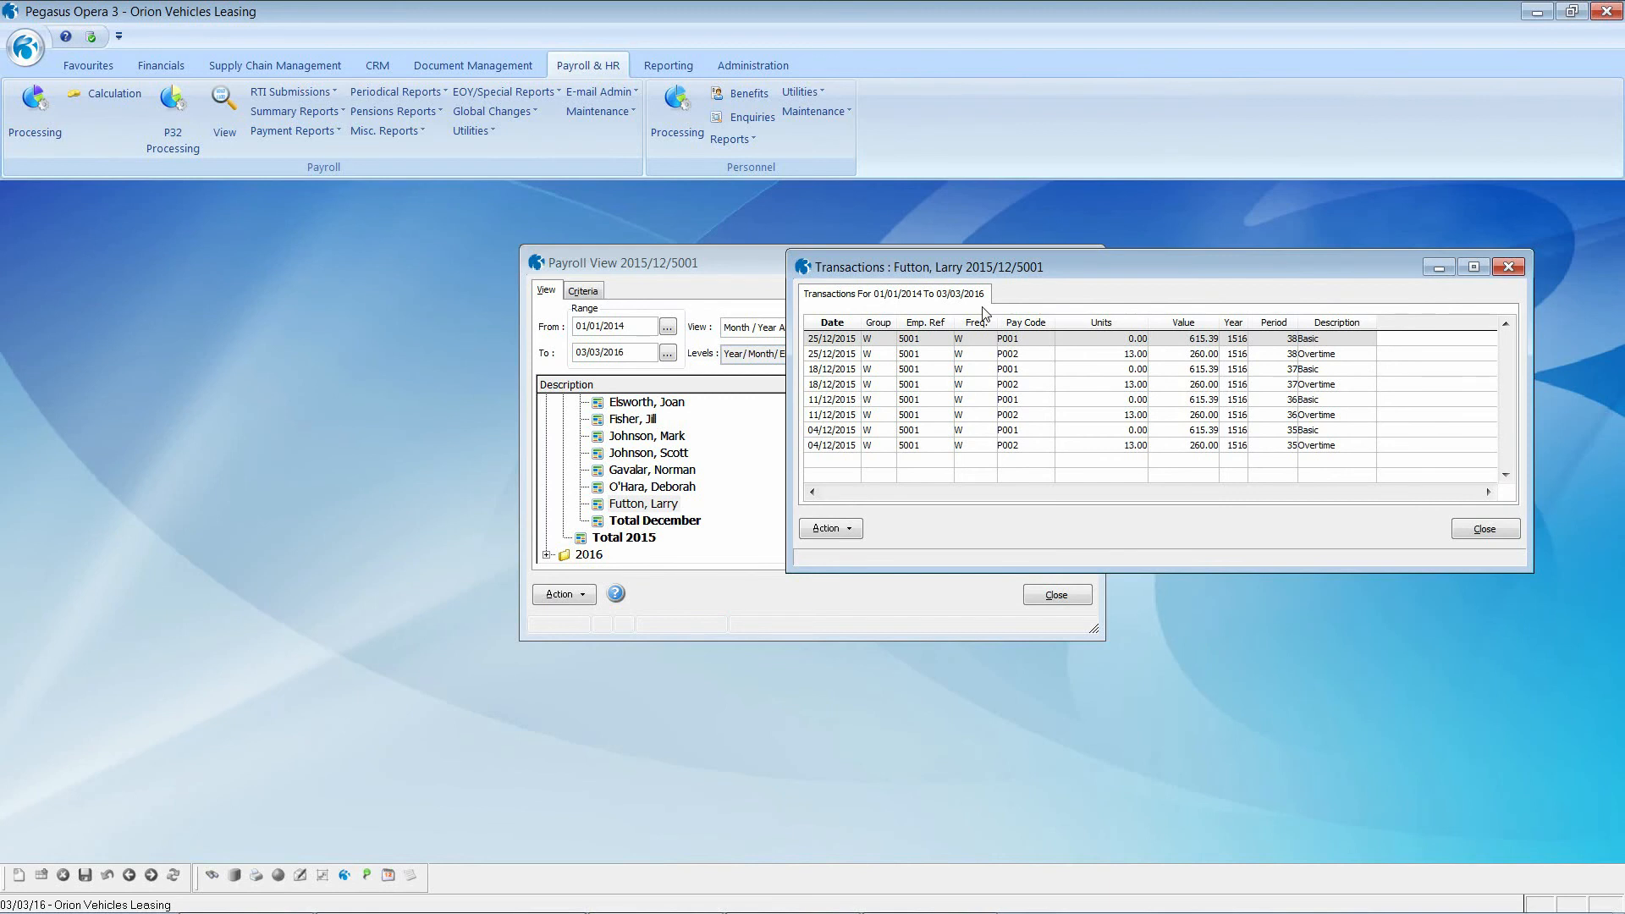
left_click(368, 879)
Step: Browse transactions for employees 4009 and 4002, September 2015, then all of 2015
left_click(643, 487)
left_click(633, 421)
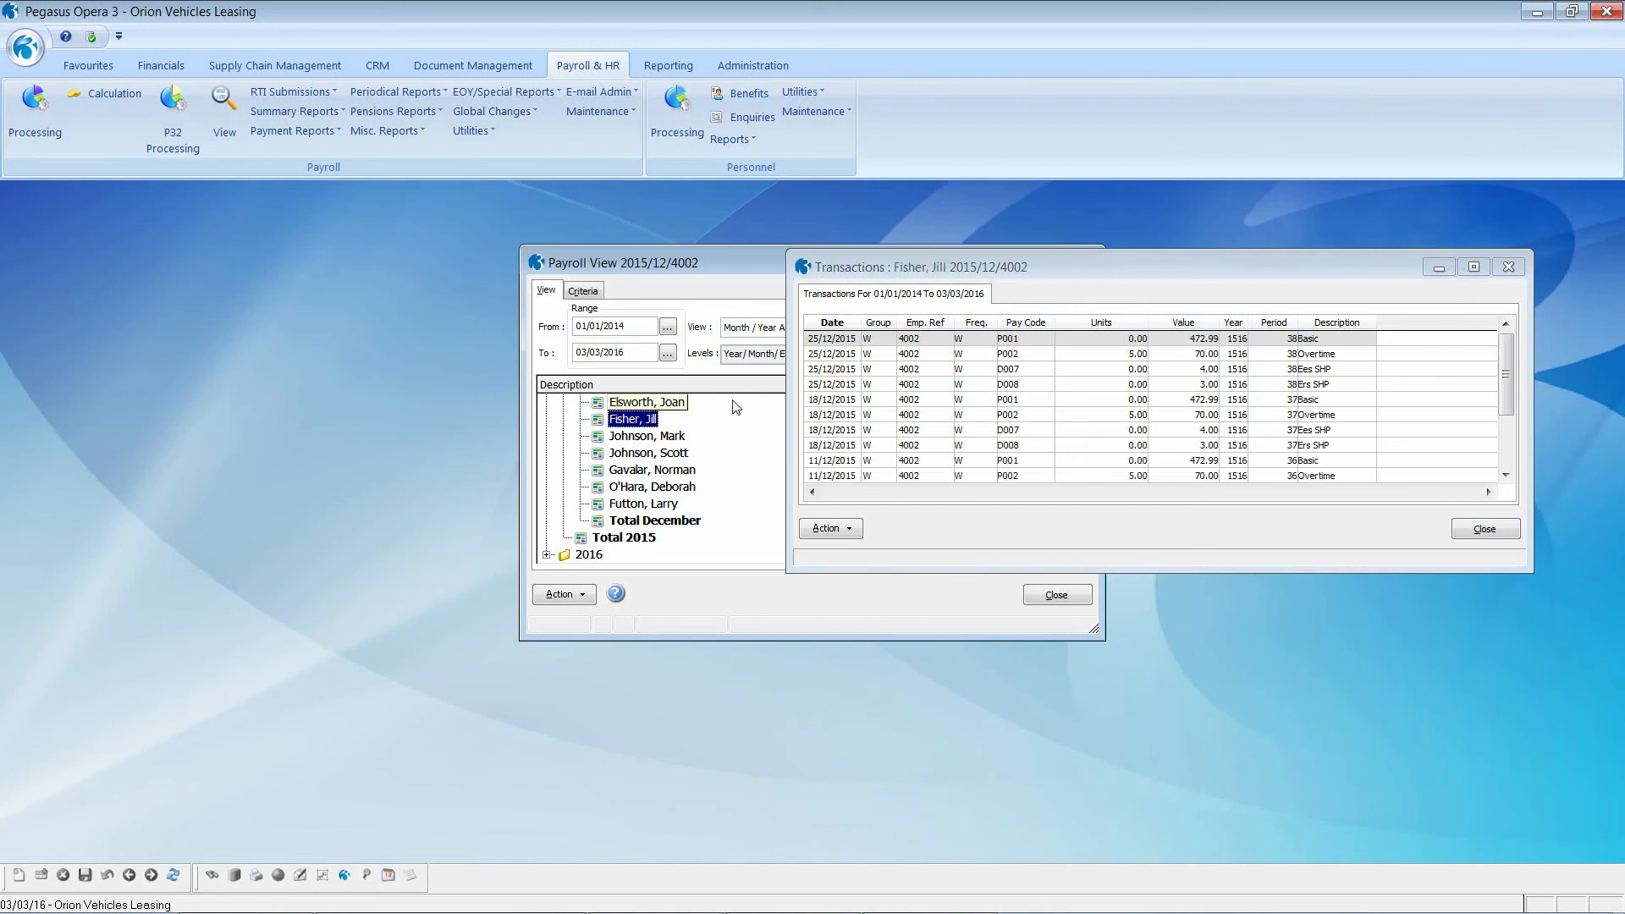
scroll(666, 420, "up", 1)
scroll(665, 421, "up", 7)
scroll(636, 449, "up", 5)
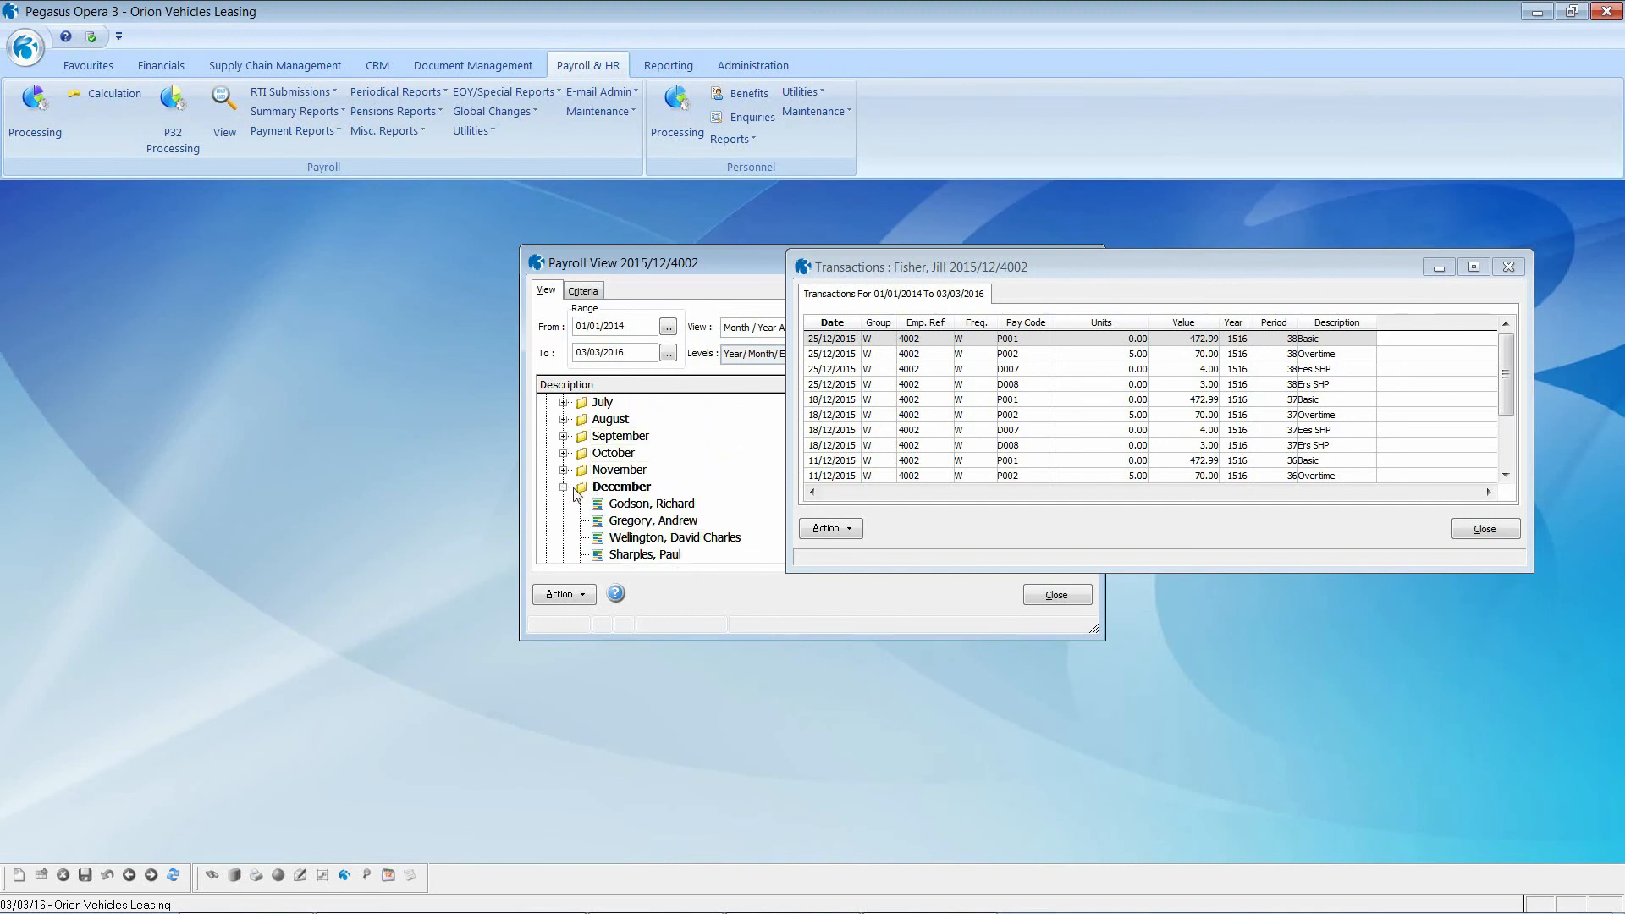
left_click(565, 488)
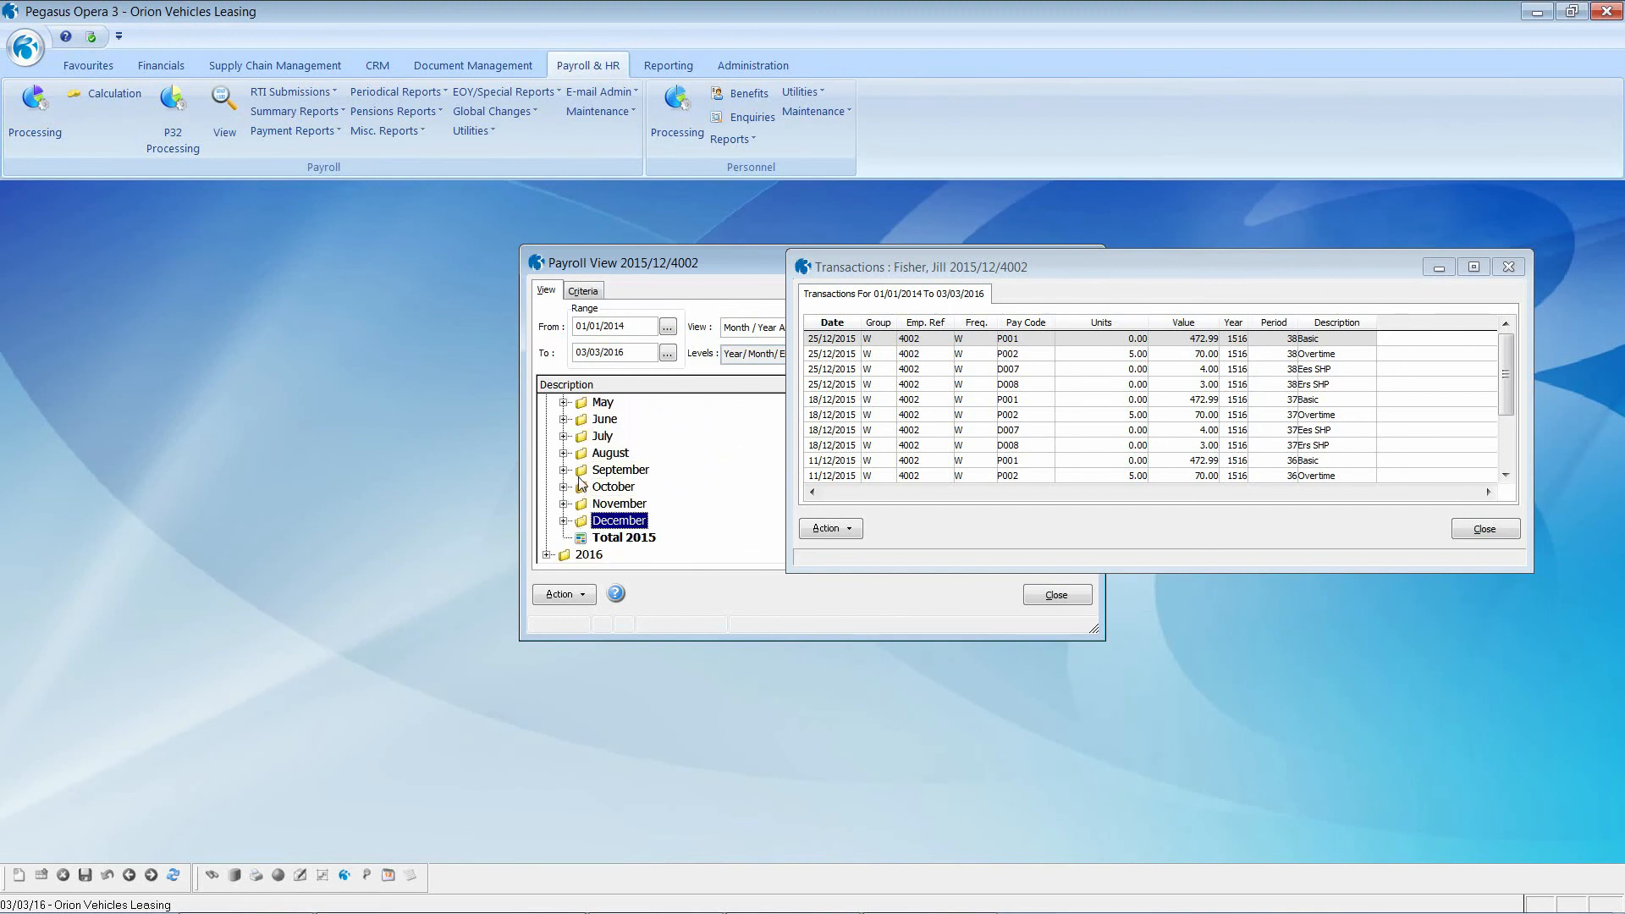
left_click(584, 471)
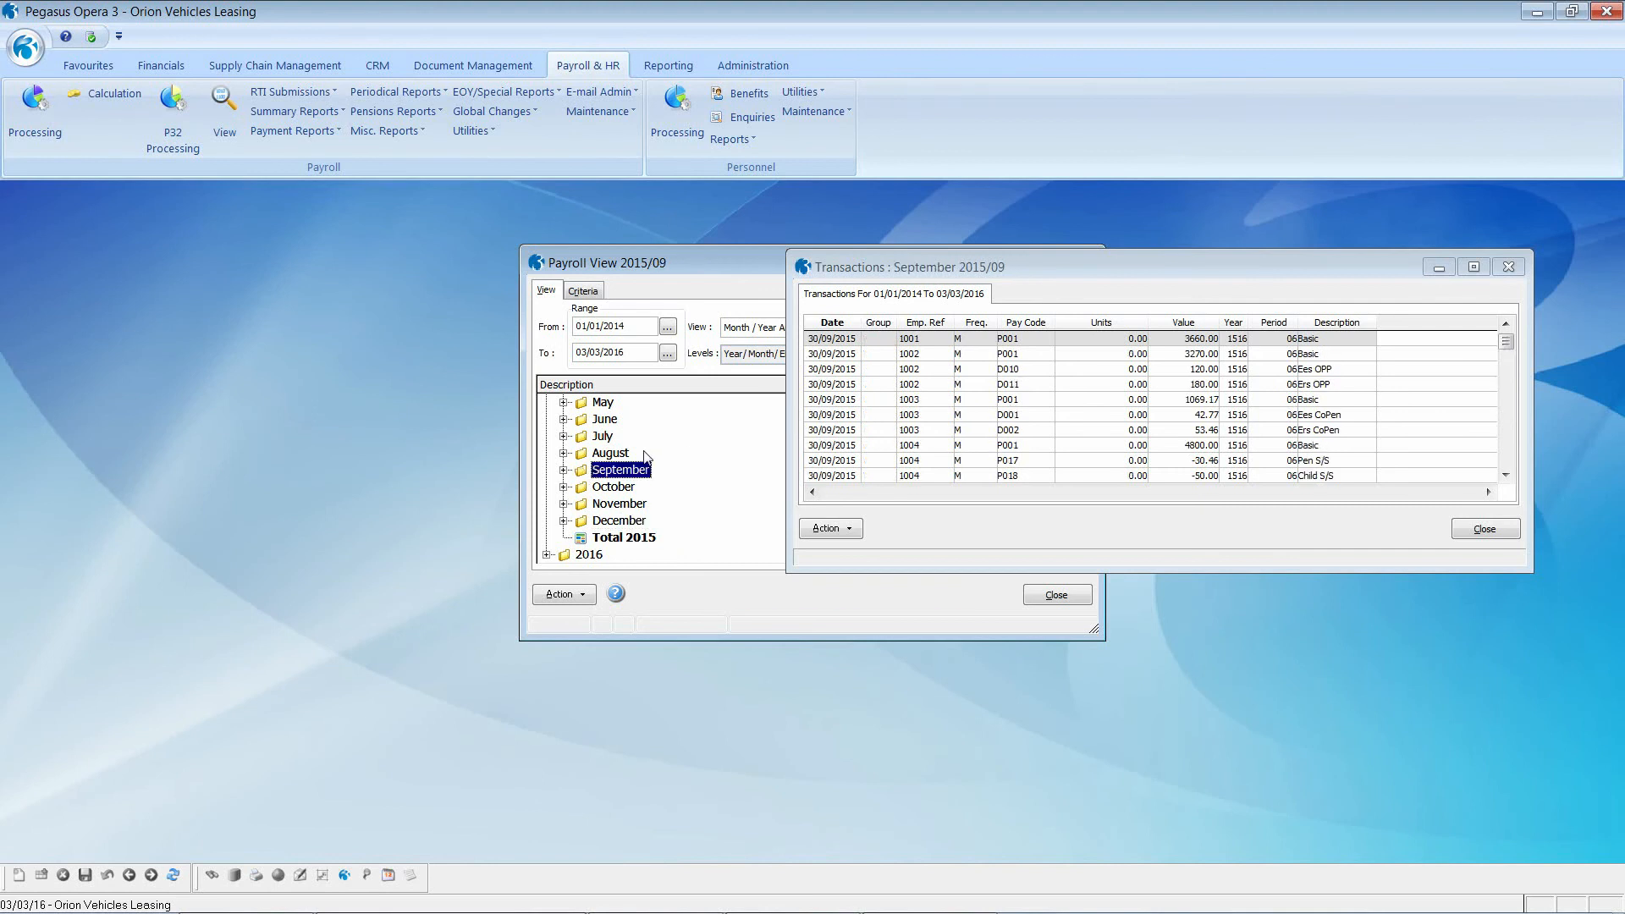
scroll(648, 457, "up", 2)
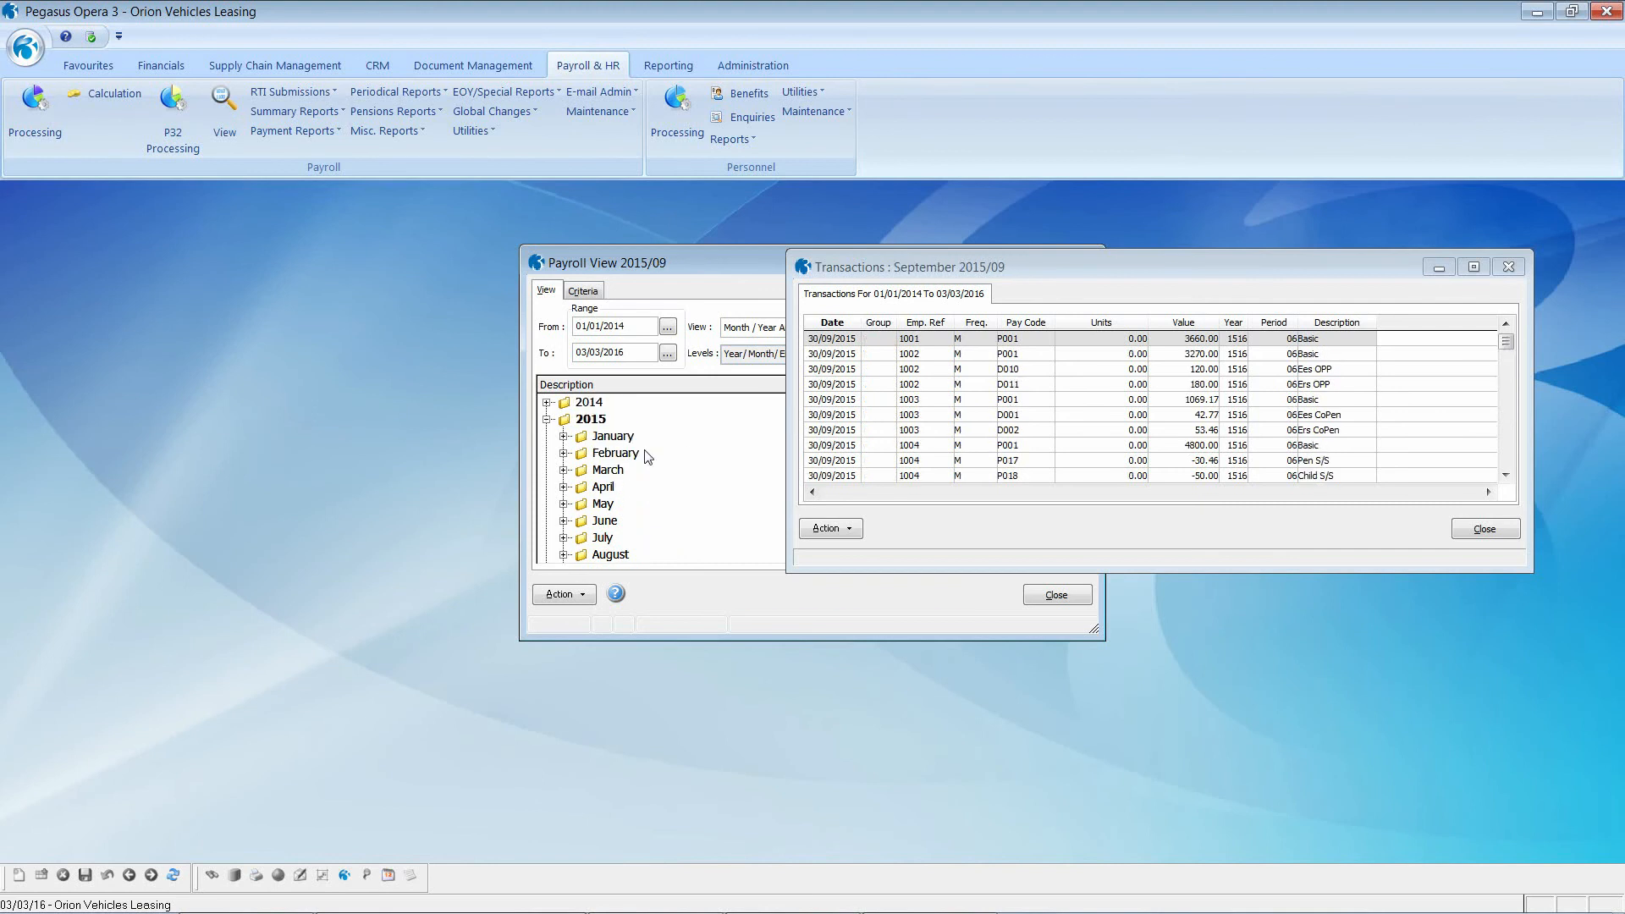
left_click(569, 423)
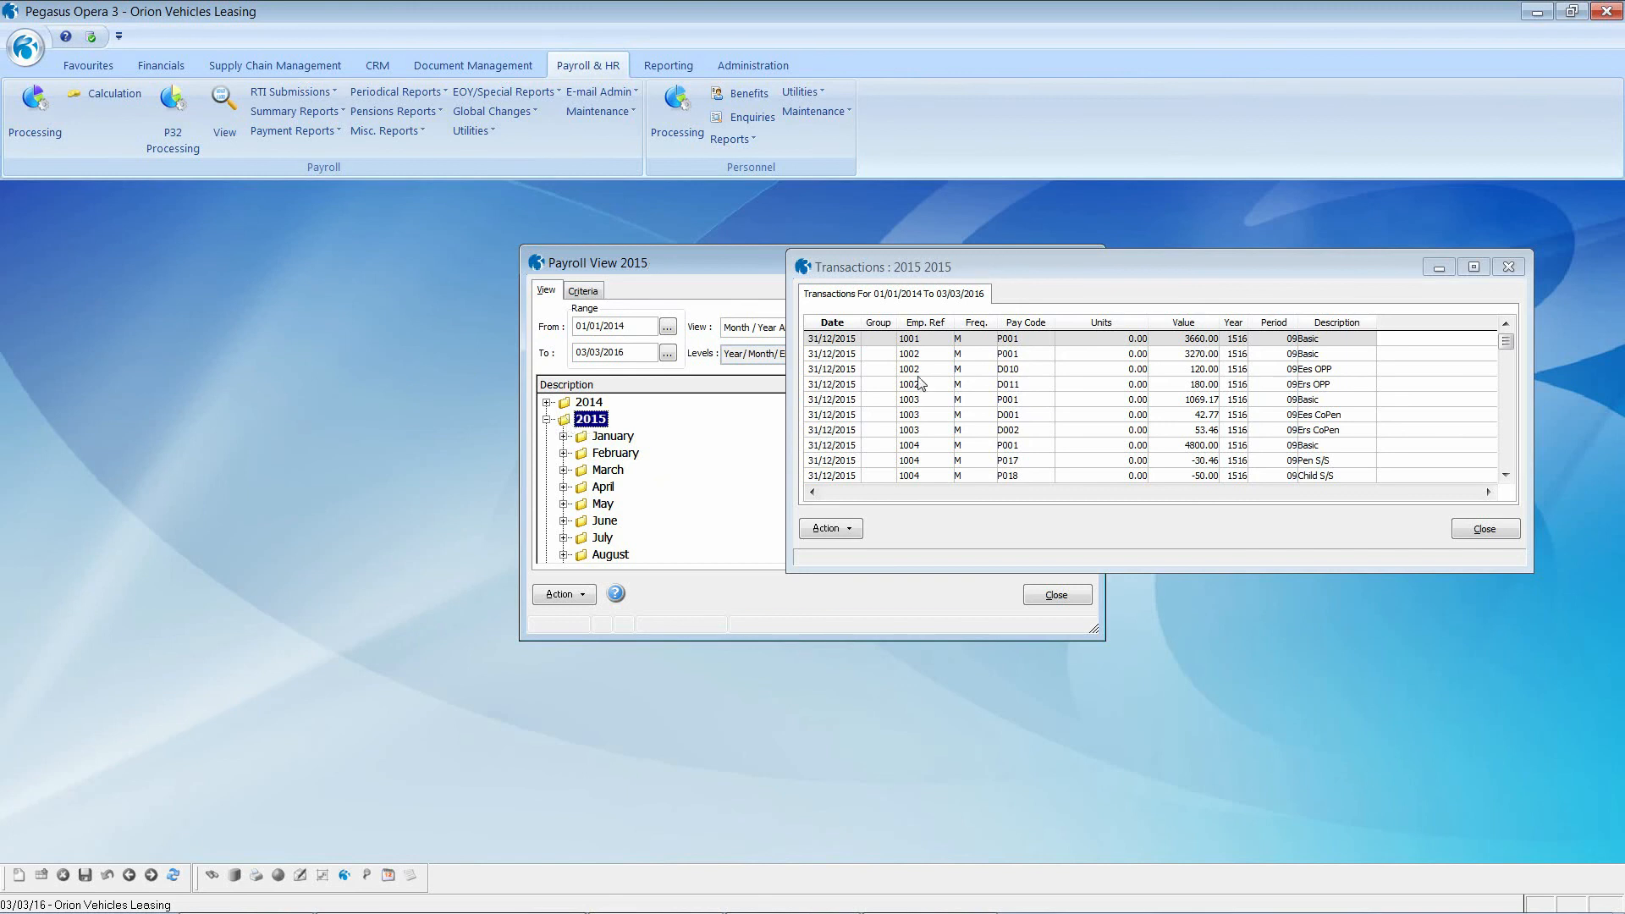
scroll(920, 382, "down", 2)
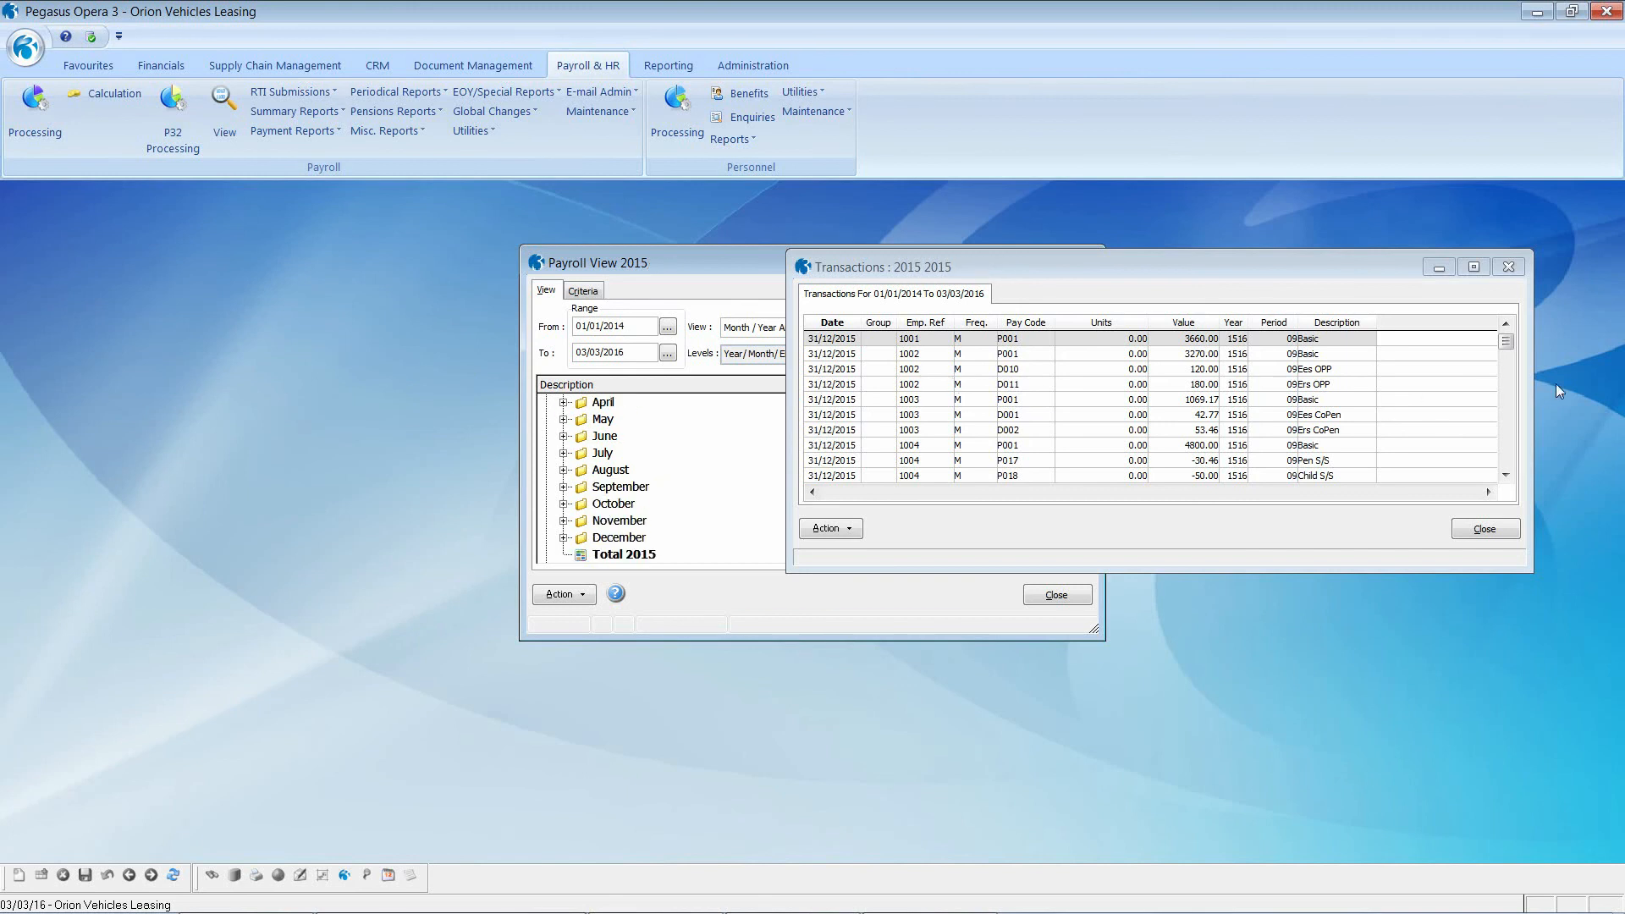
left_click_drag(1504, 347, 1507, 458)
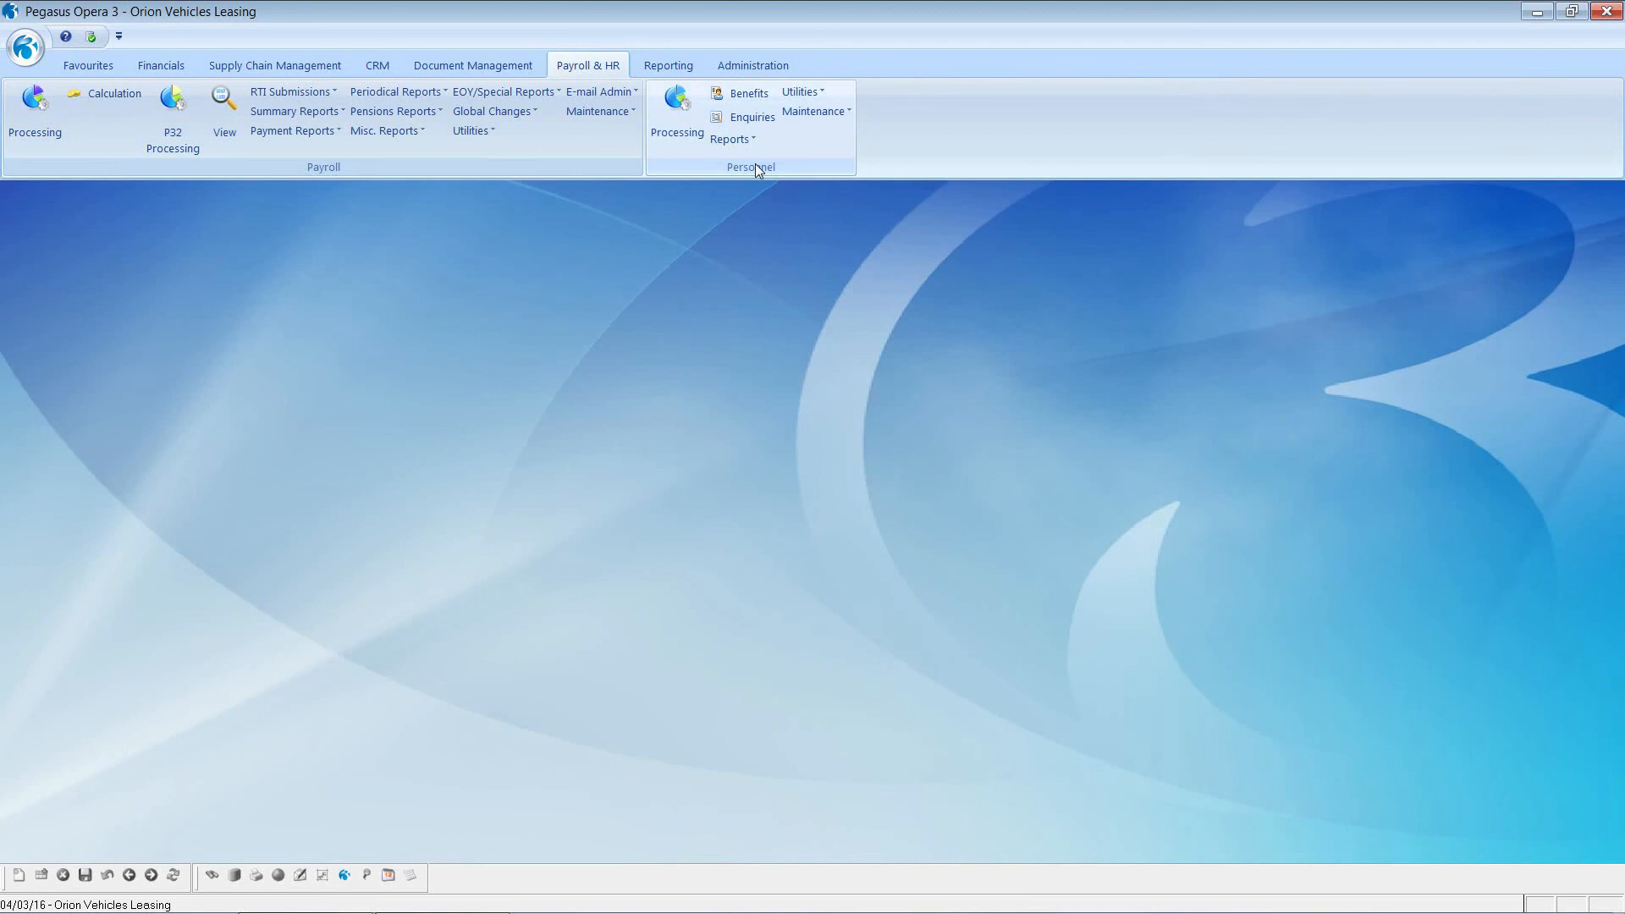
Step: Open employee 2004's personnel record from the Monthly group's employee list
left_click(689, 114)
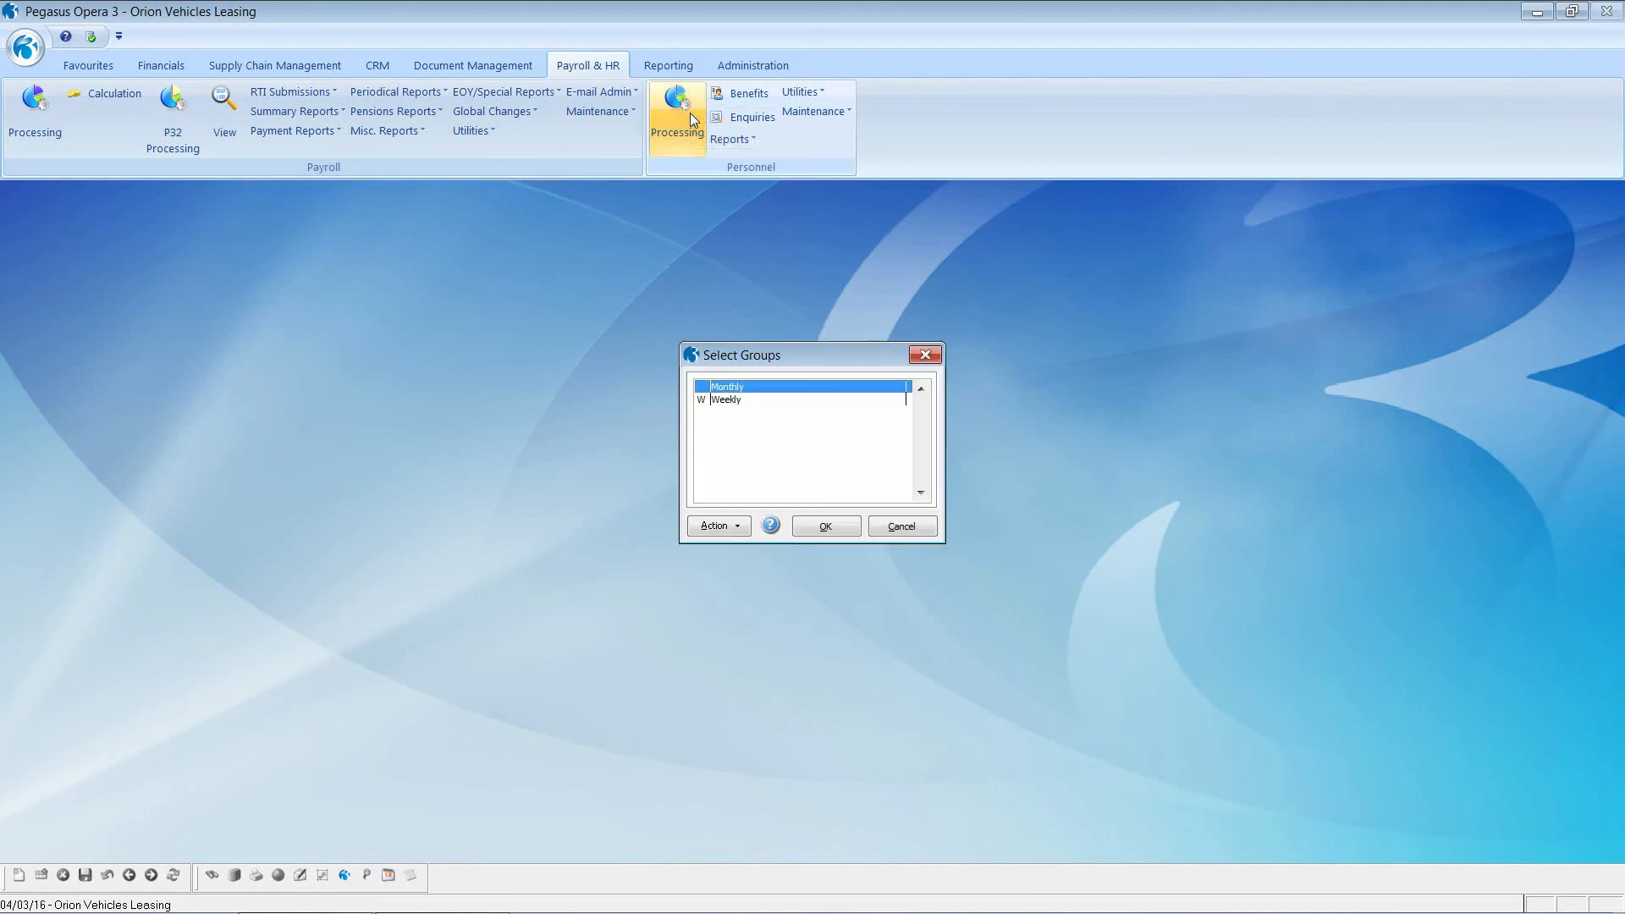
left_click(826, 526)
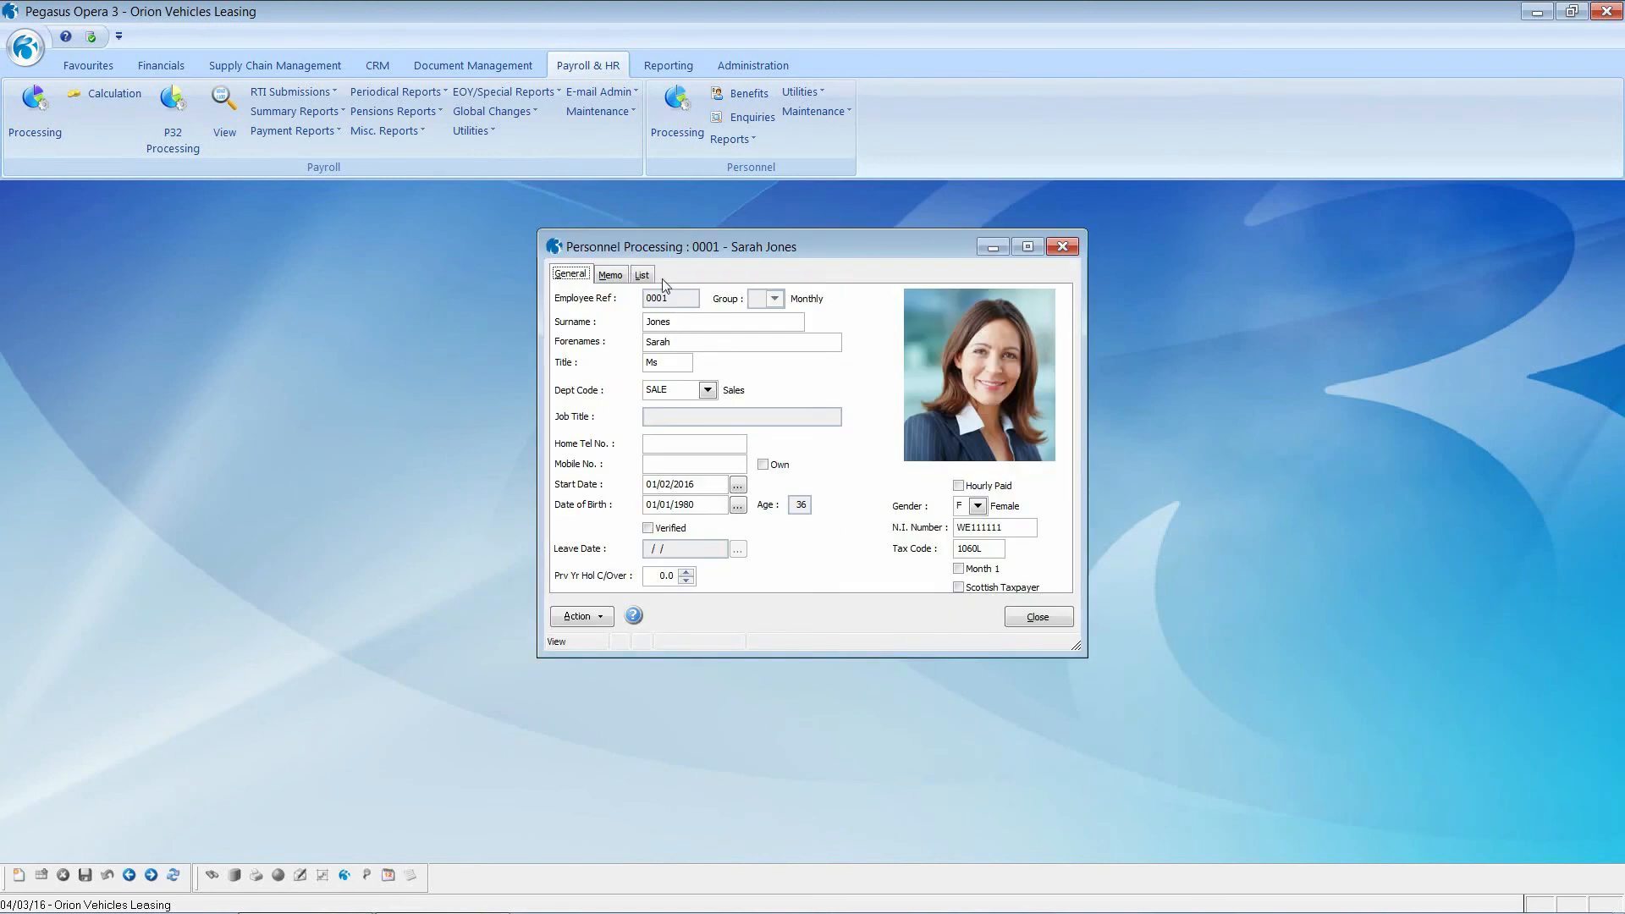
left_click(648, 276)
double_click(662, 436)
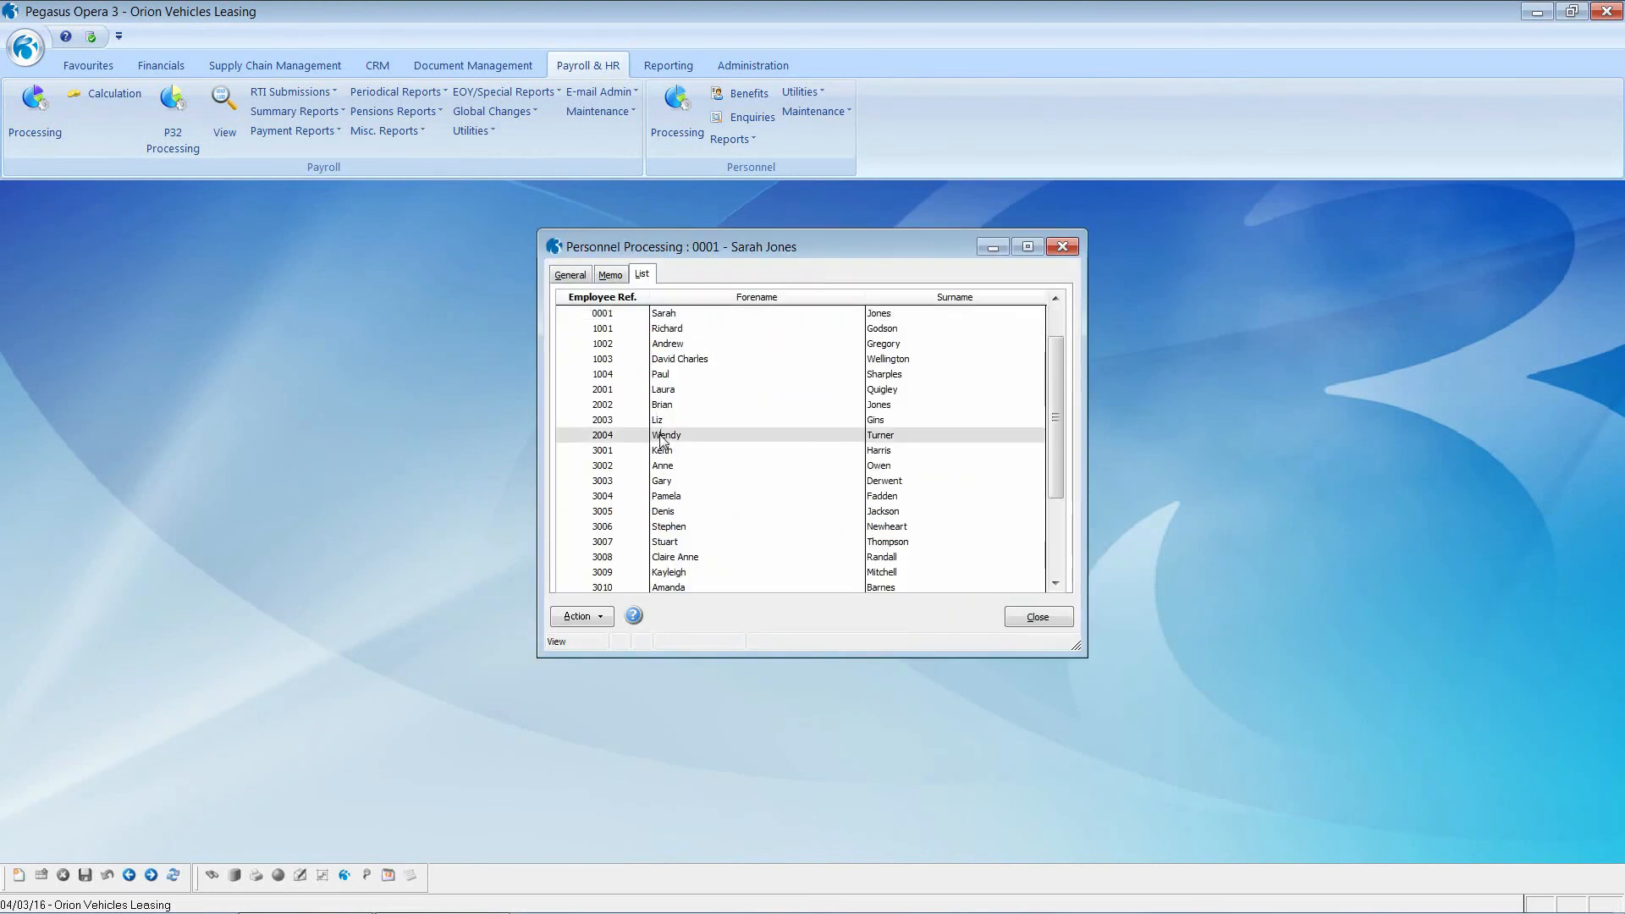
Step: Review her 2016 holiday and absence diary, showing 8.0 holiday days remaining
left_click(588, 617)
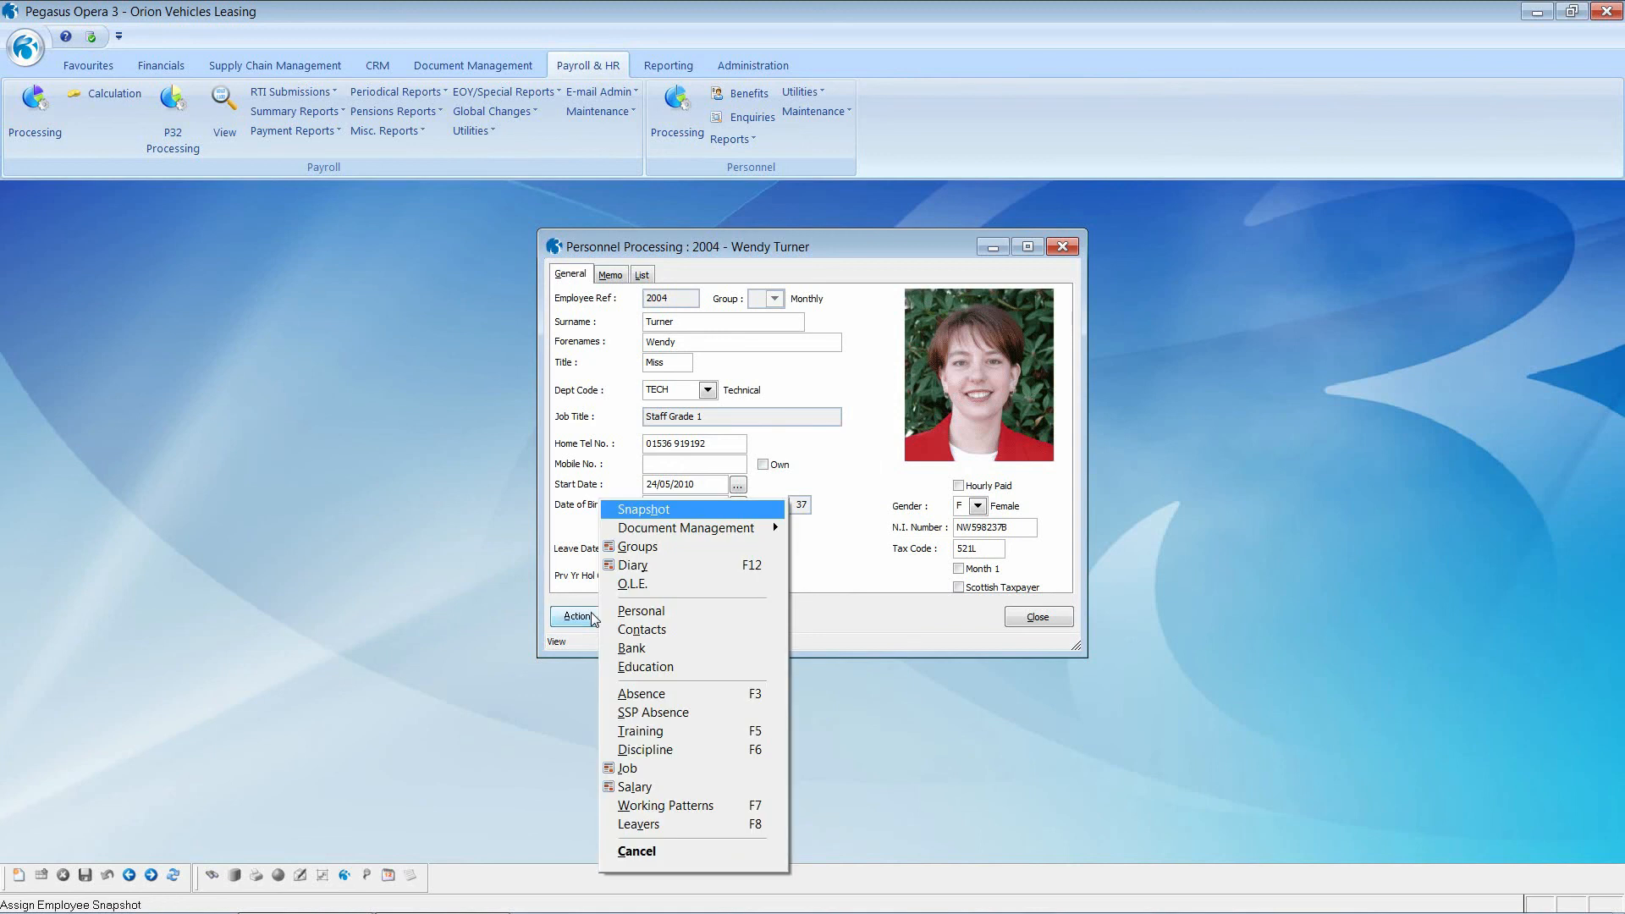
left_click(643, 564)
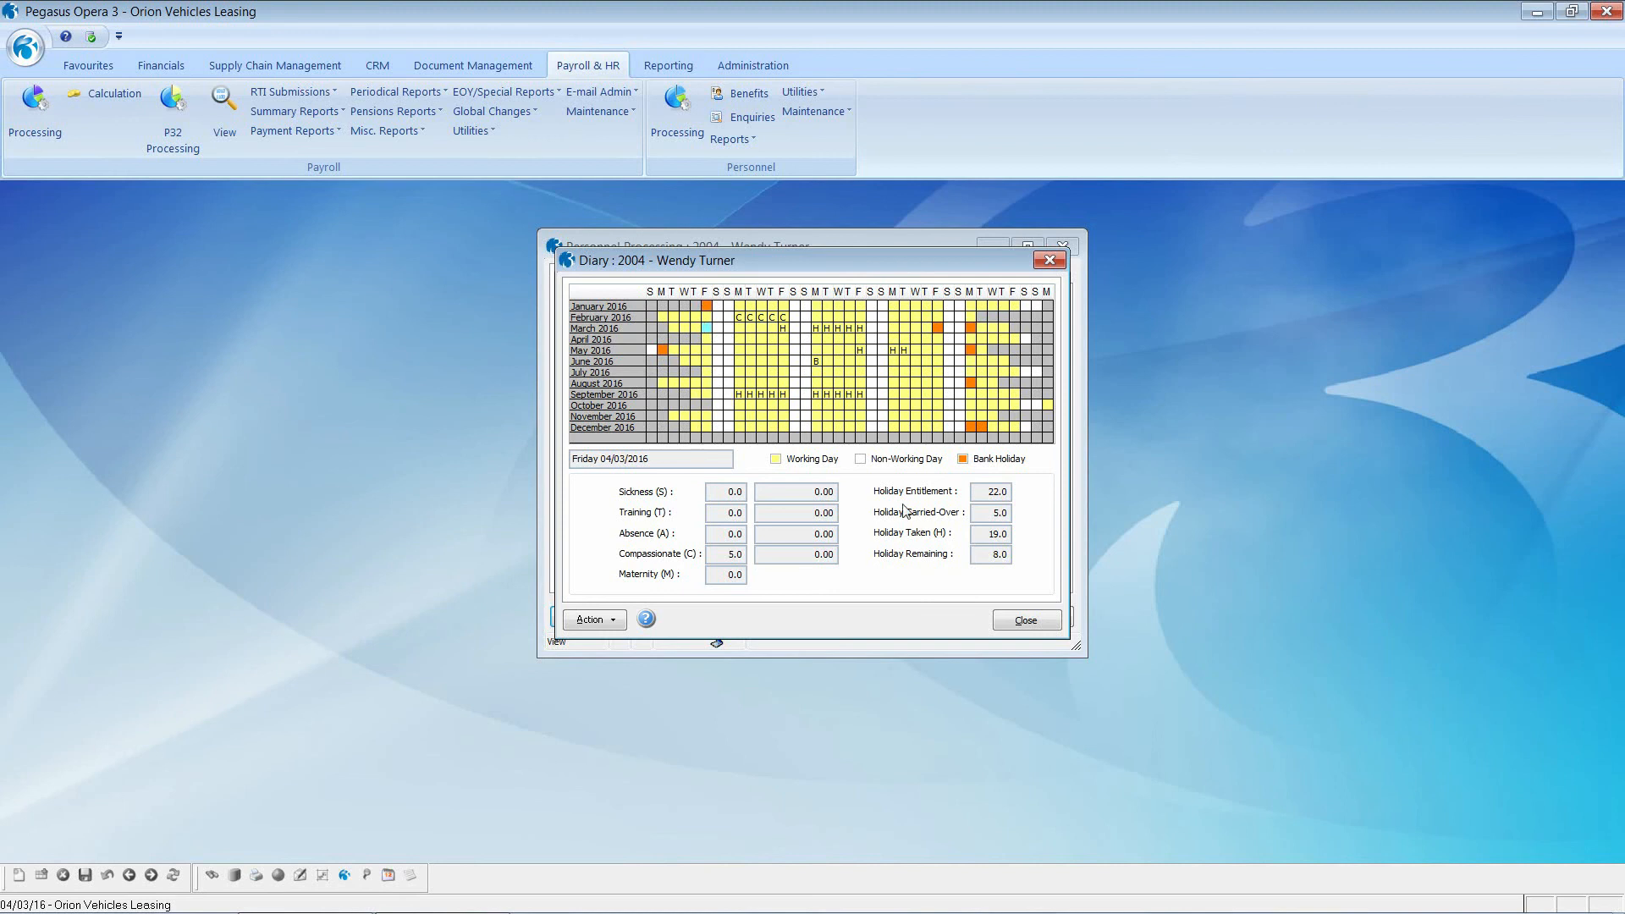
left_click(1024, 625)
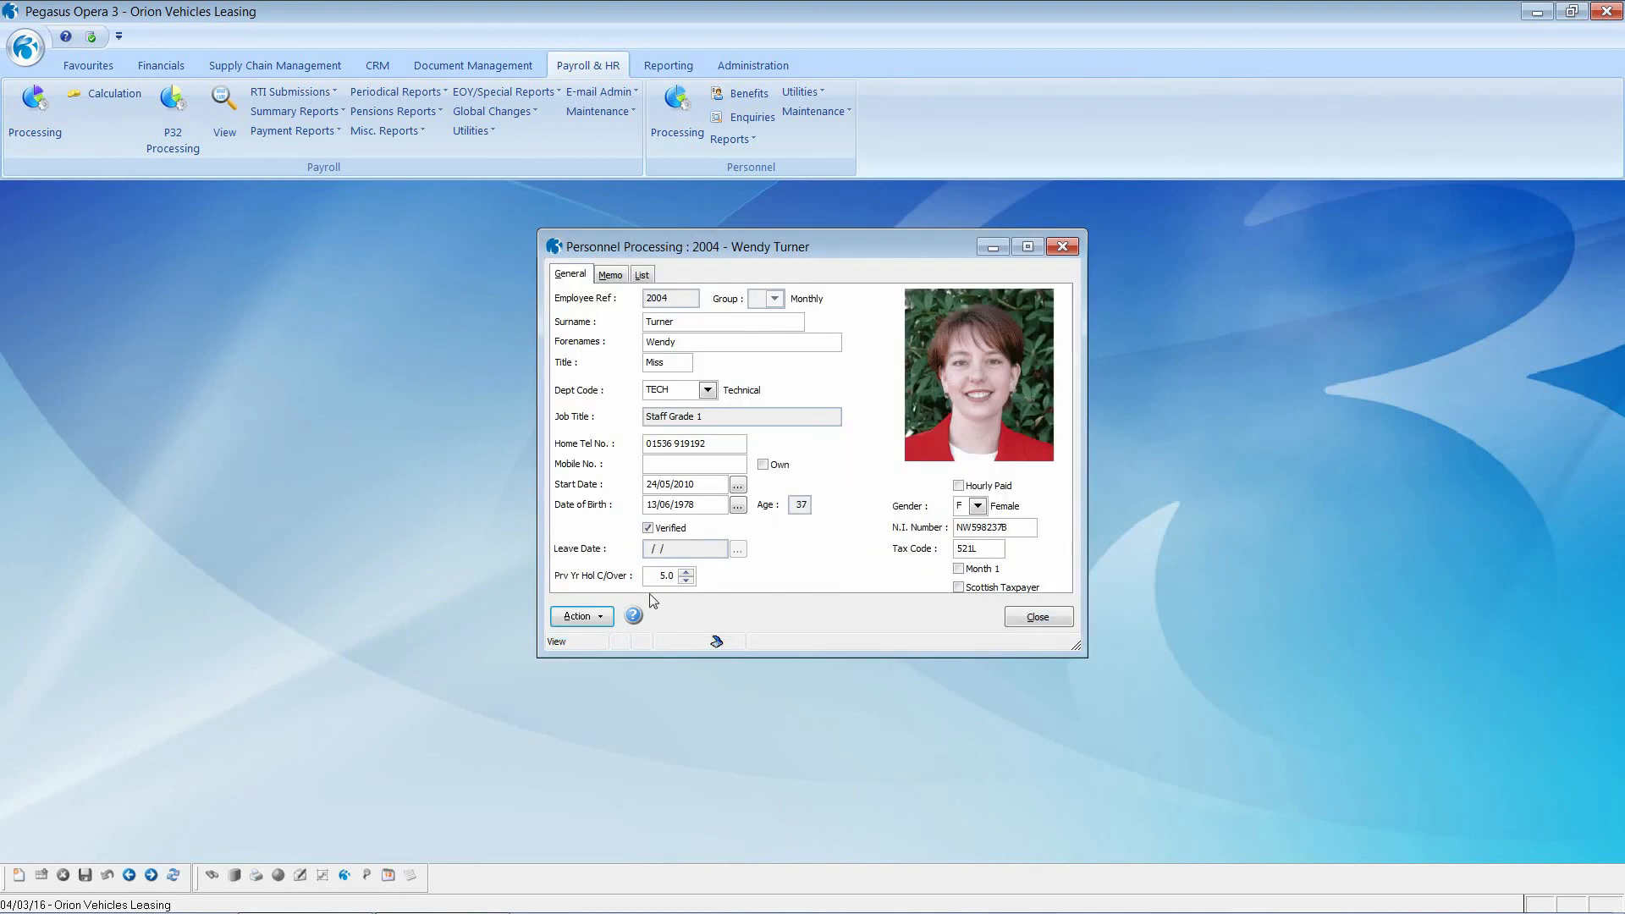
left_click(579, 616)
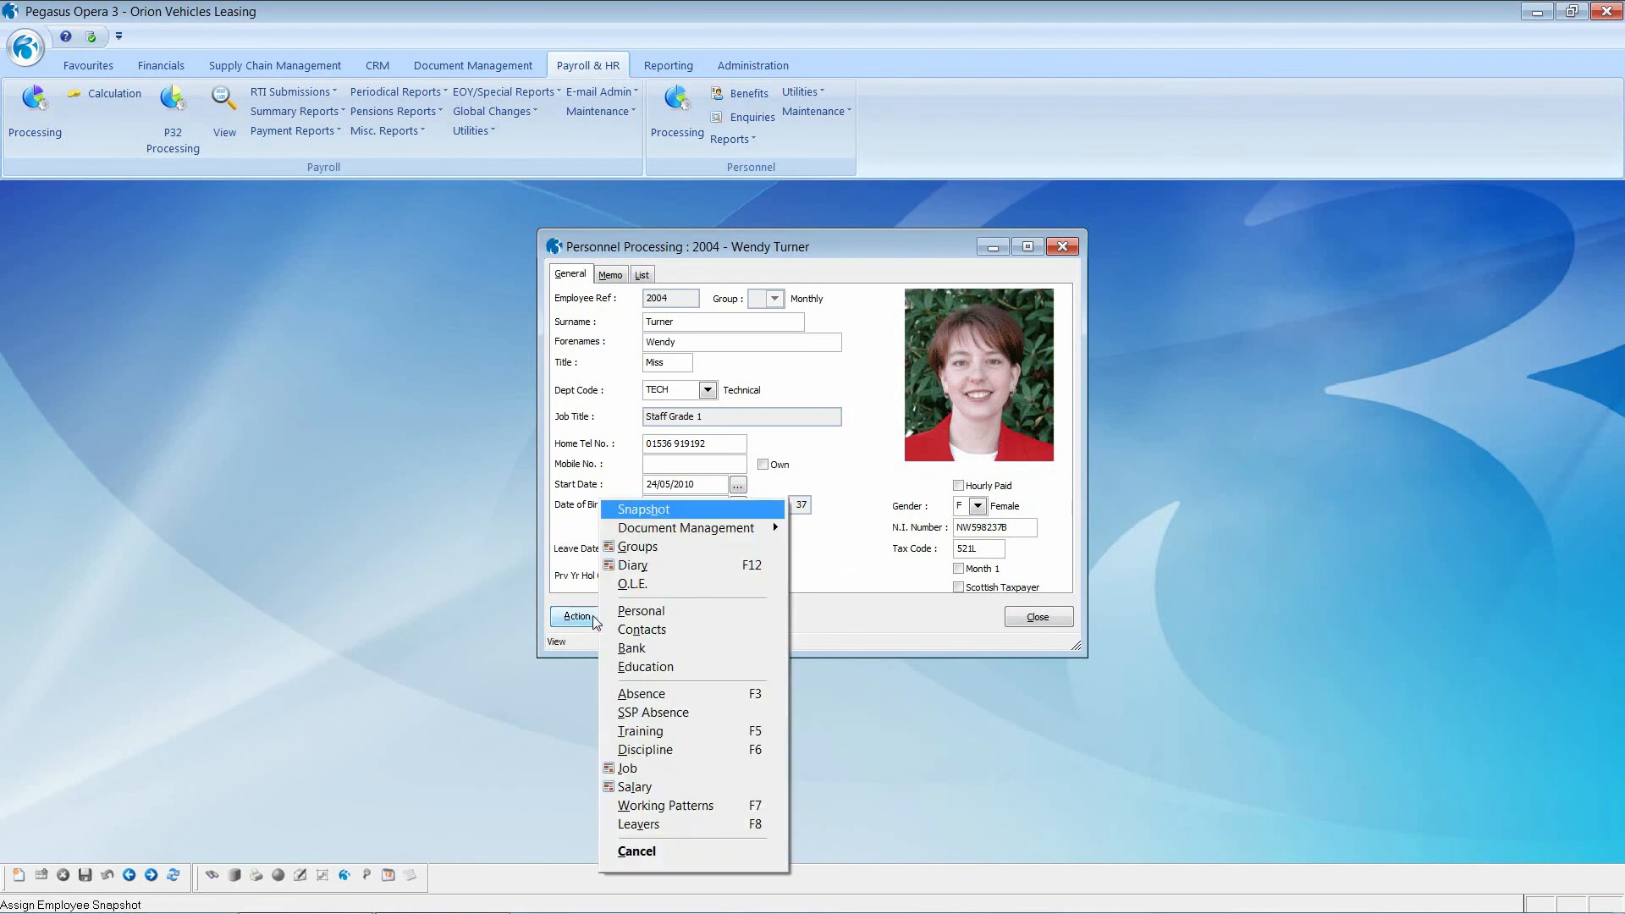
left_click(644, 694)
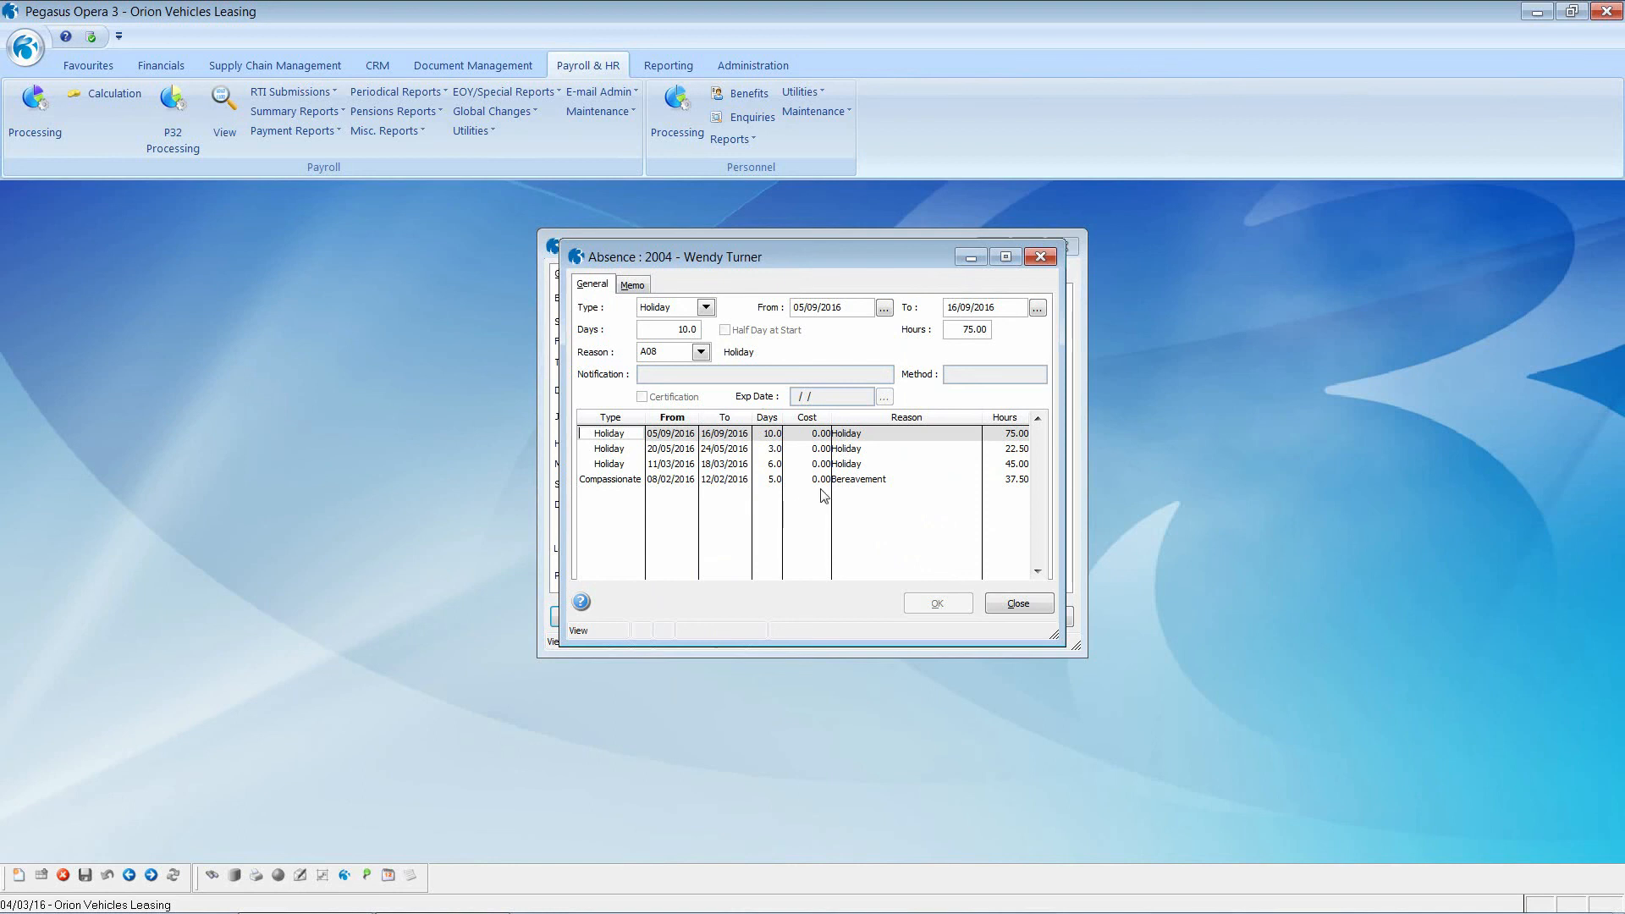
left_click(851, 481)
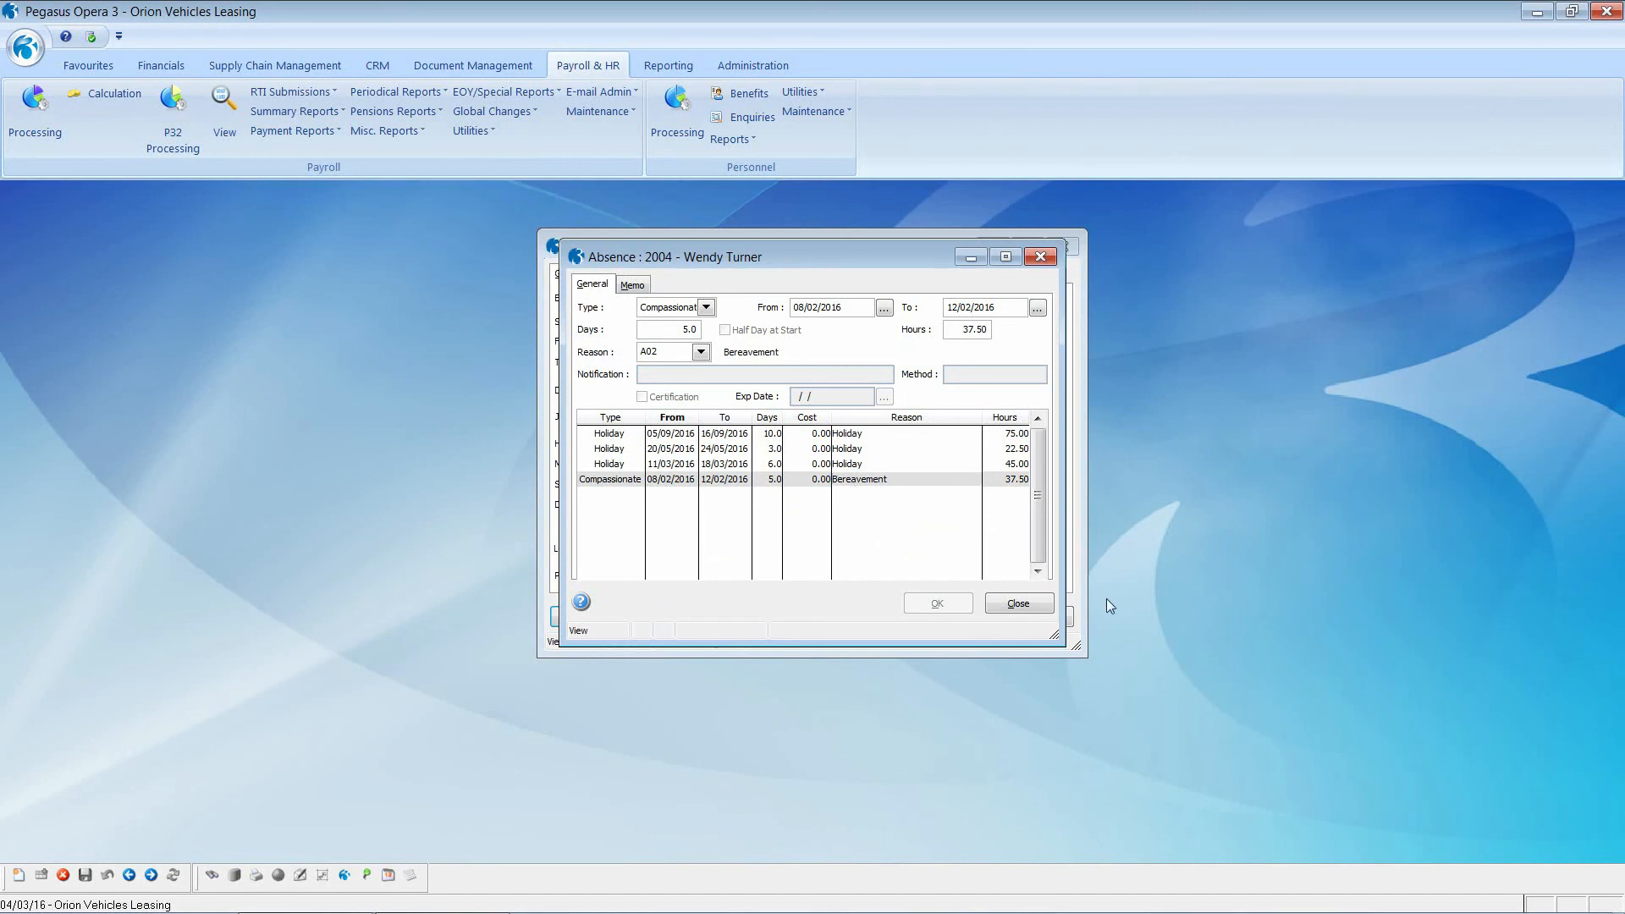
left_click(1018, 604)
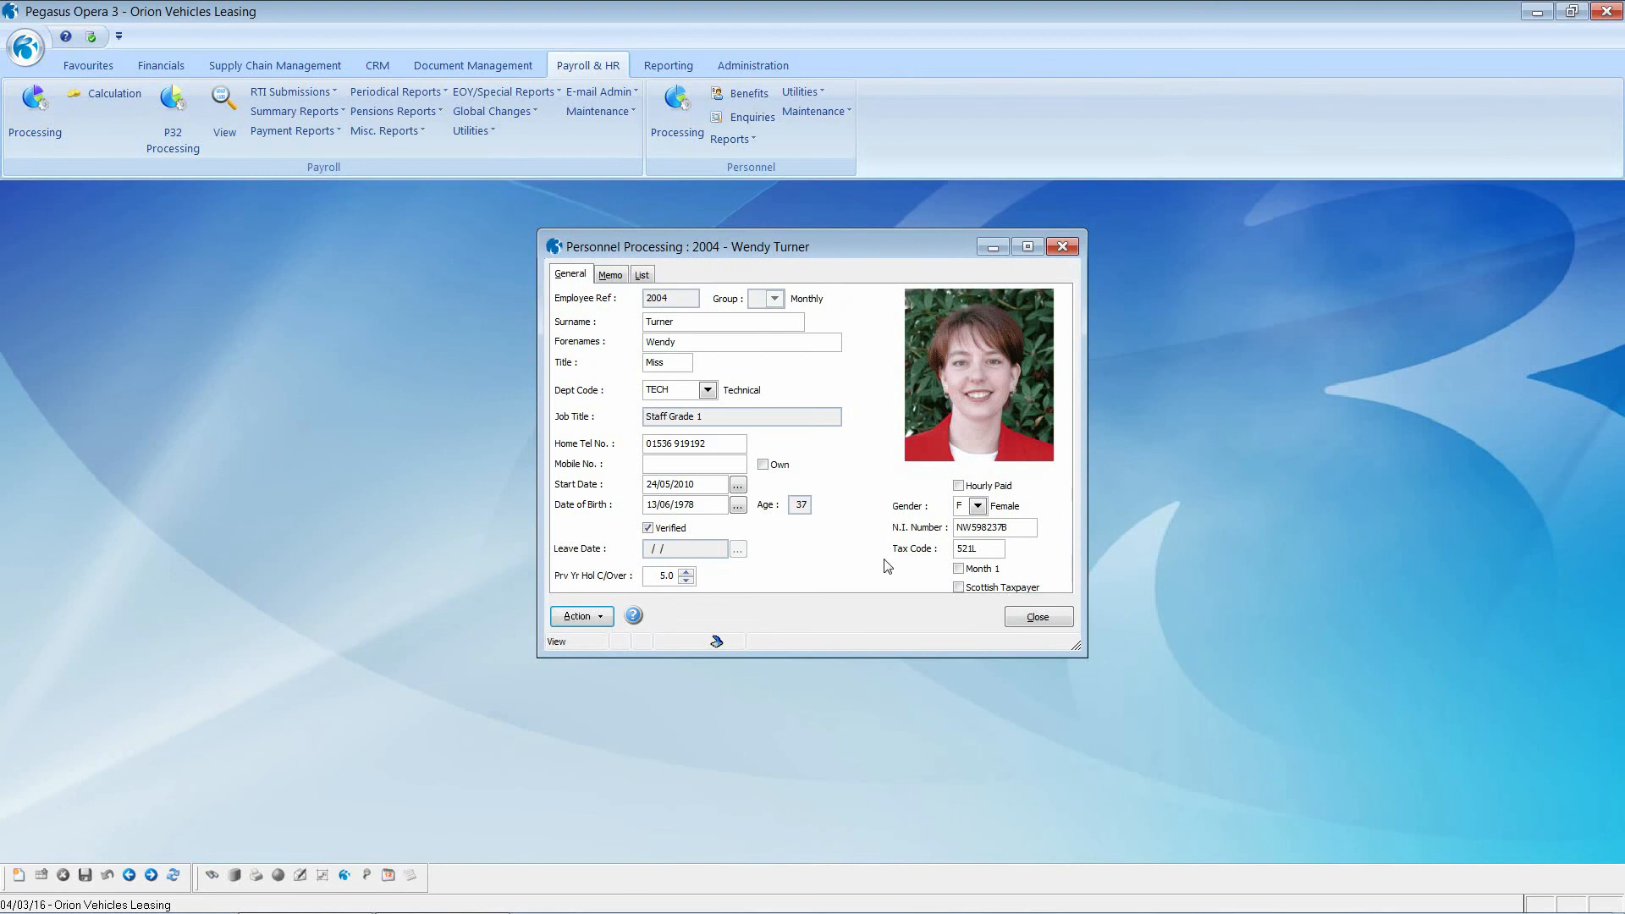
left_click(597, 620)
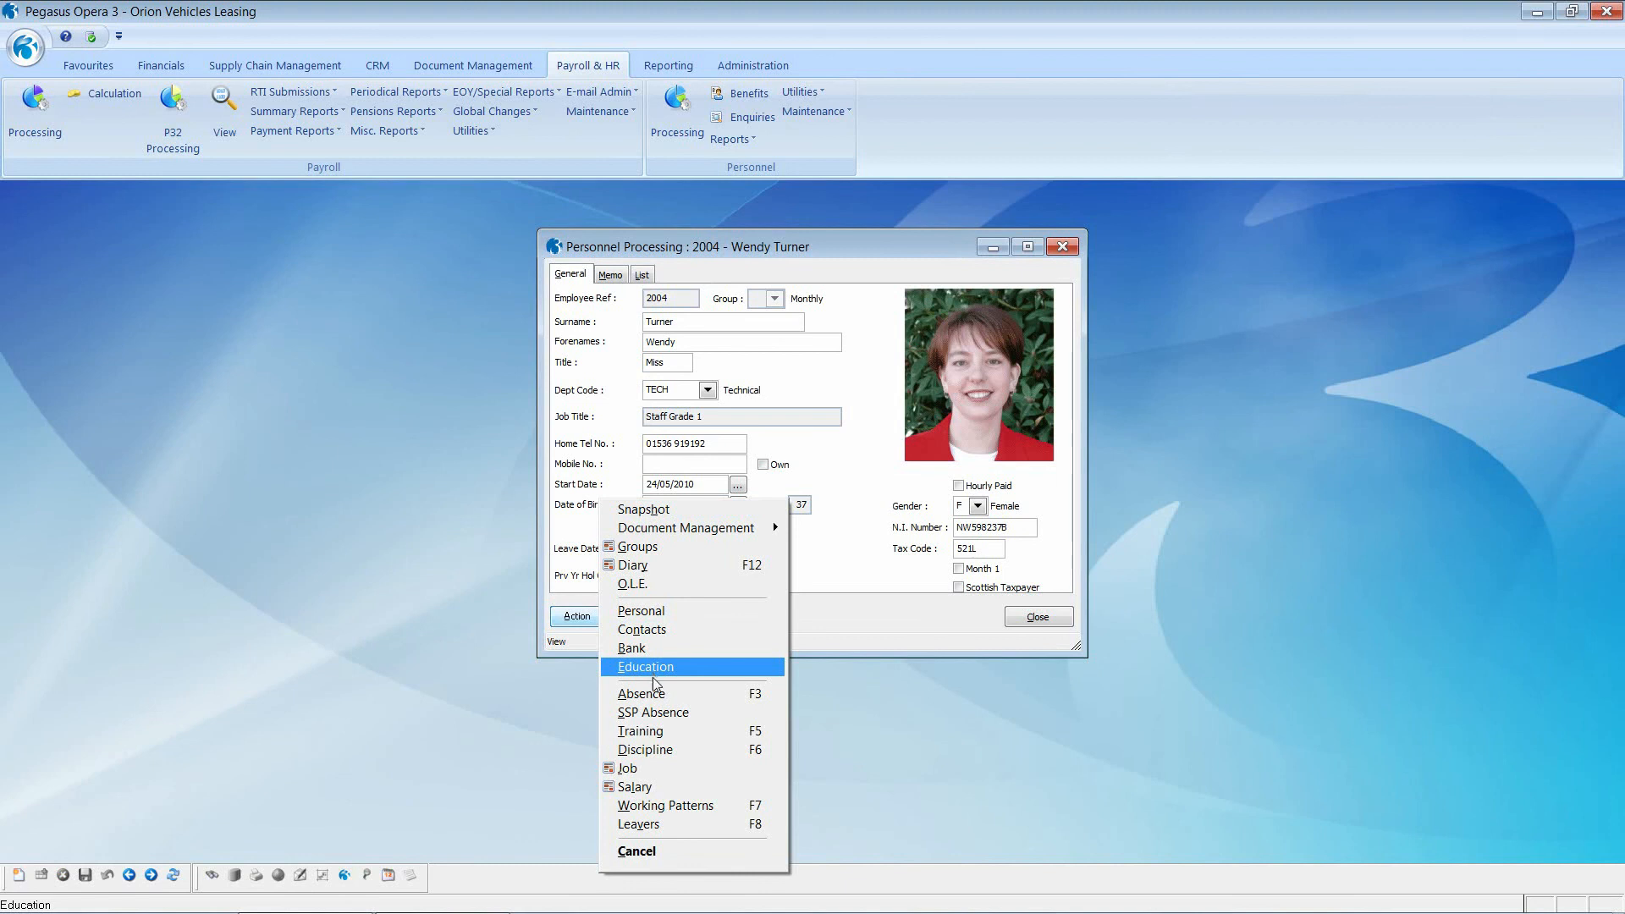
left_click(649, 789)
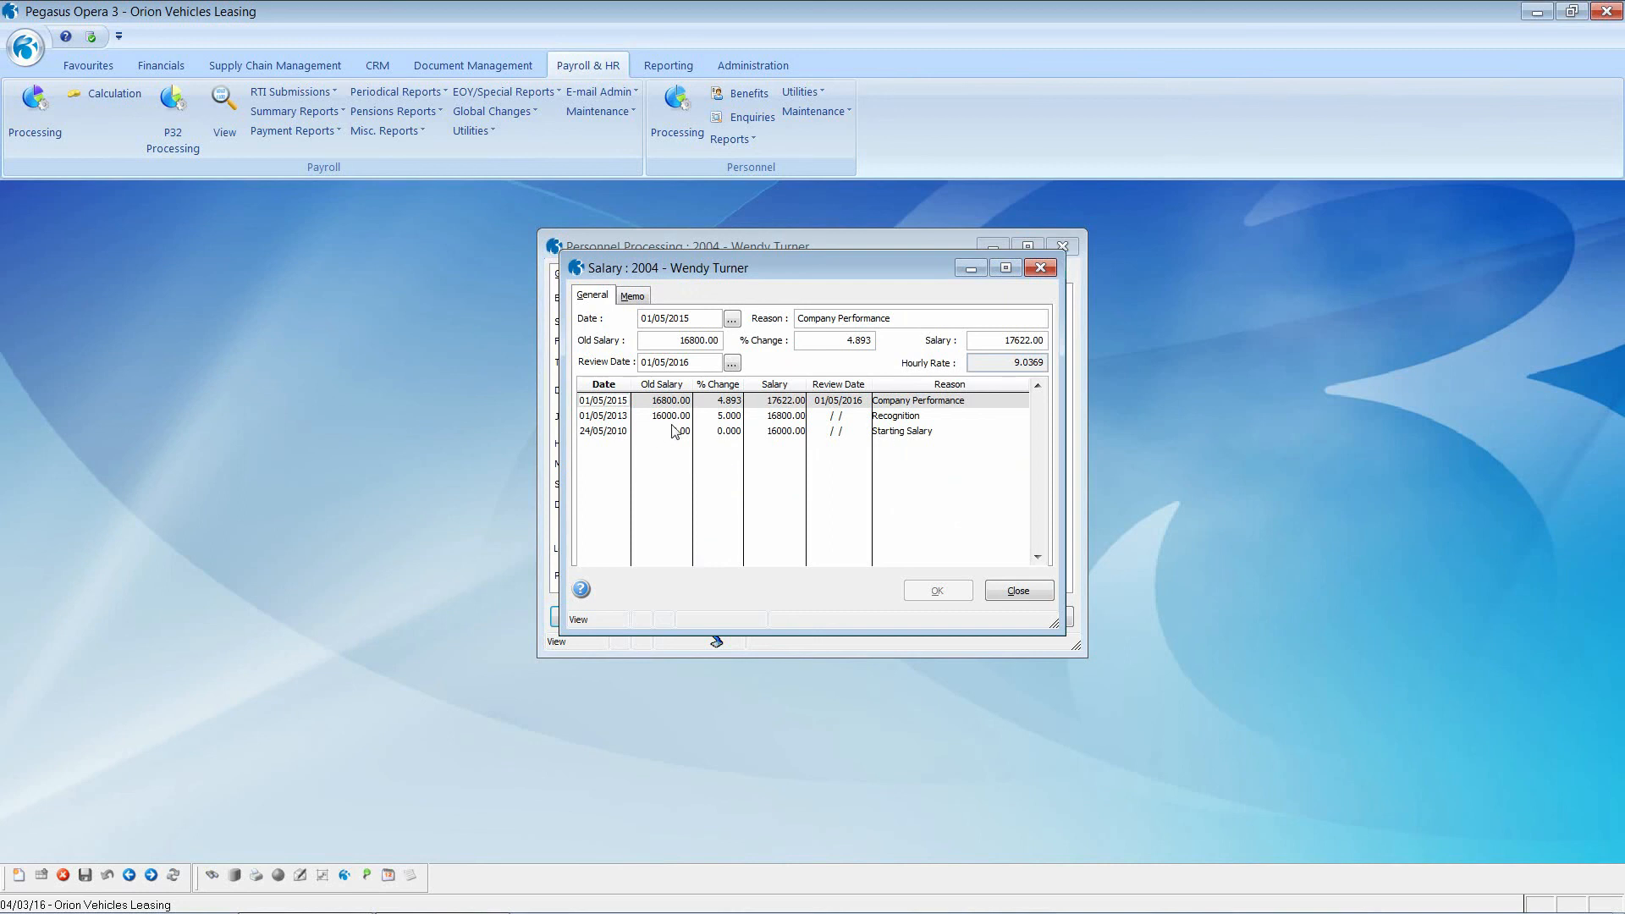
left_click(861, 401)
left_click_drag(689, 363, 639, 362)
left_click(1016, 592)
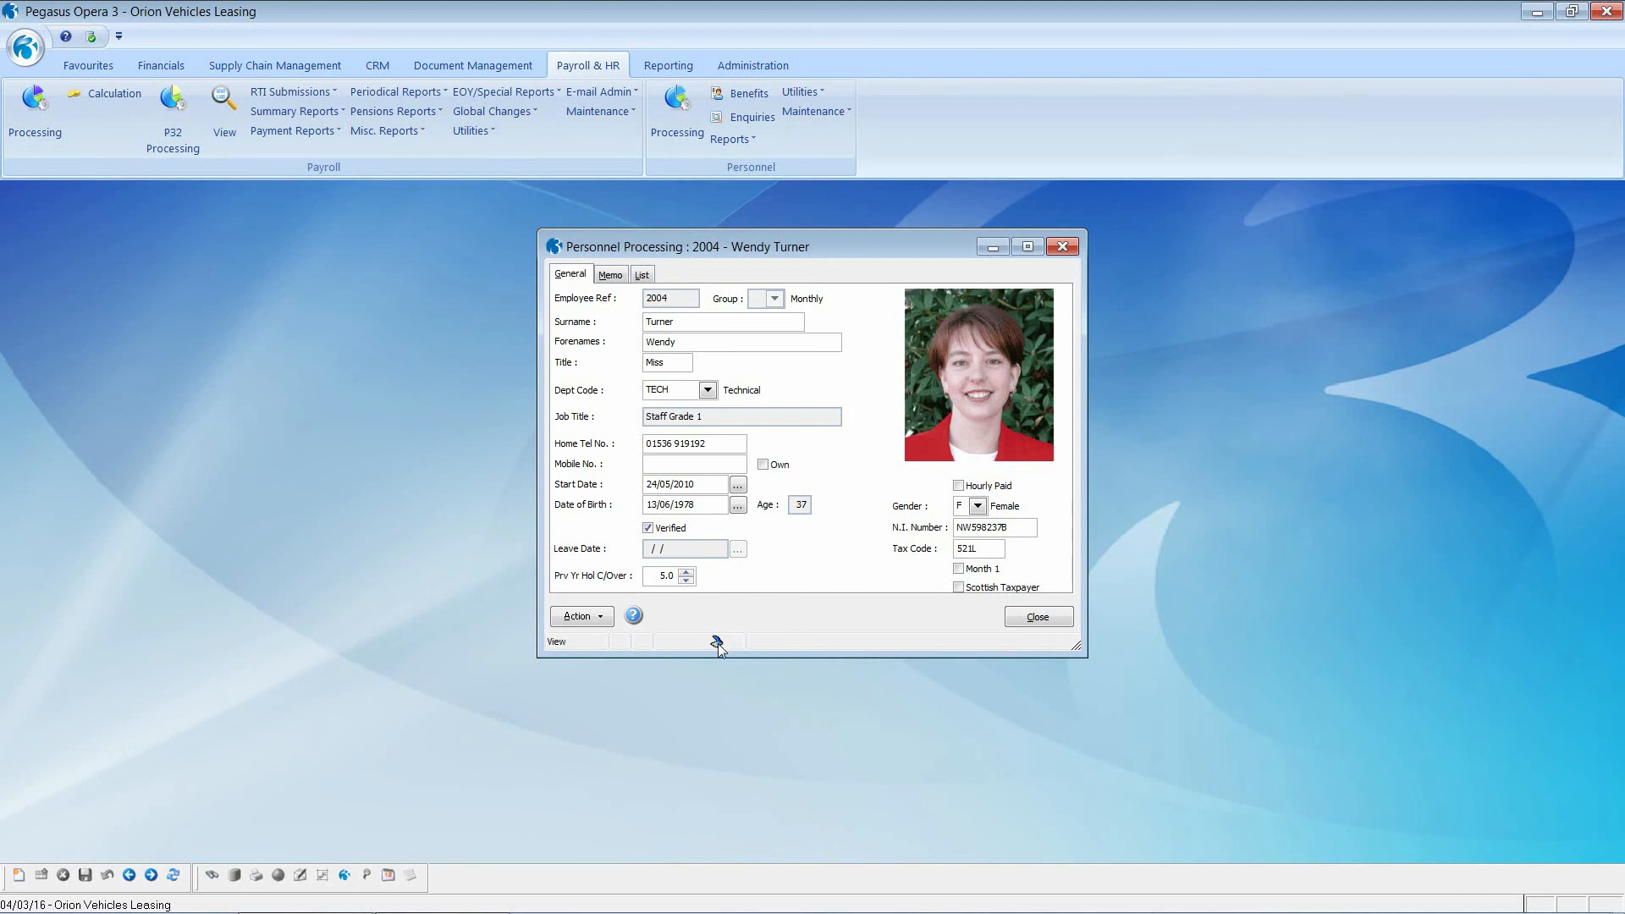
Step: Retrieve employee 2004's stored documents and view her scanned driving licence
mouse_move(718, 645)
left_click(718, 643)
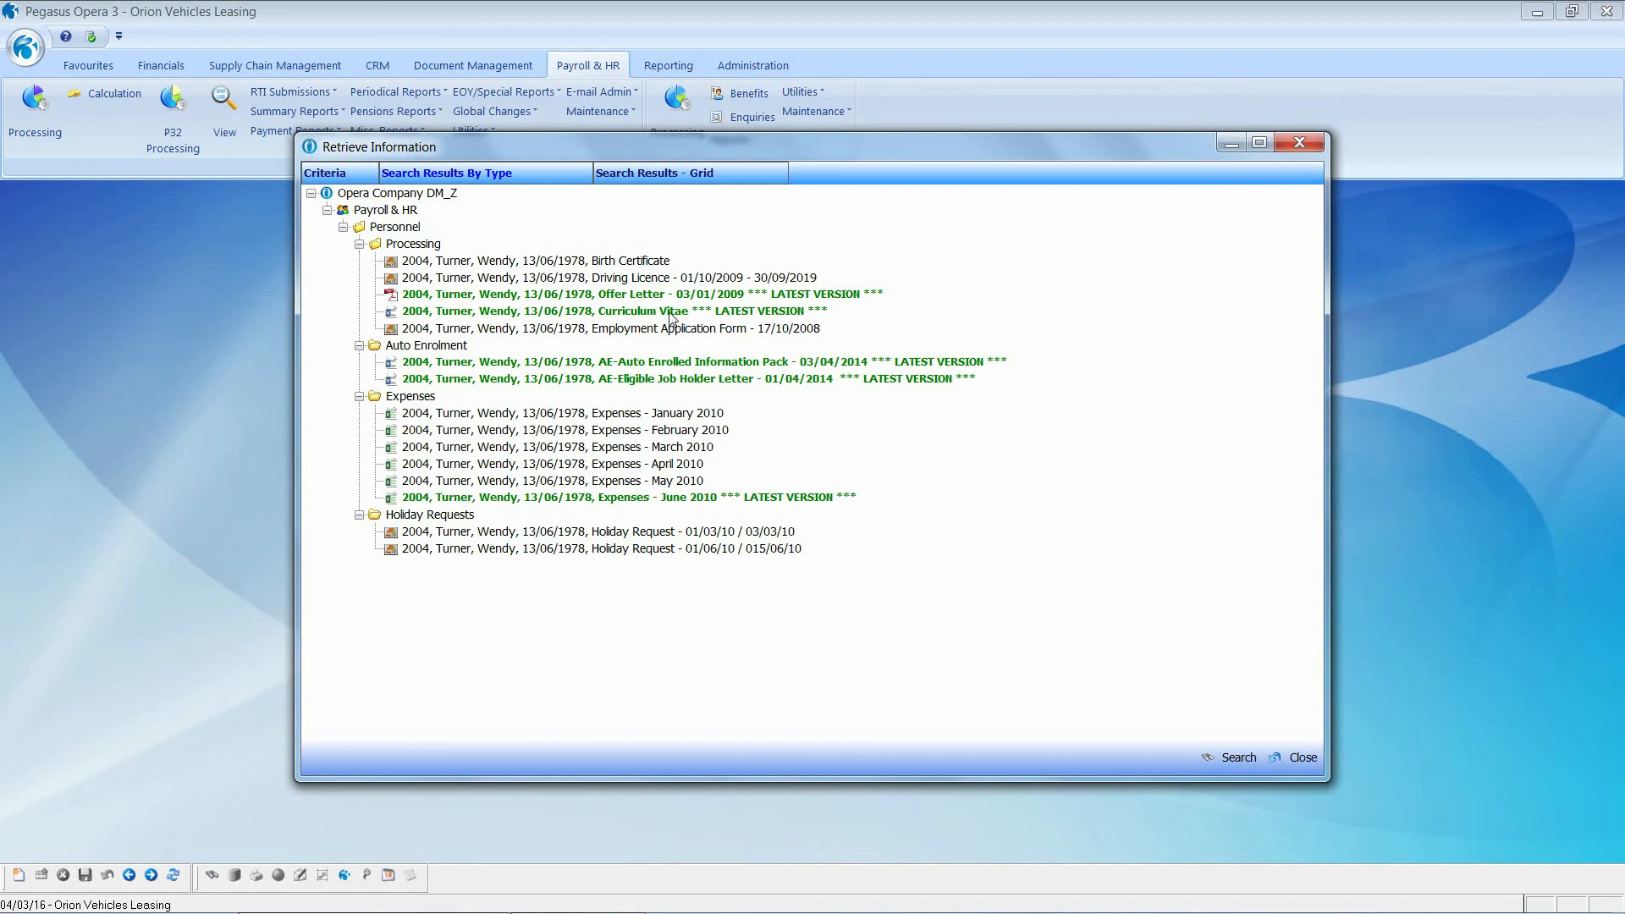
double_click(613, 279)
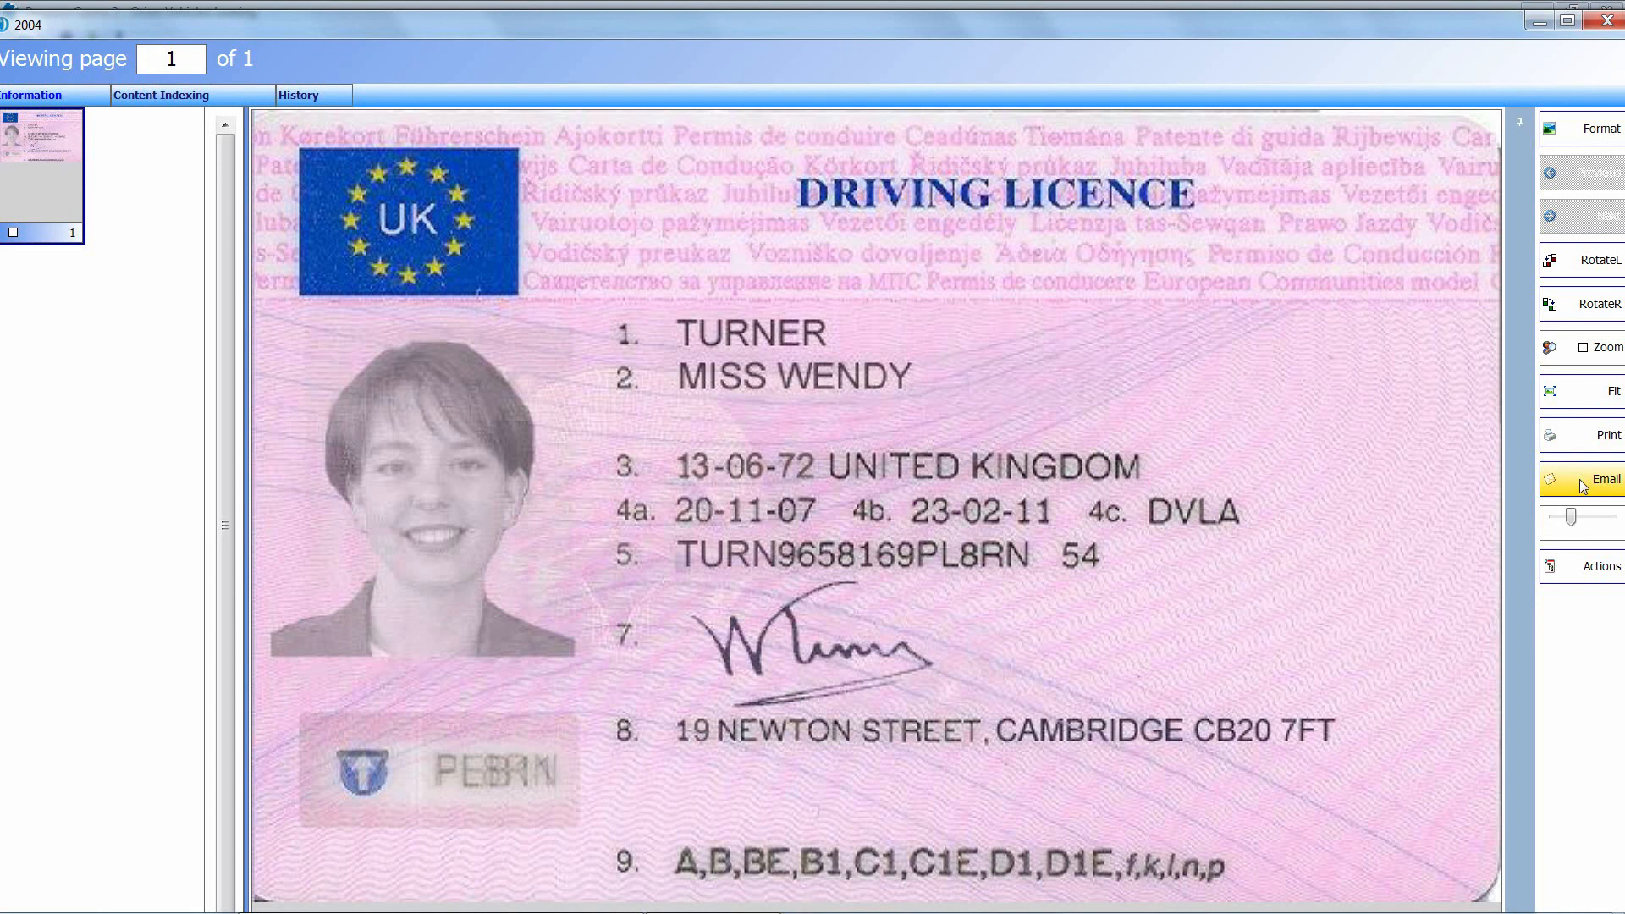
left_click(1581, 571)
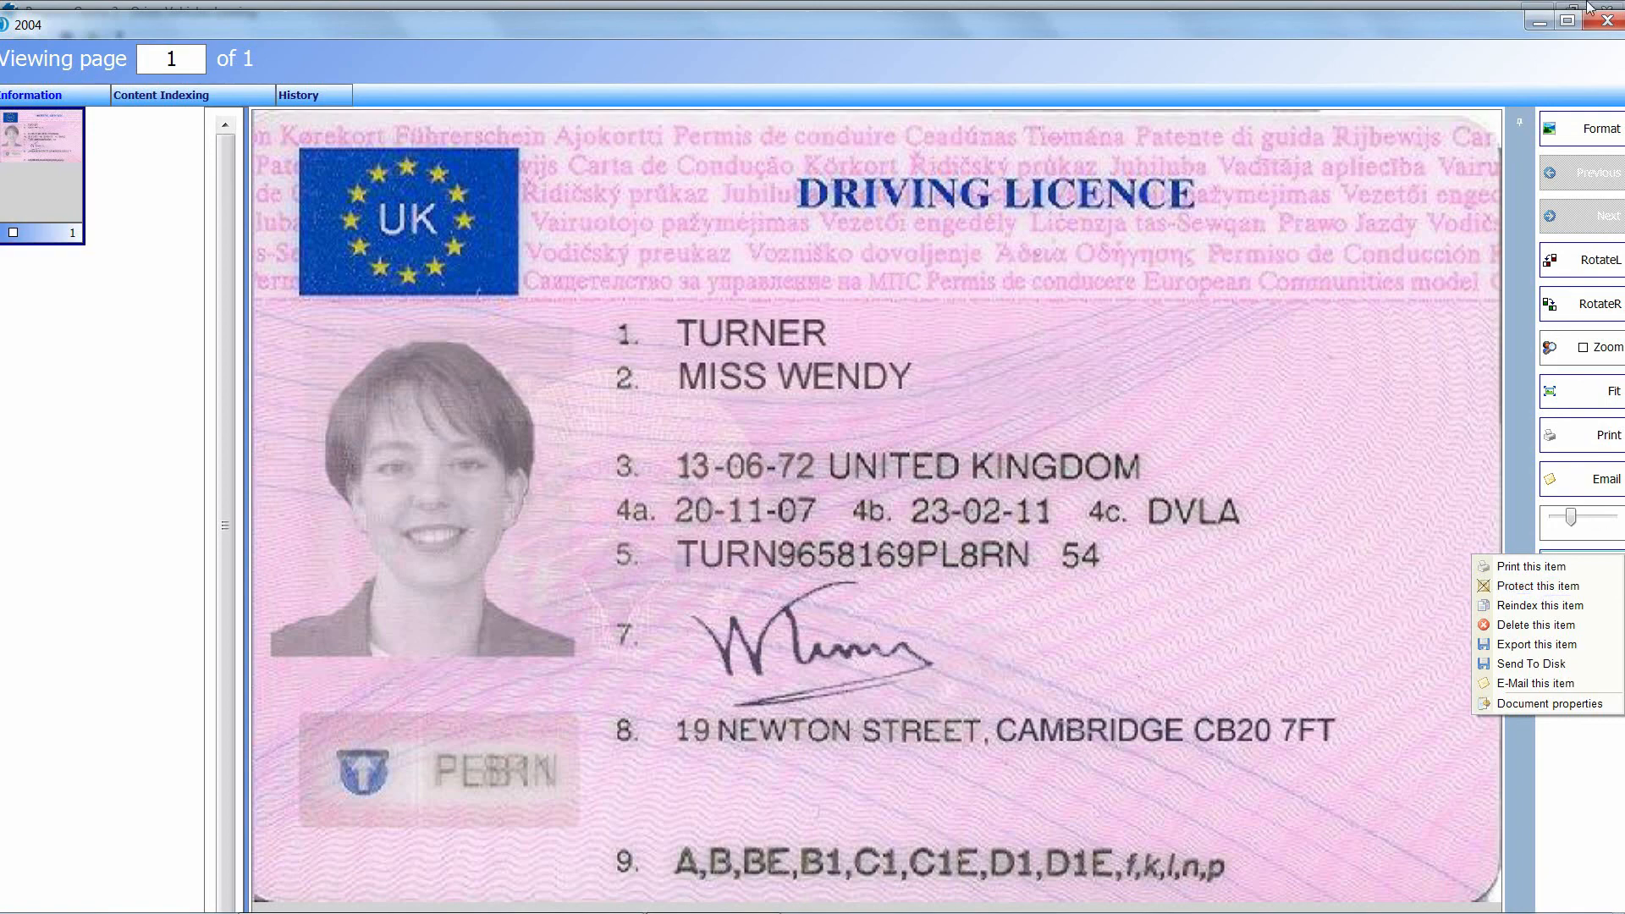
left_click(1607, 20)
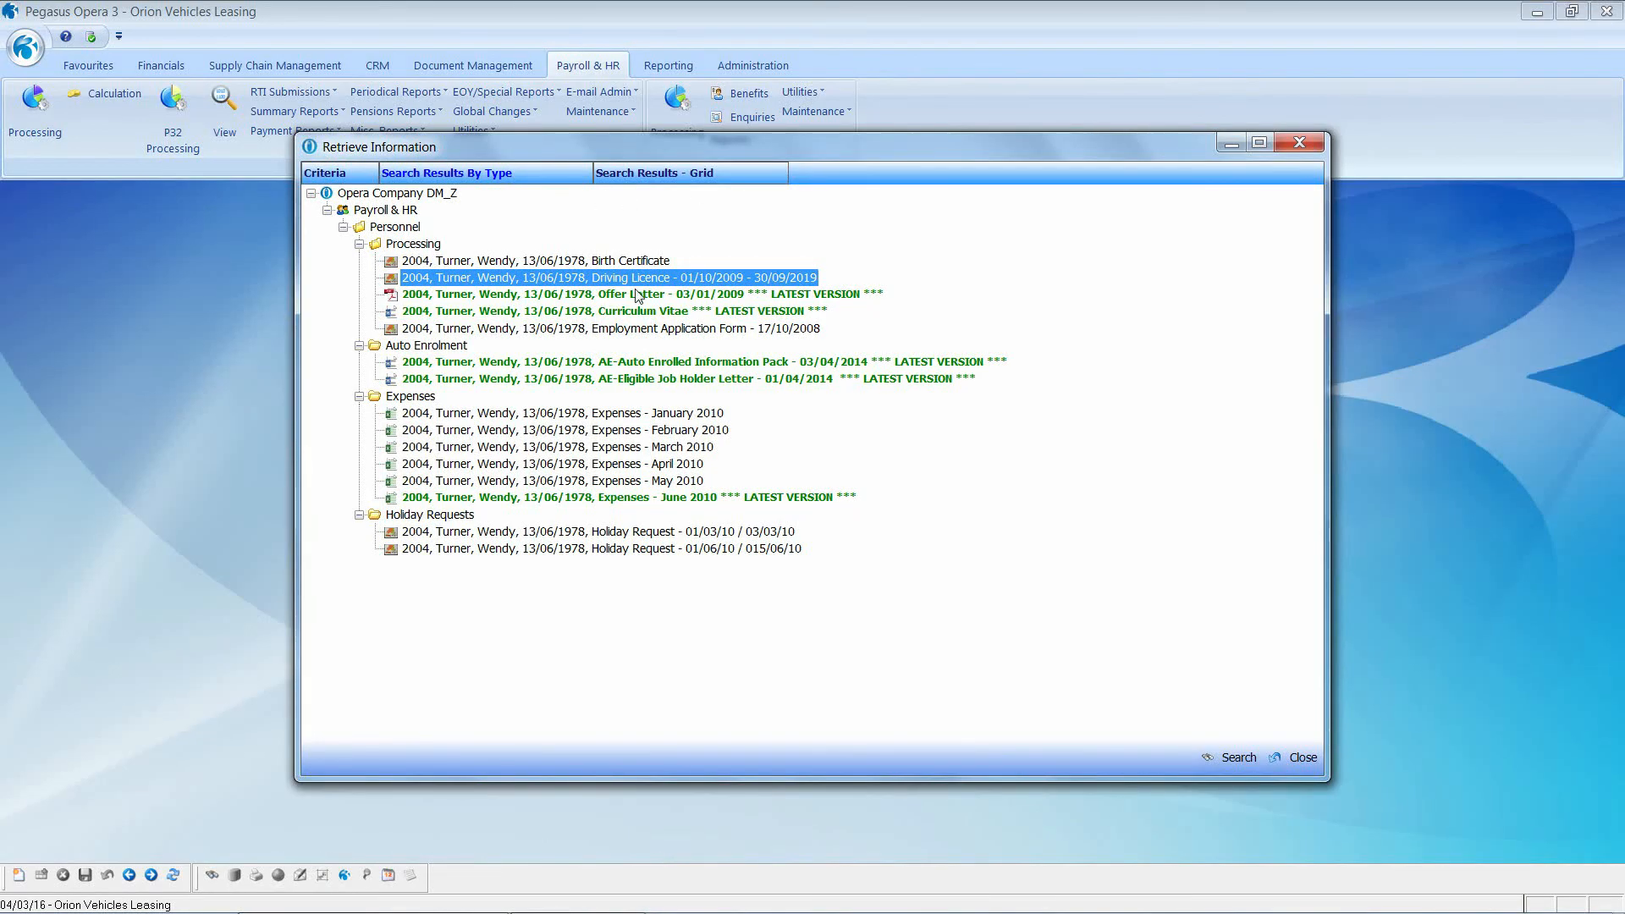
Step: View her scanned birth certificate, zooming into the upper right
left_click(607, 263)
double_click(608, 262)
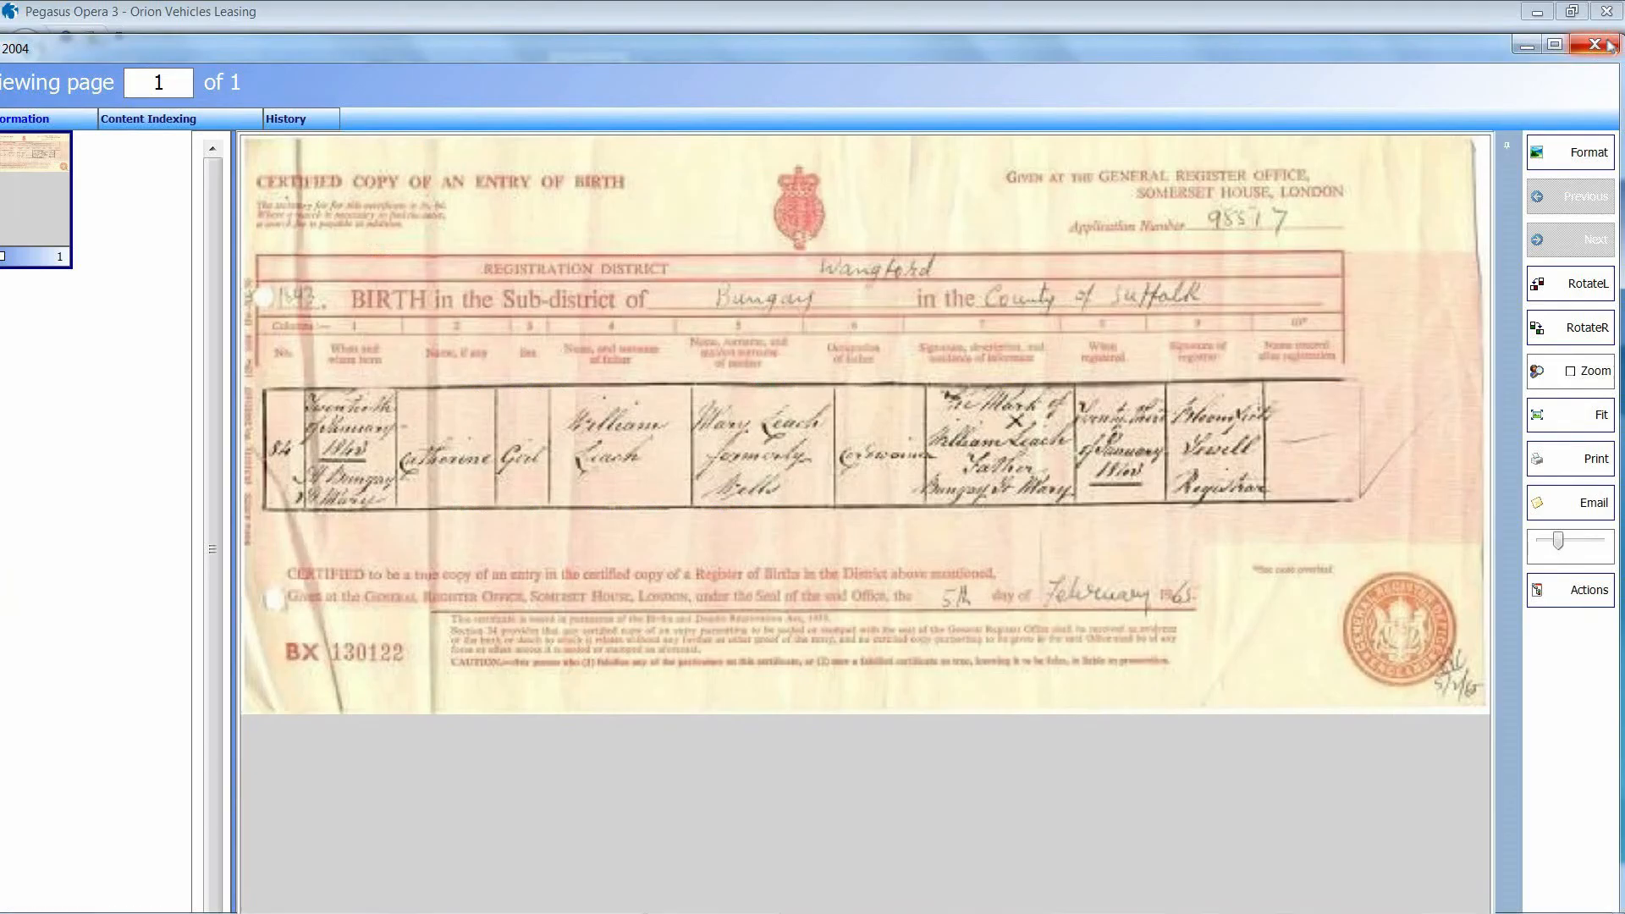
left_click(1572, 374)
left_click(1120, 400)
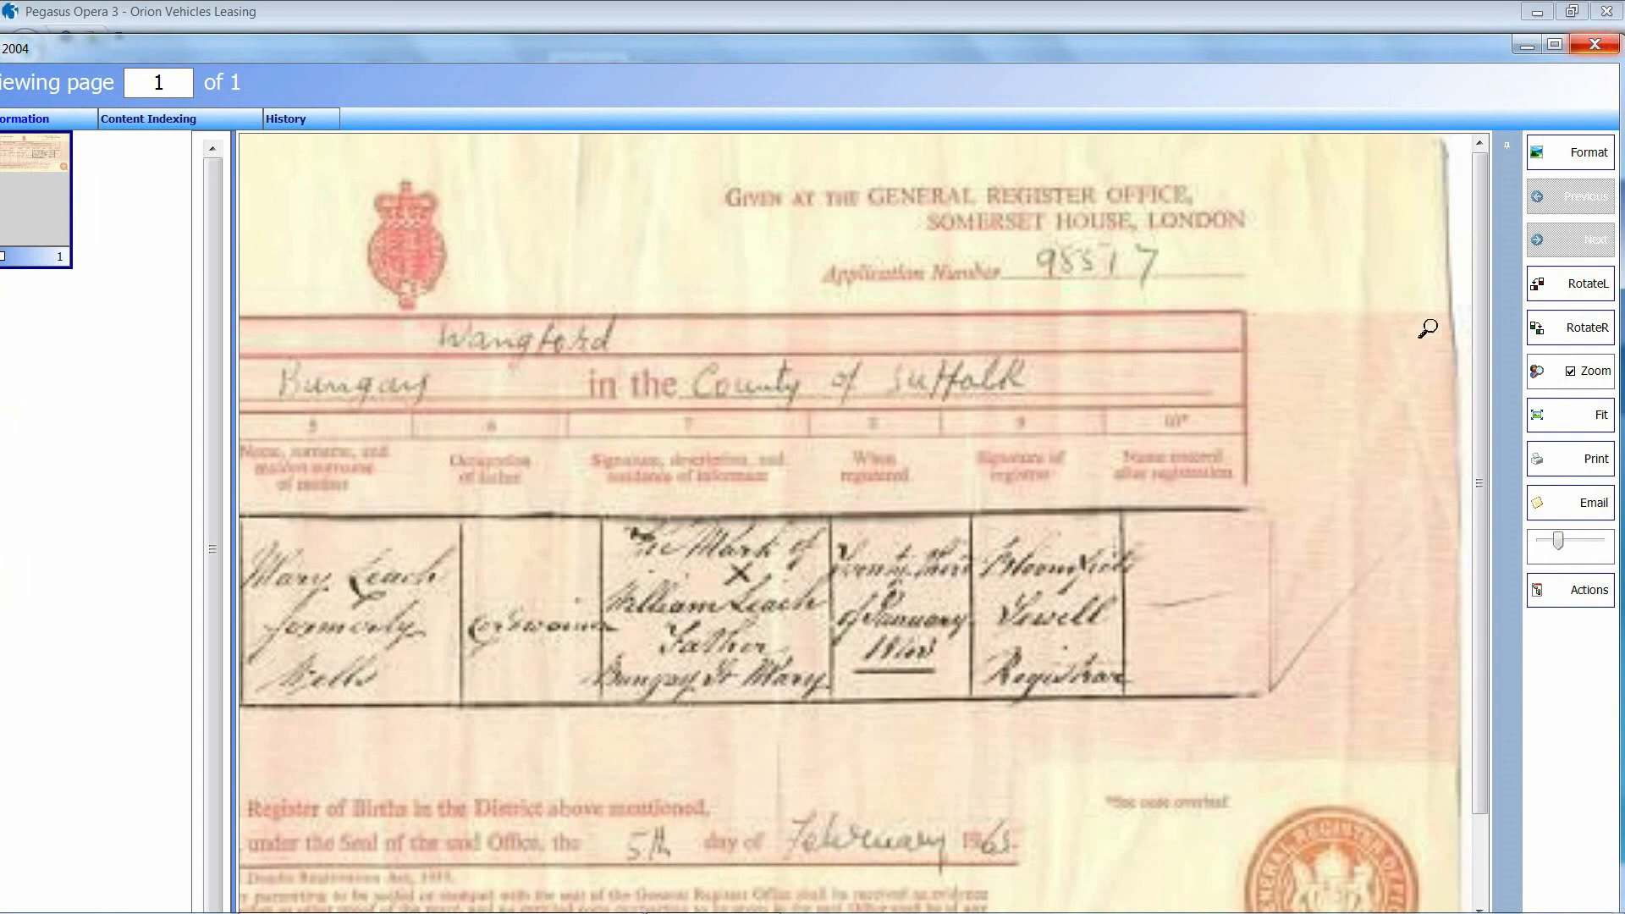
left_click(1603, 47)
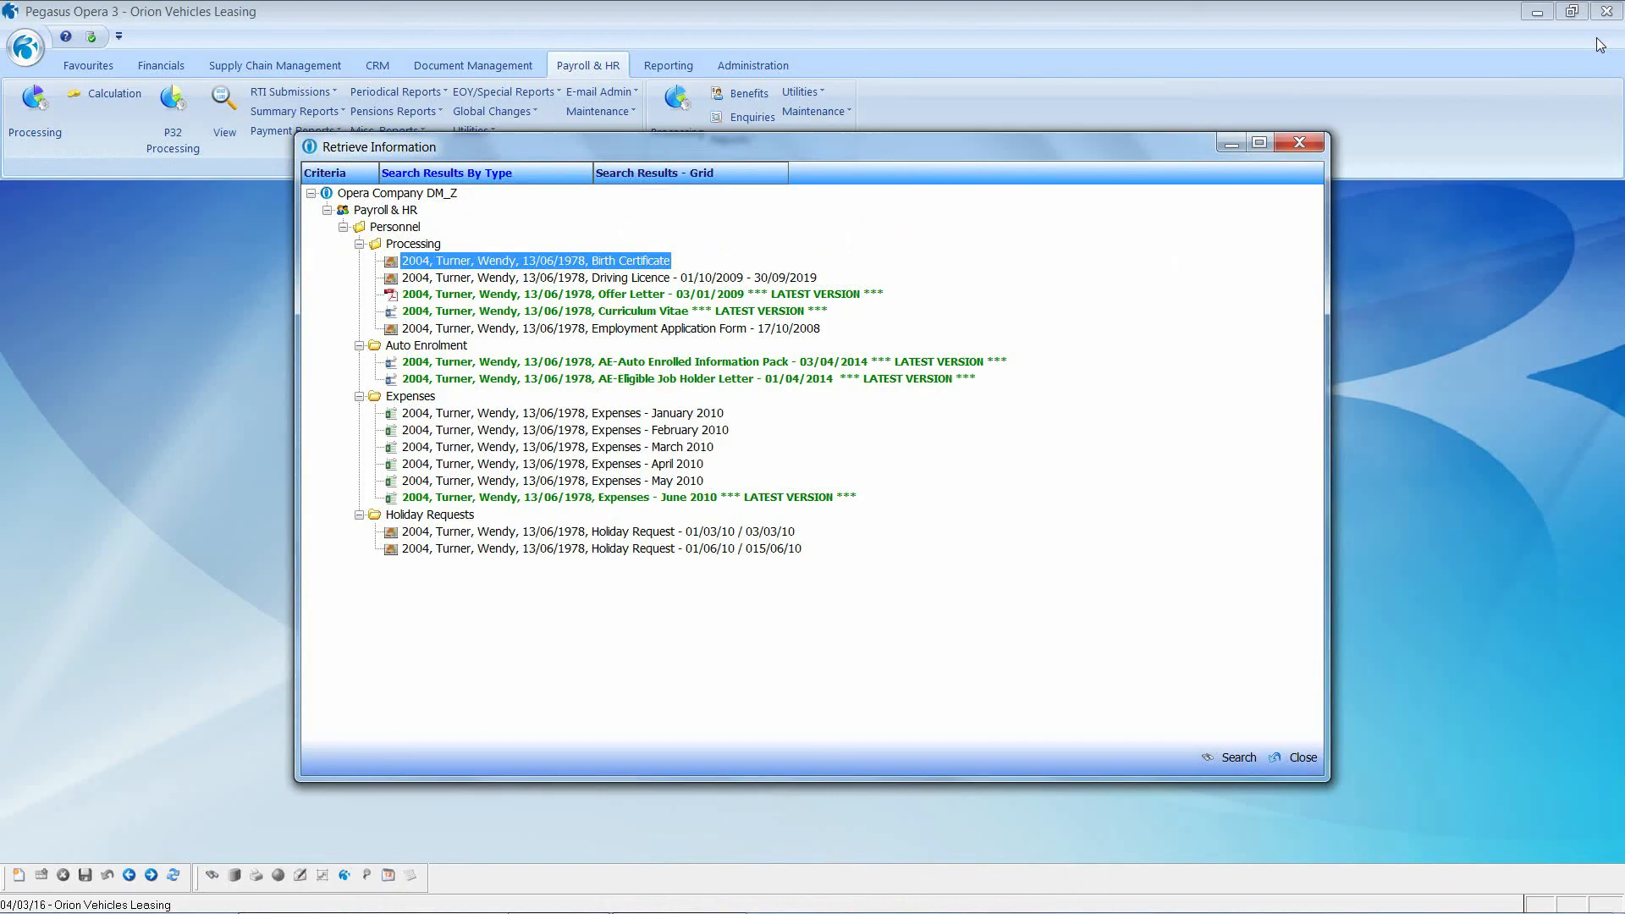
Step: Open Wendy's AE-Eligible Job Holder Letter in Word, then close Word and the stored documents list
double_click(588, 387)
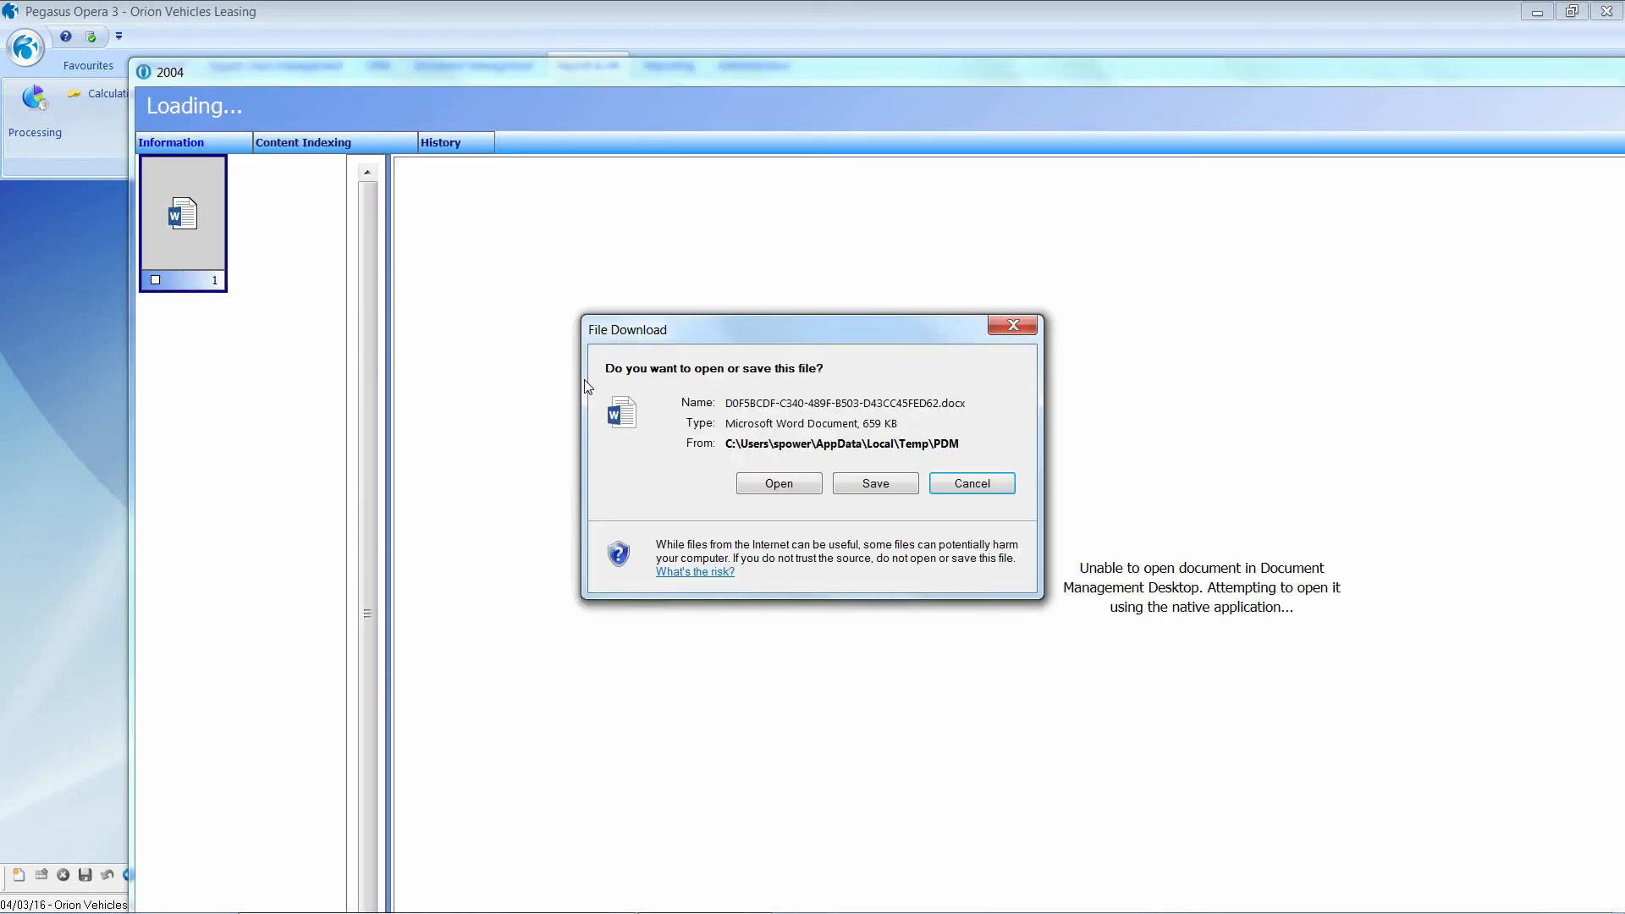
left_click(802, 484)
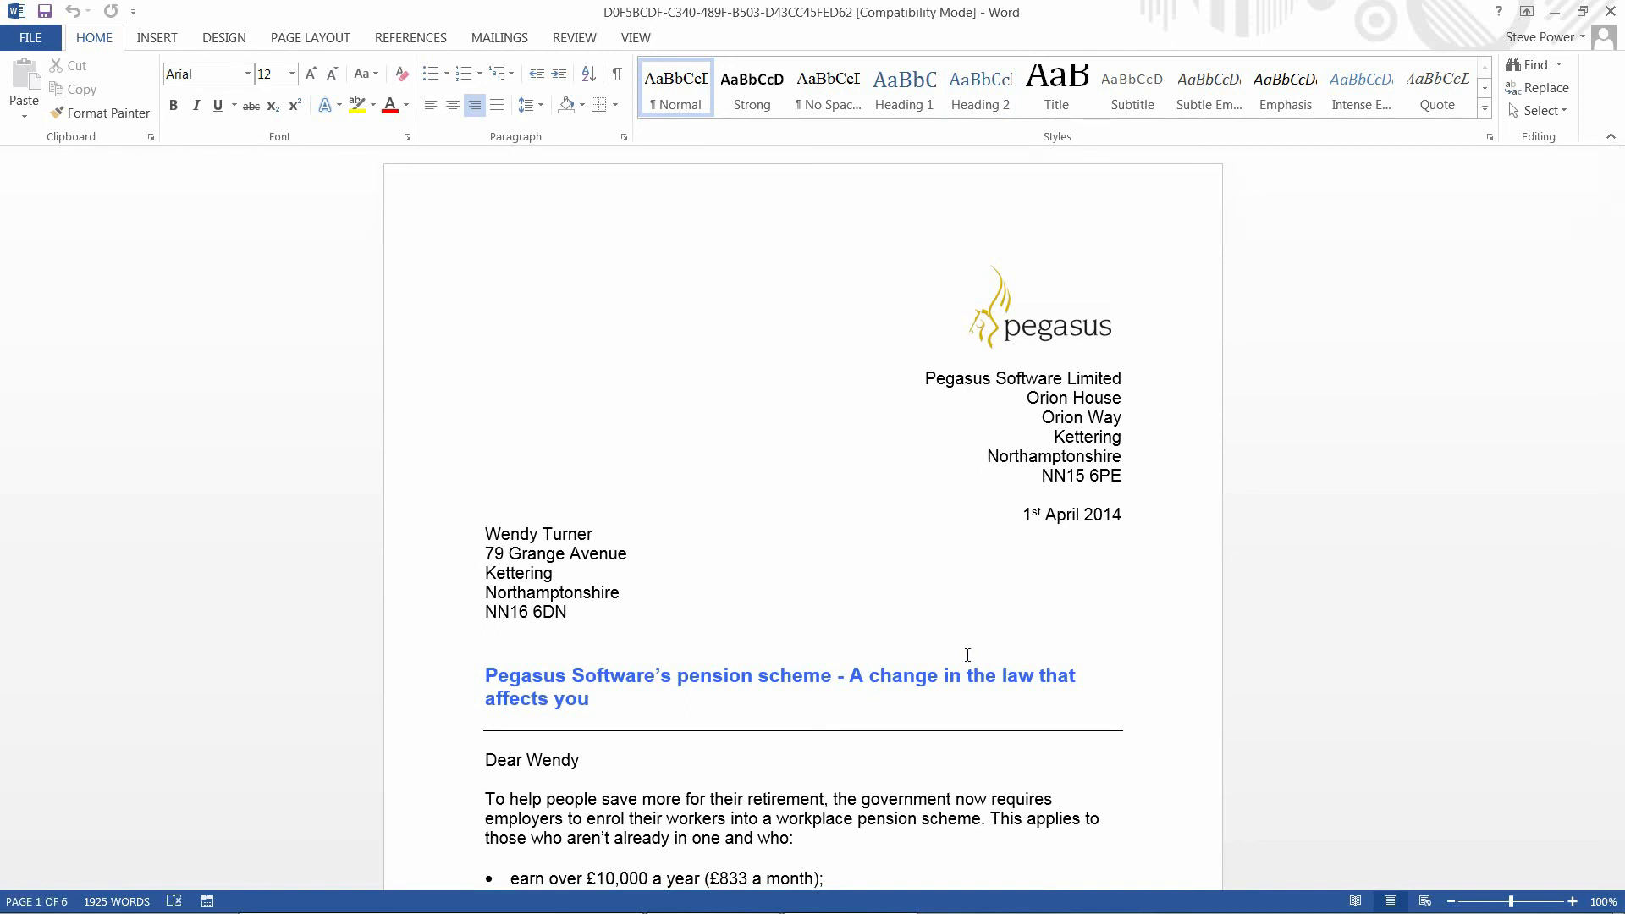
left_click(1609, 14)
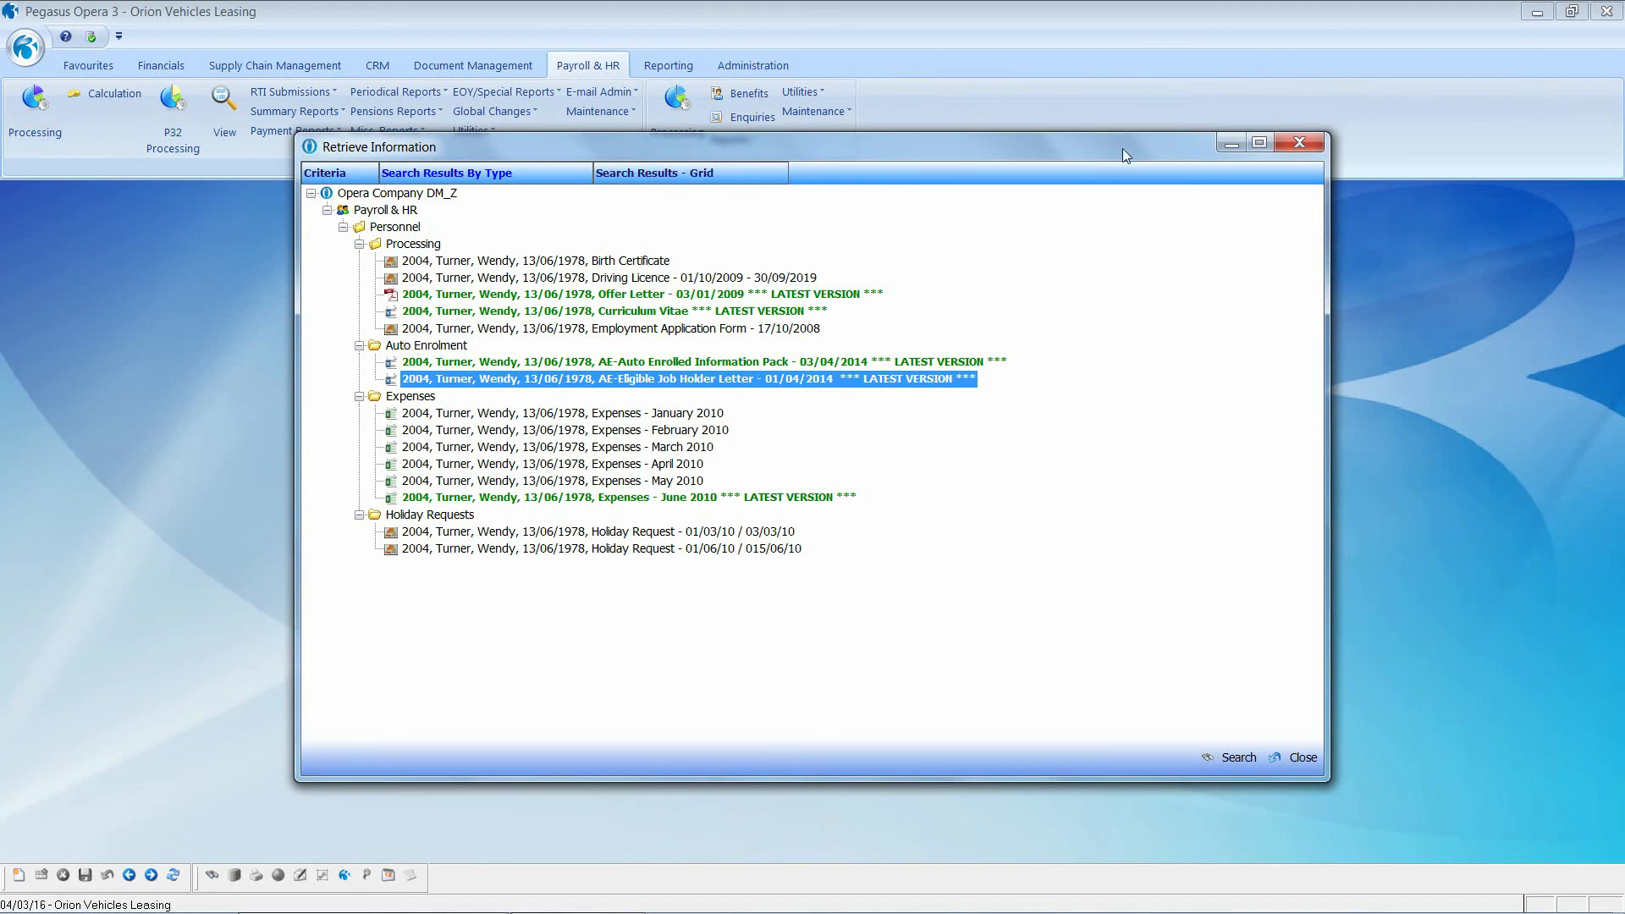
left_click(1300, 144)
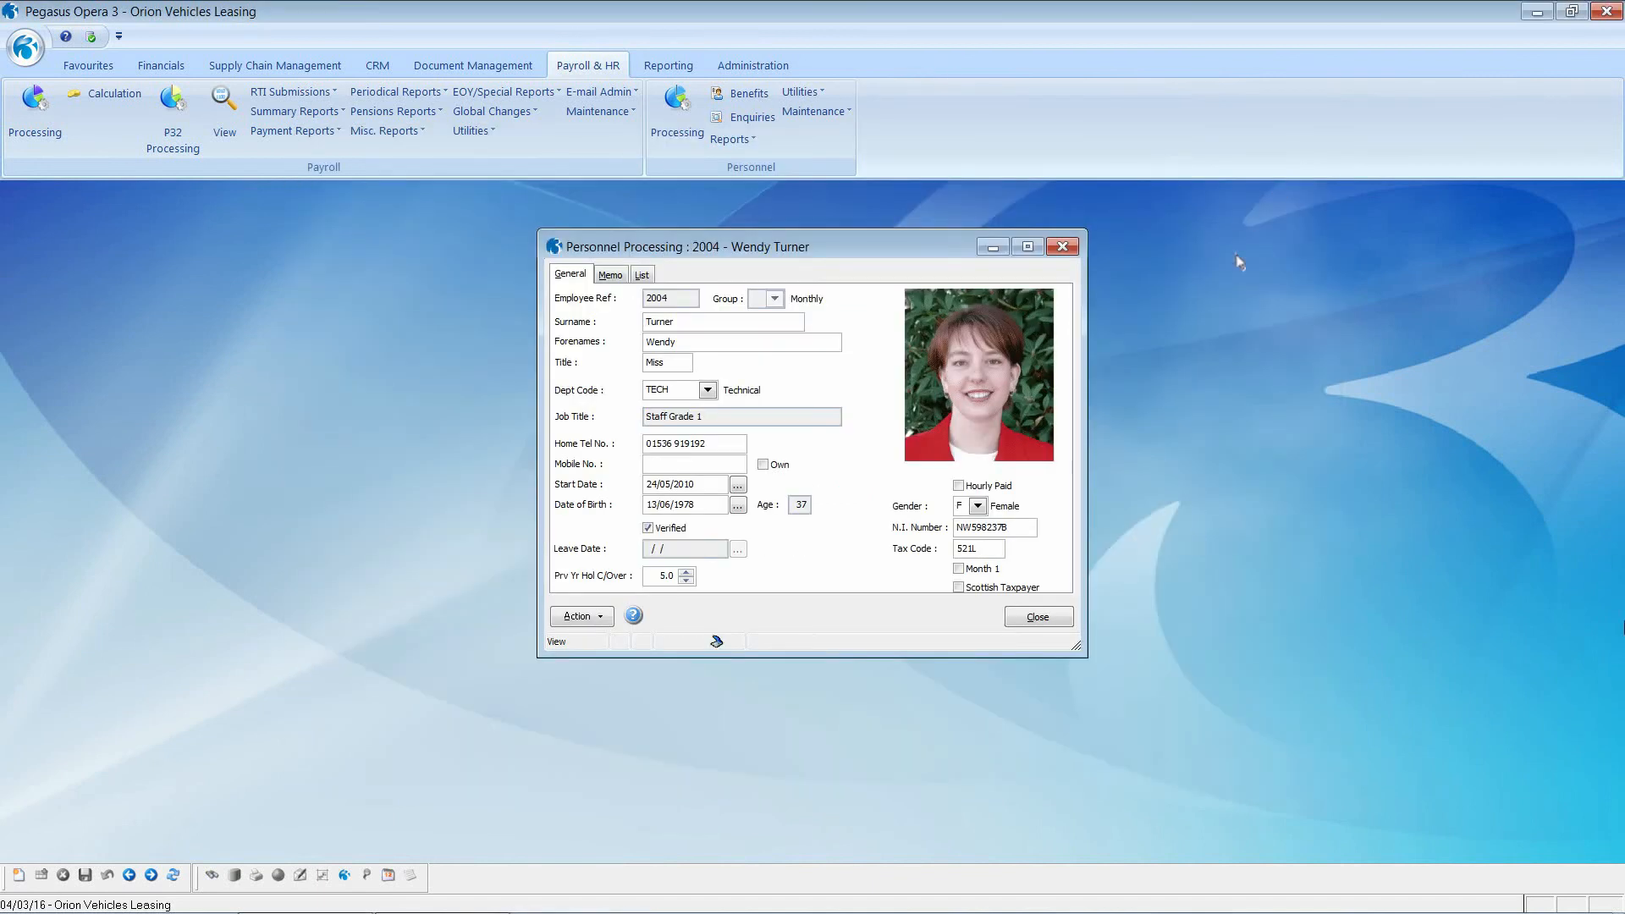